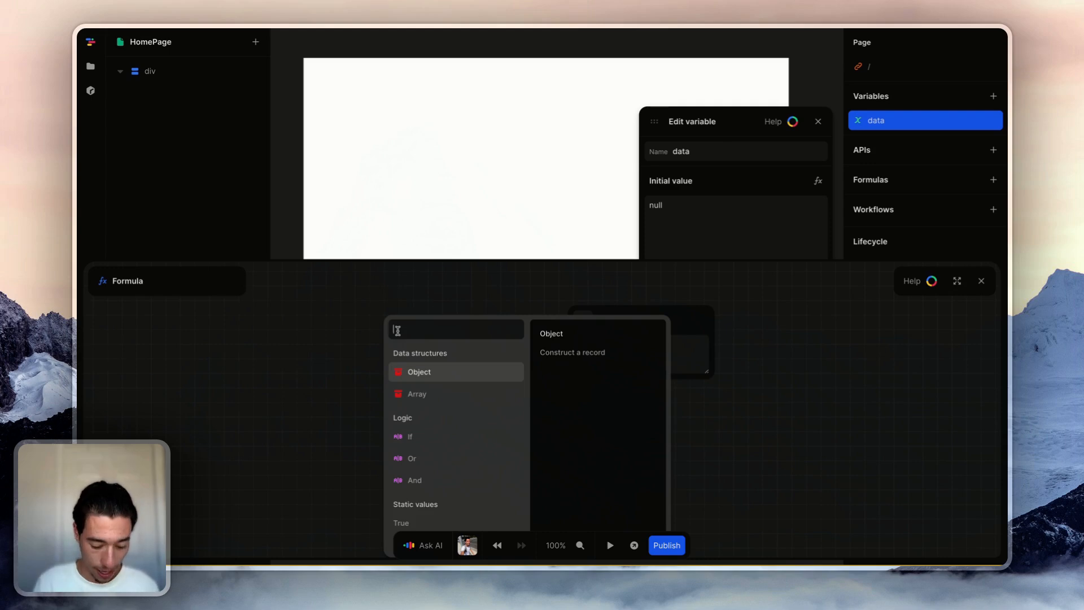
Add an Array to the data variable's initial value formula and make its first item an Object.
text(ara)
key(BackSpace)
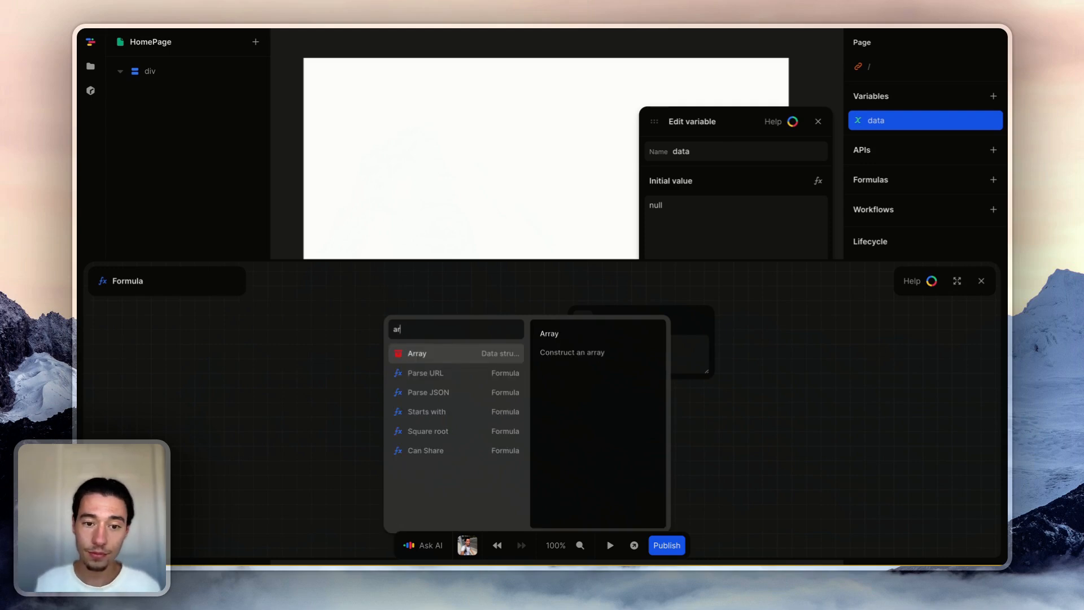
click(420, 350)
click(533, 354)
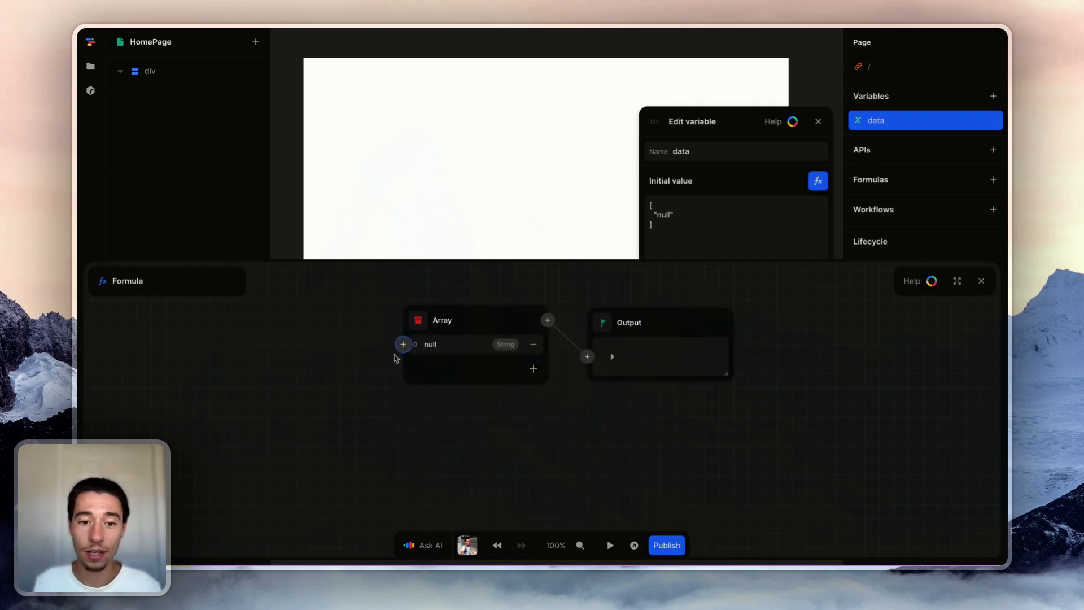
click(401, 346)
text(obj)
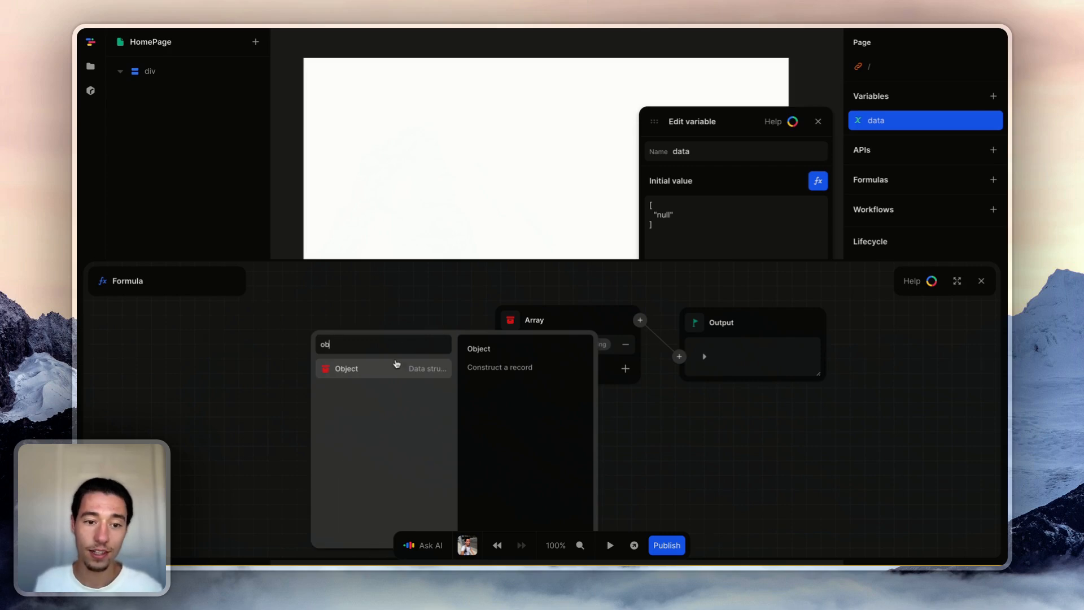
click(398, 365)
Name the object's first key "name" and enter a person's first name as its value.
click(339, 344)
key(BackSpace)
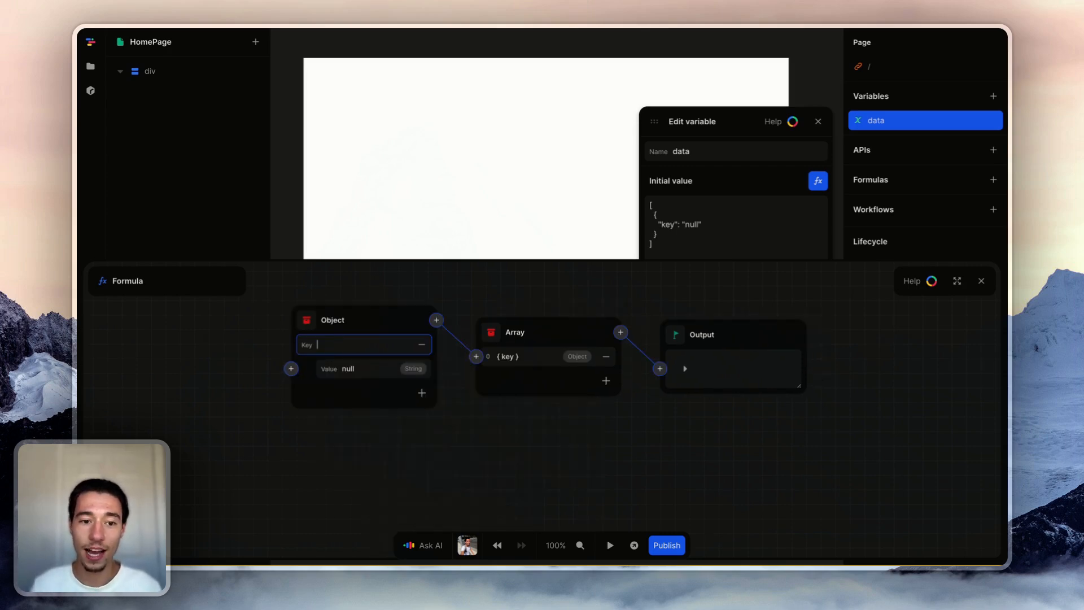
click(374, 366)
key(BackSpace)
key(BackSpace)
key(BackSpace)
key(BackSpace)
text(Andreas)
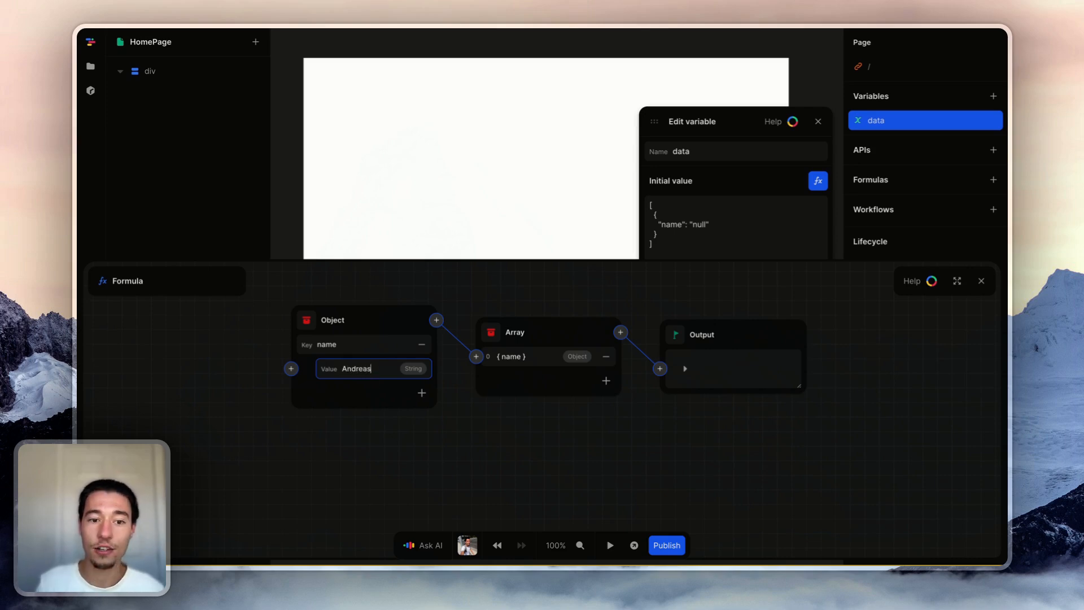
Add a second key "liked" to the object with the value true.
click(421, 392)
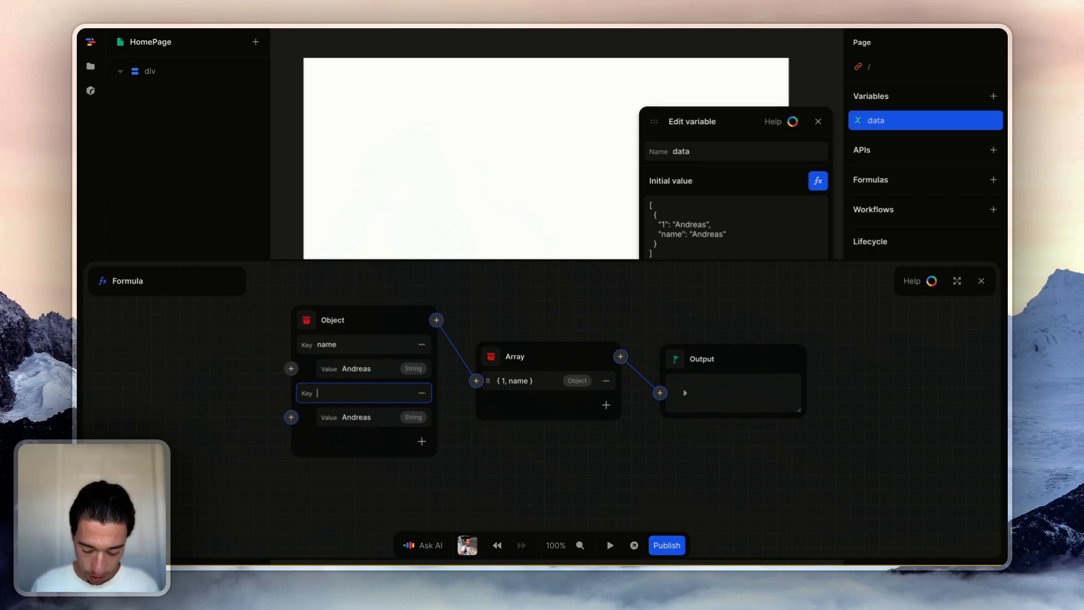
text(liked)
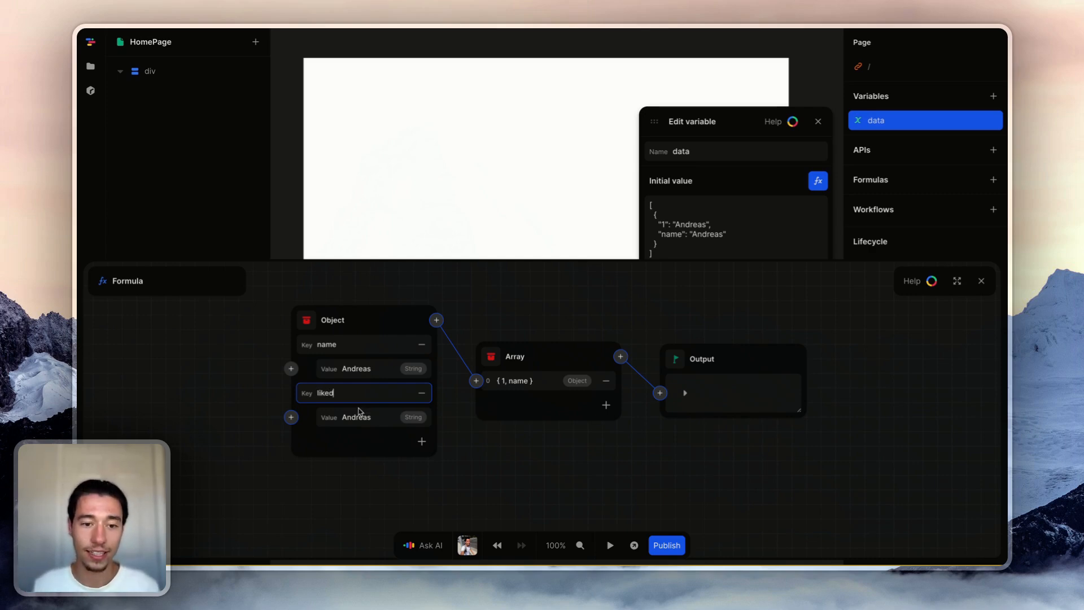
click(371, 421)
key(BackSpace)
key(BackSpace)
key(BackSpace)
key(BackSpace)
key(BackSpace)
key(BackSpace)
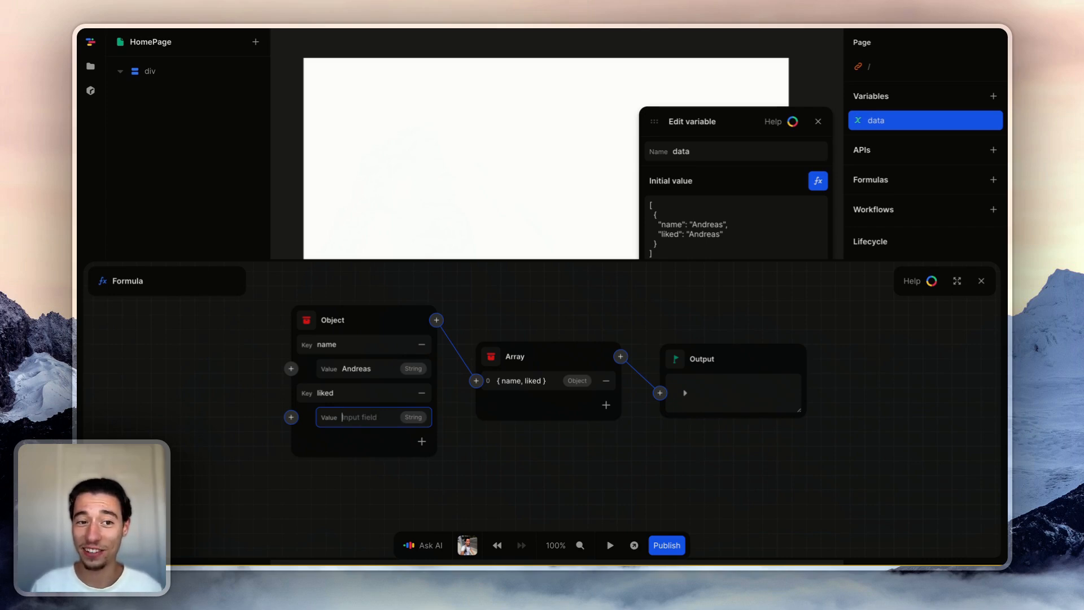
text(true)
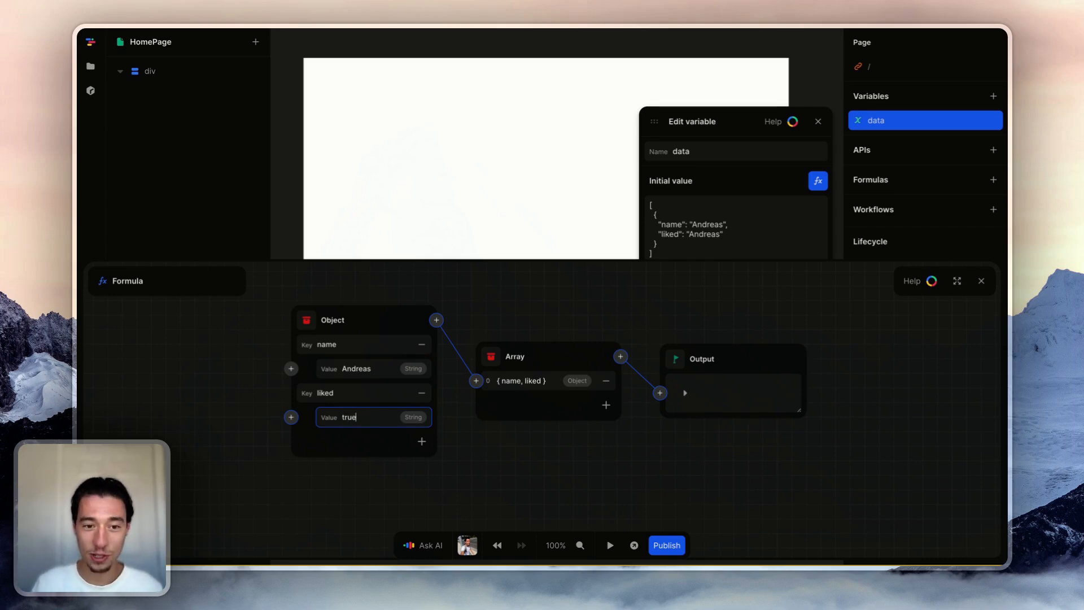
click(411, 458)
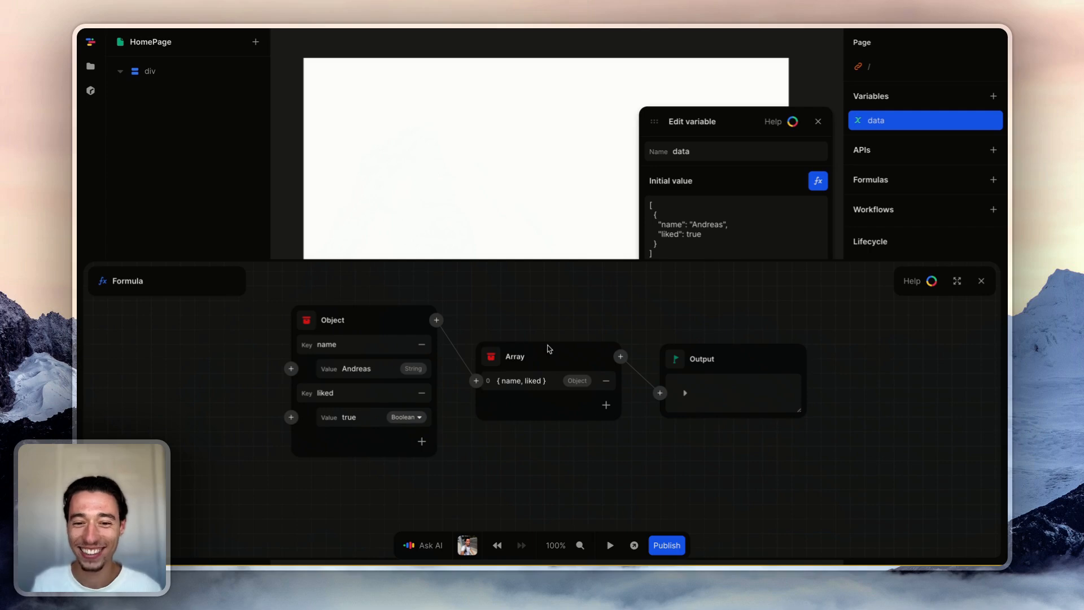
Add a second object to the array with another person's first name as name and liked set to false.
click(606, 404)
scroll(497, 416, down, 3)
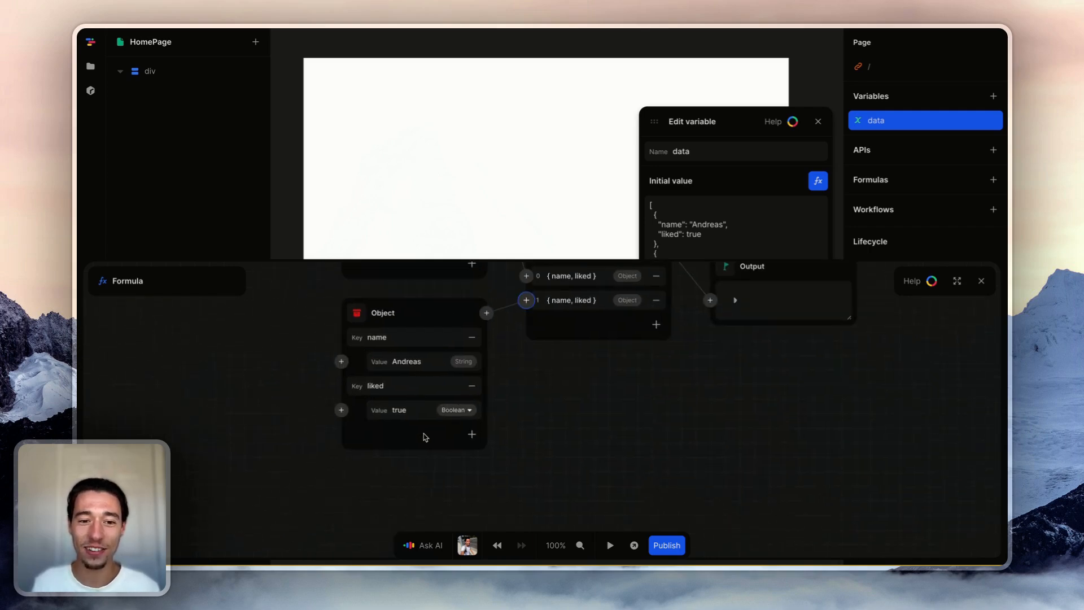
double_click(416, 362)
text(Vakis)
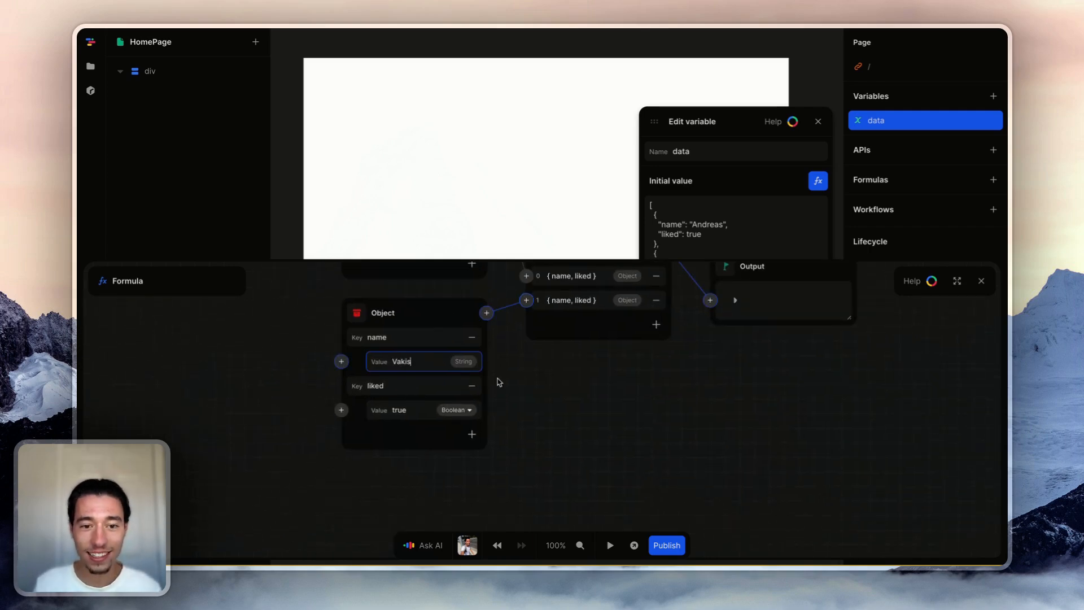
click(521, 421)
double_click(398, 410)
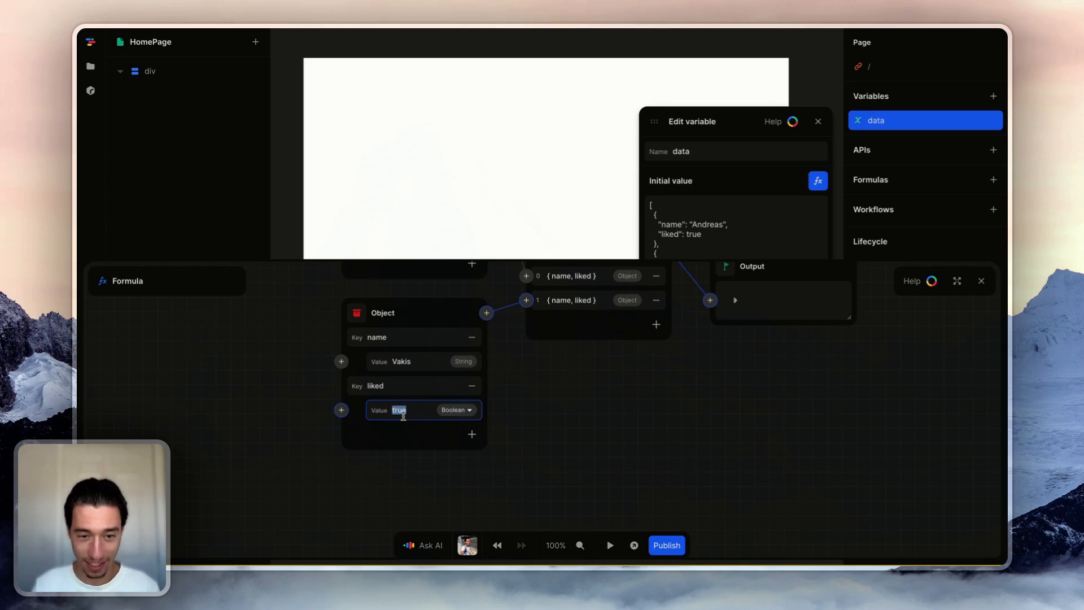
key(BackSpace)
text(false)
click(589, 404)
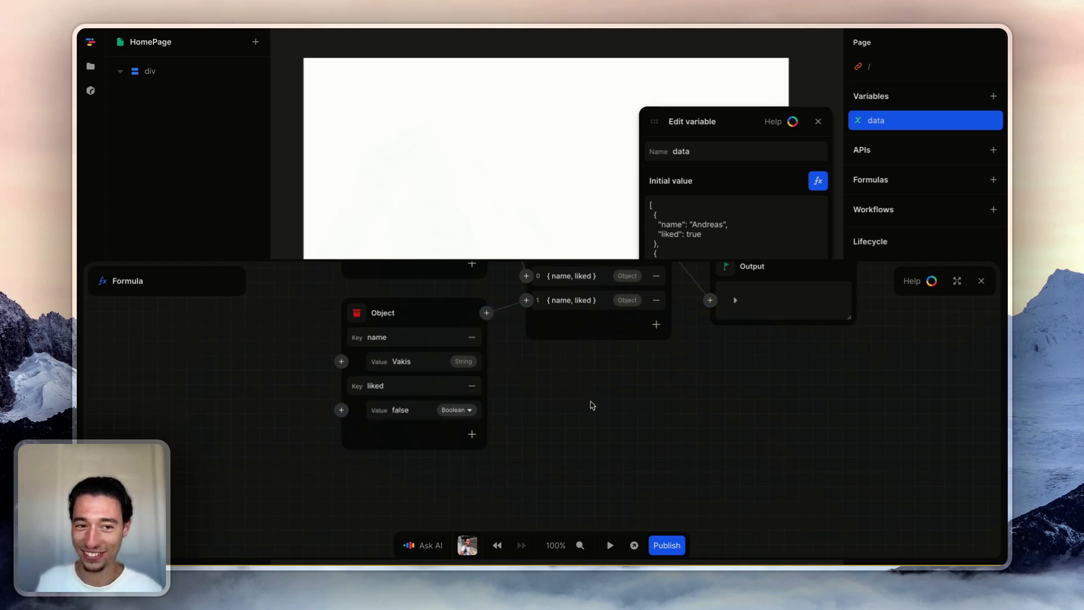
Add a third object to the array with a different person's first name and liked set to true.
click(656, 324)
scroll(646, 379, down, 3)
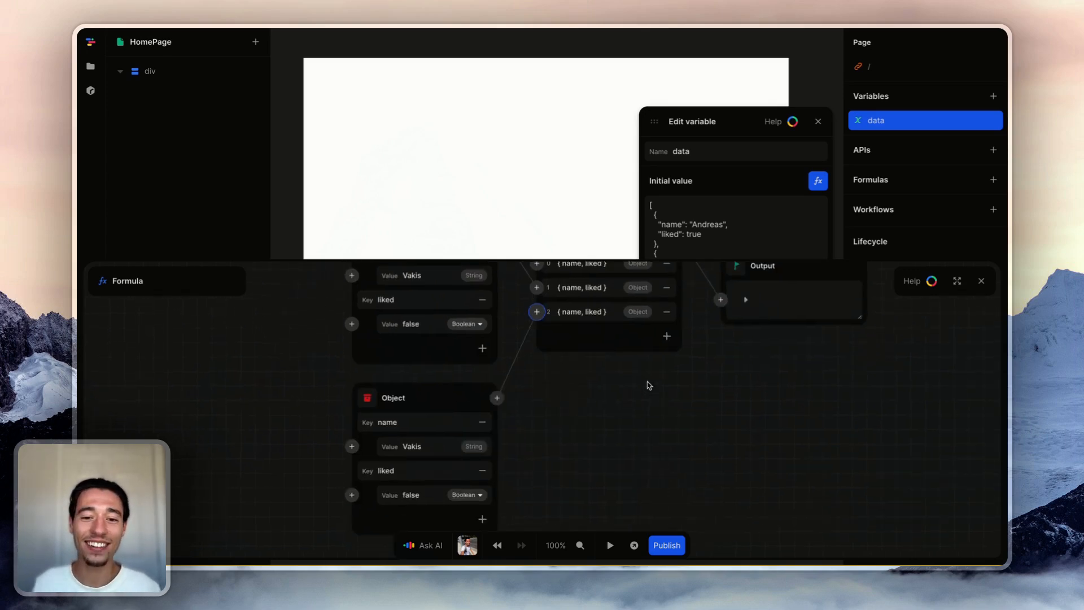
double_click(431, 360)
key(BackSpace)
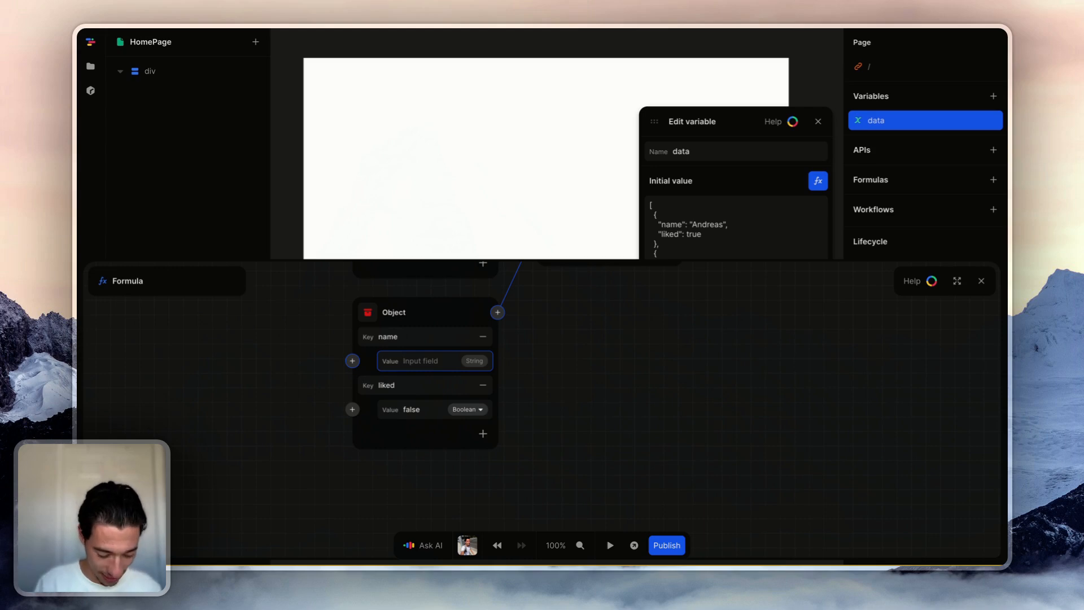
text(Damien)
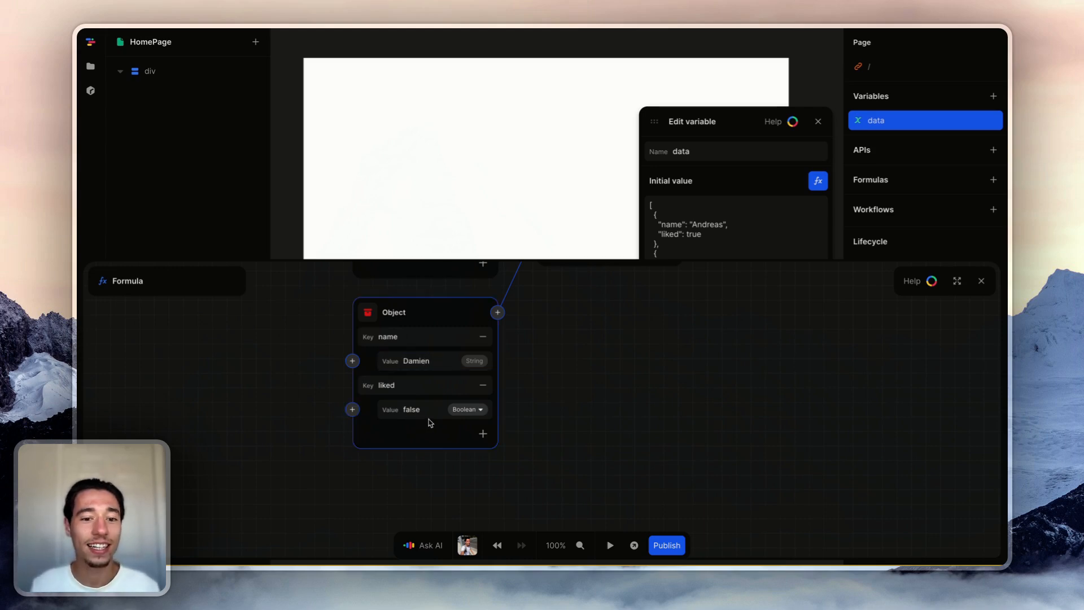
double_click(428, 418)
text(true)
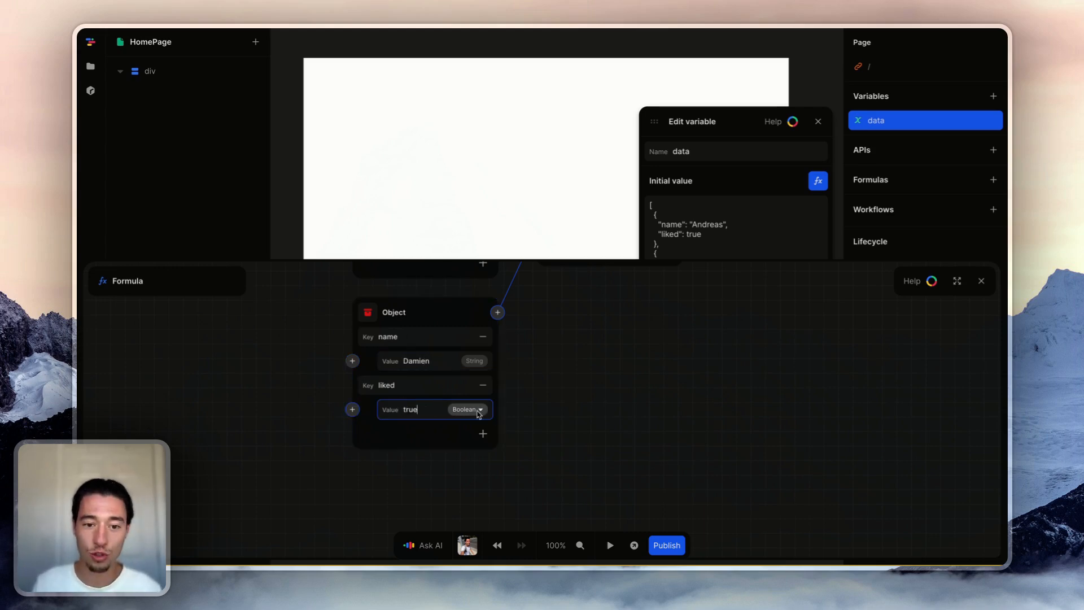
click(520, 429)
Add a fourth object to the array with the name Despia.com.
scroll(559, 423, up, 3)
click(653, 420)
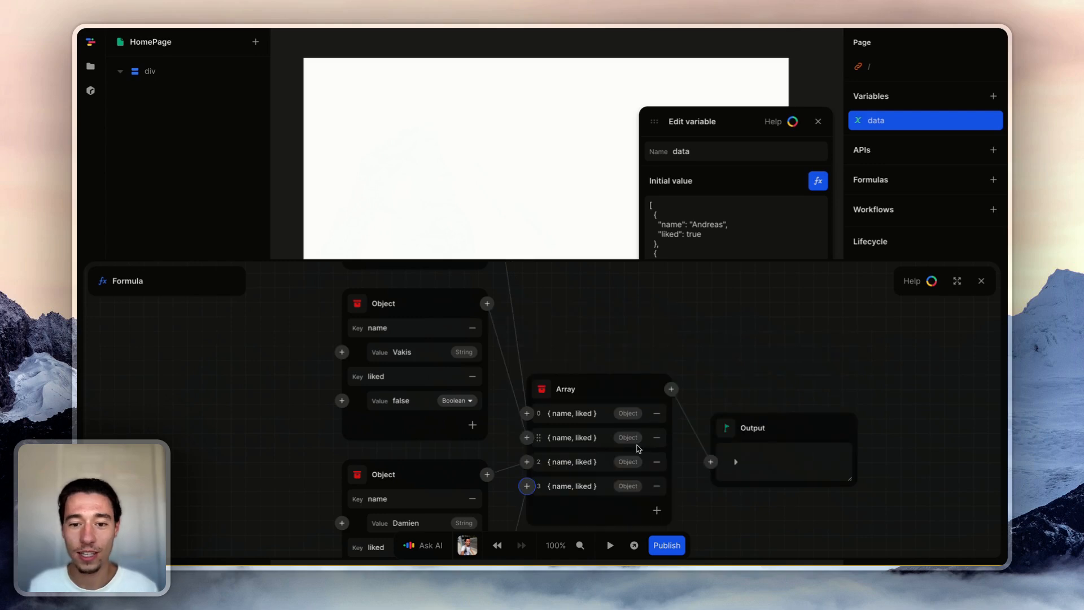
scroll(639, 446, down, 3)
double_click(423, 384)
key(BackSpace)
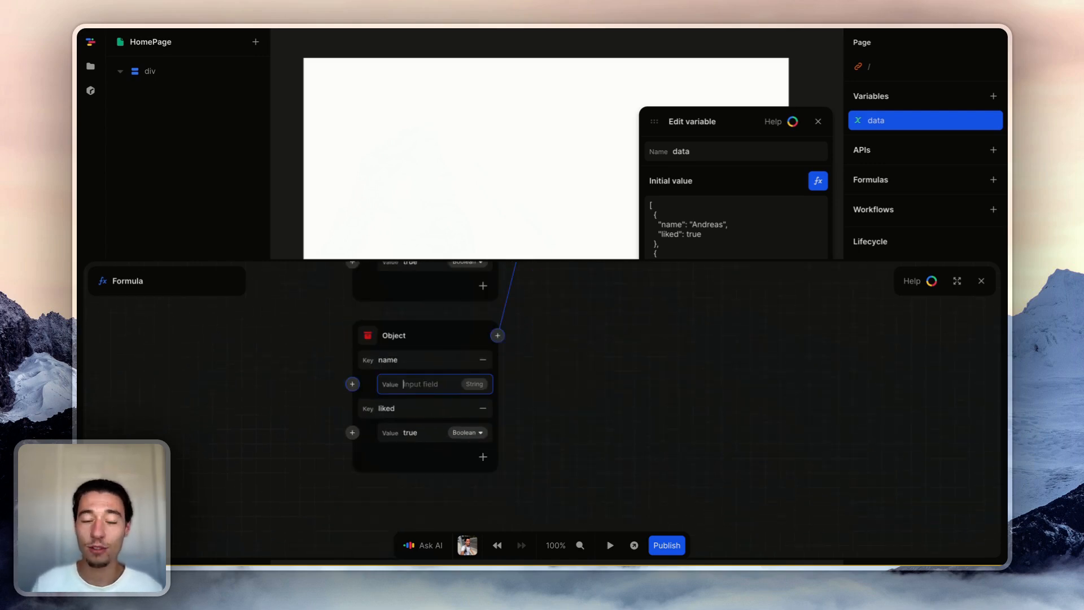
text(Despia)
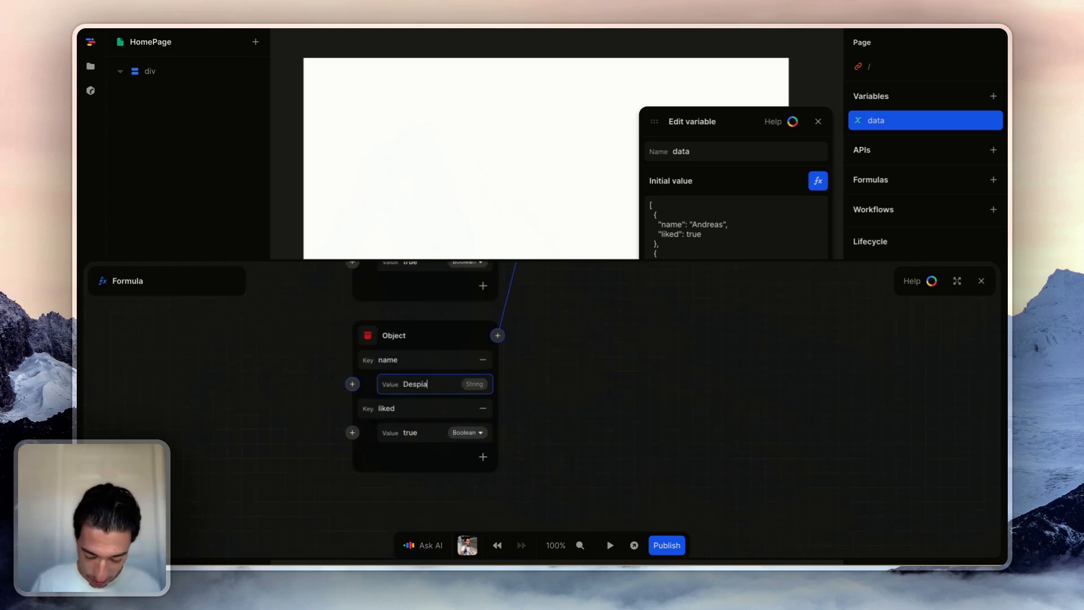
text(.com)
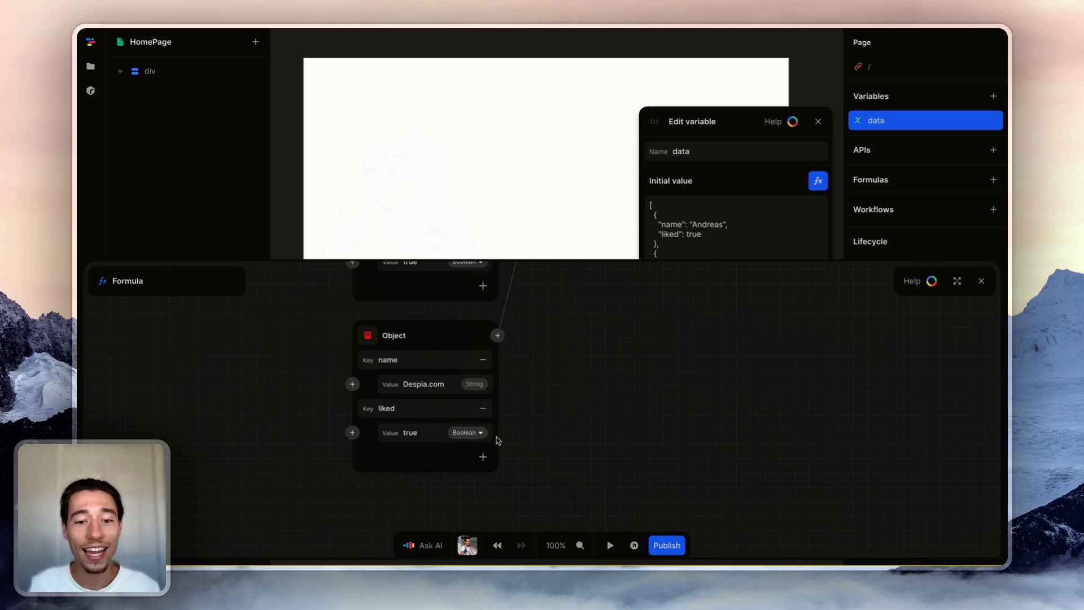
Add a fifth object to the array with the name NoCodeProCode.com and close the formula editor.
scroll(598, 378, up, 3)
click(657, 312)
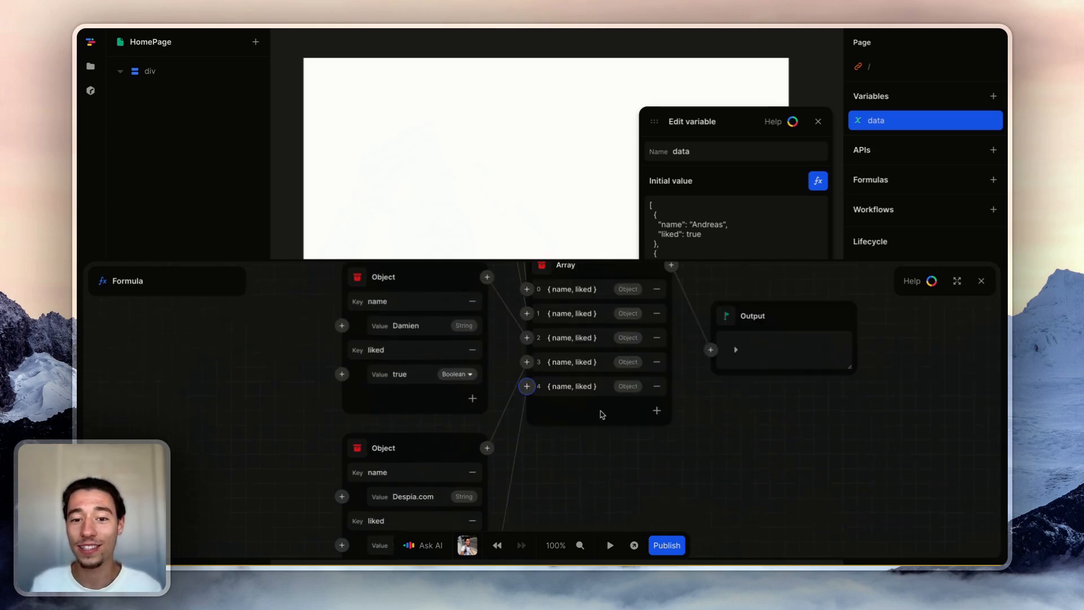
scroll(602, 413, down, 7)
double_click(484, 300)
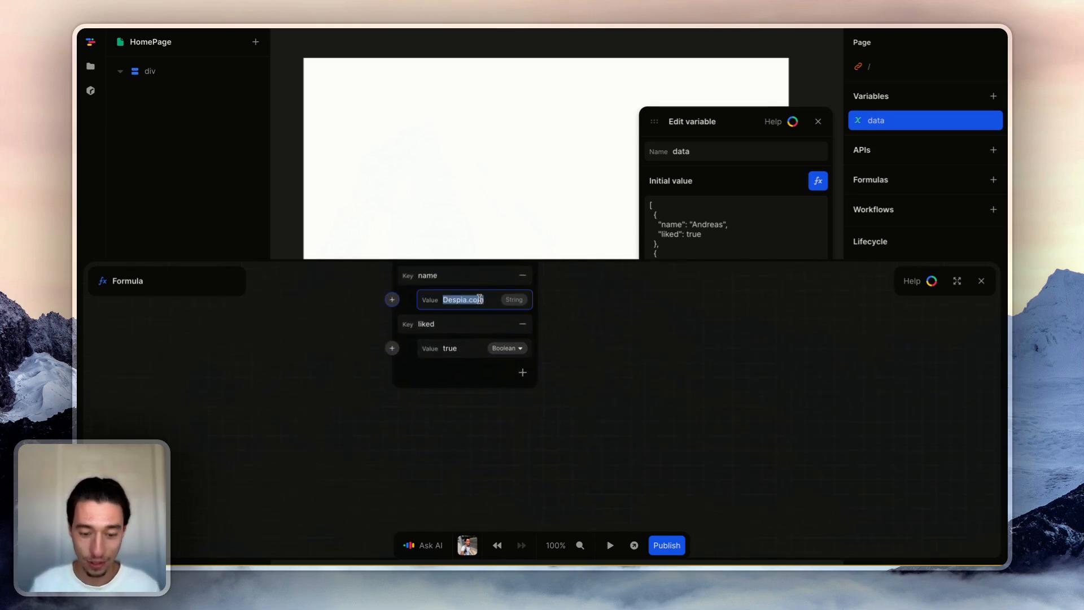
text(NoCode)
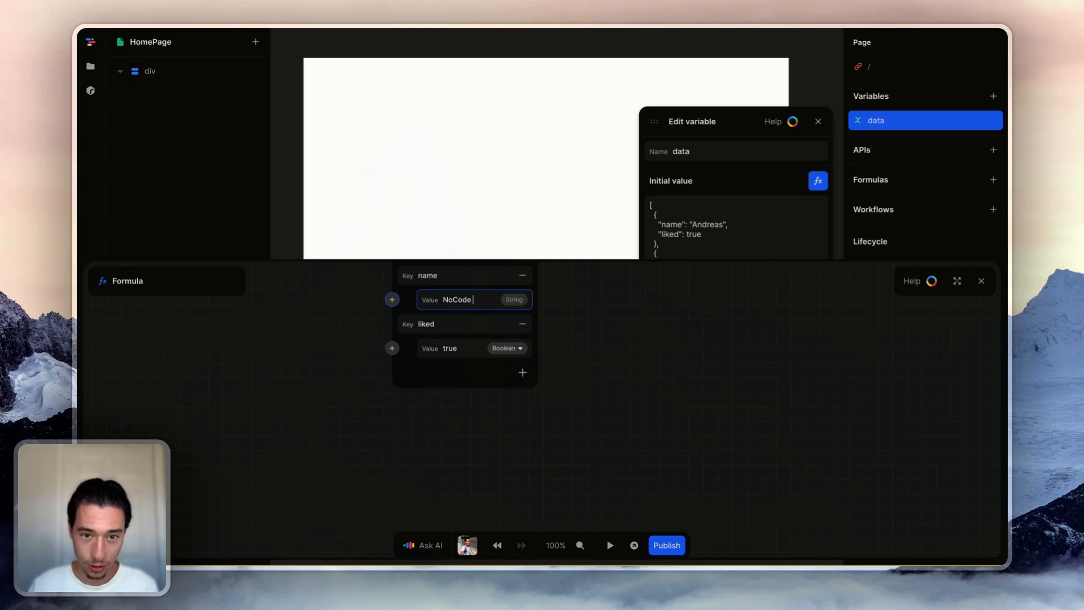
text(PtoCode)
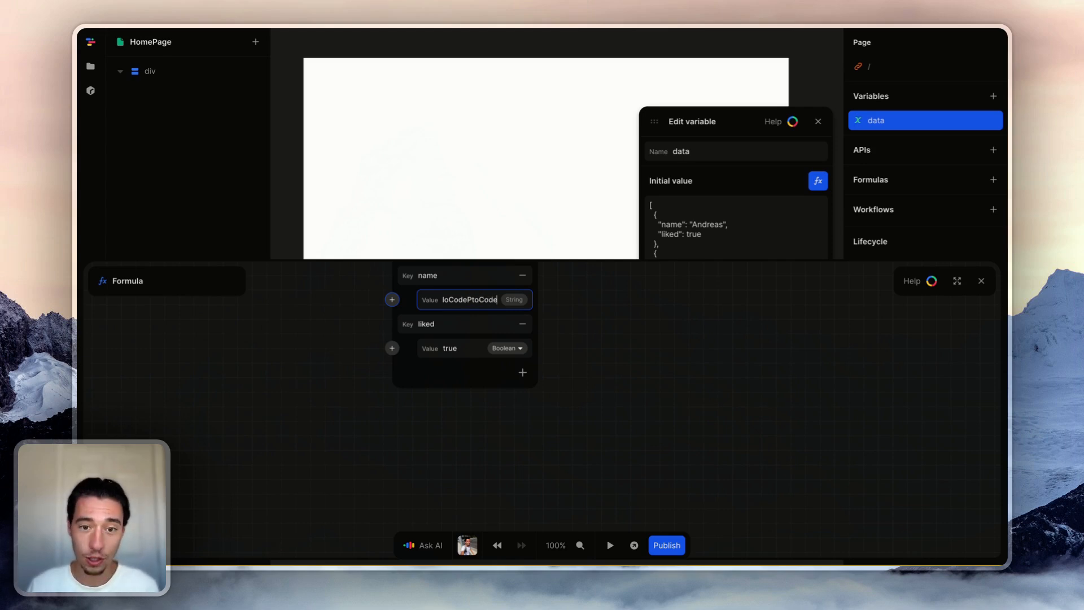
key(BackSpace)
key(BackSpace)
key(BackSpace)
key(BackSpace)
key(BackSpace)
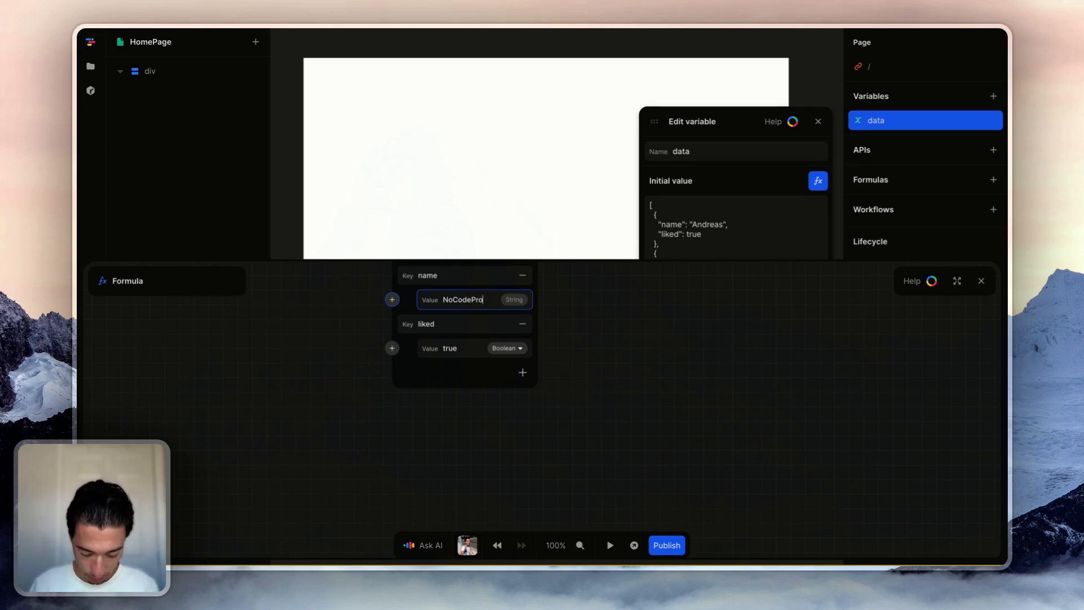
text(oCode.com)
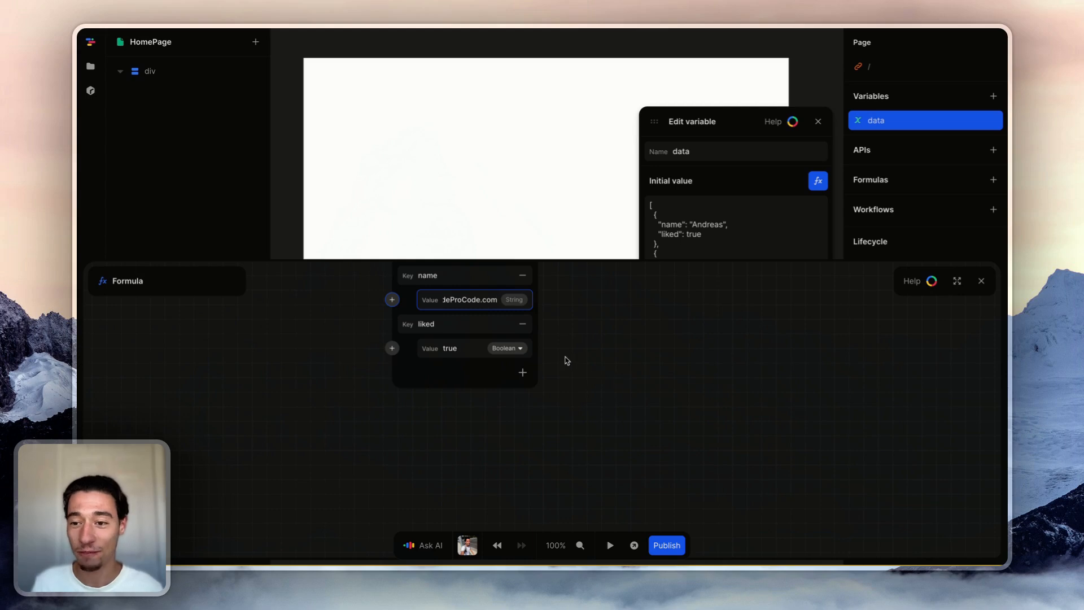
click(981, 281)
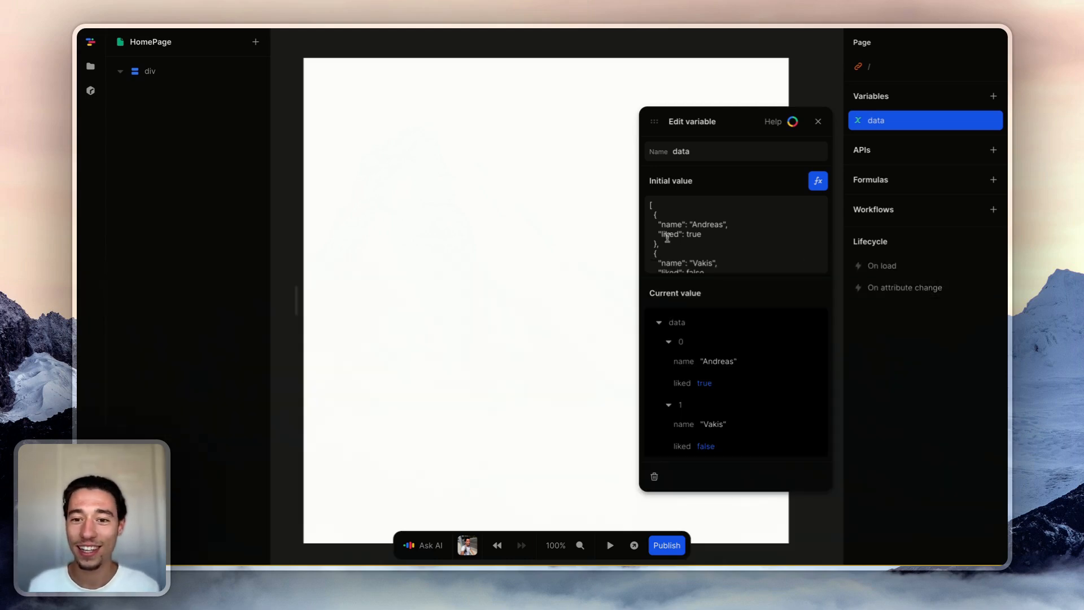
Review all entries in the data variable's initial and current values, then close the variable.
scroll(688, 234, down, 3)
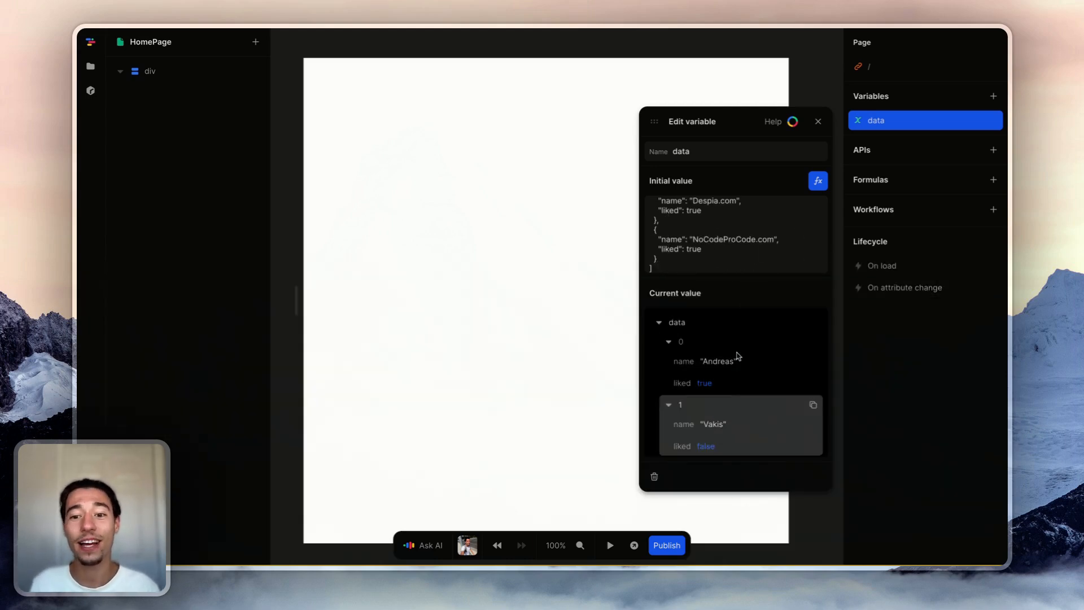
scroll(724, 420, down, 5)
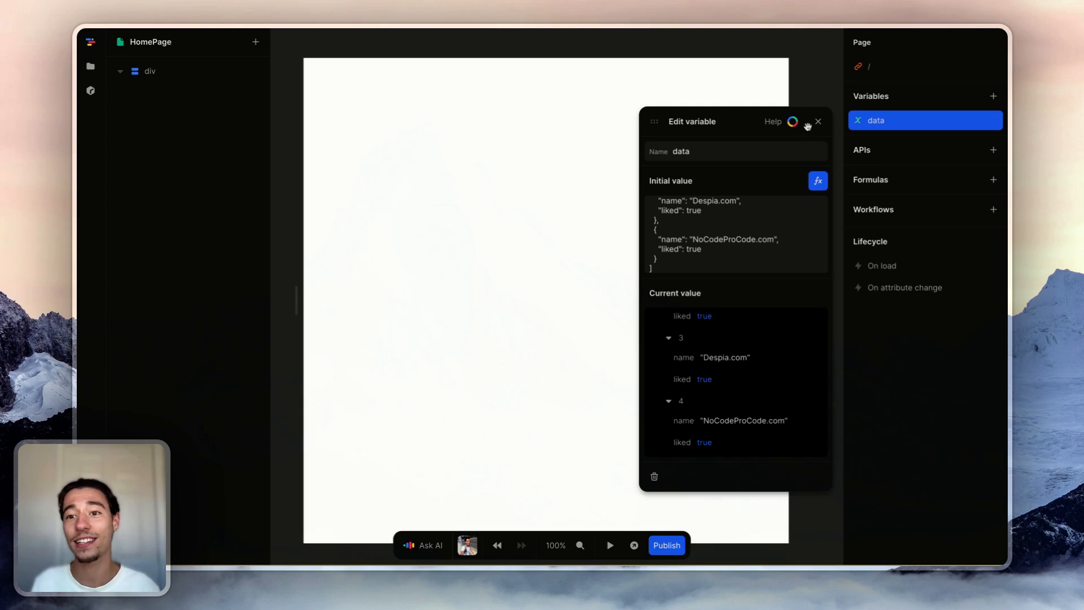
click(817, 124)
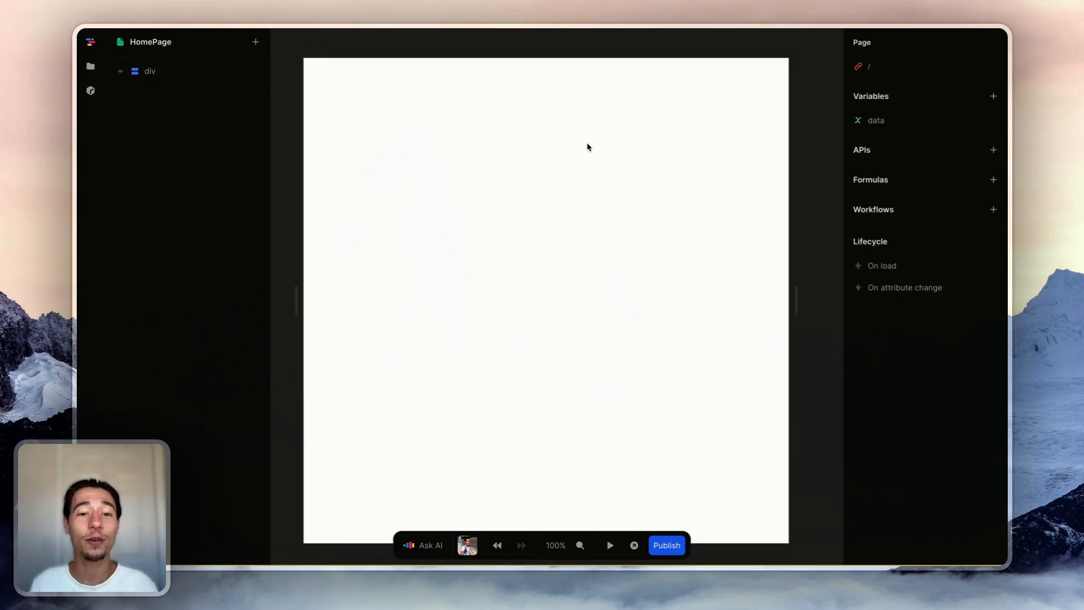
Add a div element inside the page's root div and select it.
click(379, 169)
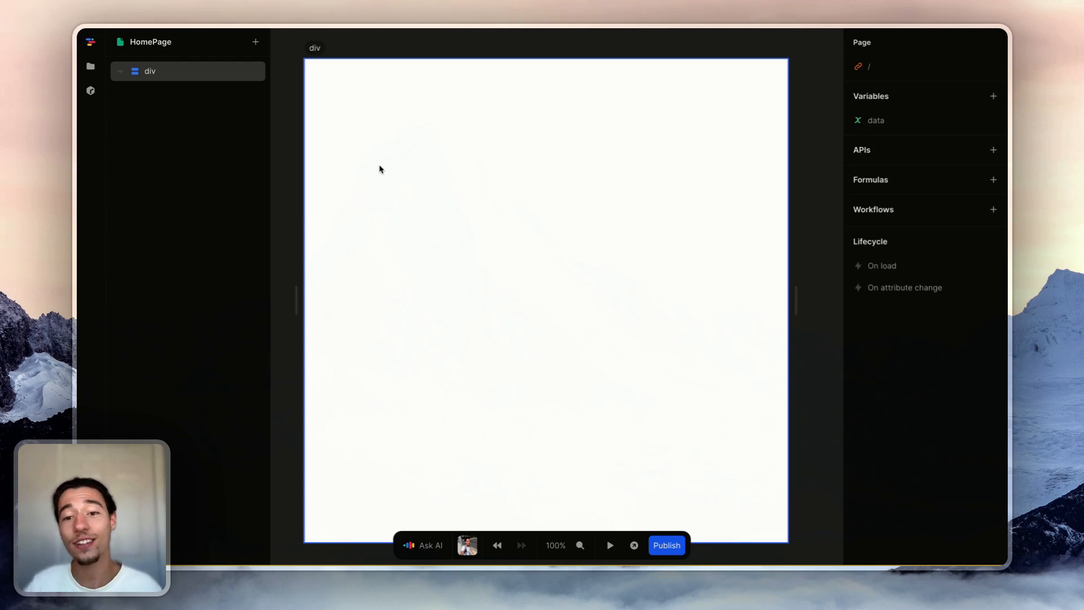
click(254, 42)
text(div)
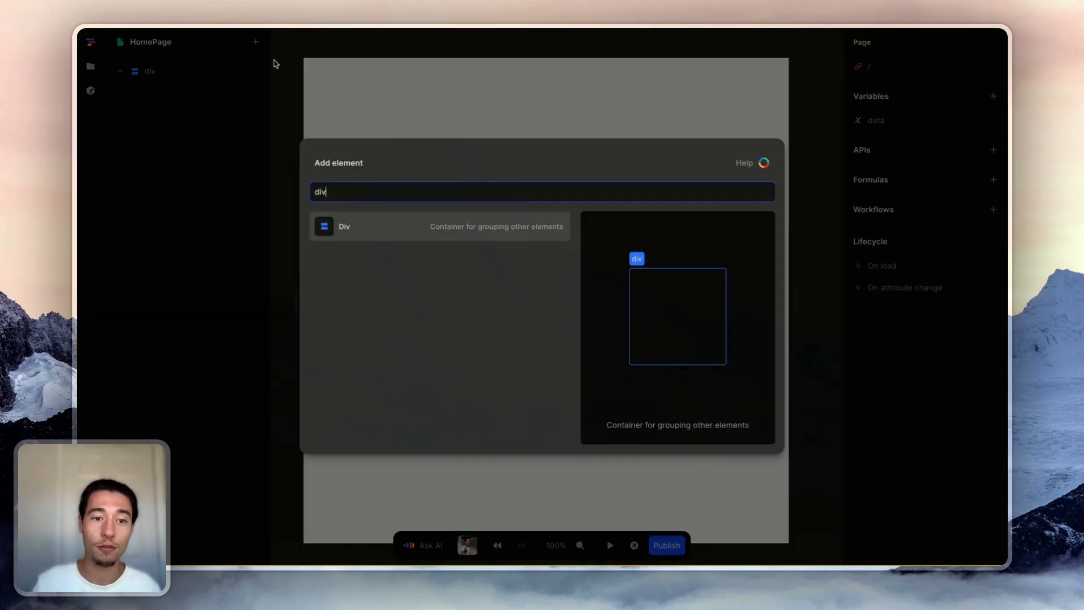
click(351, 225)
click(172, 93)
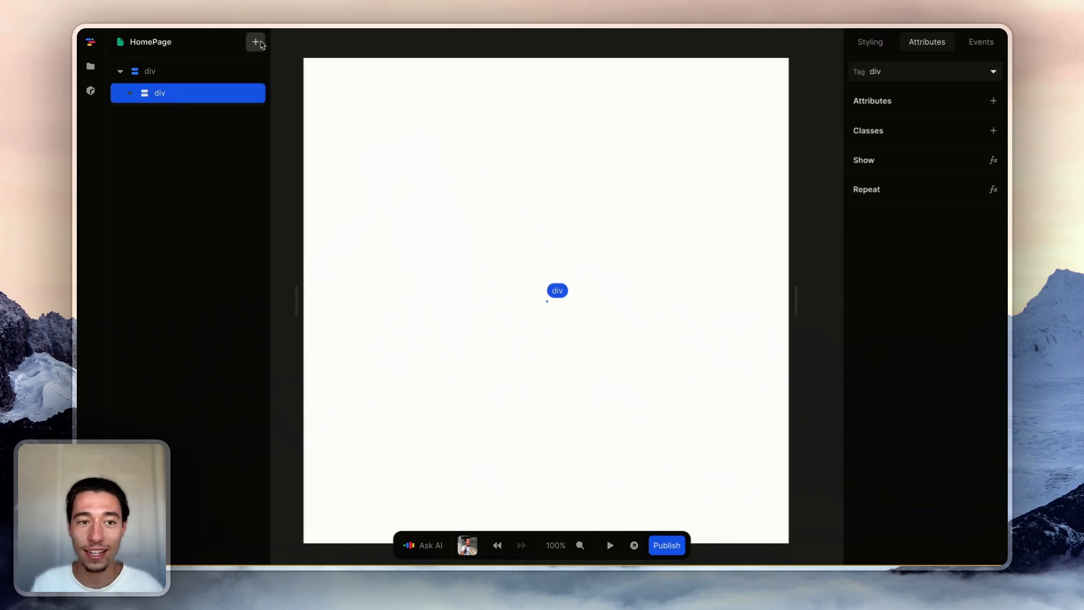
Add another div element inside the selected div and select the new one.
click(257, 43)
text(div)
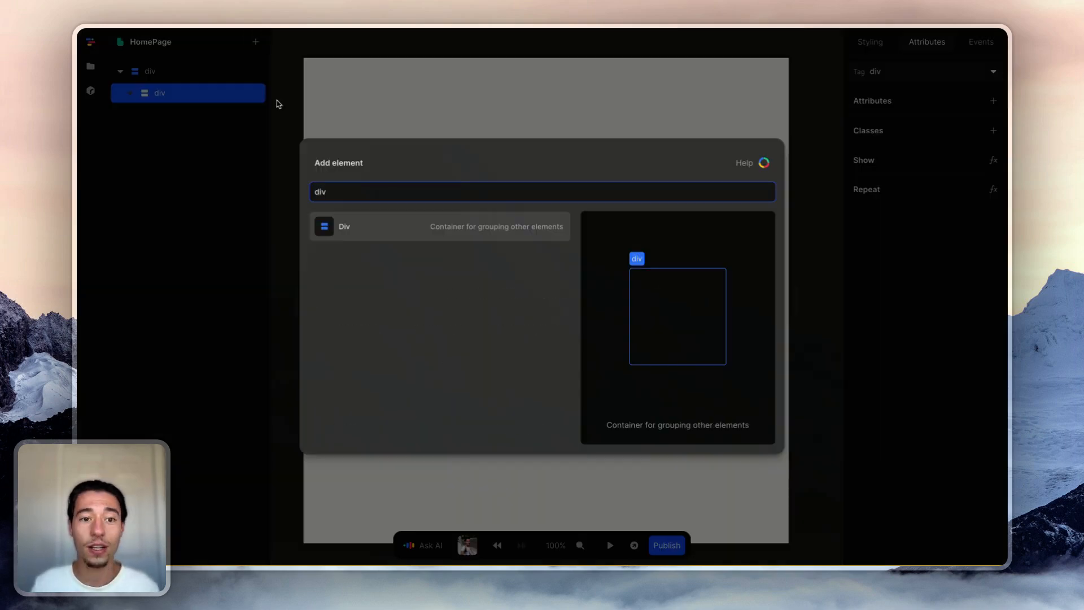
click(332, 226)
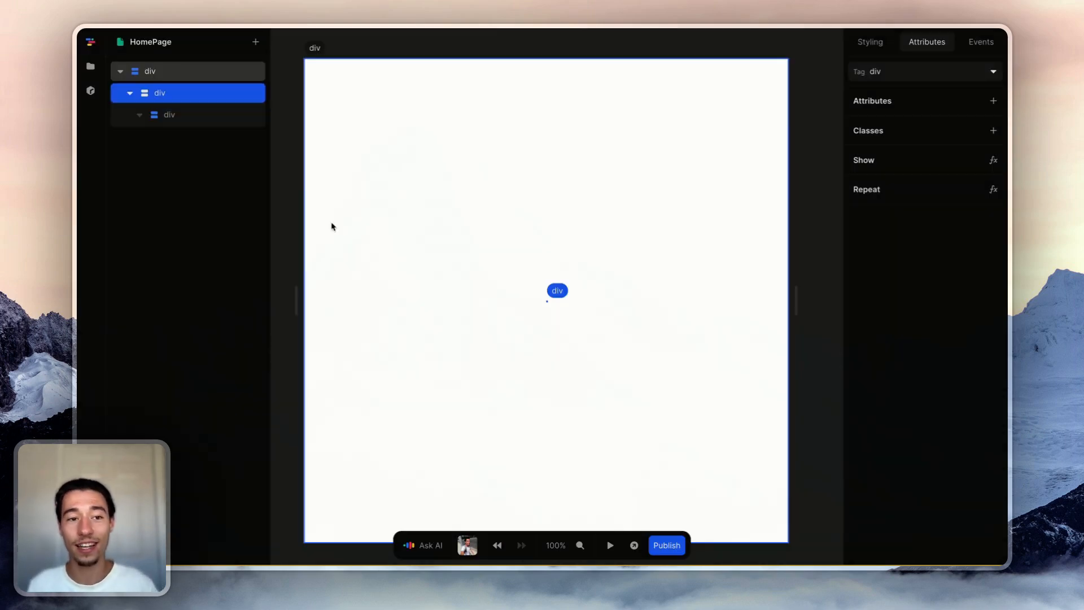
click(202, 116)
Add a span element inside the innermost div.
click(254, 42)
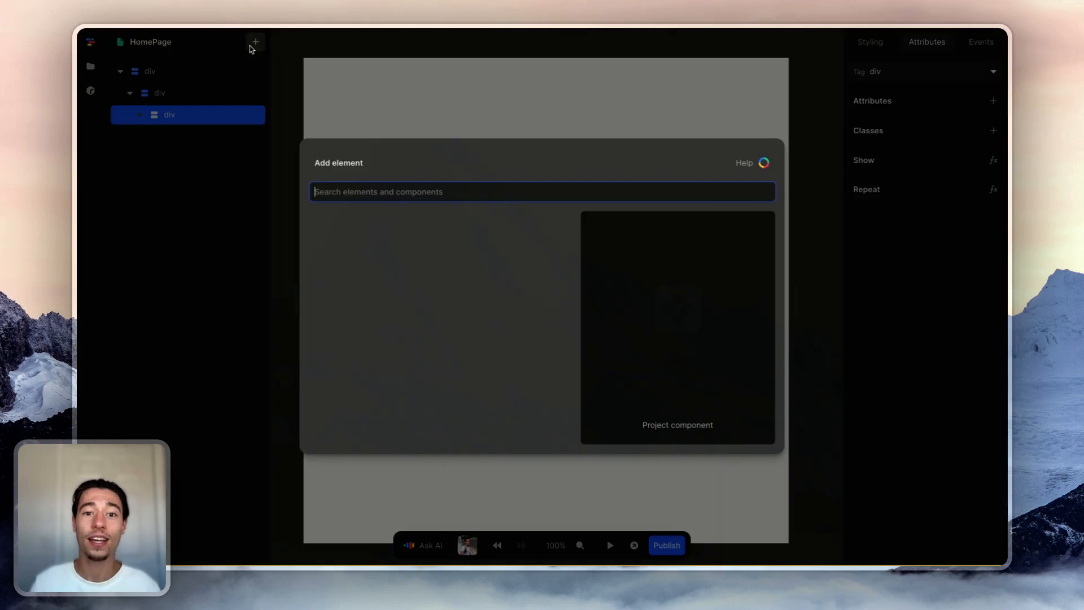
text(sp)
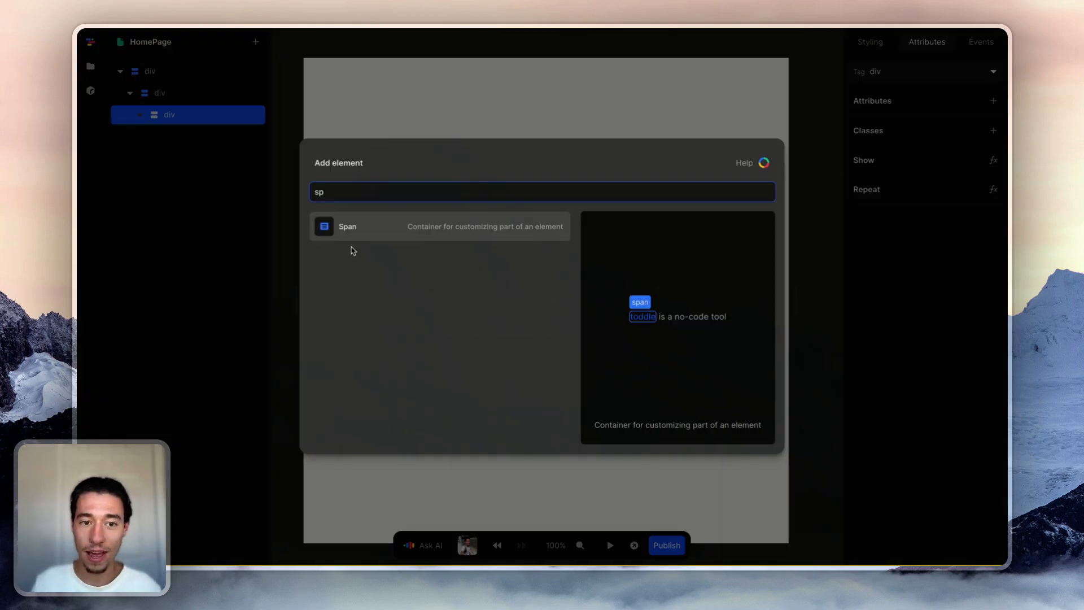
click(347, 230)
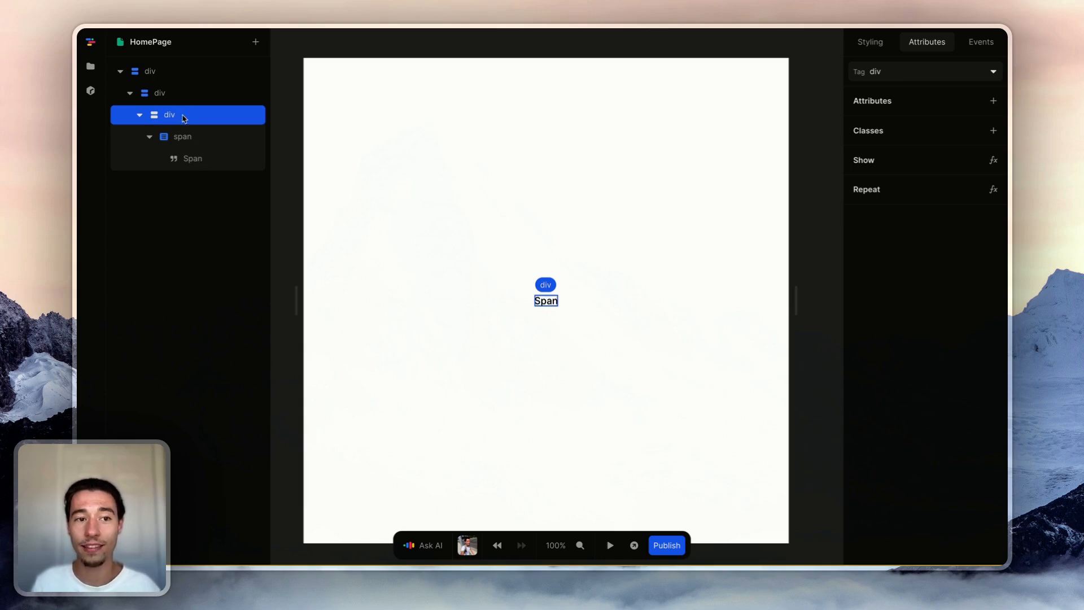
Change the tag of the innermost div to item.
click(885, 73)
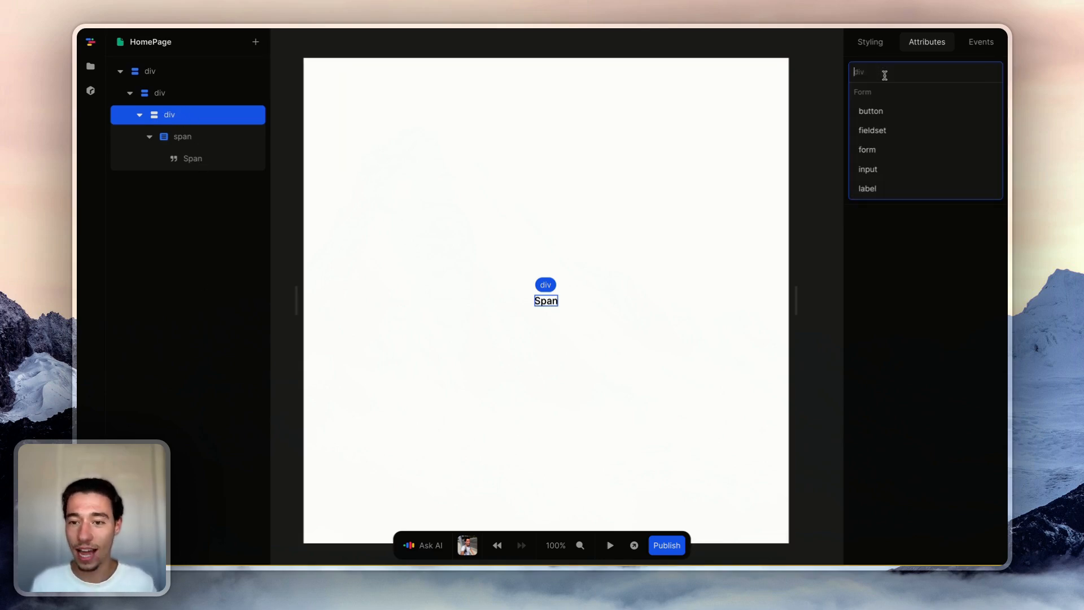
text(li)
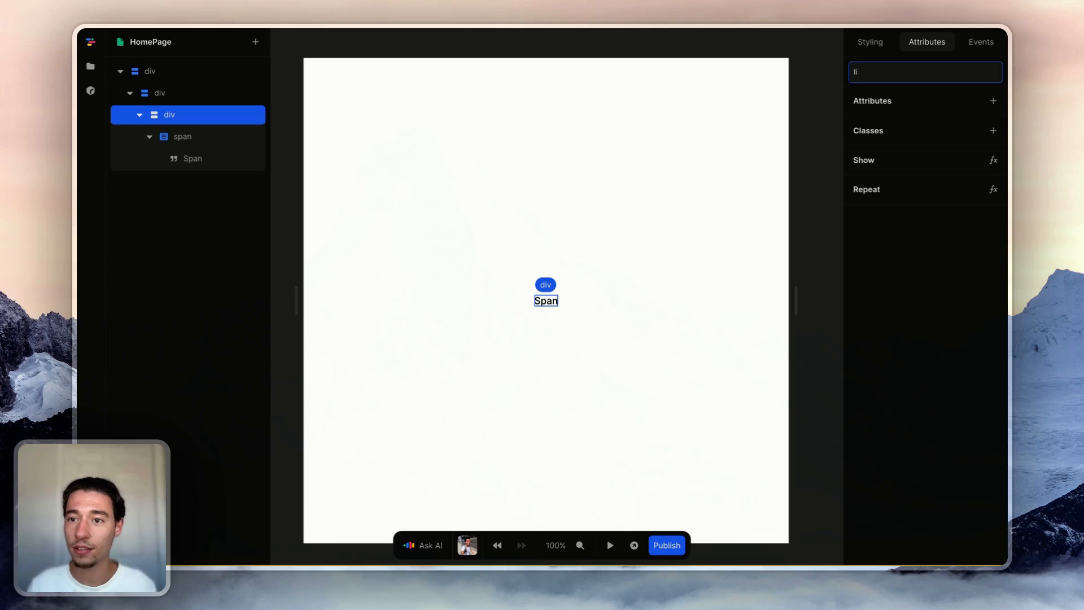
key(BackSpace)
key(BackSpace)
scroll(919, 134, down, 4)
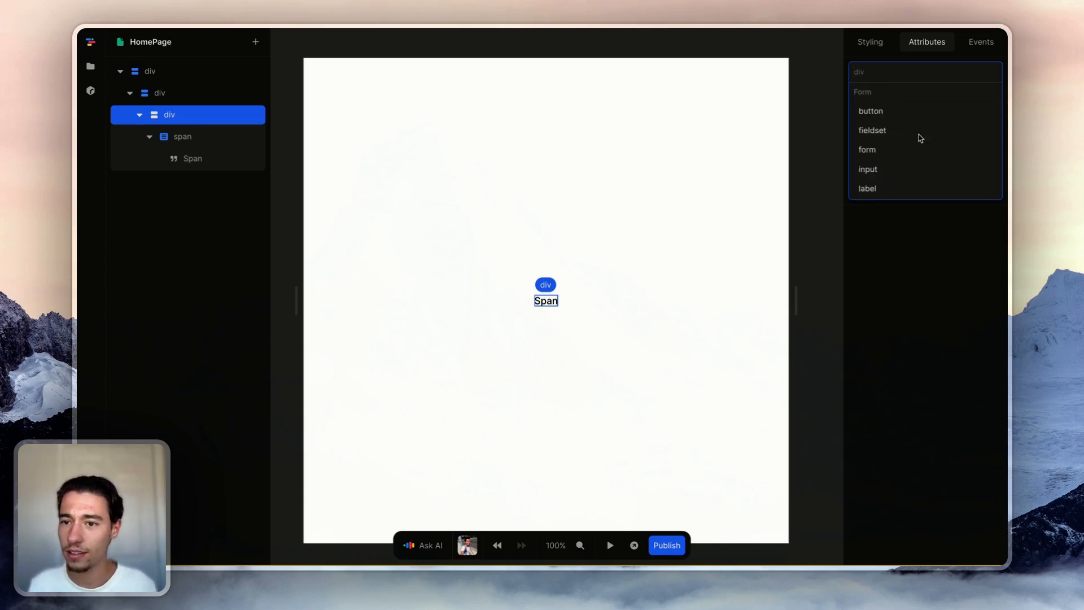
text(item)
key(Return)
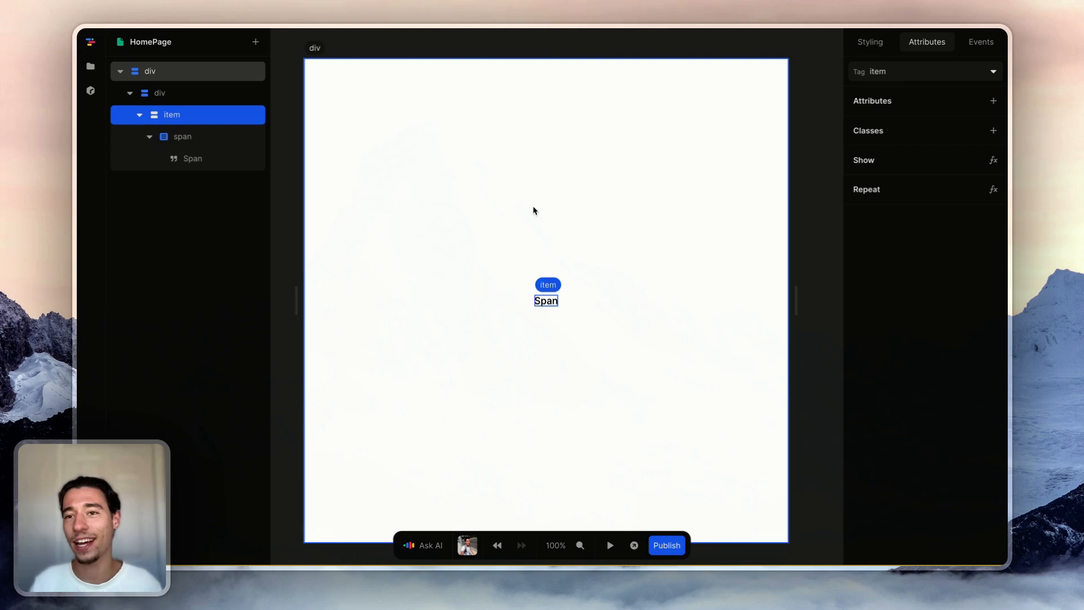
Repeat the item element over the data variable and close the formula editor.
right_click(221, 118)
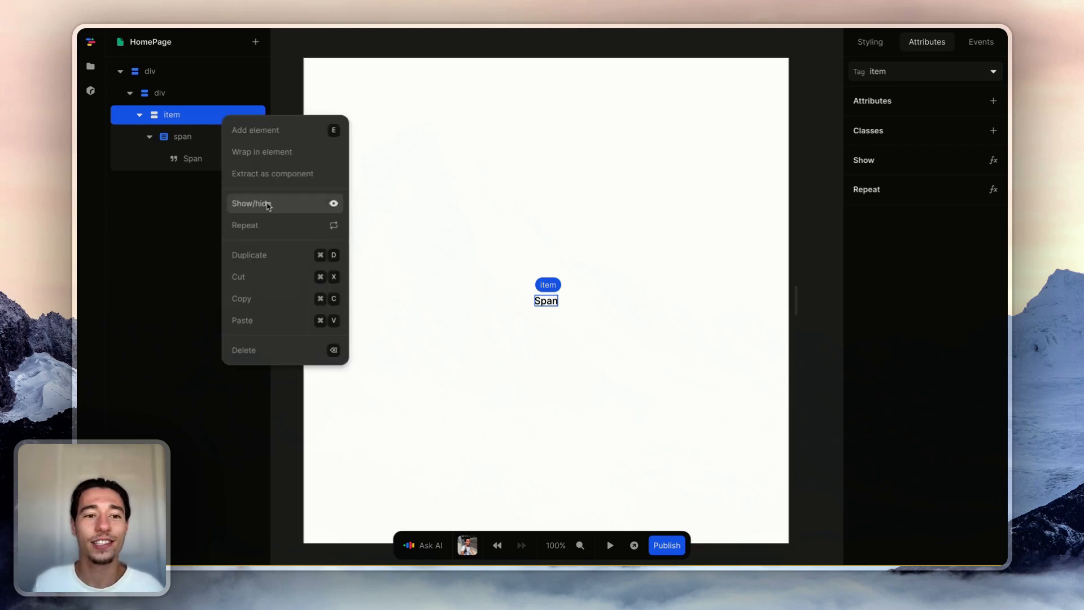
click(268, 226)
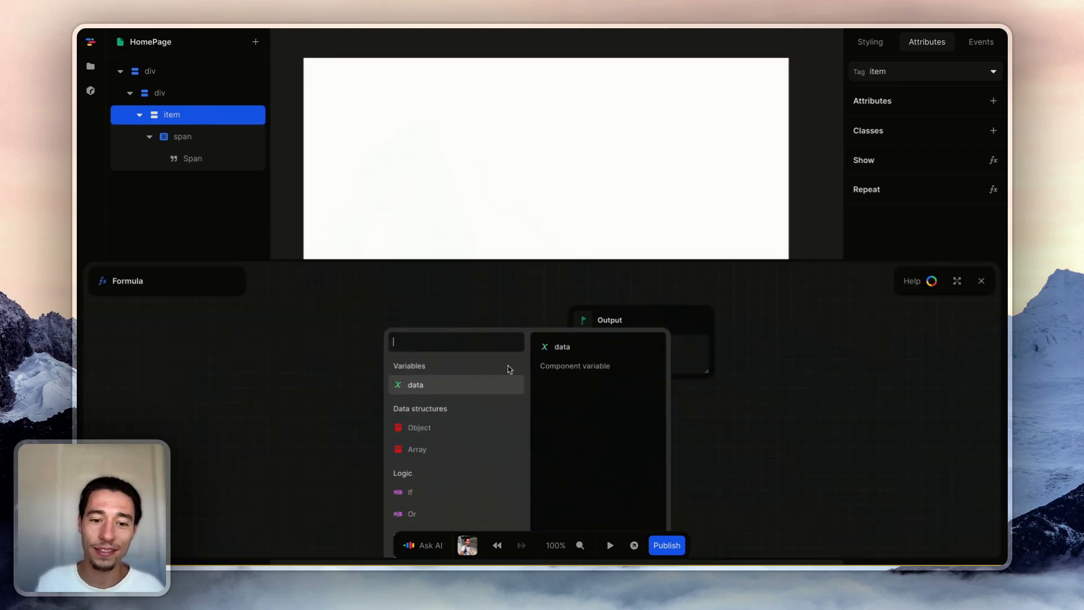
click(427, 385)
click(982, 281)
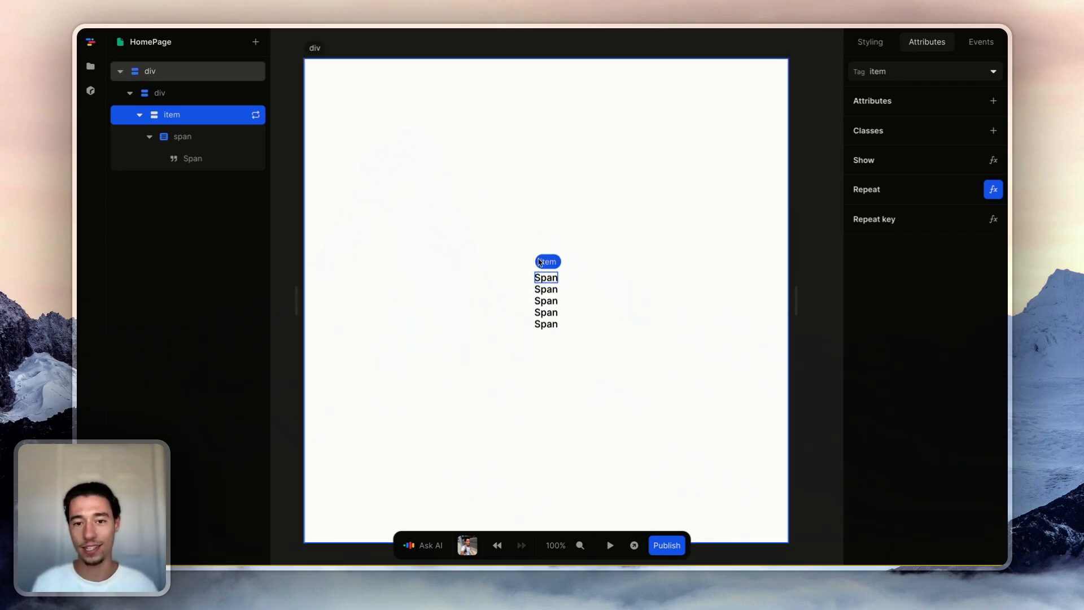
Bind the span's text to the name of the repeated item with a formula, then close the formula editor.
click(552, 281)
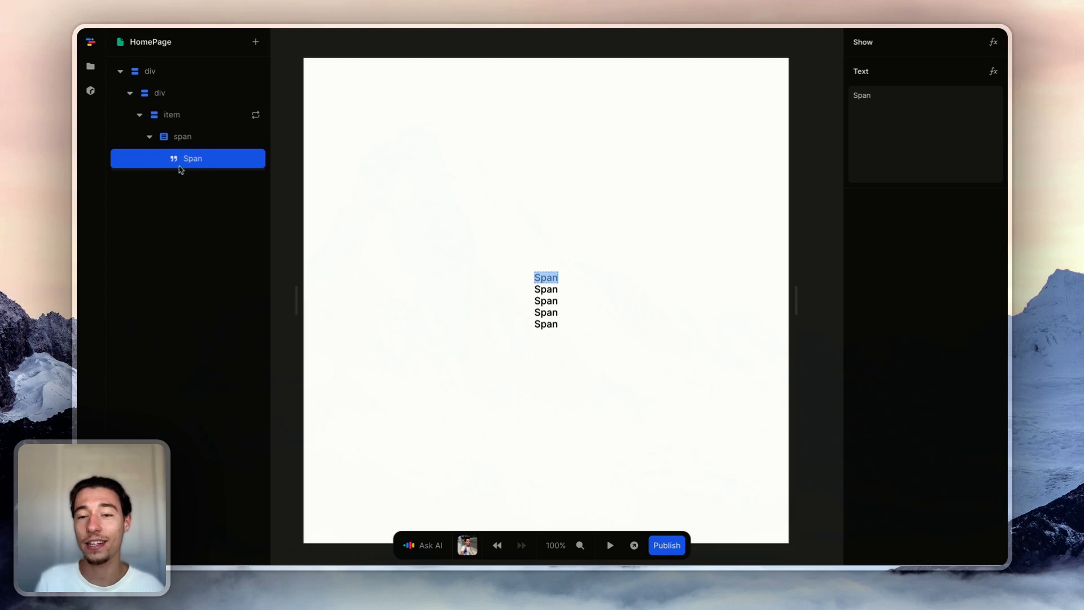
click(993, 71)
click(399, 333)
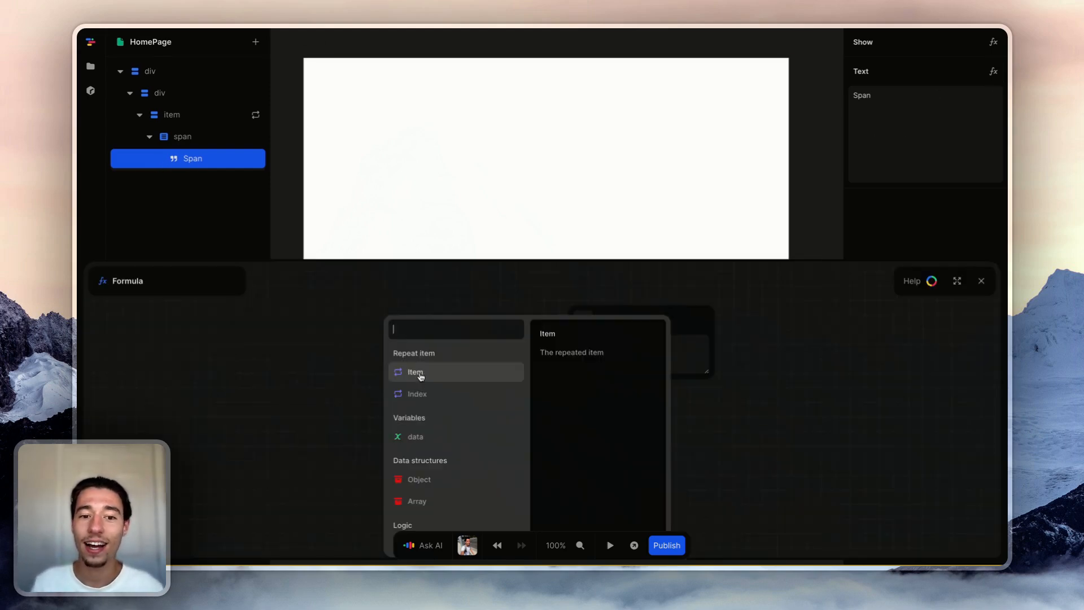
click(418, 375)
click(413, 373)
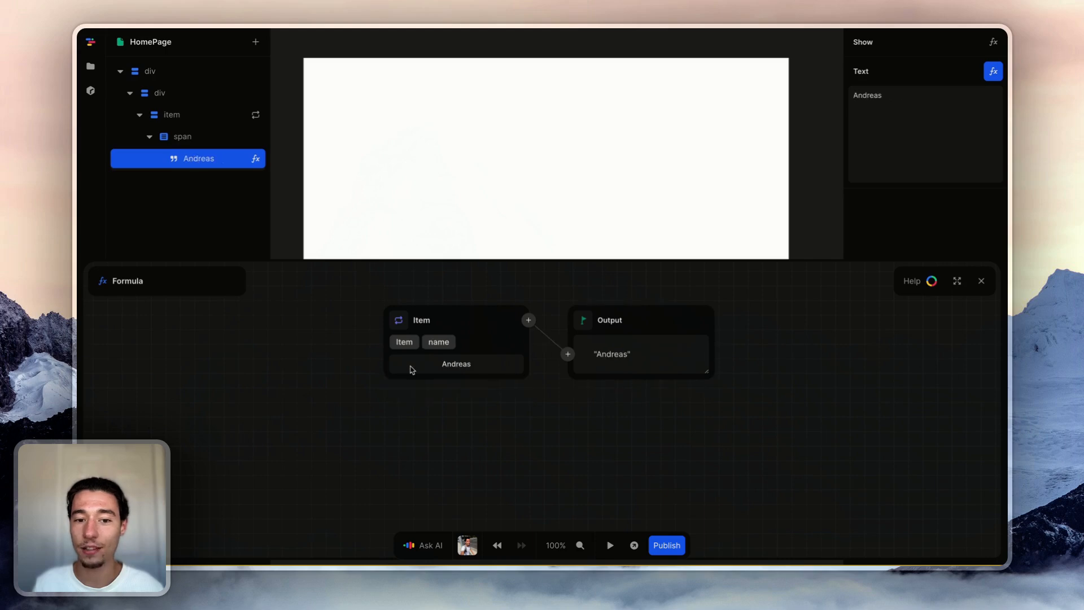
click(981, 281)
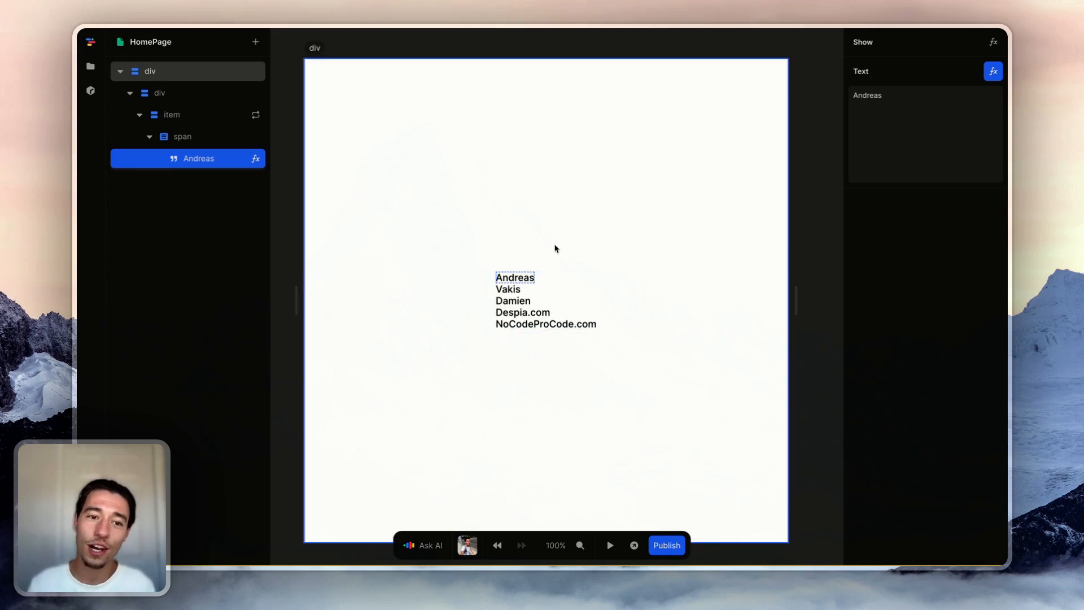
click(515, 279)
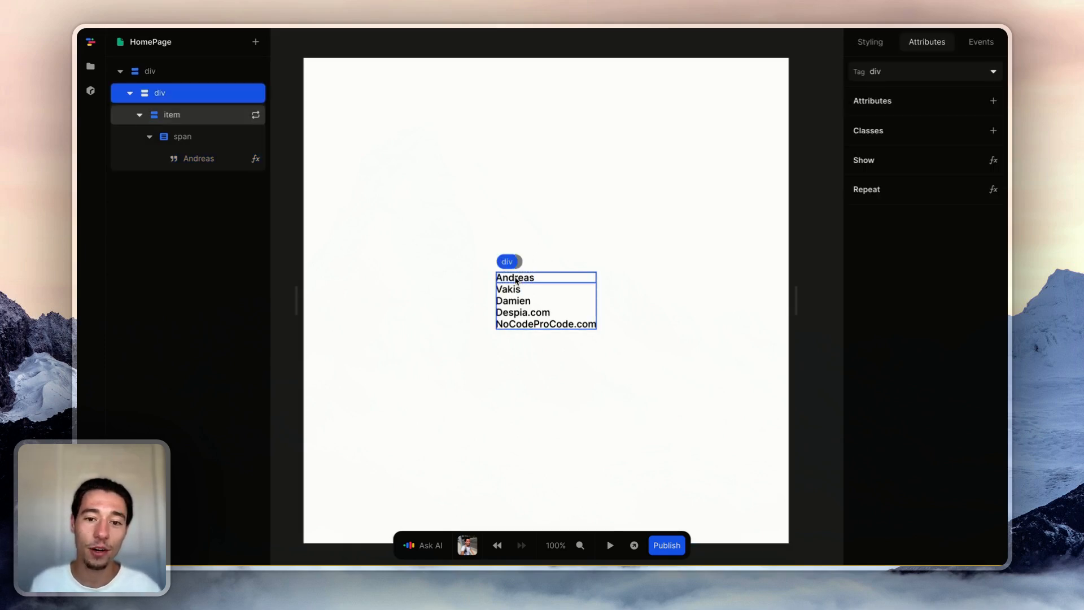
click(544, 278)
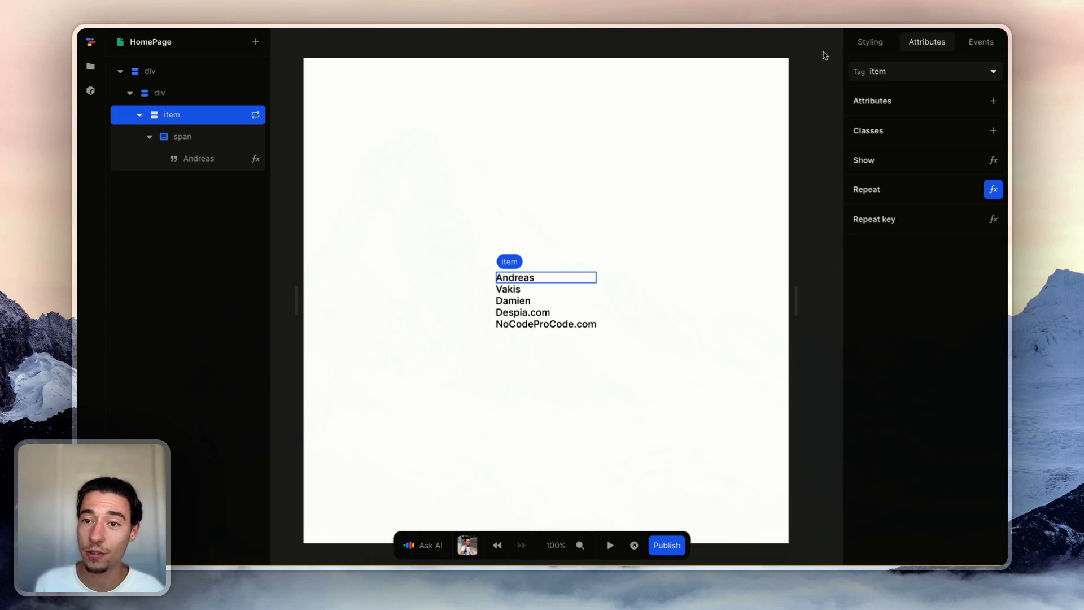
Open the data variable's initial value formula full screen and remove the liked key from the first two objects.
key(Escape)
click(879, 120)
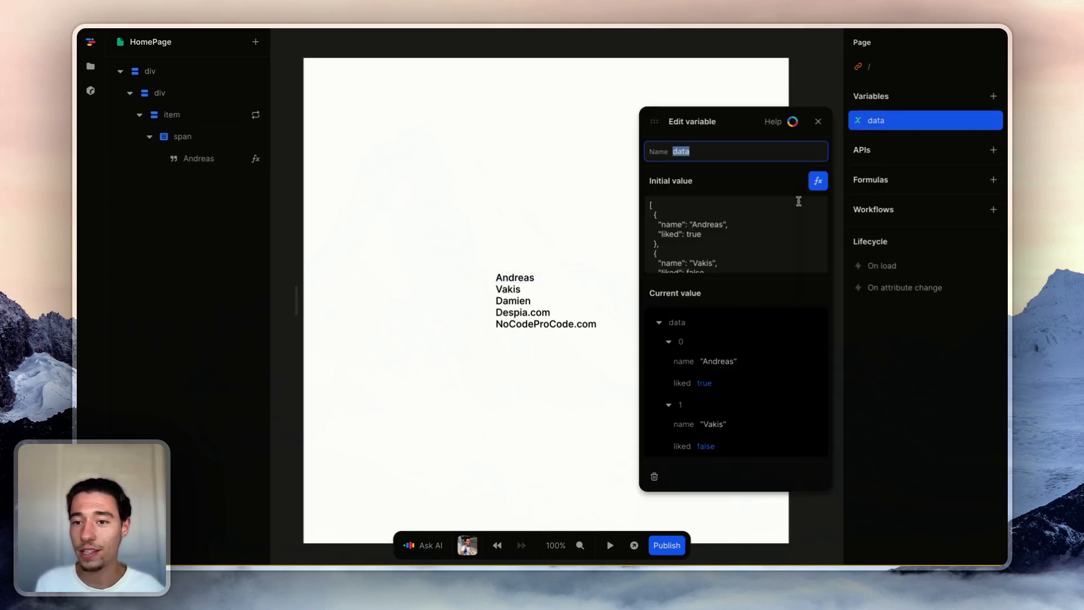
click(813, 185)
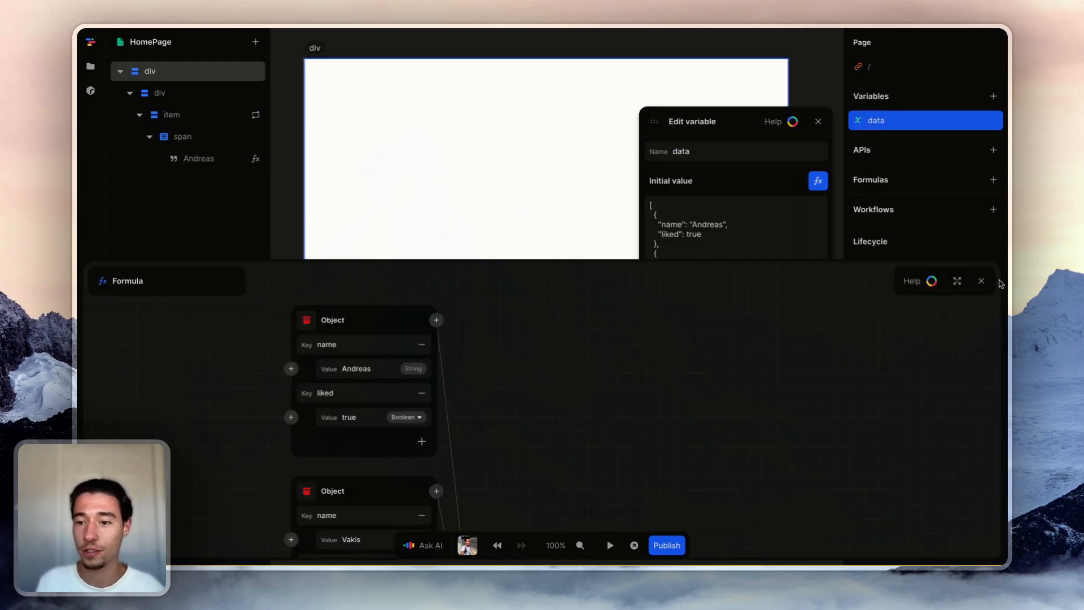
click(956, 281)
scroll(639, 239, left, 3)
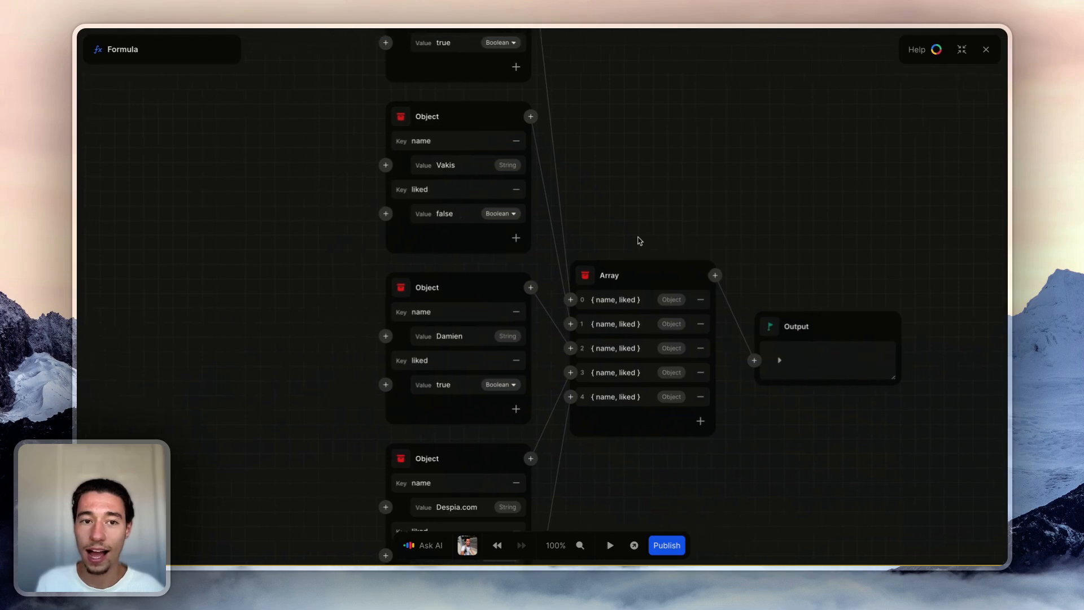
scroll(639, 242, up, 3)
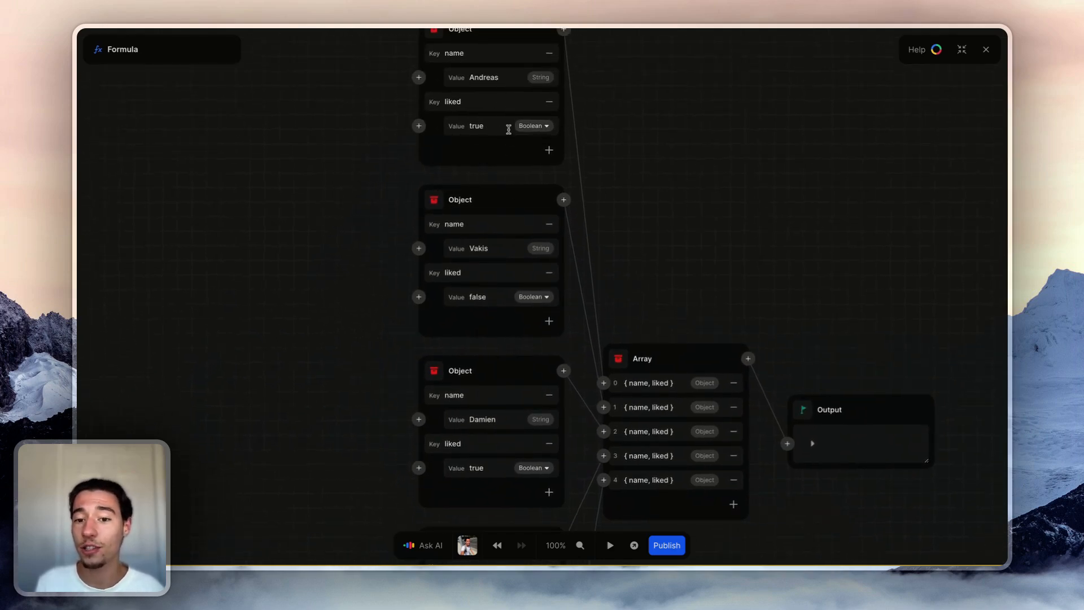
click(550, 102)
click(547, 253)
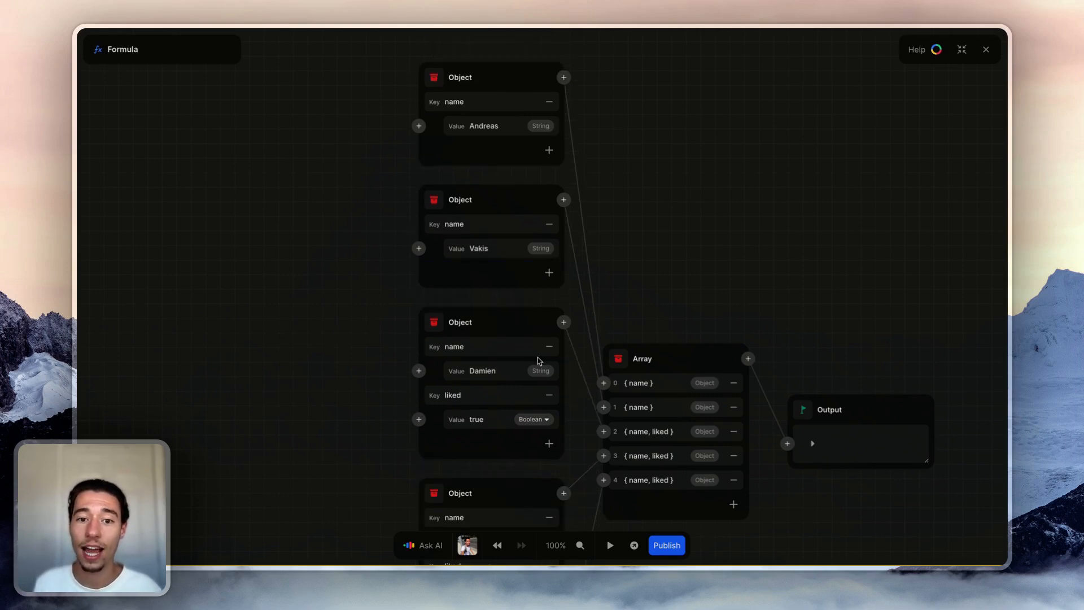
Remove the liked key from the third, fourth and fifth objects, then close the formula editor and the variable.
click(549, 396)
scroll(553, 477, down, 2)
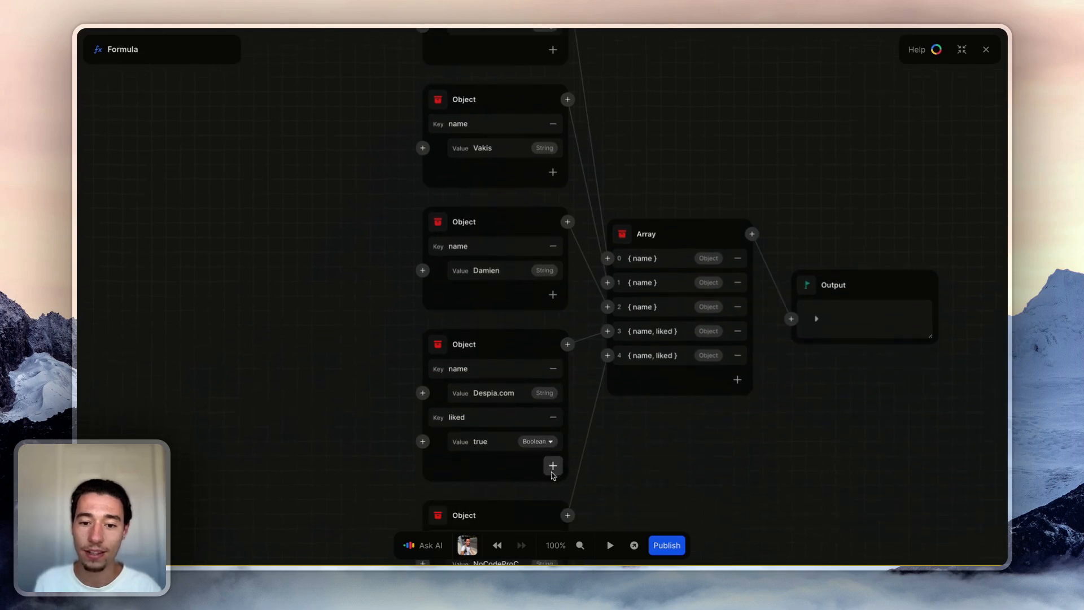
click(552, 417)
scroll(556, 412, down, 2)
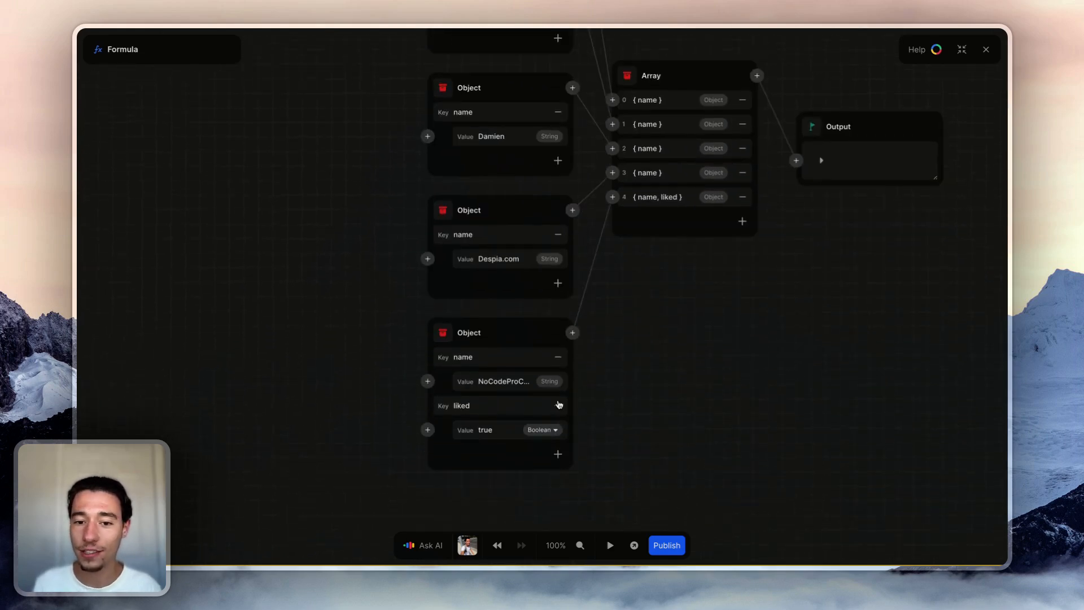
click(559, 405)
click(985, 50)
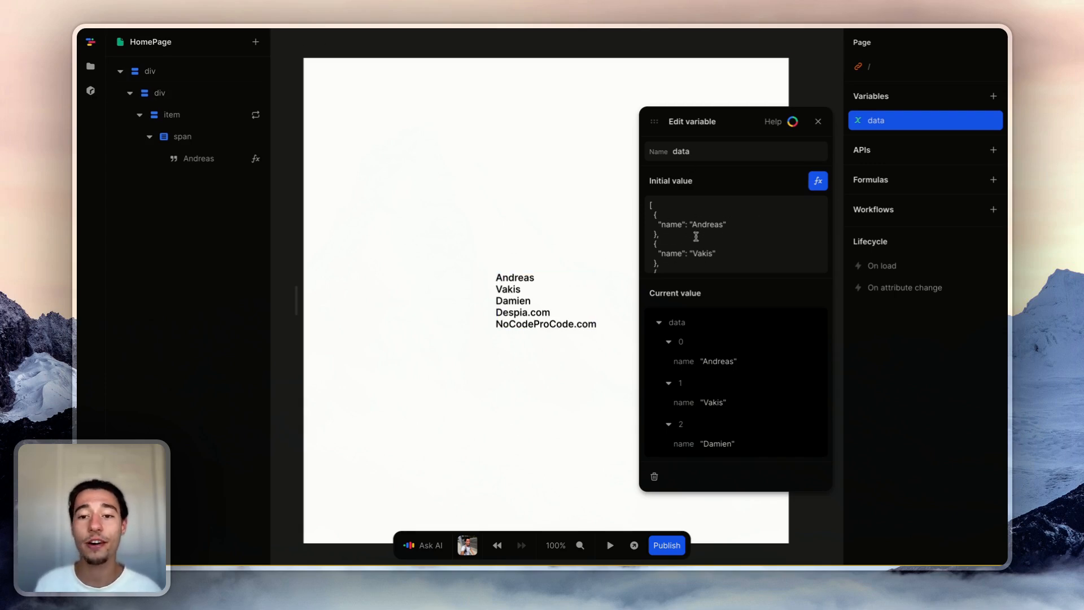
click(819, 122)
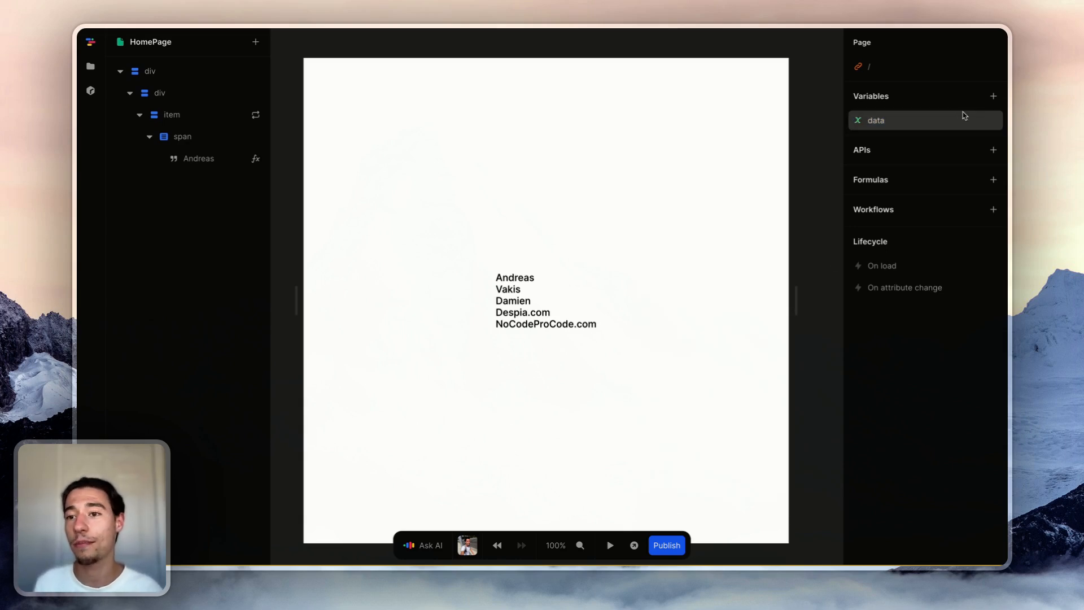
Create a second page variable named liked, keep its initial value null, and close it.
click(993, 96)
text(i)
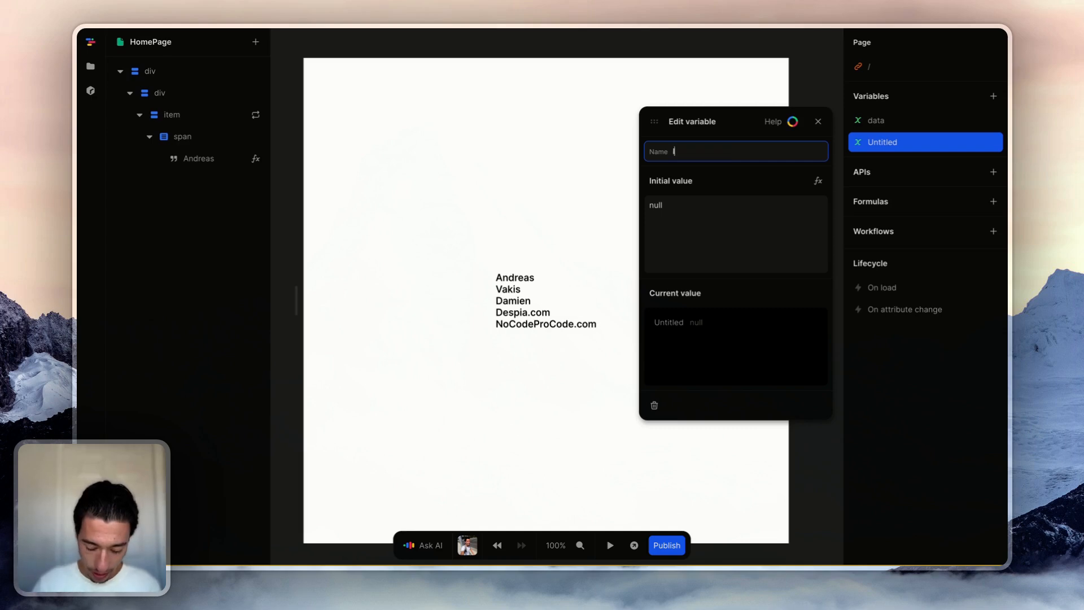
text(iked)
click(694, 211)
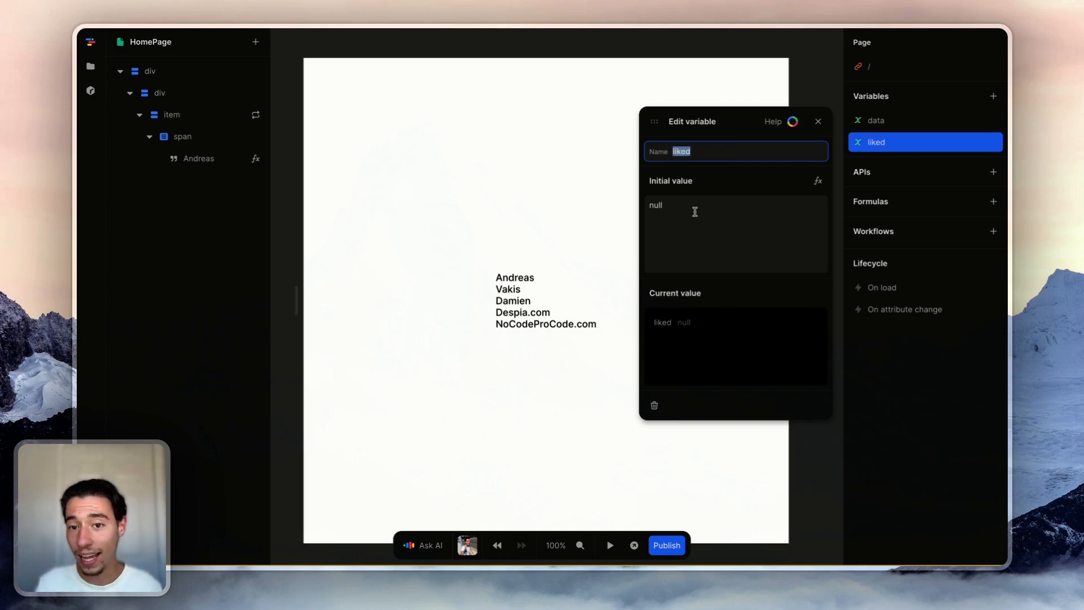
click(818, 122)
Reopen the data variable's initial value formula and add an id key to the first and second objects.
click(876, 120)
click(812, 181)
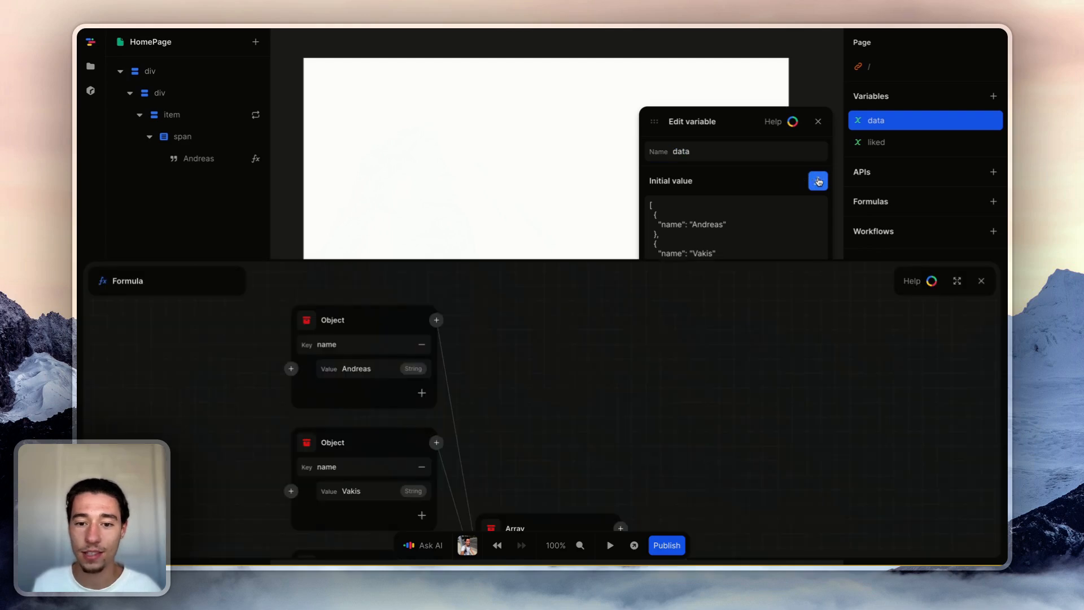
click(511, 391)
key(BackSpace)
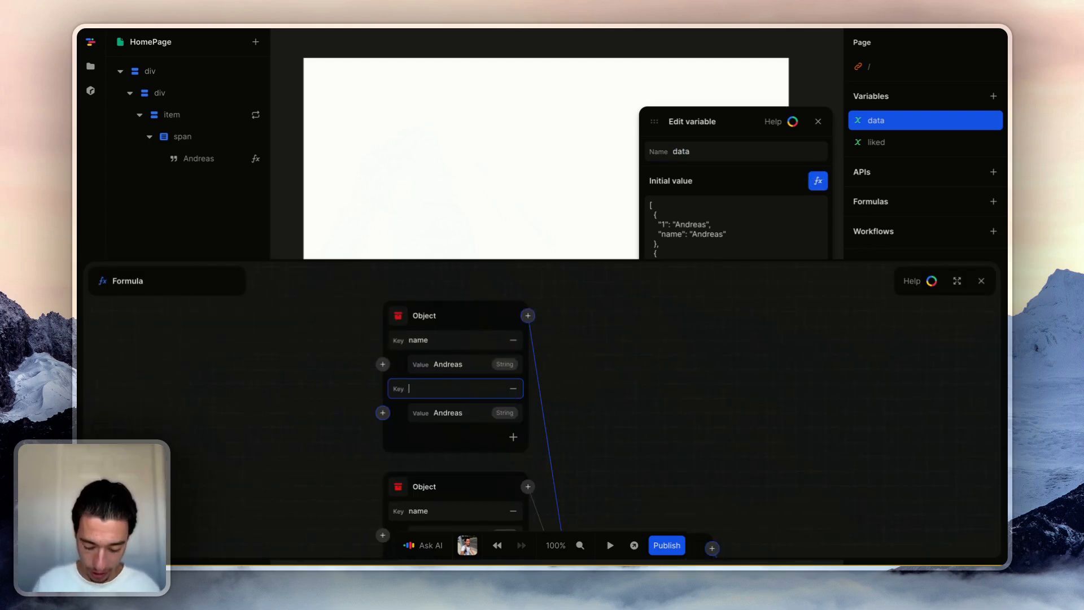
scroll(542, 437, down, 5)
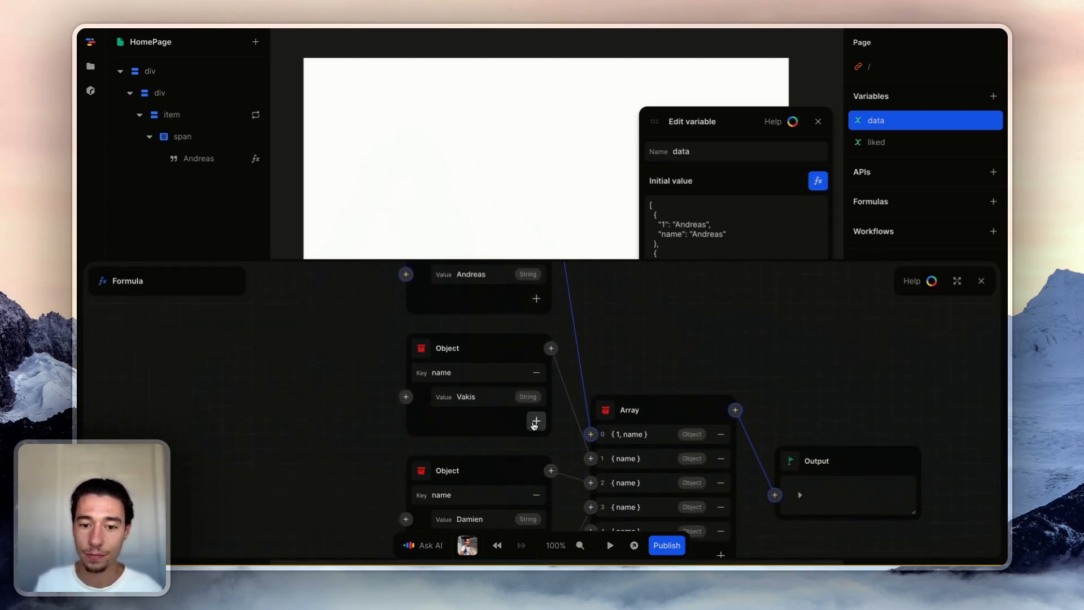
click(534, 424)
Add an id key to the third and fourth objects in the data variable's initial value formula.
scroll(622, 387, down, 5)
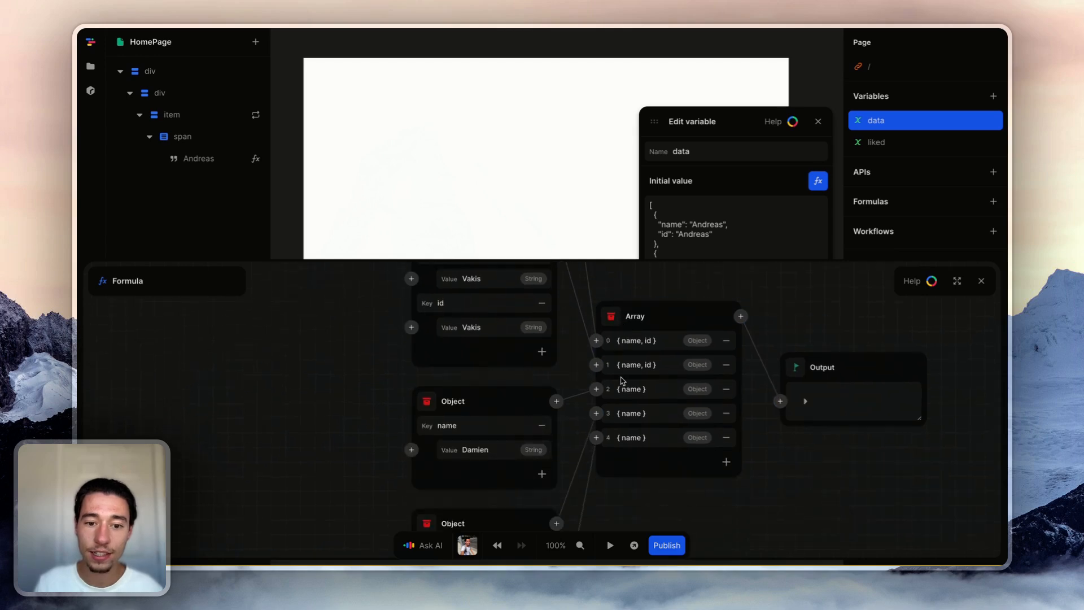
click(541, 435)
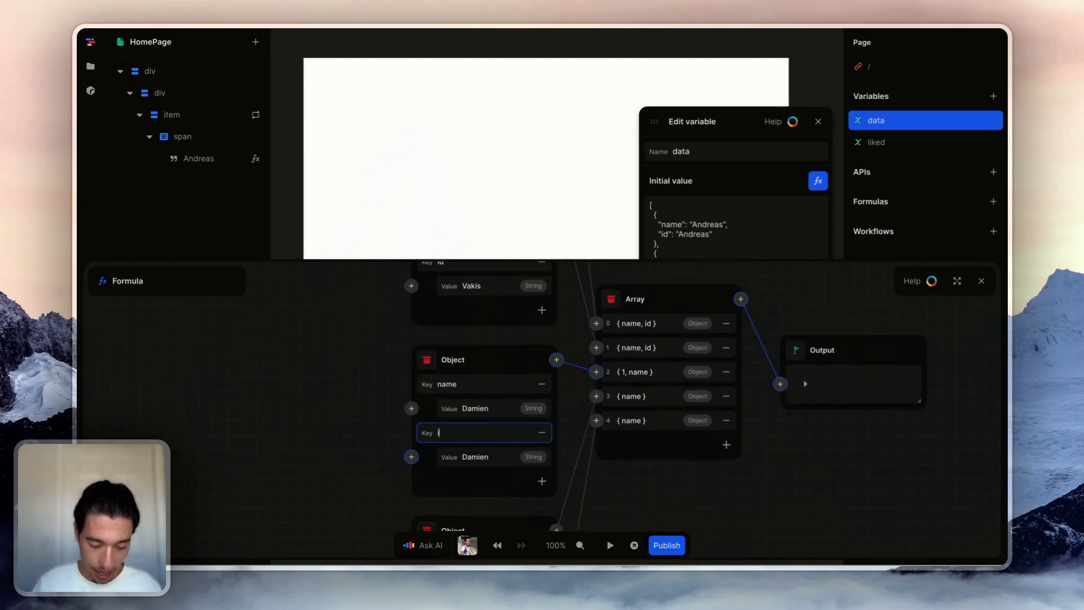
text(id)
scroll(493, 435, down, 5)
click(547, 488)
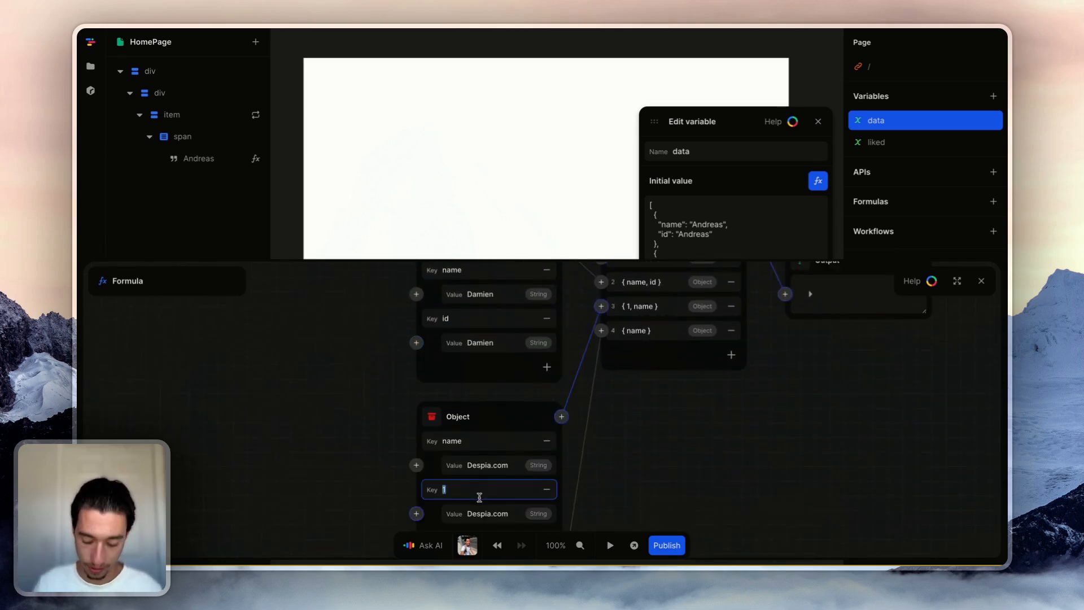
Set the id value of the first object to 1a and of the second object to 2b.
scroll(634, 446, up, 10)
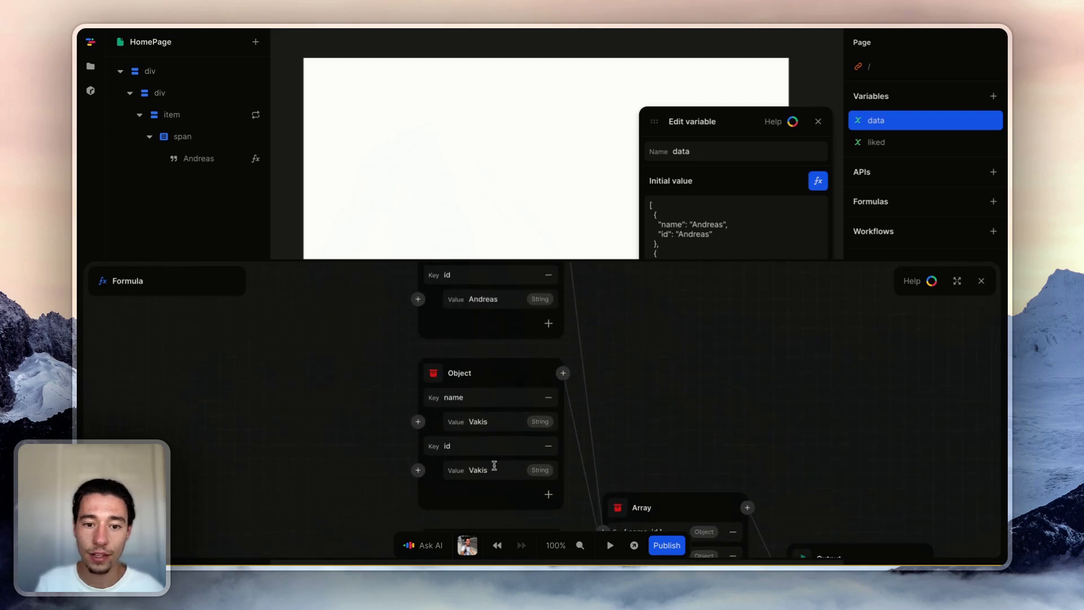
double_click(516, 370)
text(id)
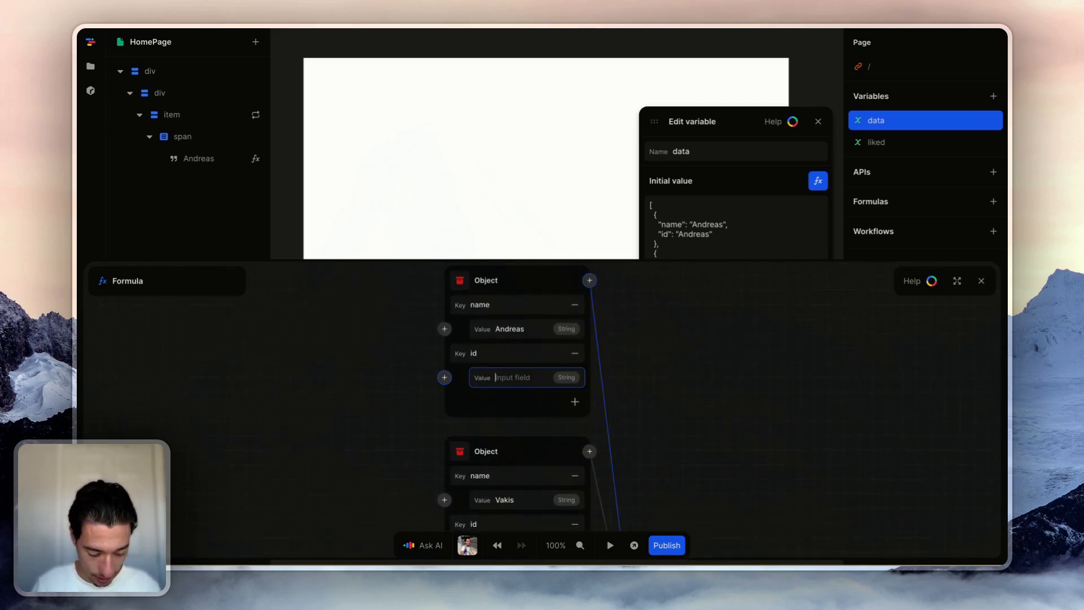
scroll(540, 402, down, 2)
double_click(511, 433)
key(BackSpace)
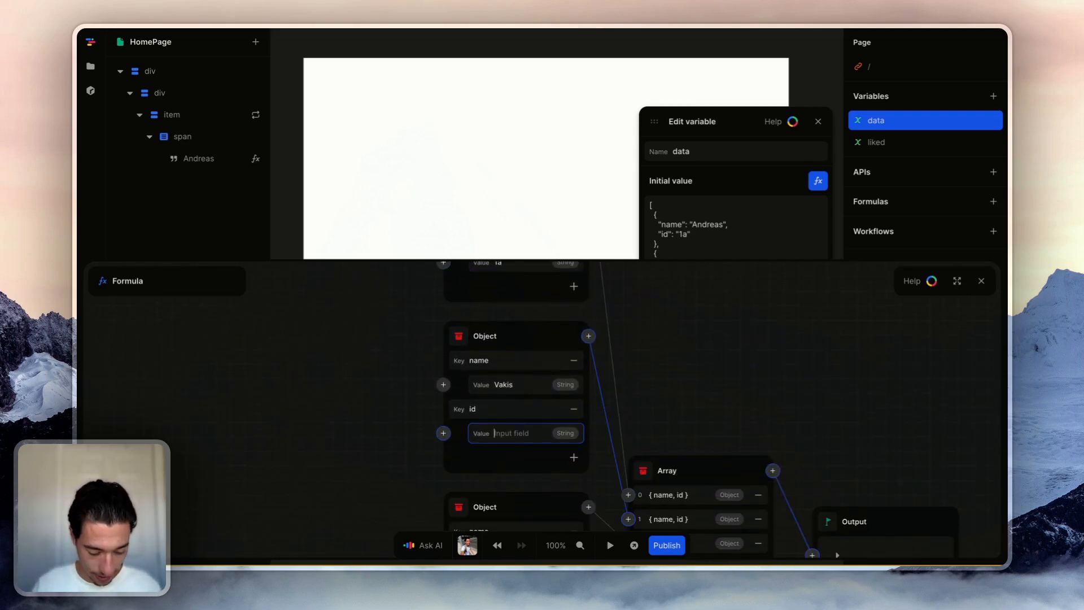
text(2b)
Set the third object's id value to 3c and rename the fourth object's id key to 4d.
scroll(527, 424, down, 3)
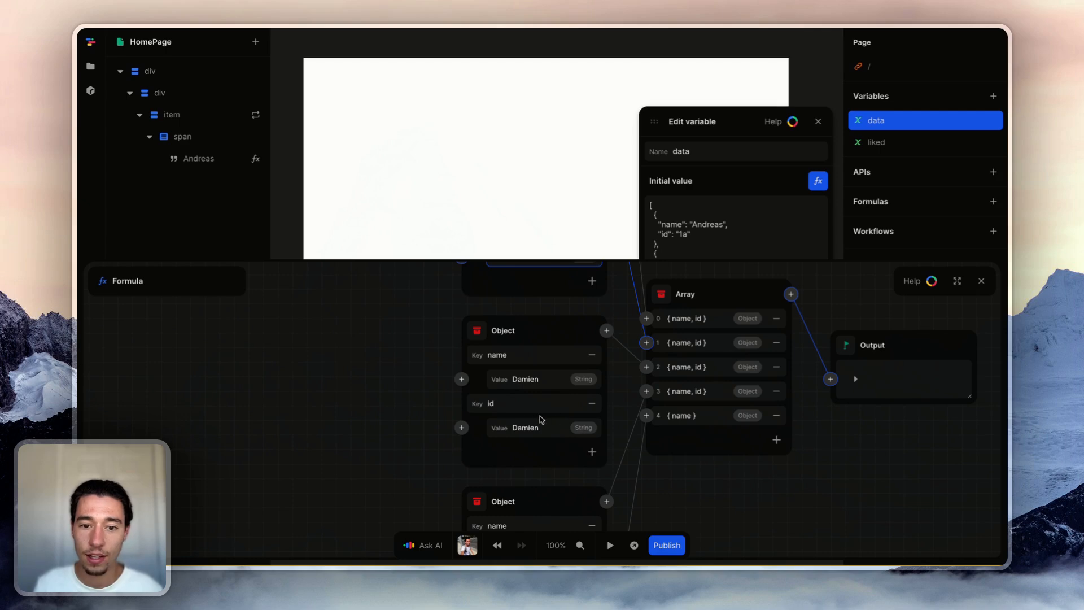
double_click(537, 428)
key(BackSpace)
text(3c)
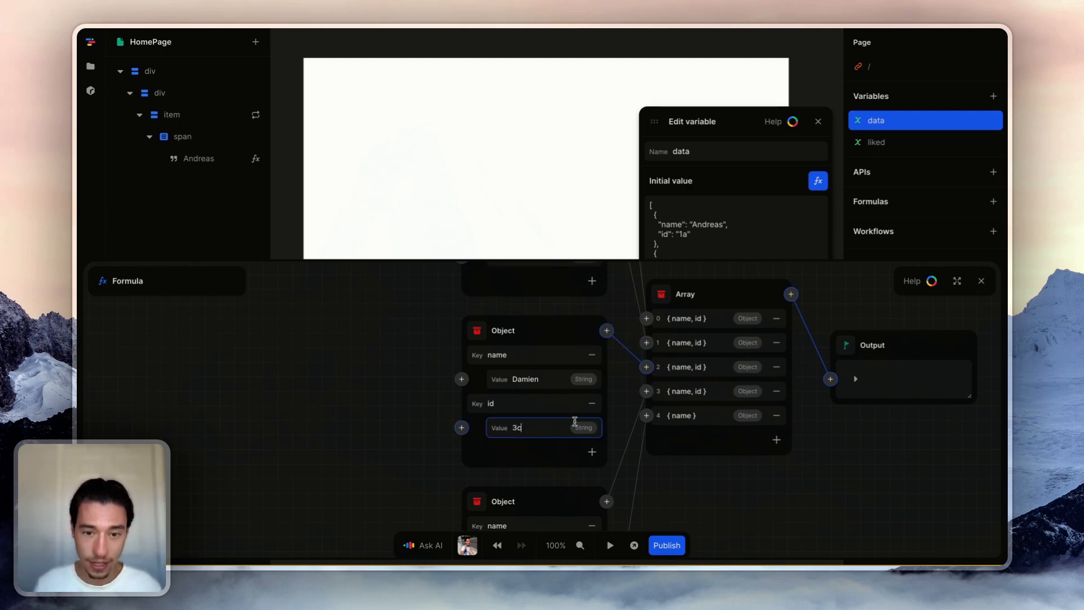
scroll(530, 432, down, 5)
double_click(530, 432)
key(BackSpace)
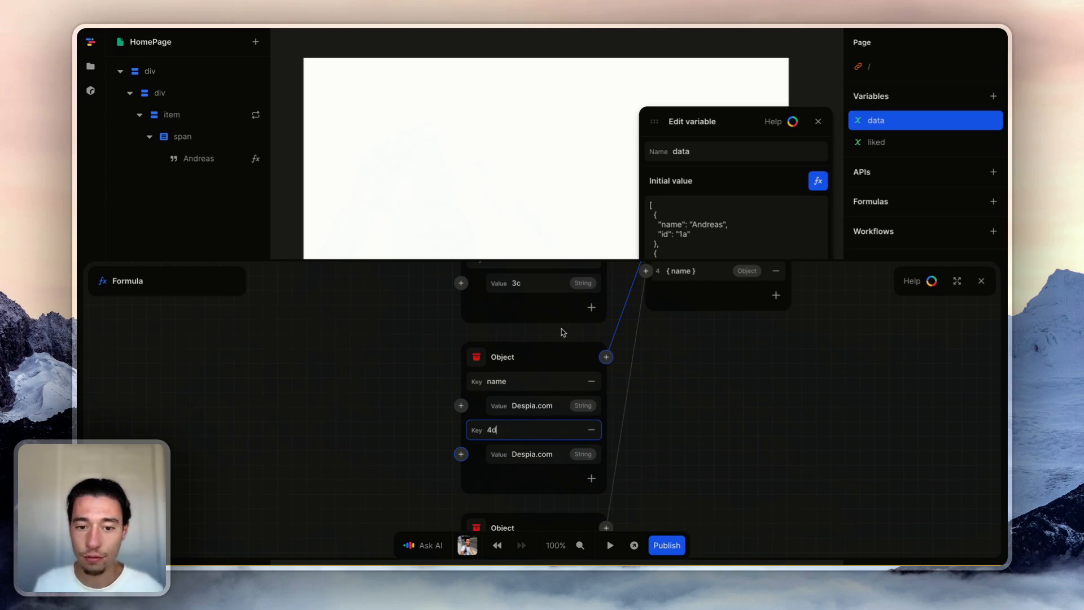
text(4d)
Add an id key with the value 5e to the fifth object and close the formula editor.
scroll(559, 350, down, 3)
double_click(538, 407)
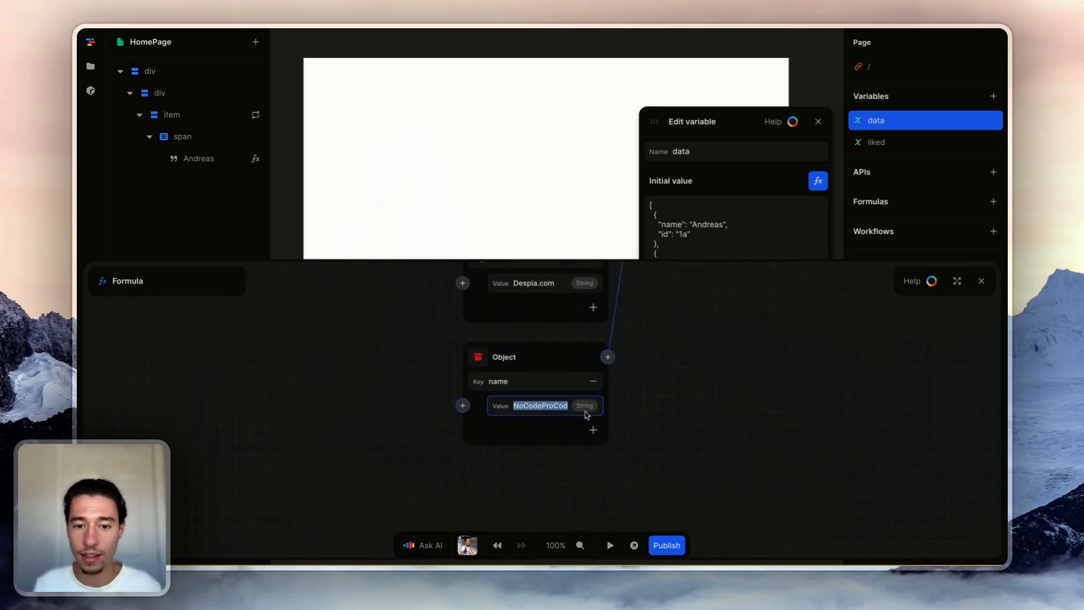
click(593, 430)
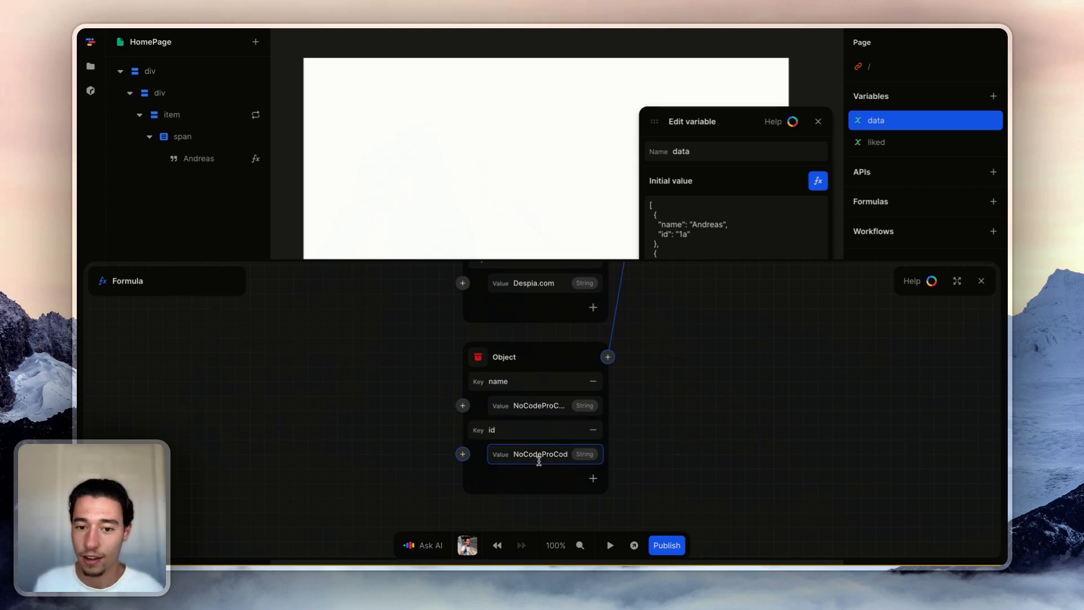
double_click(536, 455)
key(BackSpace)
scroll(725, 326, up, 1)
scroll(725, 327, down, 1)
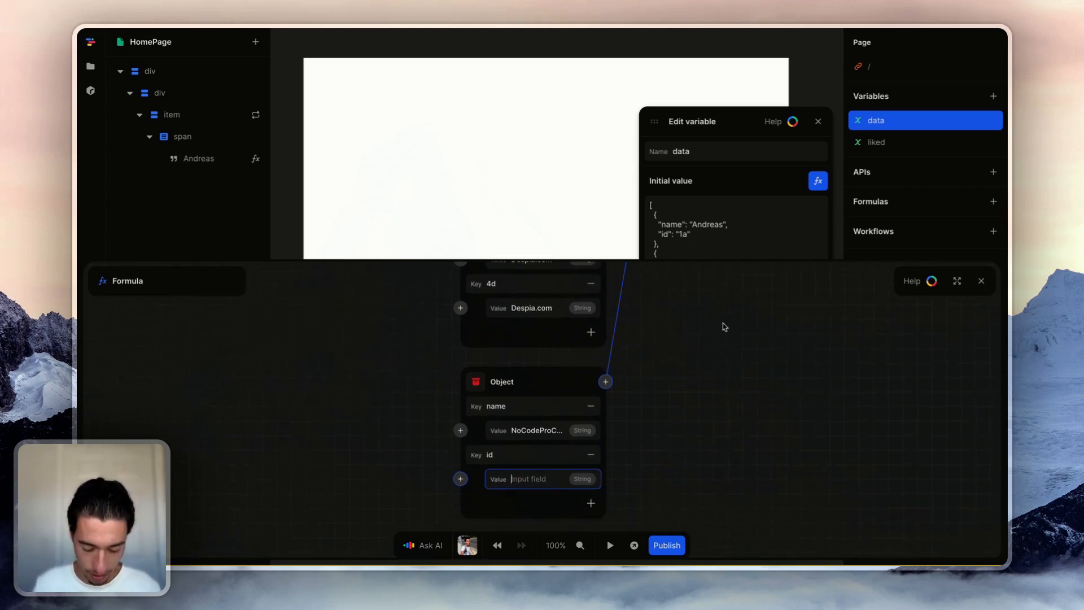
text(5e)
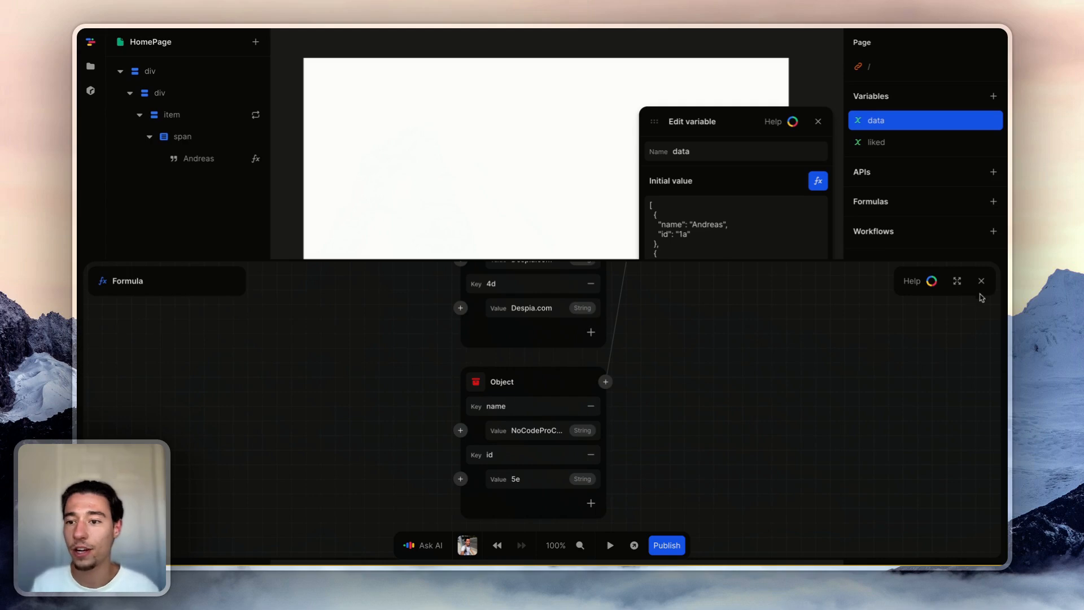
click(981, 281)
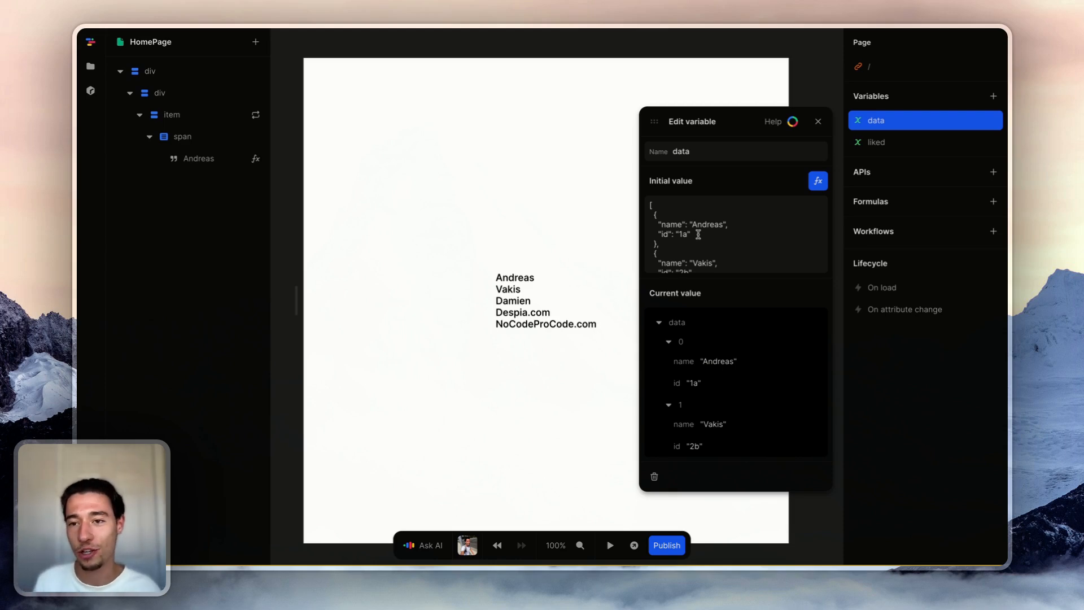
Replace the liked variable's initial value with an empty array [] and close the variable.
click(881, 142)
click(705, 211)
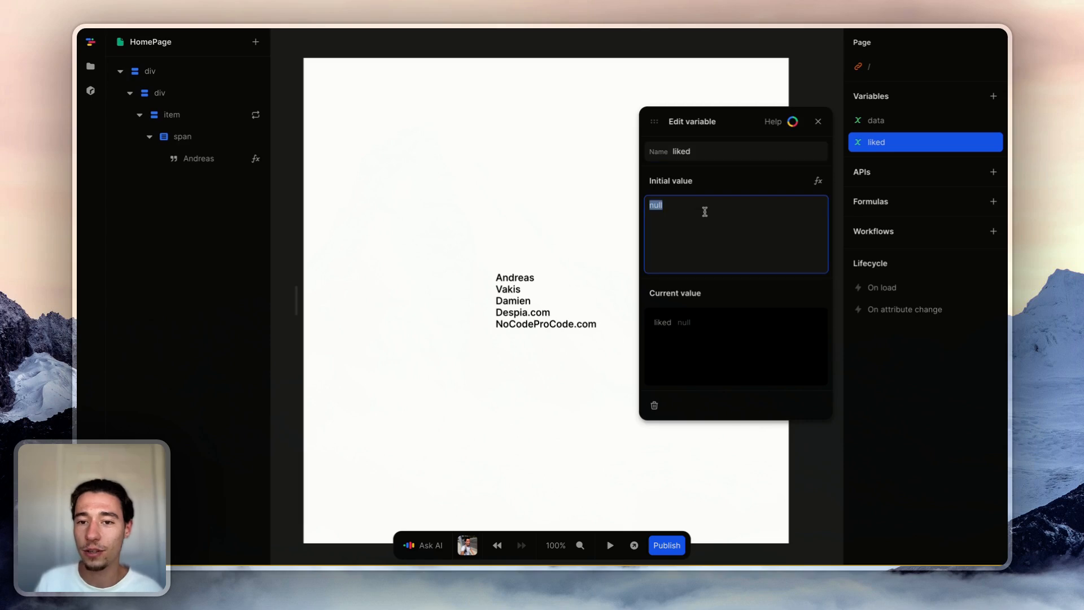
key(BackSpace)
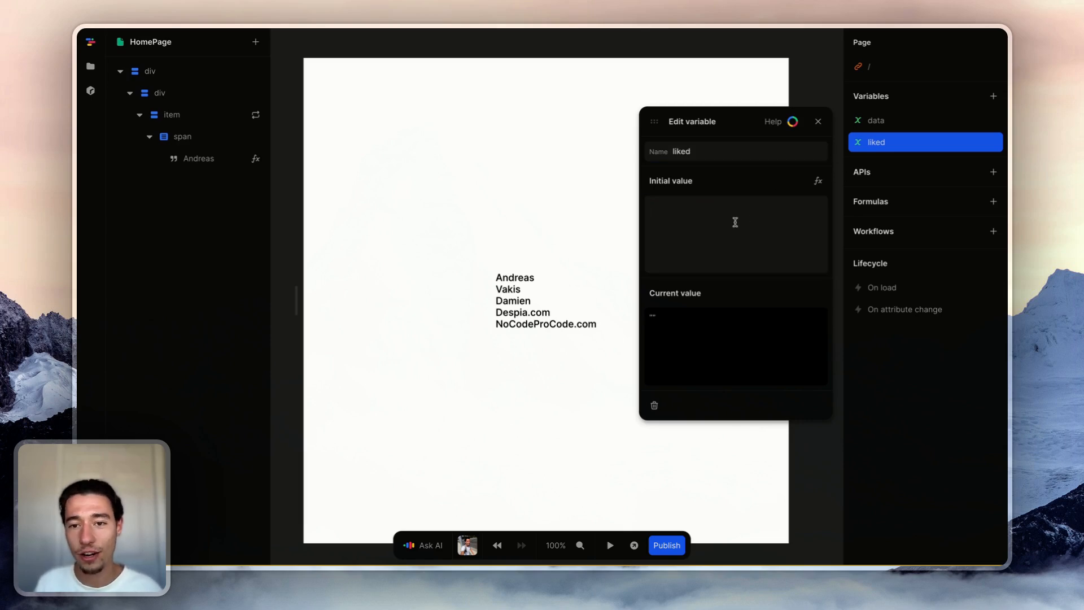
click(734, 217)
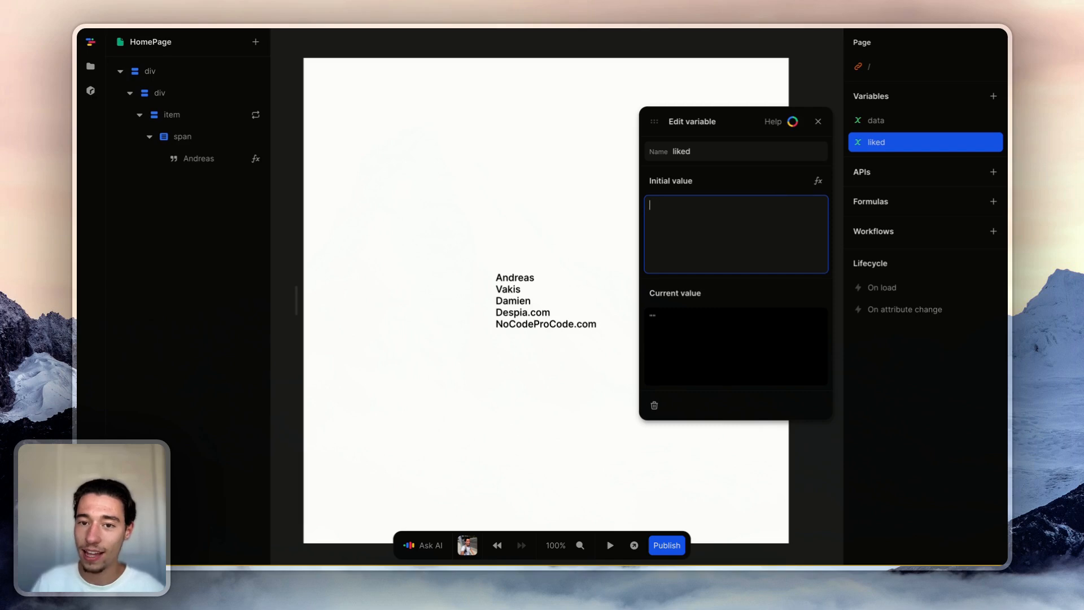
click(752, 173)
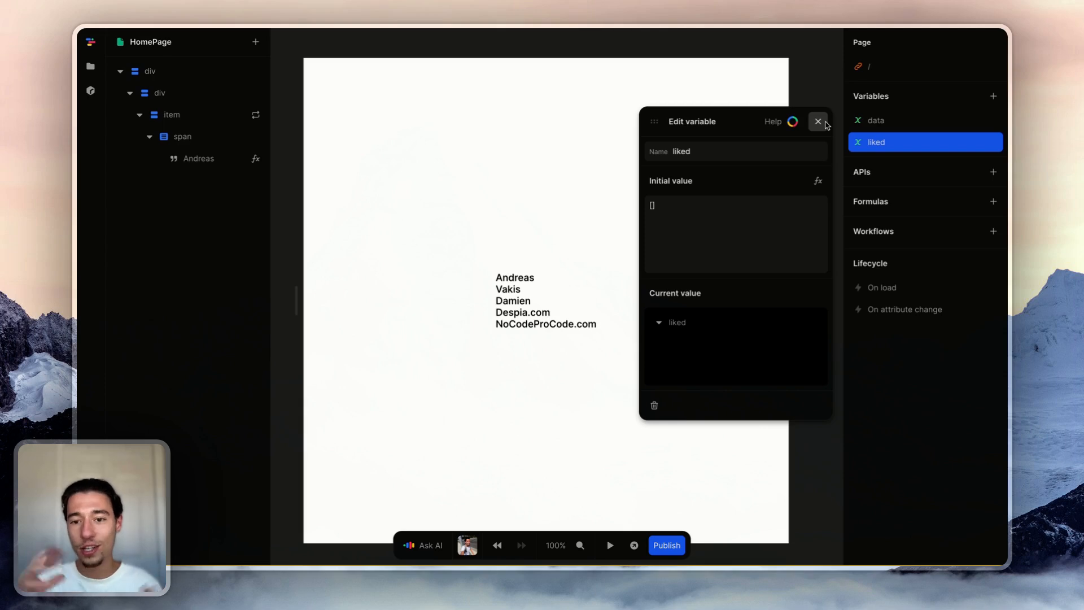
click(818, 123)
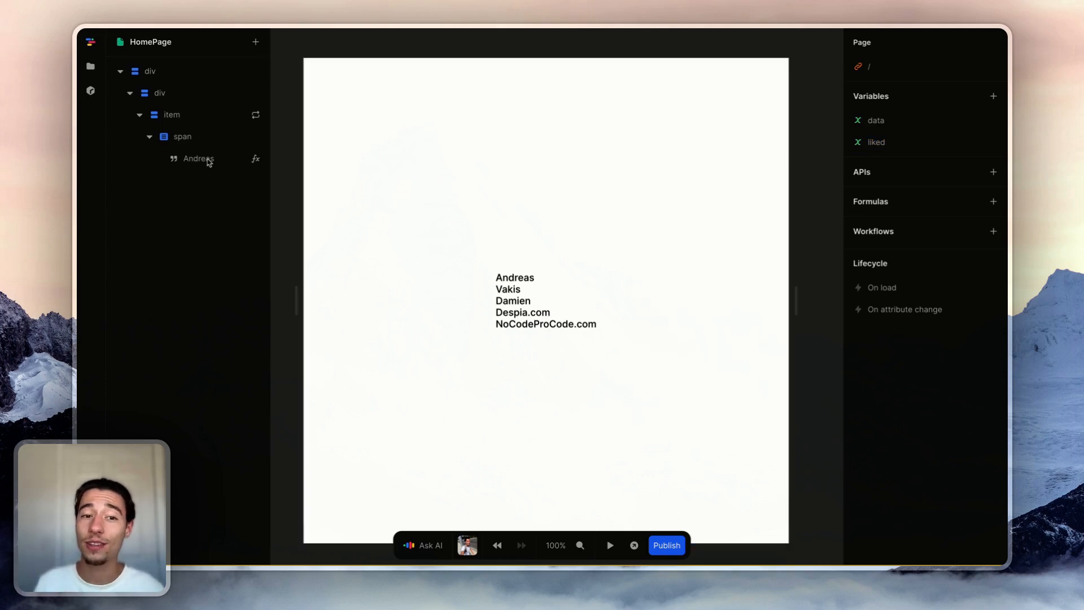
Lay out the repeated item as a horizontal row with vertically centred children and auto spacing between them.
click(553, 276)
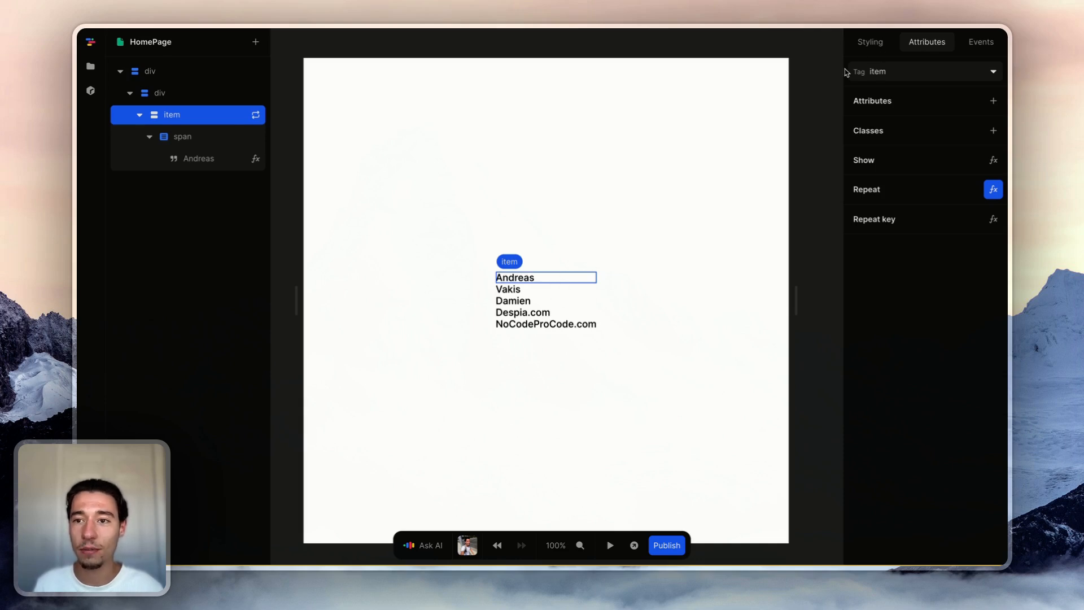
click(870, 42)
click(883, 307)
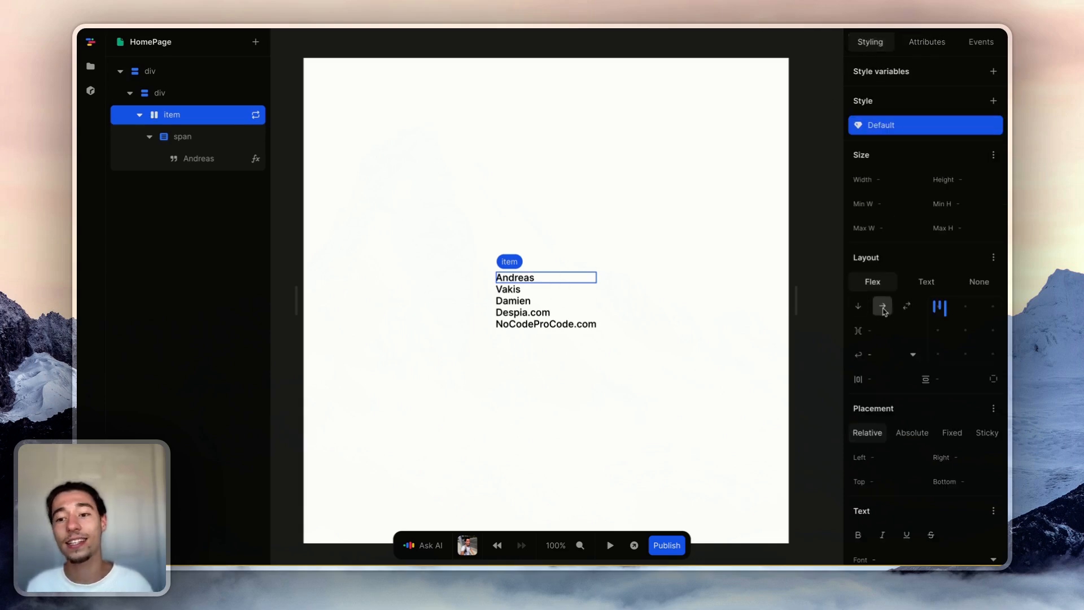
click(940, 330)
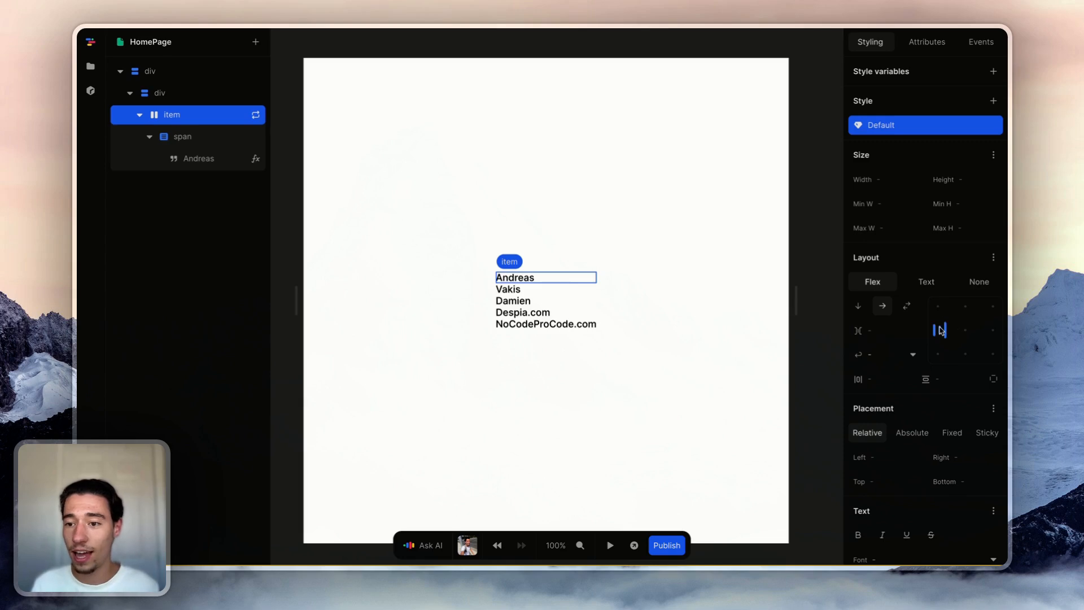
click(941, 330)
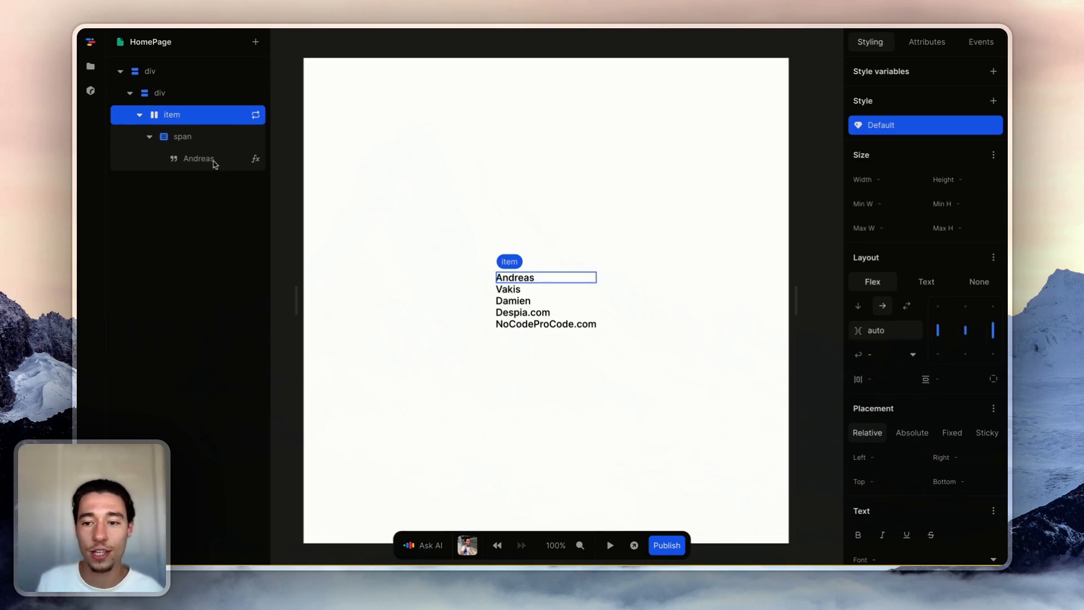
Add a button element inside the repeated item and delete the text element it contains.
click(254, 43)
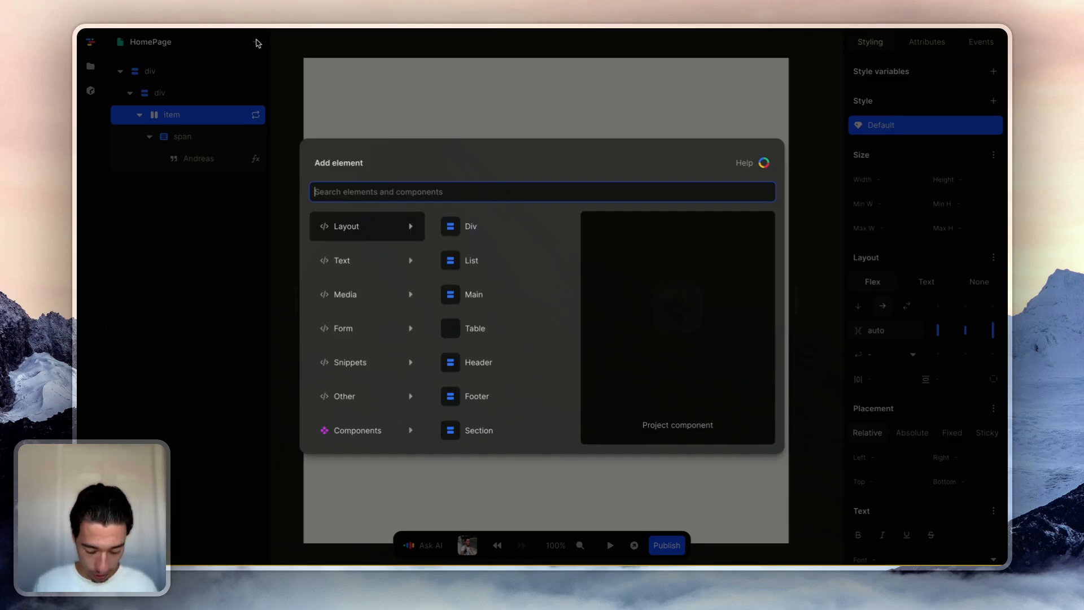
text(bu)
click(350, 226)
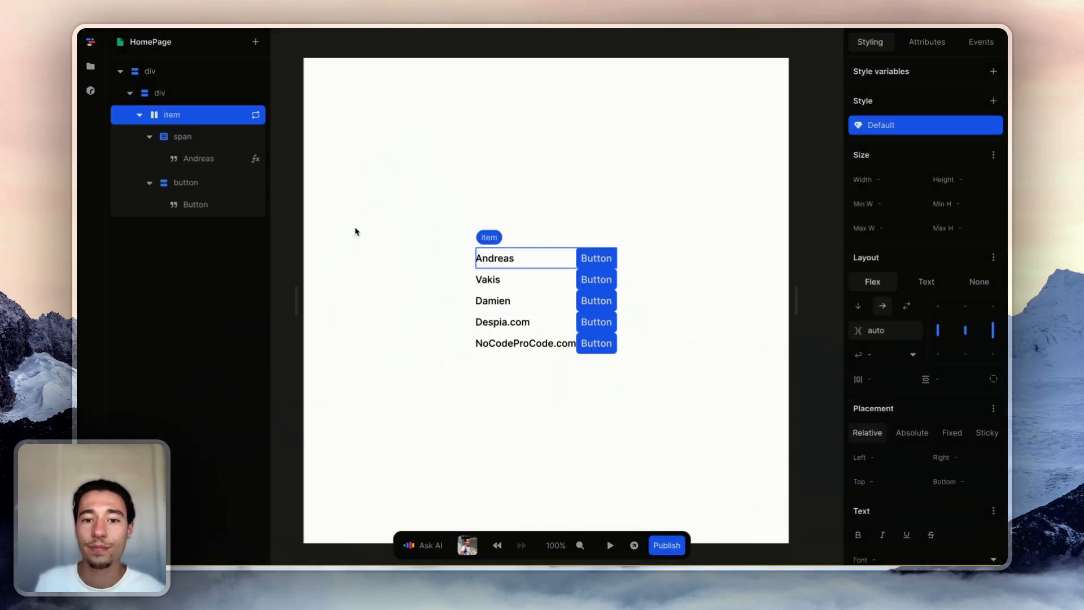
click(593, 258)
double_click(592, 260)
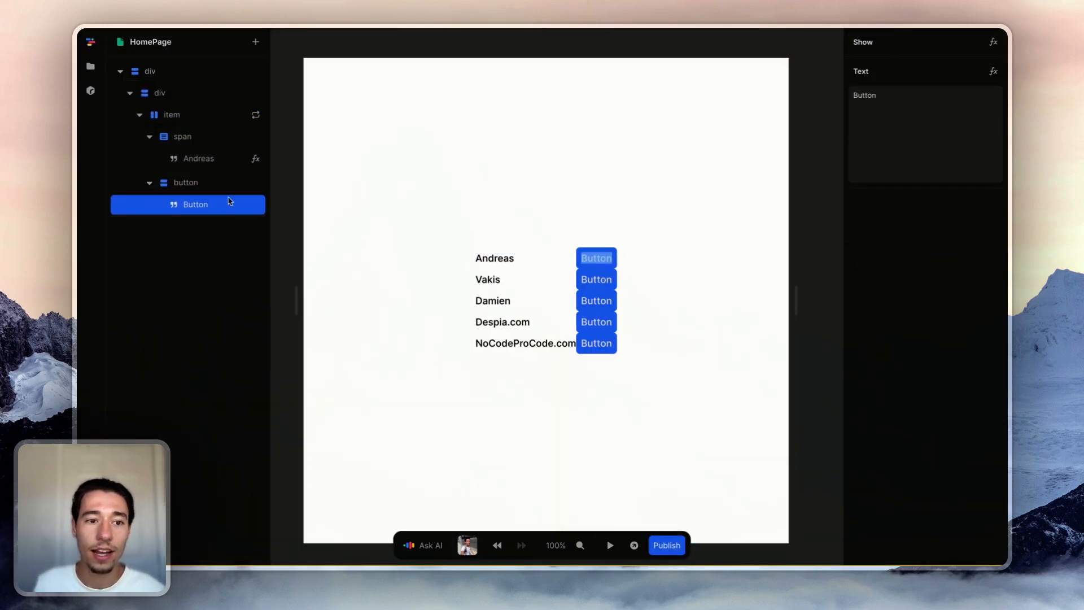
key(Delete)
click(668, 279)
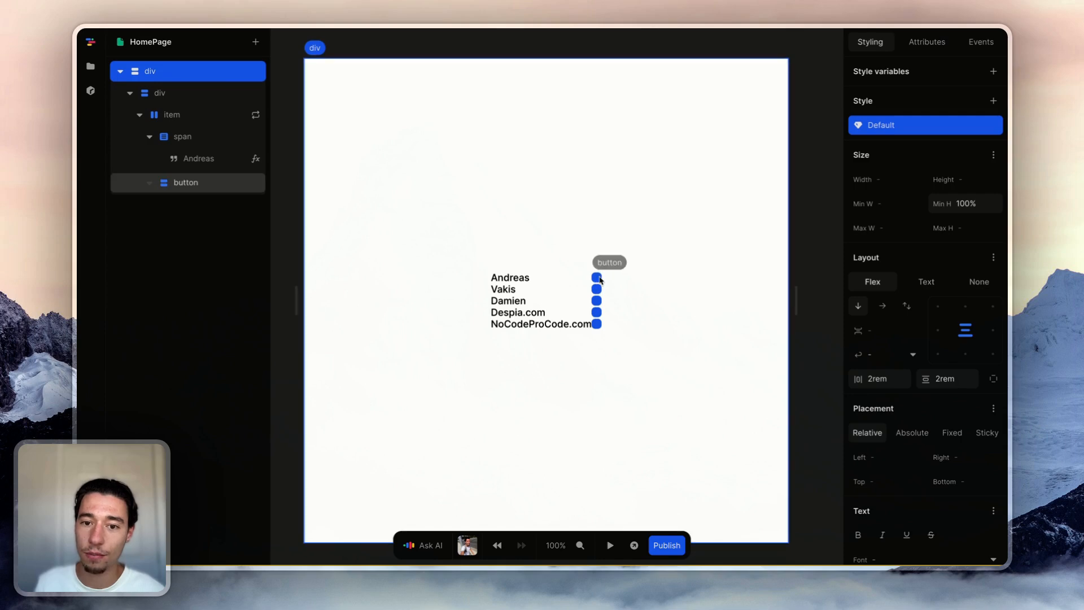
click(257, 182)
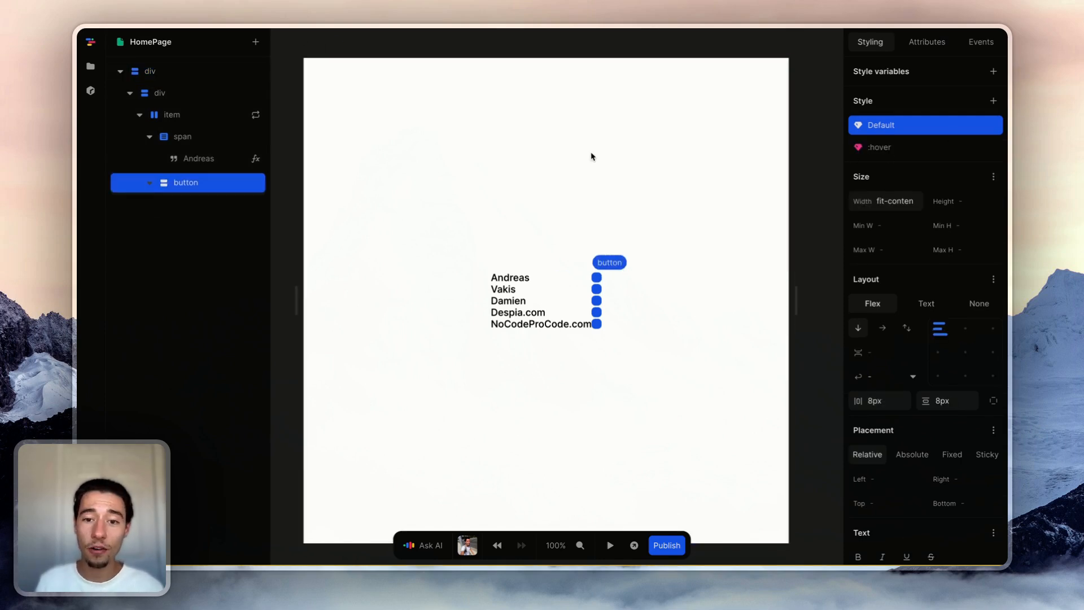
Search the web for relume icons in a new browser tab and open the Relume Icon Library.
mouse_move(79, 198)
click(134, 200)
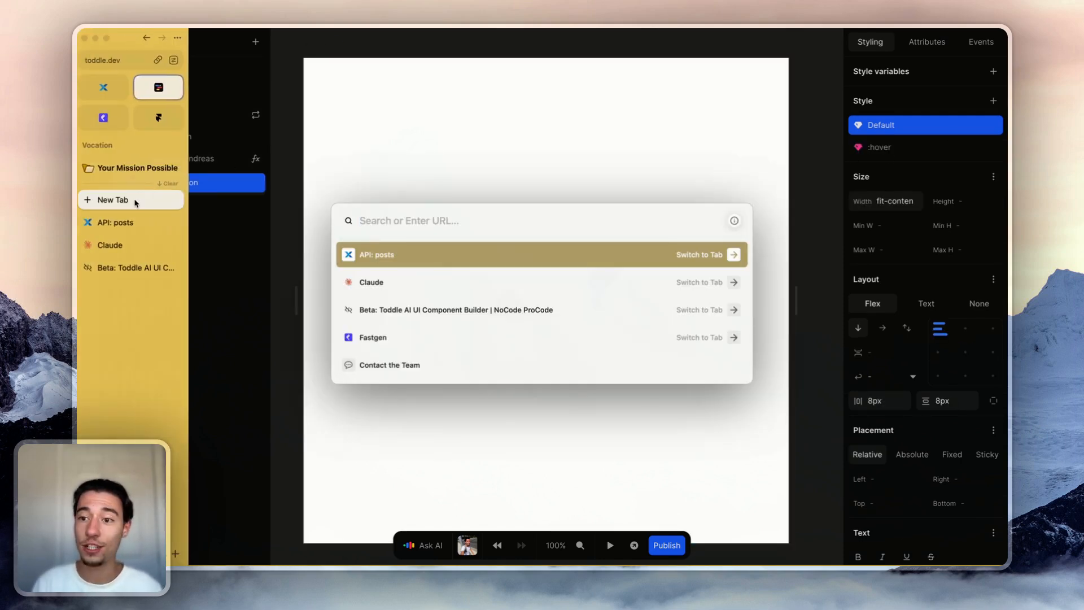
text(relume icons)
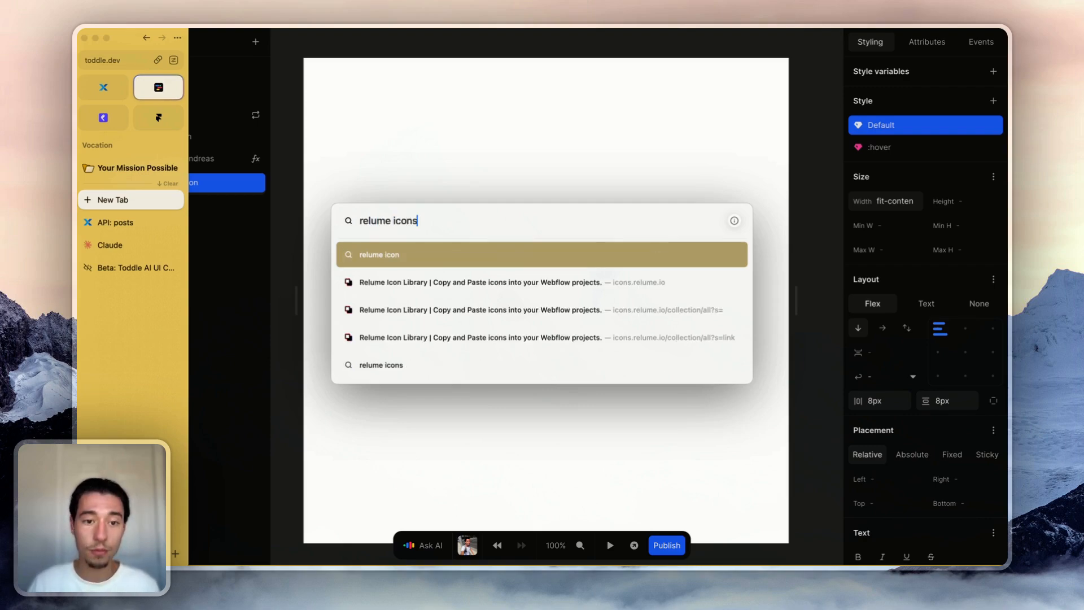
key(Return)
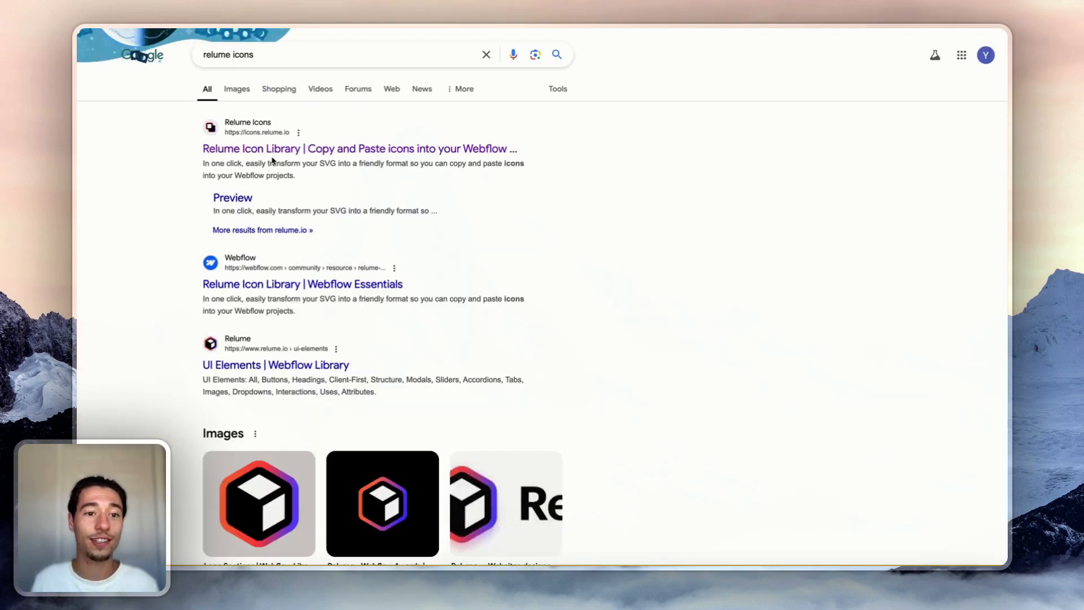
click(272, 149)
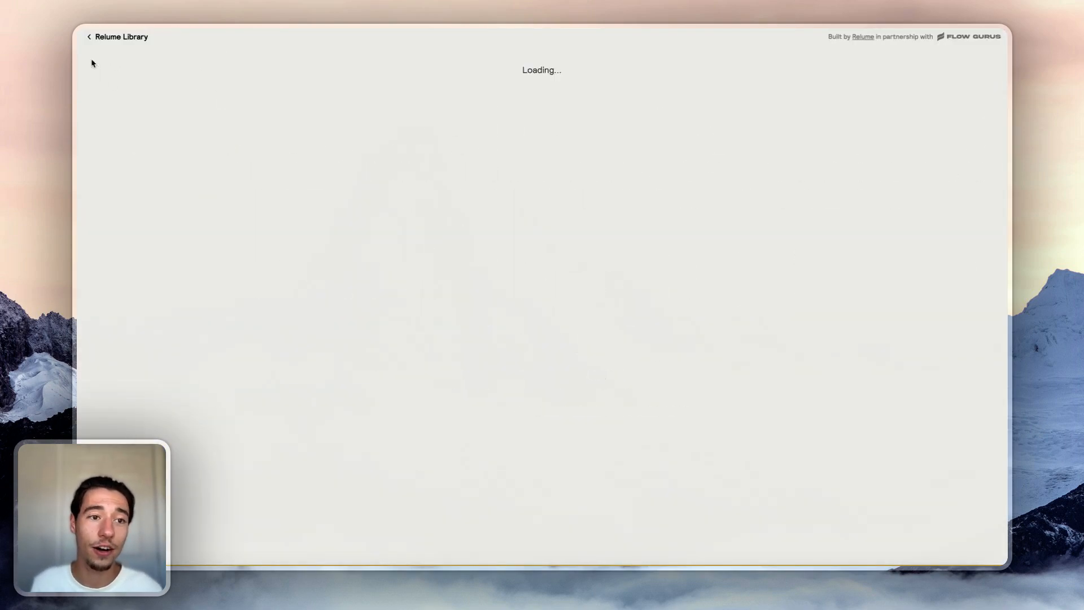
Search the library for heart, copy the heroicons:heart outline icon for Figma, and switch back to the toddle editor.
click(264, 79)
text(heart)
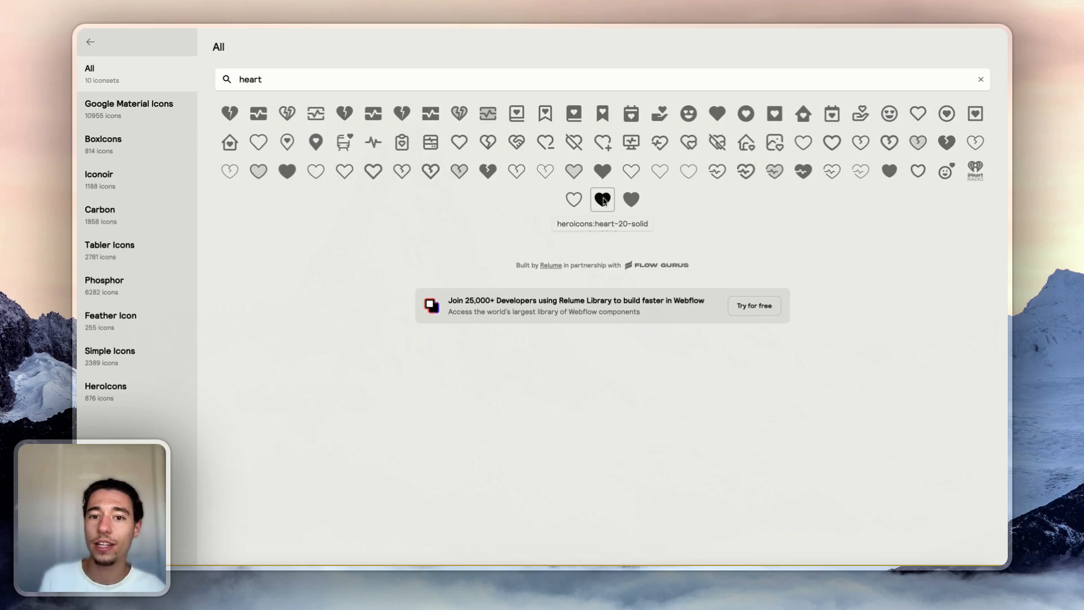
click(574, 199)
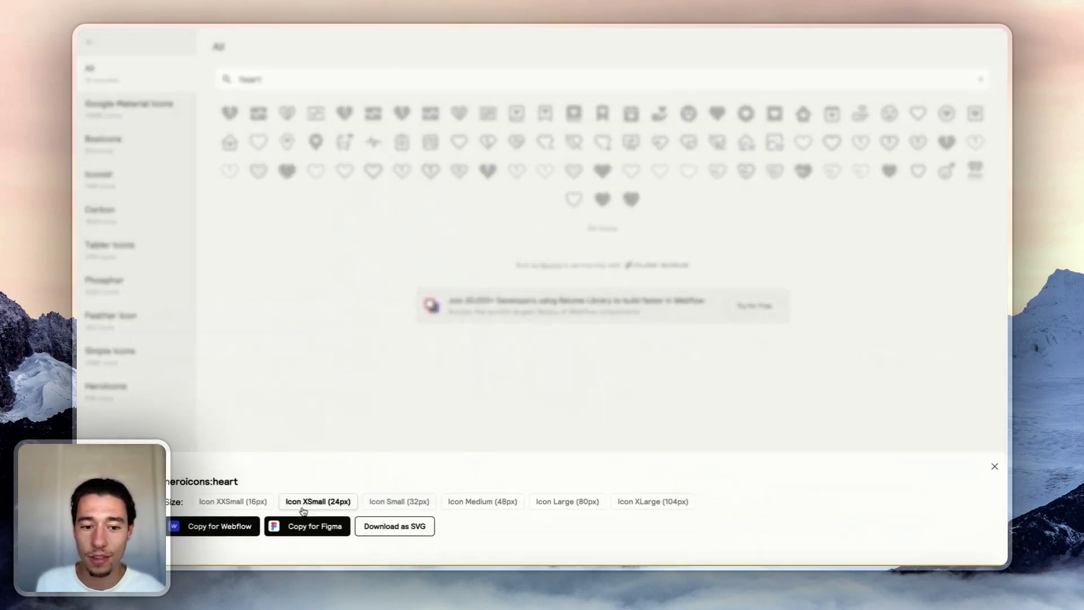
click(308, 526)
mouse_move(79, 169)
click(159, 87)
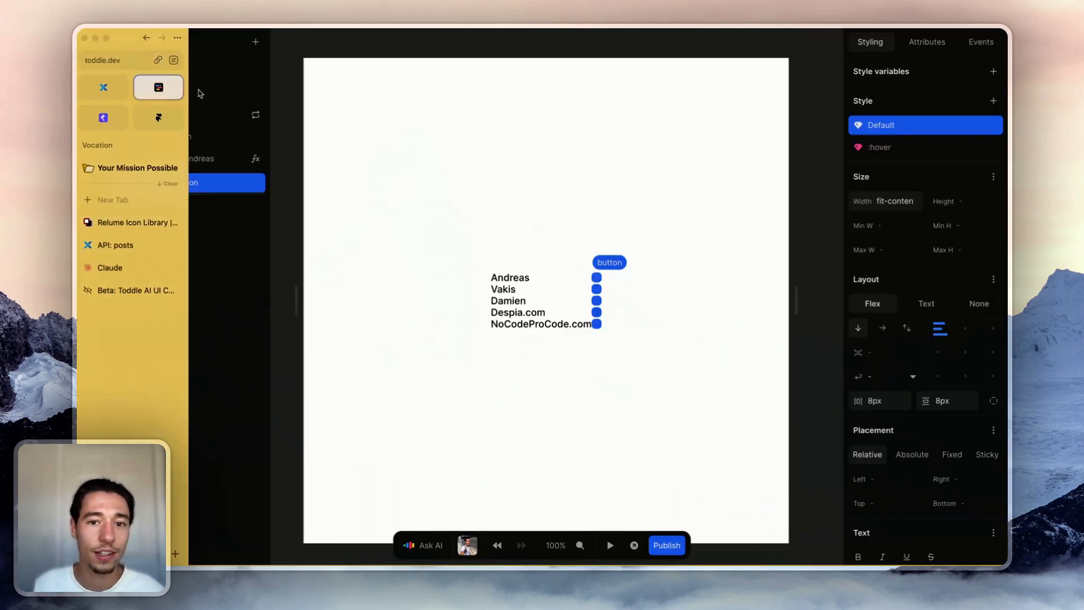
Paste the copied outline heart into the button, and add the heroicons:heart-20-solid icon copied for Figma from the Relume Icon Library.
key(ctrl+v)
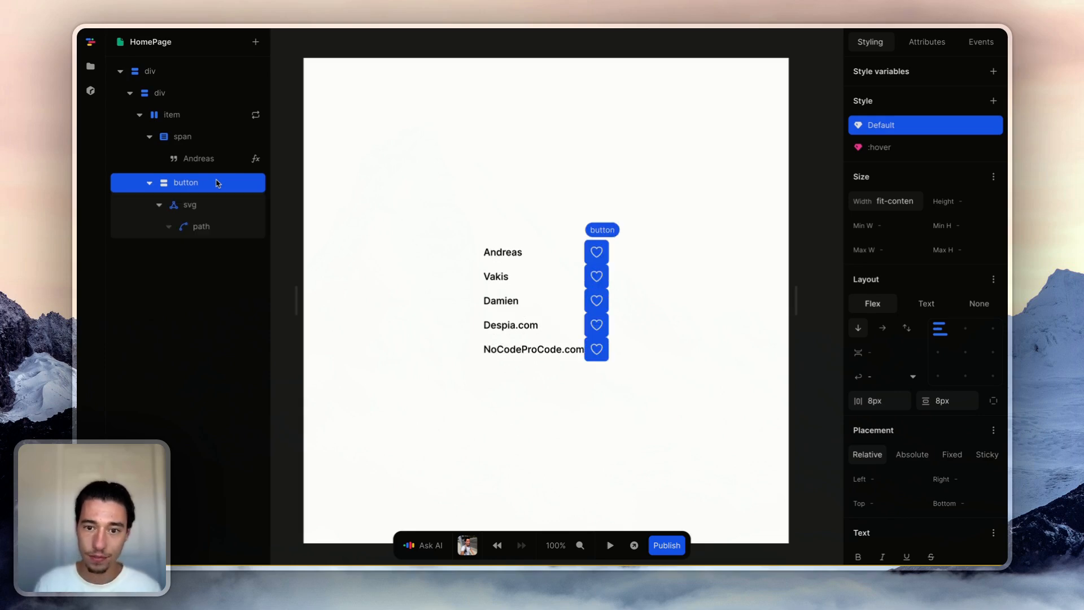
mouse_move(150, 165)
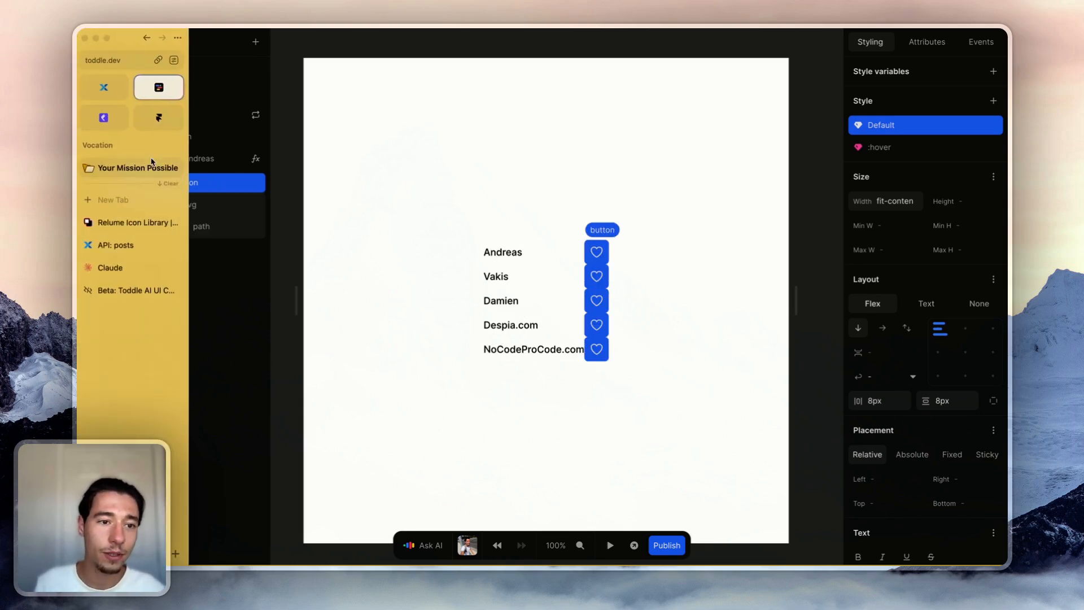
click(133, 245)
click(137, 267)
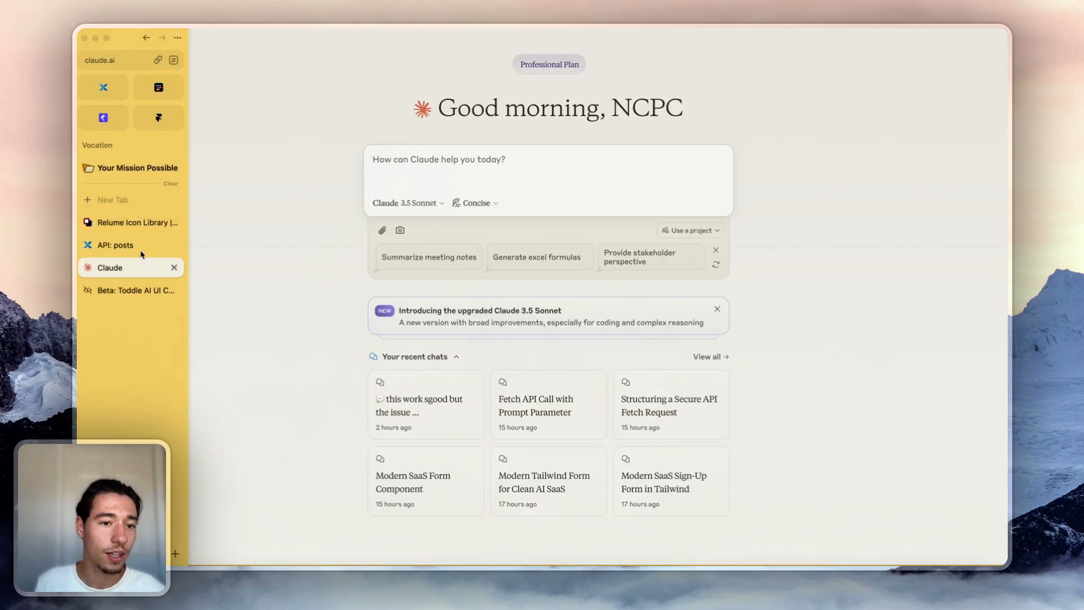
click(143, 222)
click(164, 90)
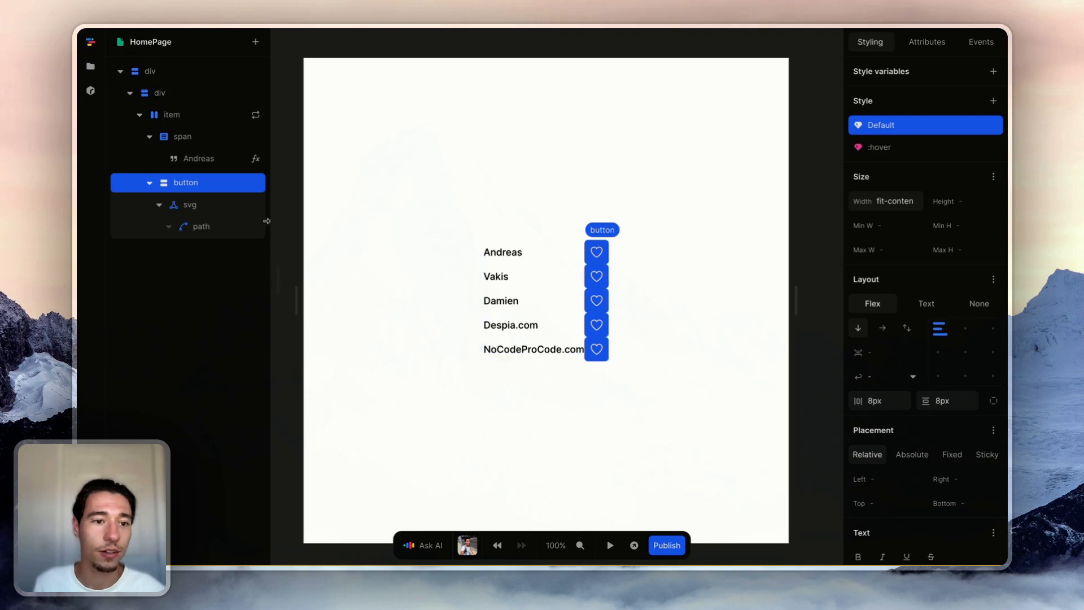
click(121, 227)
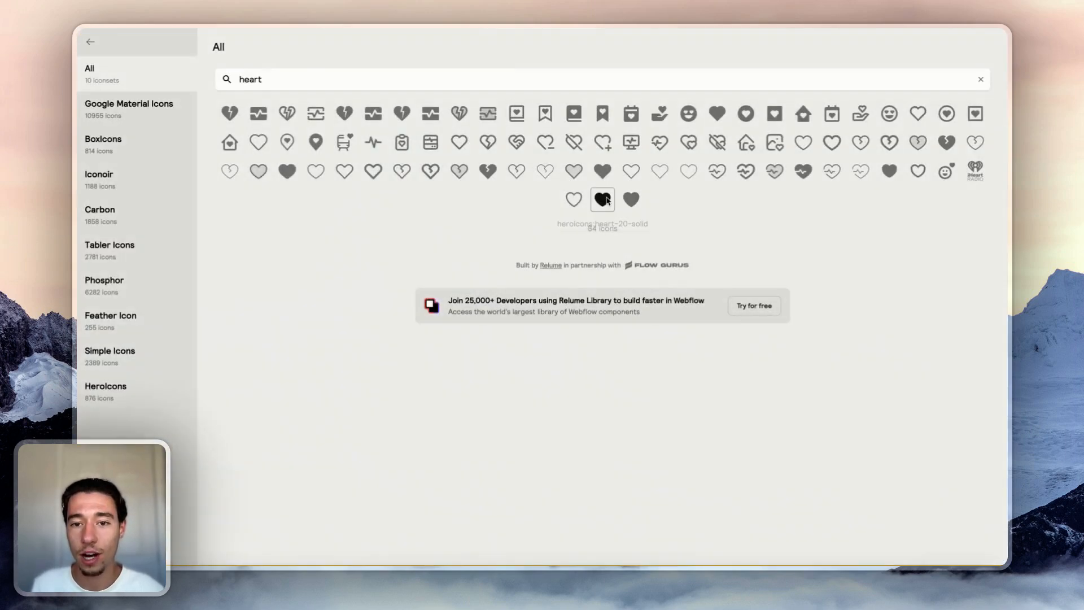
click(307, 526)
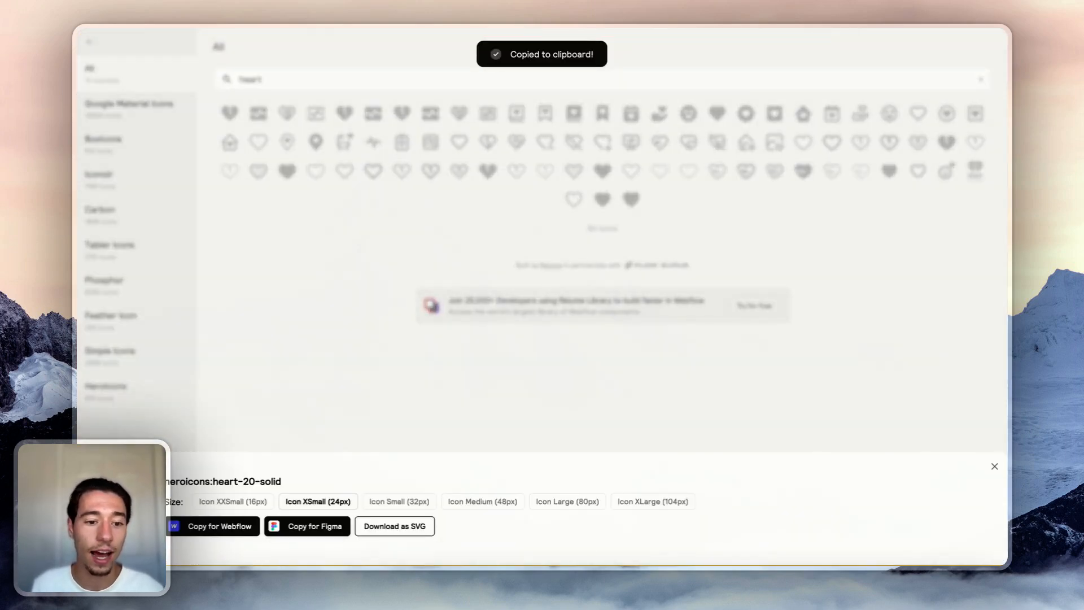
mouse_move(178, 42)
click(159, 87)
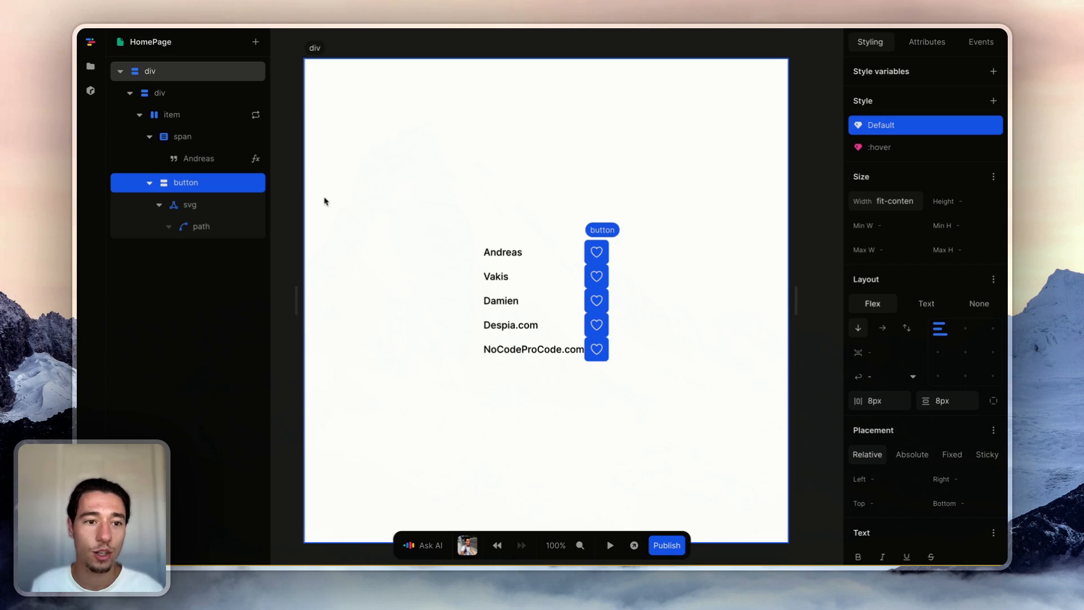
key(ctrl+v)
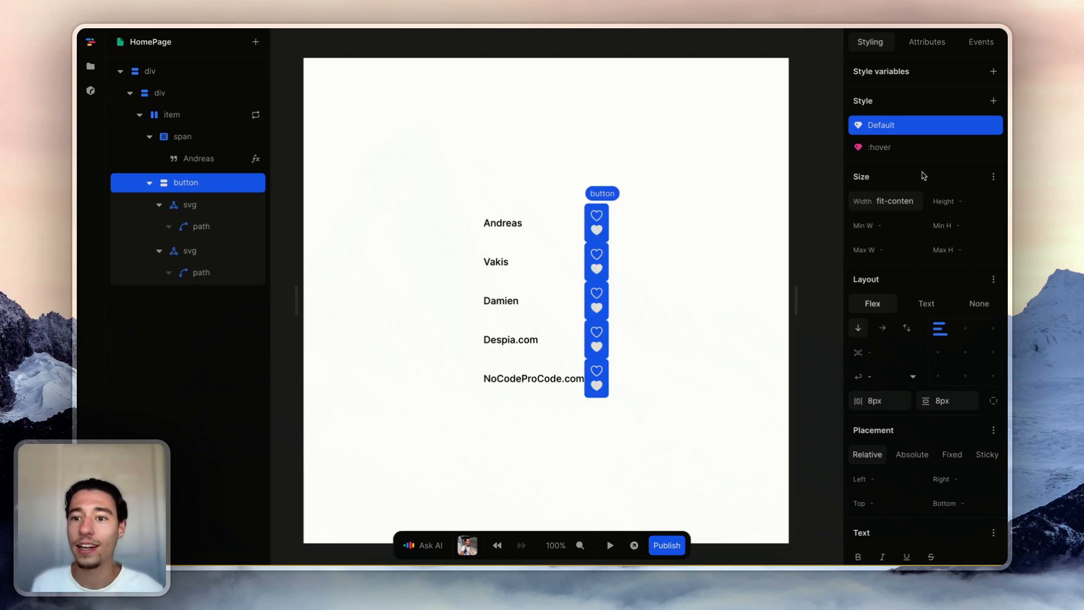
Try absolute placement on the outline and solid heart icons inside the button, and undo both changes.
click(601, 216)
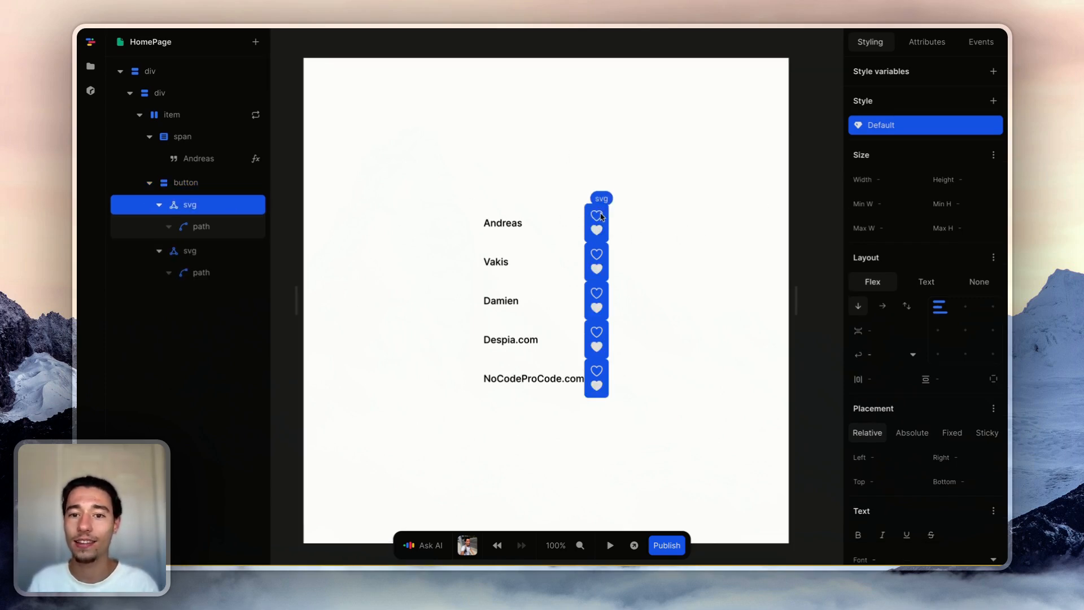
click(192, 272)
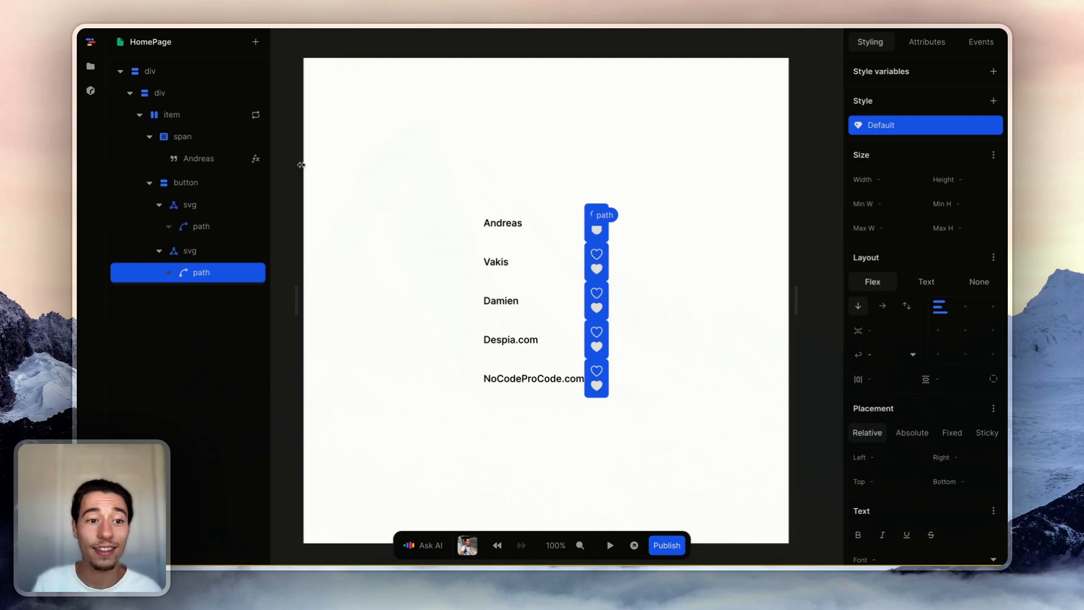
click(728, 232)
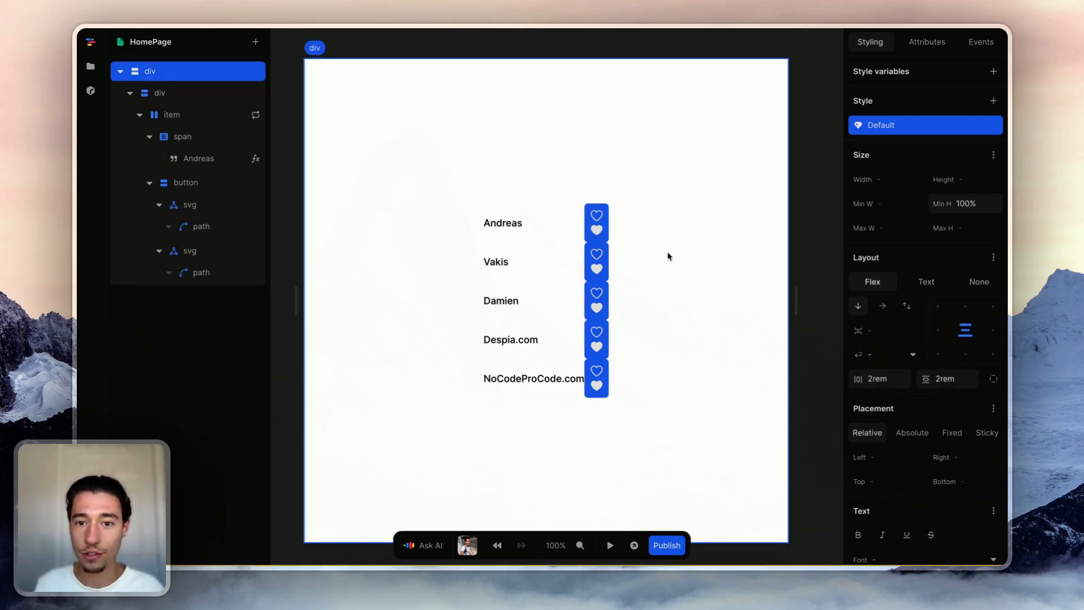
click(600, 217)
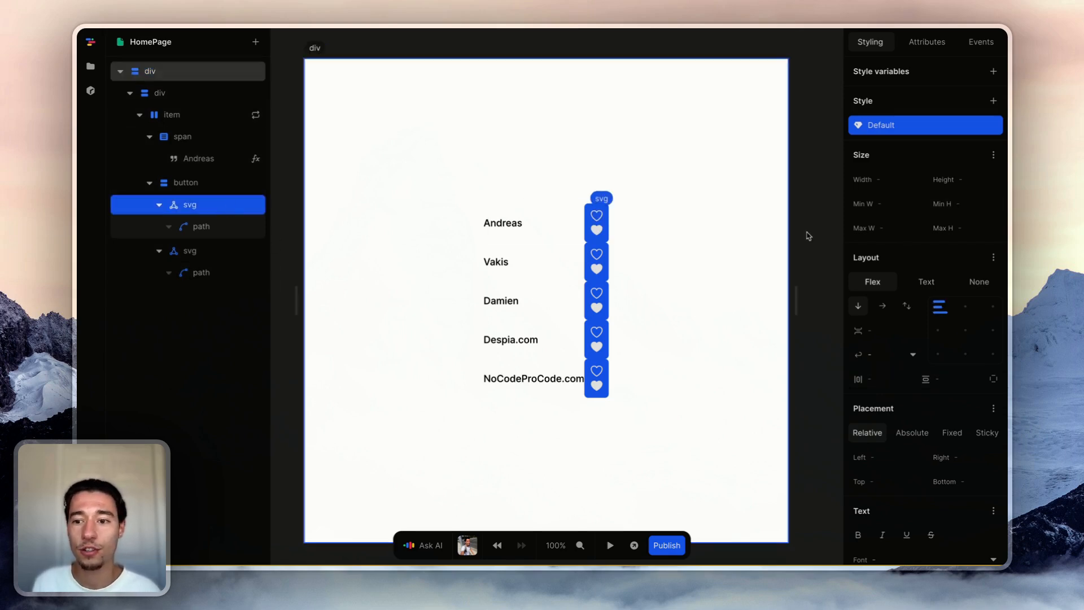
click(906, 429)
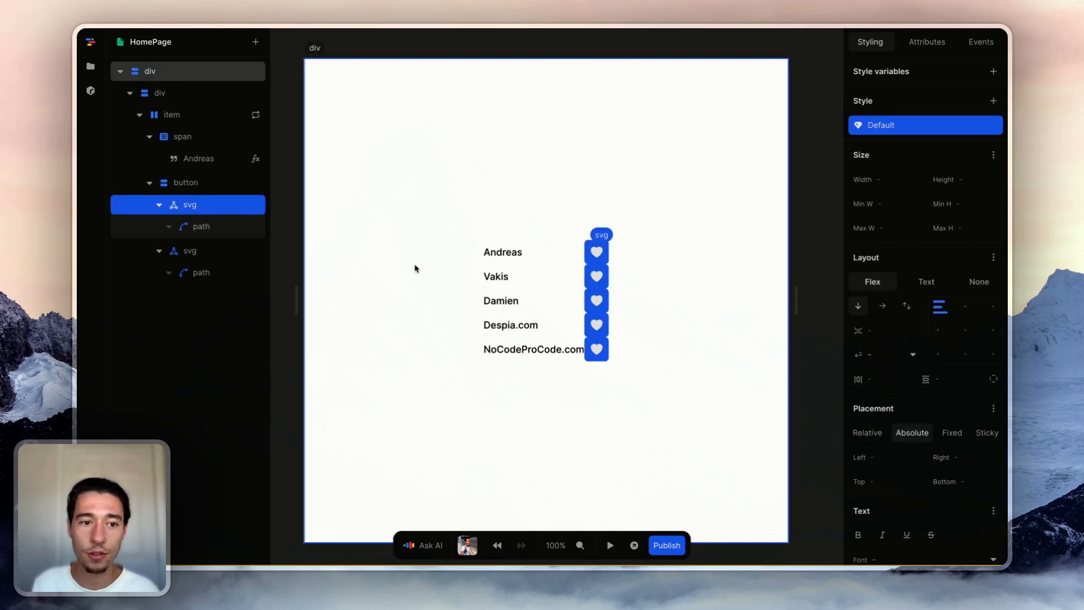
click(208, 250)
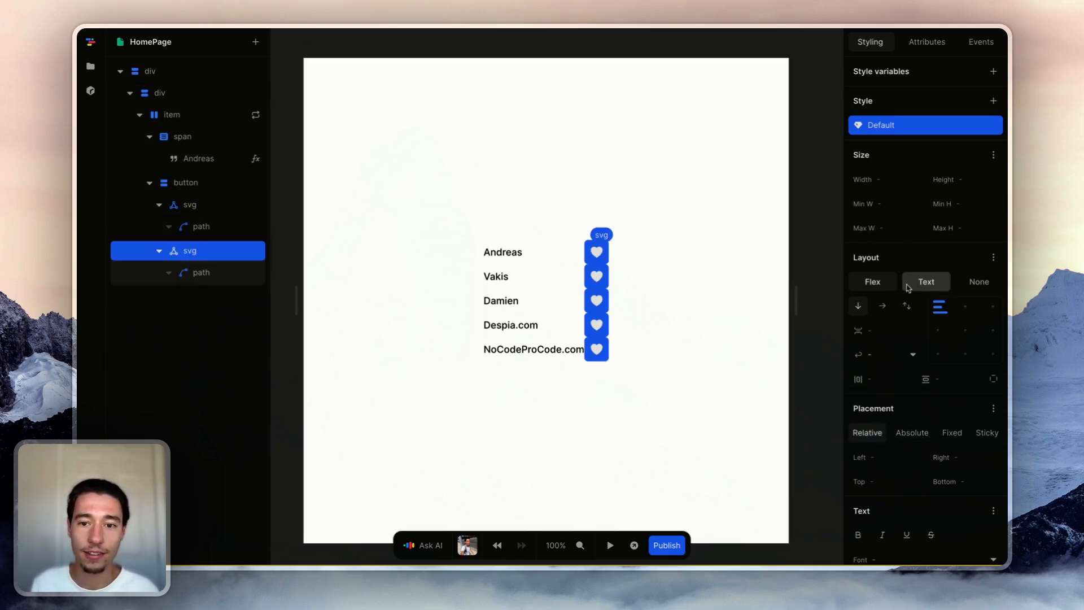
click(912, 433)
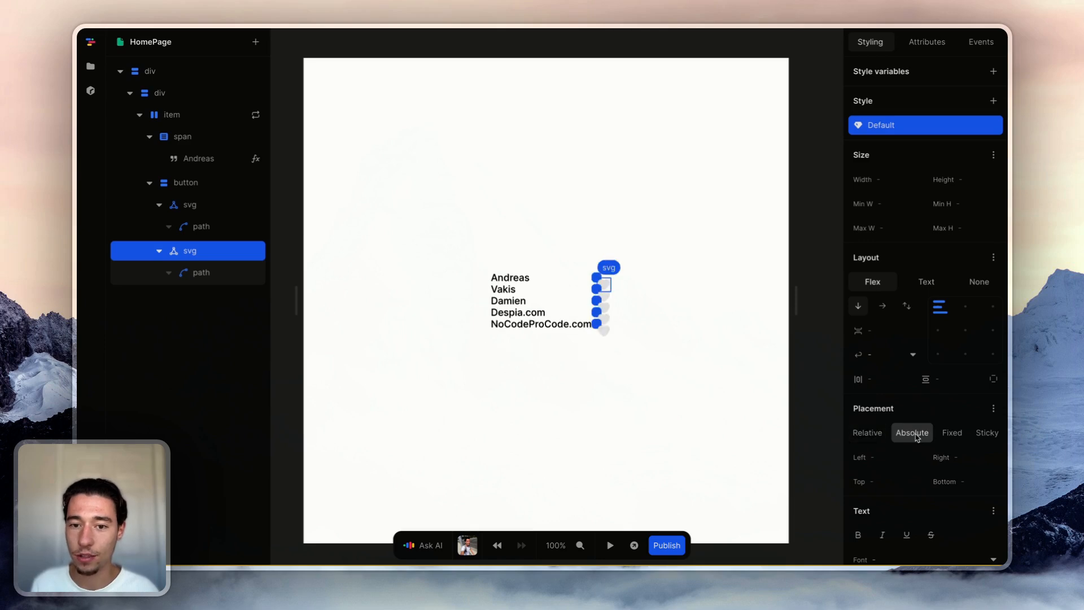
click(497, 545)
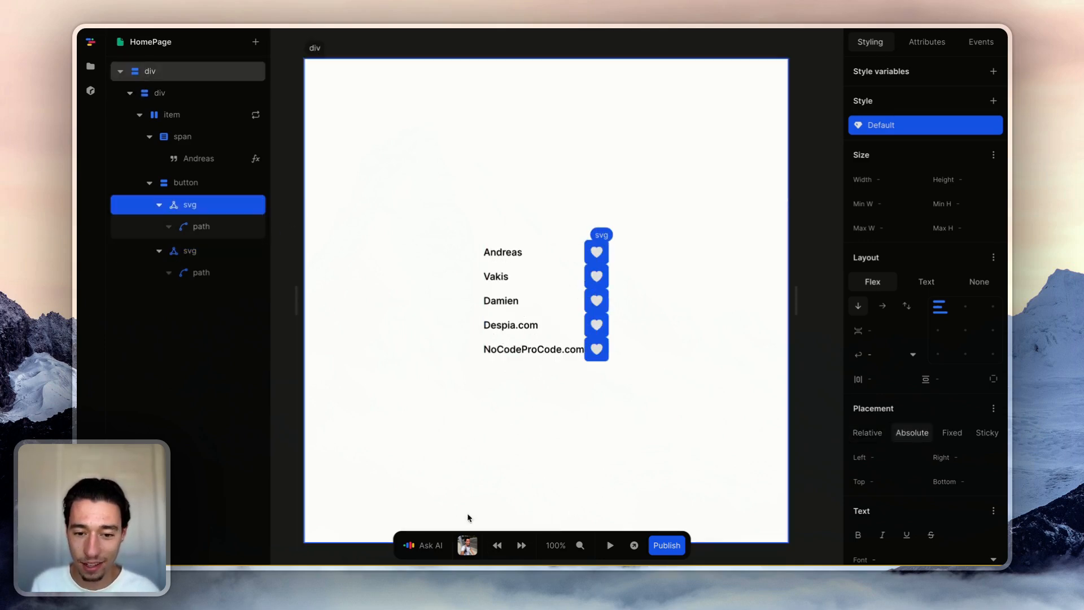
click(497, 545)
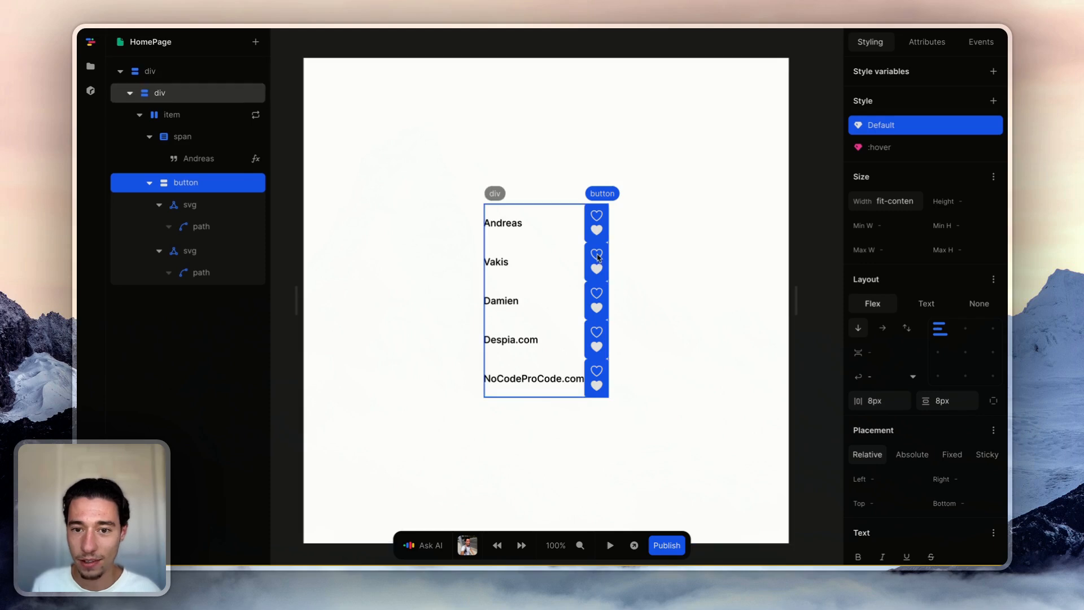
Set the placement of the second svg in the button, the solid heart, to absolute.
click(600, 274)
click(234, 269)
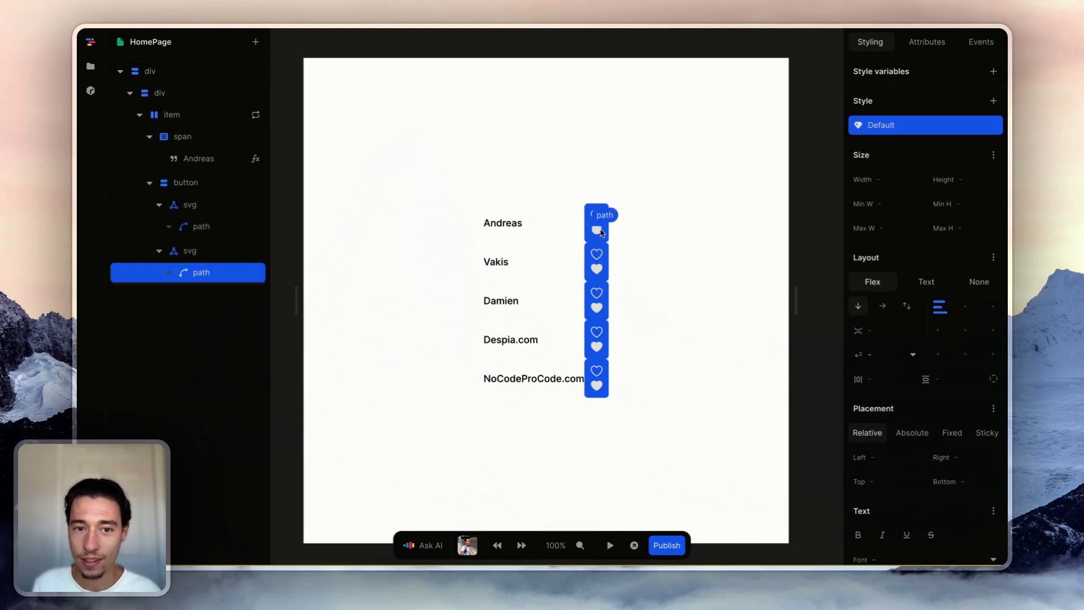
click(216, 252)
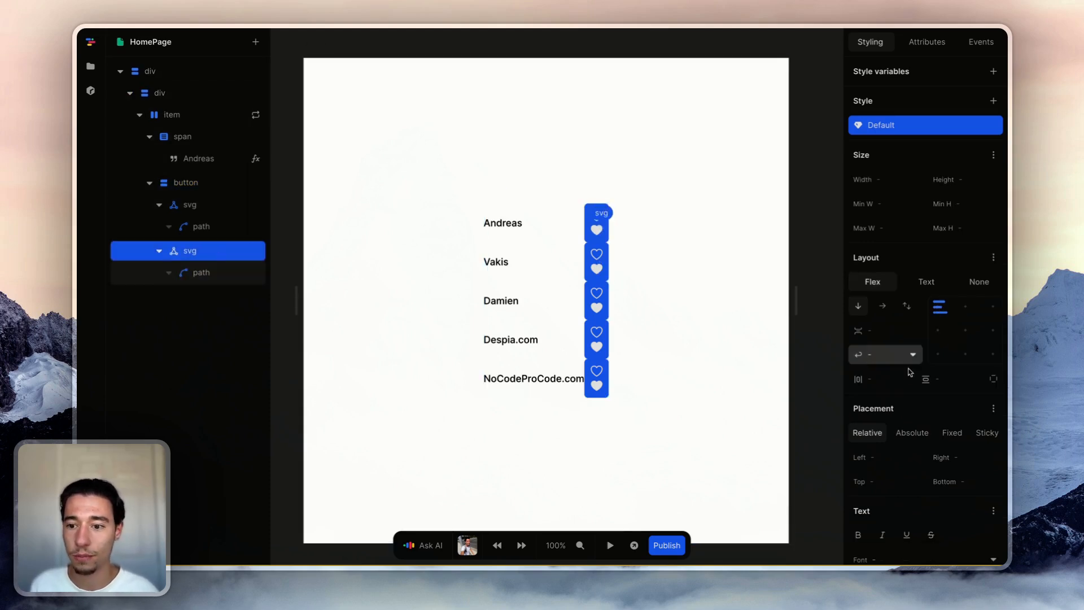
click(909, 432)
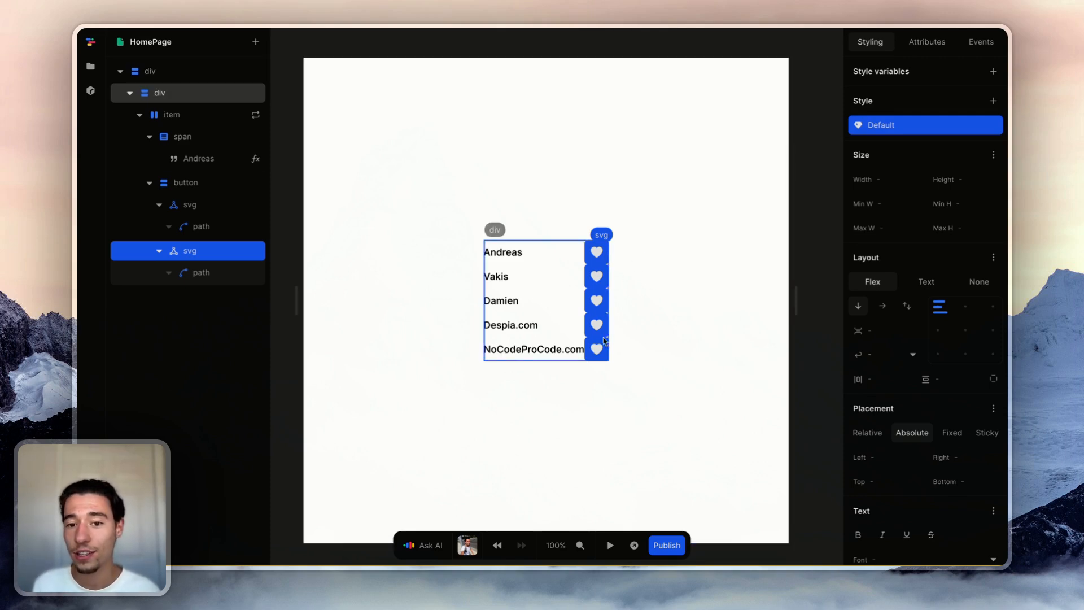
Set the like button's horizontal and vertical padding to 0.25rem each.
click(606, 258)
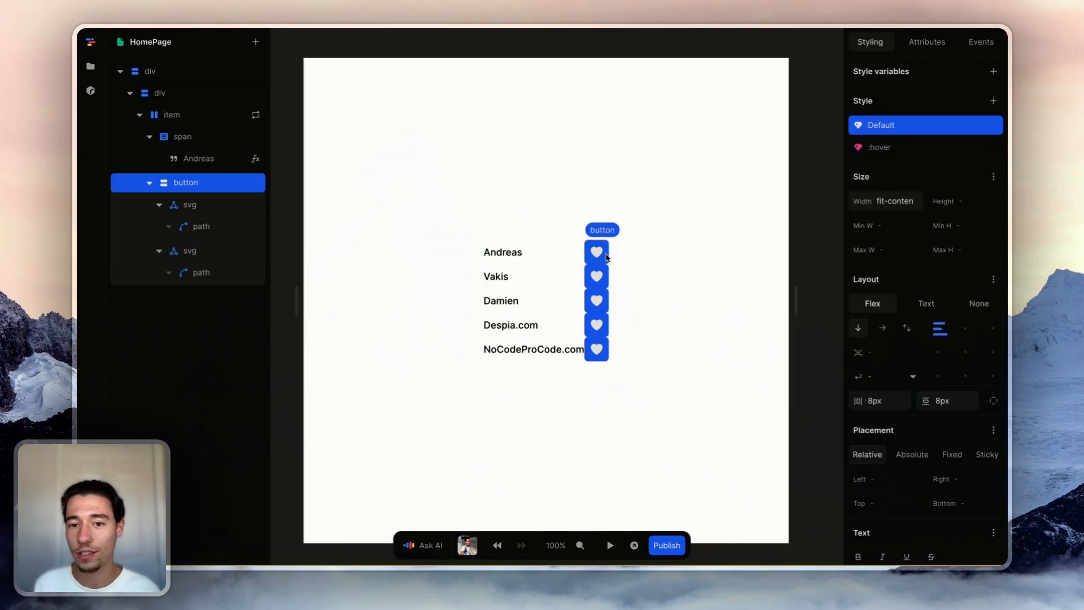
scroll(906, 362, down, 2)
click(897, 312)
key(BackSpace)
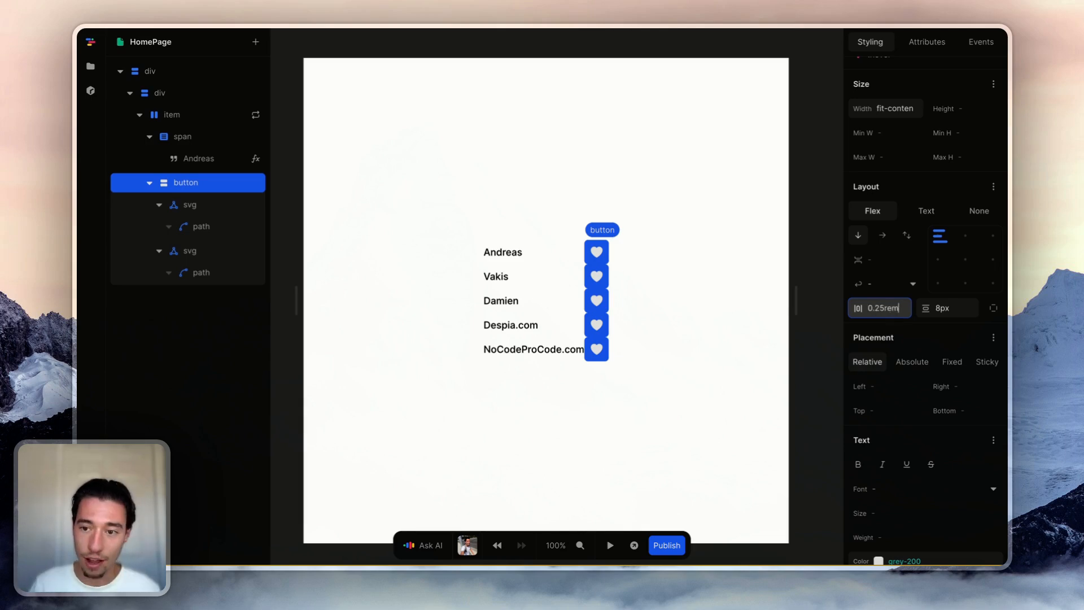
key(Tab)
key(BackSpace)
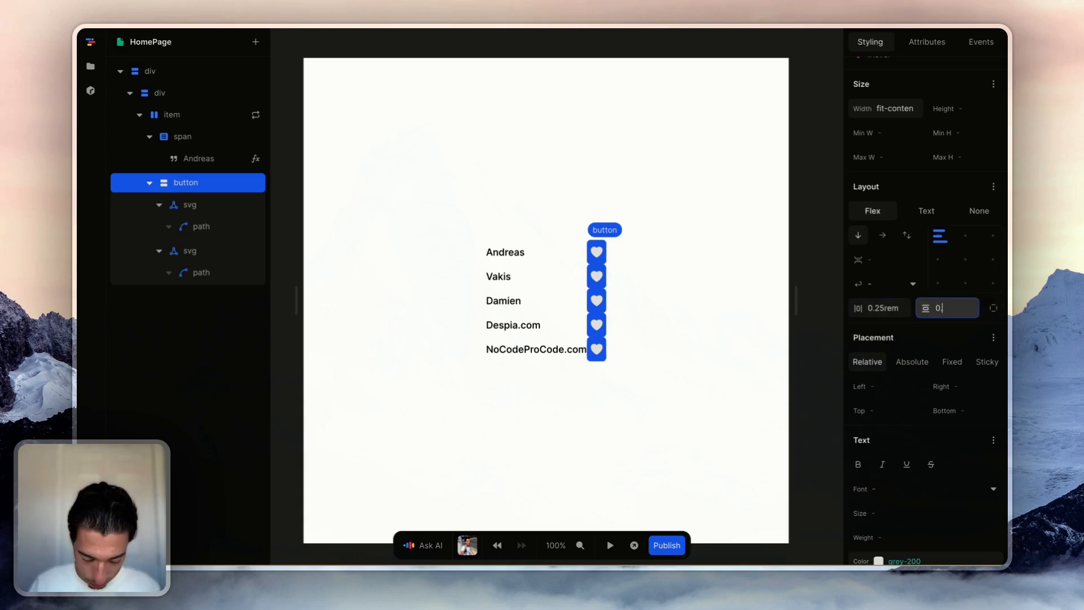
text(0.25rem)
key(Return)
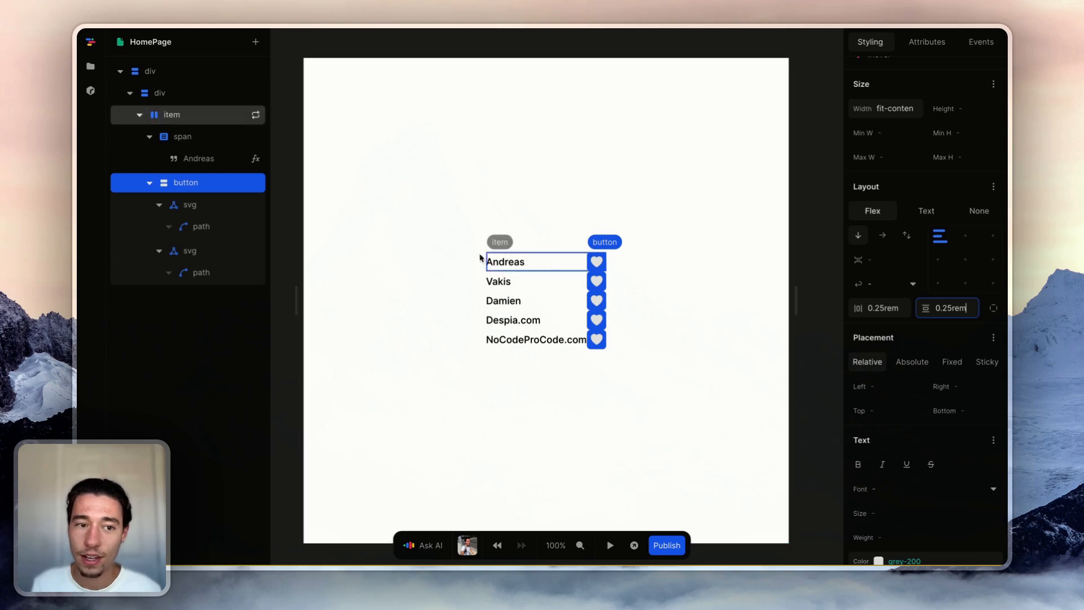
Set the width and height attributes of the outline heart svg to 20.
click(257, 205)
click(930, 44)
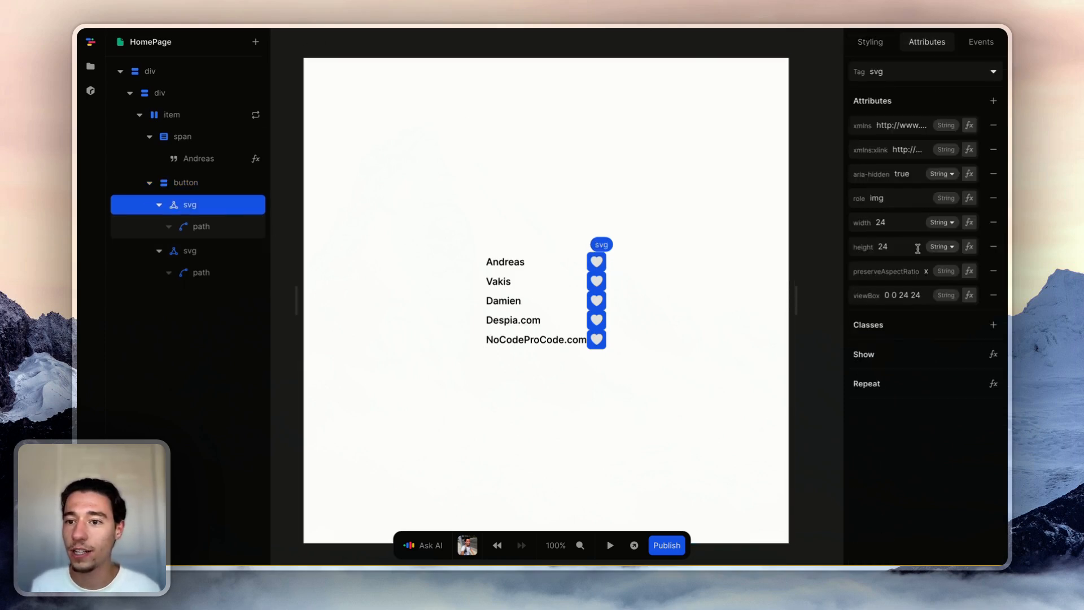
click(897, 222)
key(BackSpace)
text(20)
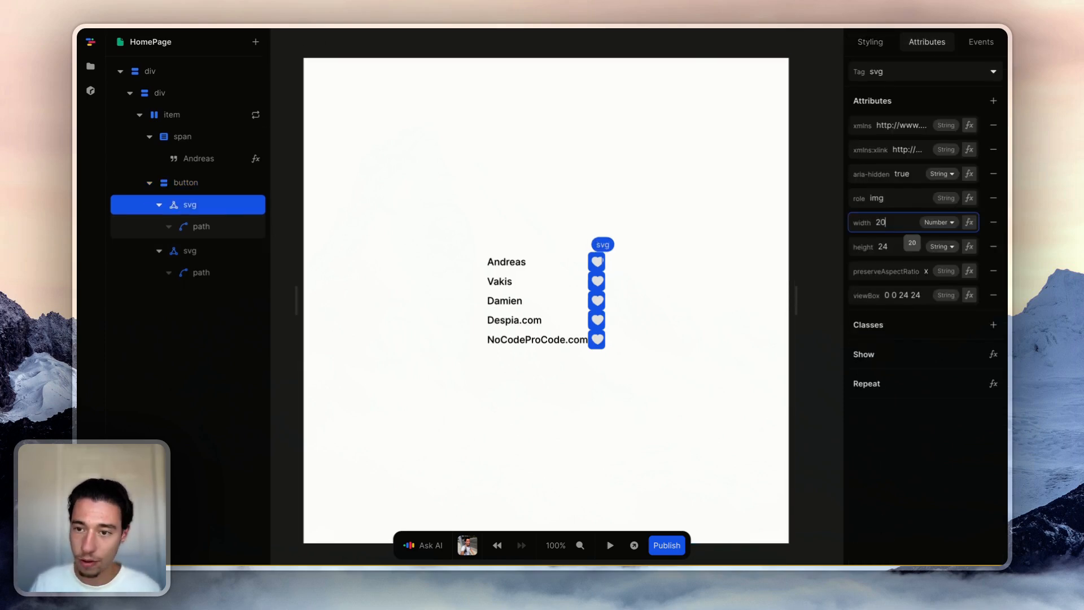
click(900, 249)
key(BackSpace)
text(20)
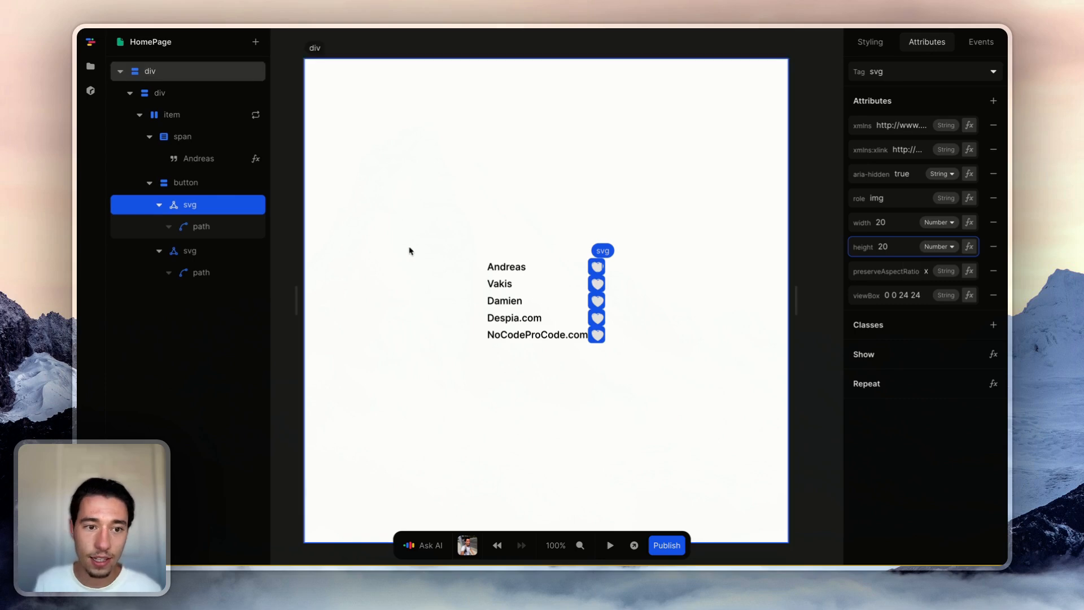
Set the width and height attributes of the solid heart svg to 20.
click(189, 251)
click(891, 222)
key(BackSpace)
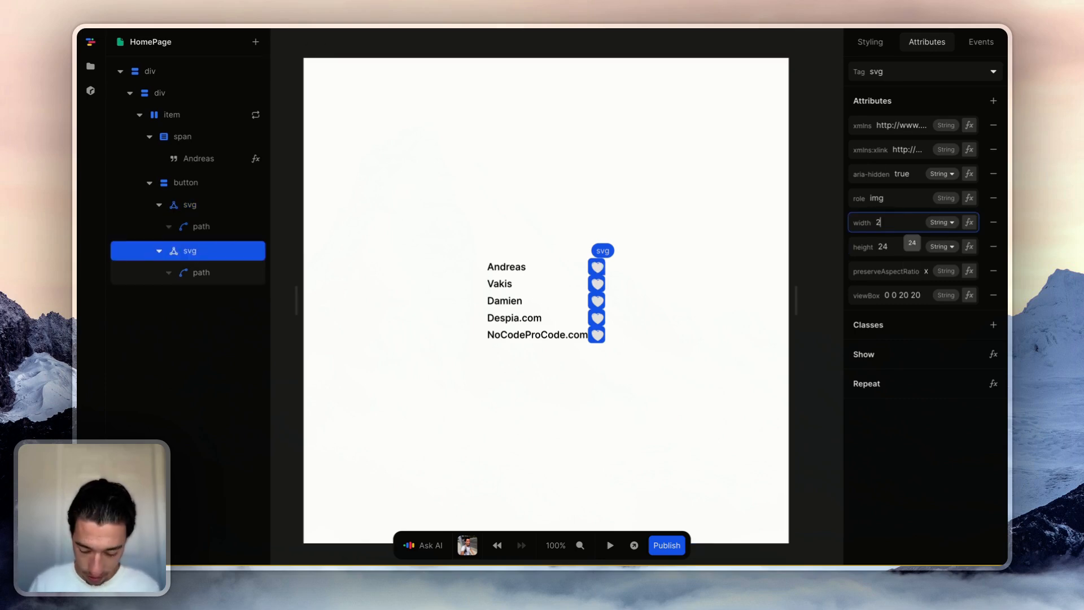
text(0)
click(903, 248)
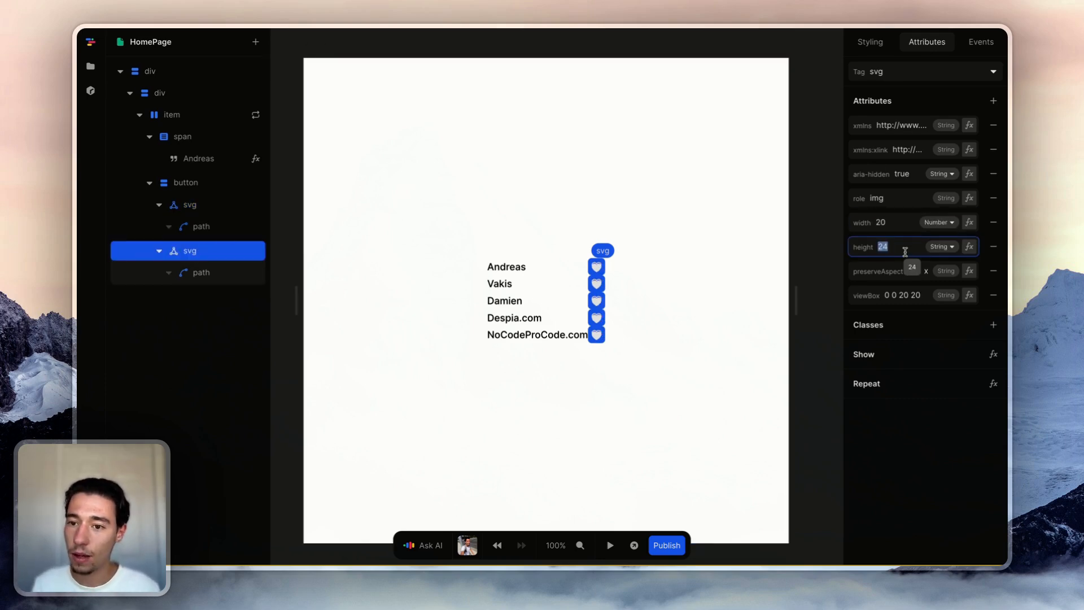
key(BackSpace)
text(20)
click(712, 279)
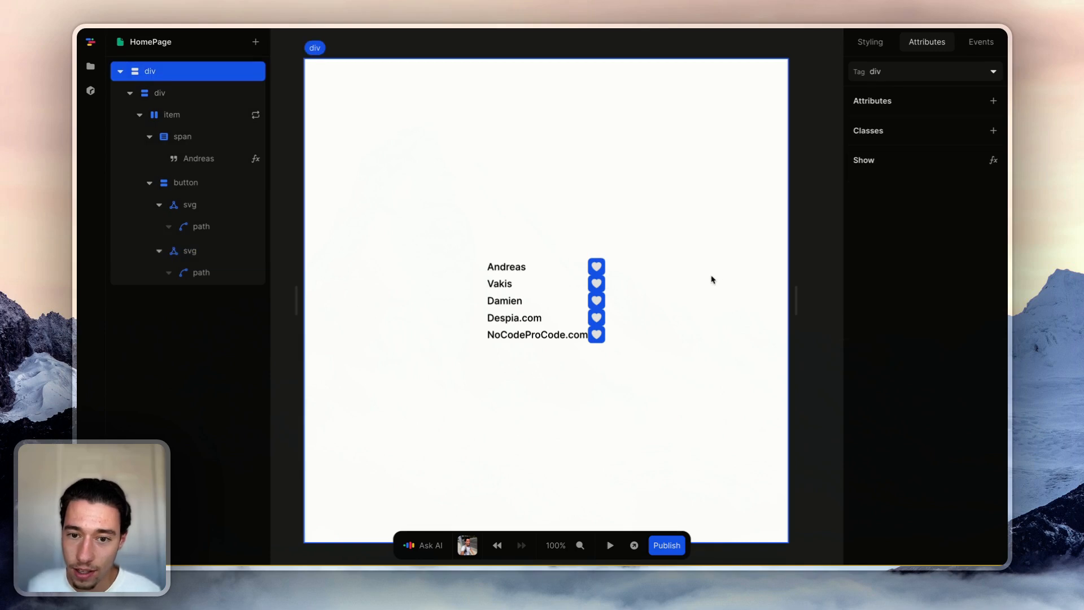
Increase the like button's horizontal and vertical padding to 0.35rem each.
click(597, 266)
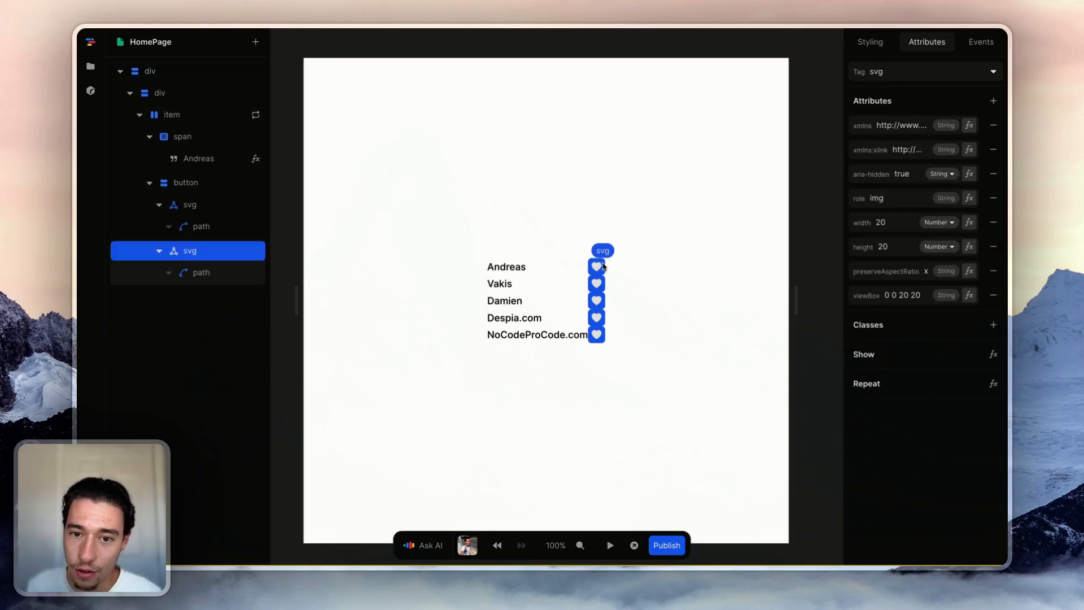
click(202, 185)
click(881, 401)
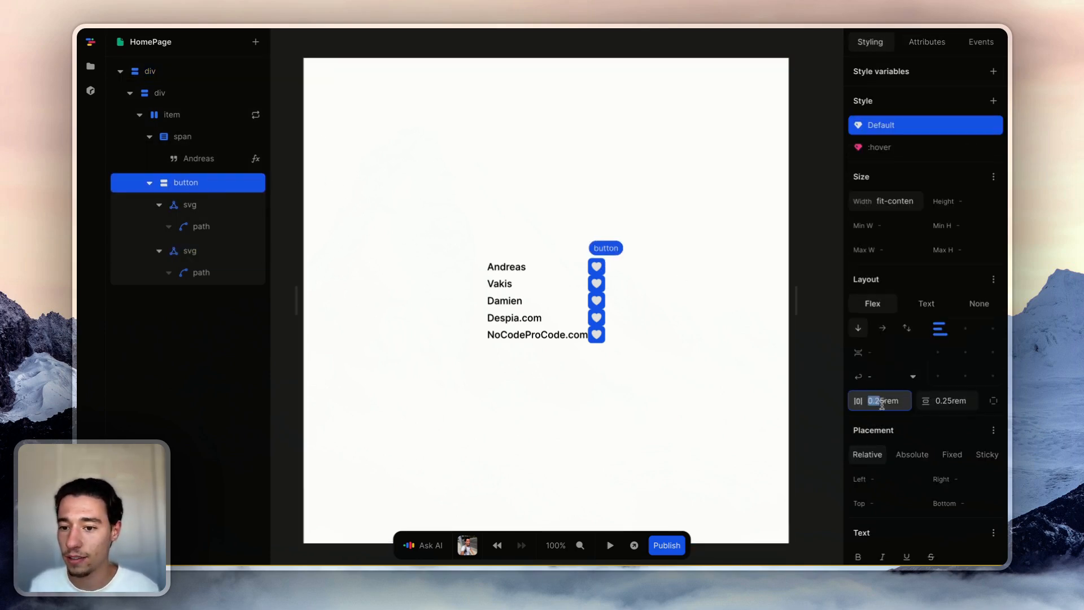
key(BackSpace)
text(3)
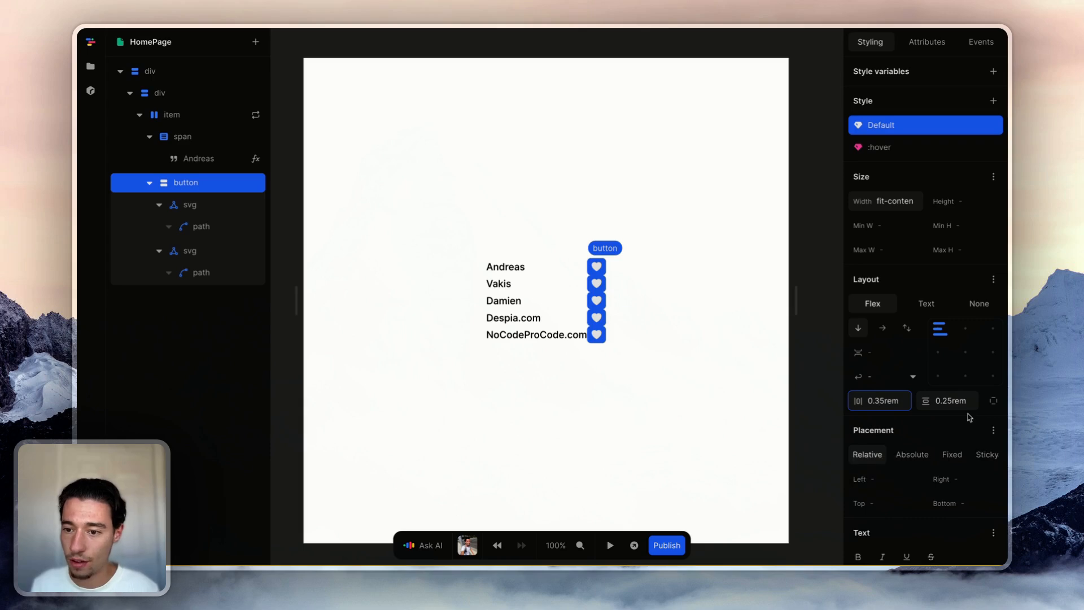
click(941, 400)
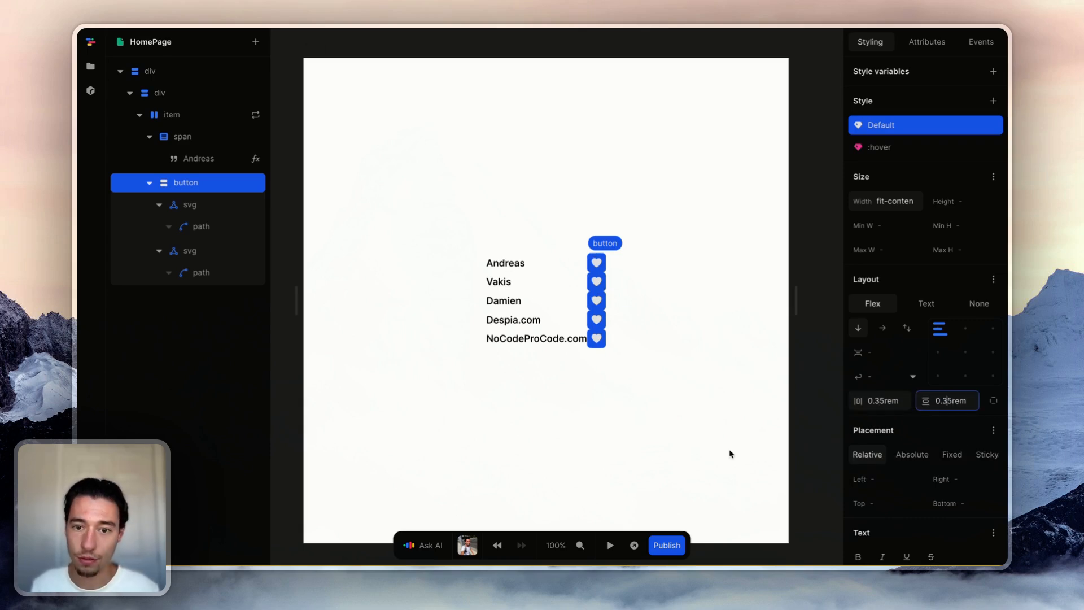
click(641, 439)
click(603, 259)
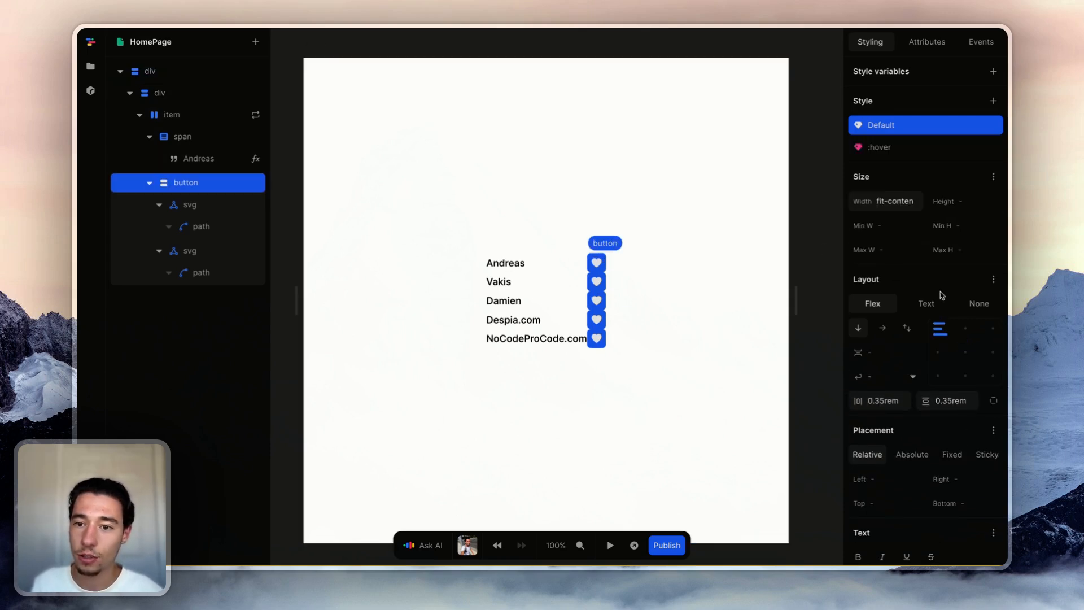
Set the like button's background color to blue-50.
scroll(942, 294, down, 7)
click(993, 294)
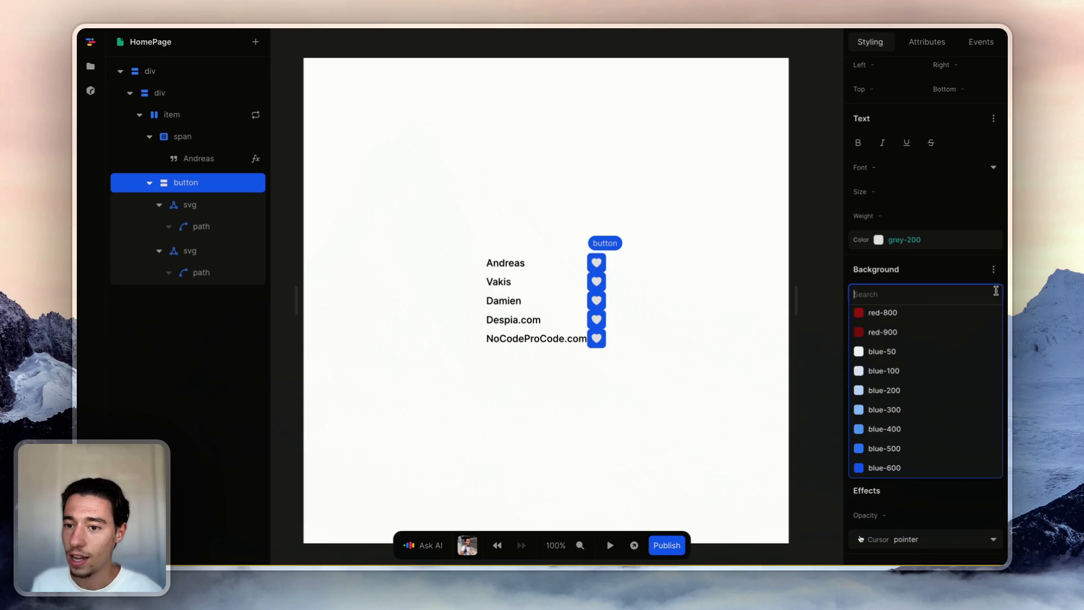
click(900, 354)
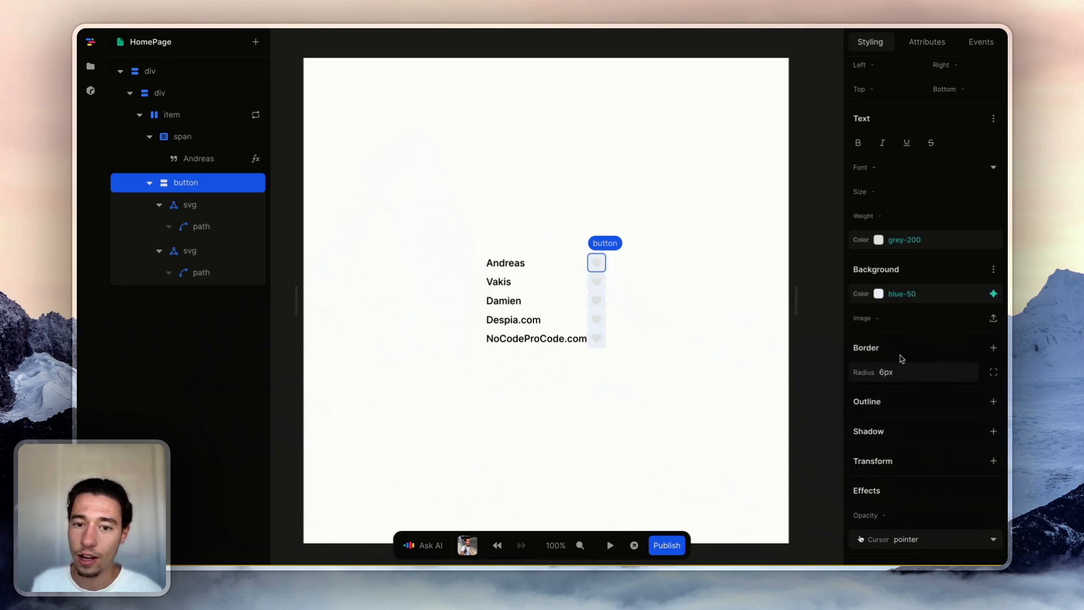
Set the like button's text color to red-600 so both heart icons inherit it.
click(994, 241)
scroll(921, 341, down, 5)
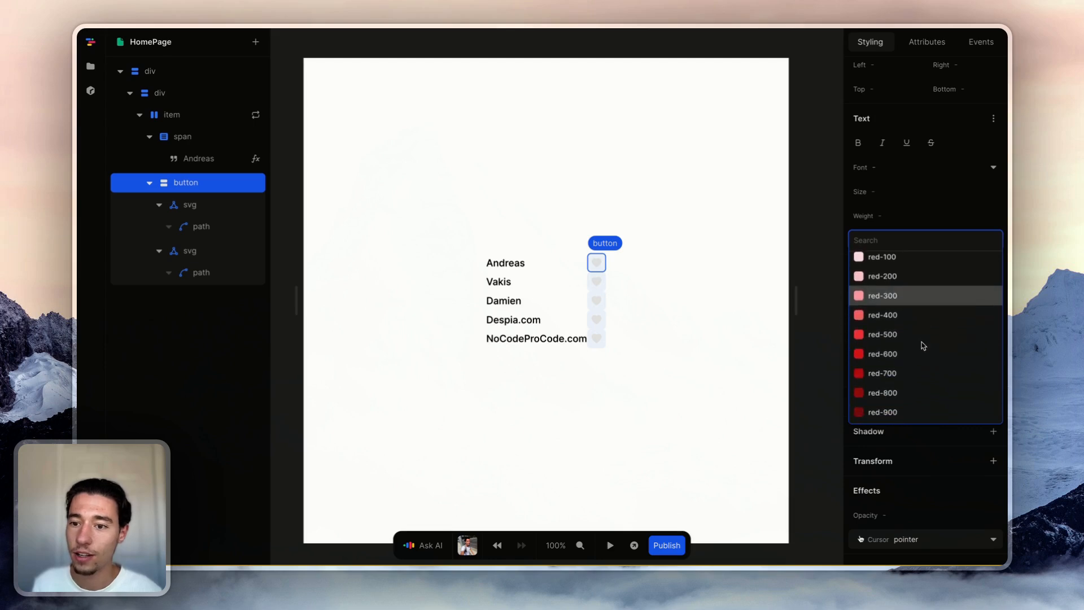
click(921, 342)
click(982, 244)
scroll(926, 299, up, 5)
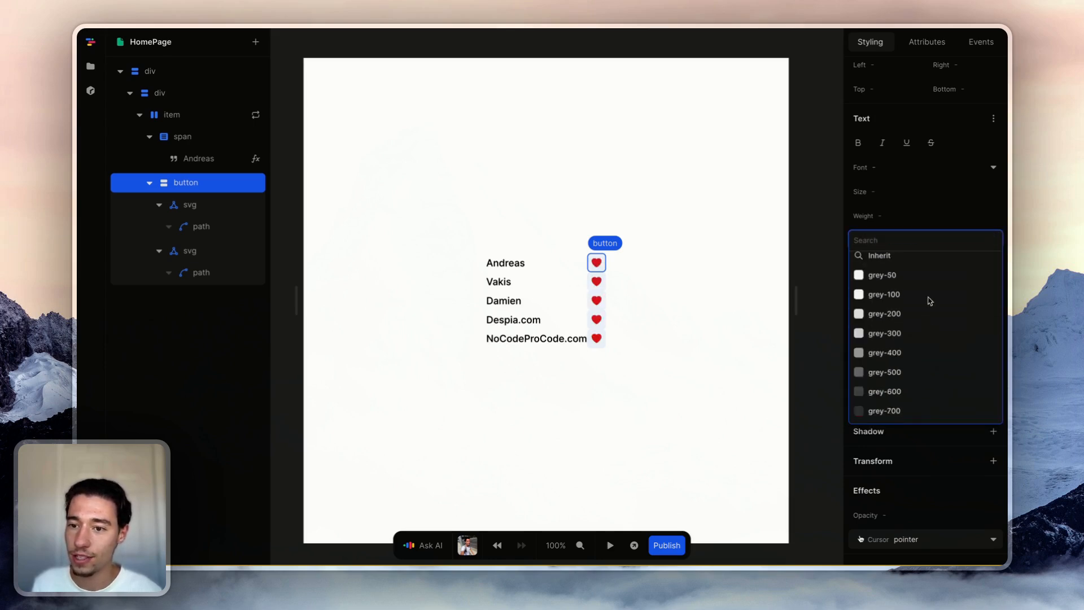
scroll(908, 339, down, 10)
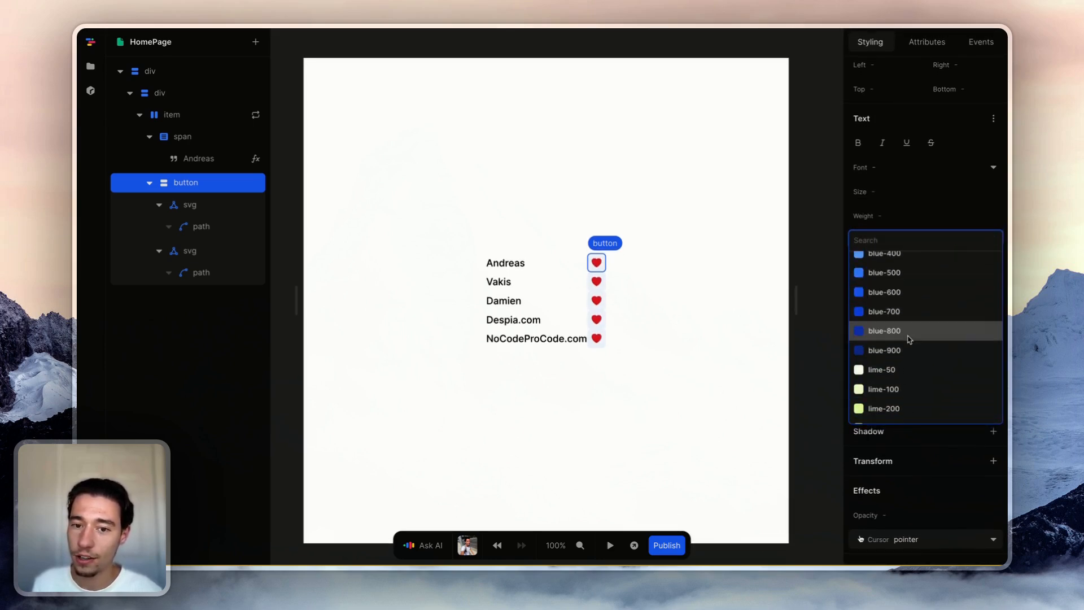
scroll(910, 334, up, 10)
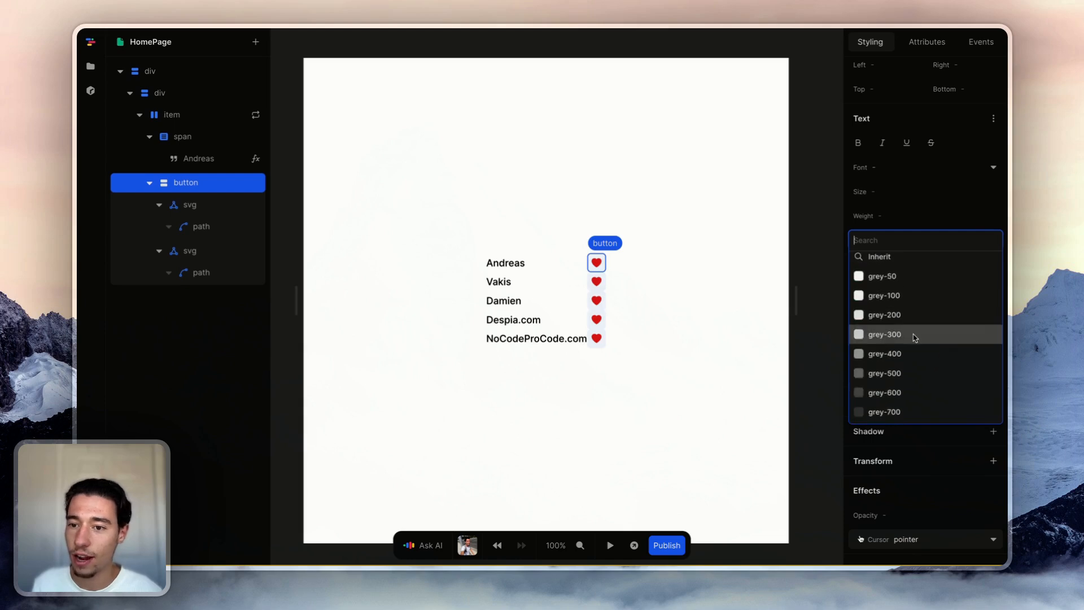
click(708, 320)
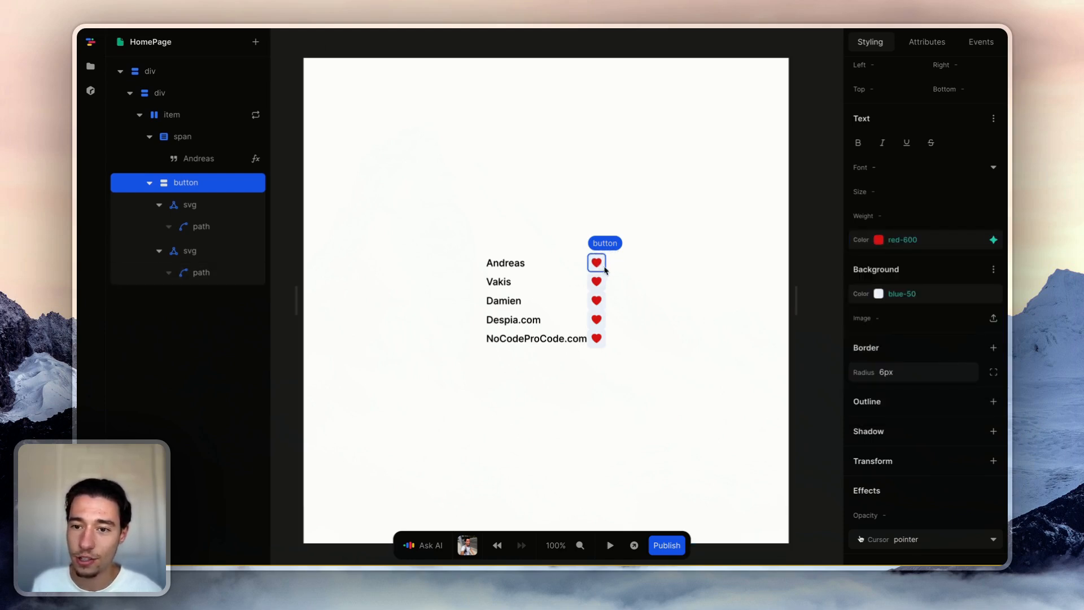
Change the like button's background to a very pale red from the color palette.
click(992, 292)
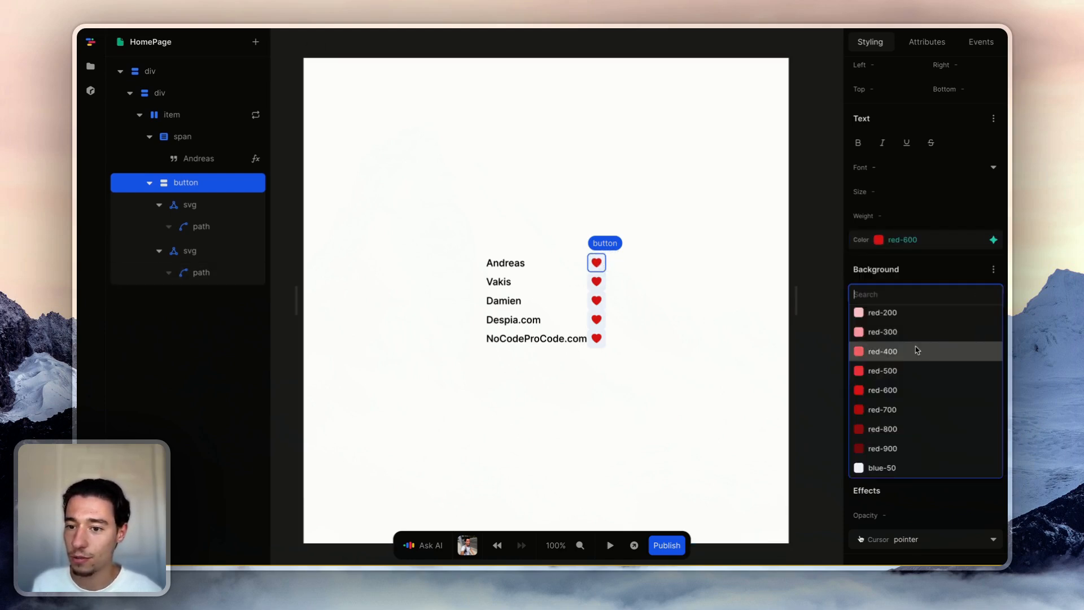
scroll(909, 350, up, 1)
click(895, 339)
click(743, 354)
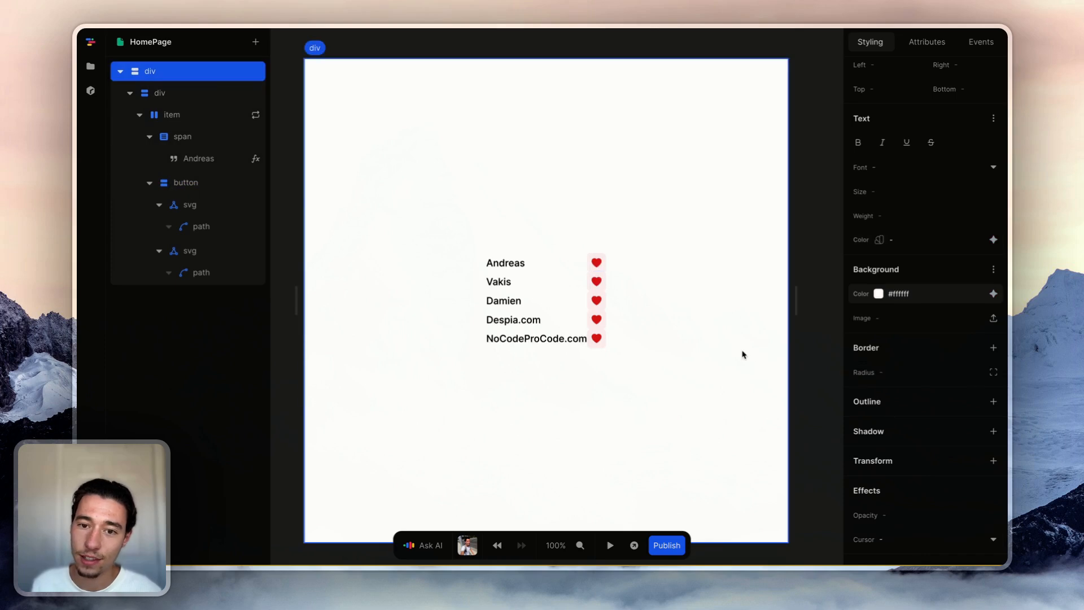
Set a 0.5rem gap between the repeated items on the div that wraps them.
click(561, 269)
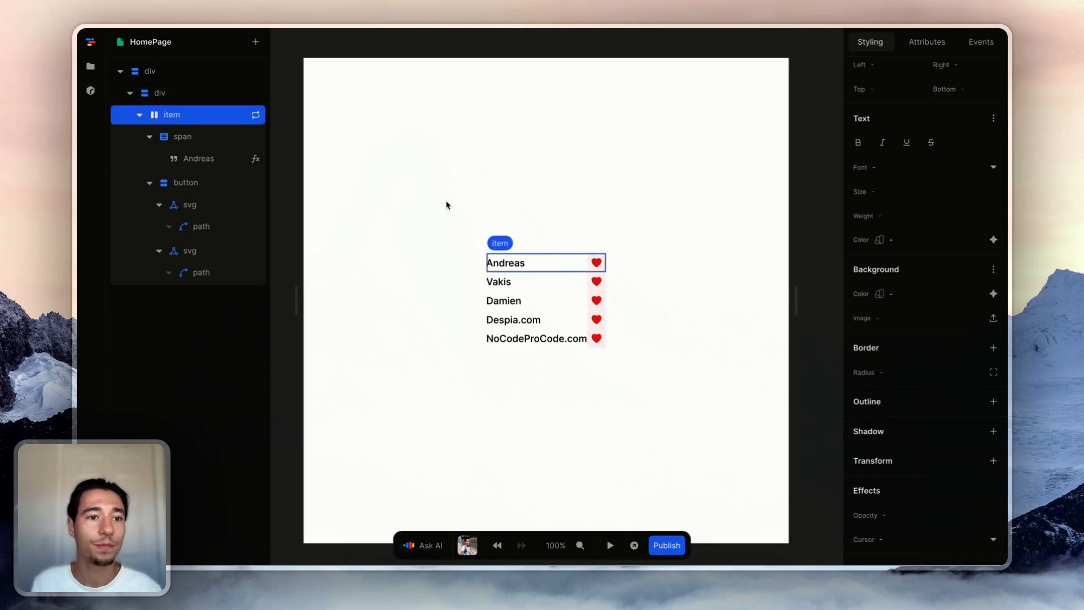
scroll(634, 290, up, 3)
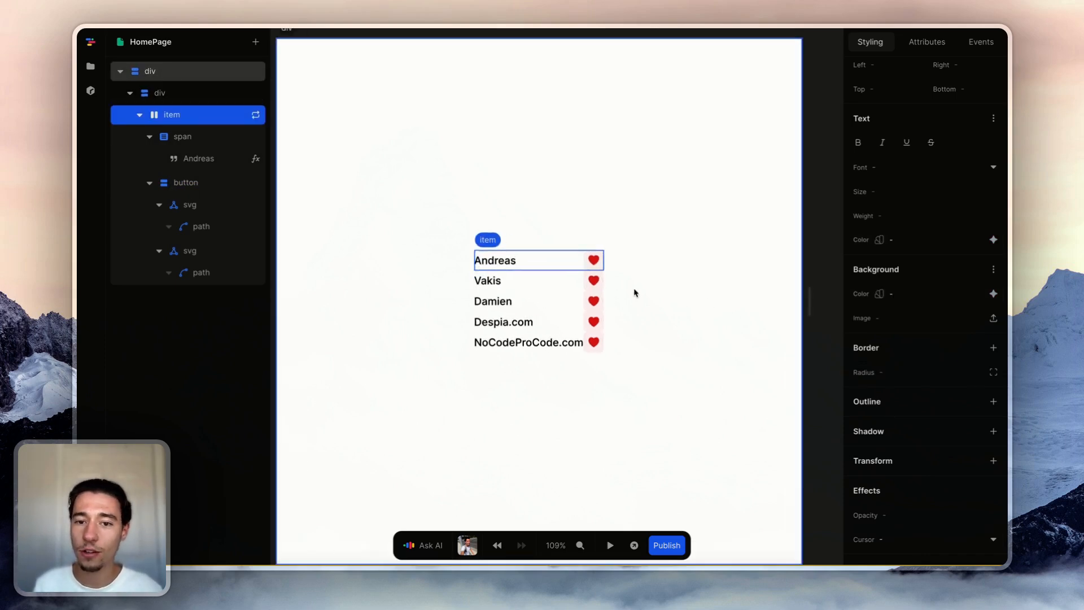
click(169, 93)
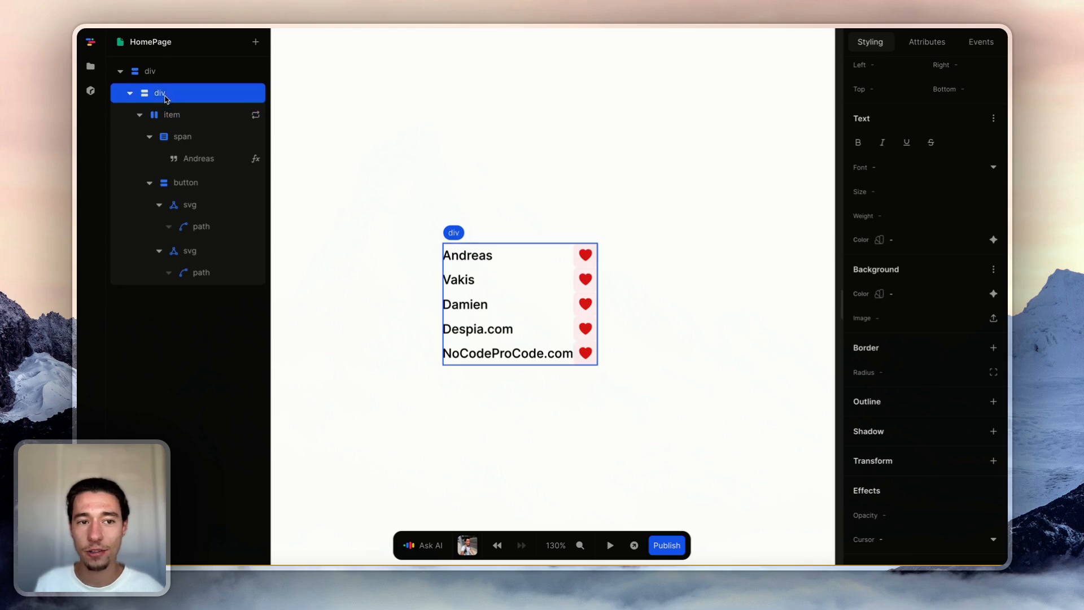
scroll(978, 127, up, 4)
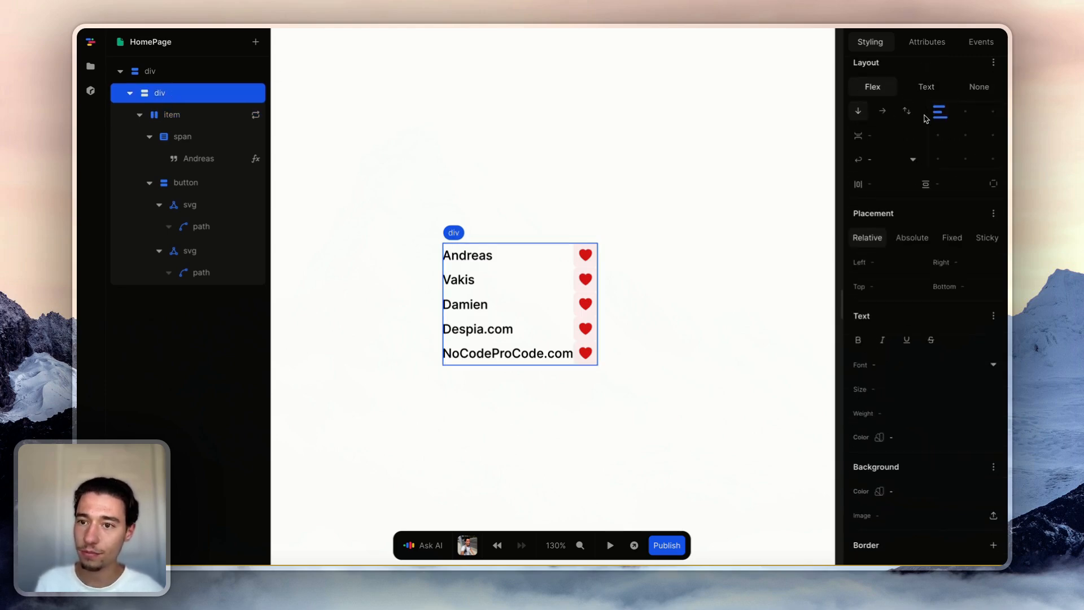
click(879, 136)
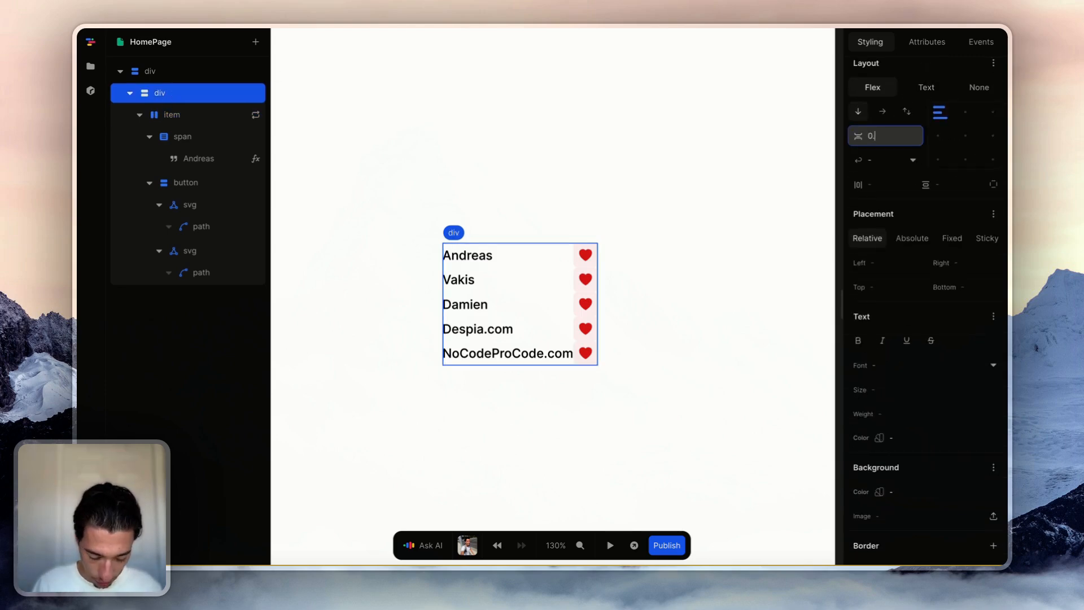
text(0.5rem)
key(Return)
click(692, 250)
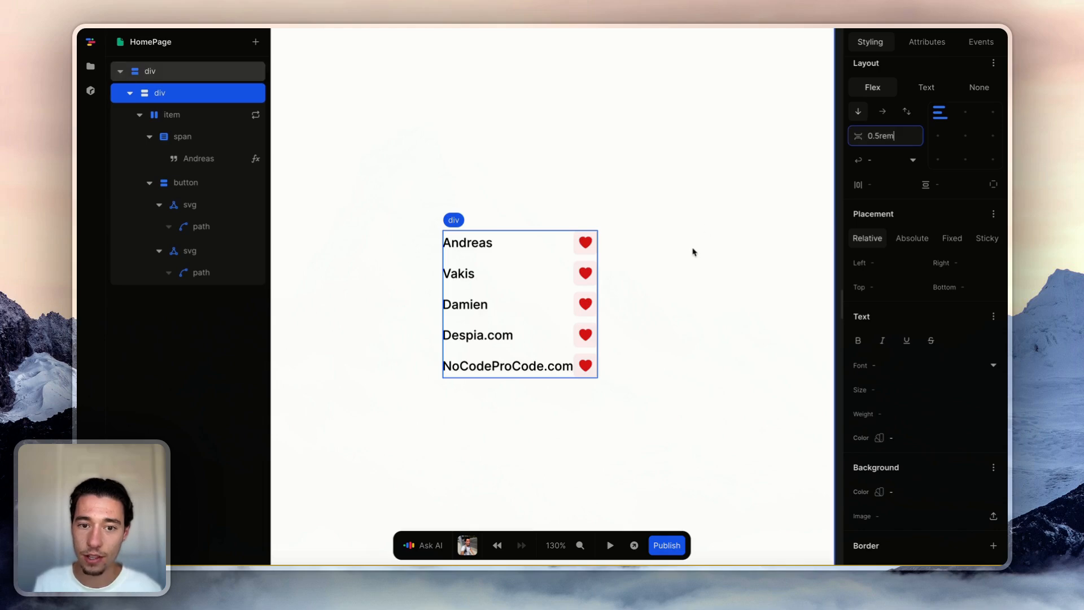
Try a 2rem gap with automatic spacing between the name and like button in the repeated item.
click(551, 244)
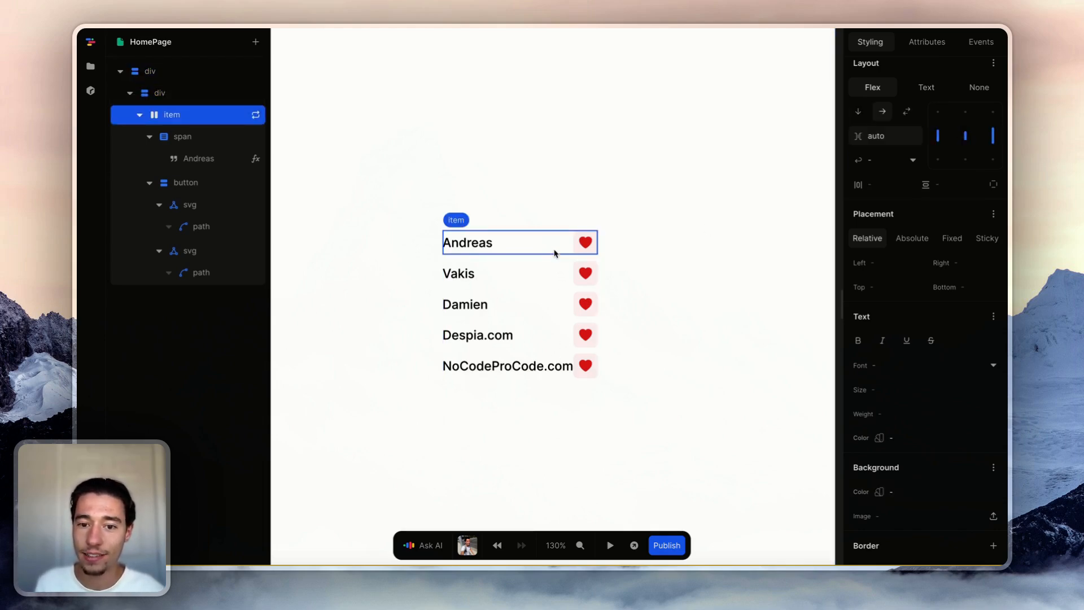
click(900, 133)
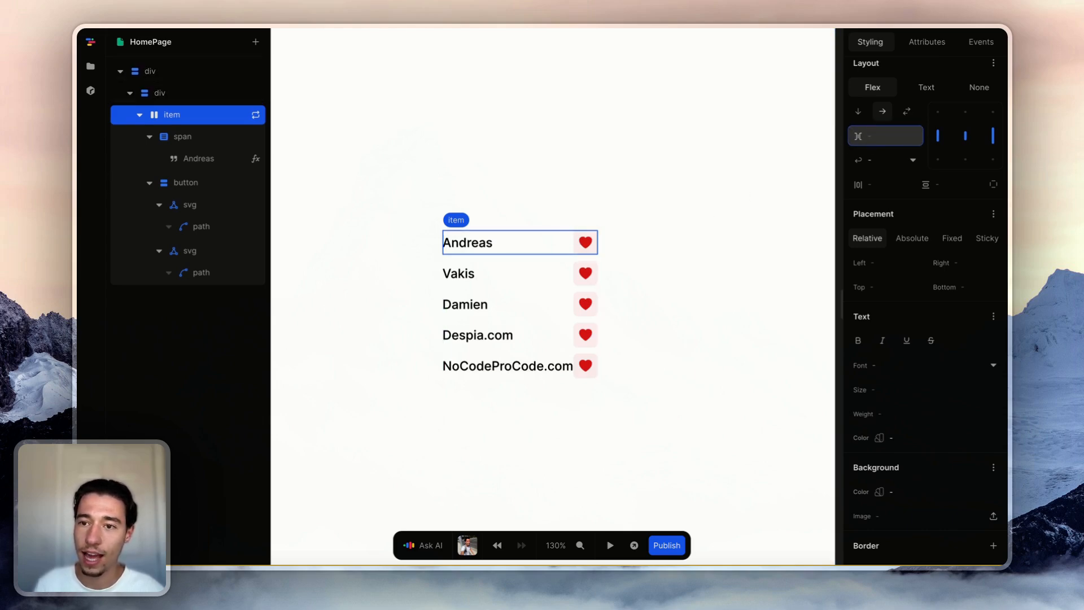
click(699, 271)
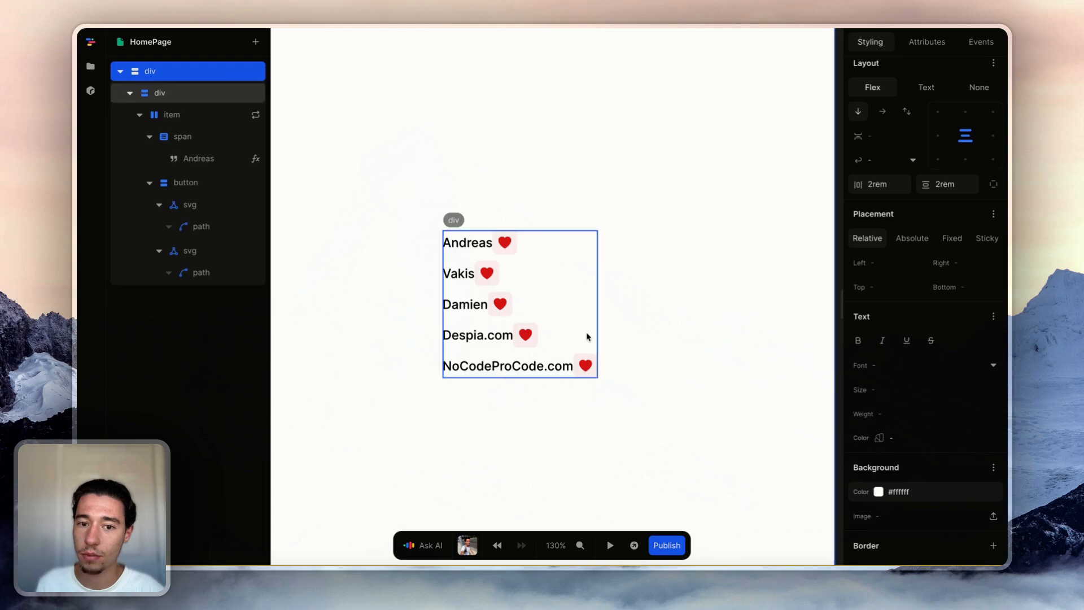
click(555, 249)
click(574, 266)
click(576, 247)
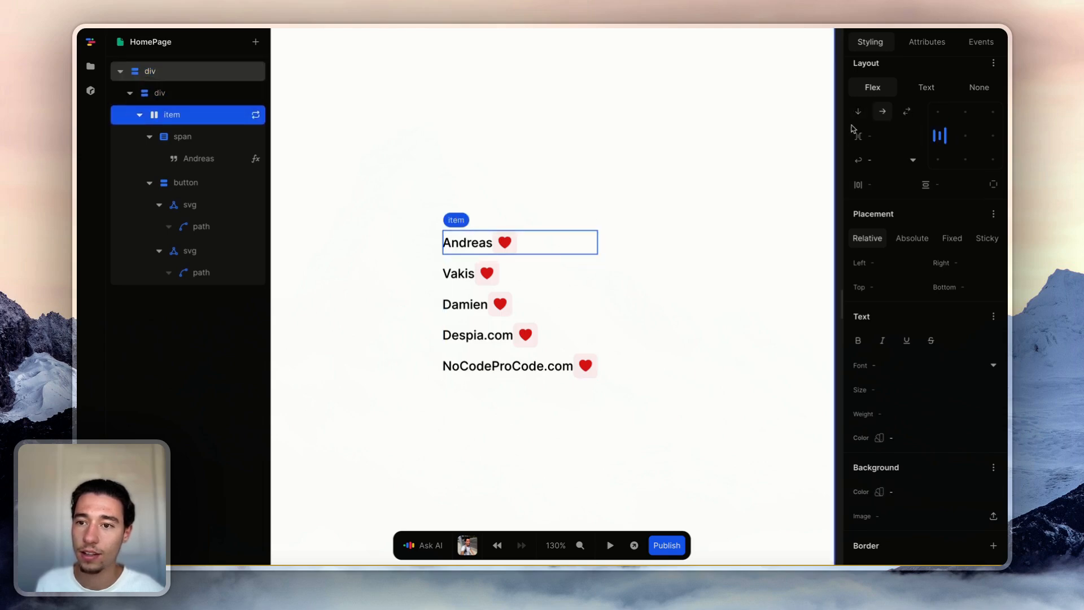
click(892, 141)
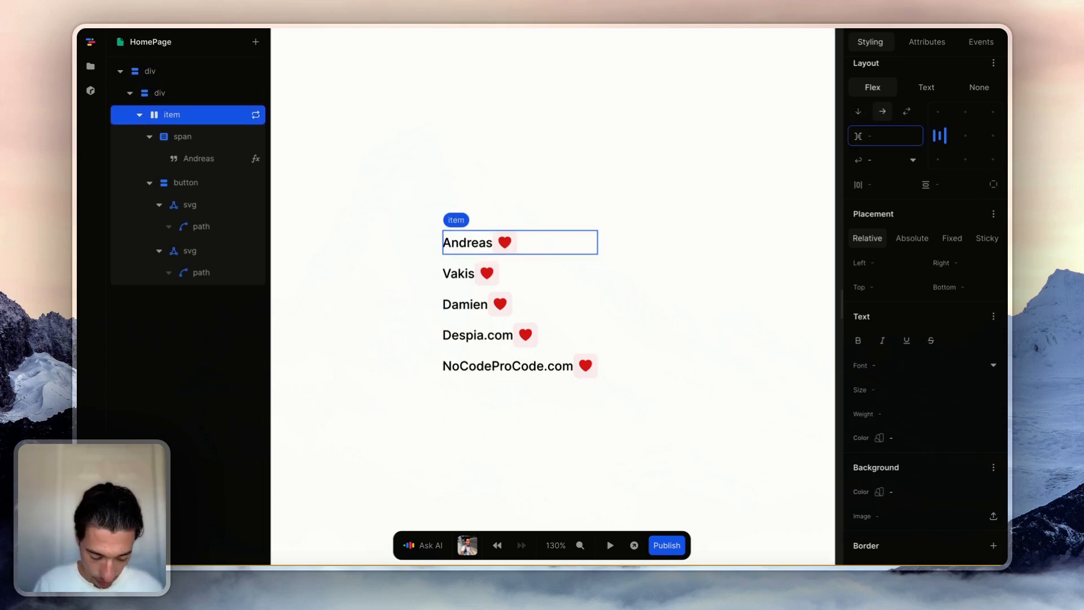
text(2rem)
key(Return)
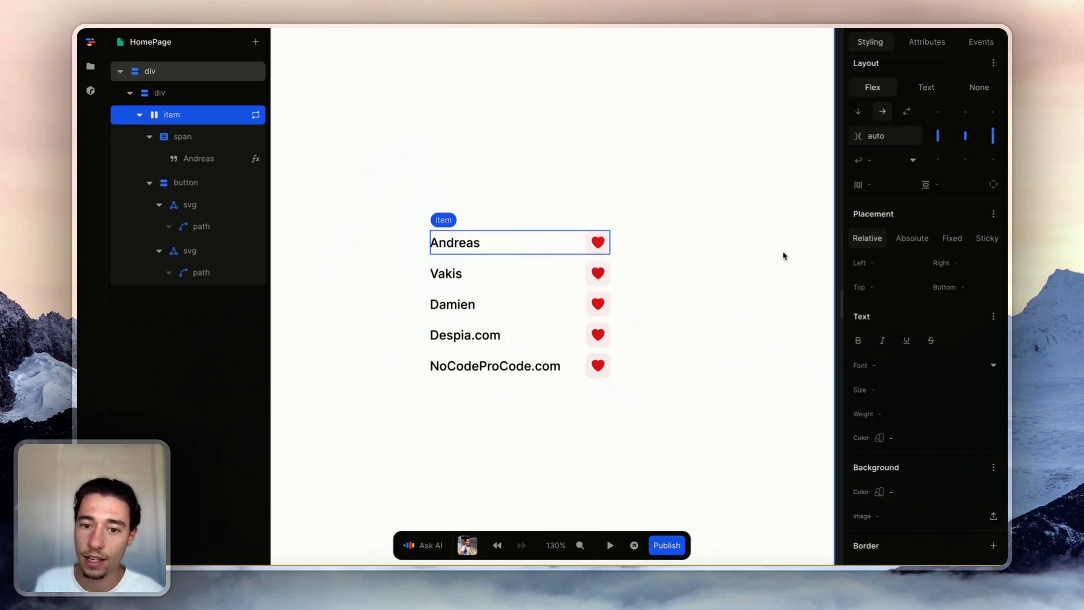
click(704, 278)
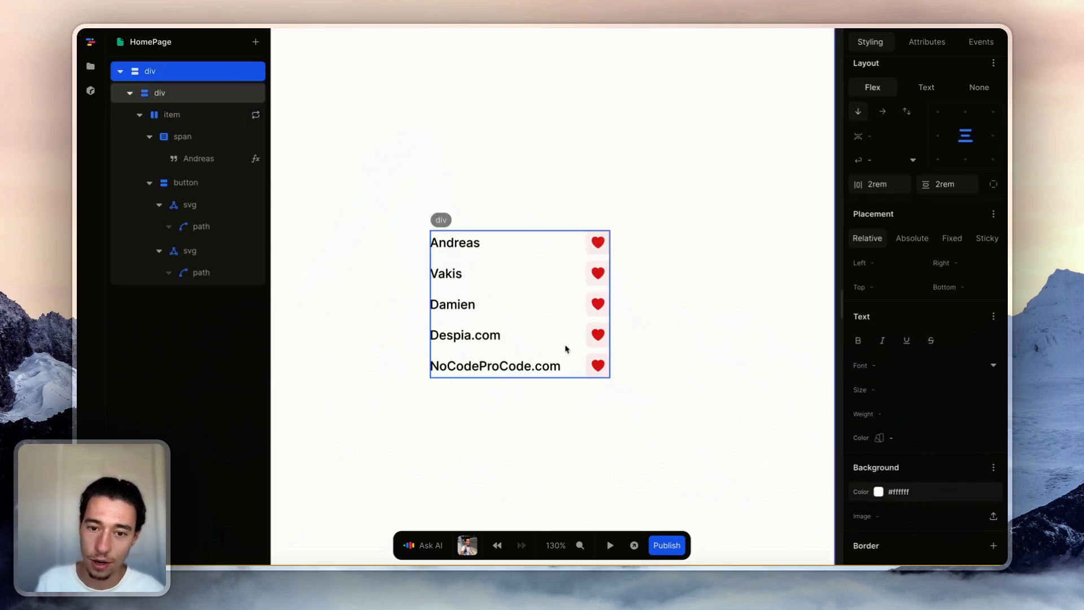
Set the repeated item's gap to 1rem and apply automatic spacing between the name and like button.
click(547, 235)
click(887, 140)
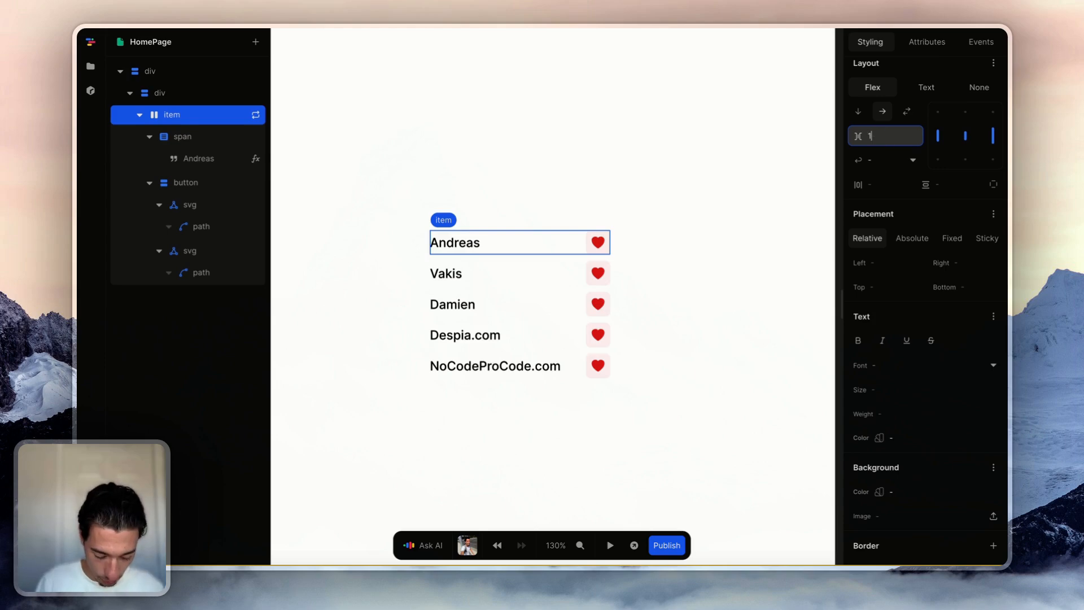
text(1rem)
key(Return)
double_click(941, 139)
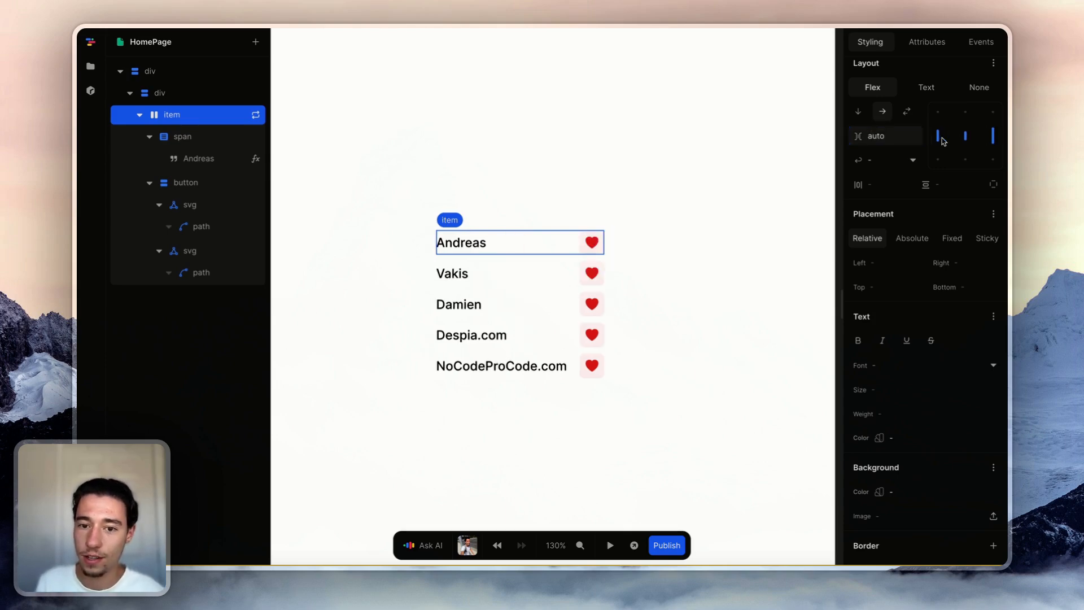
click(651, 308)
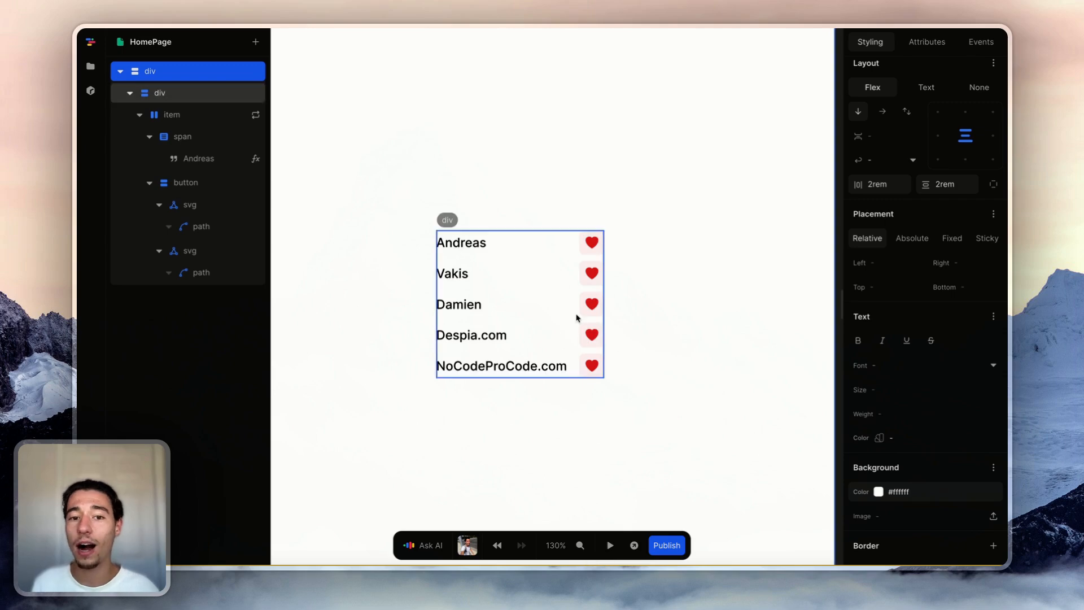
Change the placement of the solid heart svg in the like button to Relative.
scroll(577, 318, up, 2)
scroll(577, 318, up, 2)
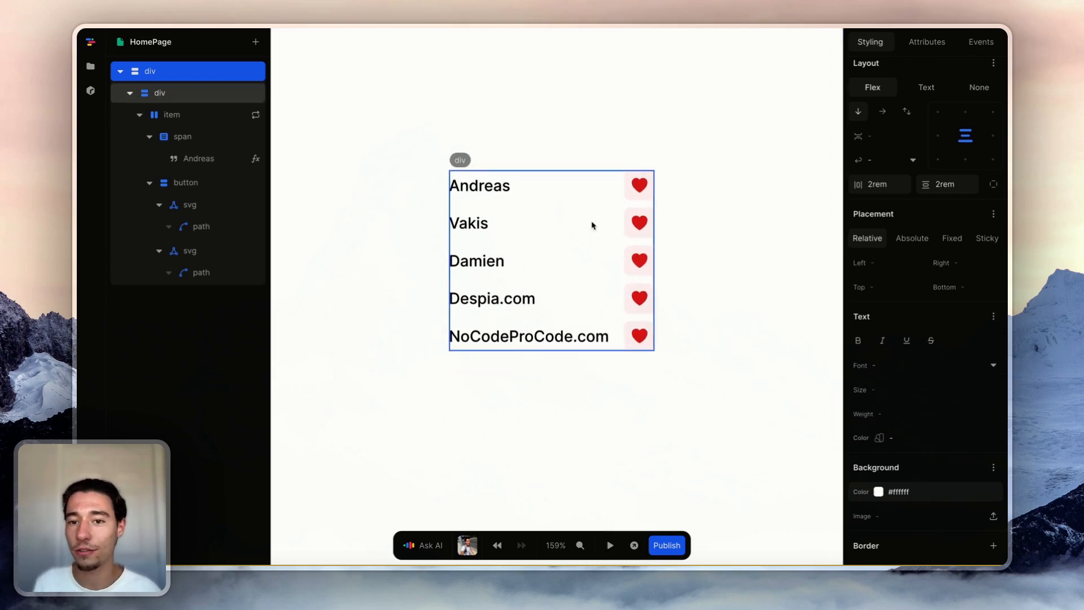
click(647, 193)
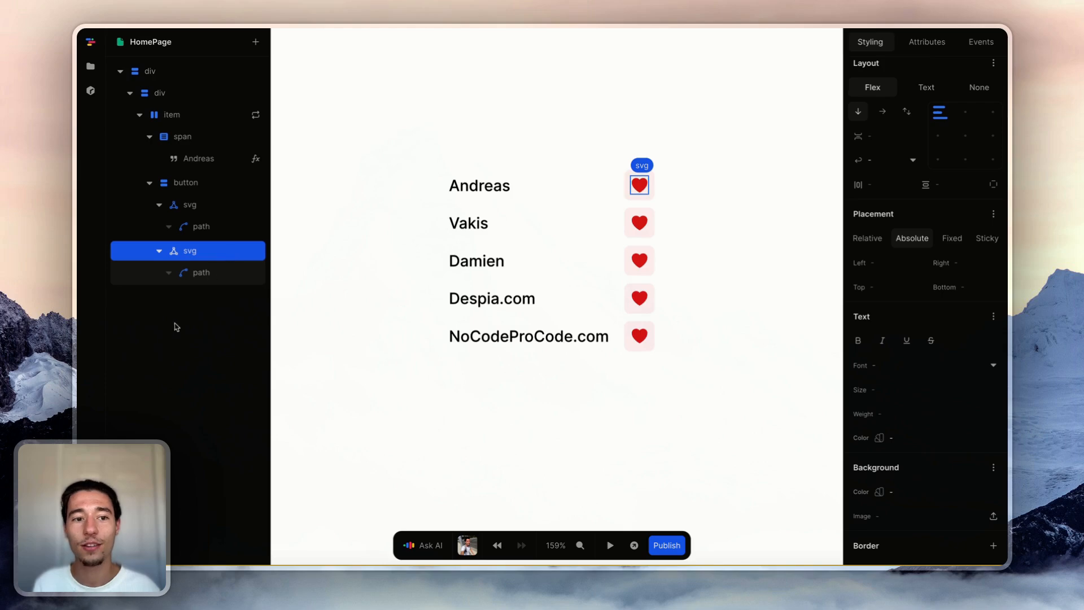
click(202, 206)
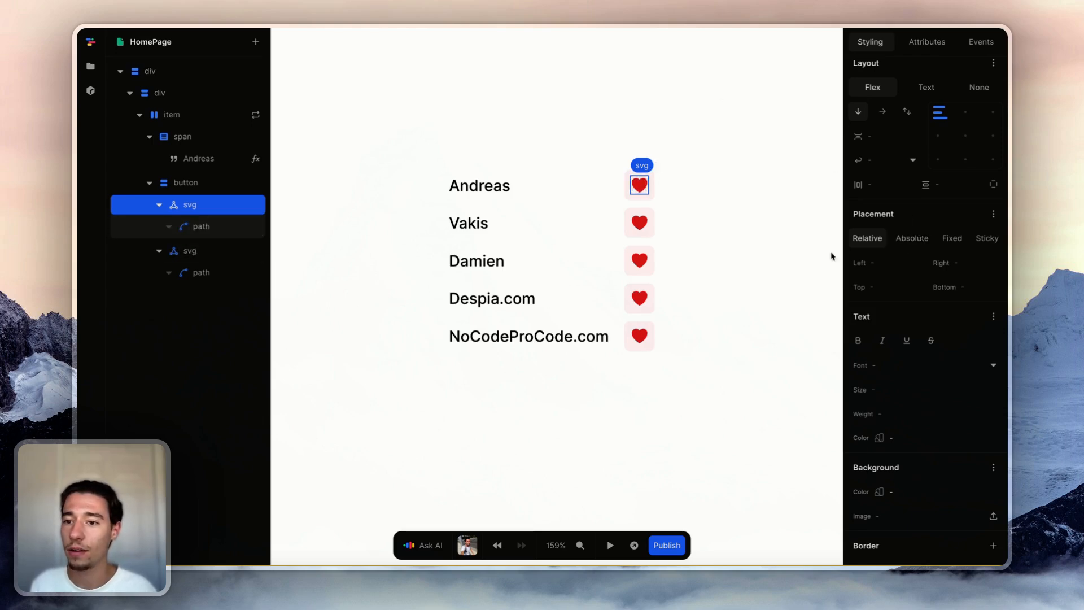
click(638, 187)
click(865, 240)
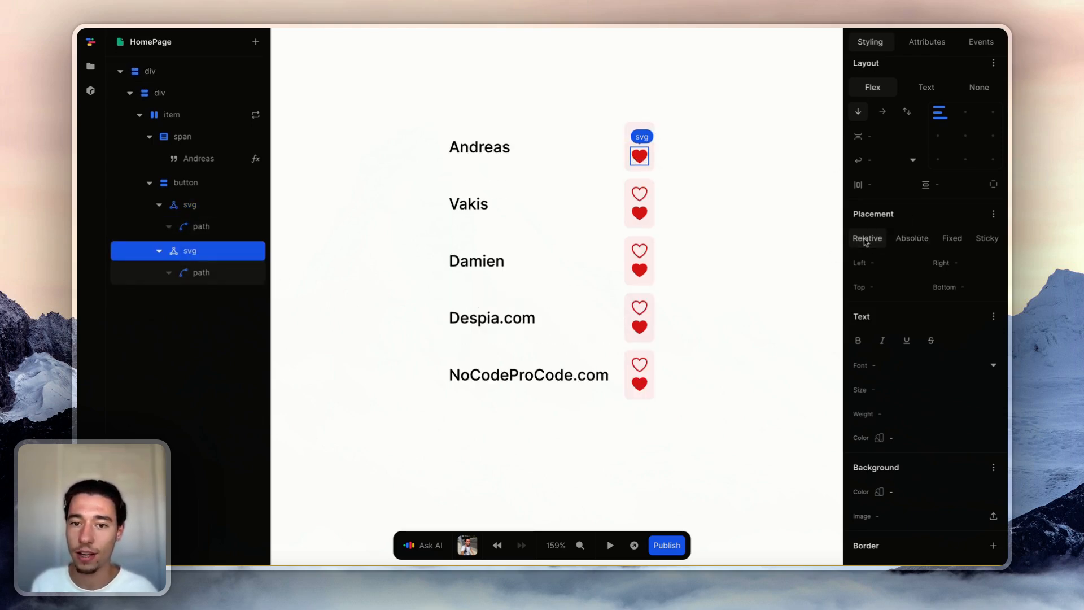
Wrap the outline heart svg inside the like button in a div element.
right_click(187, 206)
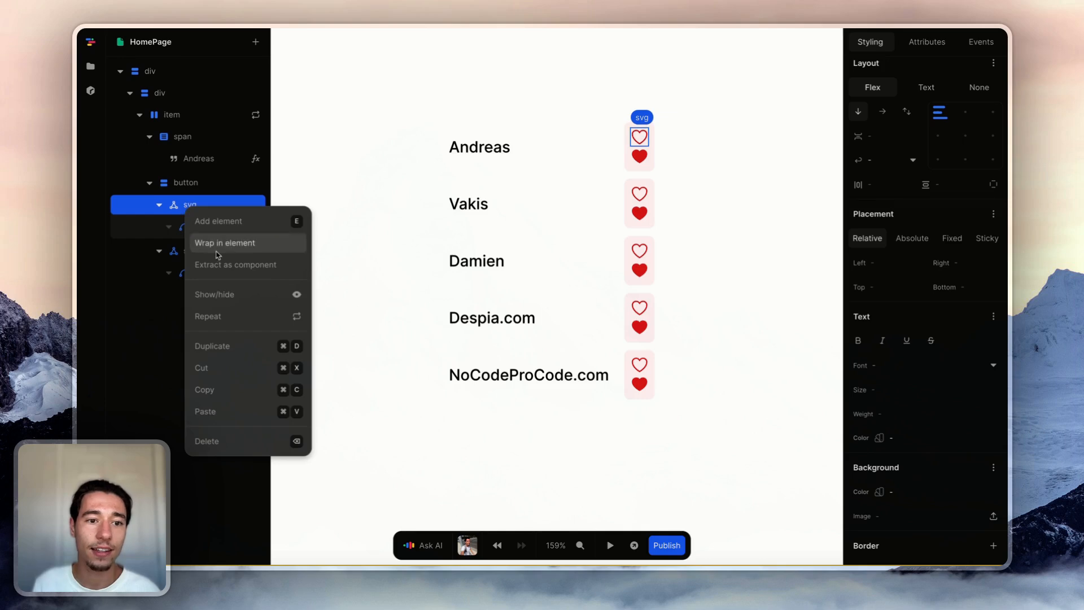
key(Escape)
right_click(199, 204)
click(226, 240)
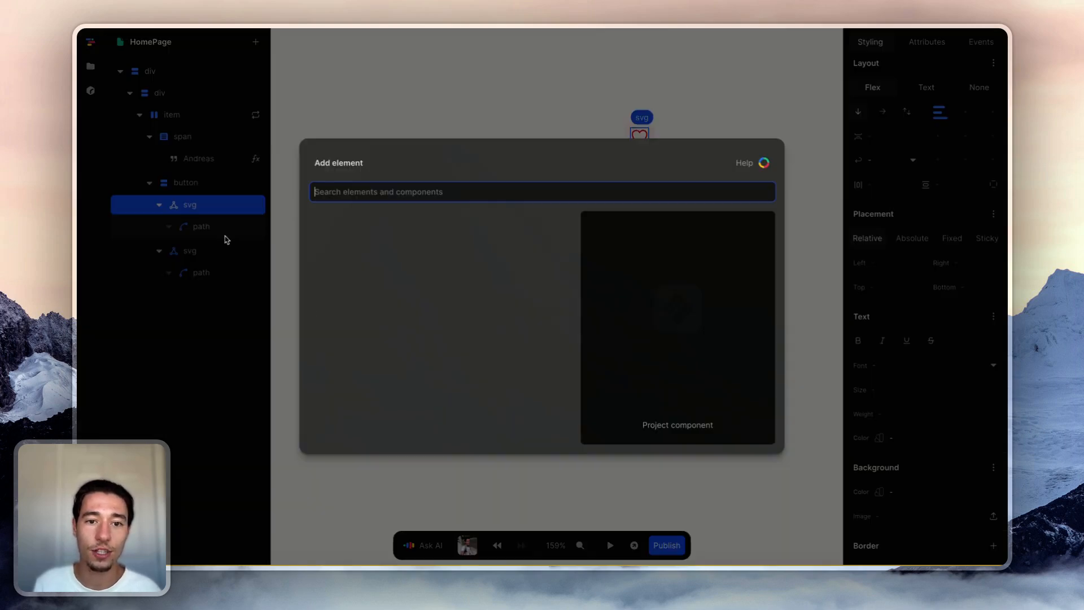
click(455, 219)
Wrap the solid heart svg inside the like button in its own div element.
click(182, 275)
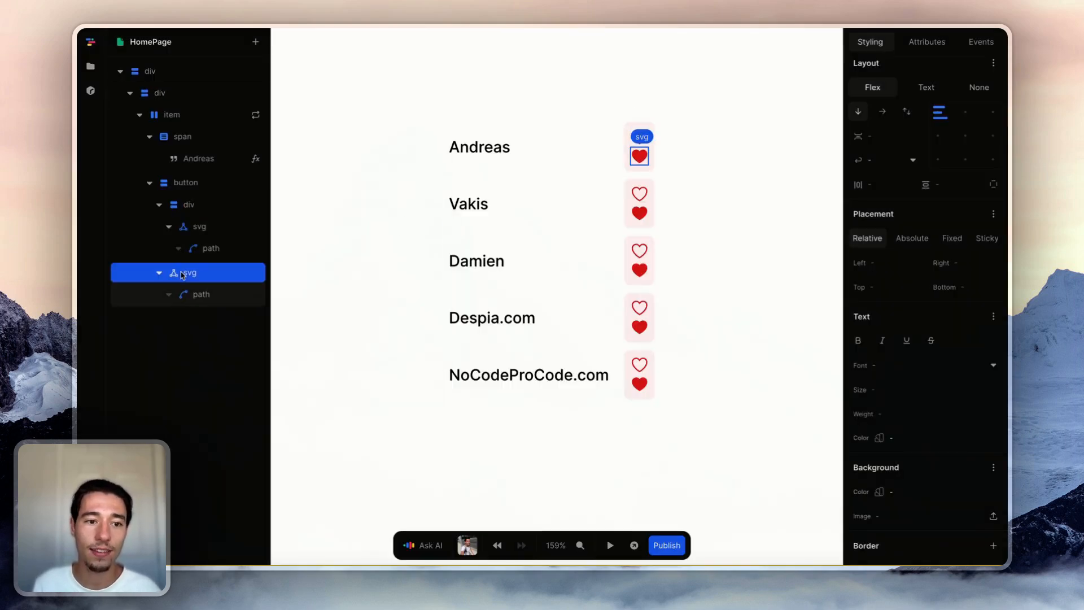
right_click(182, 275)
click(206, 308)
mouse_move(416, 293)
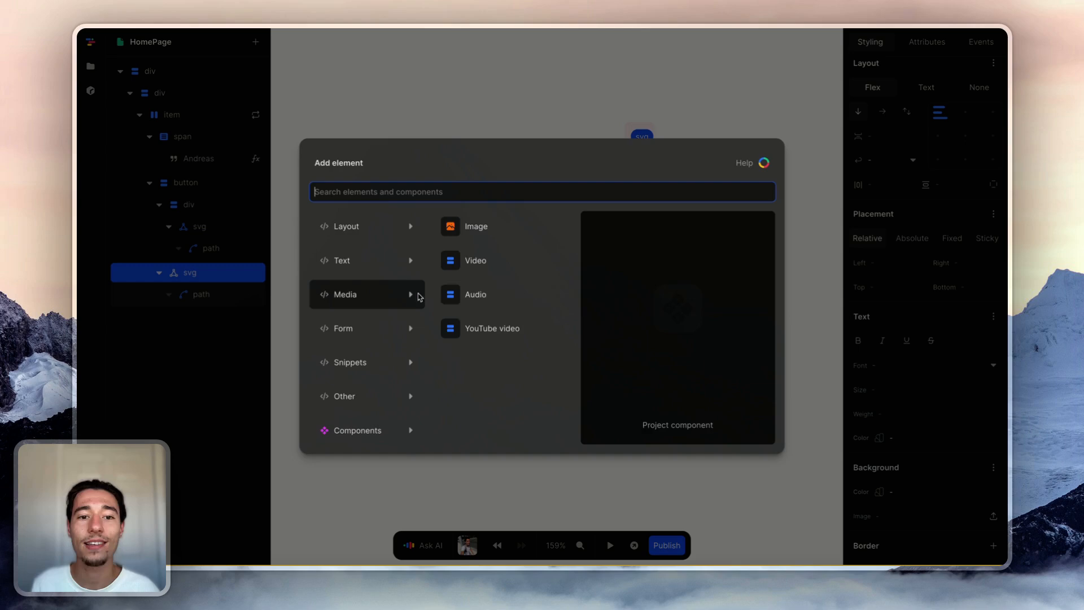
mouse_move(366, 226)
click(458, 226)
Change the tag of the div wrapping the outline heart to unliked.
click(639, 137)
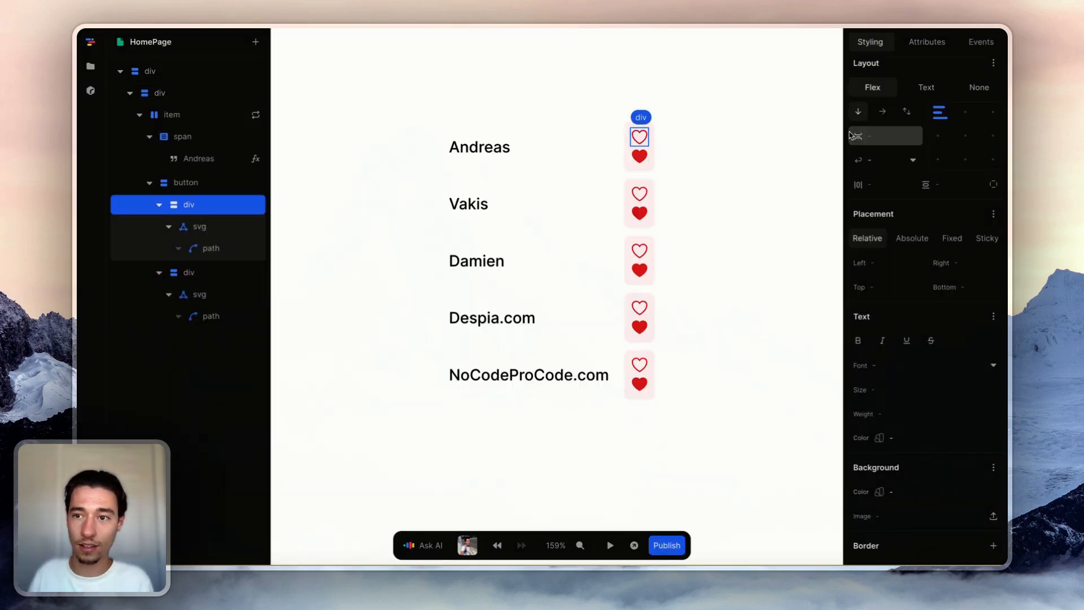
click(929, 42)
click(881, 72)
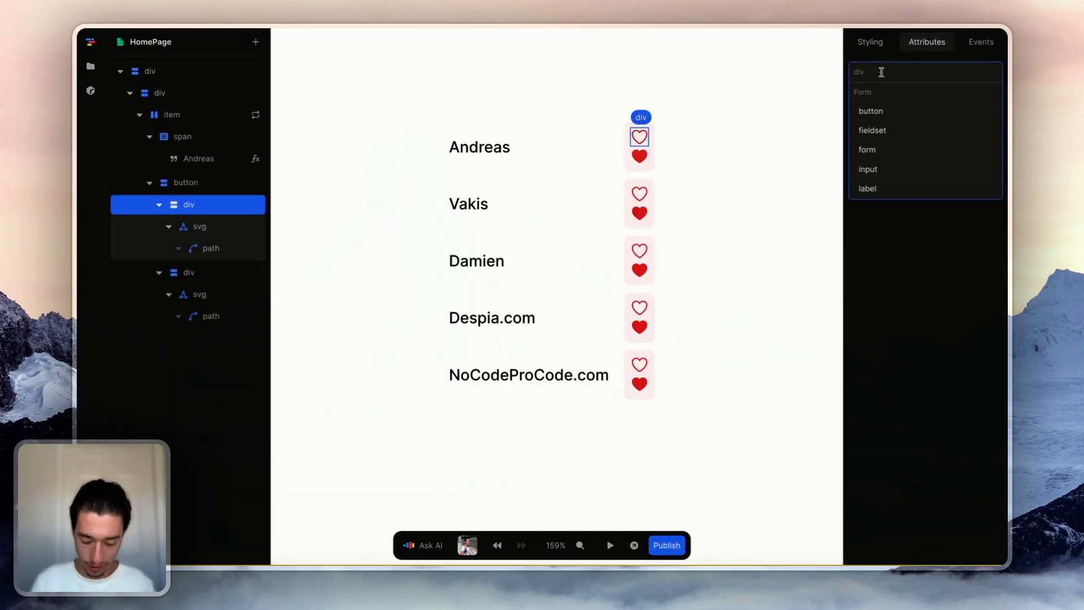
text(unliked)
key(Return)
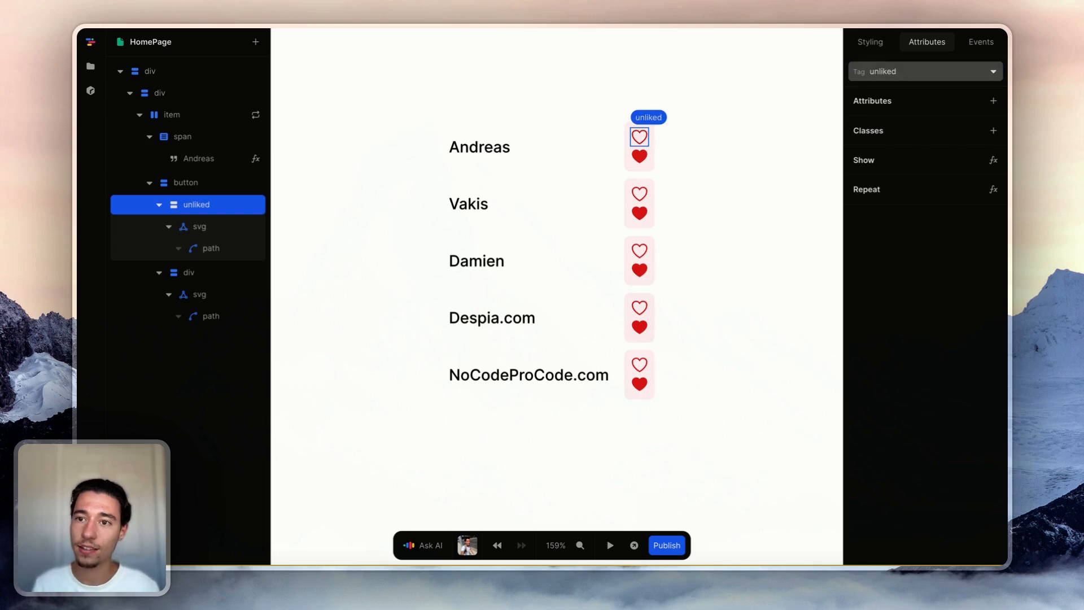
Change the tag of the div wrapping the solid heart to liked.
click(215, 272)
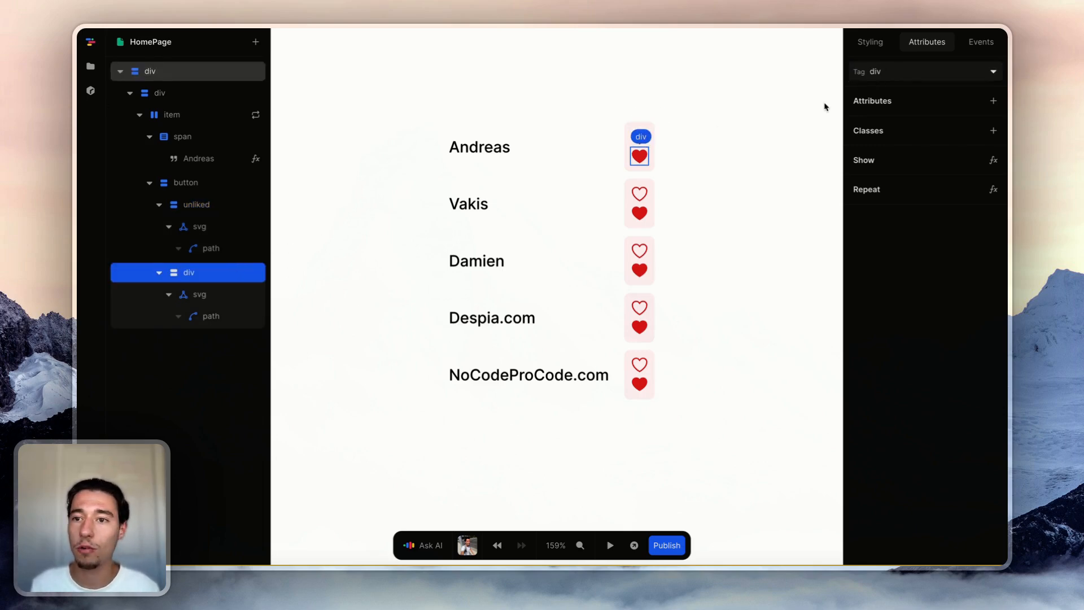
click(900, 72)
text(liked)
key(Return)
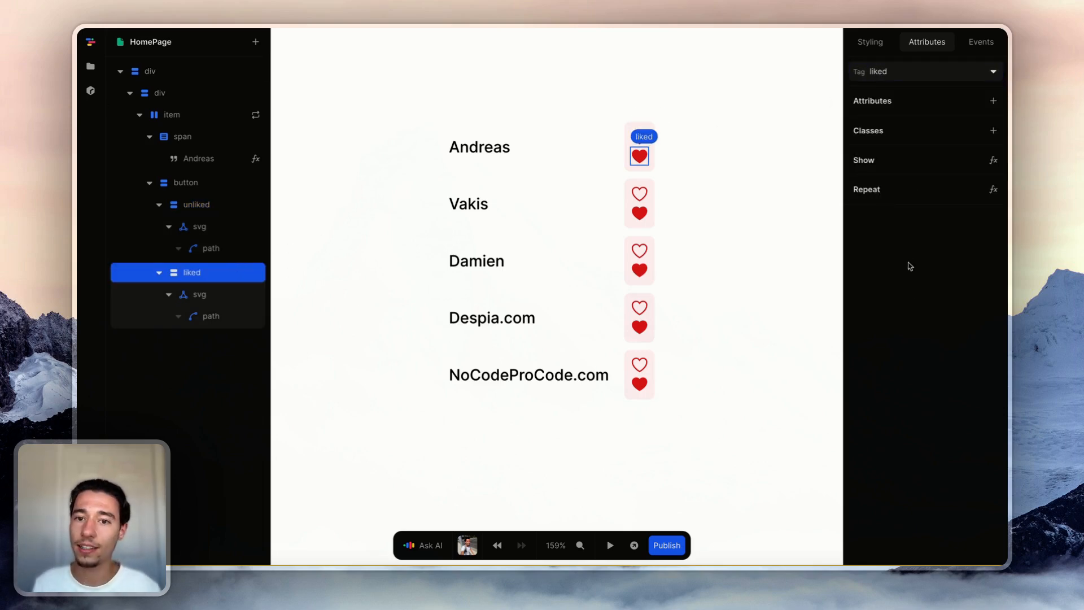
click(715, 205)
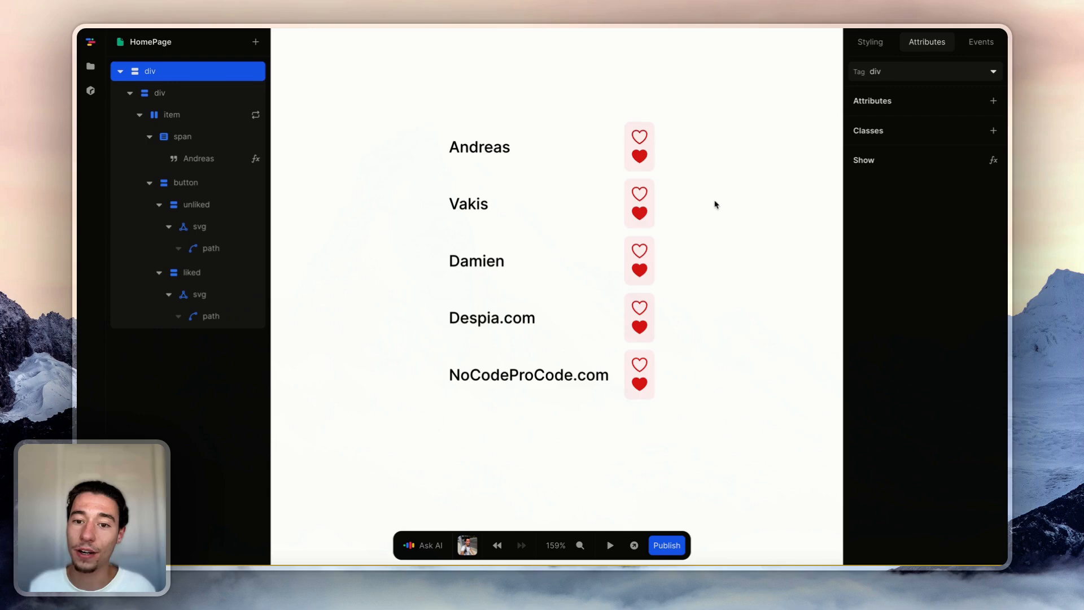
click(642, 143)
click(644, 158)
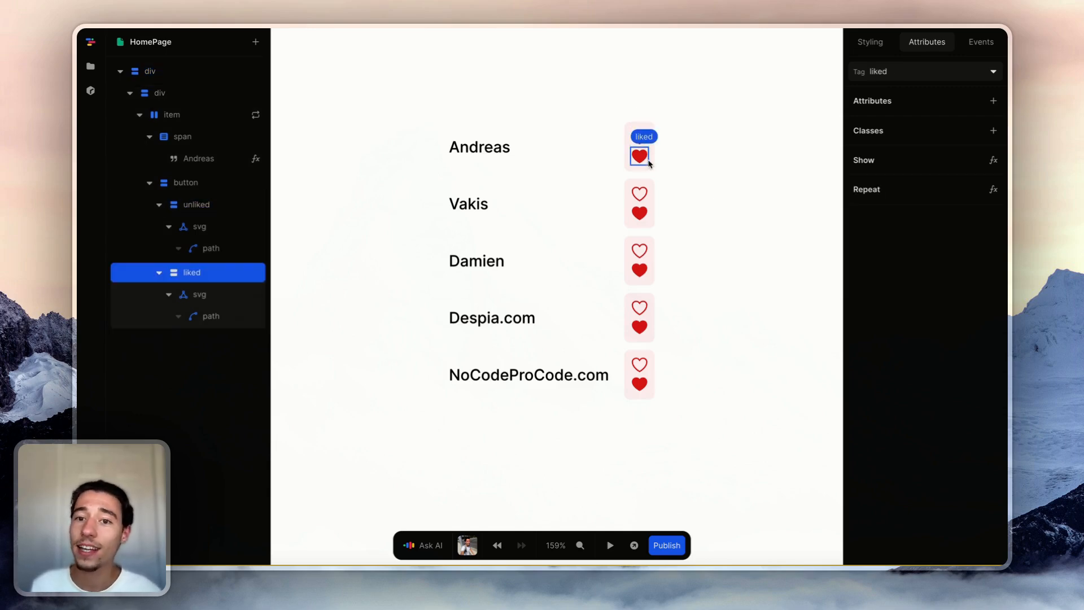
click(666, 158)
click(639, 137)
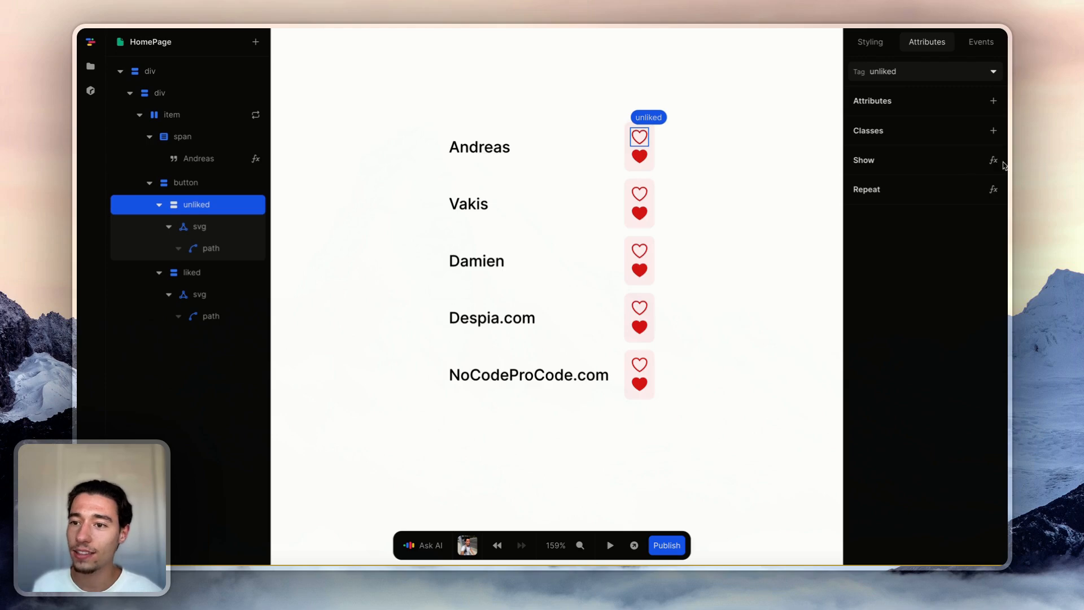
Inspect the item ids in the initial value of the page's data variable.
scroll(736, 211, down, 5)
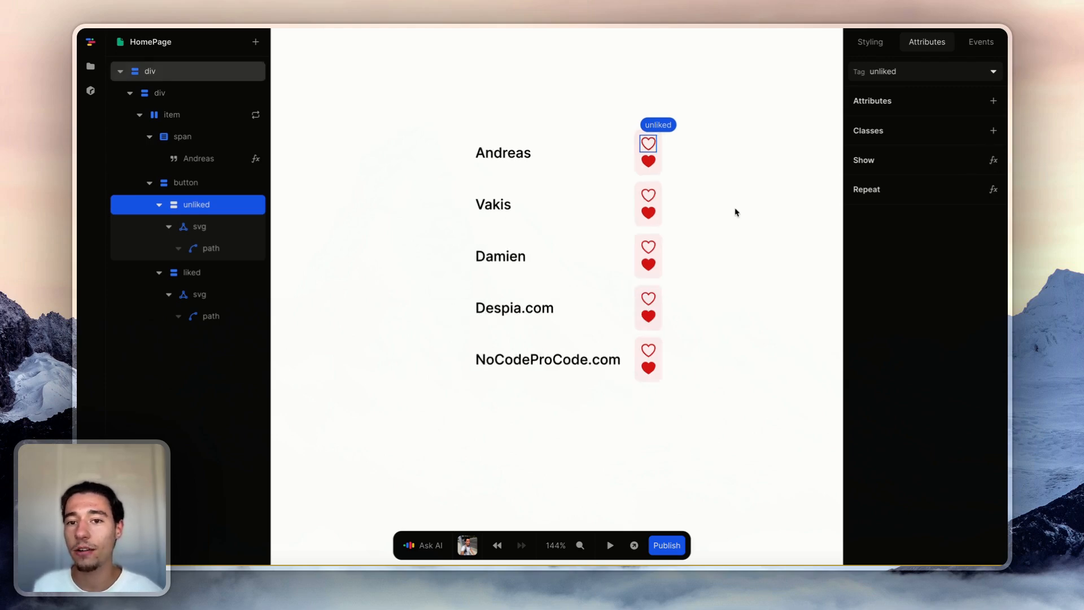
scroll(736, 212, right, 2)
scroll(735, 212, up, 2)
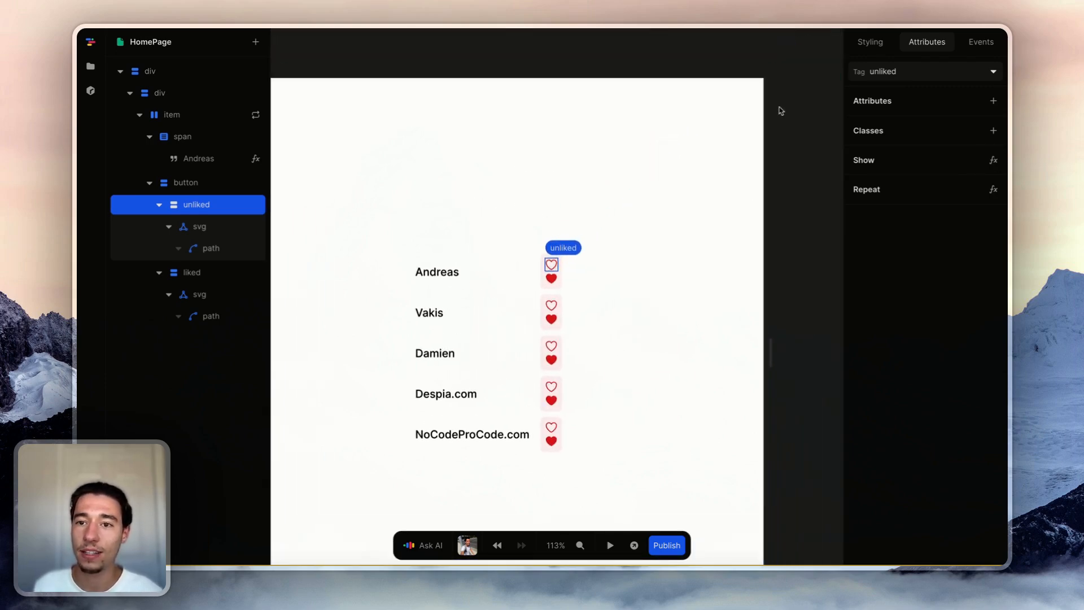
click(810, 82)
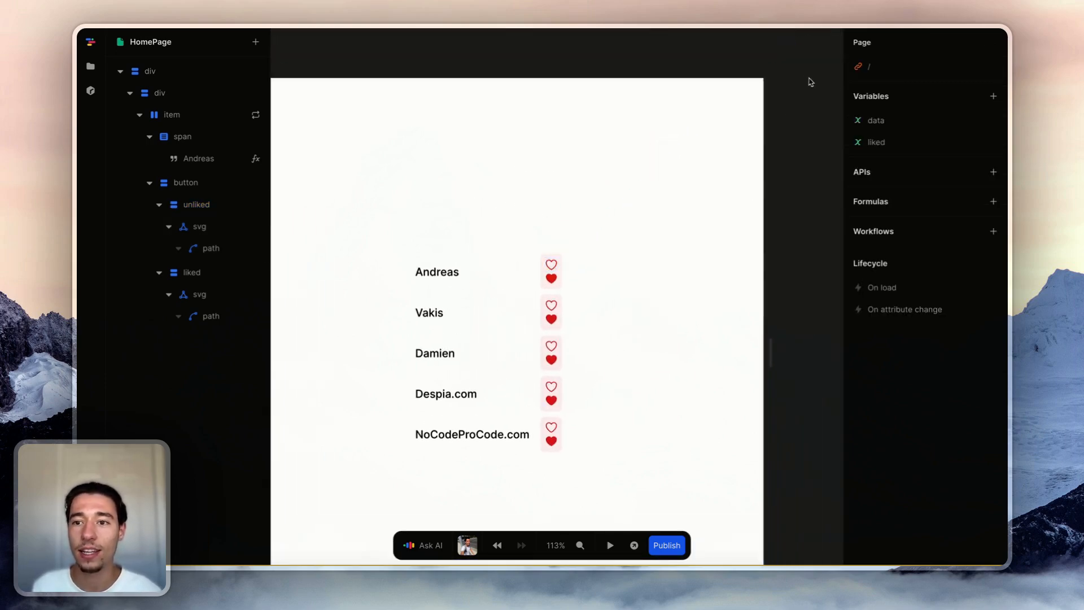
click(896, 121)
drag(687, 232, 681, 232)
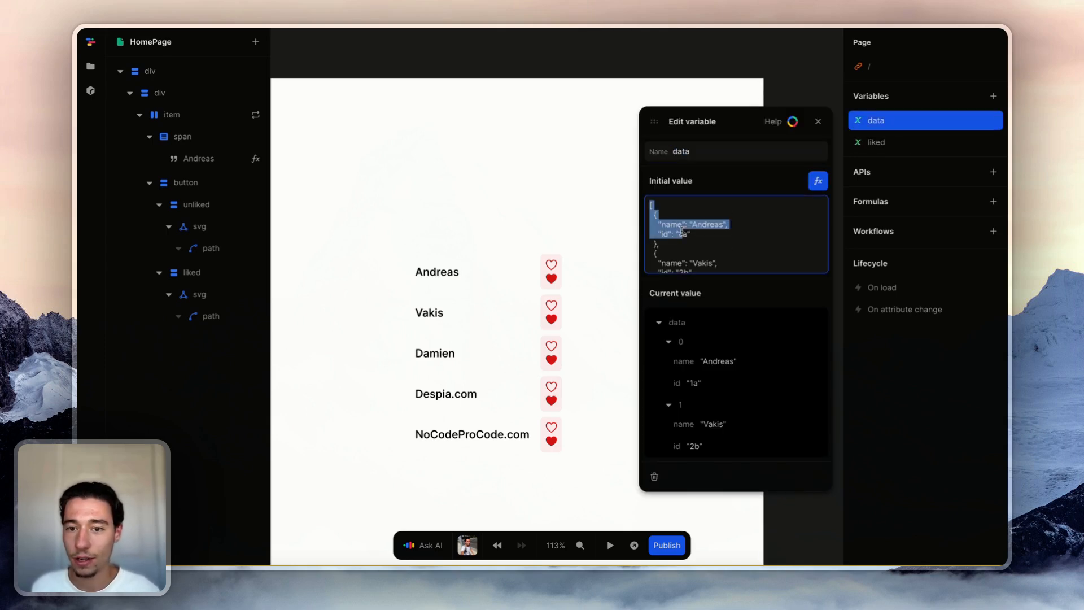
double_click(684, 234)
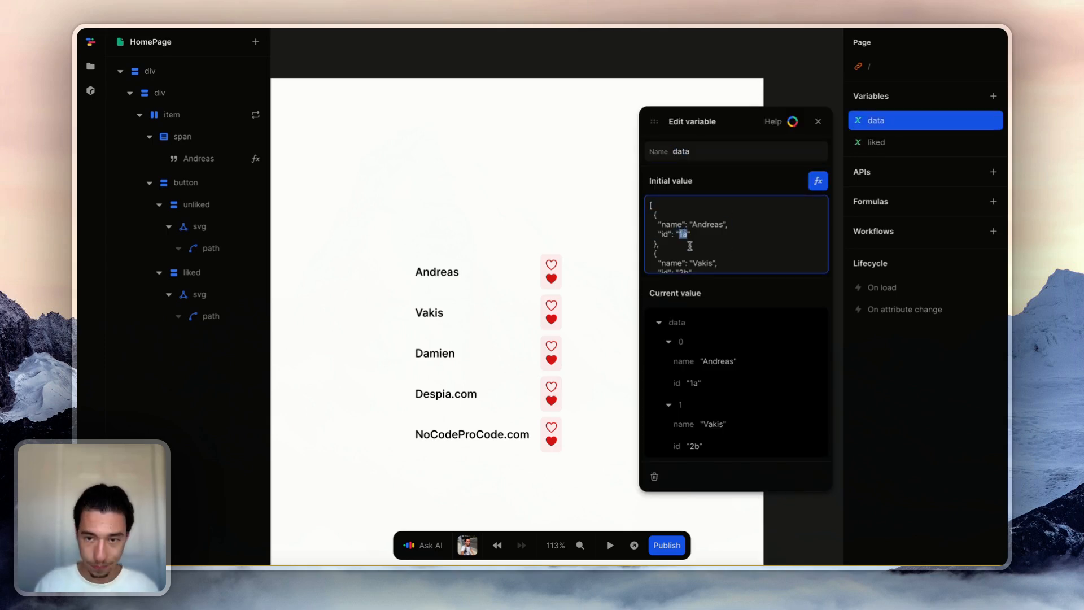
click(818, 122)
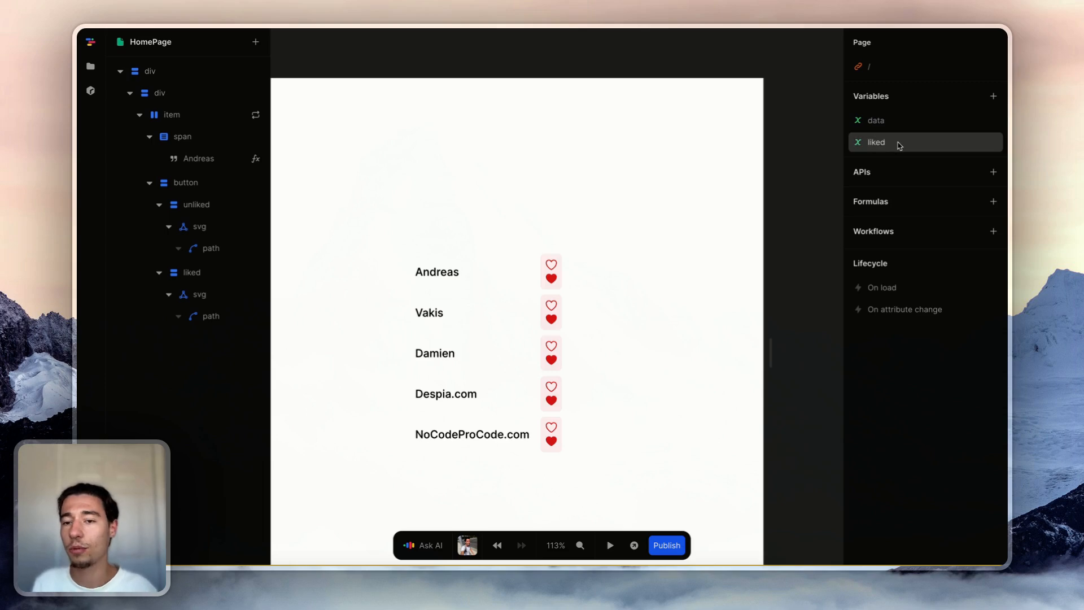
Set the liked variable's initial value with an Array formula containing the string 1a.
click(876, 143)
click(818, 181)
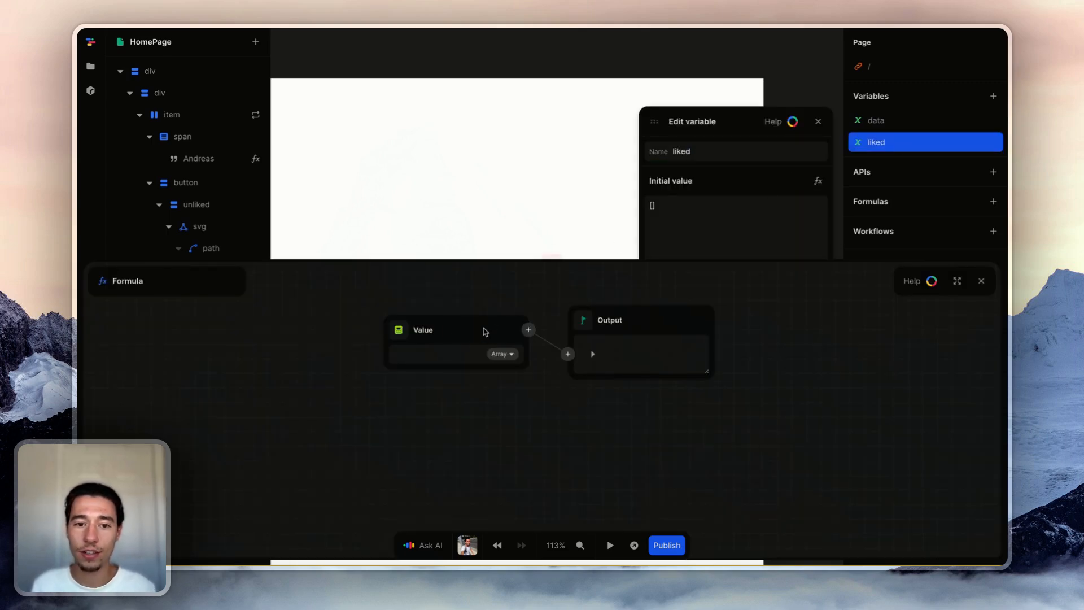
click(397, 331)
text(arr)
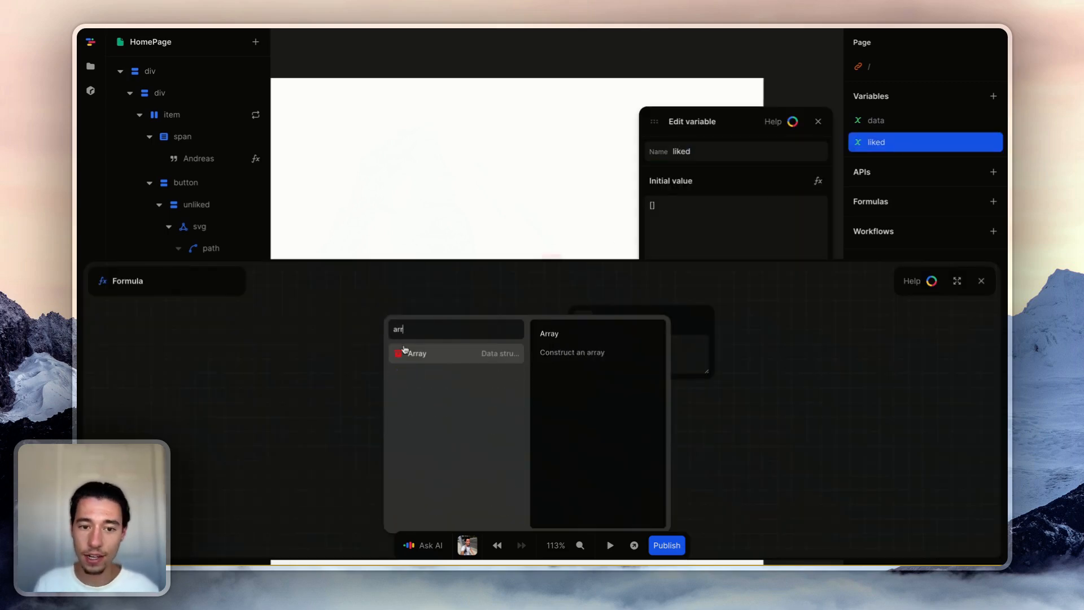
click(404, 352)
click(532, 351)
double_click(459, 348)
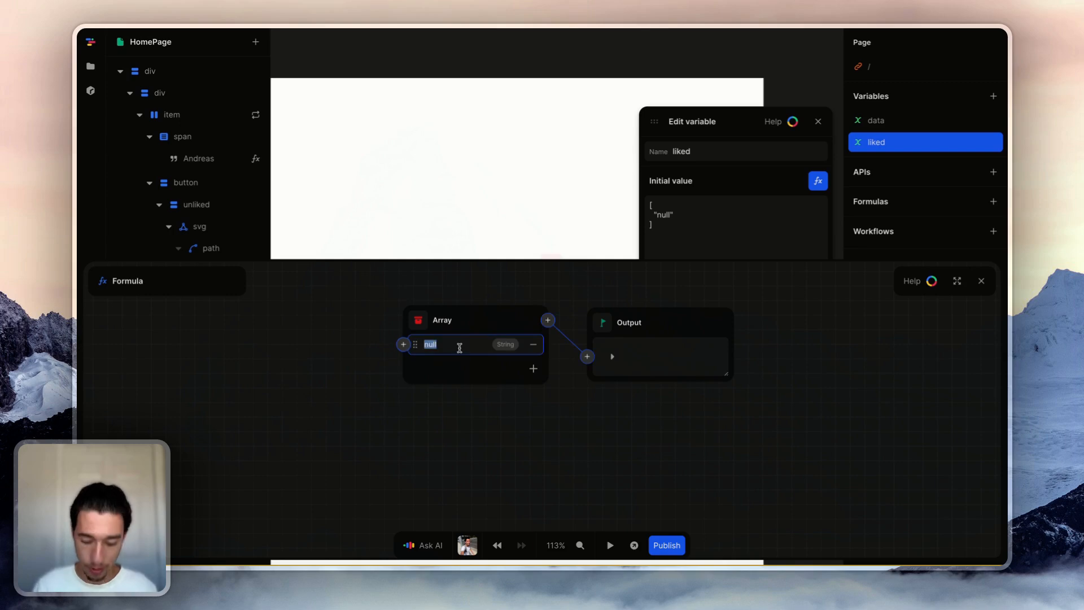
click(481, 384)
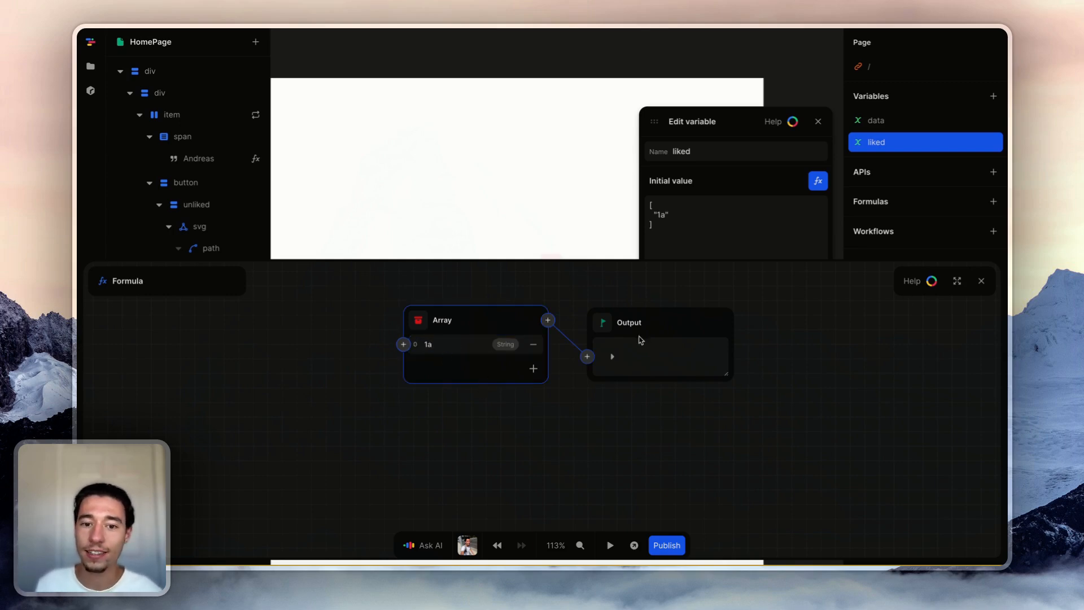
click(982, 280)
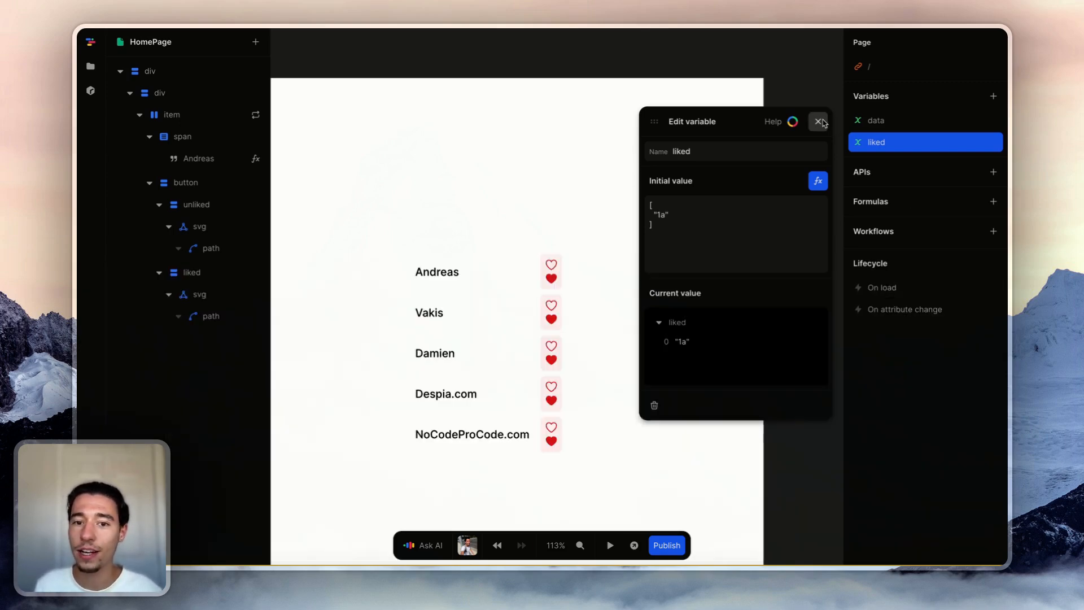
click(818, 122)
Open the Show formula of the unliked element that wraps the outline heart.
scroll(557, 265, up, 5)
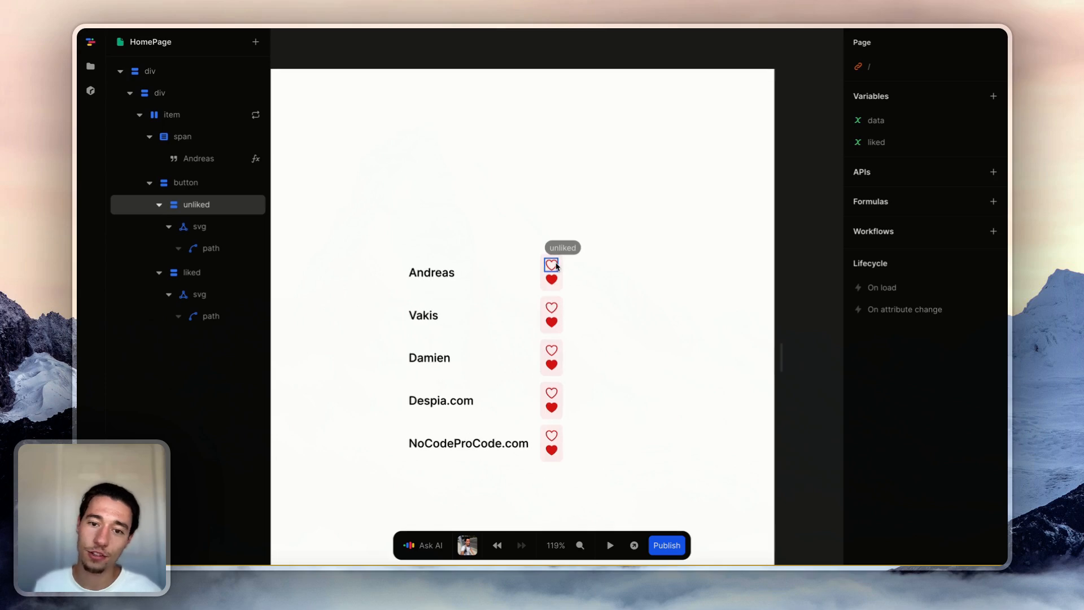
click(556, 267)
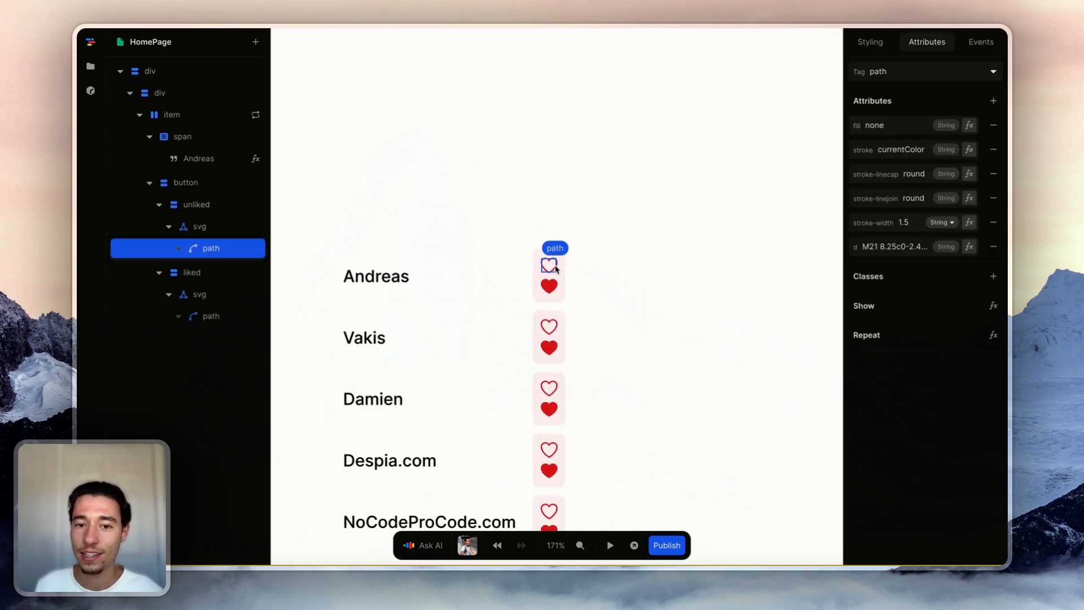
click(557, 259)
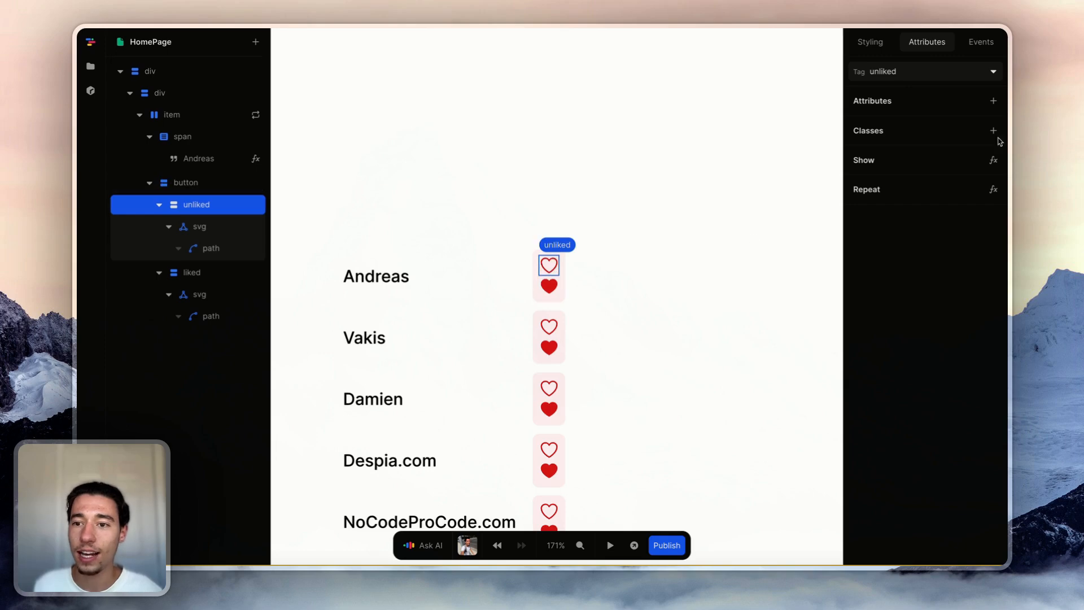
click(993, 159)
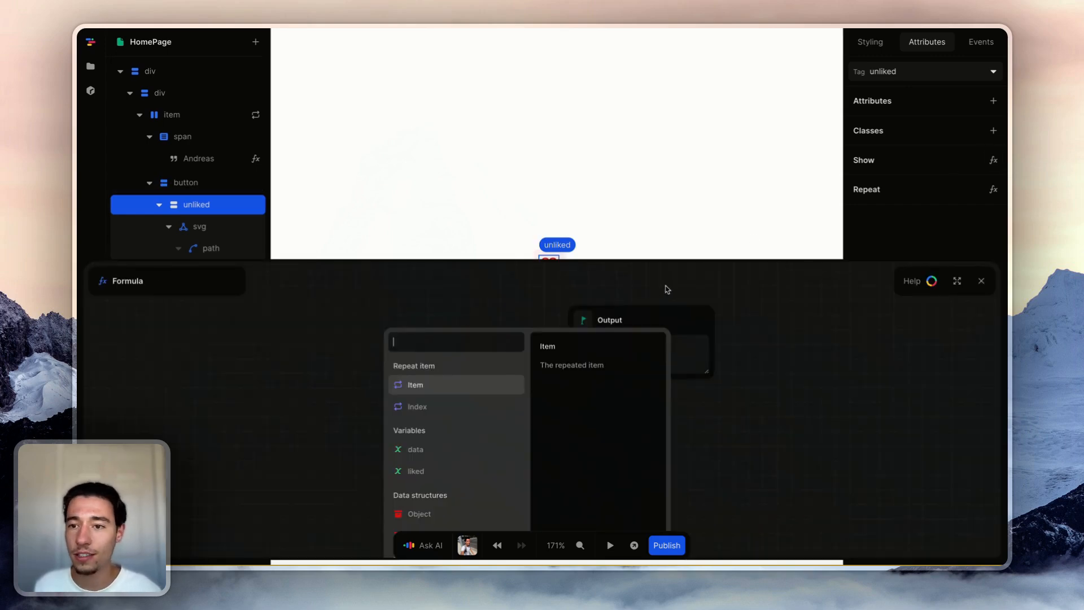
click(981, 280)
click(993, 161)
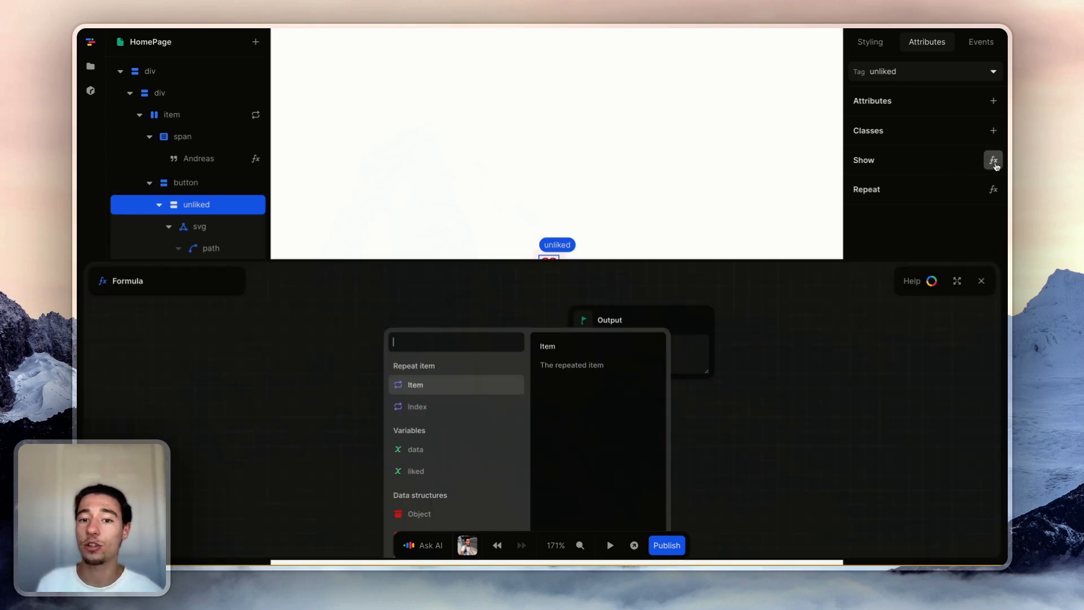
click(444, 389)
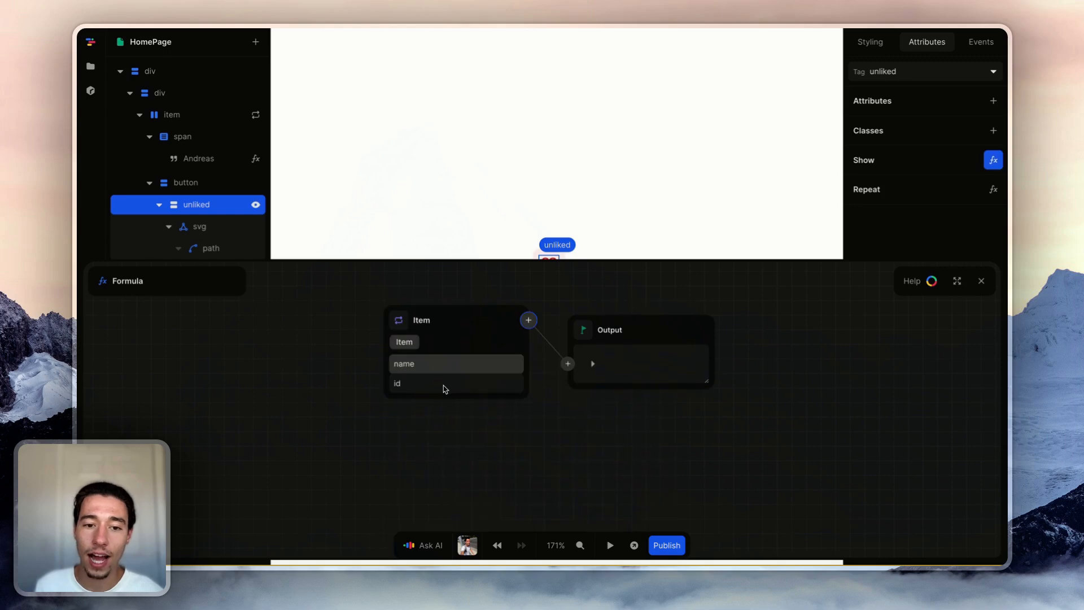
click(412, 387)
click(541, 327)
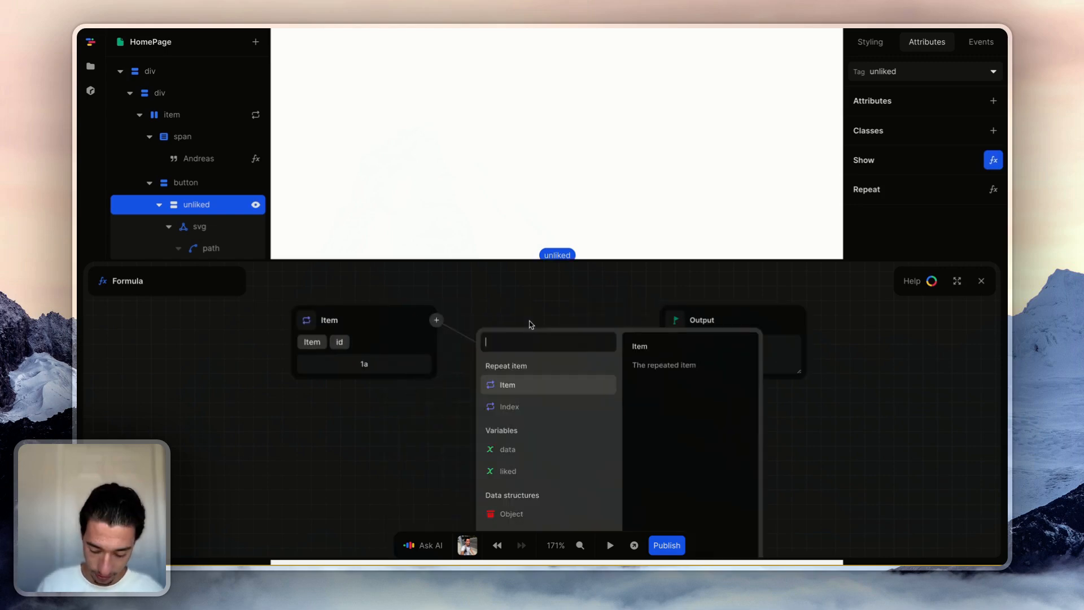
text(i)
key(BackSpace)
text(no)
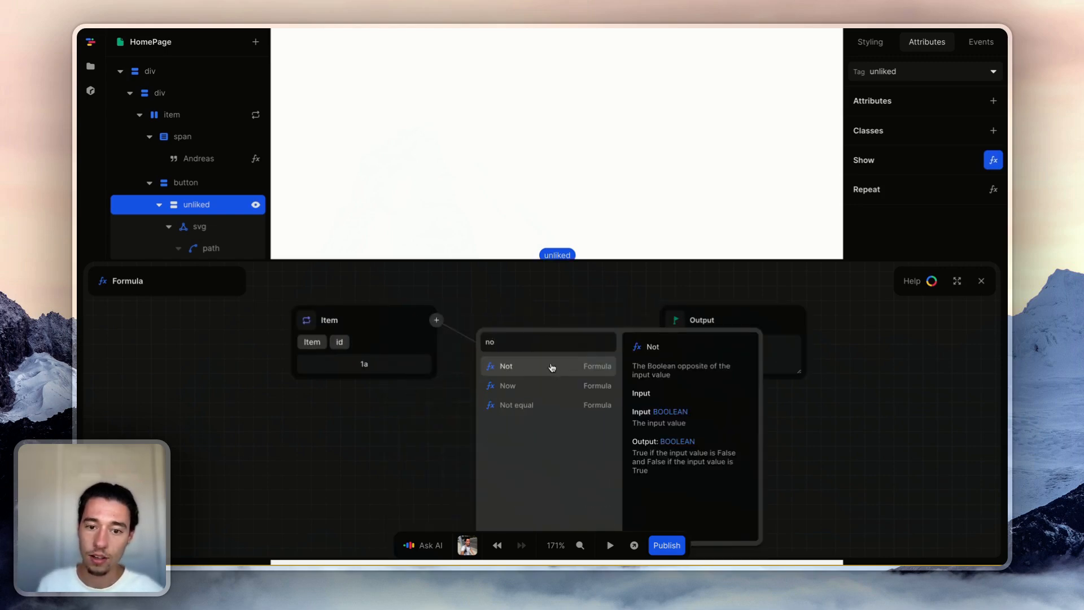
key(BackSpace)
key(BackSpace)
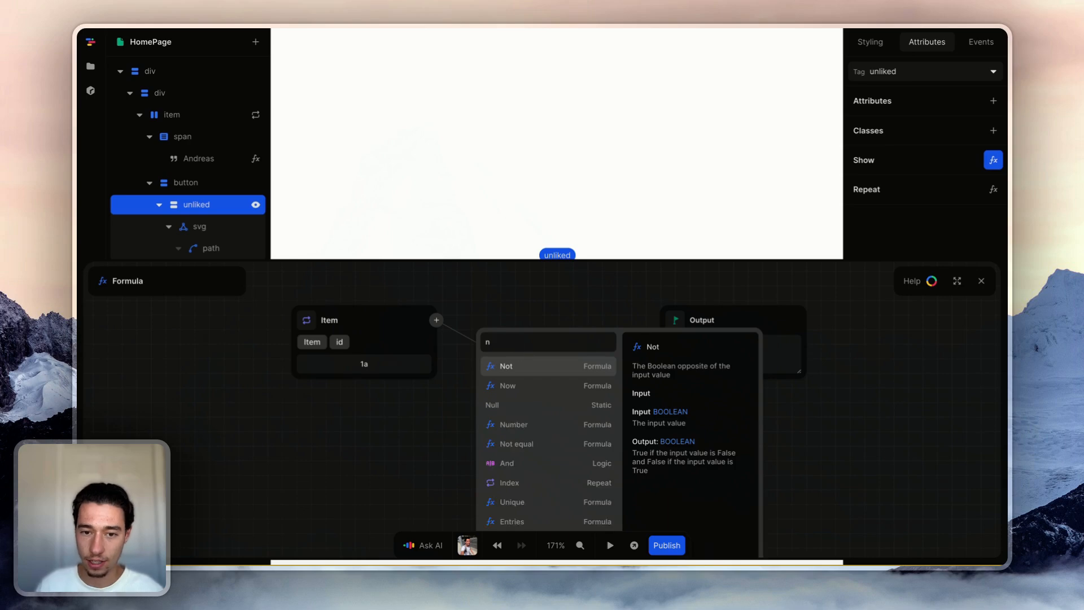
text(in)
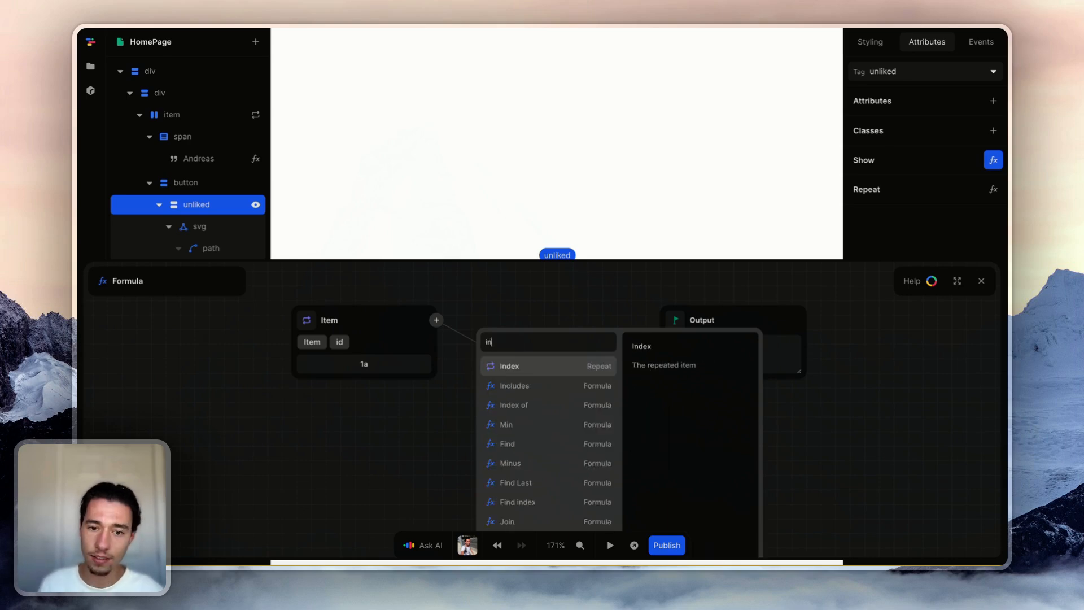
key(BackSpace)
key(BackSpace)
click(404, 420)
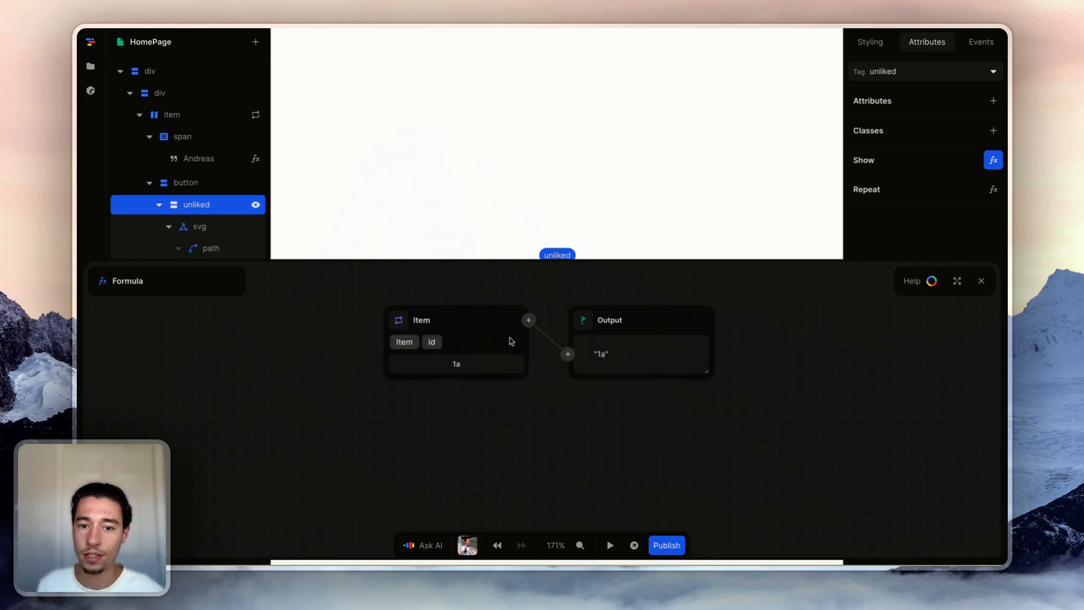
key(Delete)
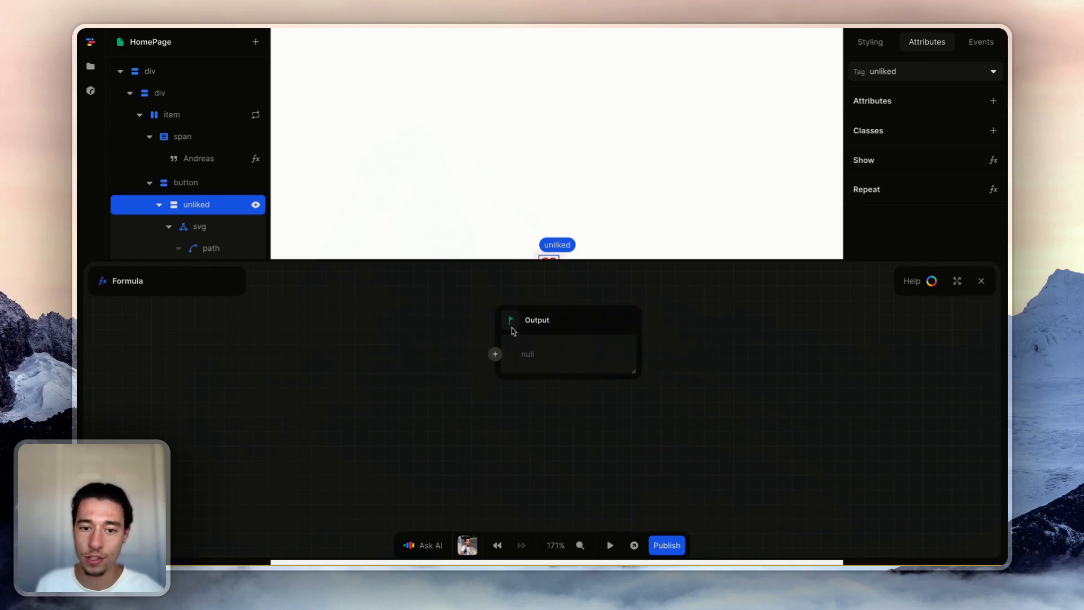
In the unliked element's Show formula, add an Includes check of the liked variable against the repeated item's id.
click(496, 354)
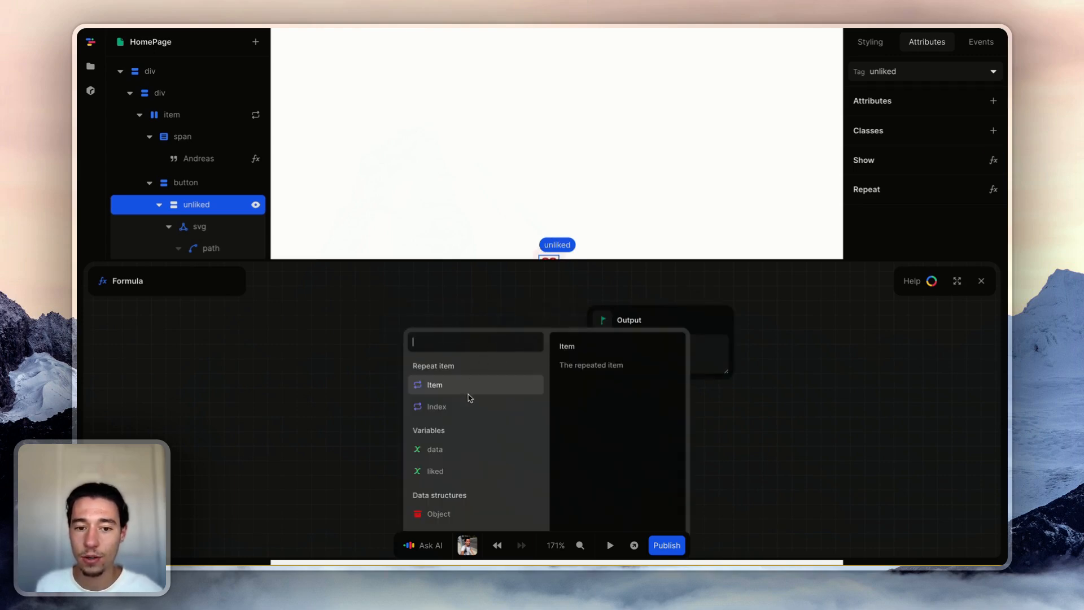
click(435, 471)
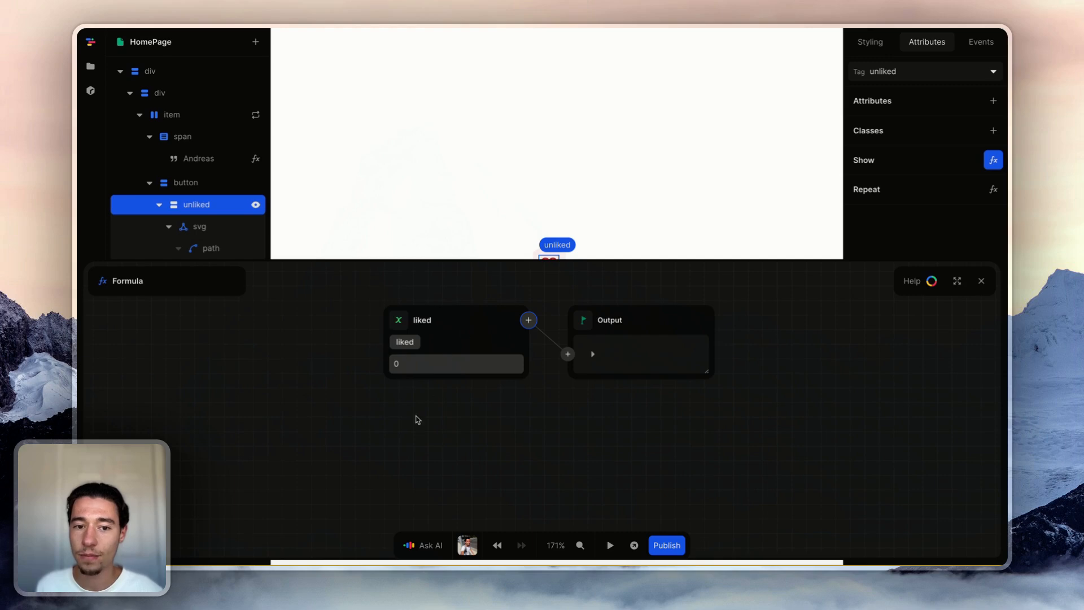
scroll(603, 185, down, 4)
scroll(681, 78, up, 2)
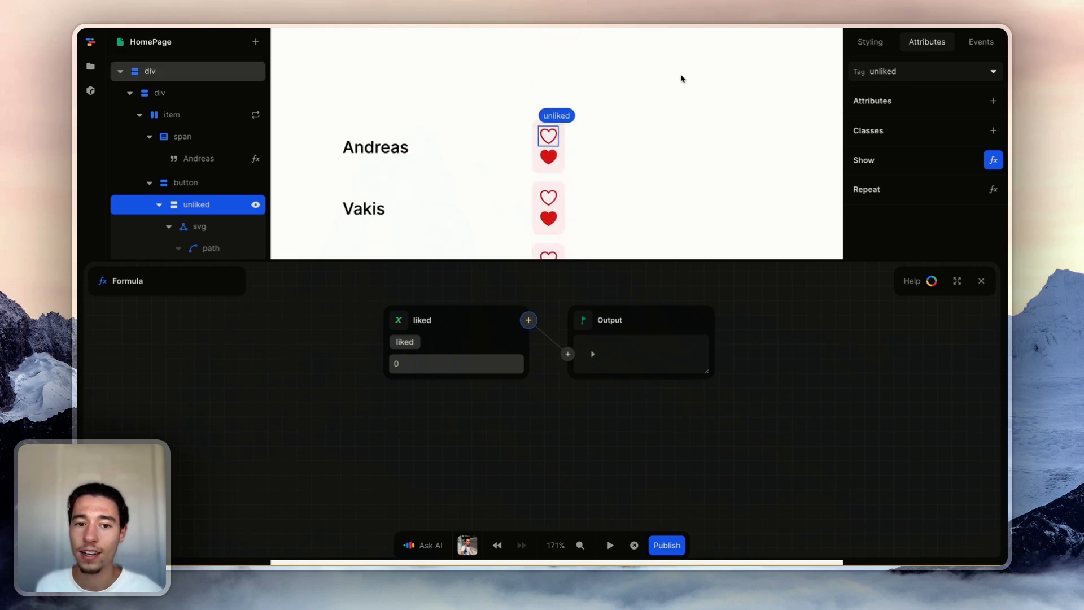
click(529, 320)
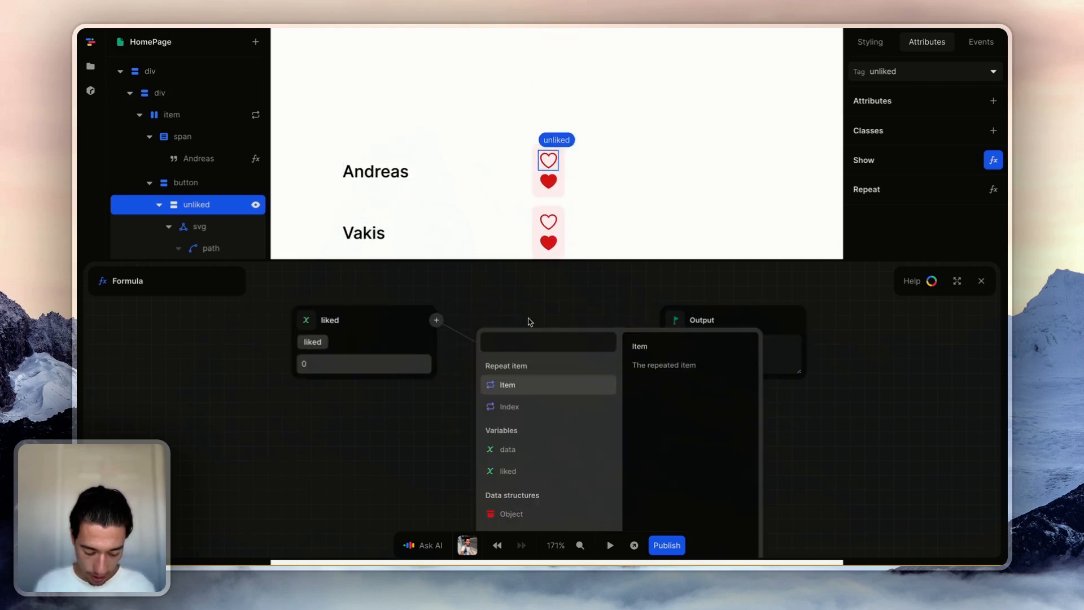
text(in)
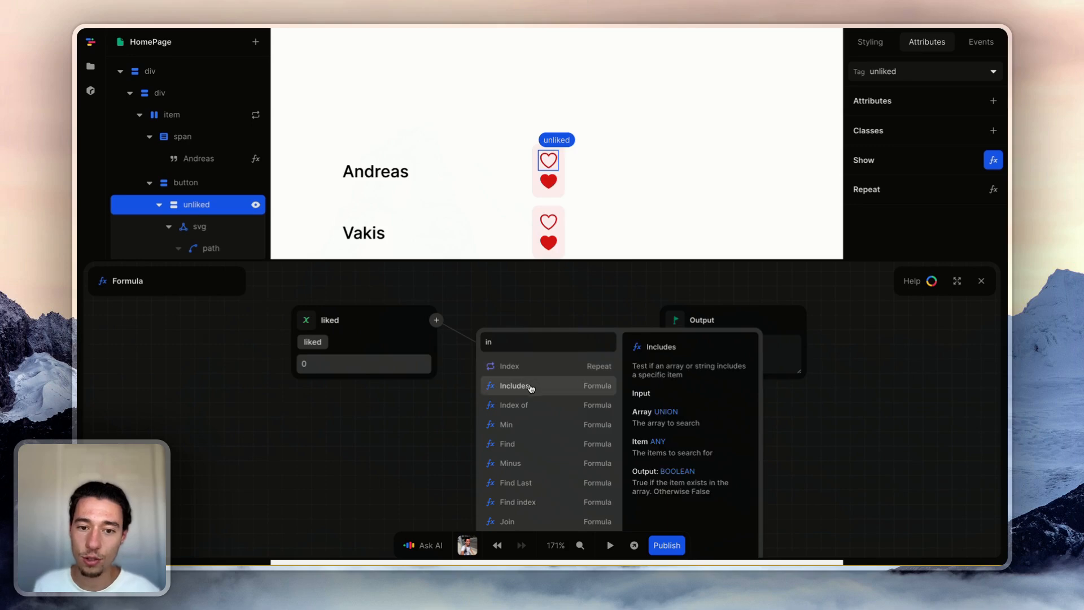
click(530, 387)
click(476, 376)
click(343, 456)
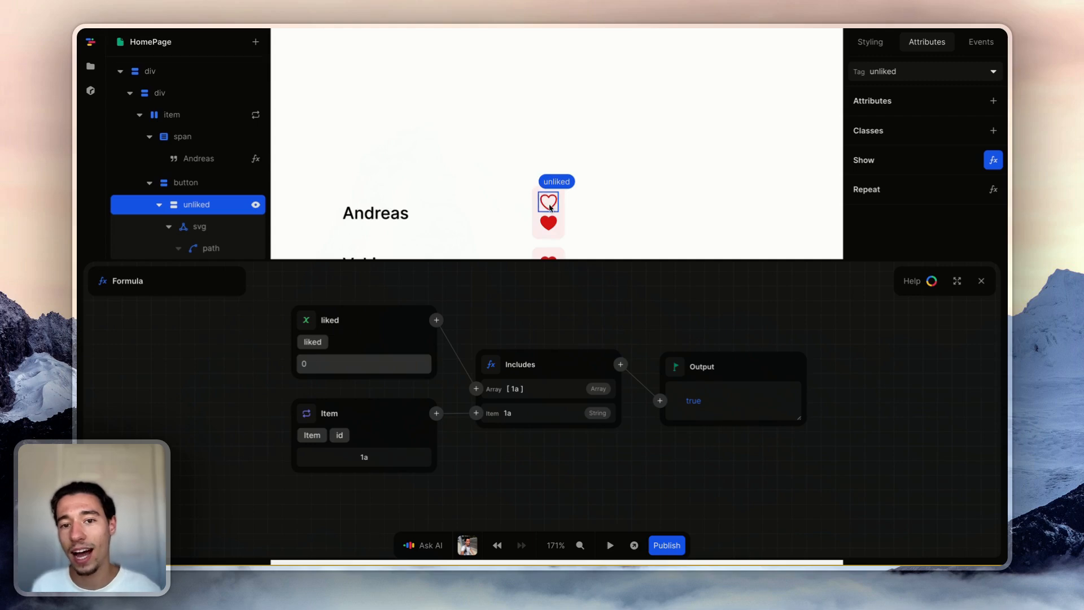
Negate the Includes result with a Not formula before the output and close the formula editor.
click(620, 364)
text(not)
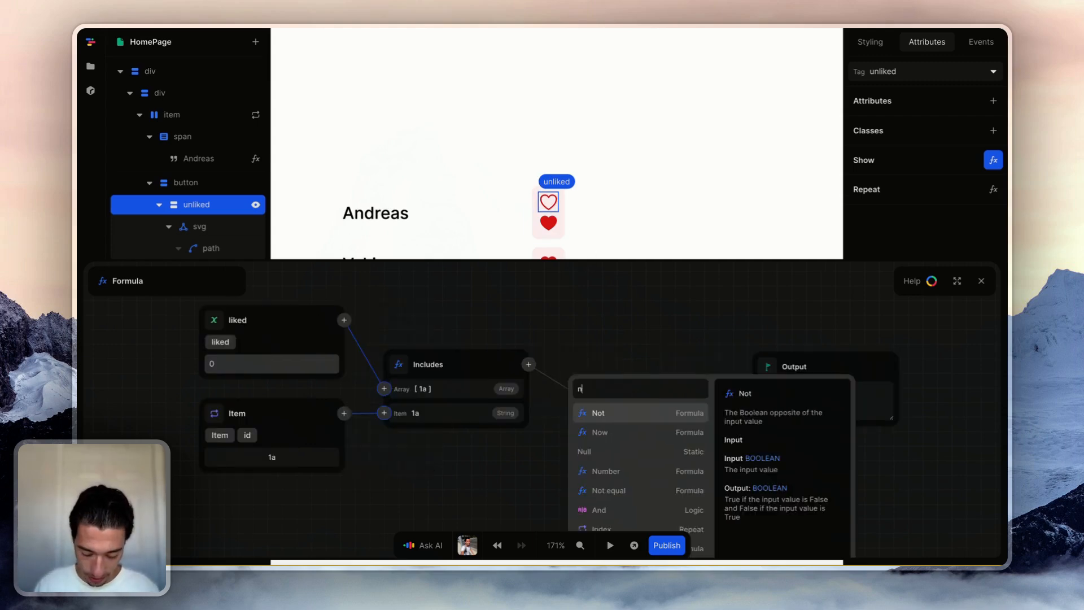
click(627, 414)
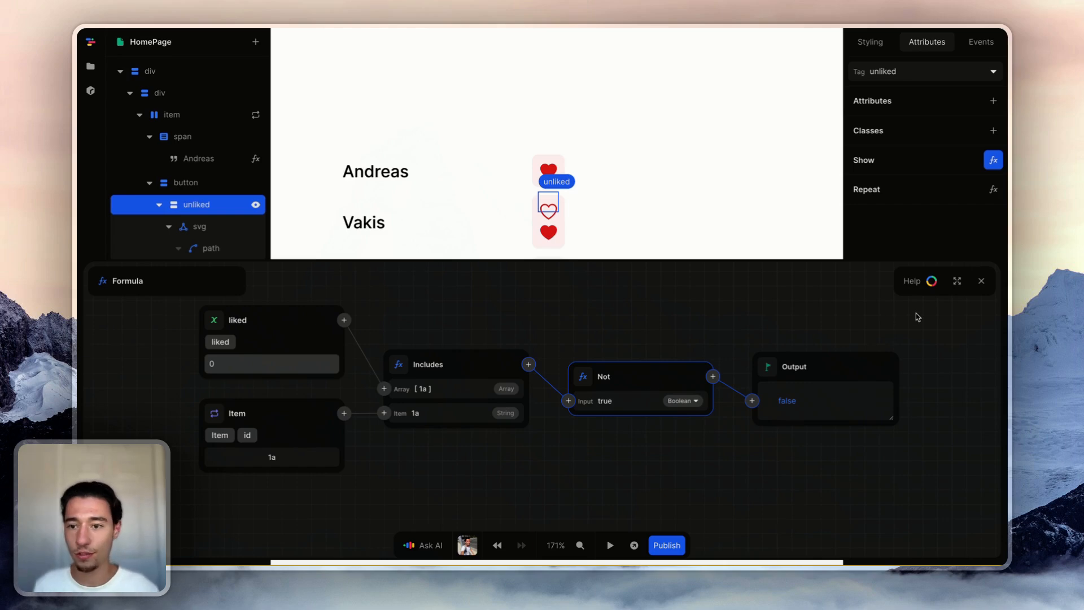
click(981, 280)
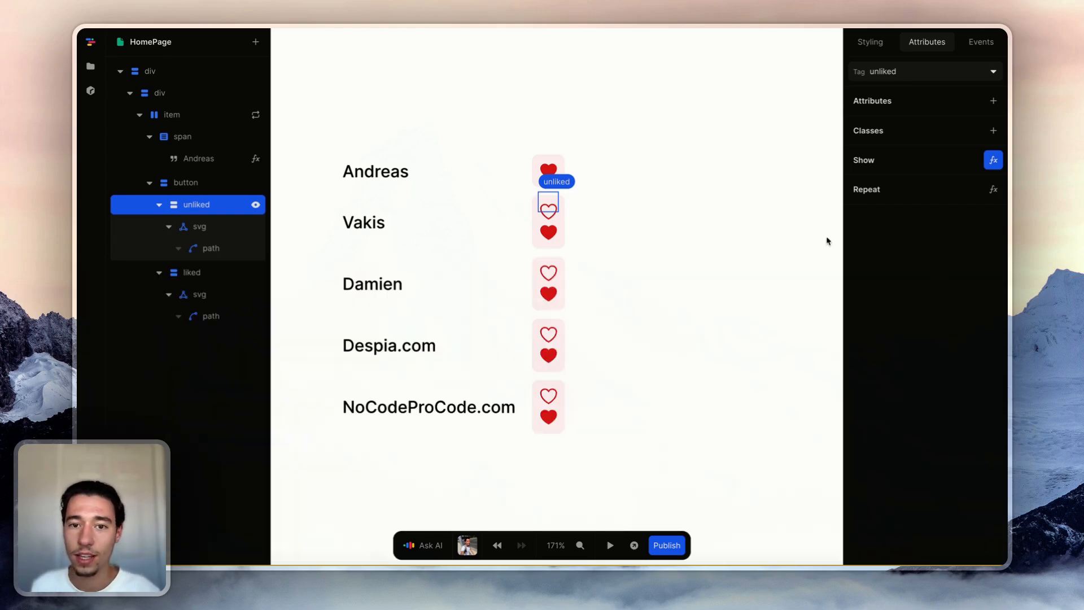
Give the liked element a Show formula using Includes to check whether the liked variable contains the repeated item's id.
click(551, 169)
click(192, 276)
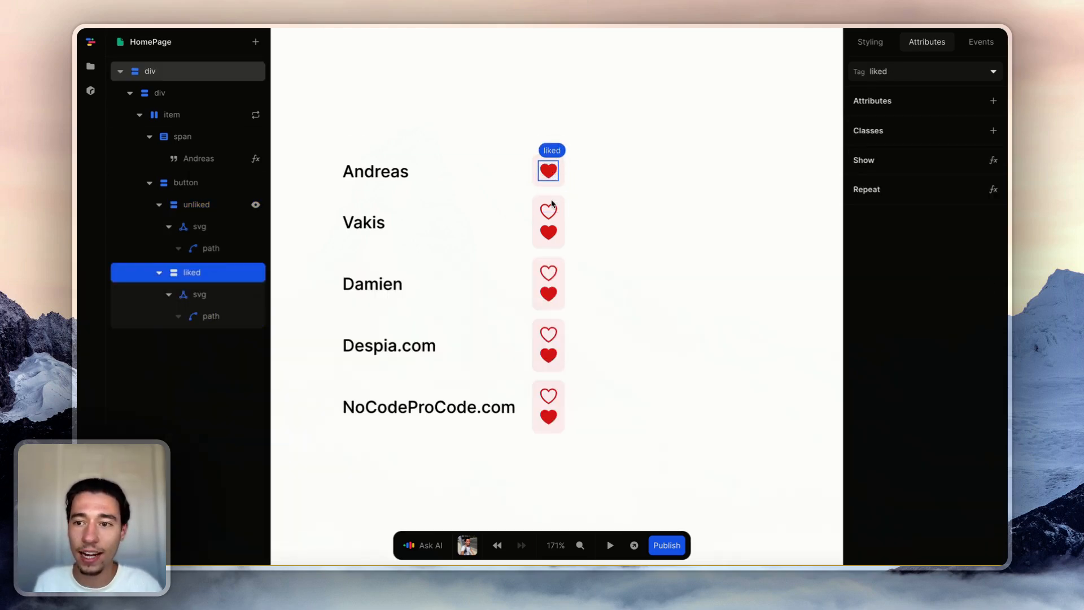
click(994, 160)
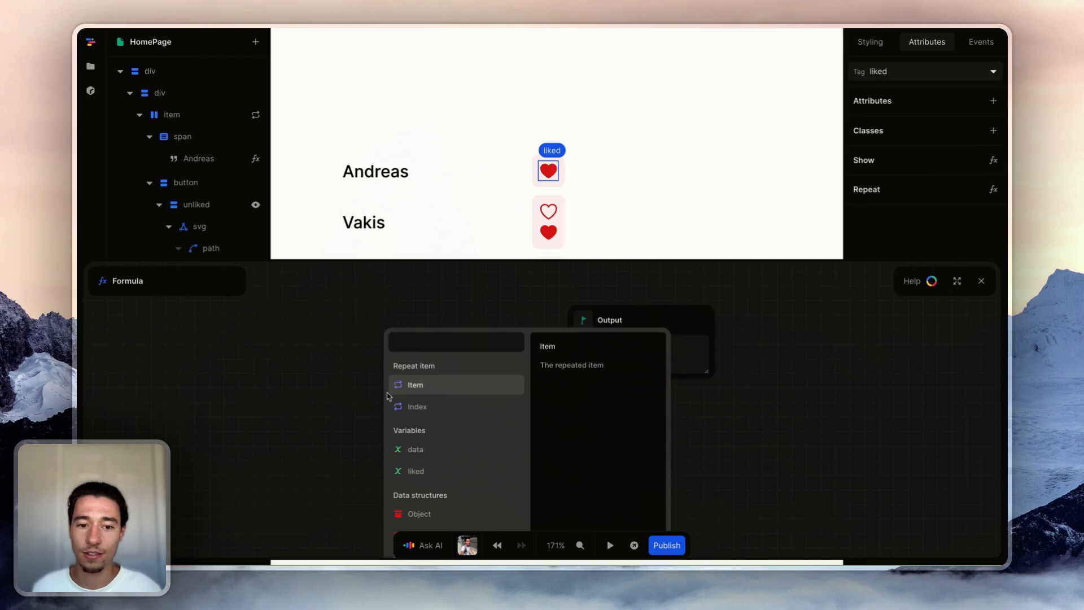
click(428, 475)
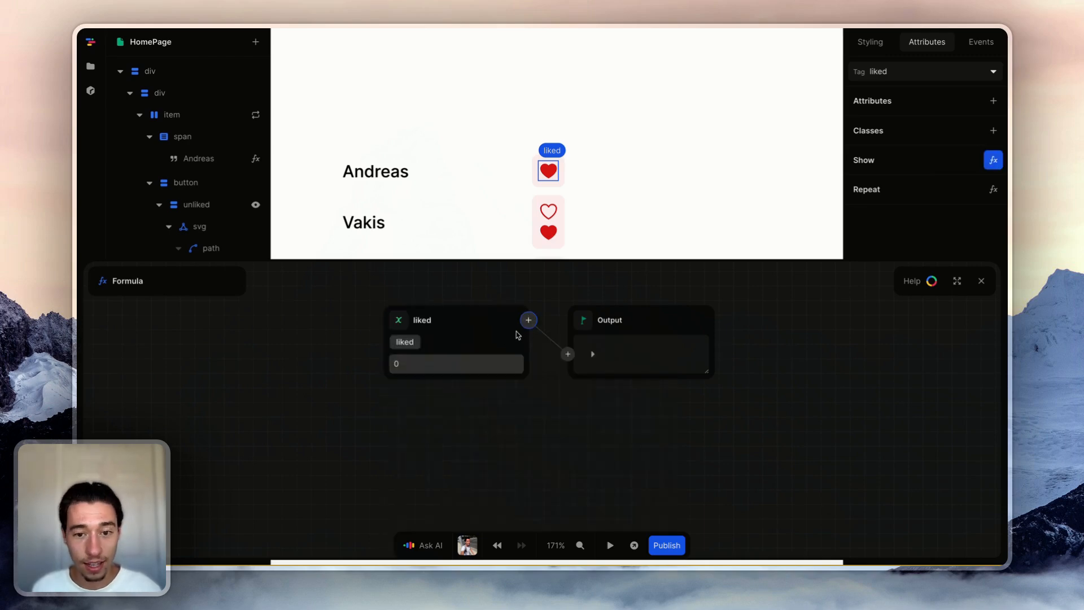
click(528, 320)
text(in)
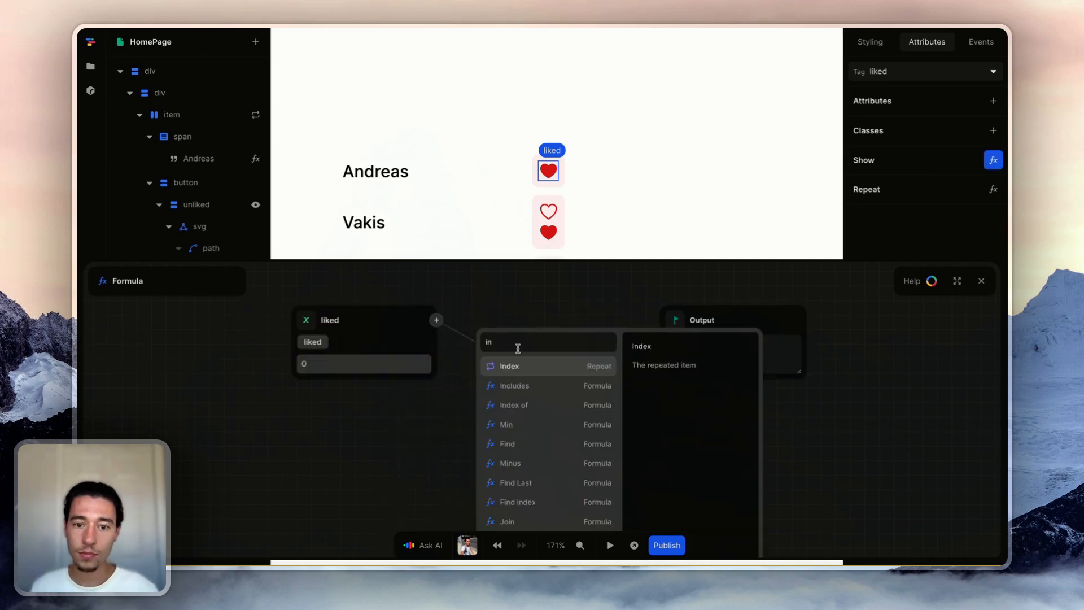
click(518, 388)
click(475, 376)
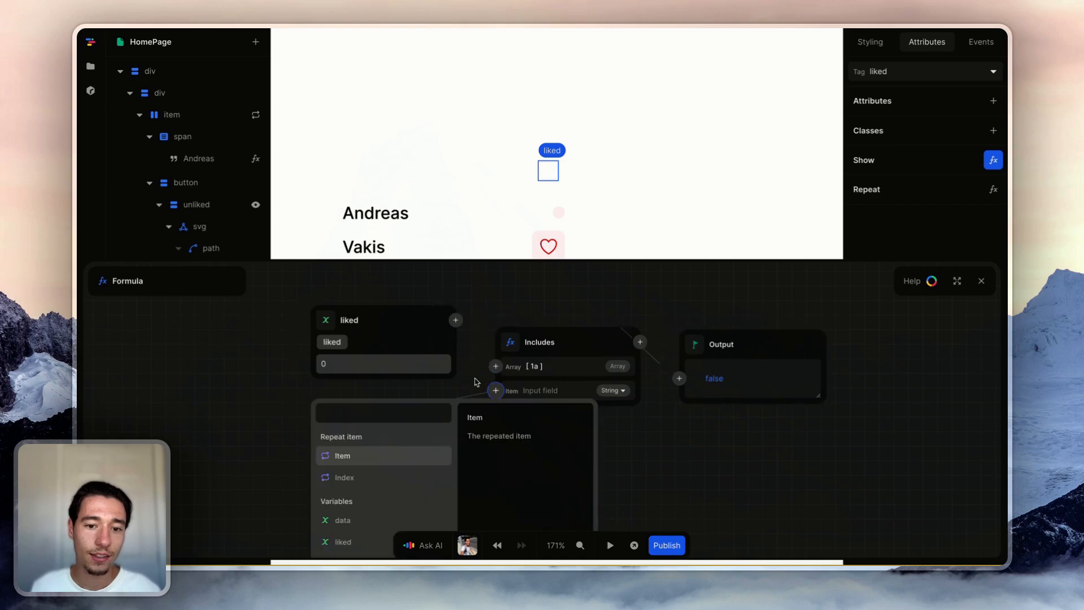
click(373, 453)
click(338, 477)
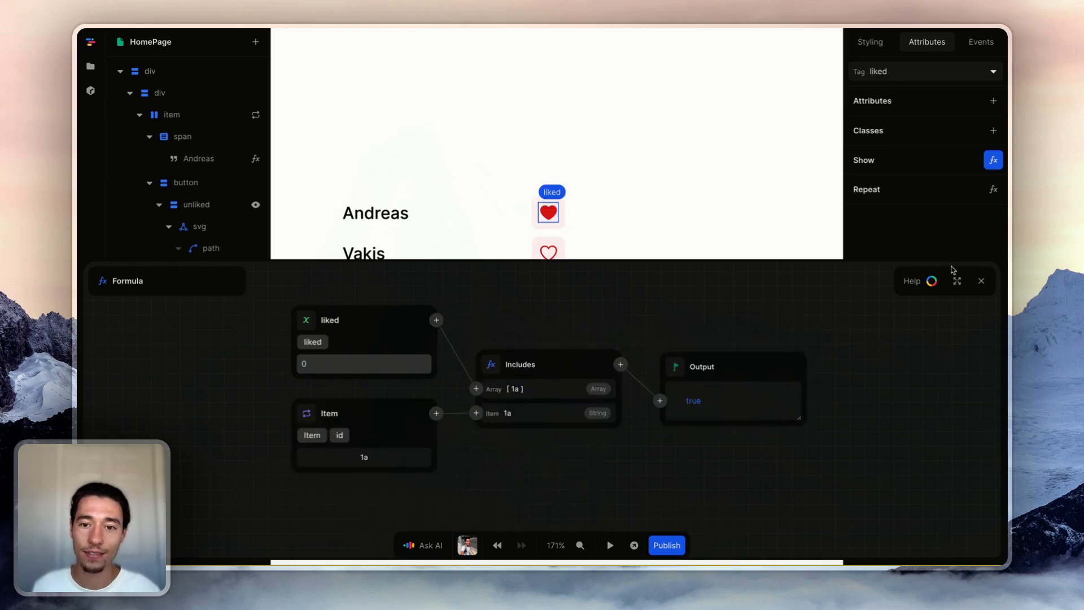
click(981, 280)
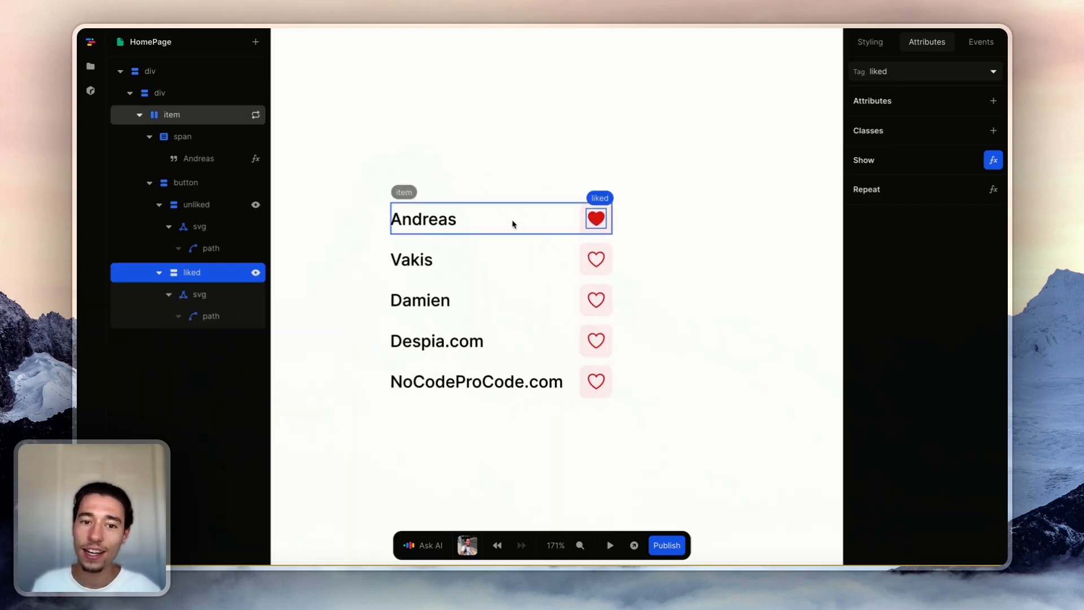
Add the string 2b as a second entry to the Array formula of the liked variable's initial value.
click(514, 225)
scroll(592, 230, down, 3)
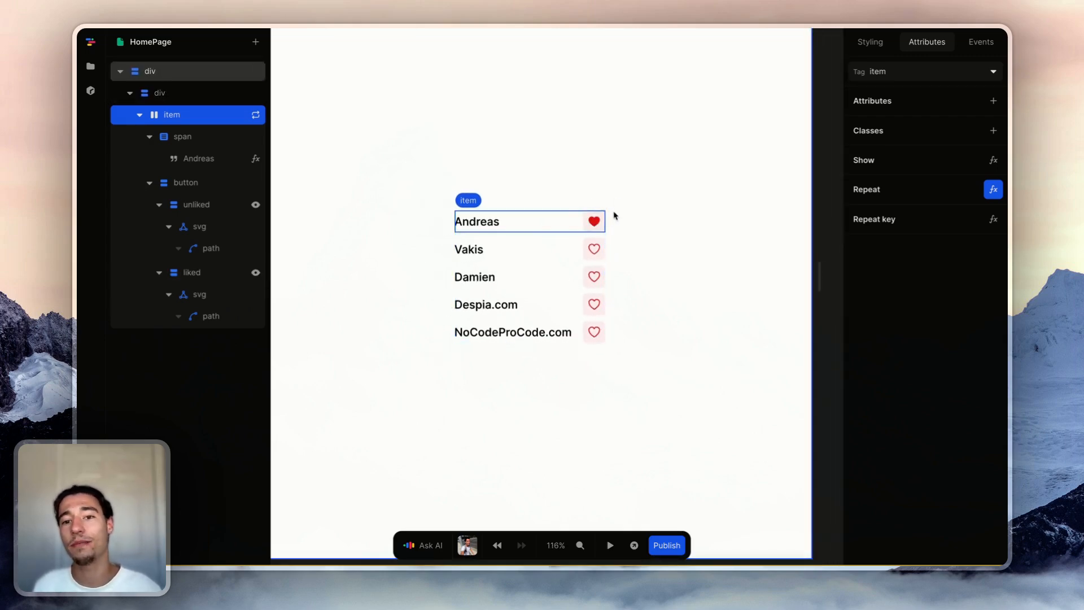
key(Escape)
click(867, 141)
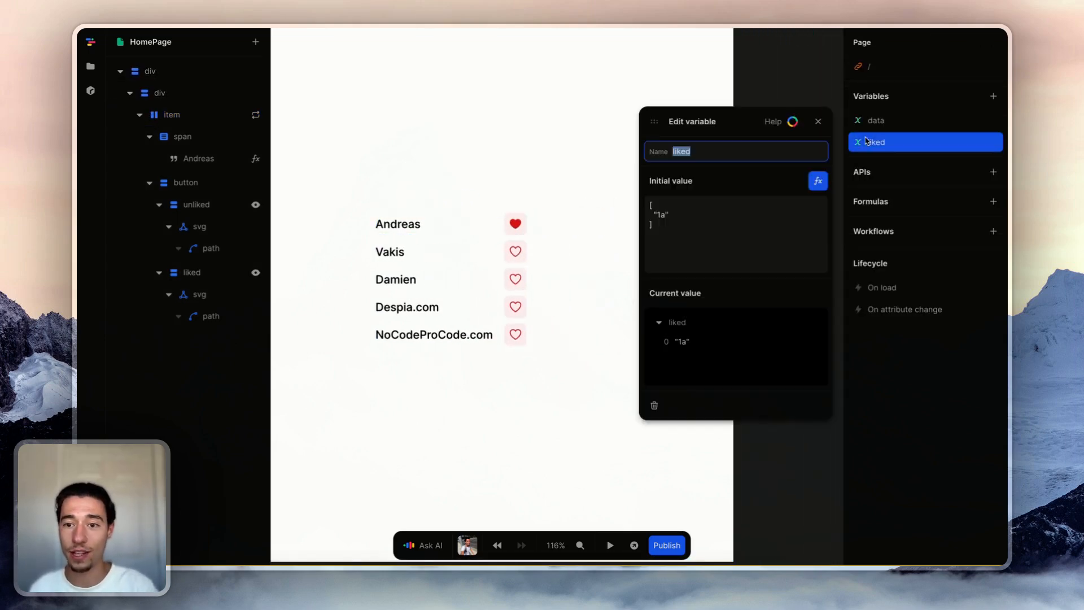
click(721, 235)
click(817, 181)
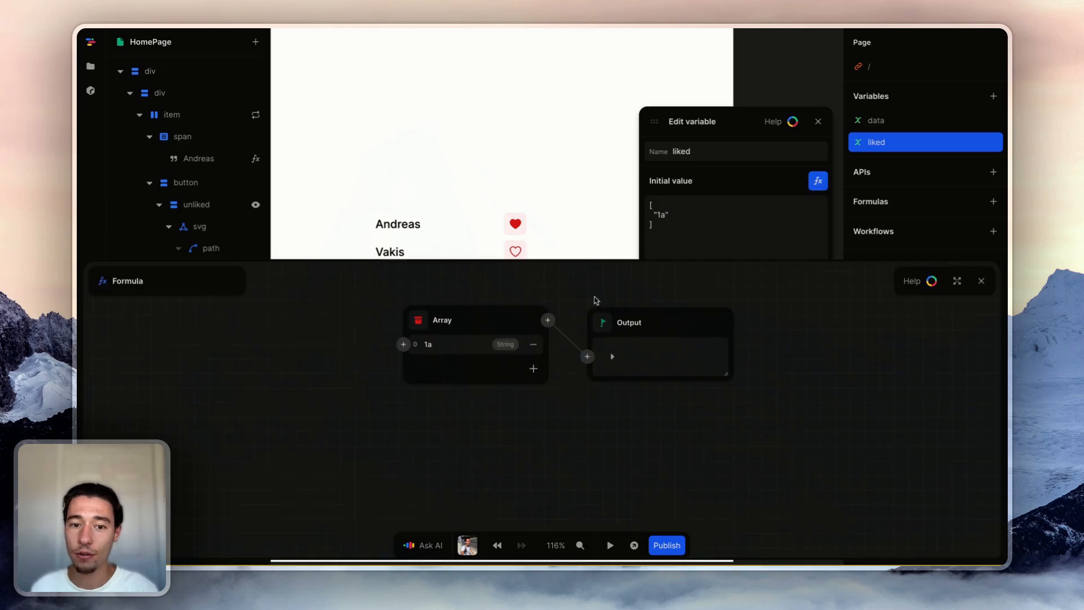
click(534, 365)
click(463, 369)
key(BackSpace)
key(BackSpace)
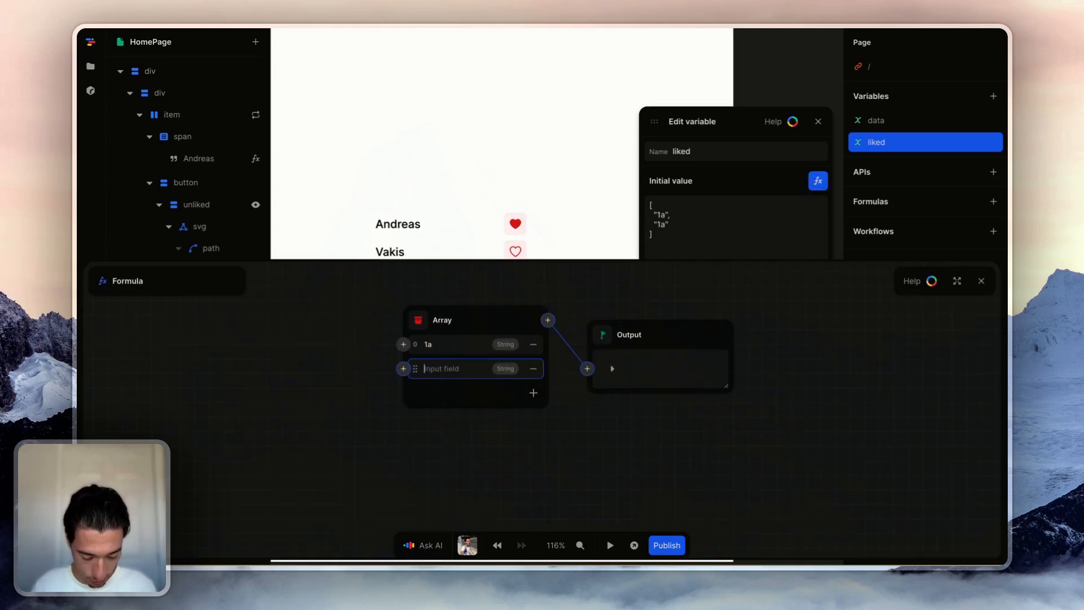
text(2b)
click(576, 300)
scroll(532, 226, down, 1)
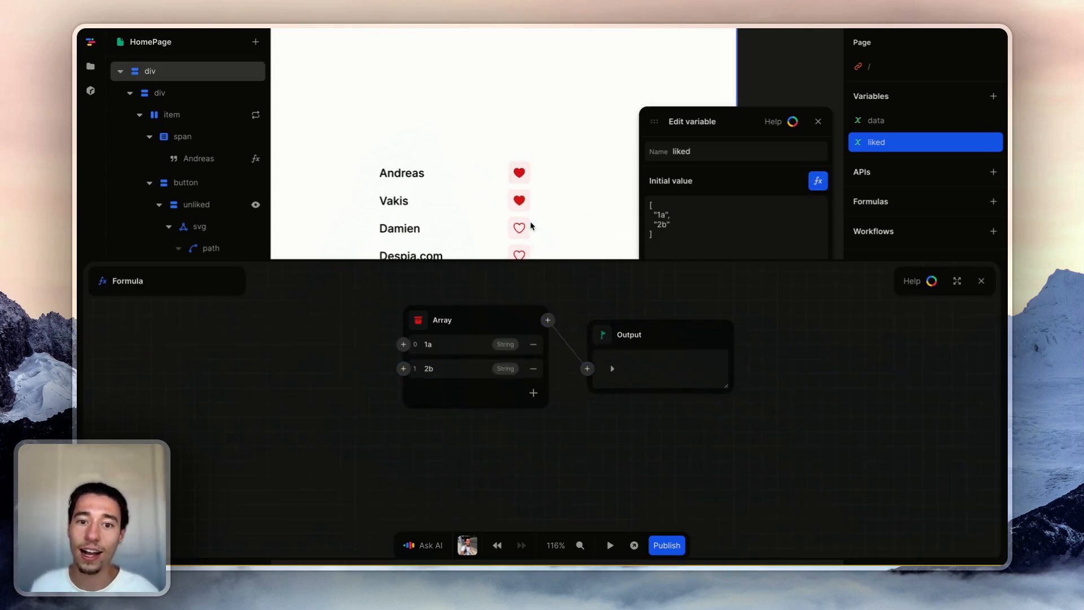
click(981, 281)
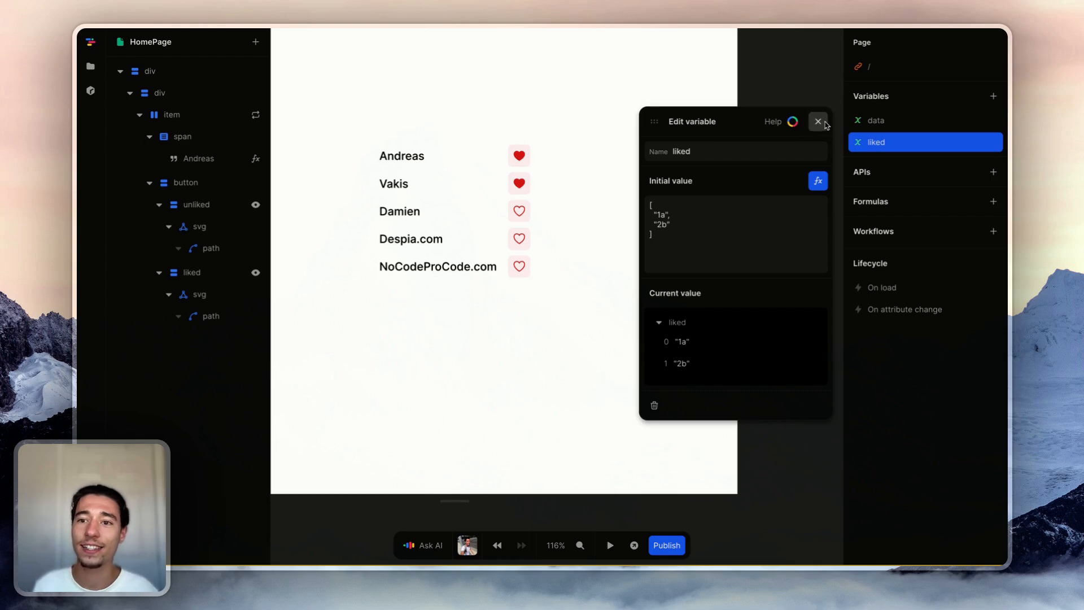
click(818, 121)
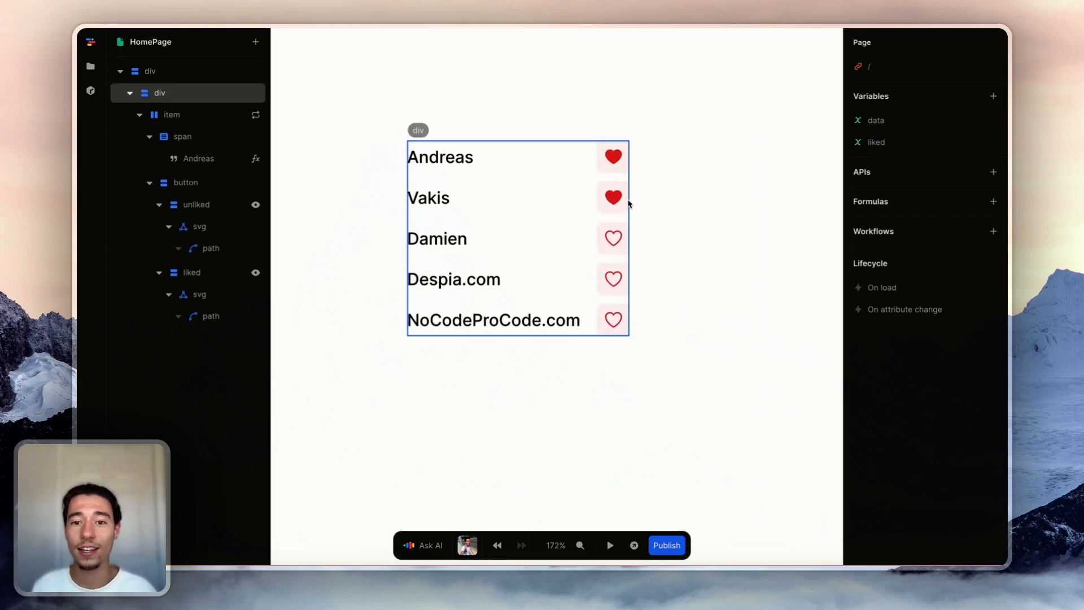
Add a click event to the heart button with an action that sets the liked variable.
click(612, 162)
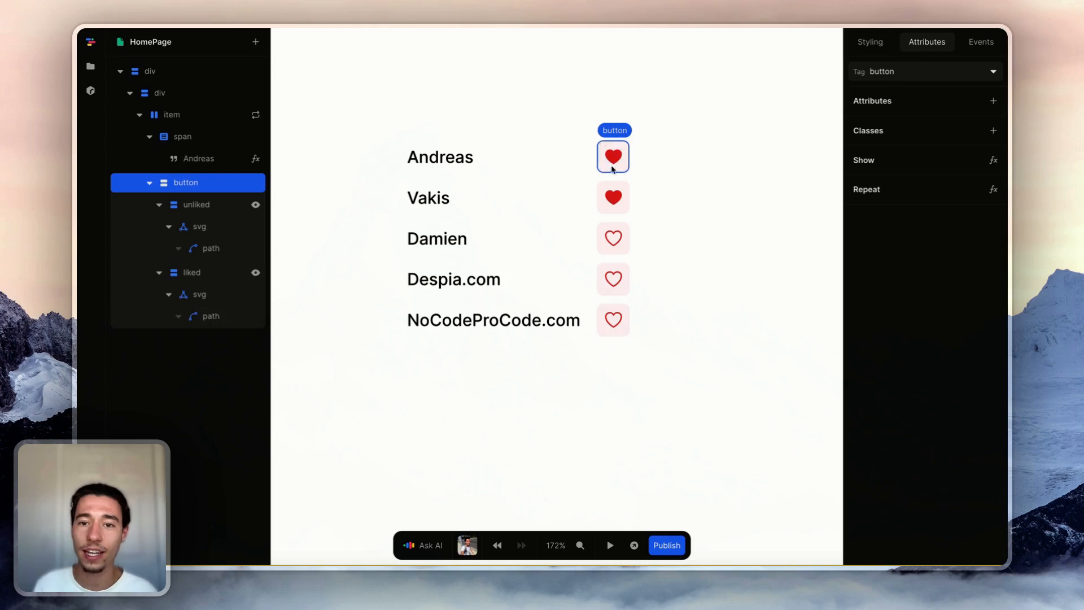
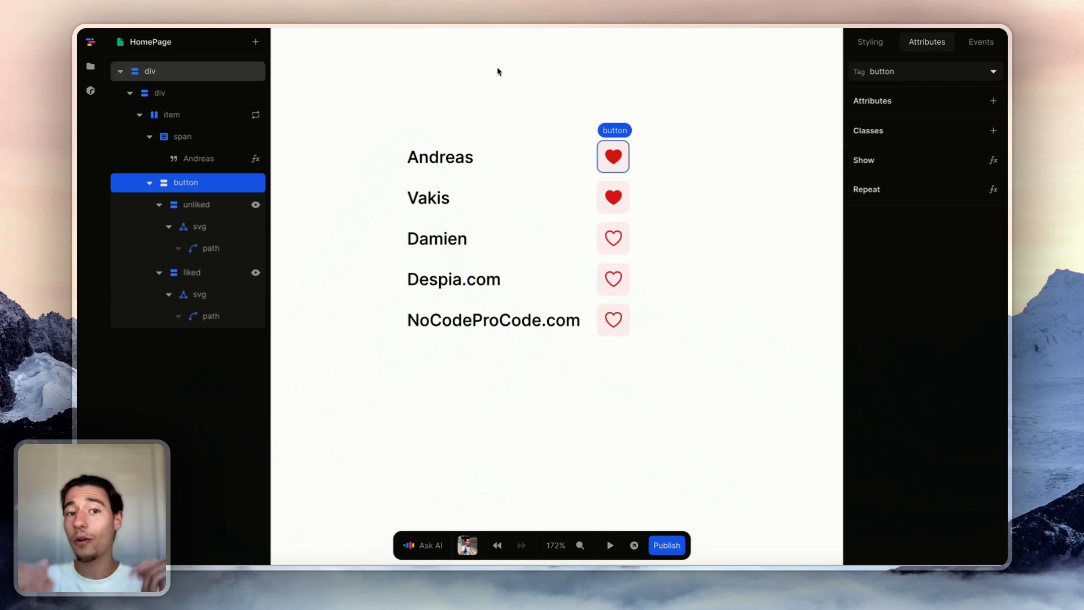
click(984, 42)
click(909, 93)
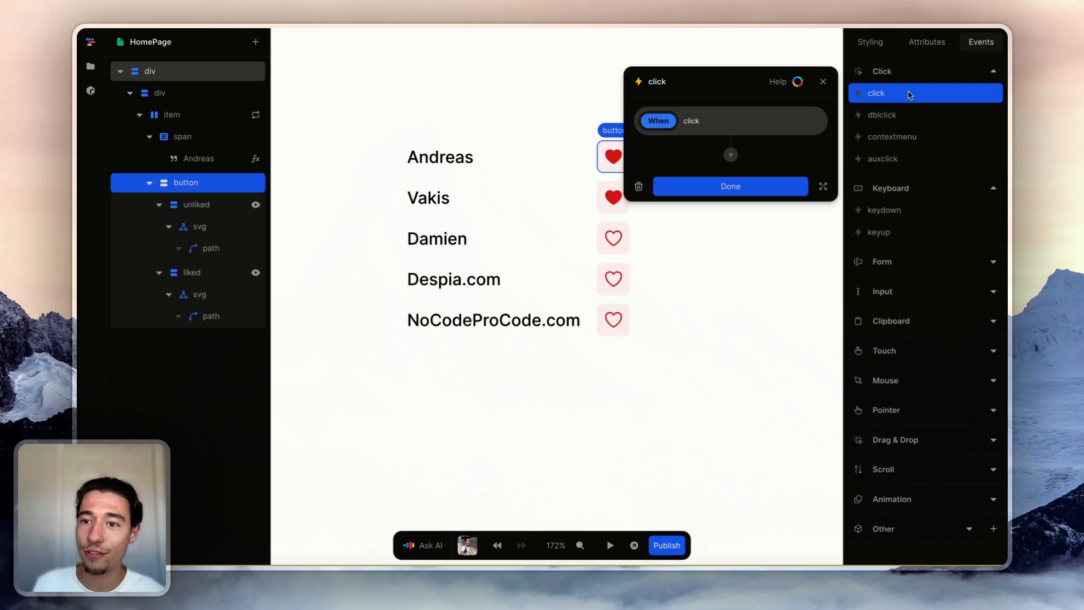
click(730, 156)
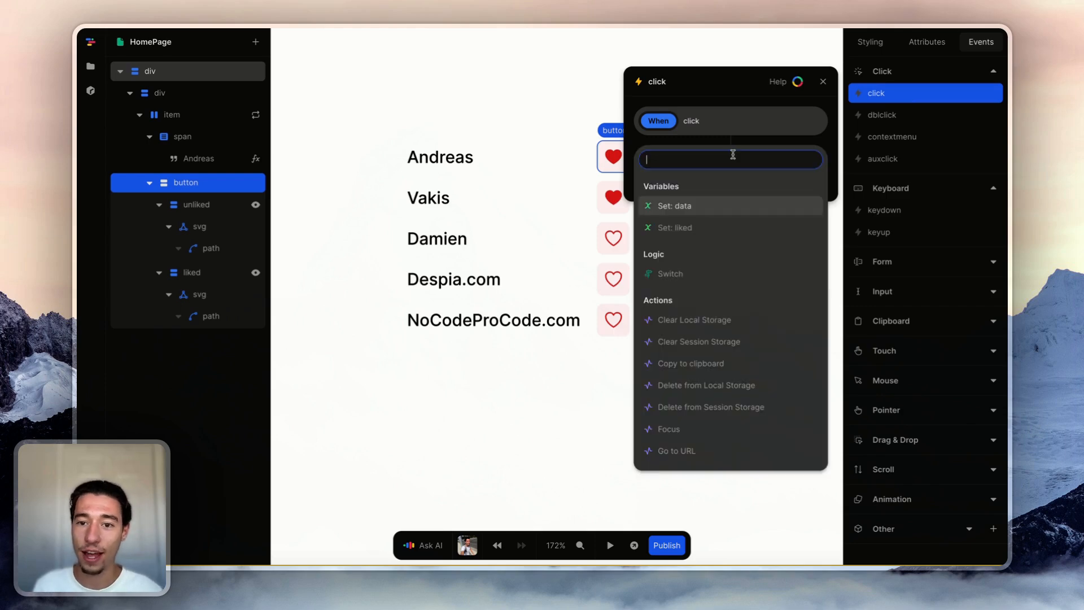
click(700, 226)
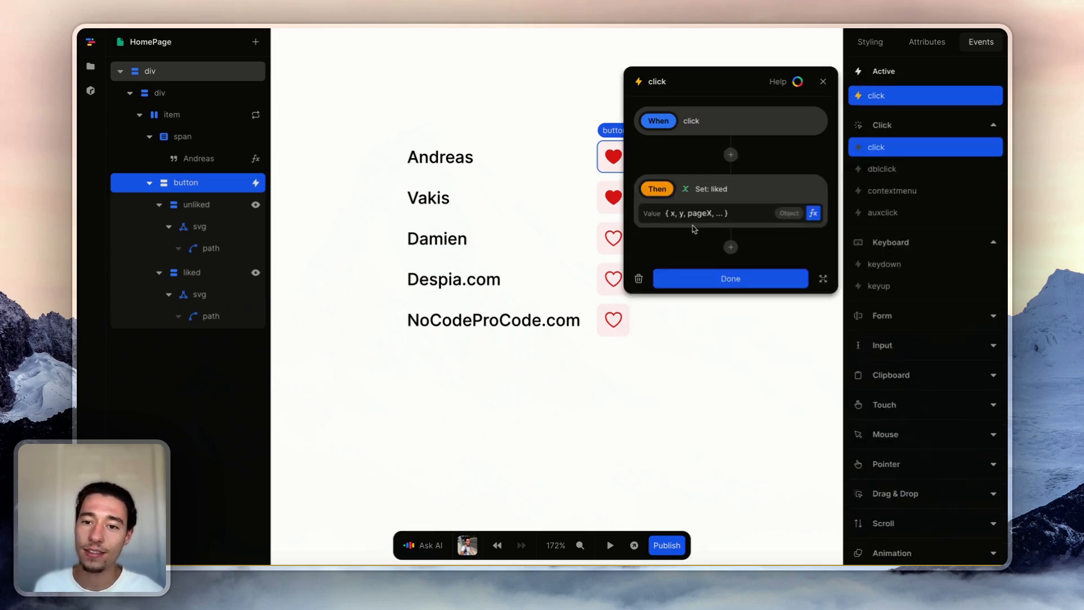
Build the Set: liked value formula with an Includes check of the liked variable against the repeated item's id.
click(813, 213)
click(399, 320)
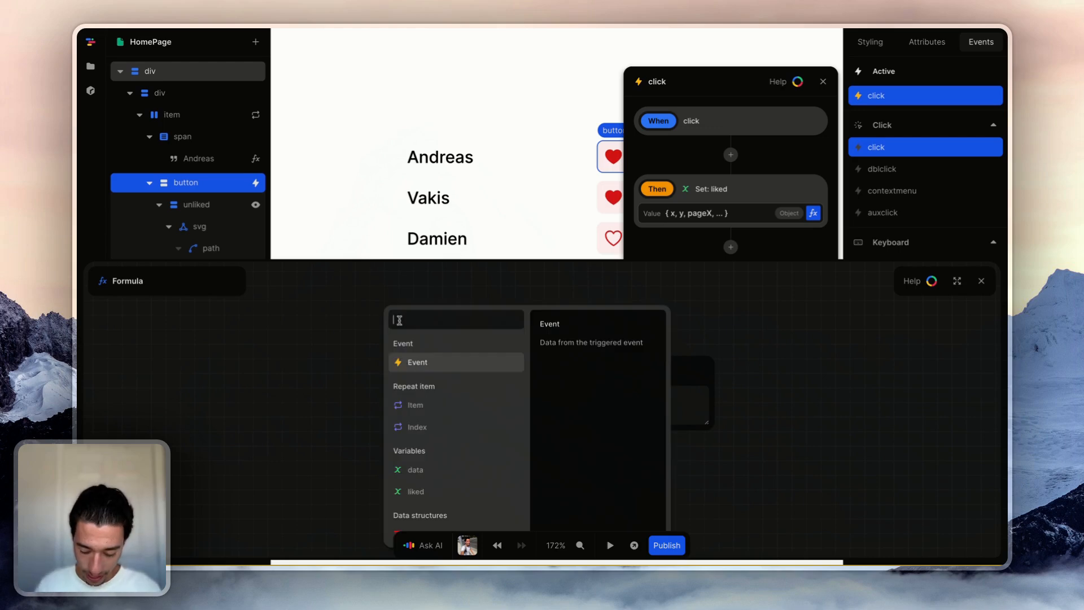
text(lik)
click(422, 344)
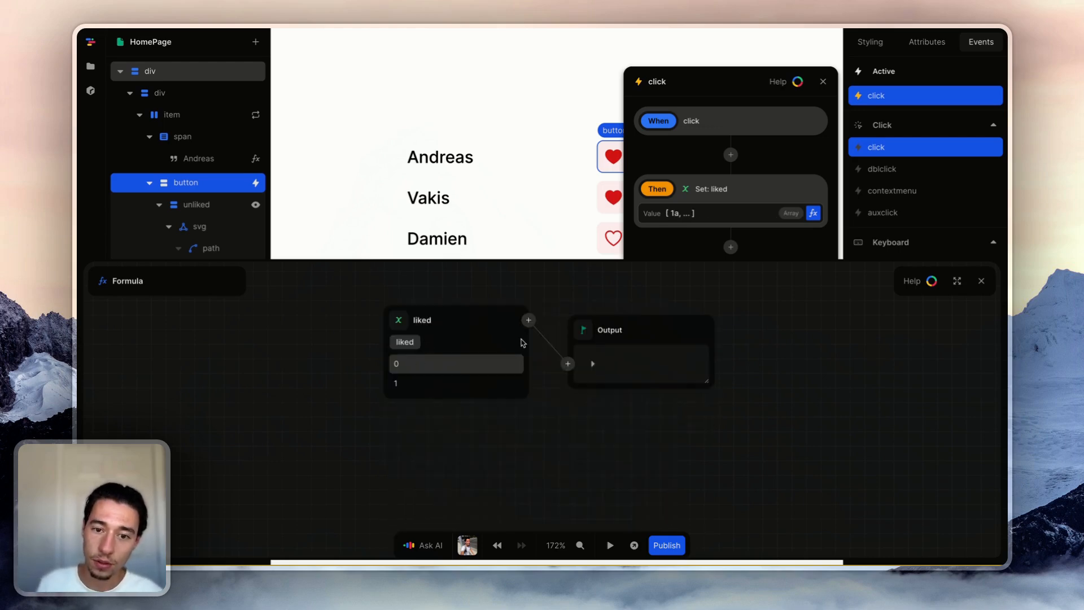
click(529, 319)
text(in)
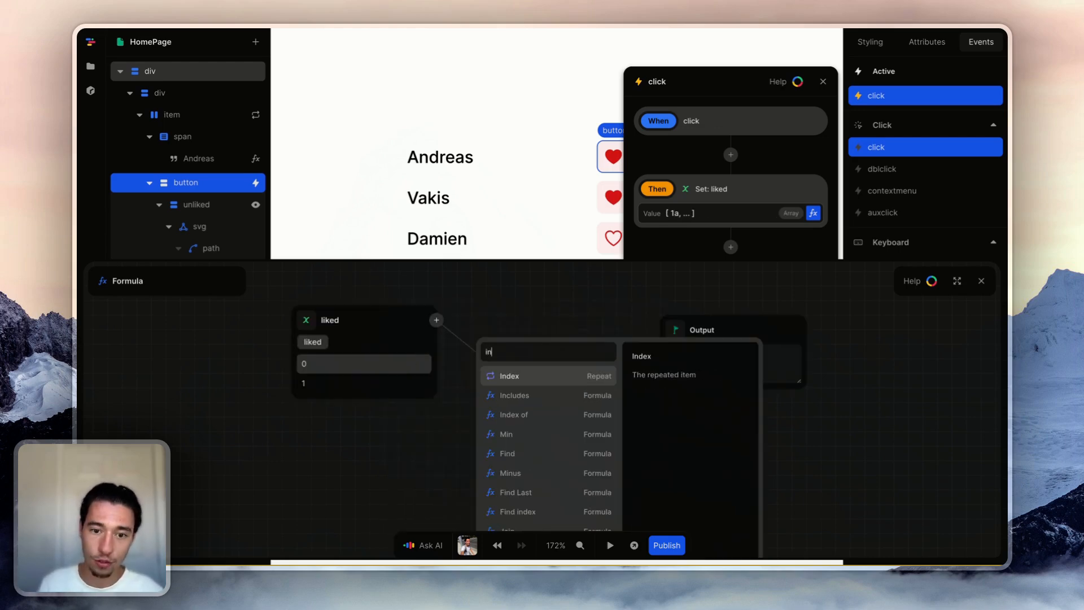
click(530, 395)
click(476, 386)
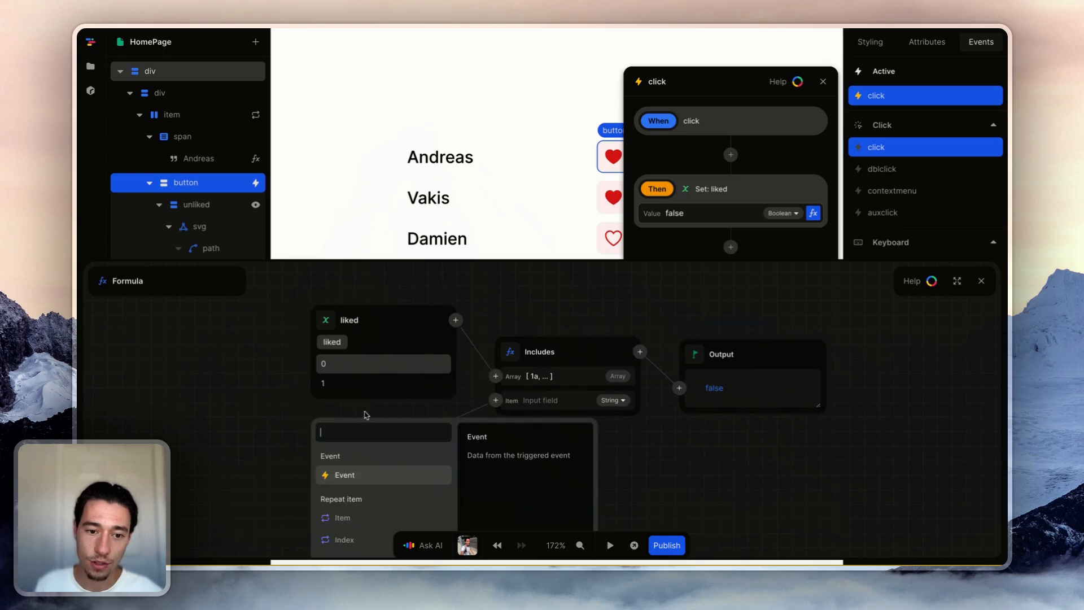
click(343, 518)
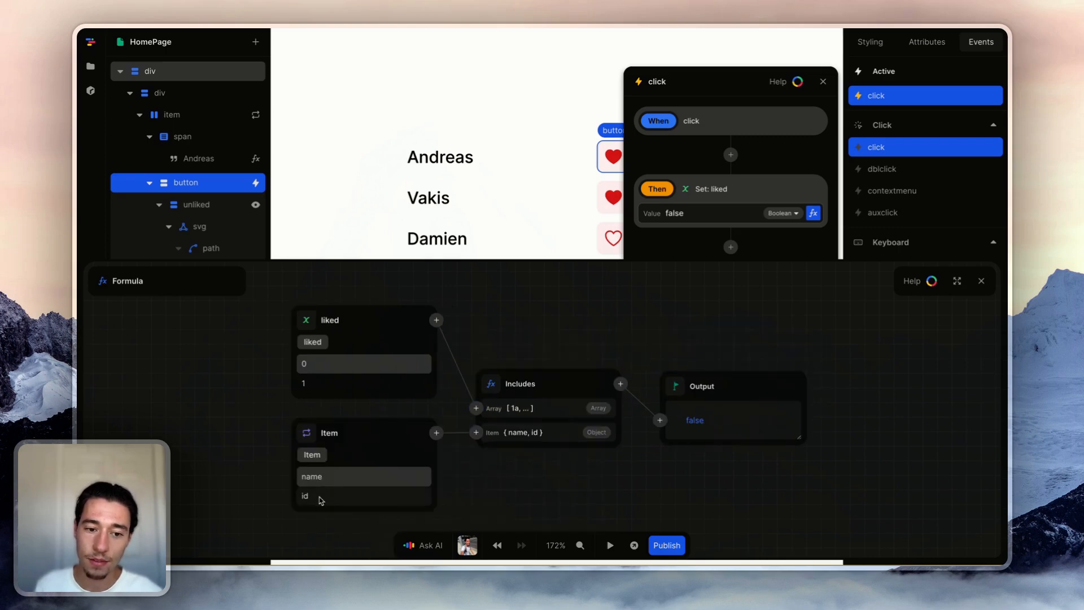
click(370, 491)
scroll(478, 489, right, 1)
click(567, 352)
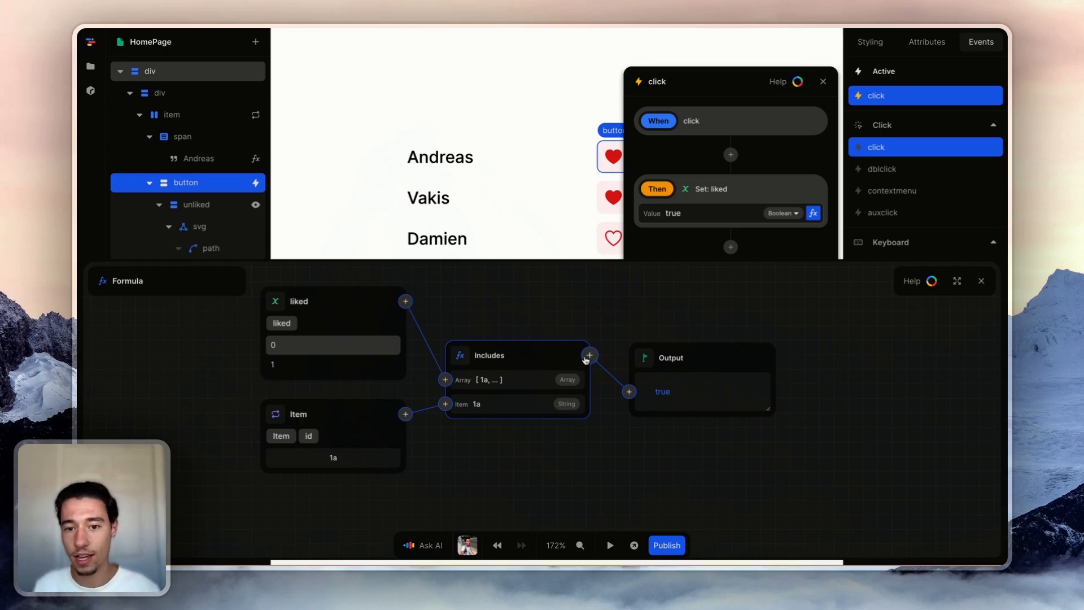
Insert an If formula between the Includes check and the output, with the Includes result as its condition.
click(589, 356)
text(if)
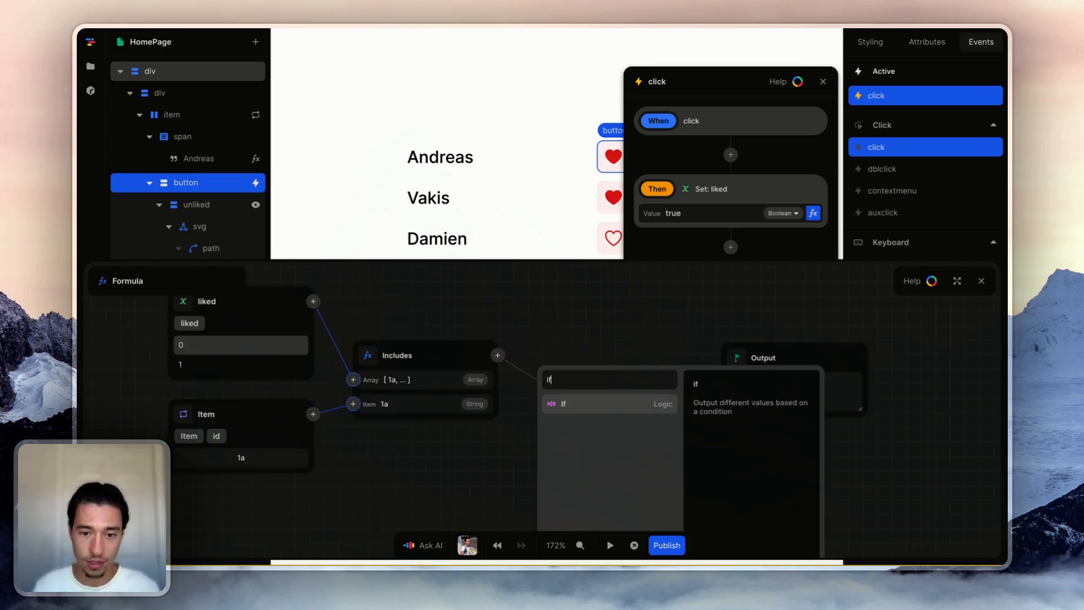
click(582, 407)
click(537, 367)
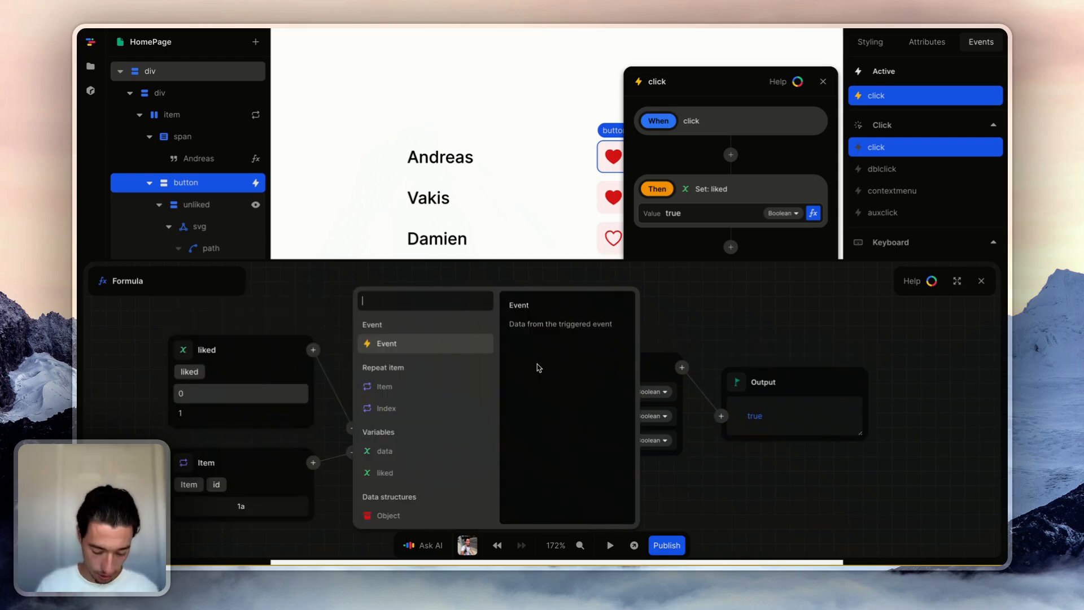
key(super+v)
scroll(569, 426, down, 2)
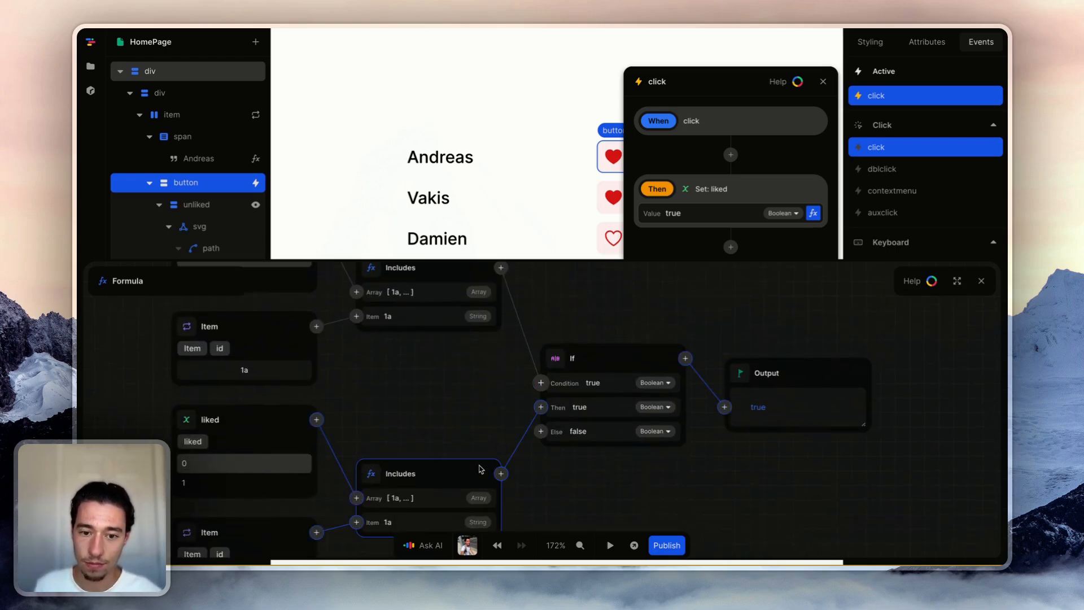
click(480, 467)
key(BackSpace)
click(476, 428)
key(BackSpace)
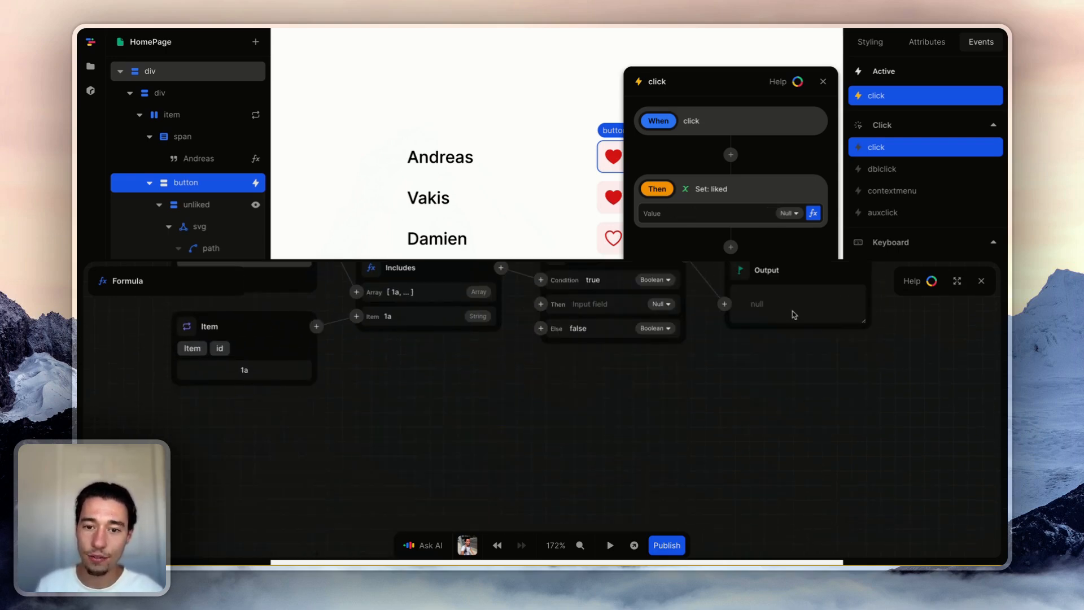
Feed the If formula's Then input from a Delete formula that takes the liked variable as its object.
scroll(801, 302, up, 2)
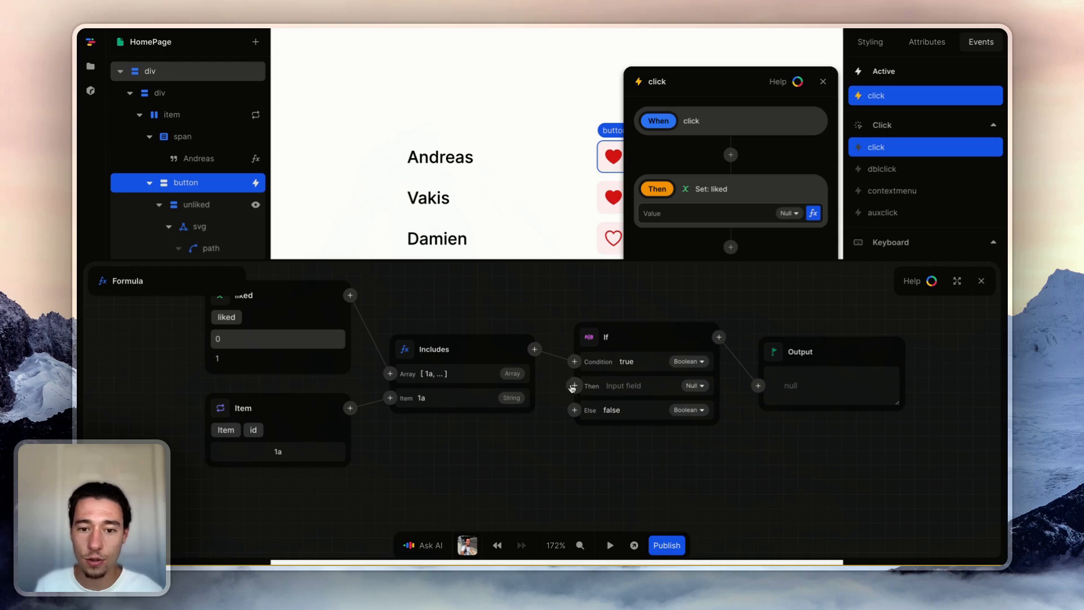
click(574, 409)
scroll(451, 446, down, 2)
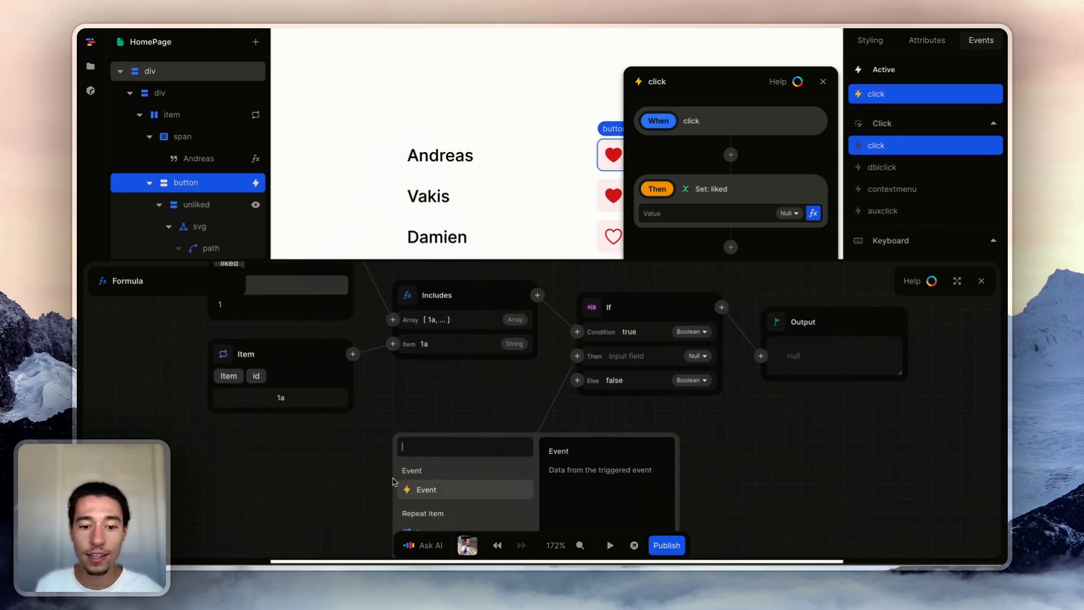
scroll(341, 501, down, 4)
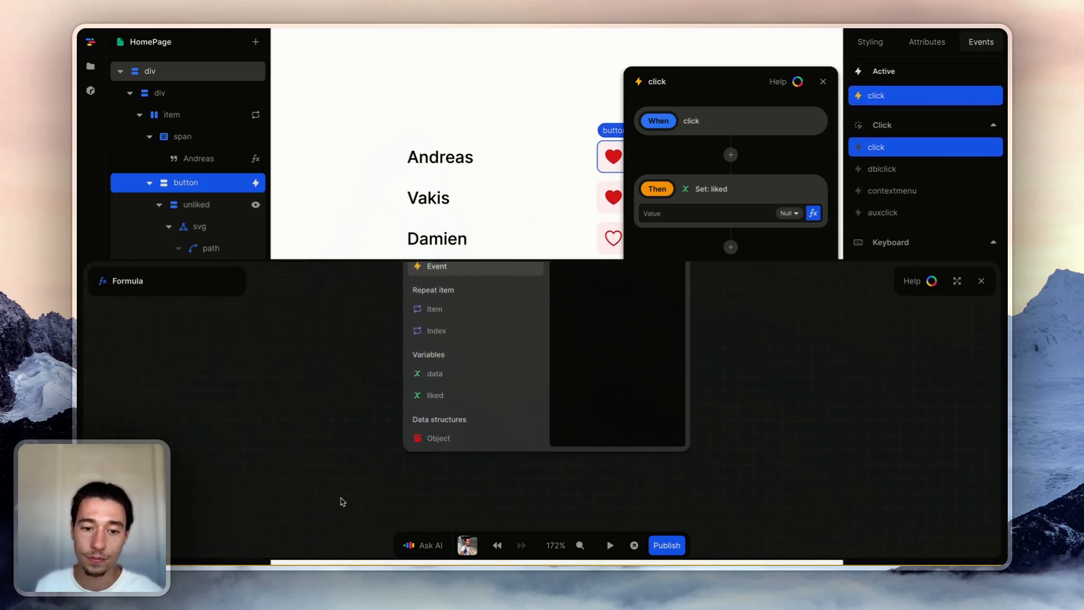
click(457, 388)
scroll(646, 384, up, 2)
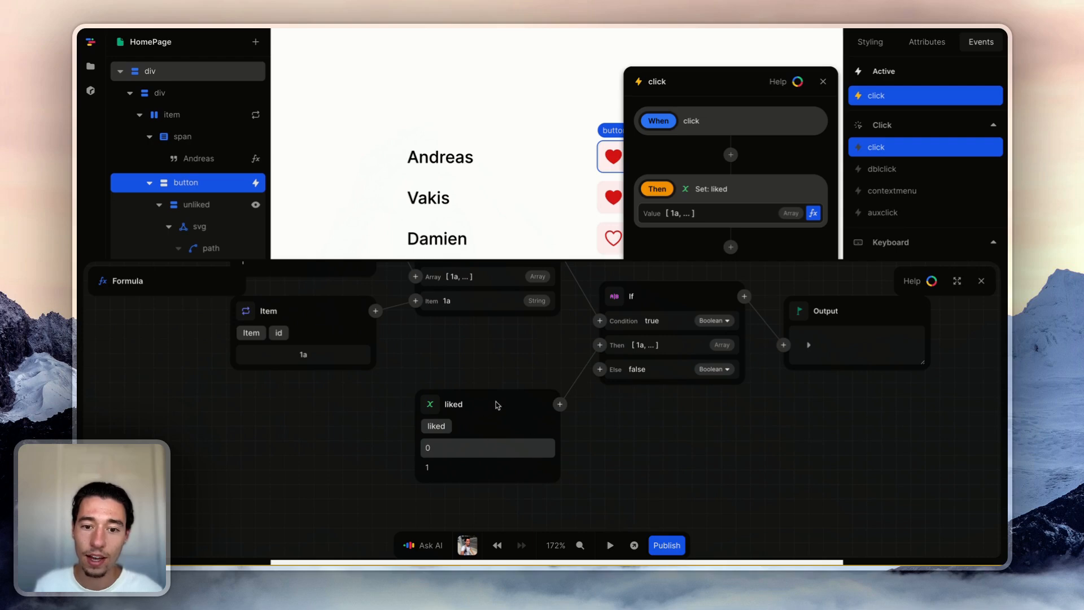
click(559, 404)
text(de)
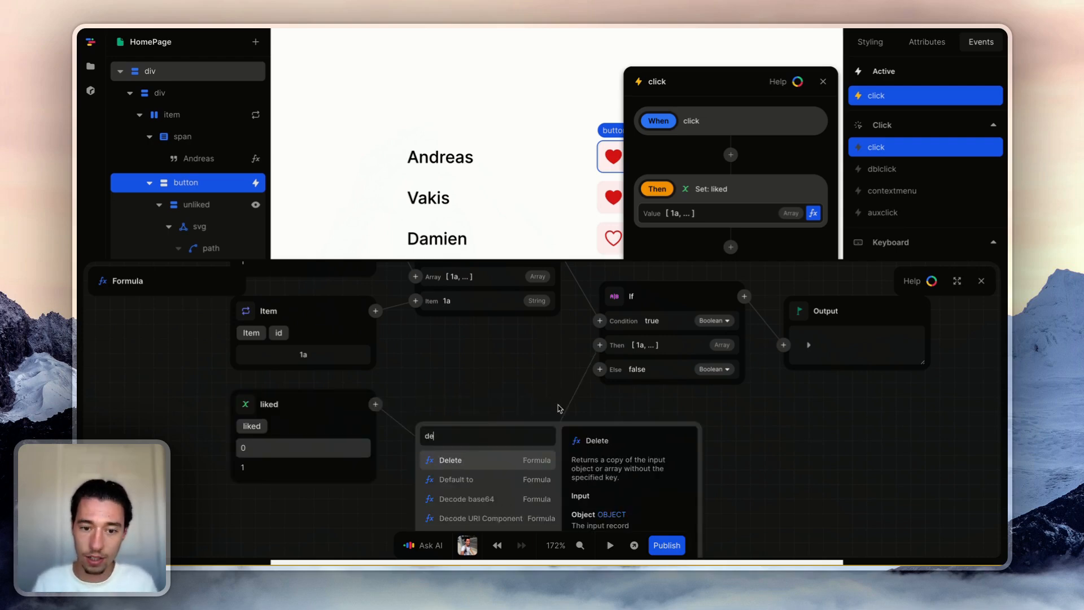
click(451, 460)
scroll(598, 479, left, 4)
scroll(598, 480, down, 3)
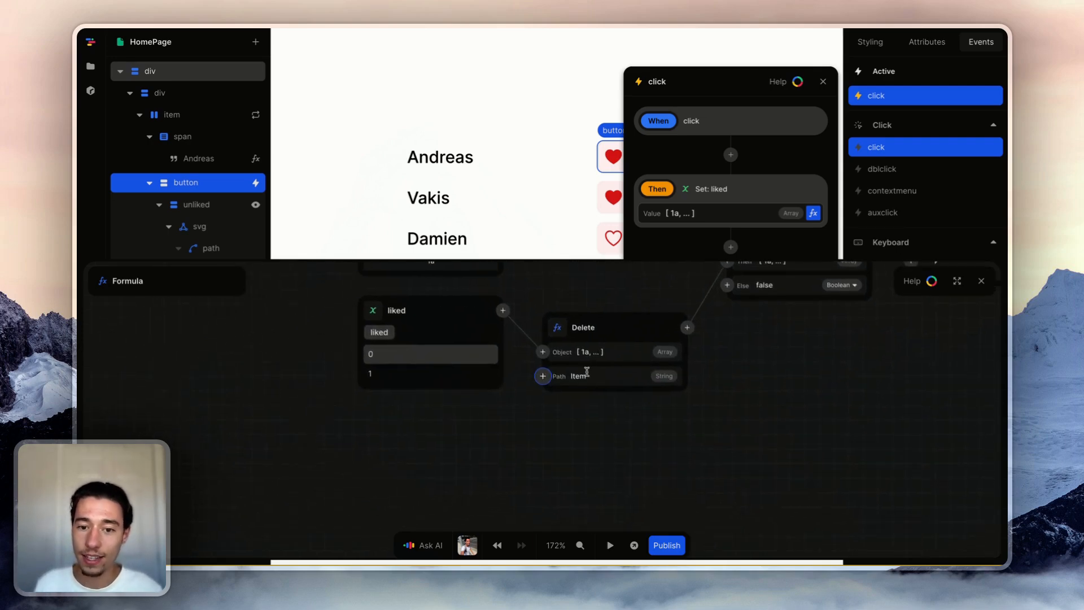
Use the repeated item's Index as the Delete formula's path, and finish editing the click event.
click(542, 376)
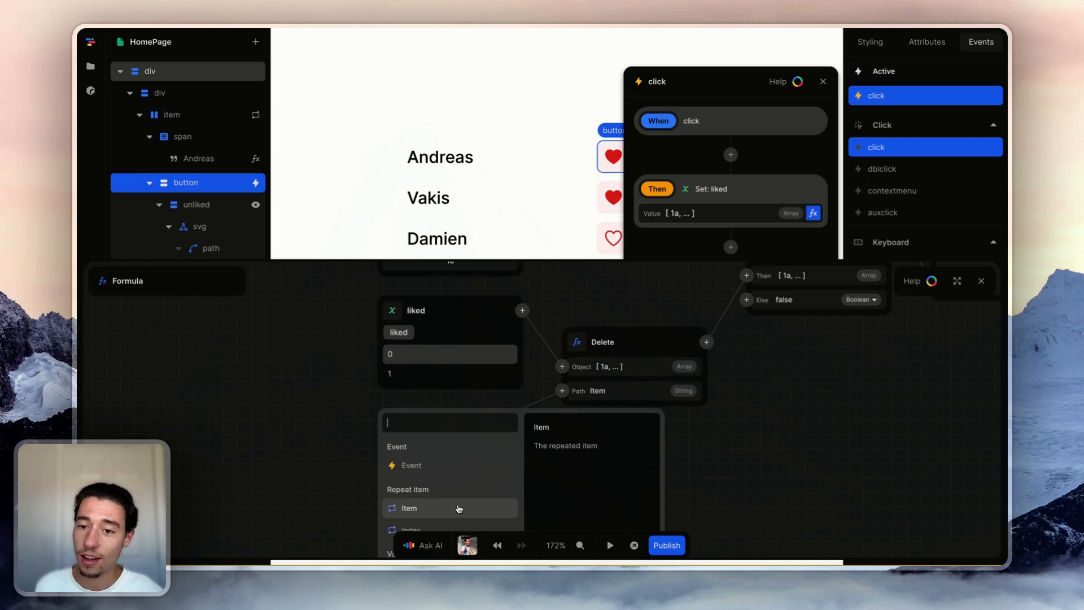
scroll(458, 508, down, 1)
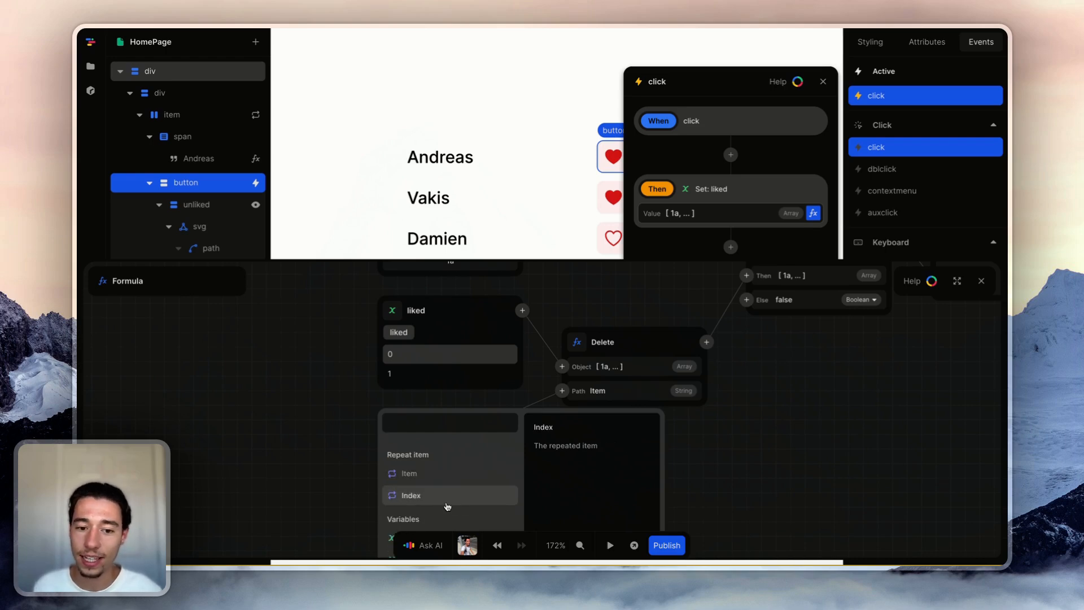
click(444, 506)
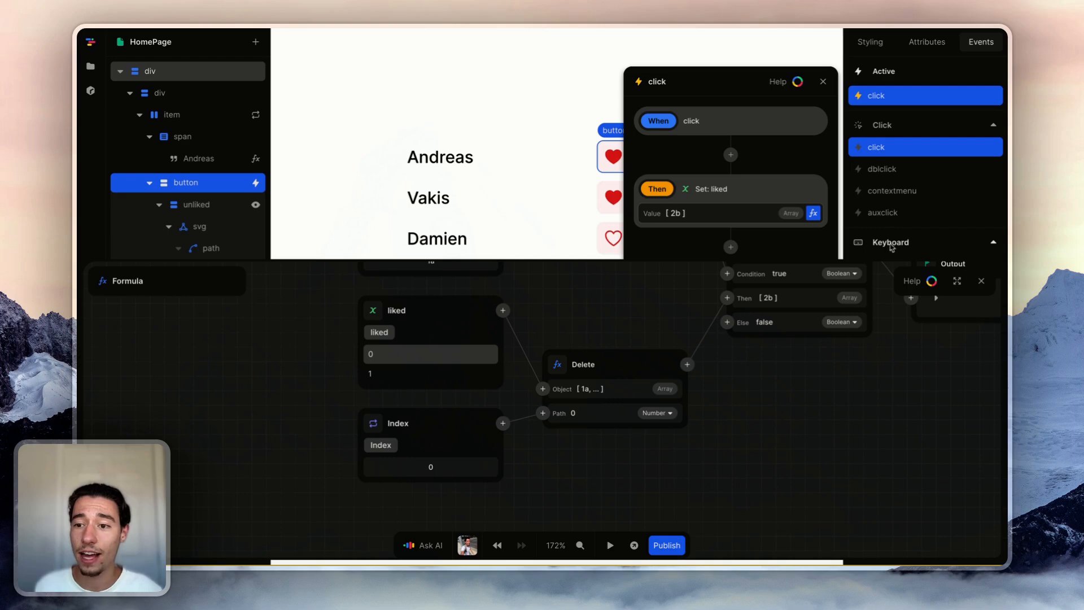
click(980, 283)
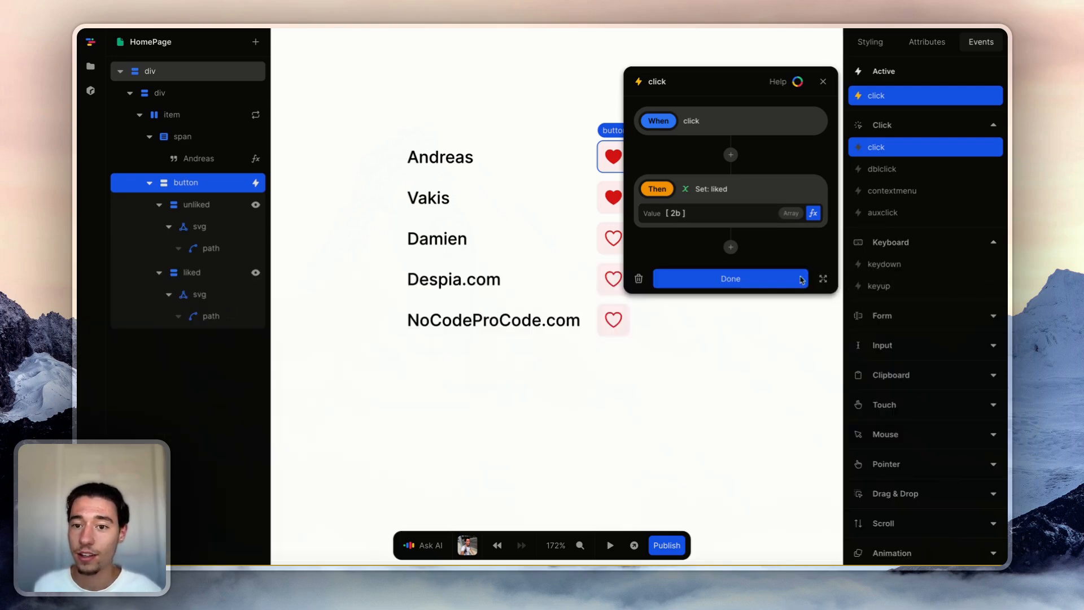
click(778, 289)
Preview the page and test unliking the second and first rows with their heart buttons.
click(609, 545)
click(614, 199)
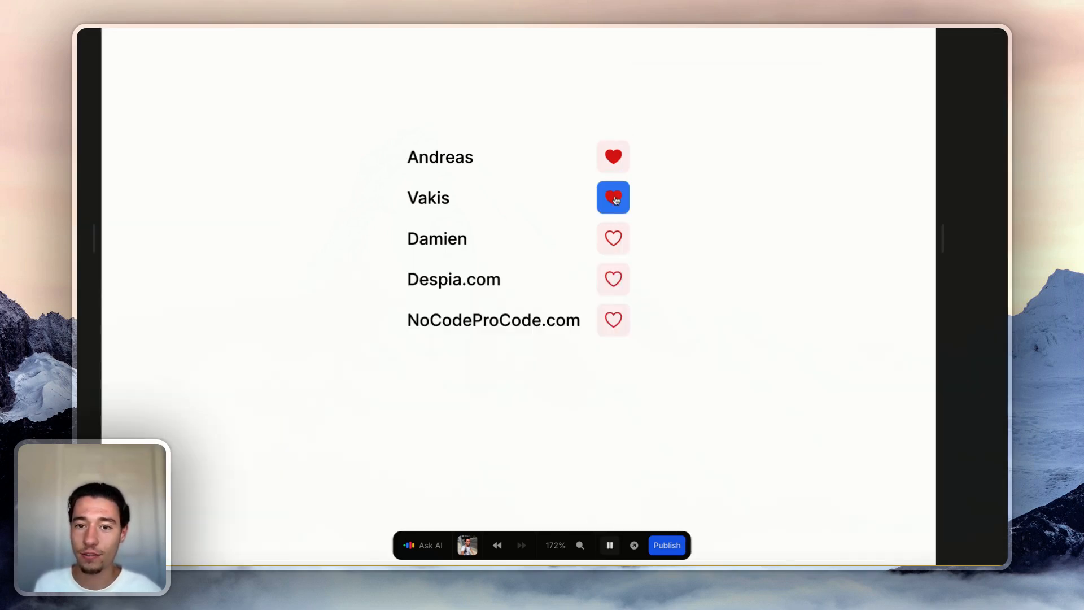
click(613, 157)
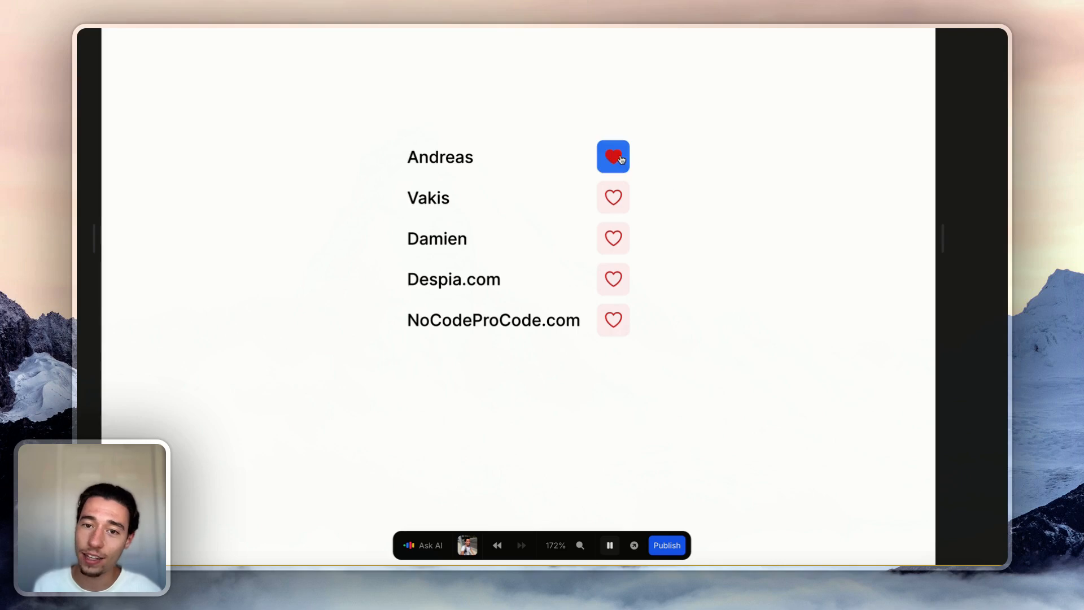
click(610, 544)
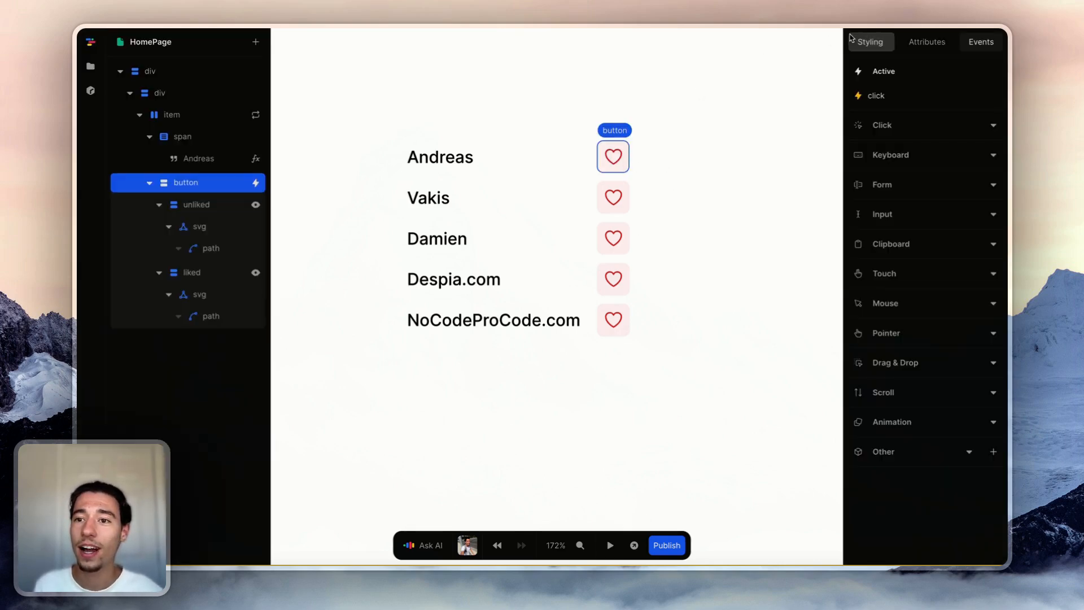
Delete the heart button's :hover style variant.
click(869, 45)
click(947, 147)
click(996, 149)
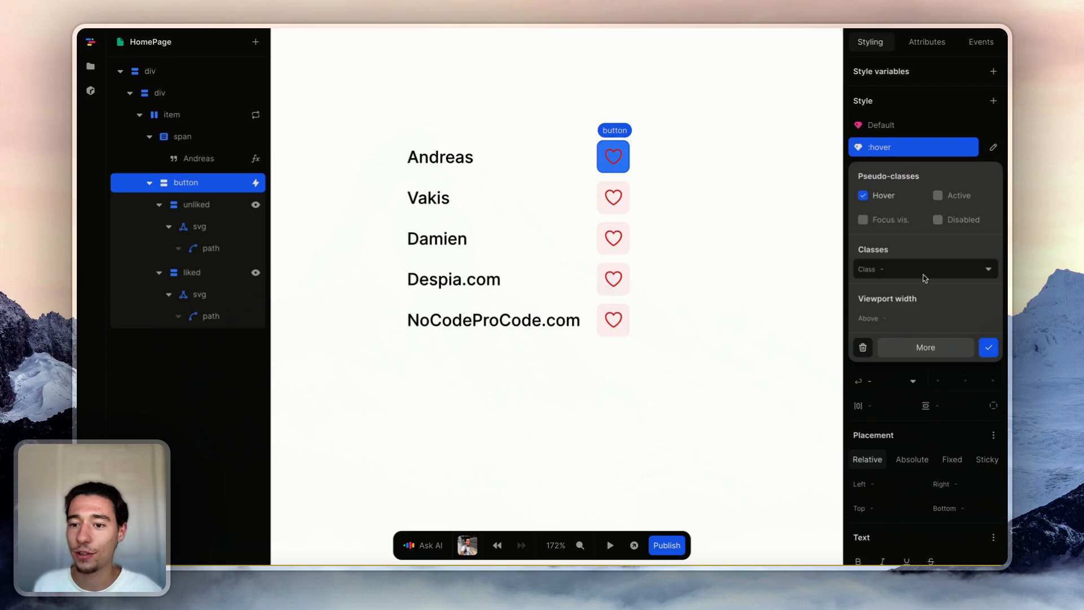
click(863, 348)
In the click event's Set: liked formula, feed the If's Else input from an Append formula that takes the liked variable as its array.
click(981, 42)
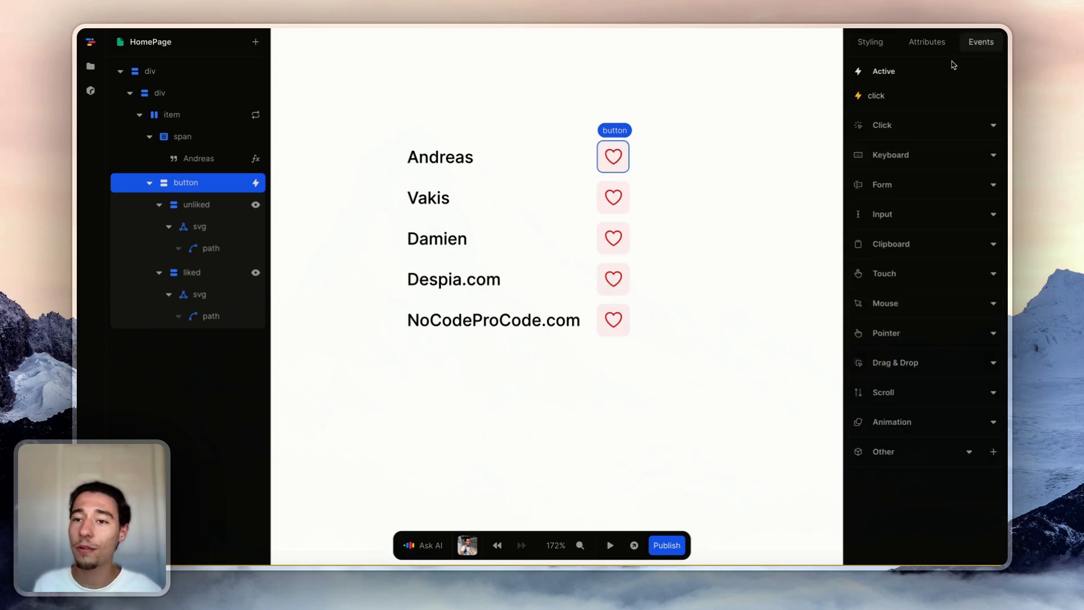
click(886, 99)
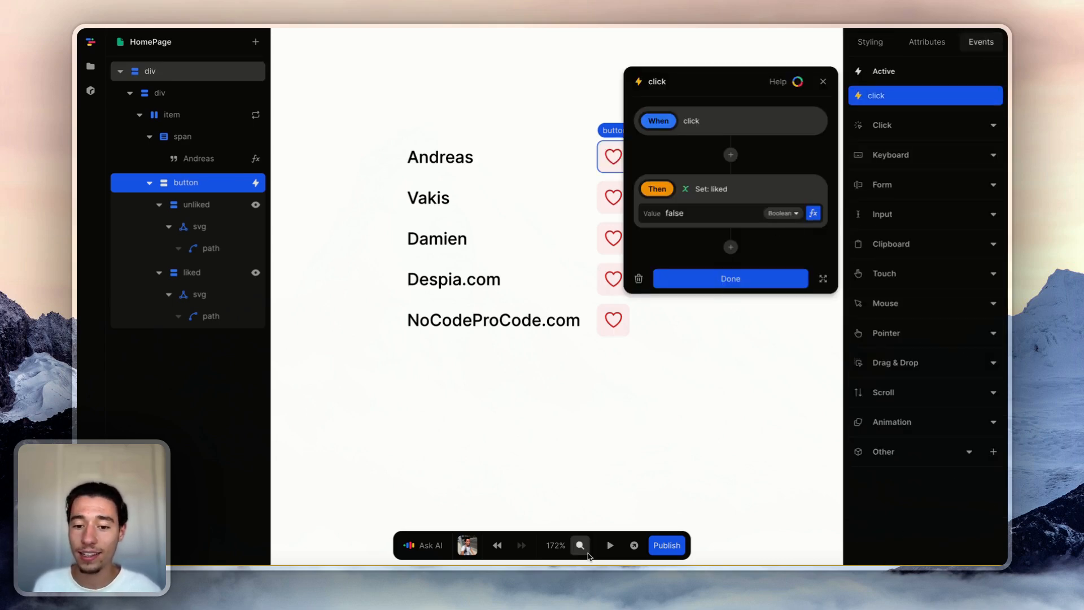
click(610, 545)
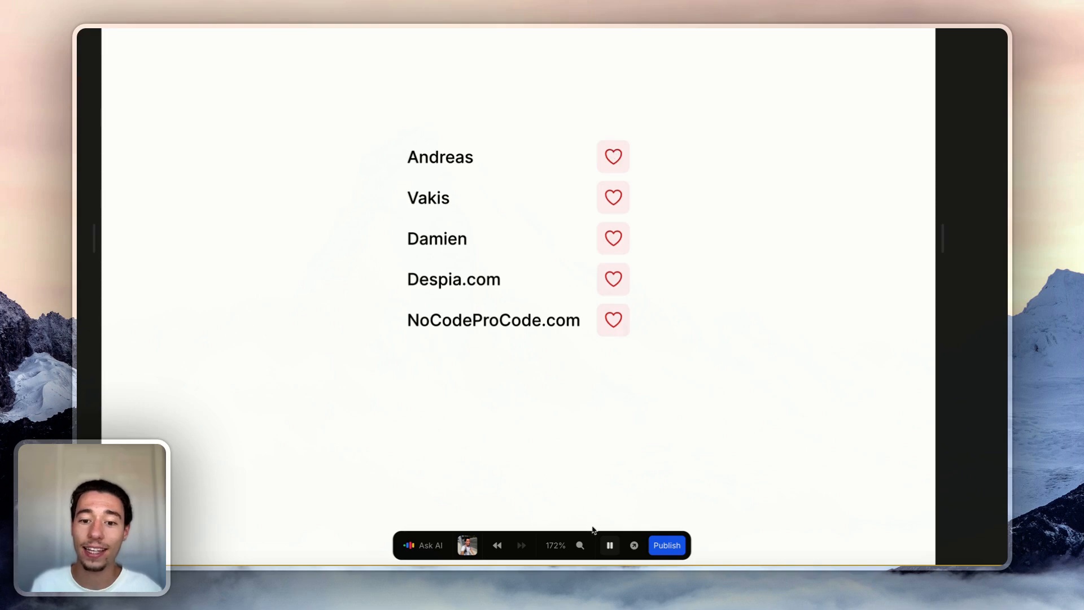
click(610, 544)
click(812, 213)
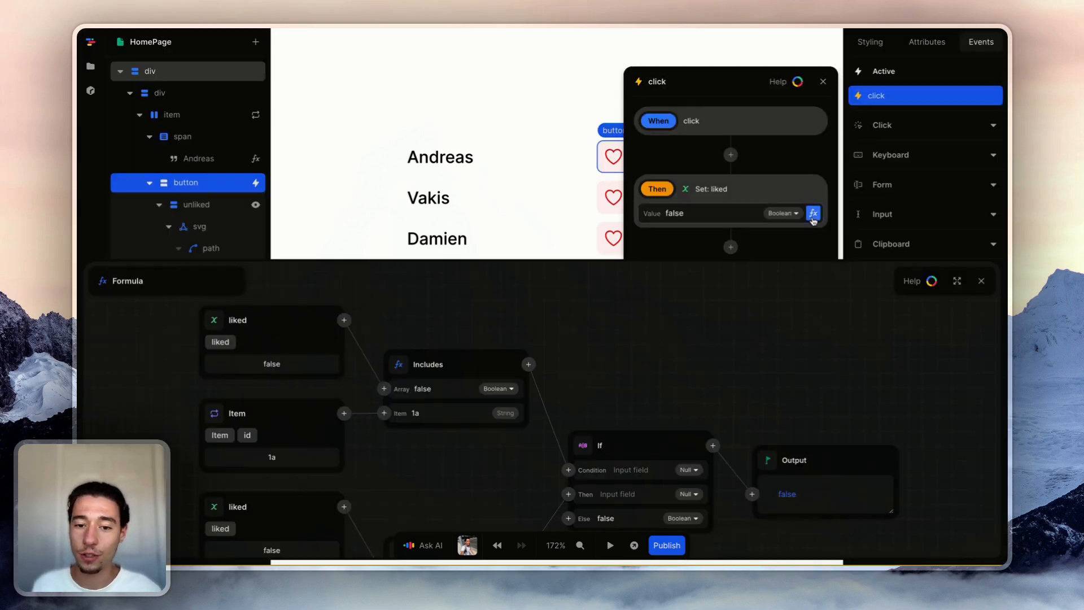
scroll(586, 391, down, 3)
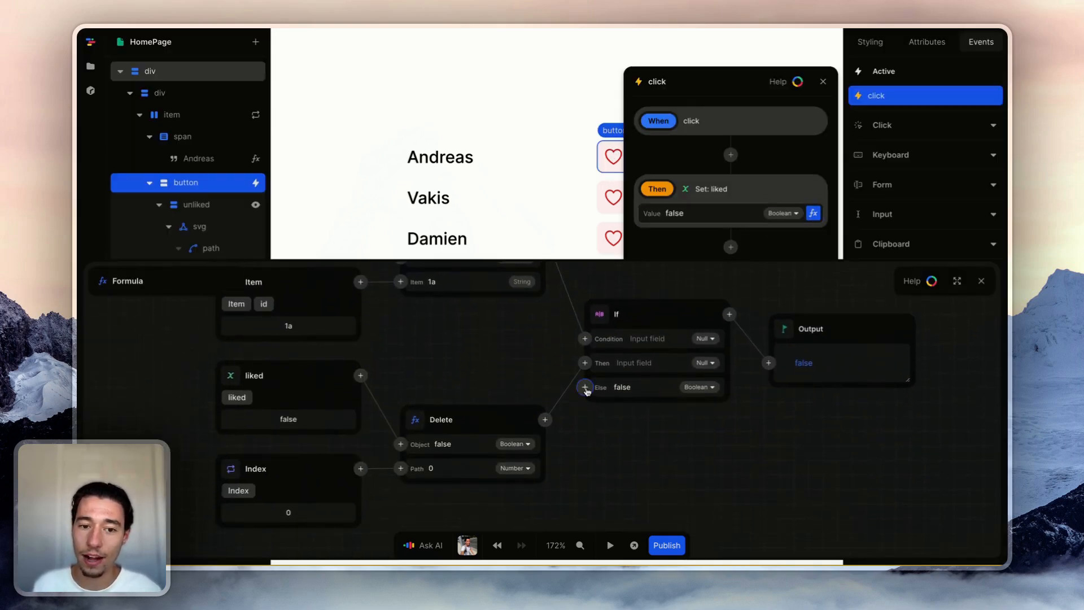
click(586, 387)
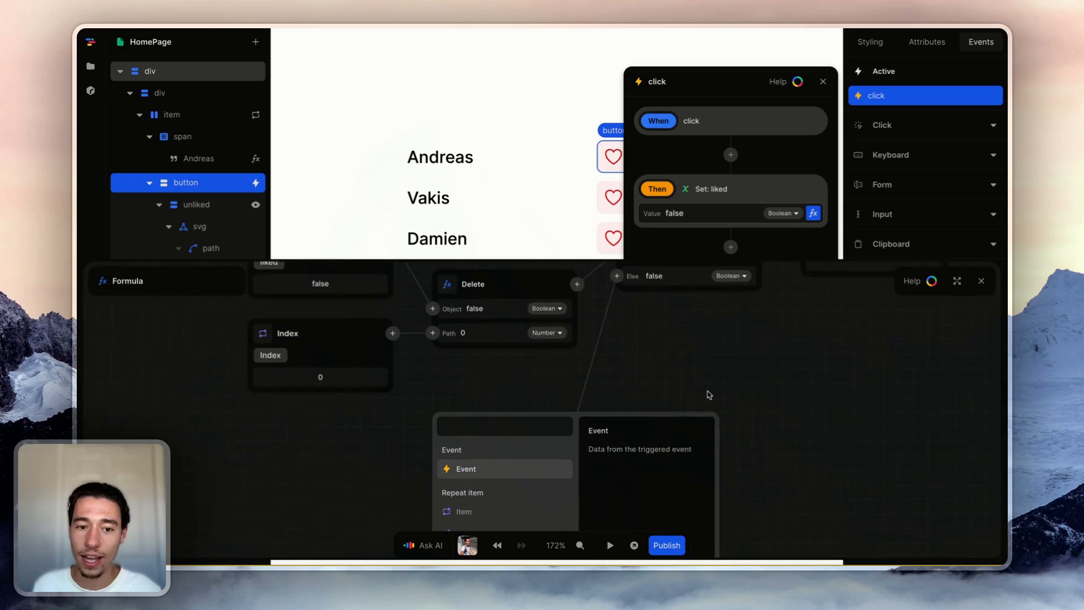
text(lik)
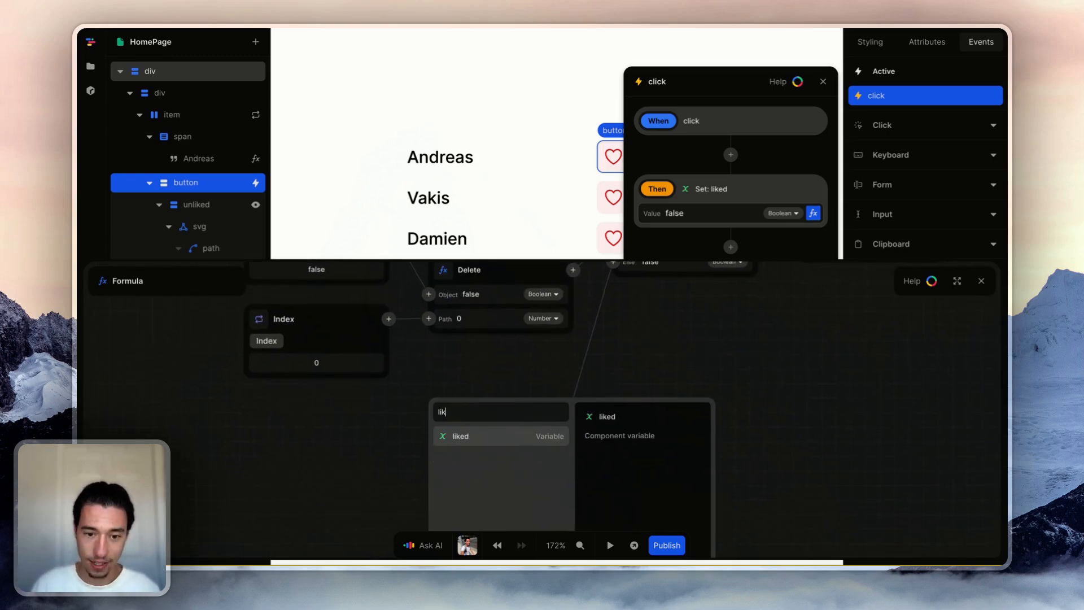
click(490, 436)
click(573, 425)
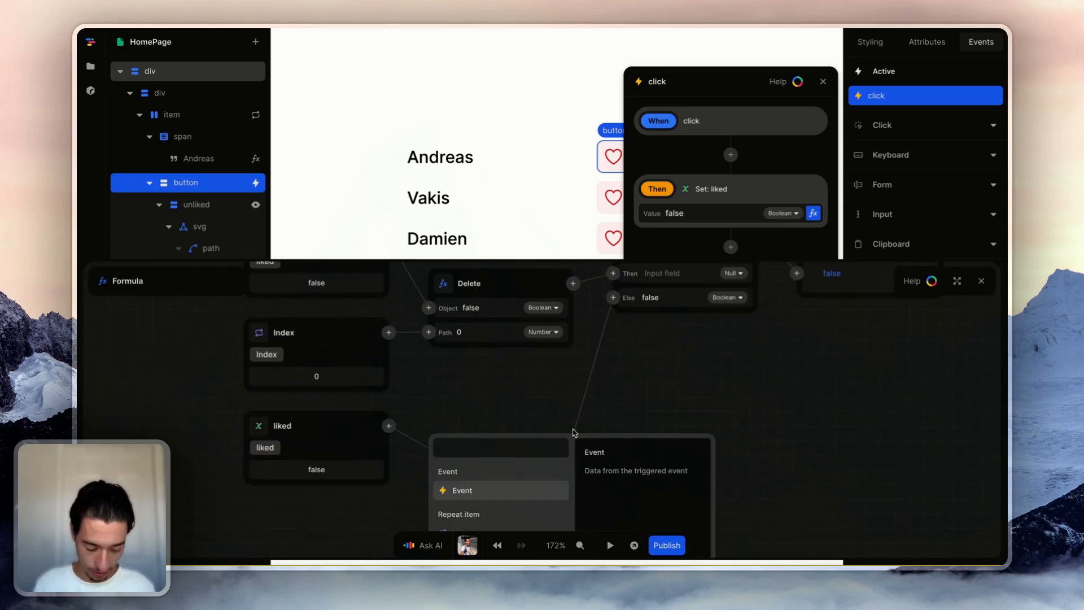
text(app)
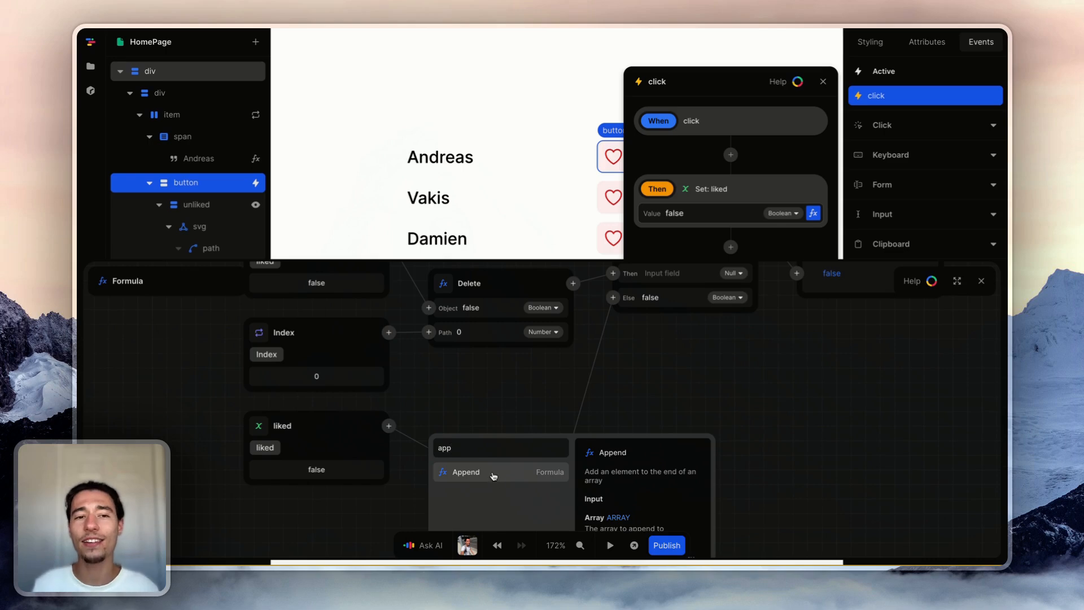
click(493, 476)
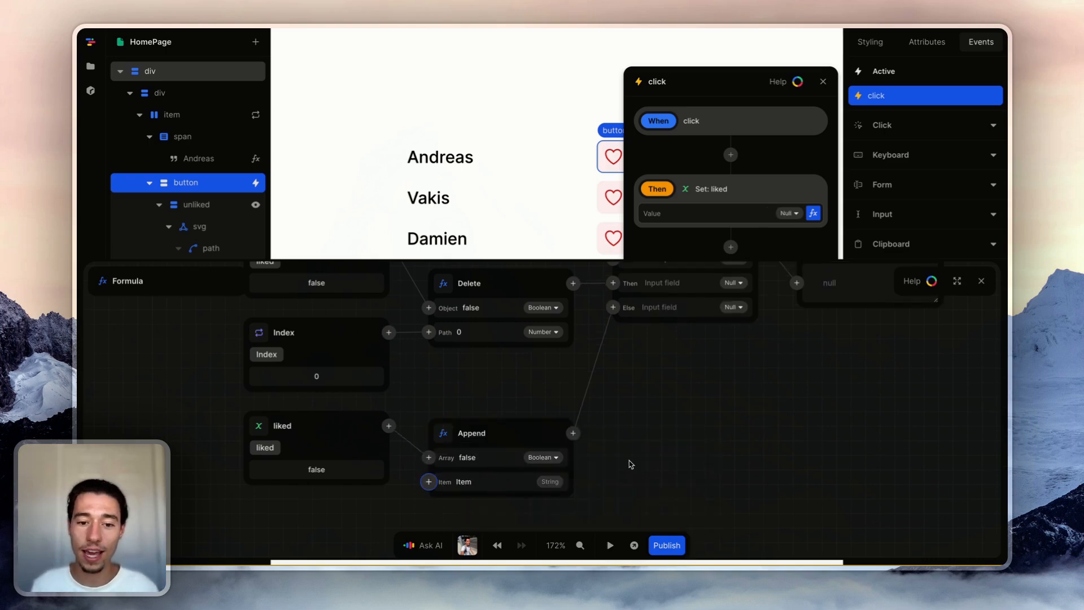
Use the repeated item's id as the Append formula's item, finish the click event and briefly preview the page.
click(506, 401)
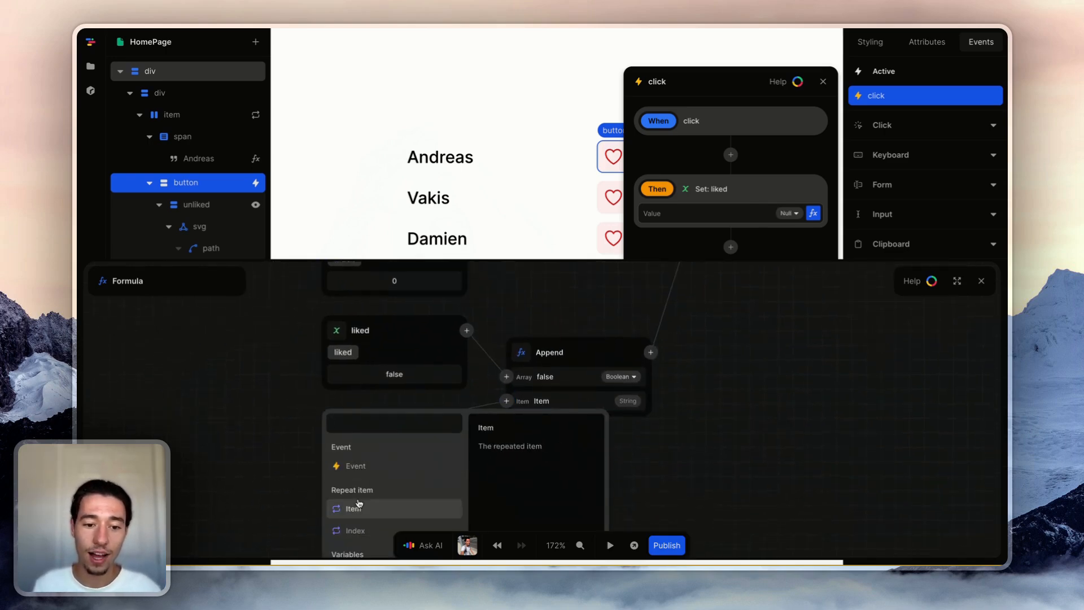
click(353, 508)
click(981, 280)
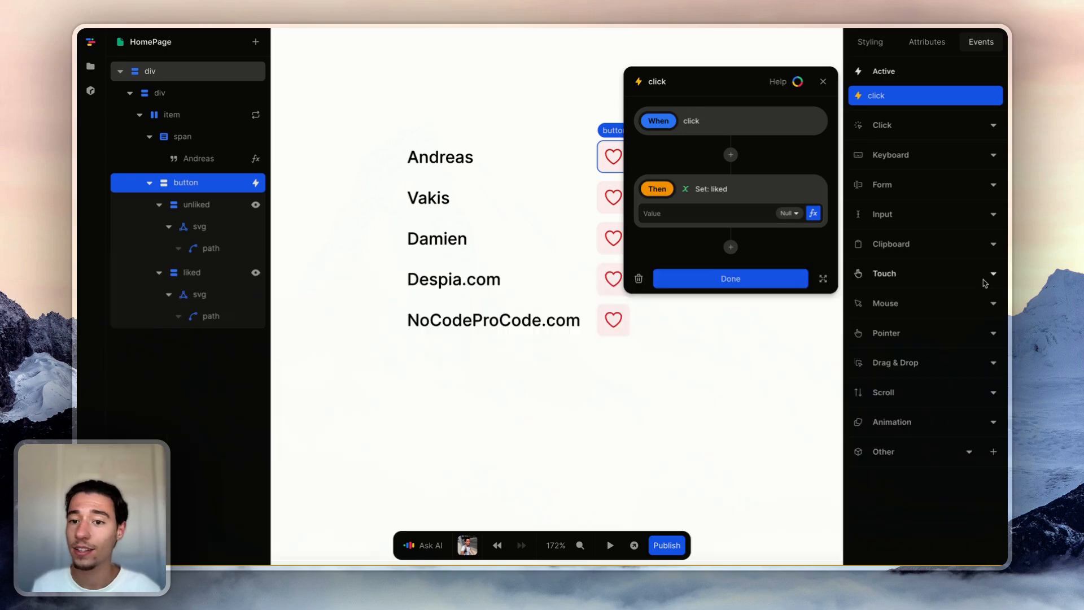
click(727, 282)
click(610, 544)
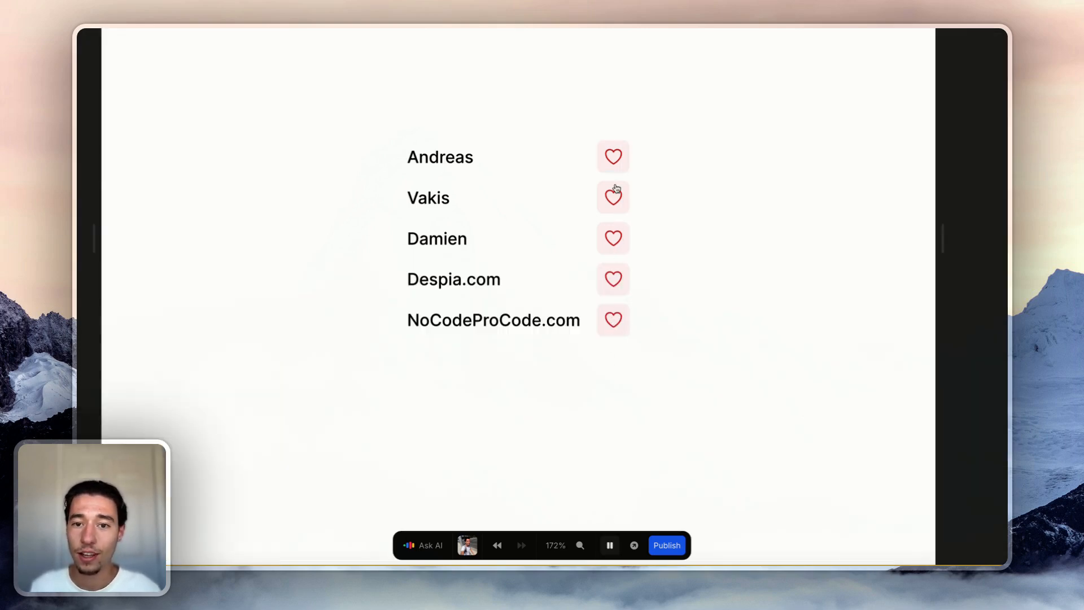
click(609, 545)
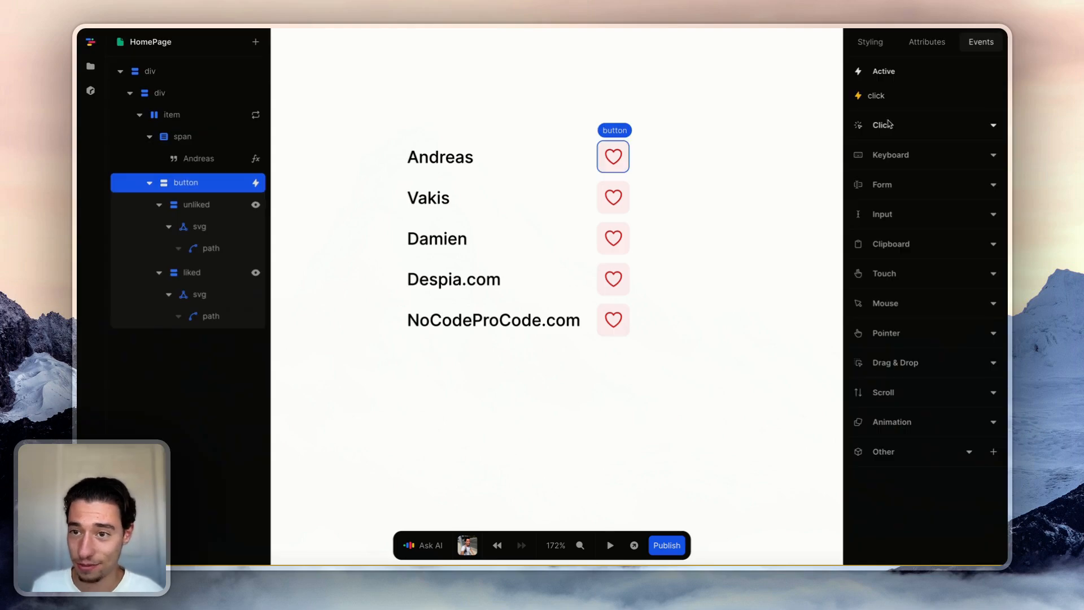
Reopen the click event's Set: liked formula in full-screen view and examine the Append branch's inputs.
click(896, 96)
click(813, 214)
scroll(706, 389, down, 4)
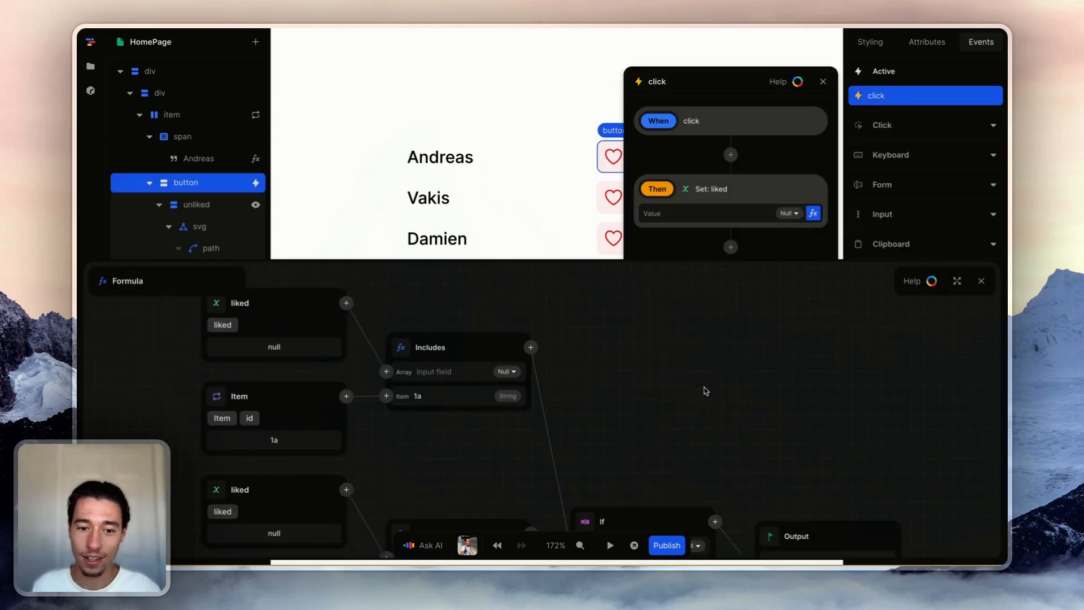
scroll(698, 442, down, 3)
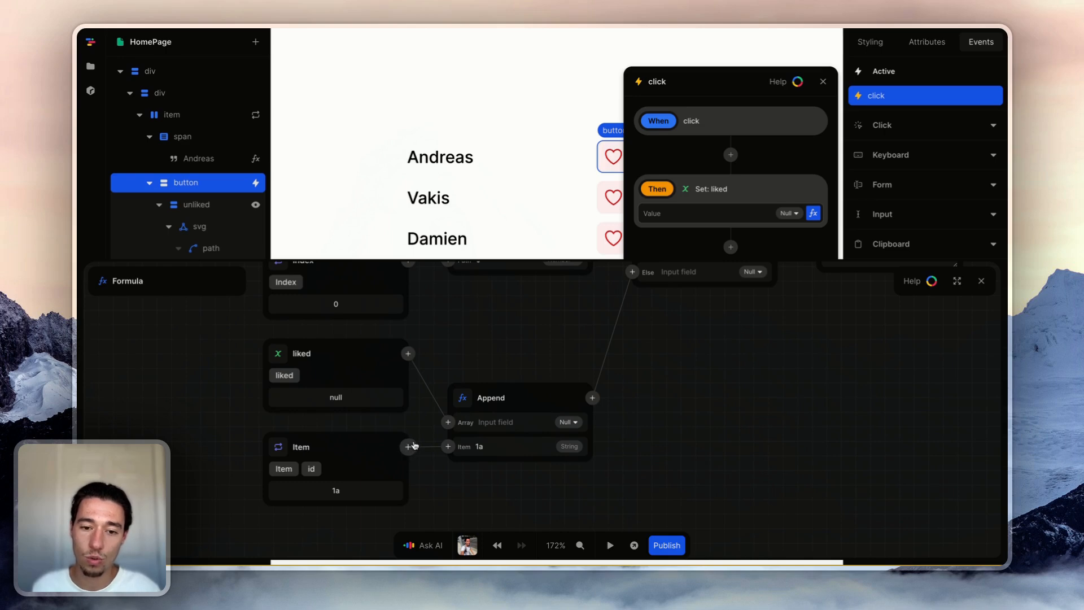
drag(499, 336, 540, 310)
click(954, 281)
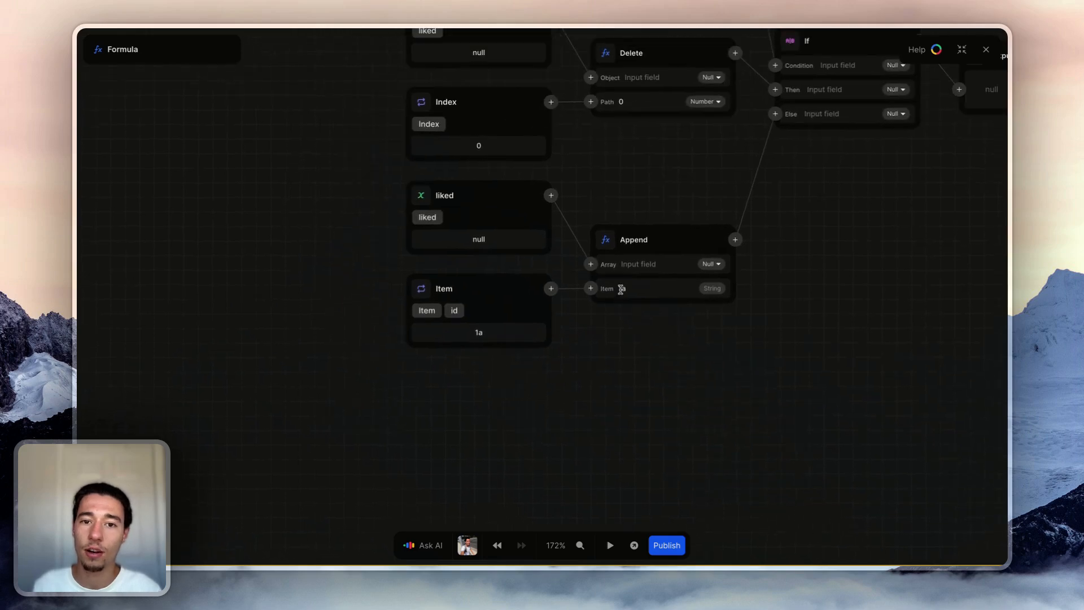
Insert an If formula on the Append's array input and feed its Condition from the liked variable.
click(551, 195)
text(if)
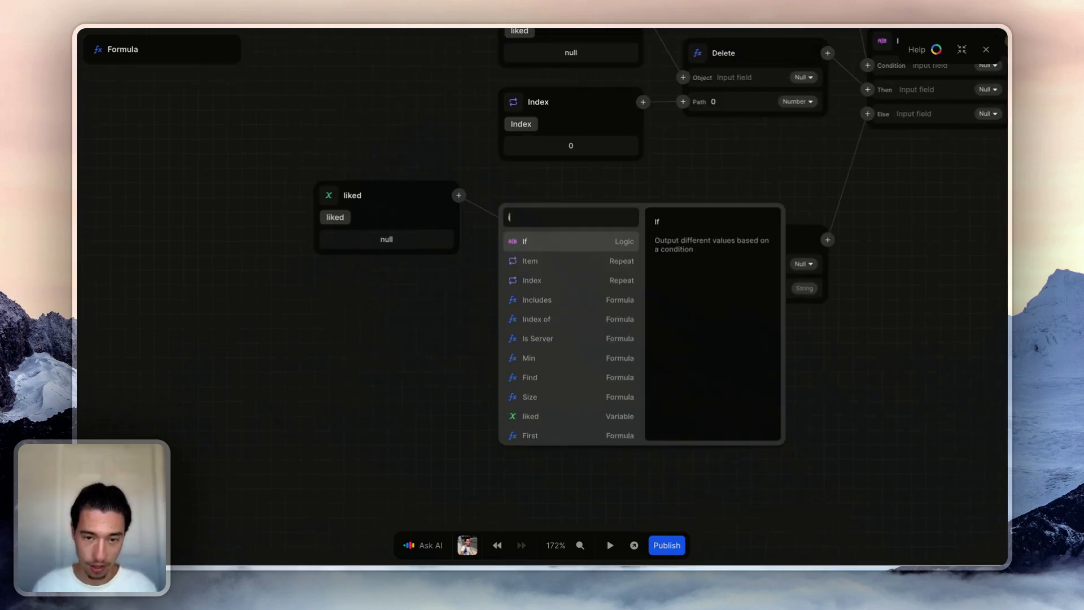
click(551, 246)
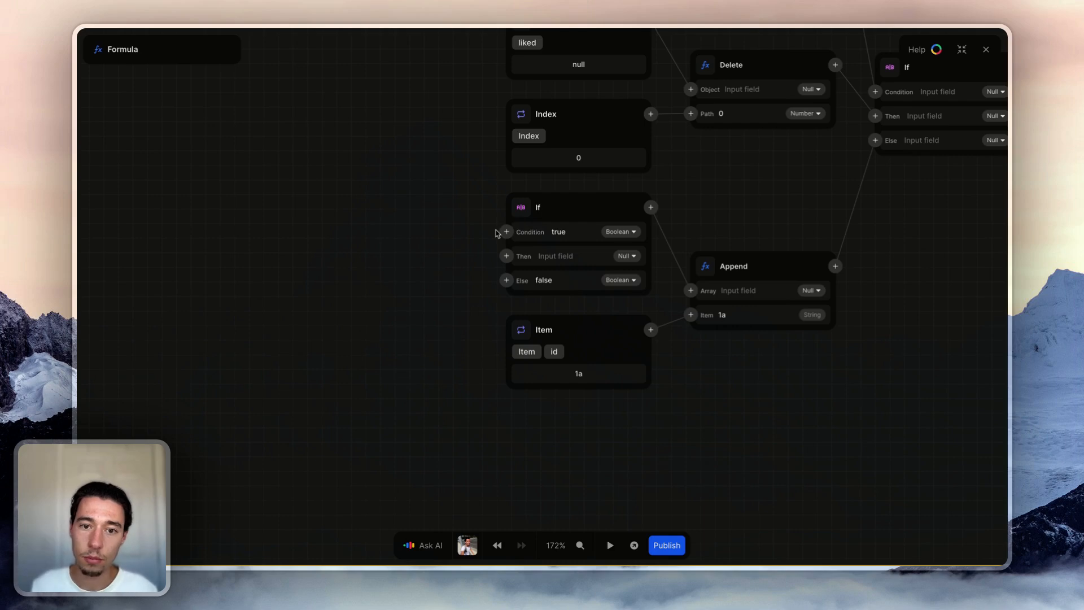
click(501, 232)
text(x)
key(Escape)
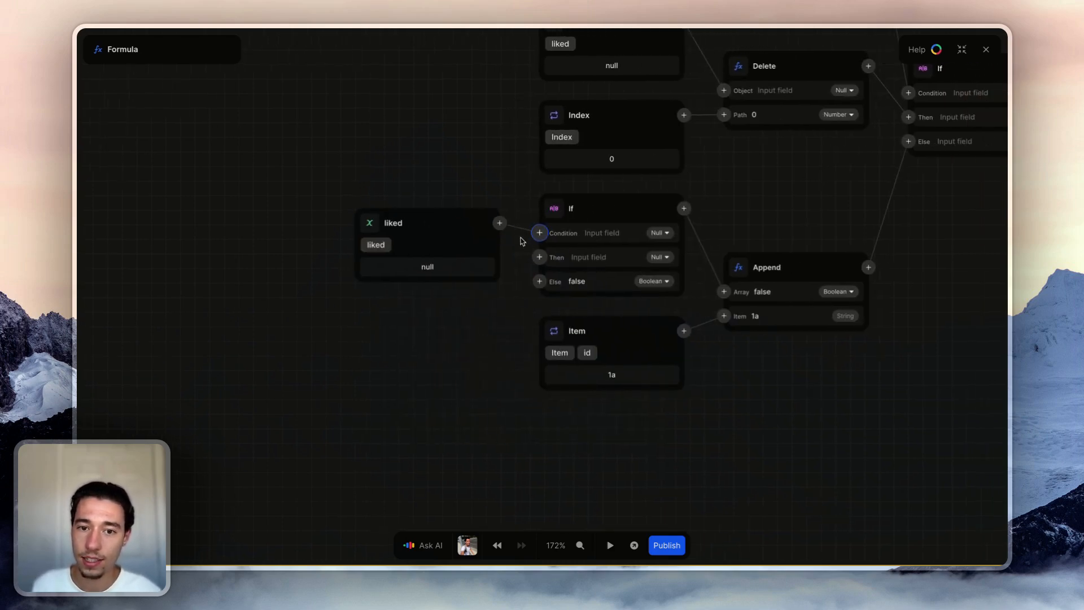
Insert a Size formula between the liked variable and the new If's Condition.
click(499, 223)
text(e)
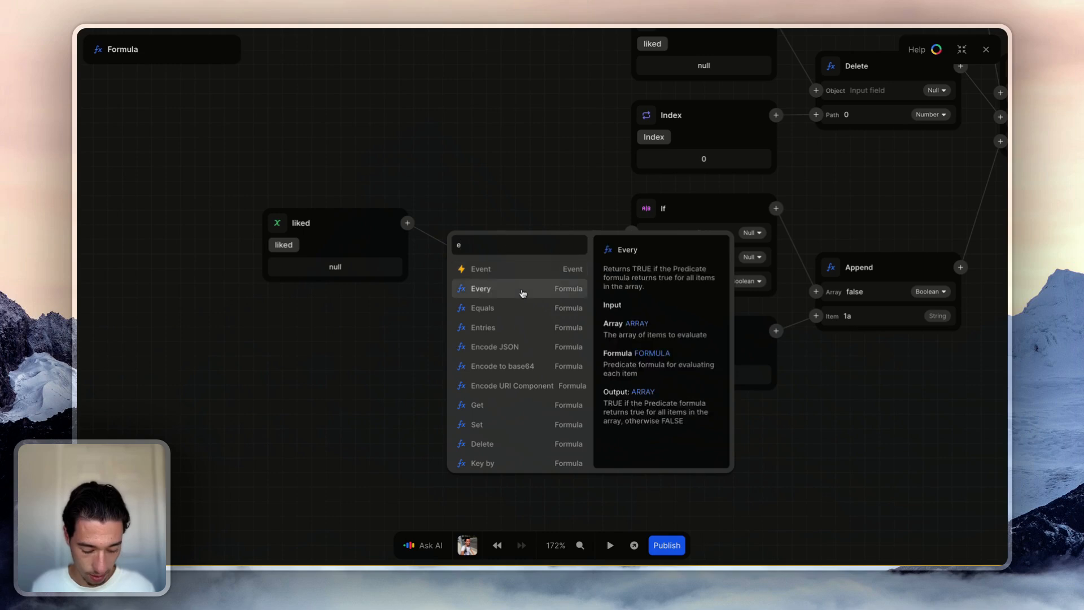
key(BackSpace)
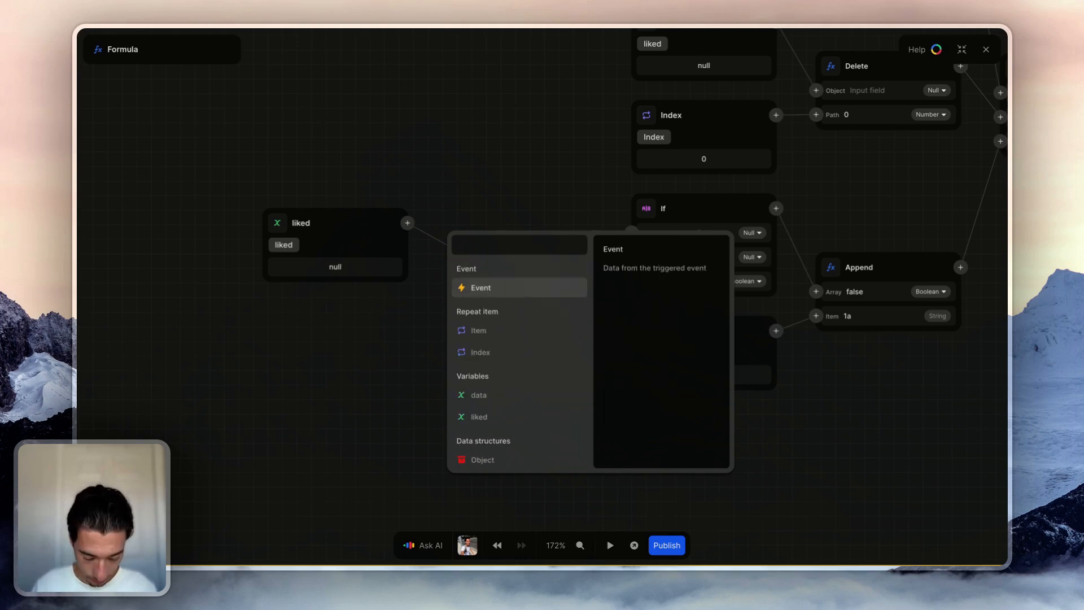
text(count)
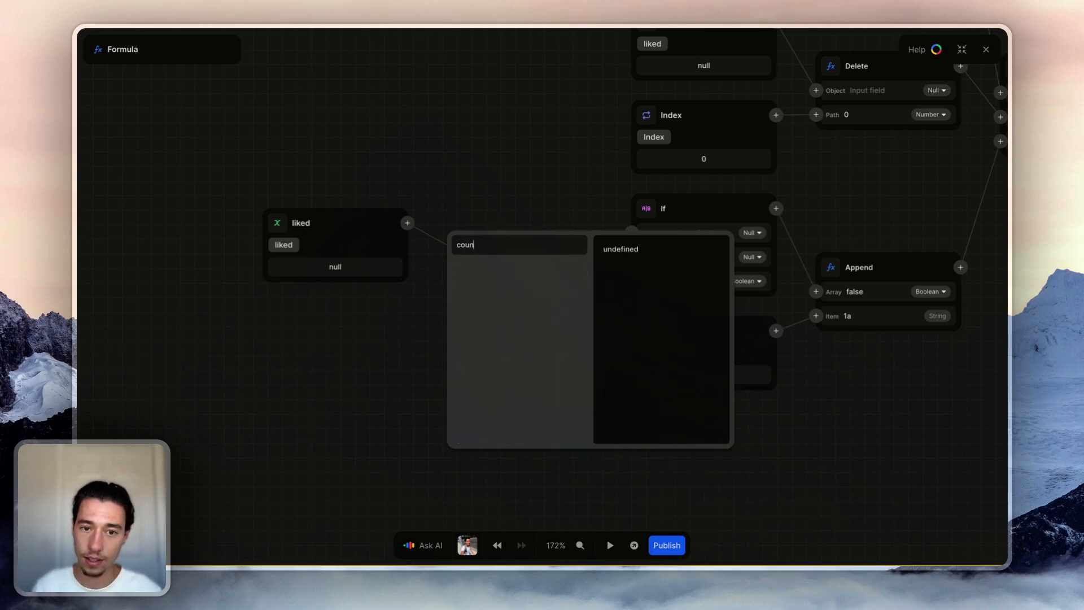
key(BackSpace)
key(BackSpace)
key(BackSpace)
key(BackSpace)
text(siz)
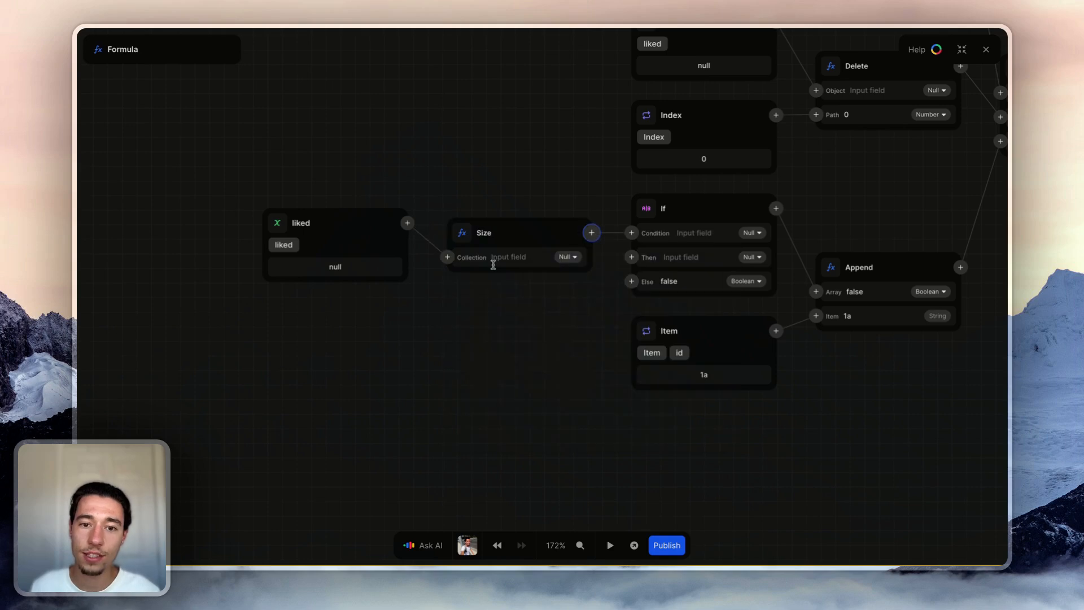
click(495, 269)
Insert a Greater than formula between Size and the If's Condition, with 0 as its second value.
click(591, 234)
text(gr)
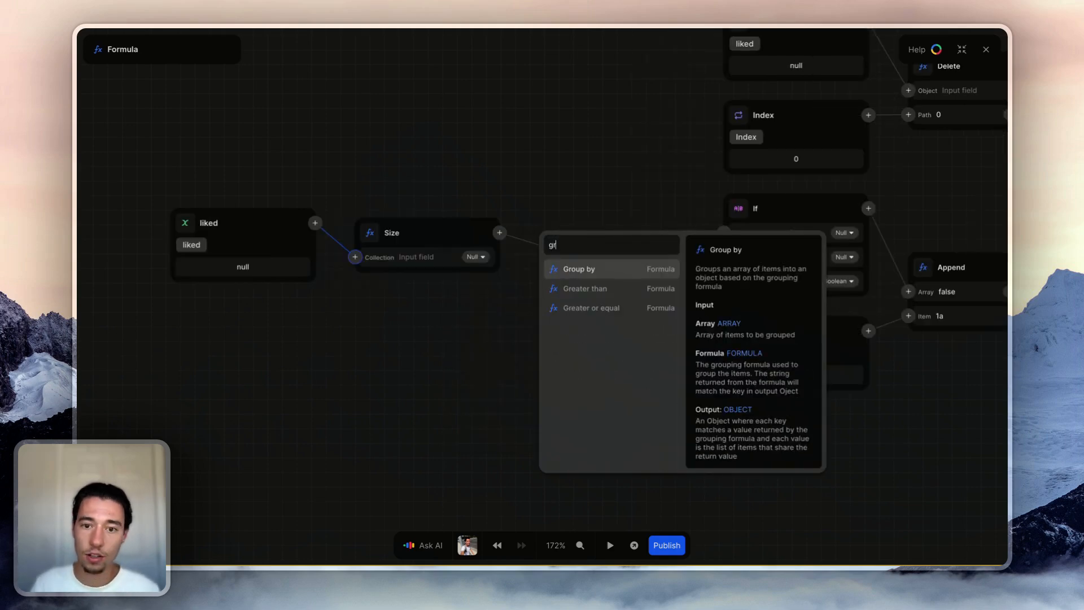
click(597, 288)
click(587, 269)
text(0)
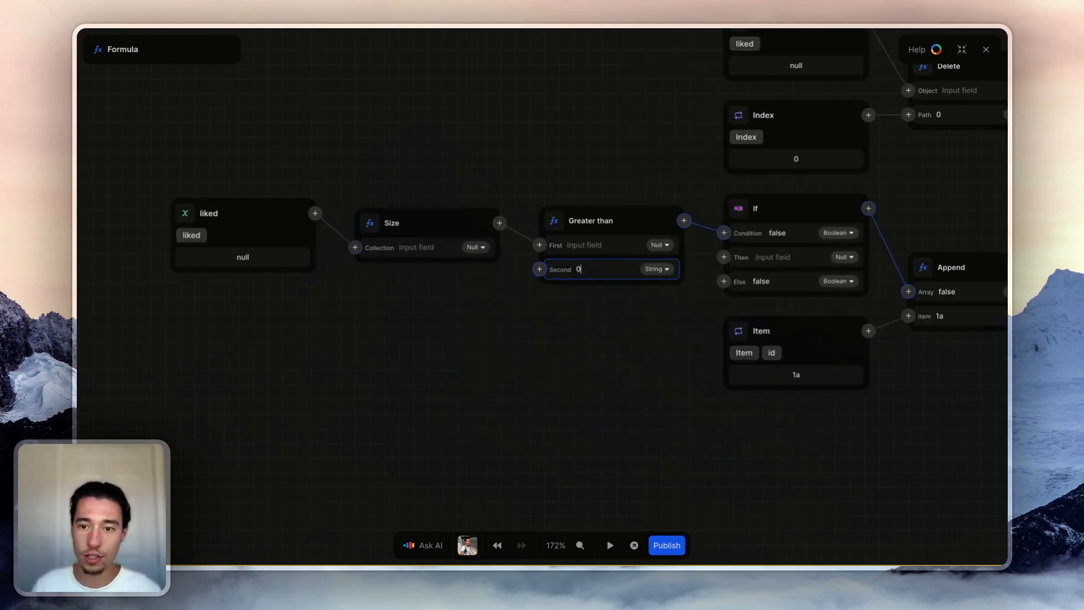
Feed the inner If's Then input from an Append formula using the liked variable as array and the repeated item's id as item.
click(724, 257)
text(lik)
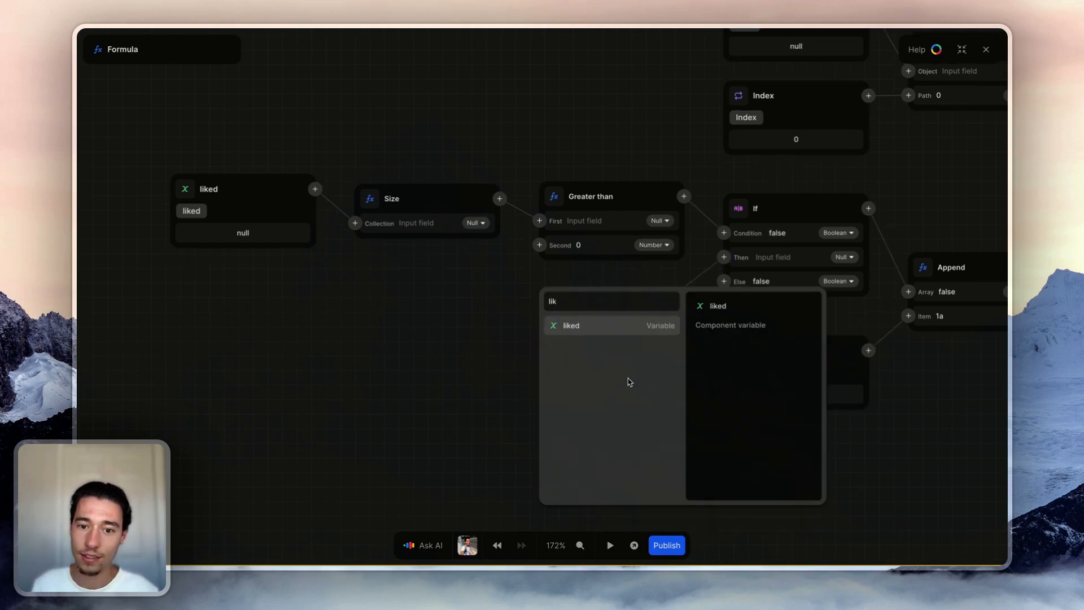
click(591, 333)
click(682, 280)
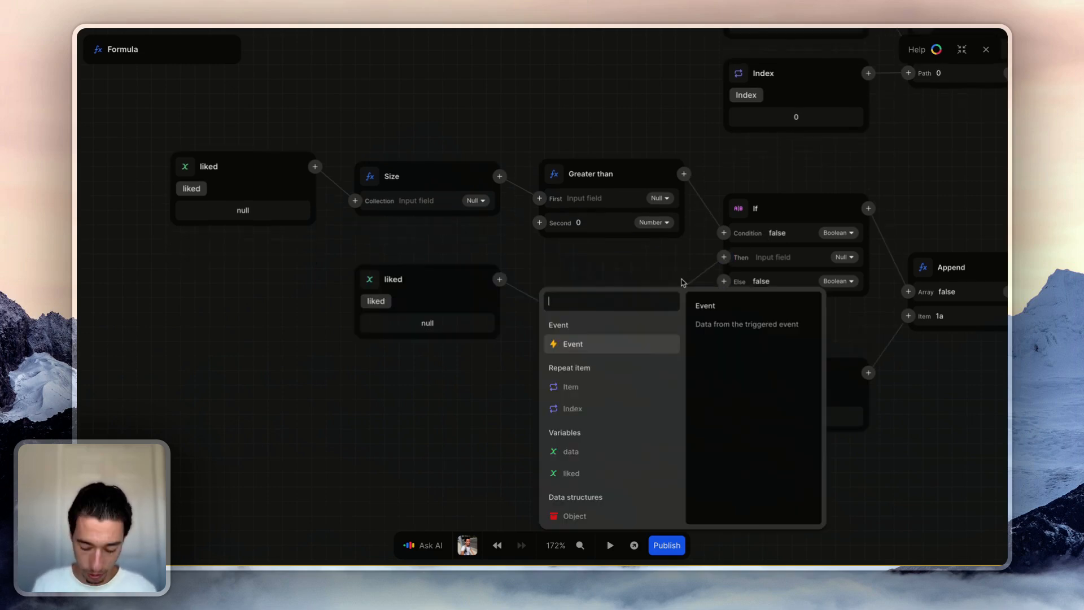
text(ap)
click(631, 330)
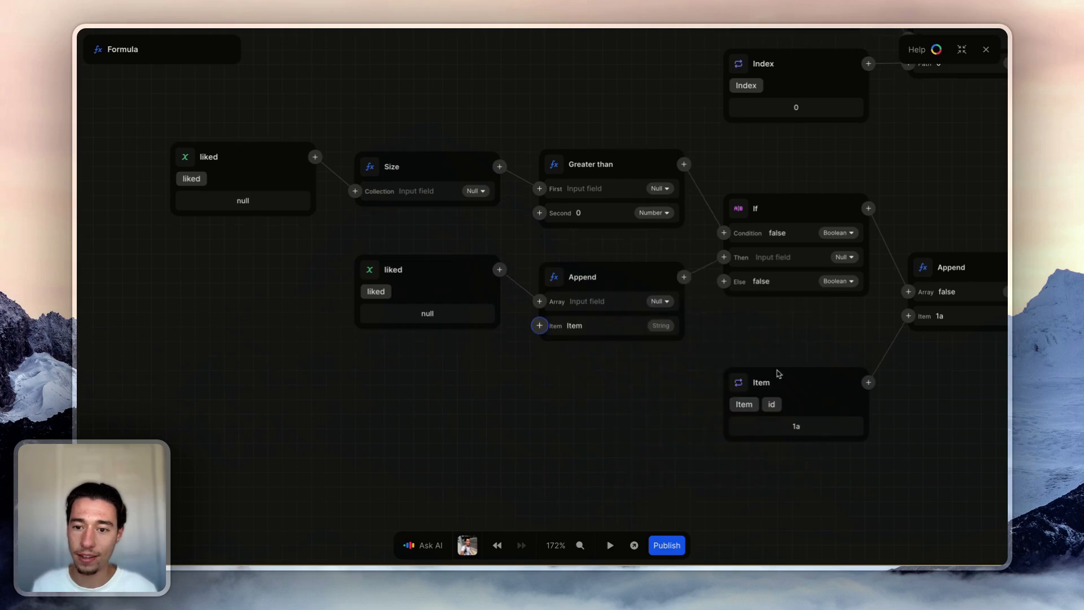
click(539, 332)
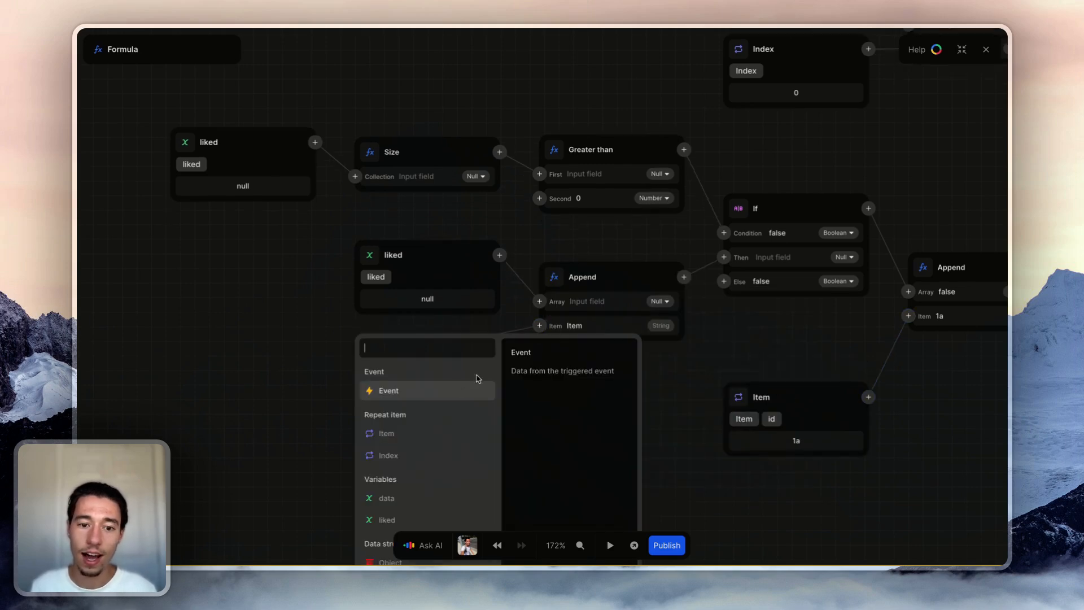
click(392, 434)
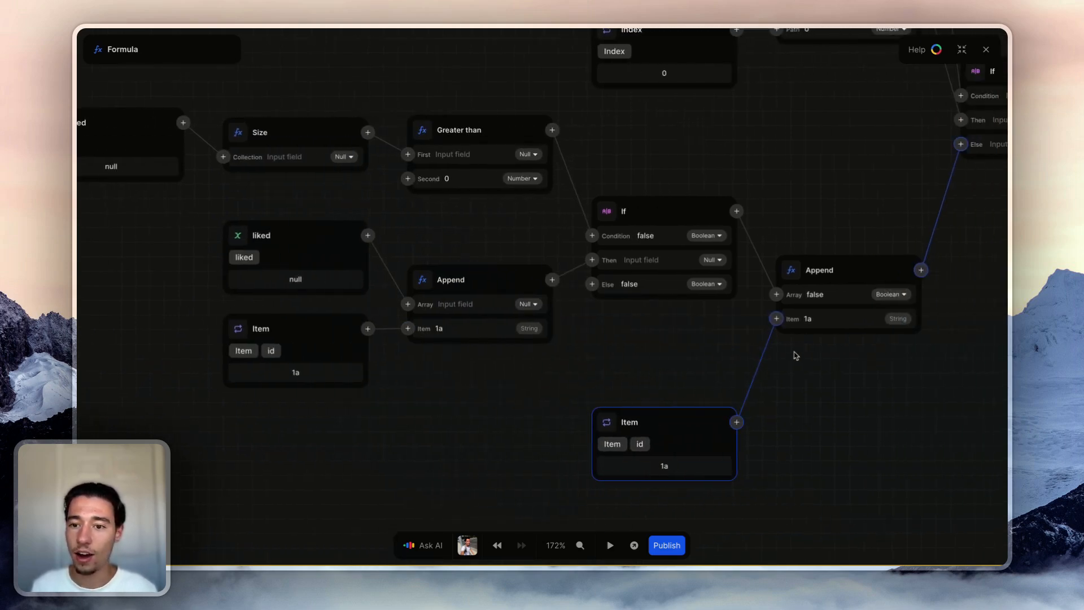
Wrap the item id feeding the outer Append's Item input in an Array and finish the click event.
click(736, 422)
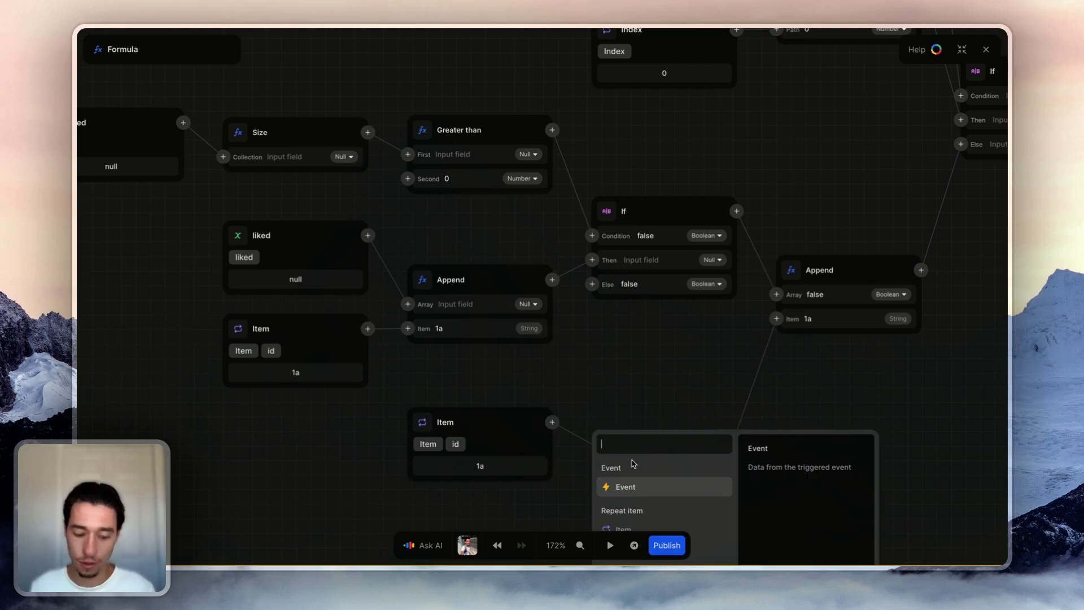
text(arr)
click(623, 469)
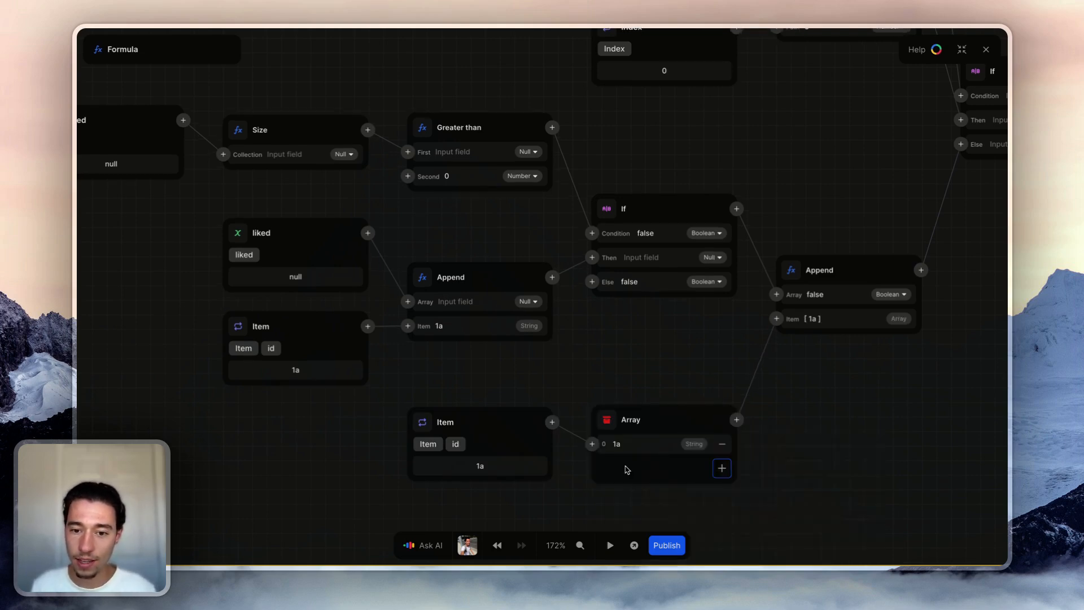
scroll(724, 249, left, 4)
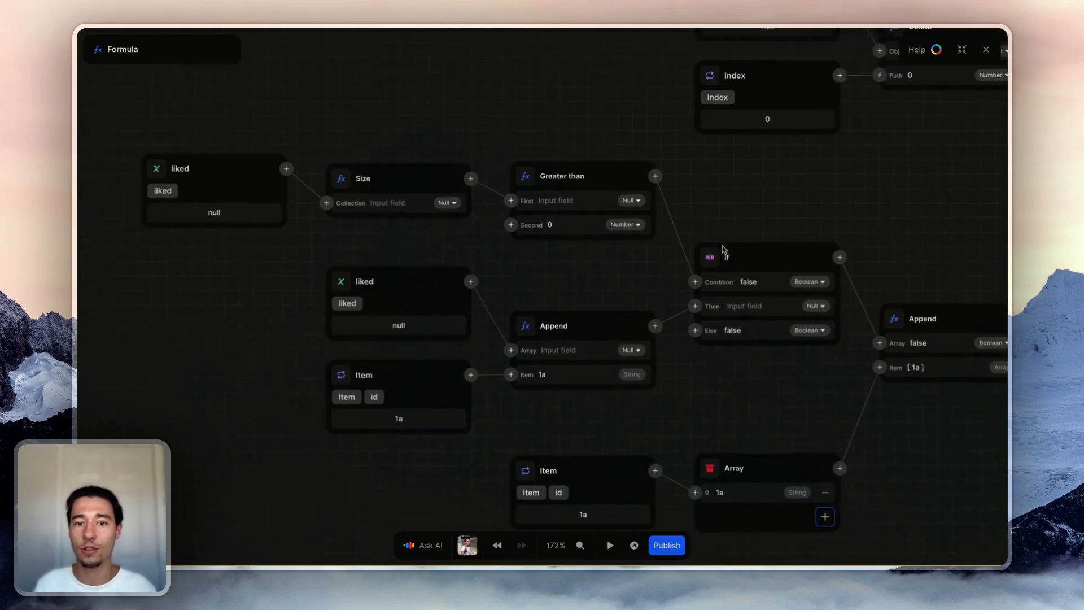
scroll(680, 225, left, 1)
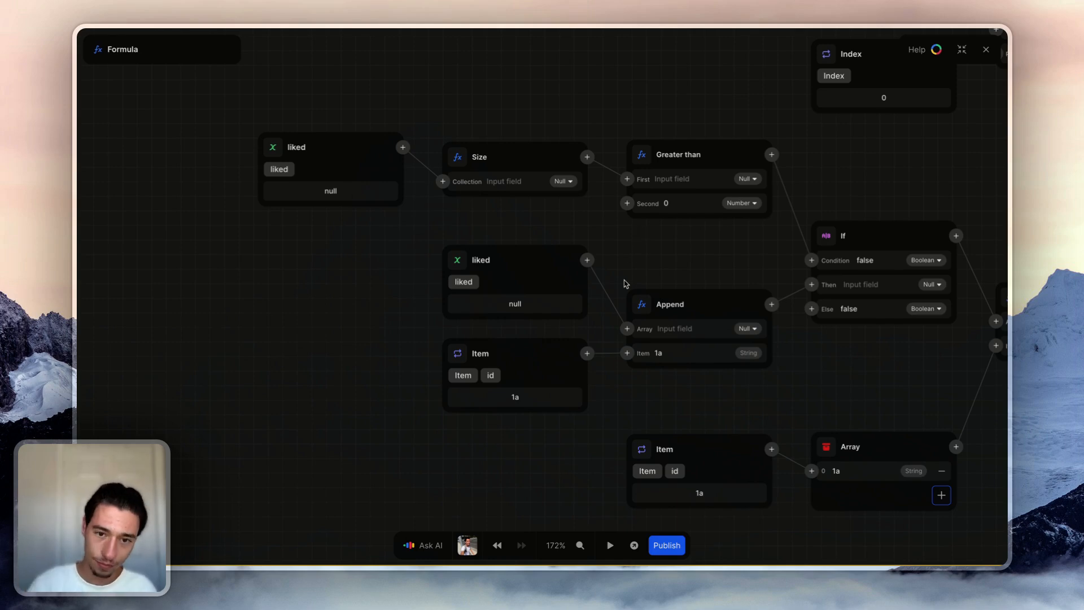
click(986, 50)
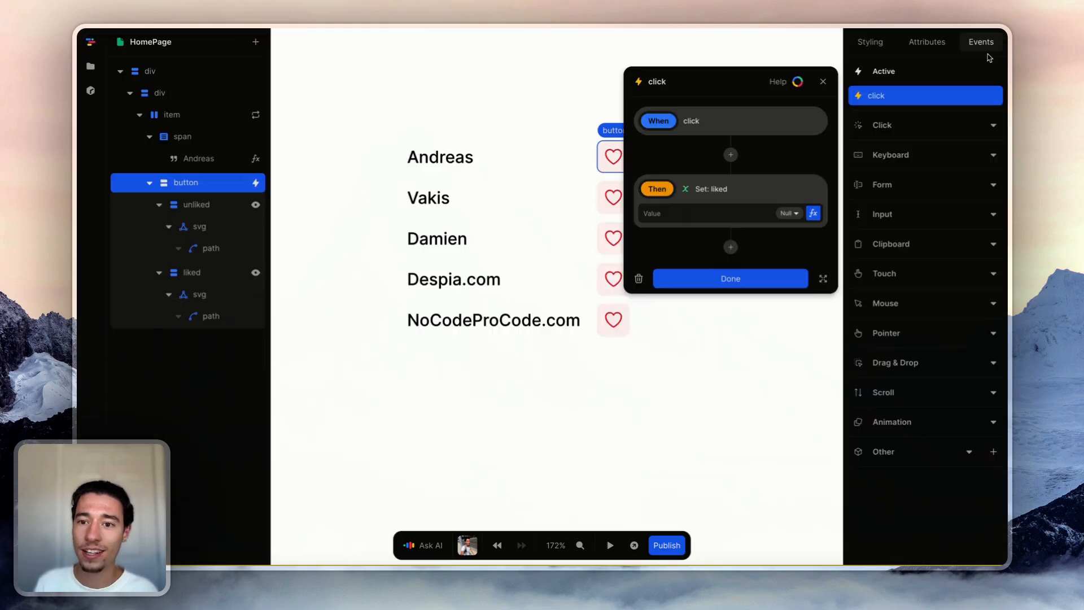
click(711, 282)
Remove both ids from the liked variable's initial value, leaving an empty array.
scroll(712, 284, up, 3)
scroll(712, 285, right, 4)
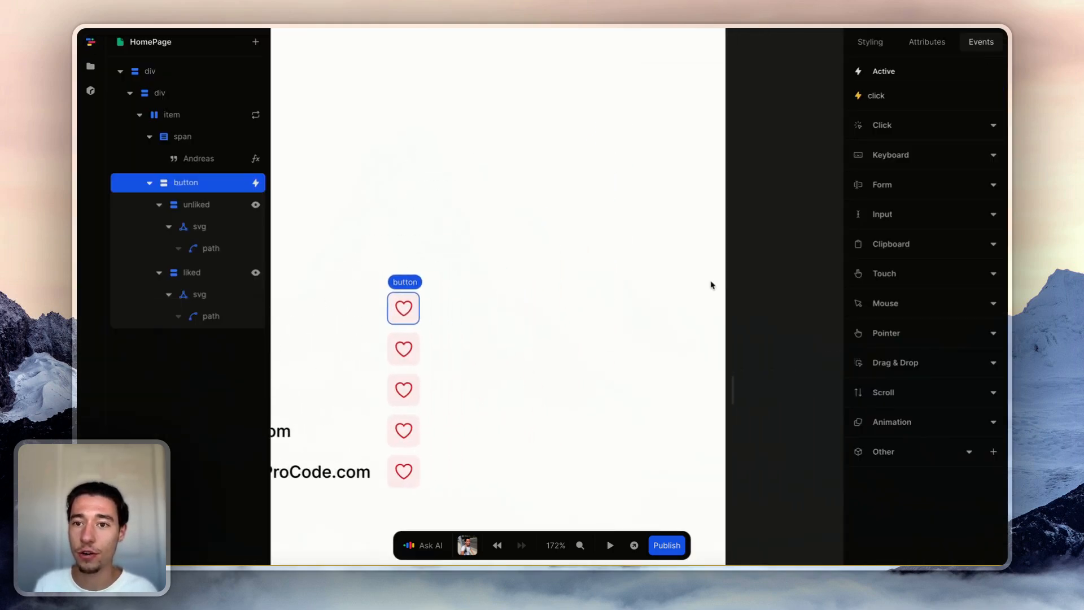
click(764, 143)
click(875, 142)
drag(651, 204, 737, 215)
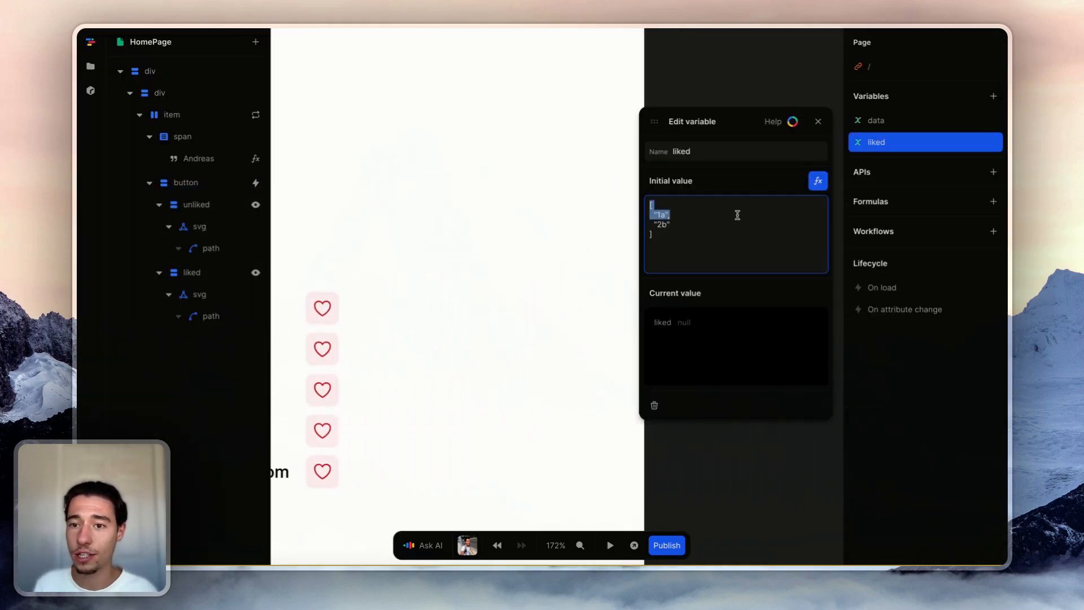
click(818, 181)
click(533, 345)
click(533, 345)
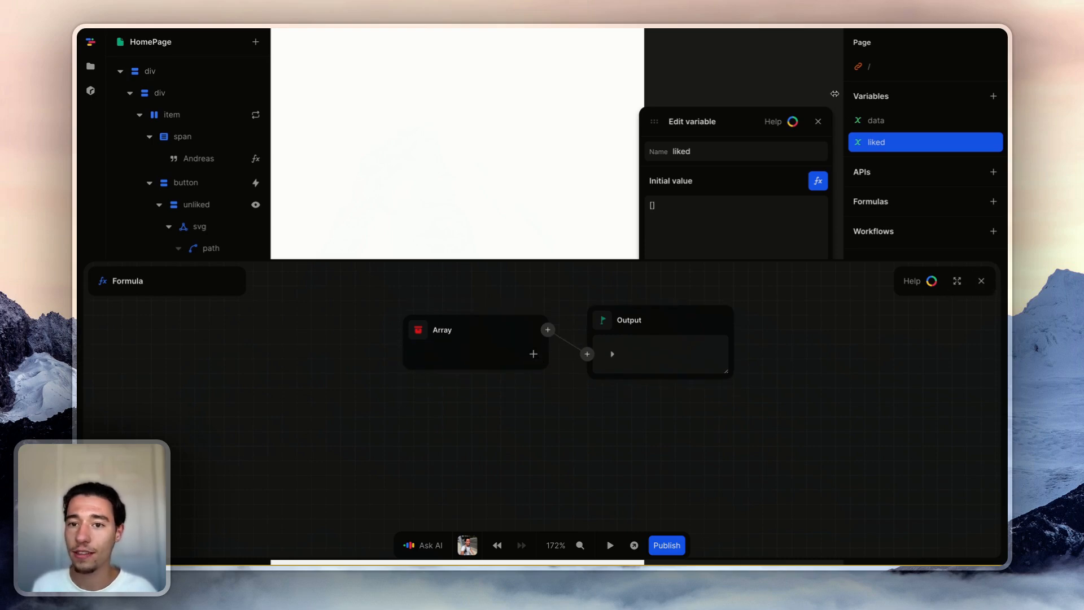
click(818, 122)
Reload the editor page and briefly preview the name list with its like buttons.
mouse_move(79, 64)
click(116, 64)
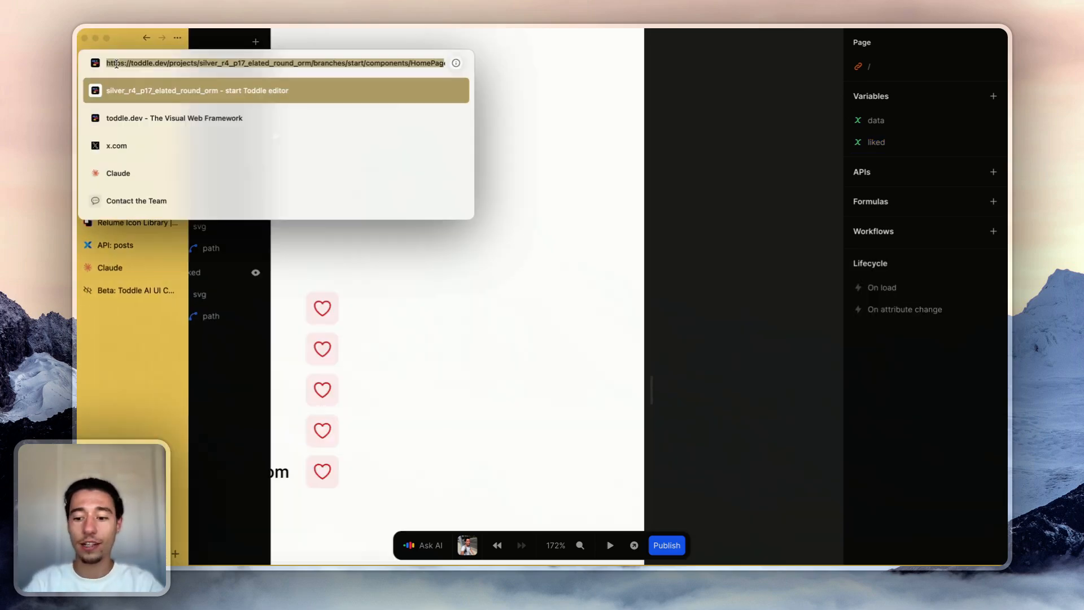
key(Escape)
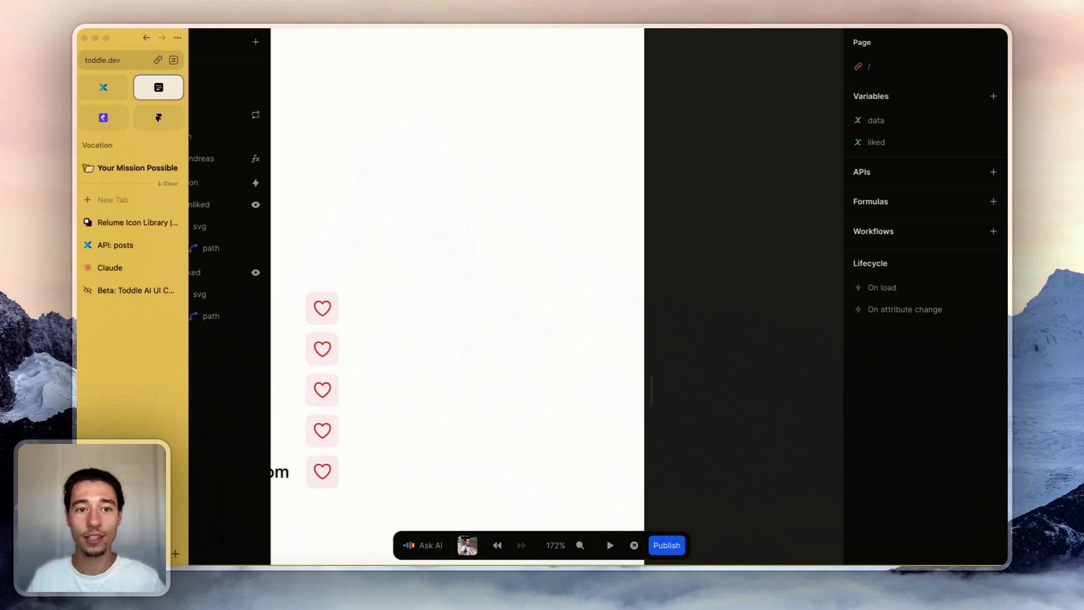
key(super+r)
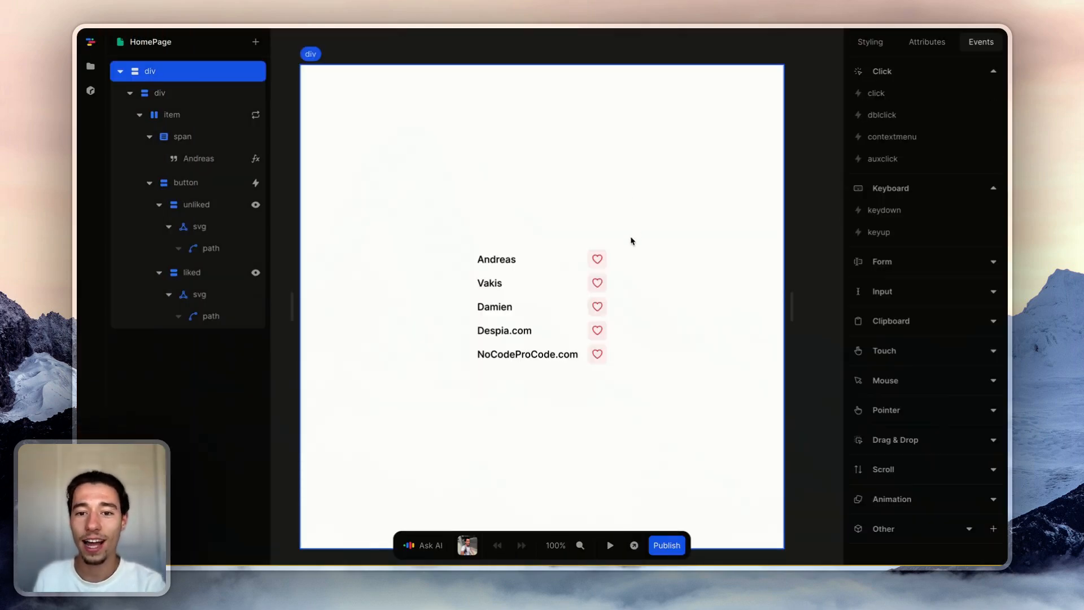
click(610, 545)
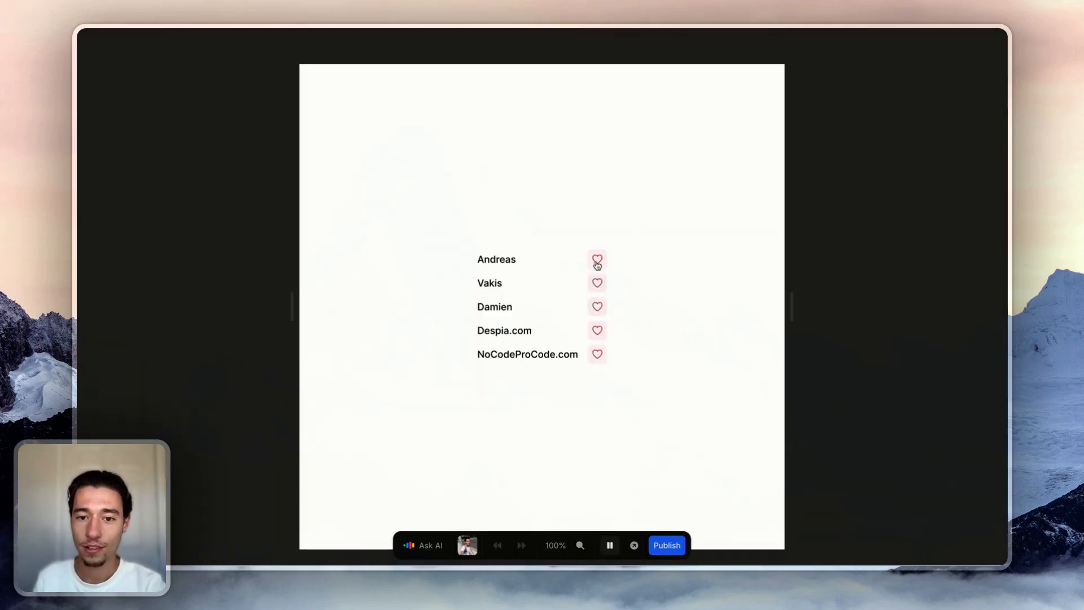
click(609, 544)
Reopen the like button's click event and examine the Includes, Delete and If parts of its Set: liked formula.
click(600, 264)
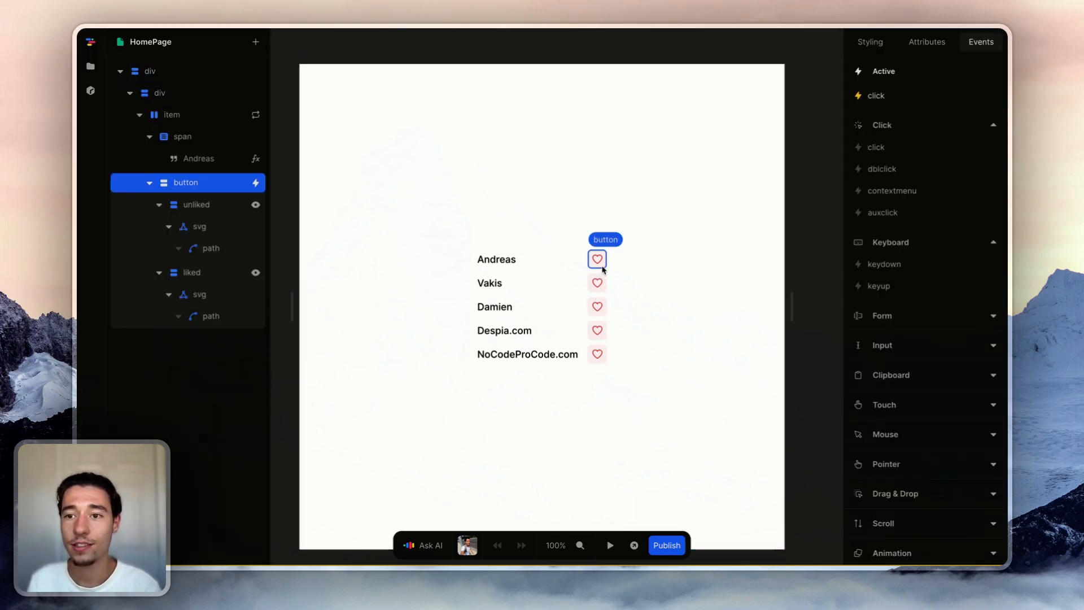
click(906, 97)
click(813, 214)
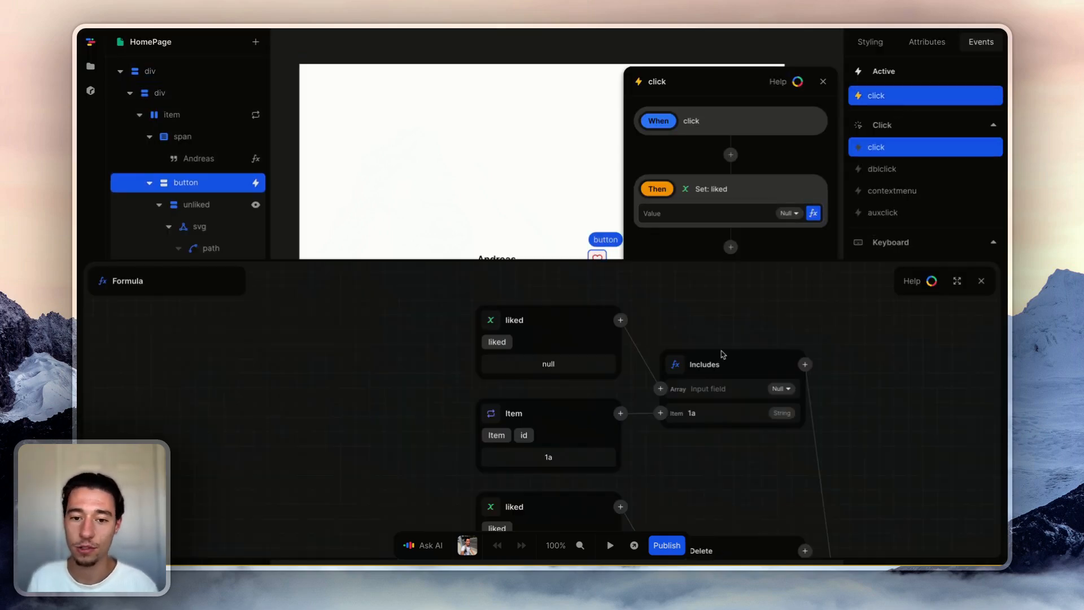
scroll(724, 362, down, 5)
scroll(725, 362, down, 2)
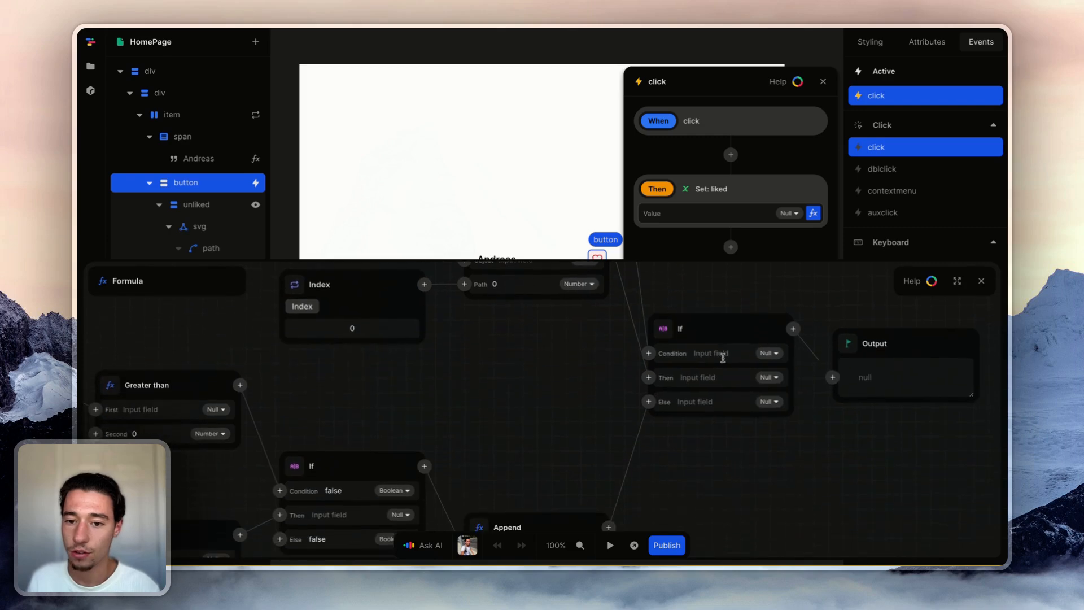
click(718, 353)
scroll(719, 355, up, 2)
scroll(717, 356, up, 3)
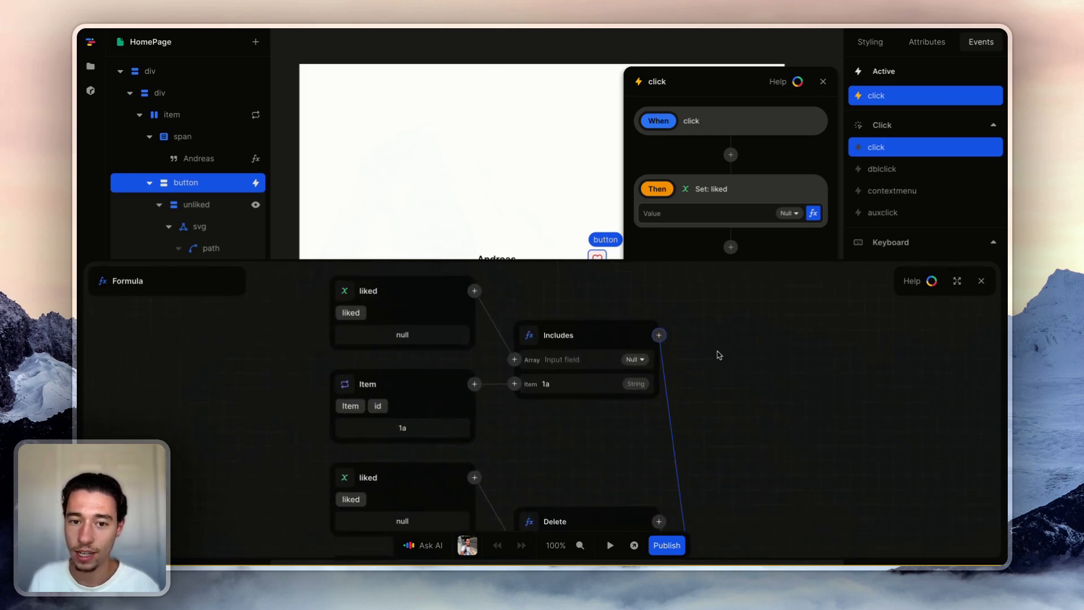
scroll(553, 413, down, 5)
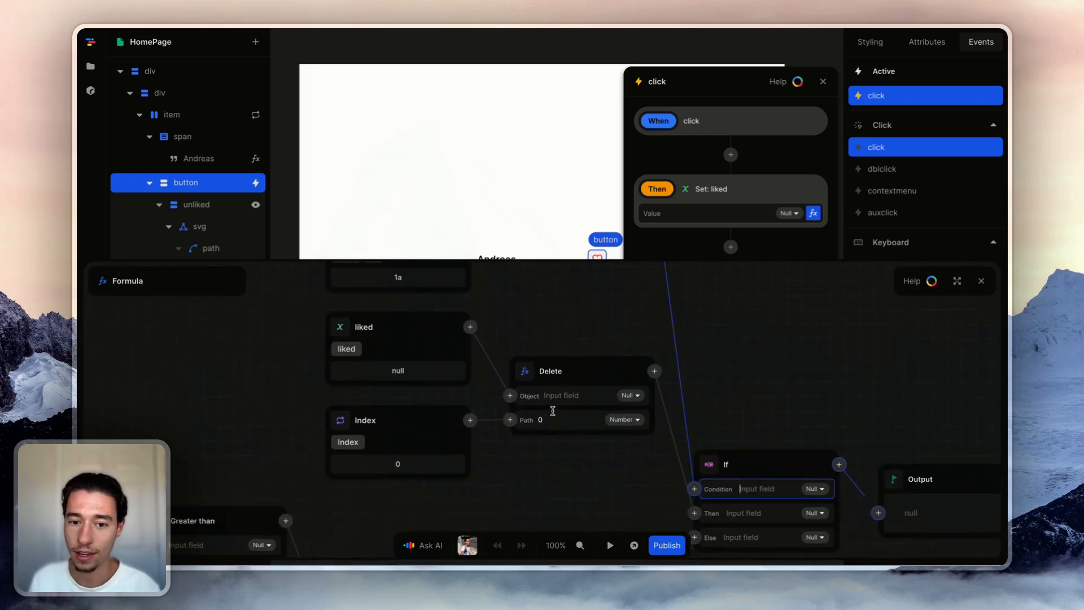
scroll(552, 411, up, 7)
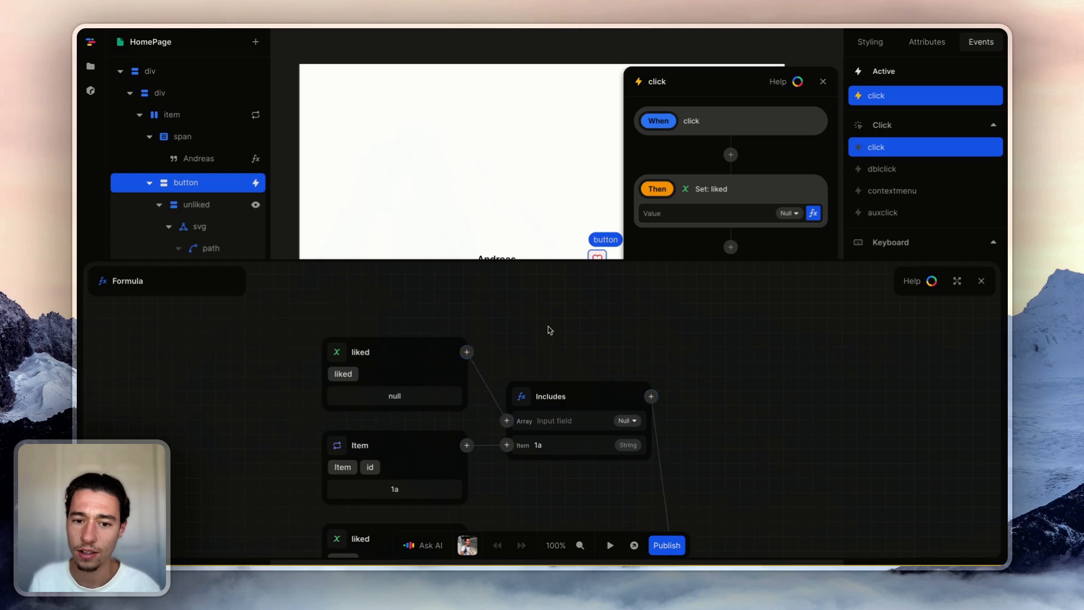
scroll(546, 329, down, 2)
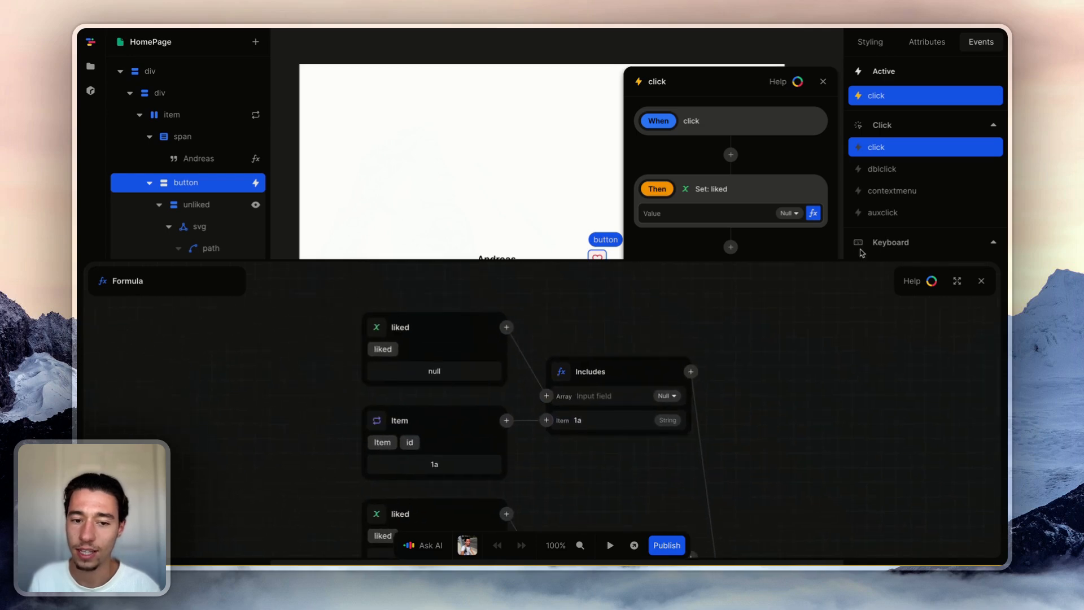
click(981, 281)
click(822, 82)
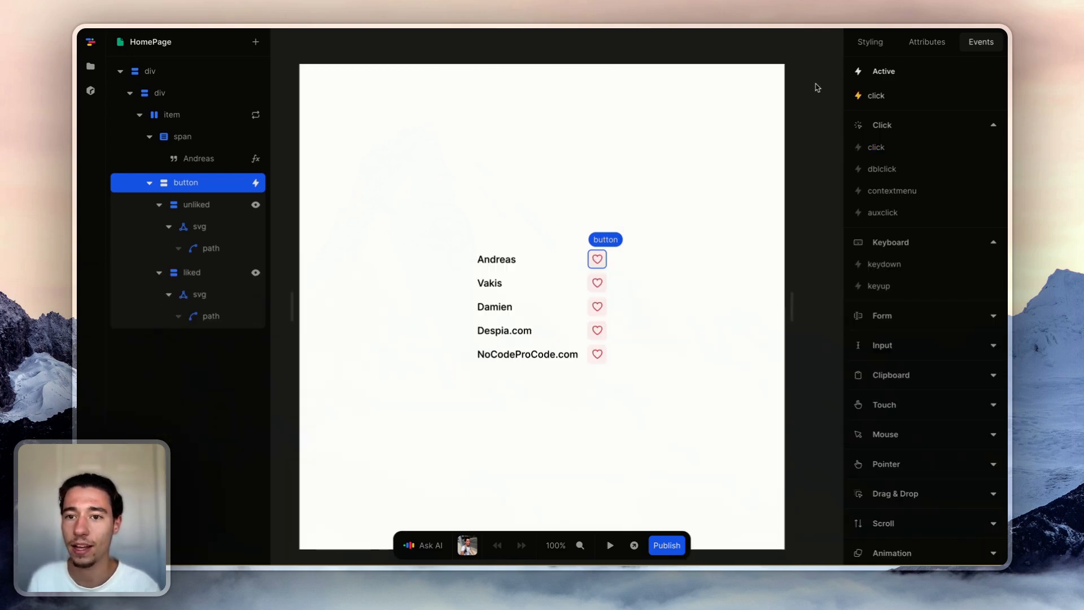
Open the page's liked variable for editing.
click(820, 86)
click(905, 148)
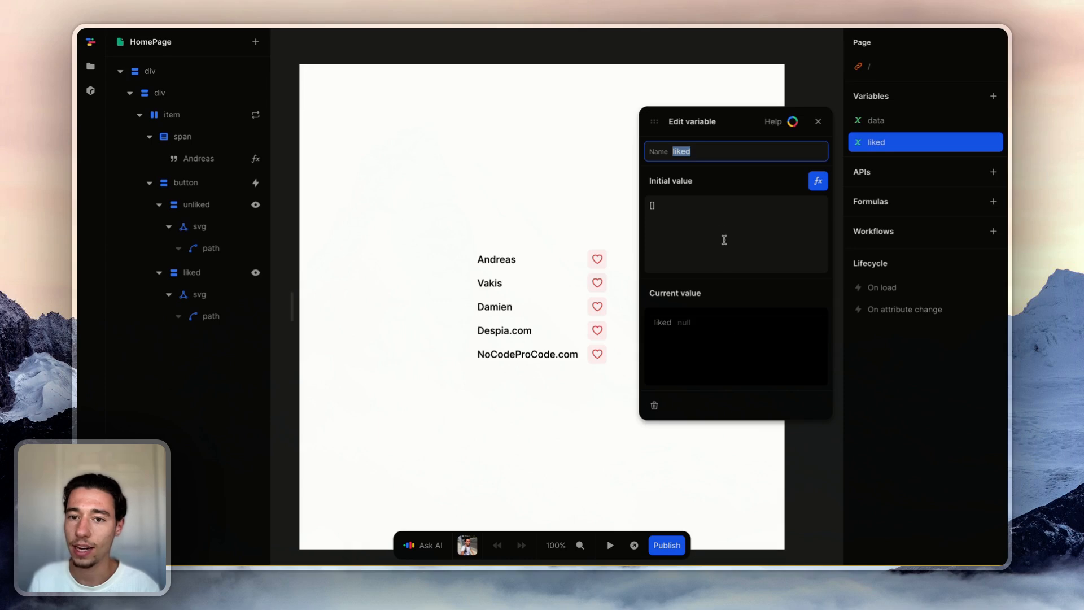
Replace the formula used as the liked variable's initial value with a plain empty array, [].
click(818, 182)
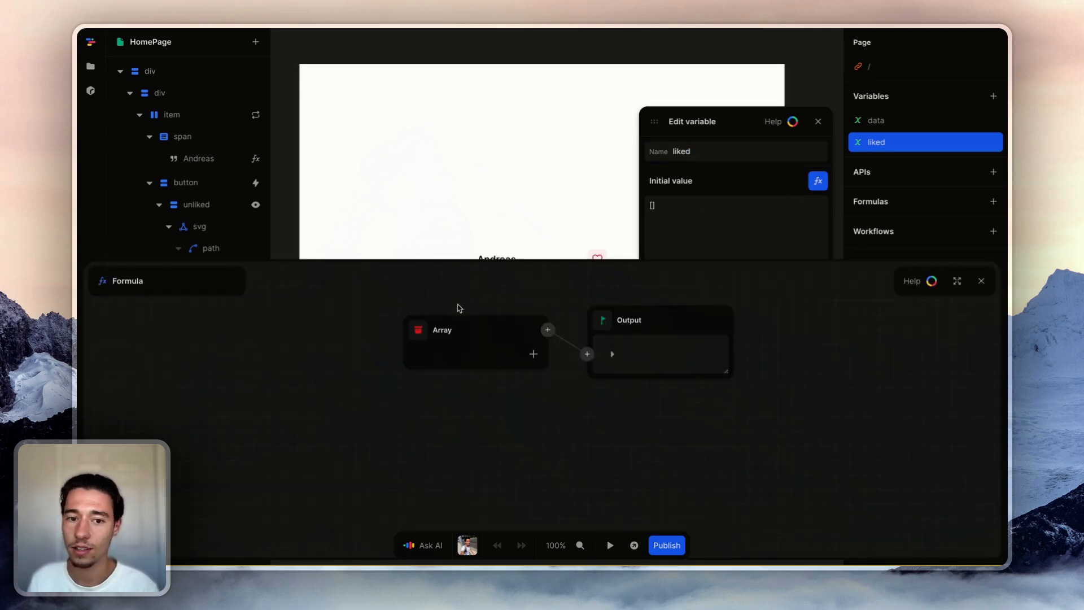
key(BackSpace)
click(729, 233)
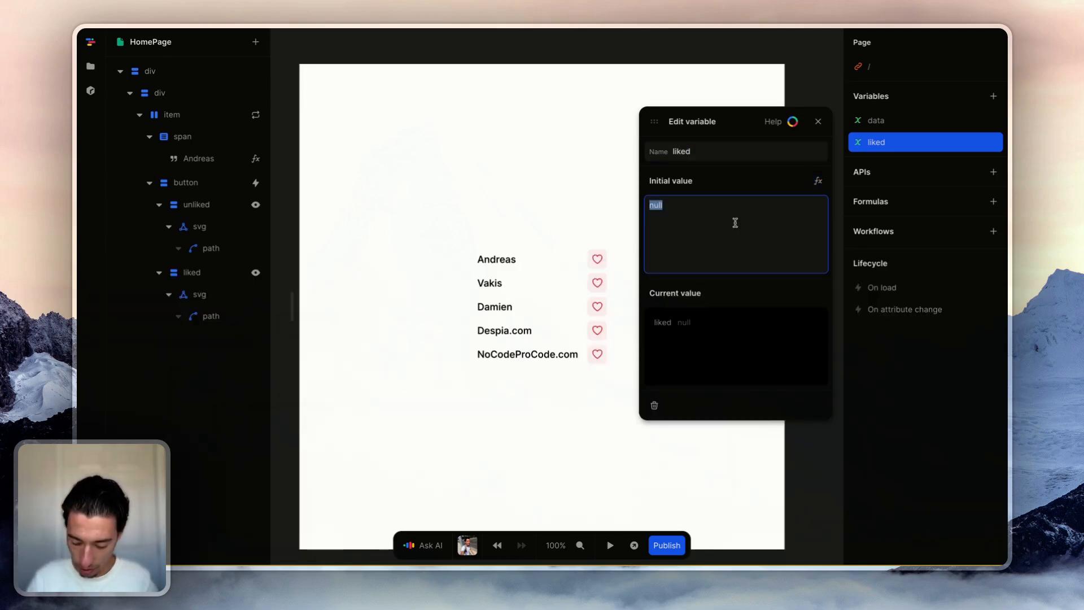
text([])
click(776, 194)
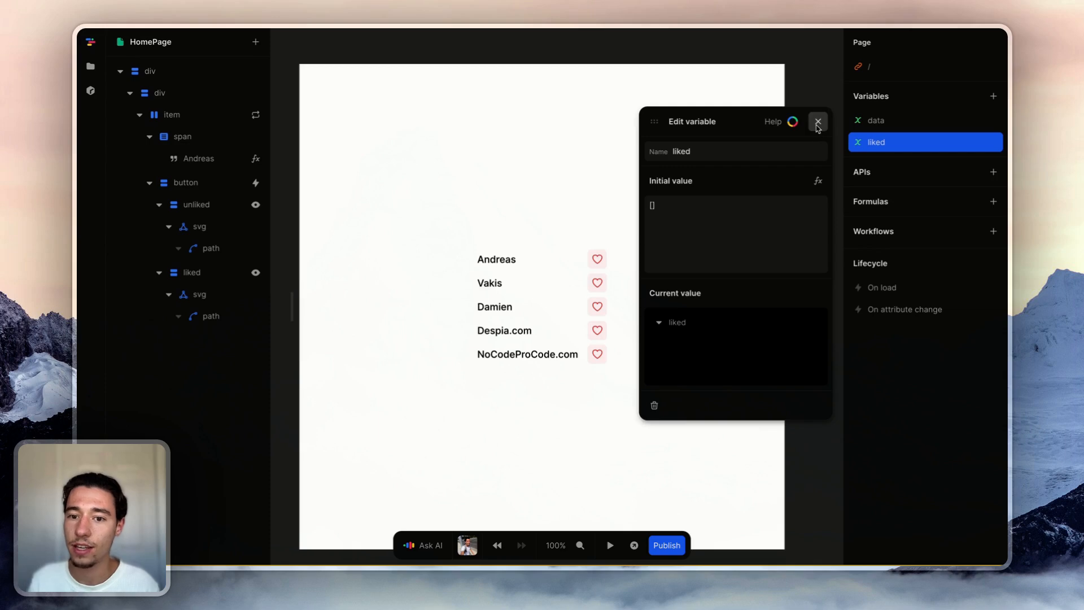
click(818, 121)
Reload the editor page and check the current value of the liked variable.
click(102, 61)
key(Escape)
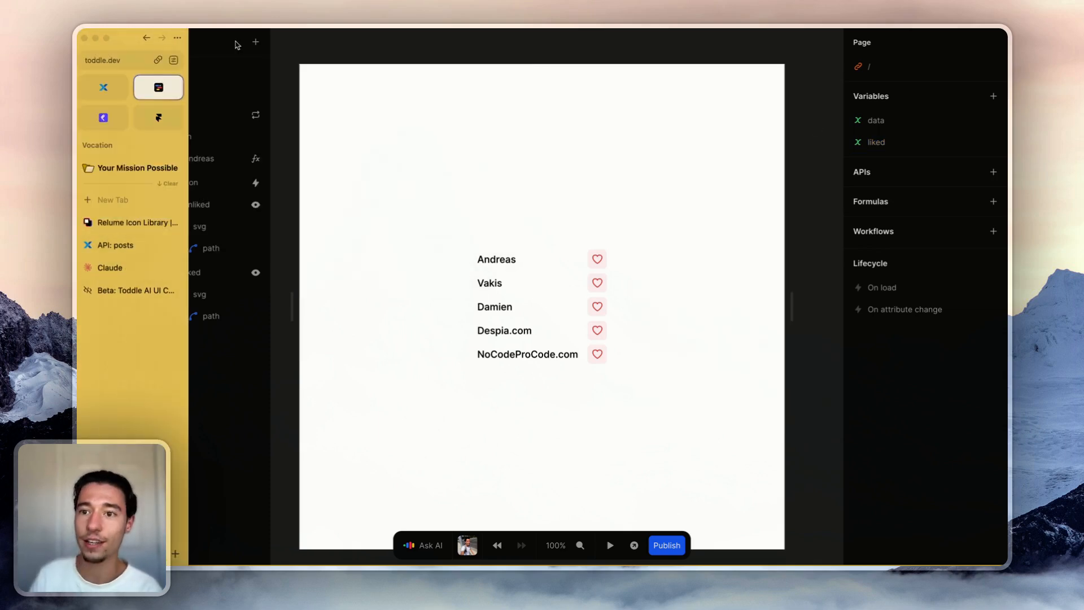
key(super+r)
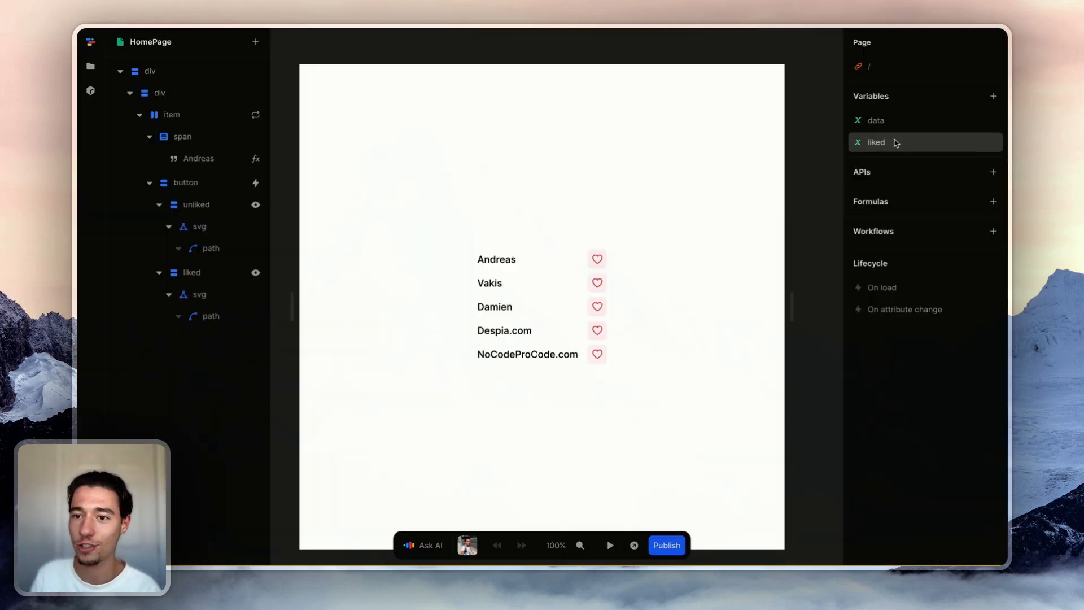
click(896, 142)
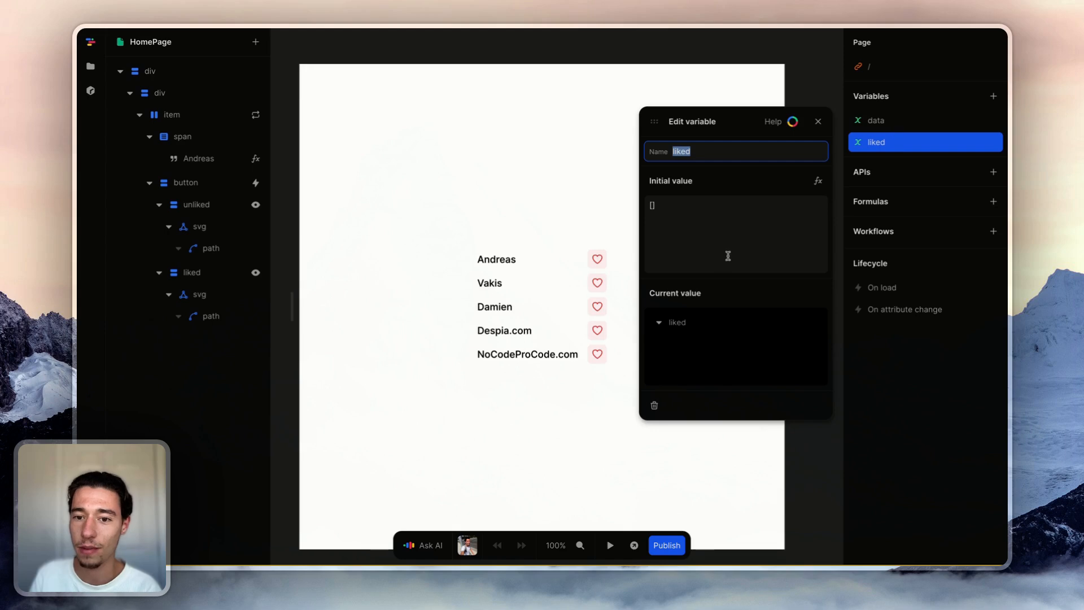
click(817, 121)
Start and stop the page preview, and inspect the liked variable's current value.
click(672, 479)
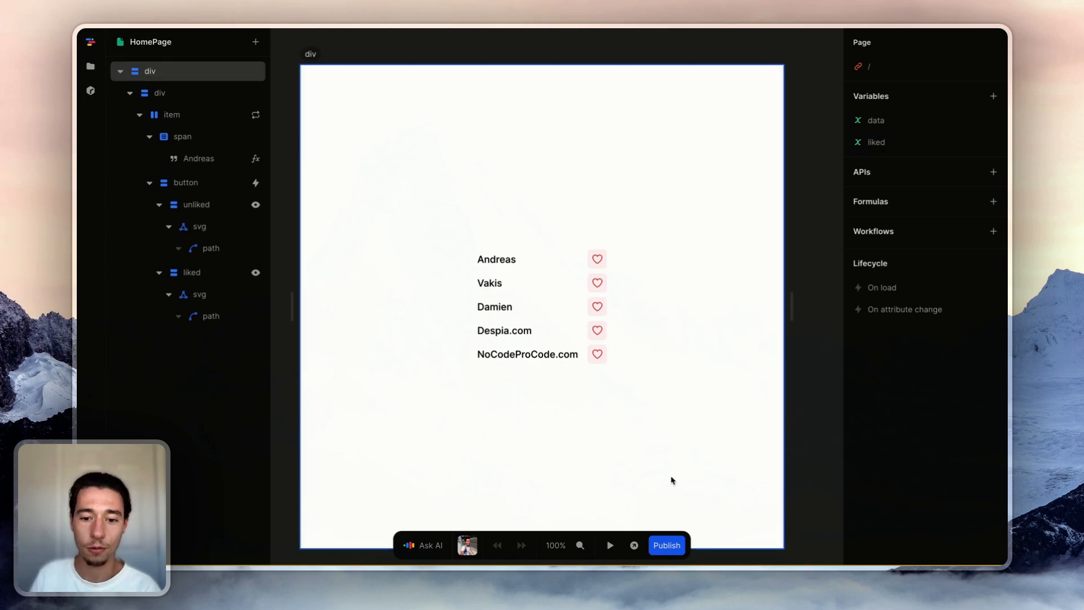
click(609, 545)
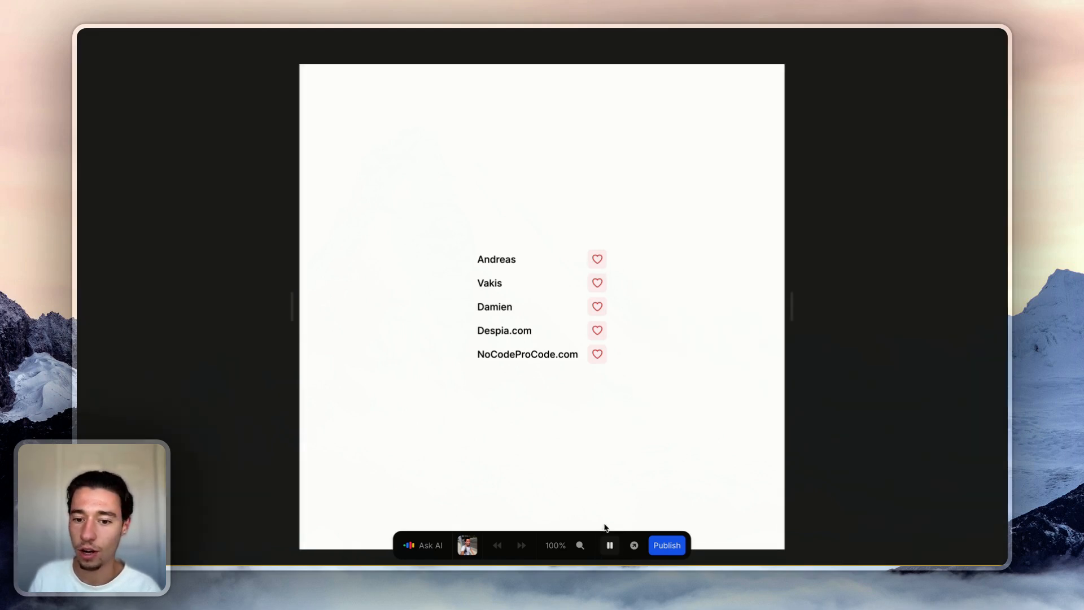
click(609, 545)
click(885, 144)
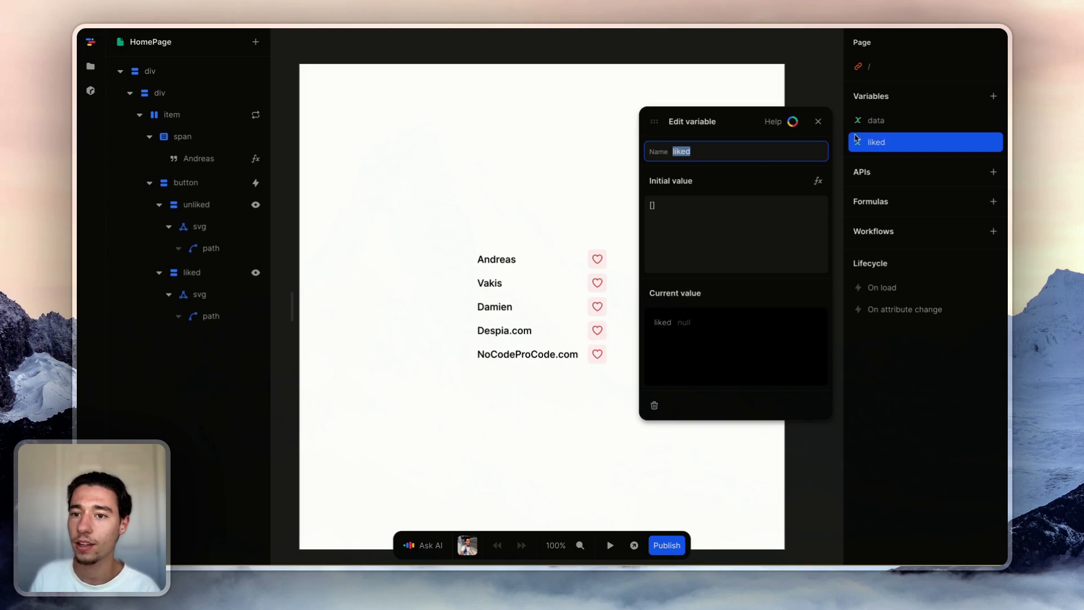
click(818, 122)
Reload the editor again, select the first row's heart, and recheck the liked variable's value.
click(96, 63)
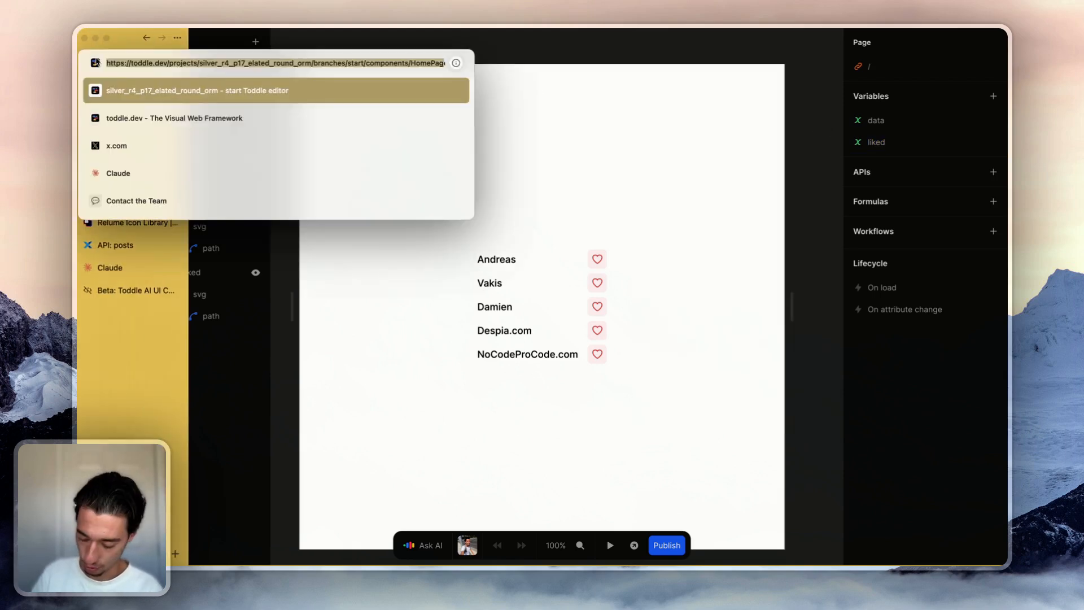
key(Escape)
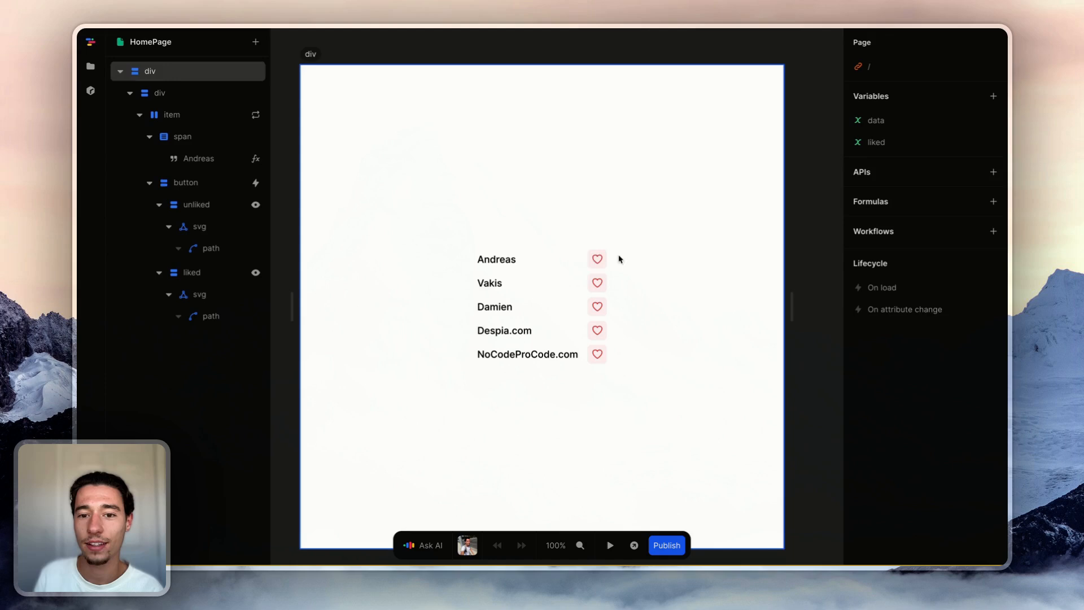
click(591, 261)
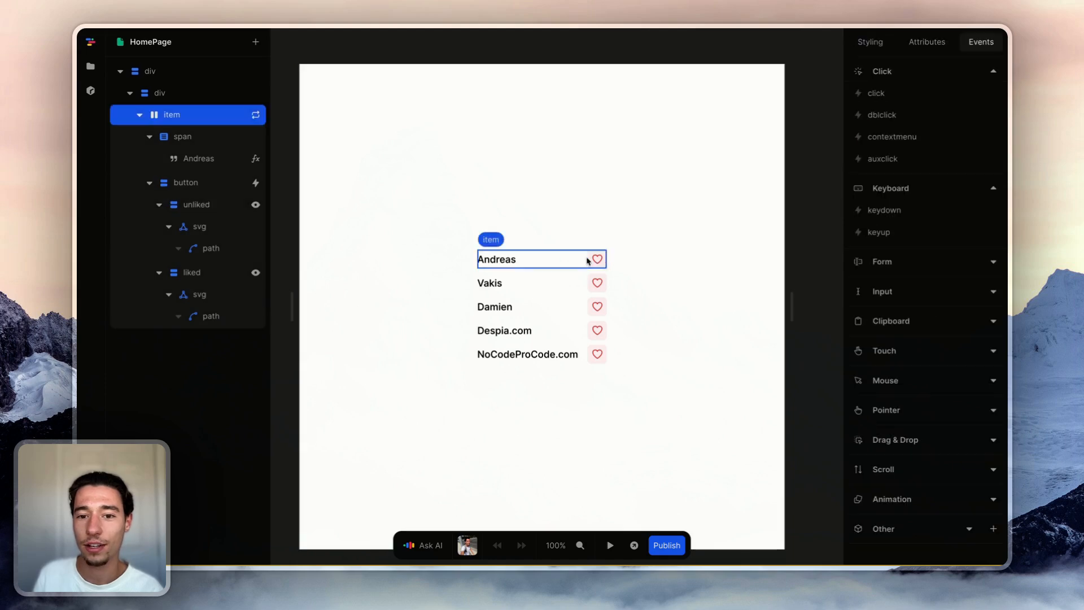
click(602, 263)
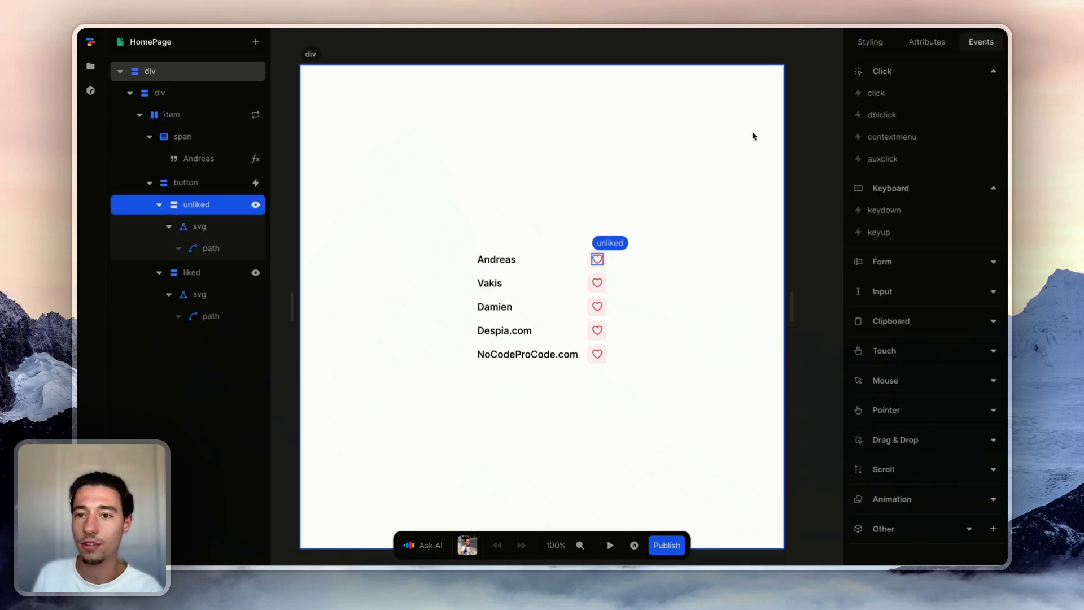
click(820, 92)
click(873, 140)
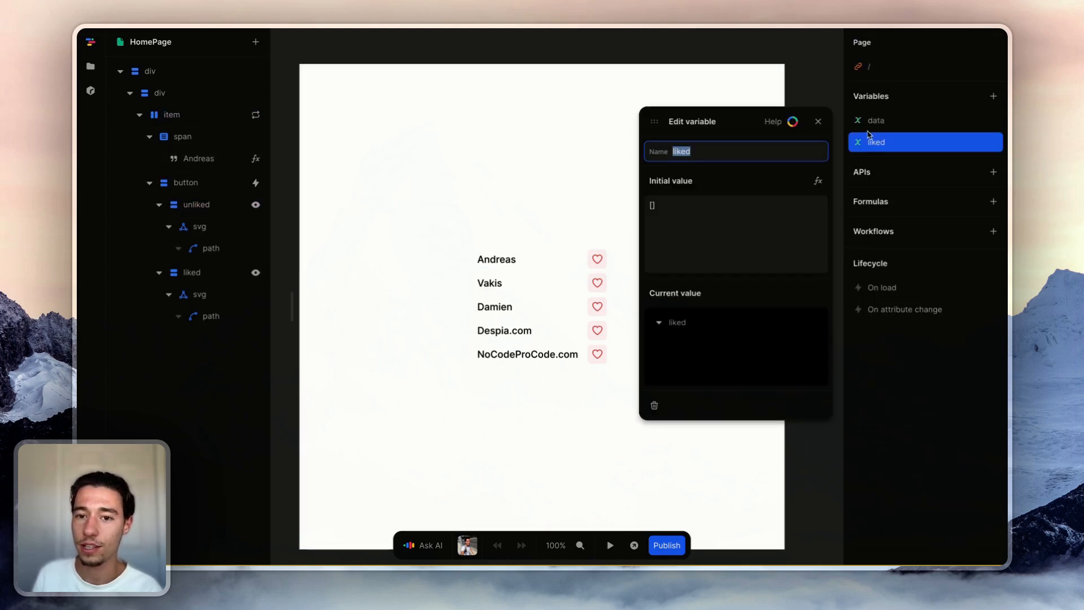
click(818, 121)
Open the full-size formula for the value that the heart button's click event assigns to liked.
click(600, 259)
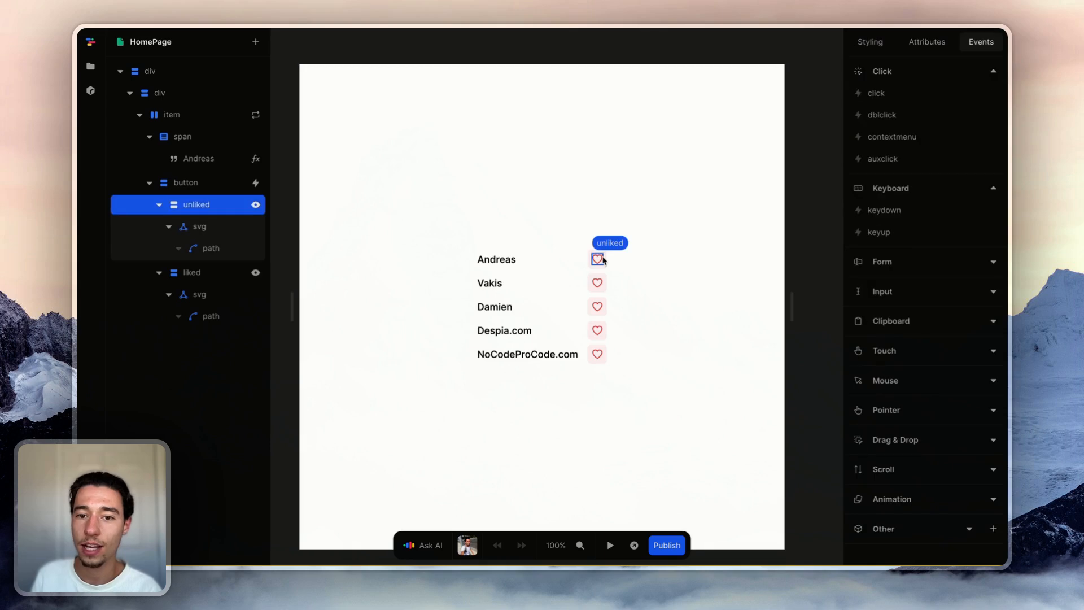
click(598, 257)
click(898, 97)
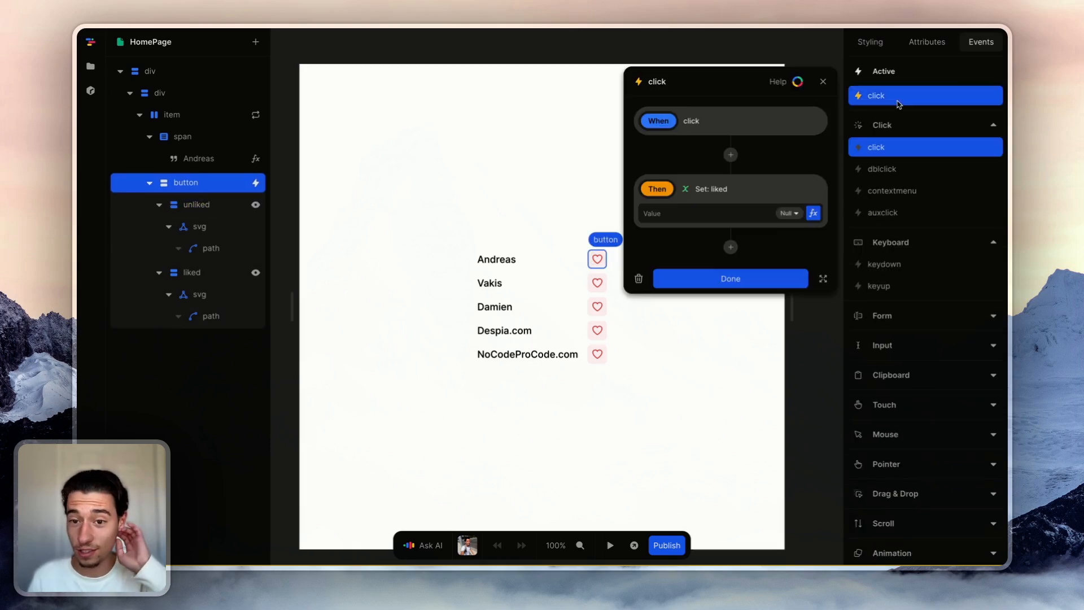
click(813, 212)
click(958, 281)
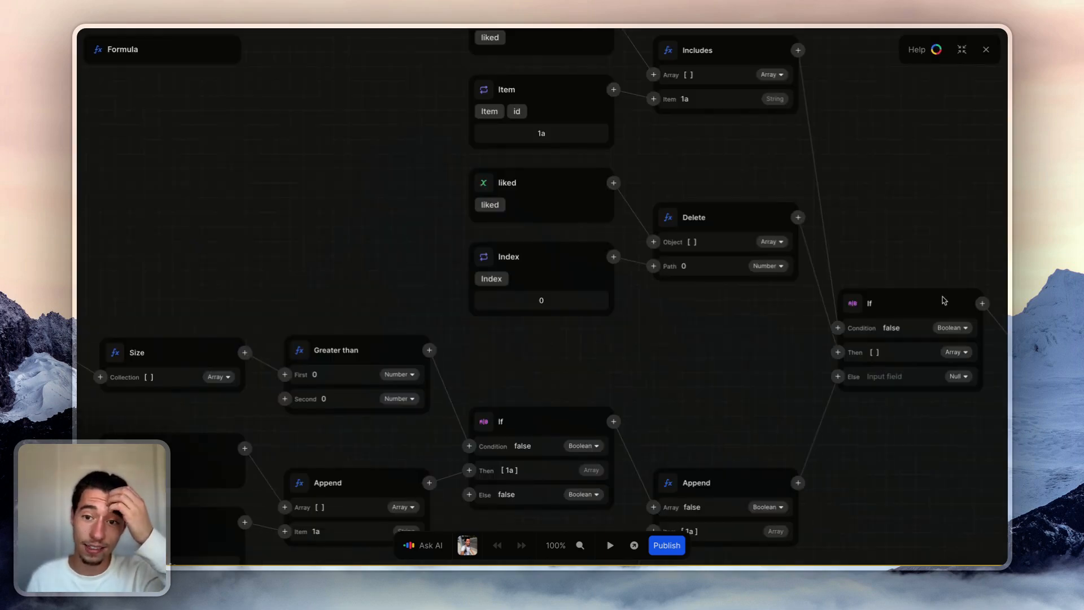
Remove the outer Append and its array input from the formula's Else branch, connecting the nested If directly to Else.
scroll(901, 253, up, 1)
scroll(901, 253, right, 2)
scroll(890, 257, down, 1)
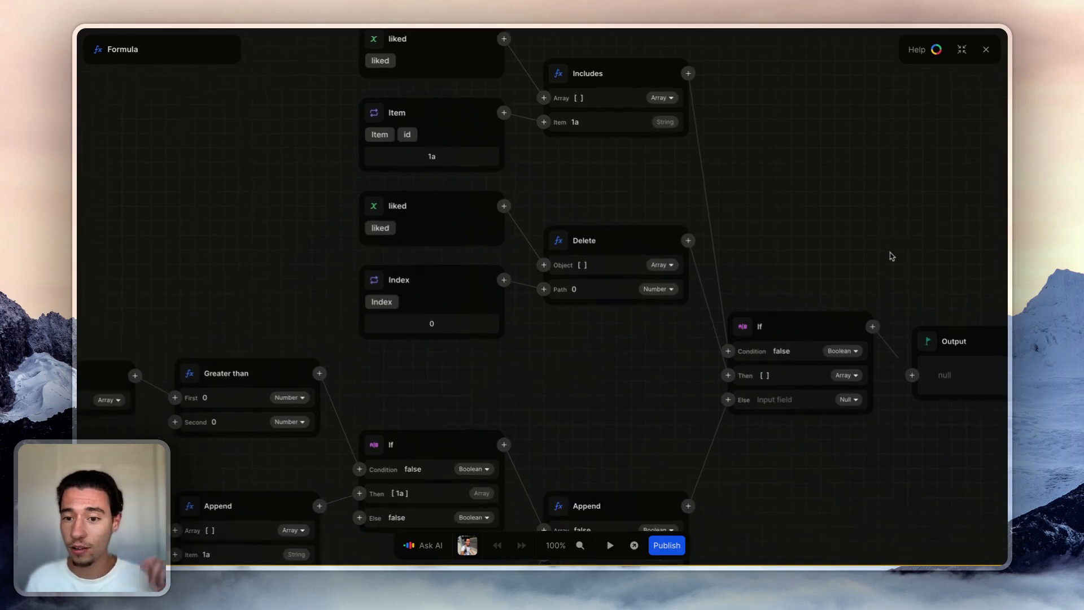
scroll(756, 413, down, 3)
scroll(754, 401, left, 2)
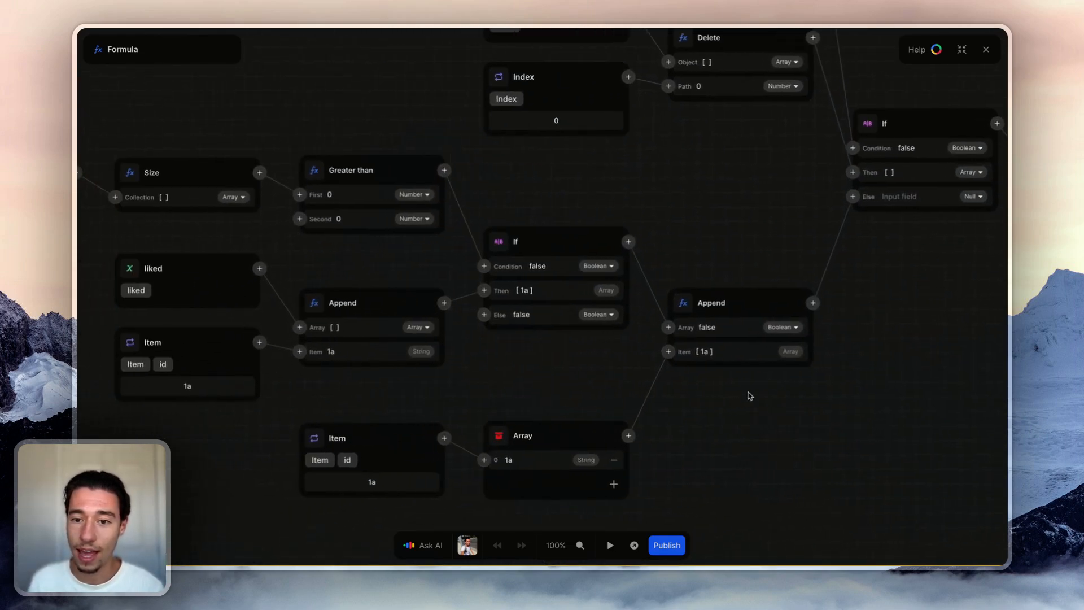
click(761, 311)
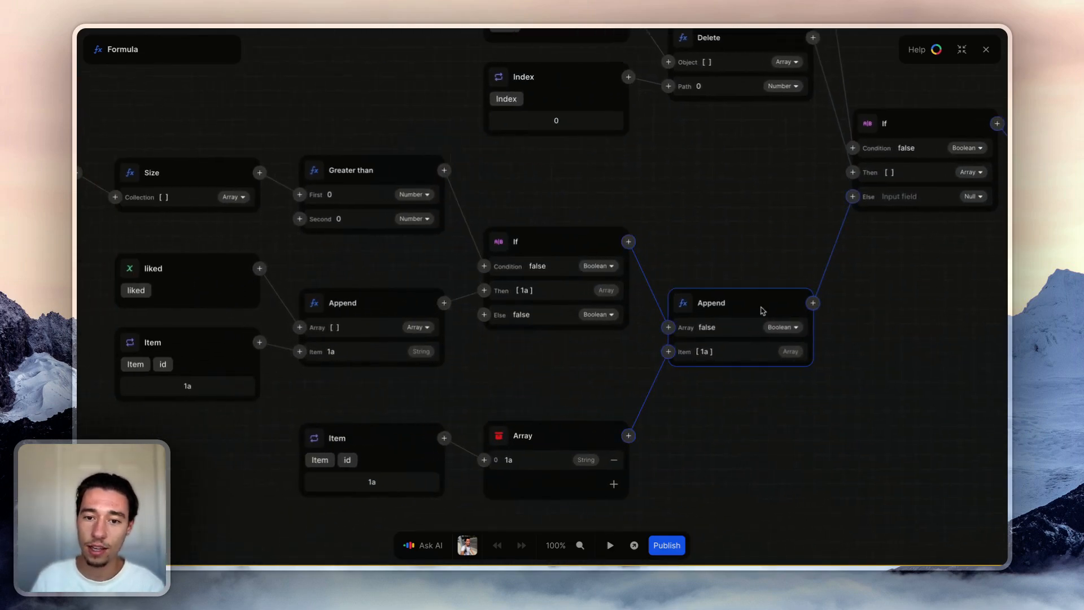
scroll(761, 305, right, 2)
scroll(734, 311, up, 1)
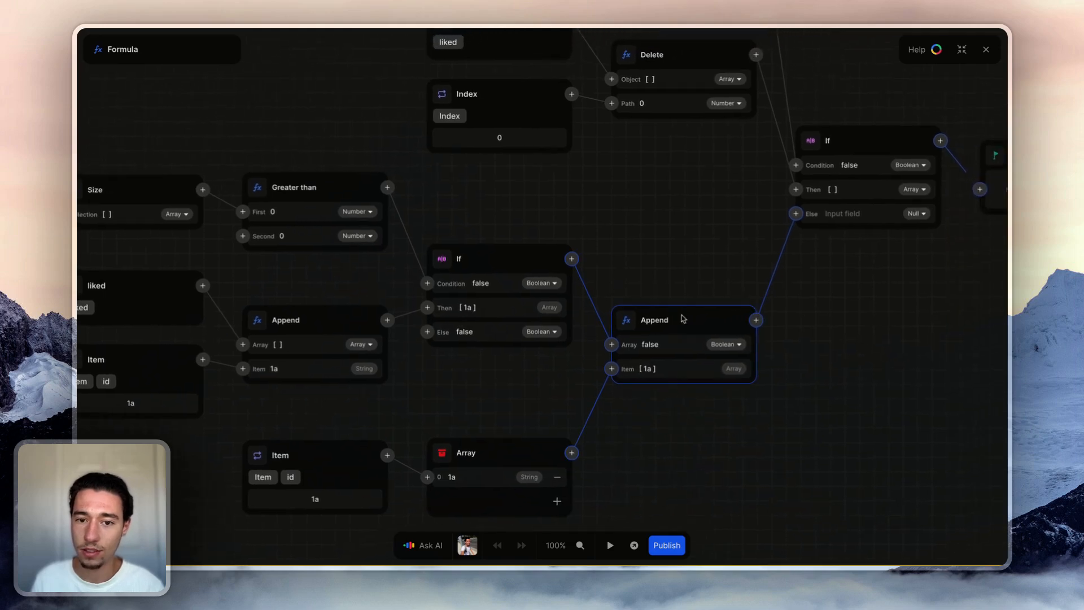
click(509, 267)
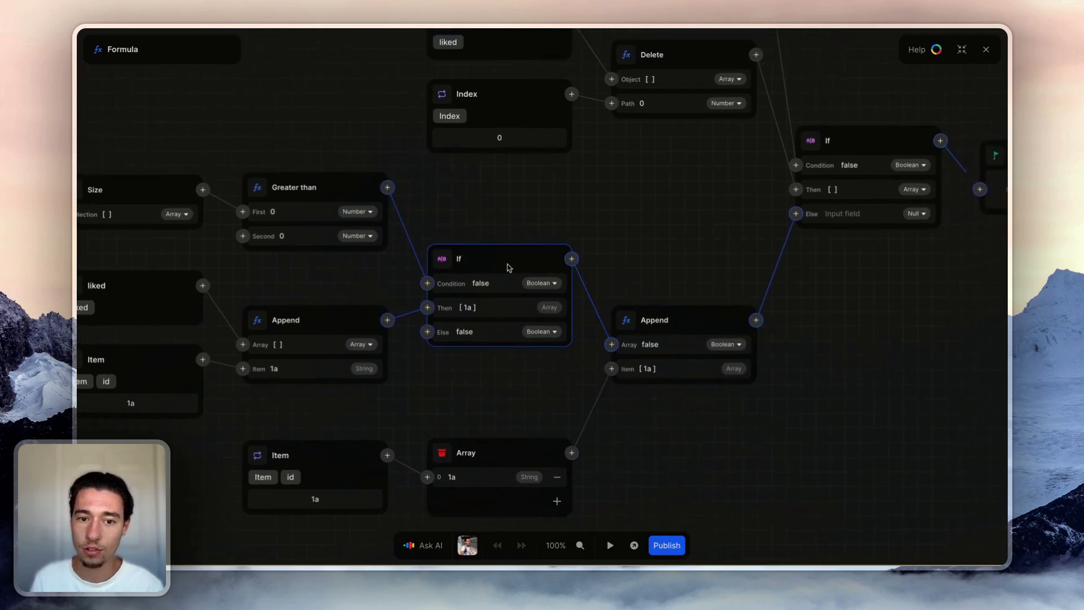
key(Delete)
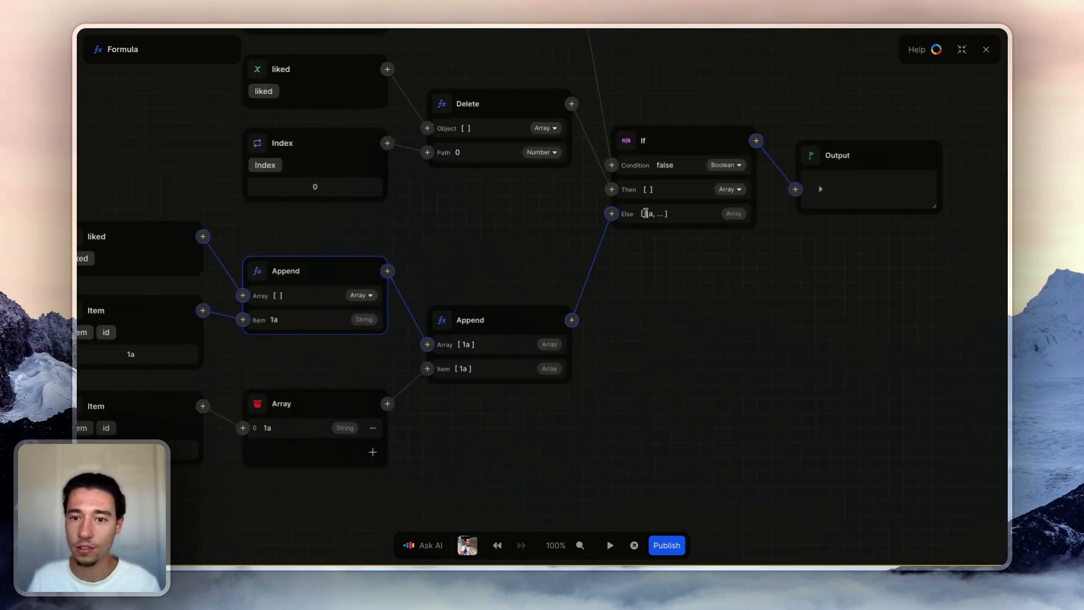
click(617, 214)
key(ctrl+z)
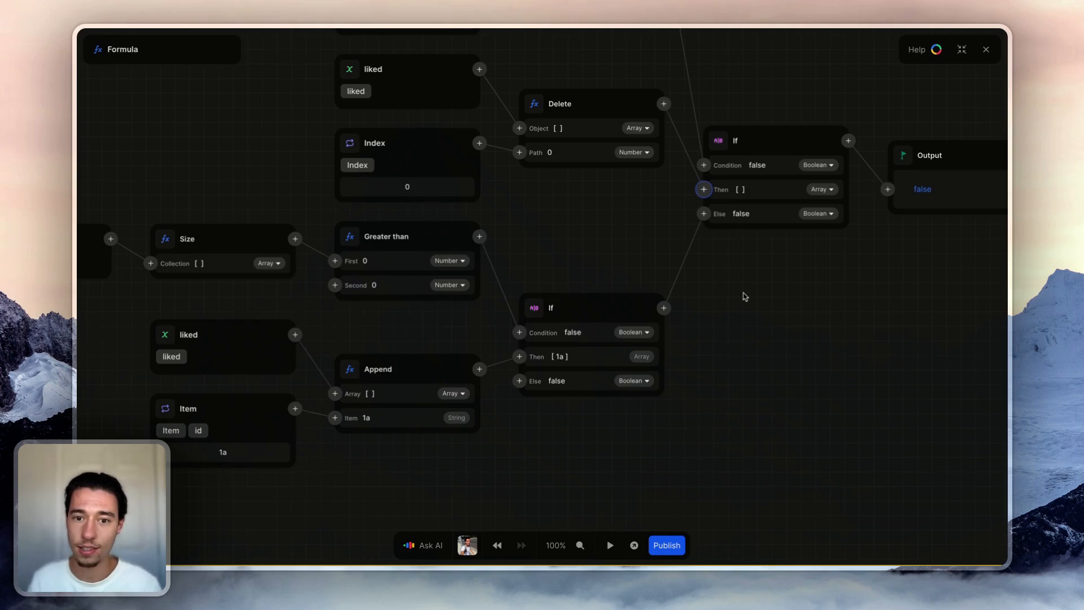
Delete the Greater than, Size and nested If nodes so Append feeds Else directly, and close the formula.
scroll(762, 284, left, 3)
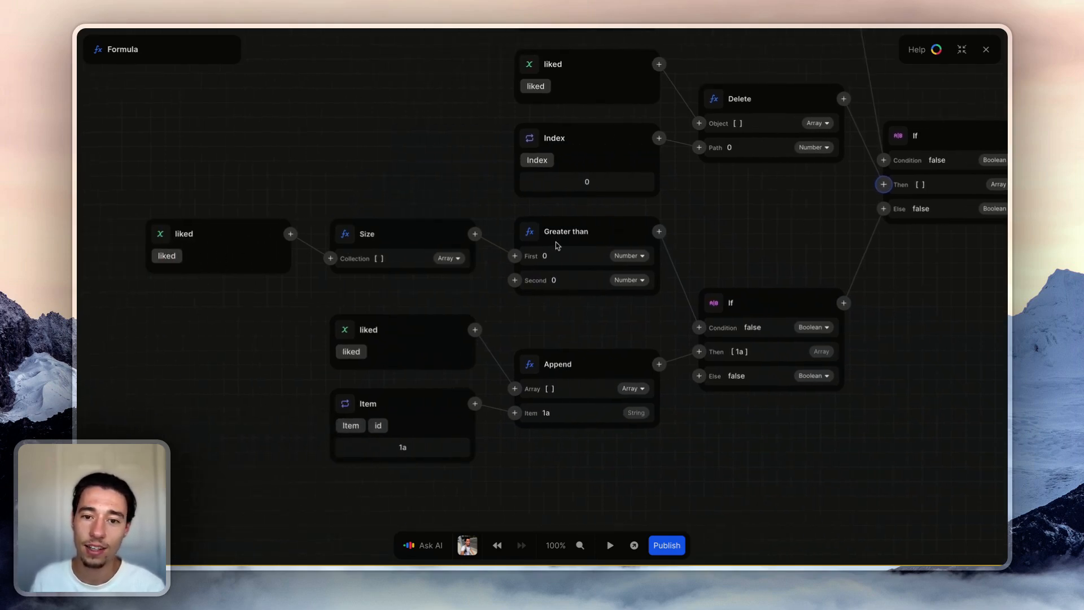
click(644, 233)
key(Delete)
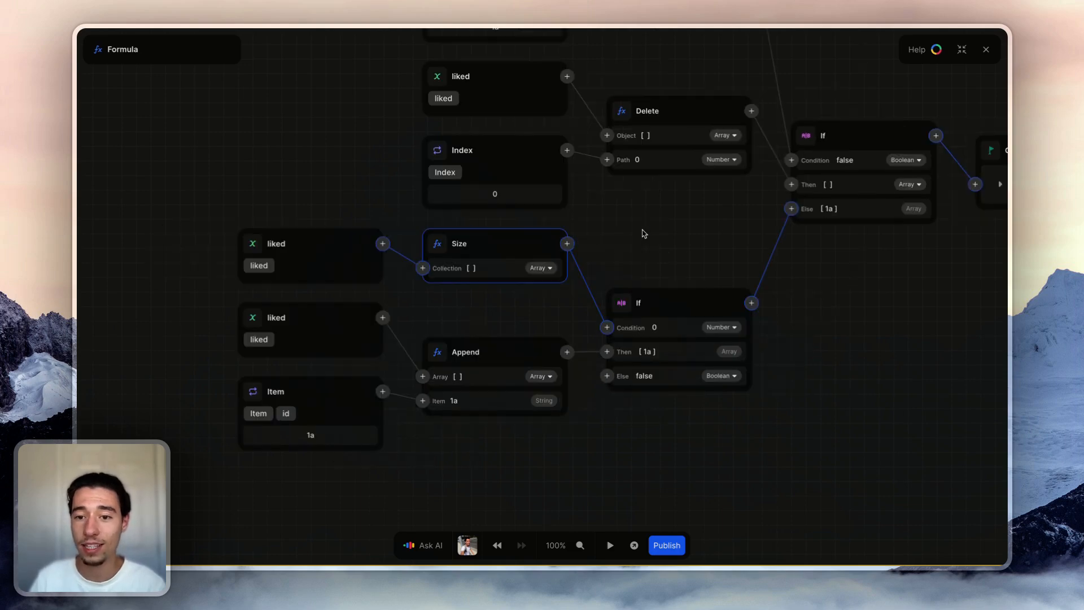
click(691, 312)
key(Delete)
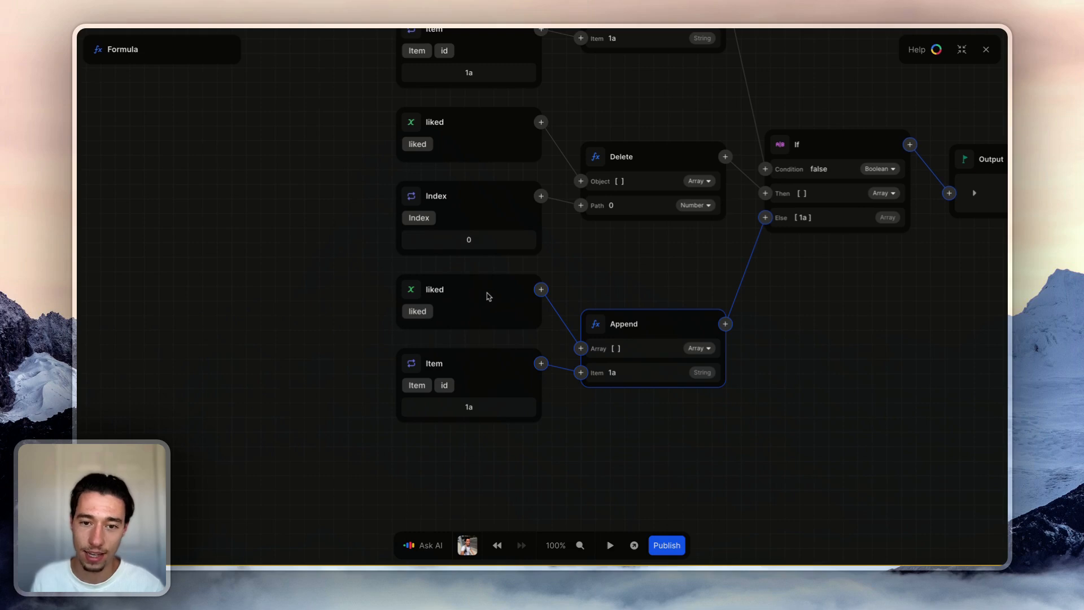
click(985, 51)
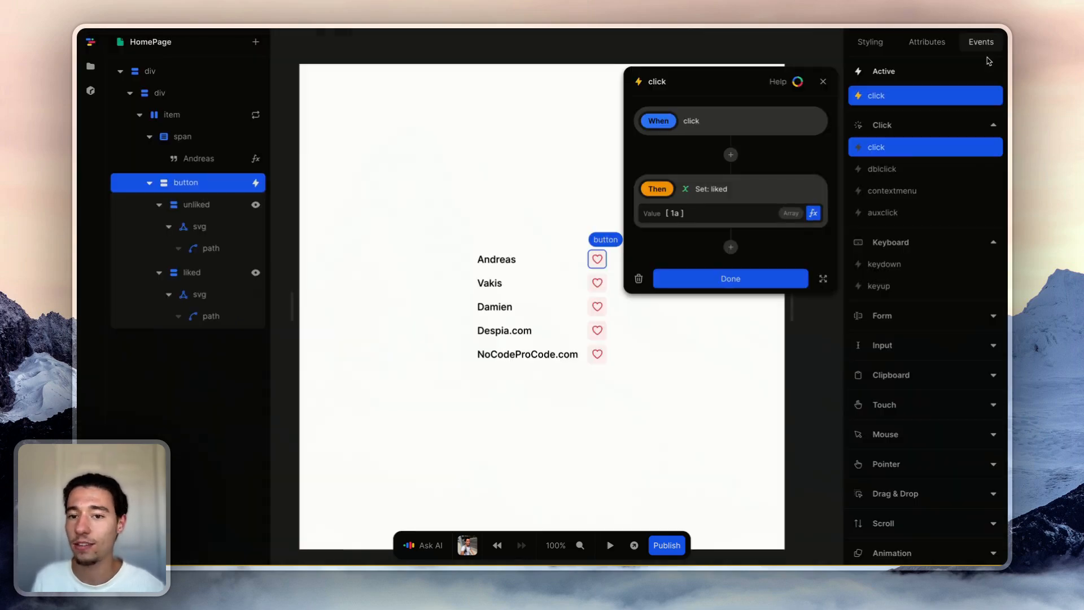
Test the page in preview by liking the first two rows and toggling the second row's heart again.
click(610, 545)
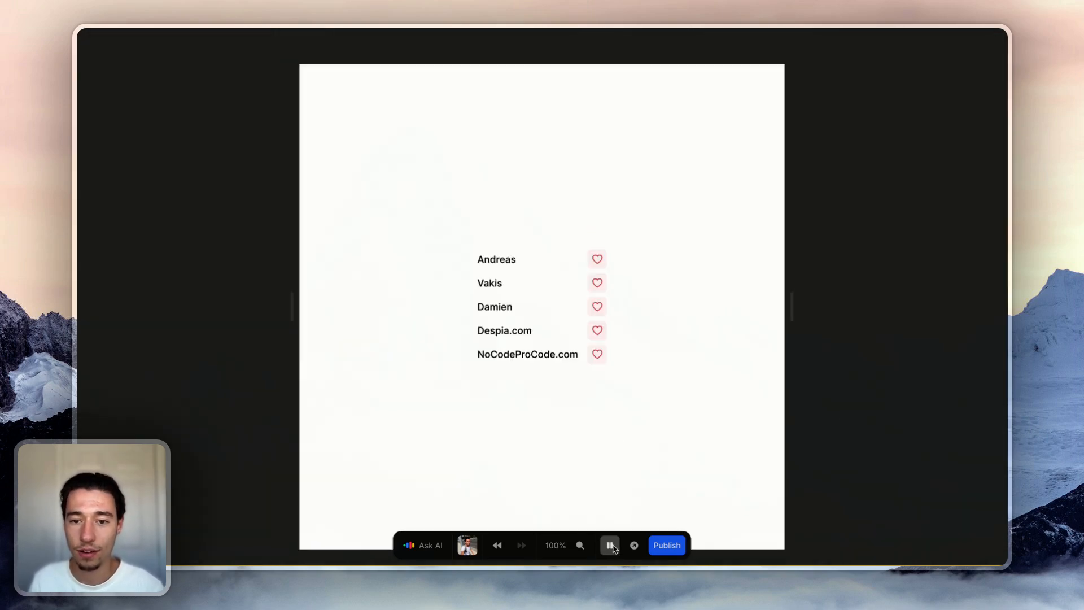
click(599, 262)
click(598, 283)
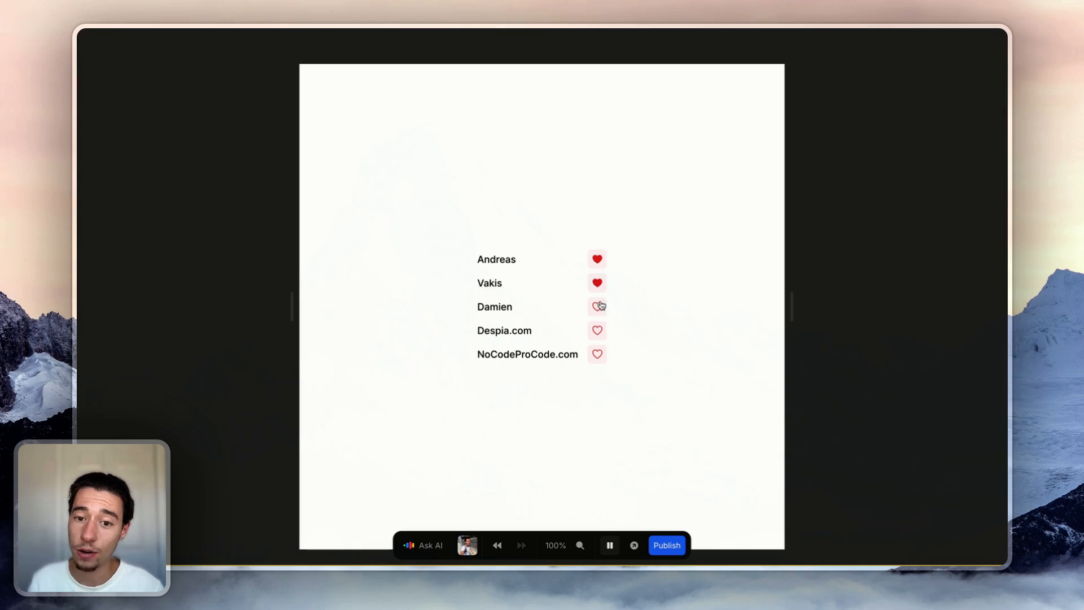
click(599, 282)
click(610, 545)
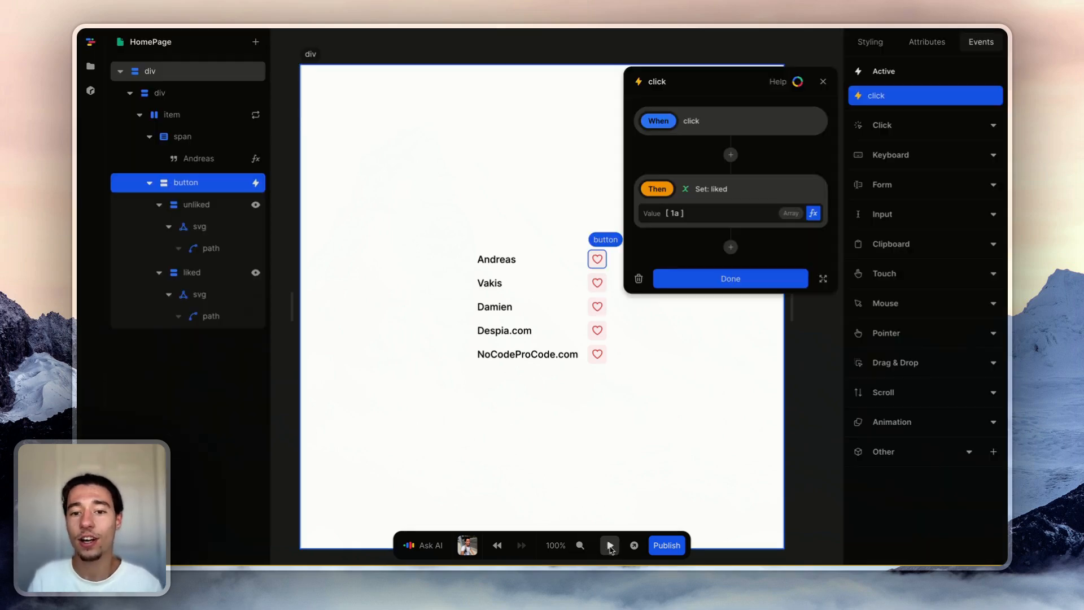
Reopen the click event's liked formula at full size and review its Includes, Delete and Append branches.
click(814, 210)
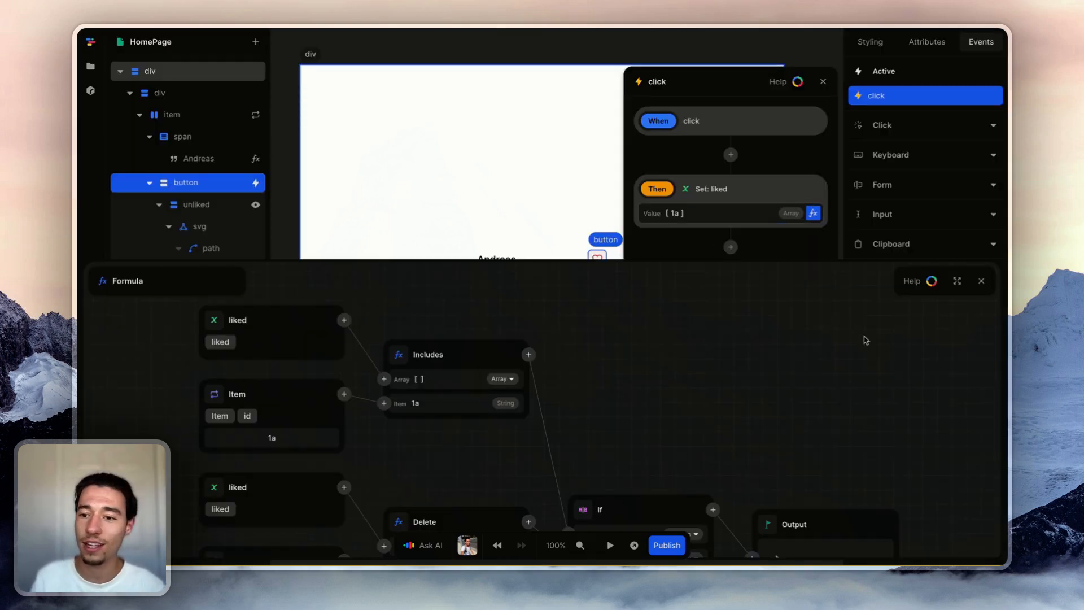
click(958, 281)
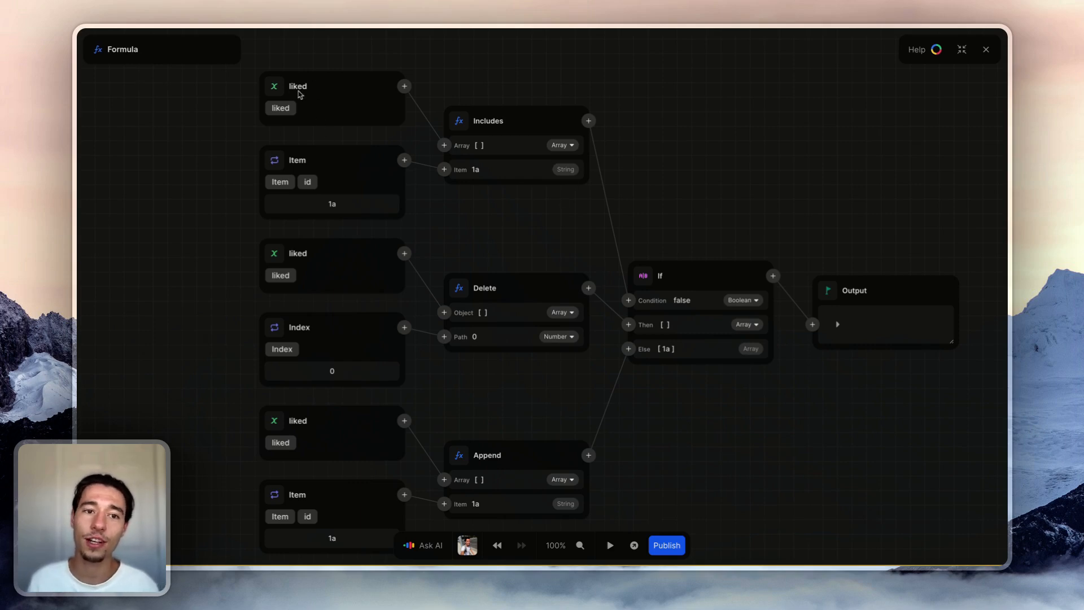
scroll(412, 194, down, 3)
scroll(435, 192, up, 4)
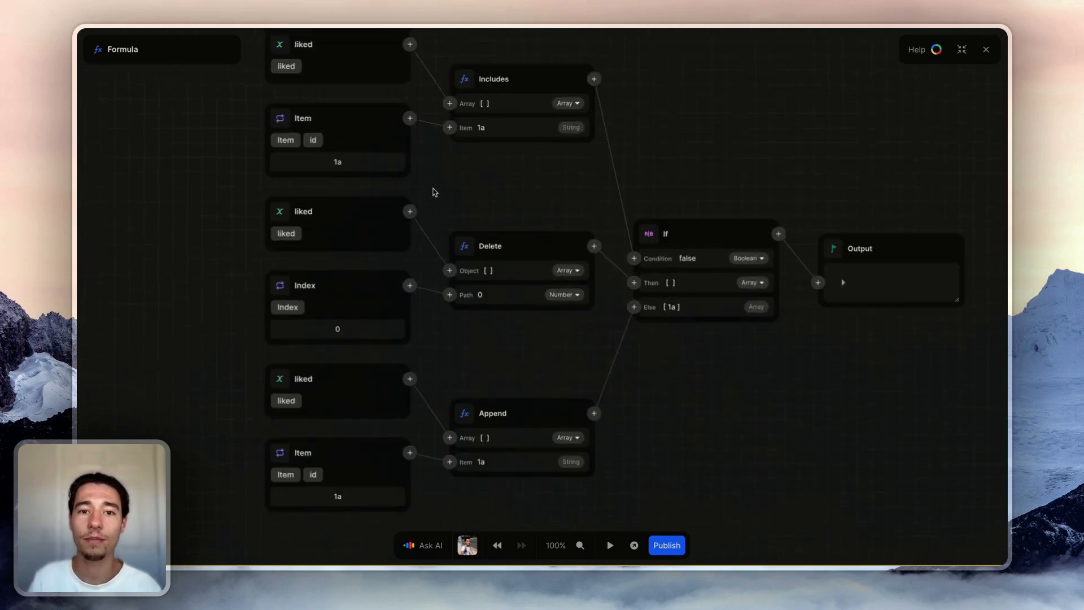
scroll(477, 247, down, 2)
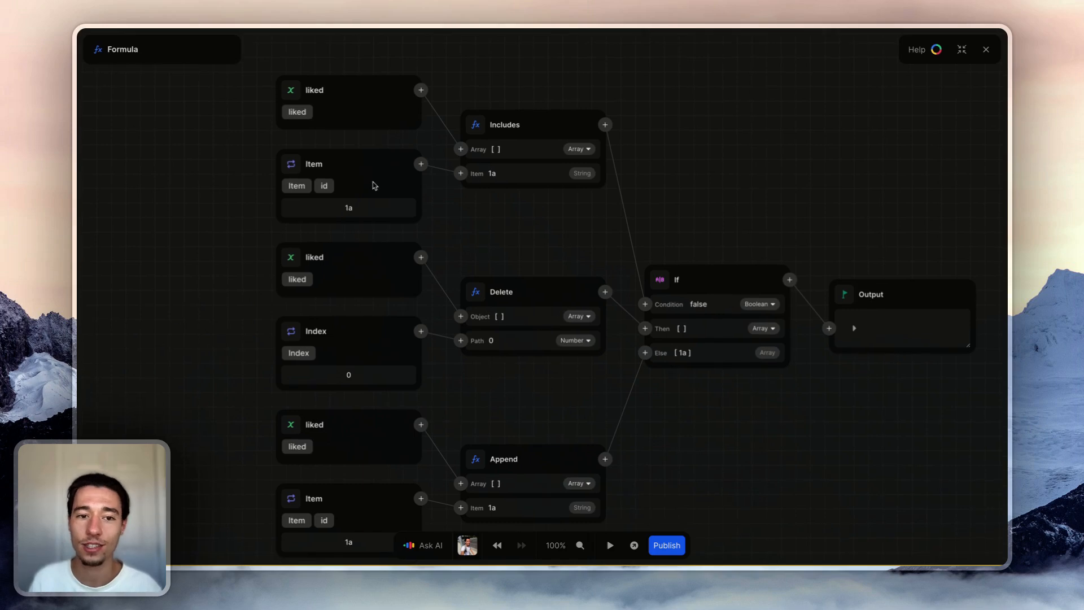
Review the remaining Delete and Append branches of the liked formula, then close the formula and the click event.
scroll(455, 243, down, 2)
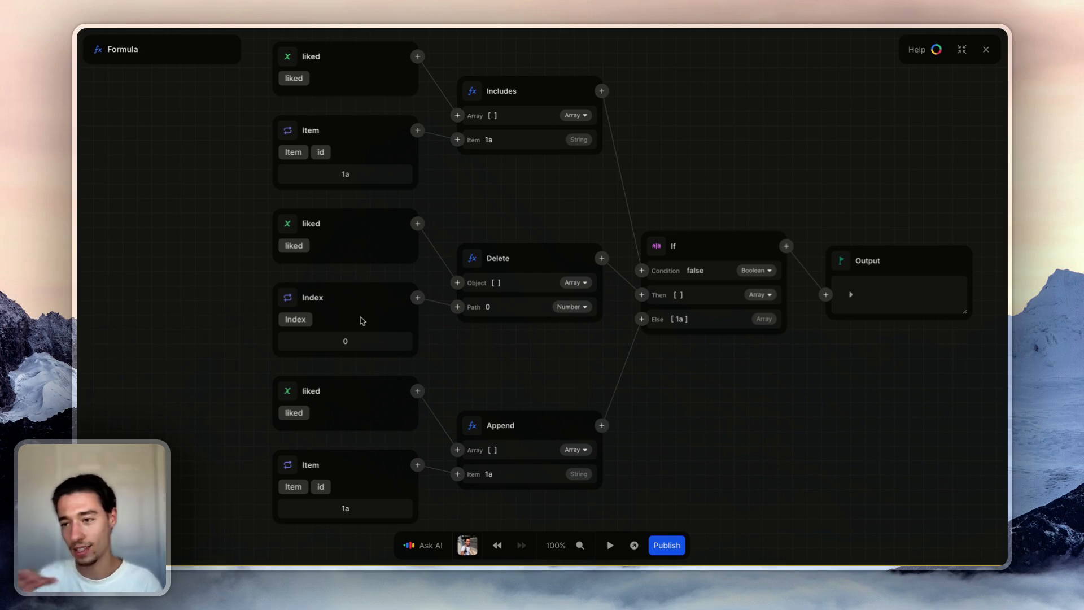
scroll(431, 336, down, 3)
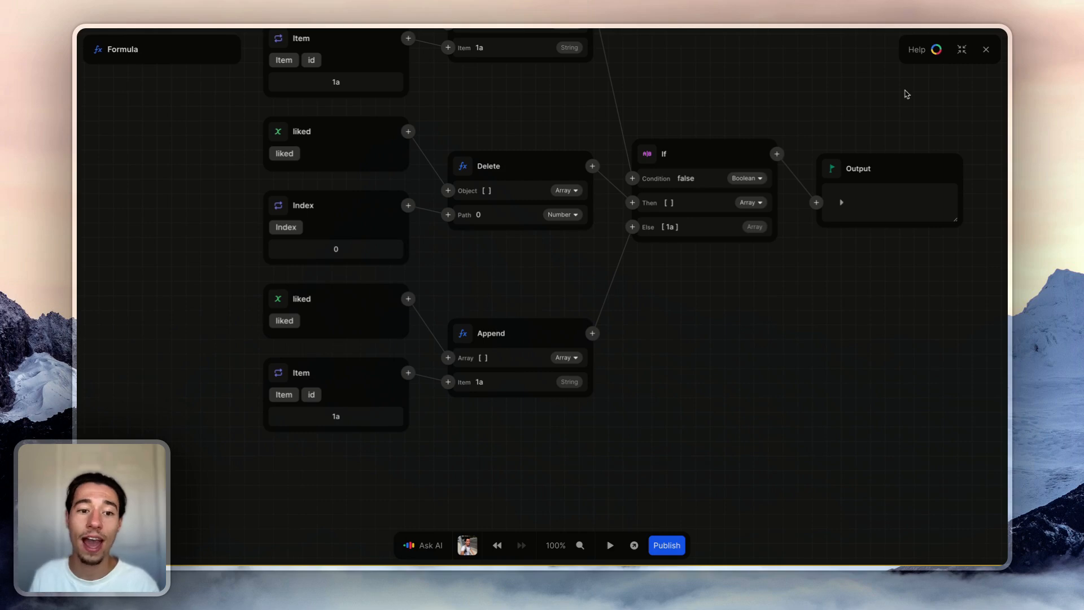
click(989, 52)
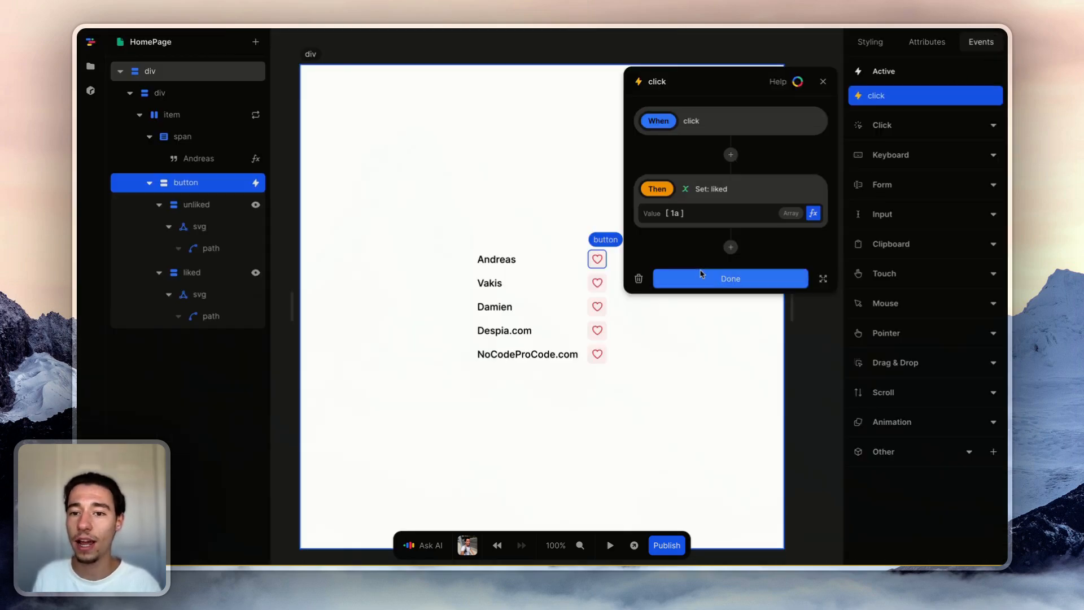
click(701, 277)
Test the page in preview by liking all five rows from the last to the first, then stop the preview.
click(609, 545)
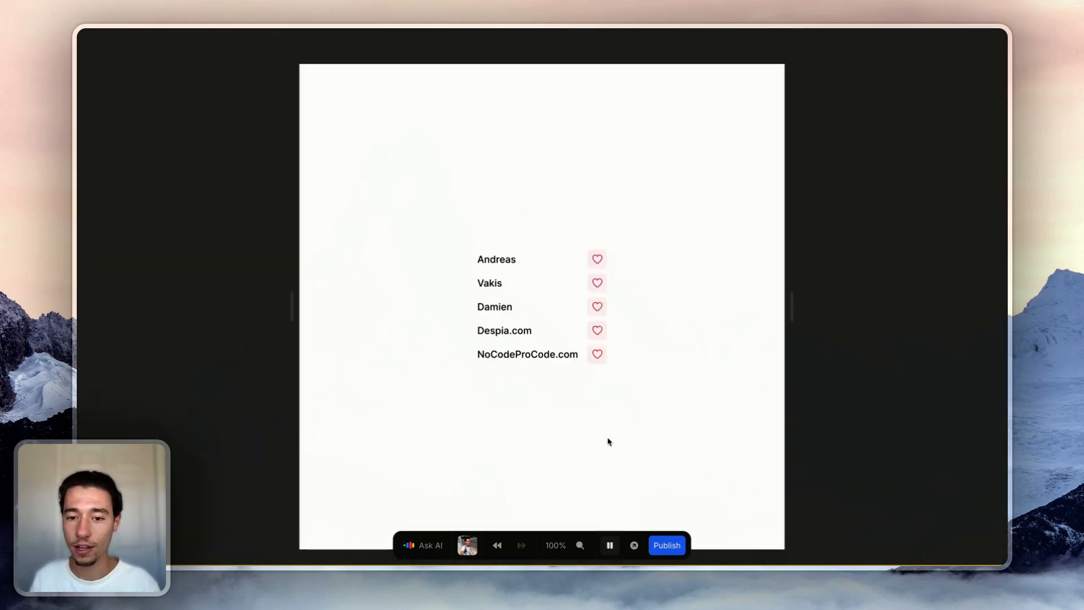
click(597, 354)
click(598, 330)
click(597, 306)
click(597, 283)
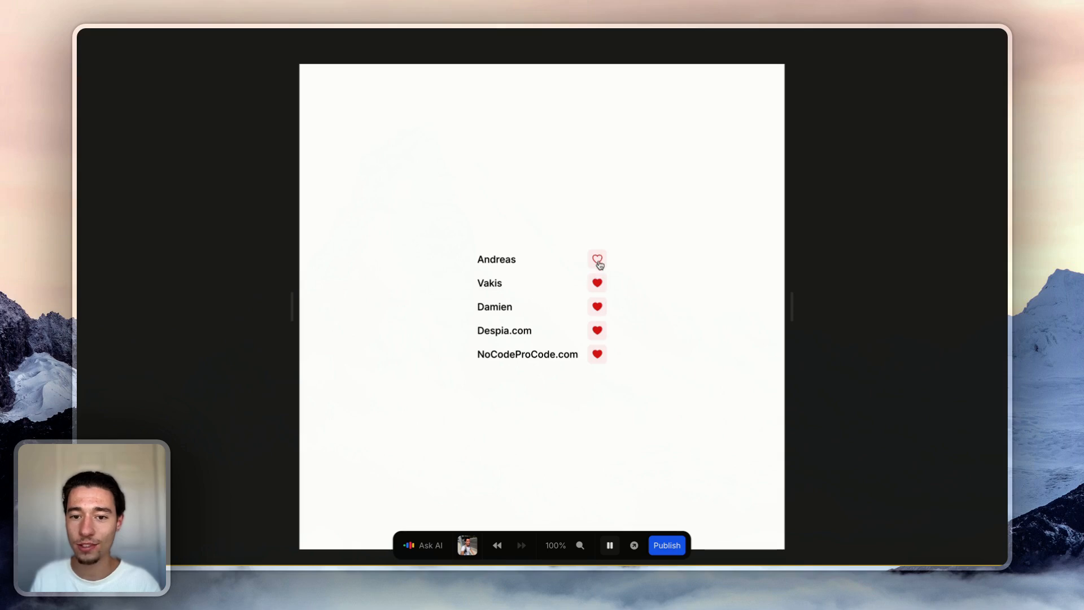
click(597, 259)
click(609, 545)
Inspect the liked page variable's current value for the stored item IDs.
click(818, 175)
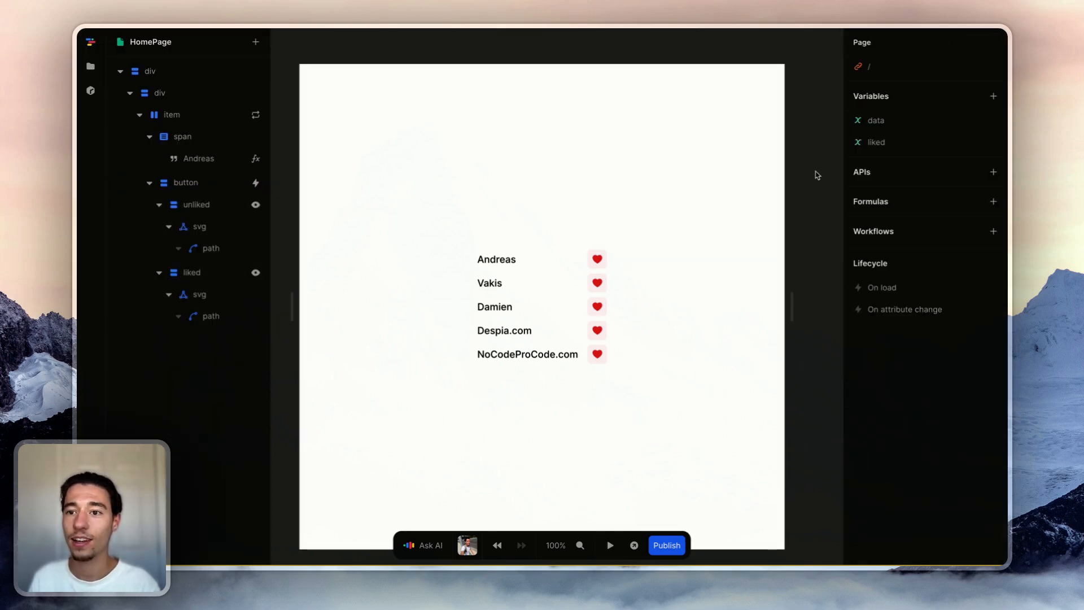
click(900, 145)
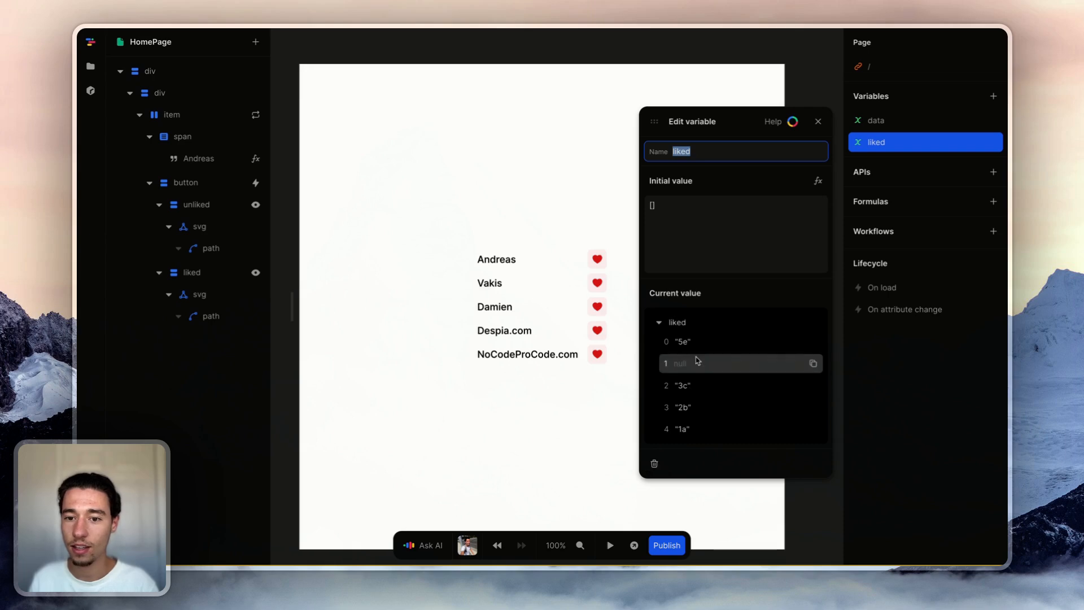
click(818, 121)
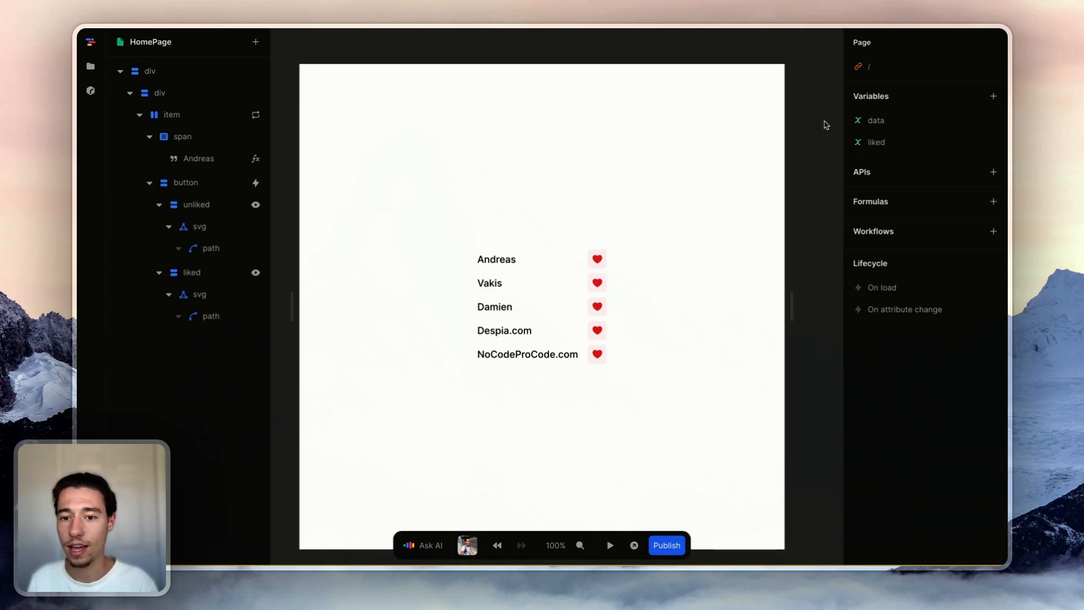
In the data variable's initial value formula, rename the Despia.com object's second key to id.
click(884, 120)
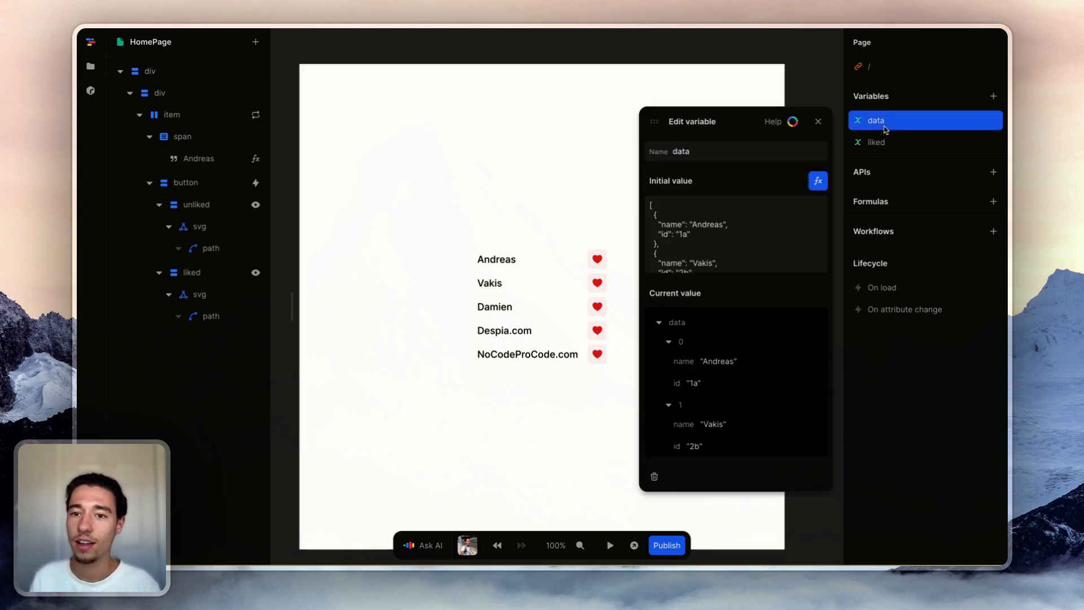
click(818, 180)
scroll(593, 384, down, 5)
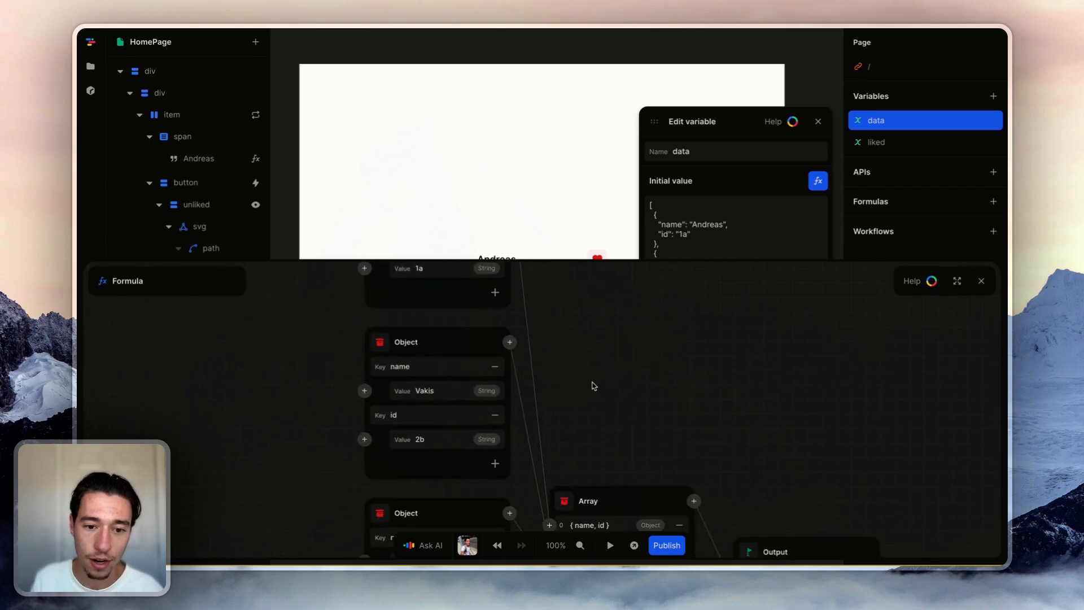
scroll(593, 385, down, 5)
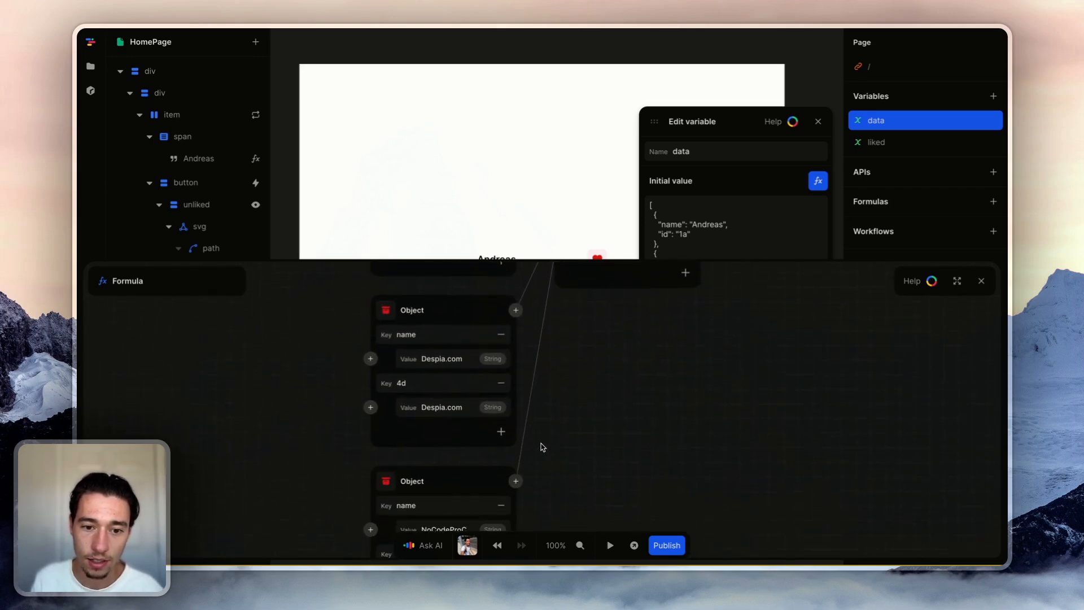
click(436, 366)
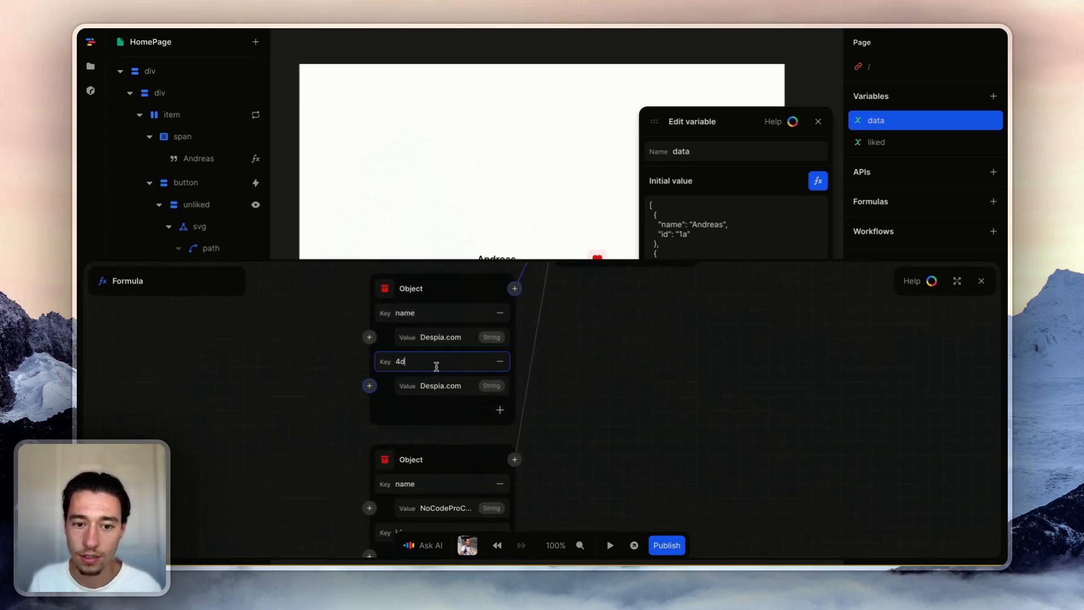
key(BackSpace)
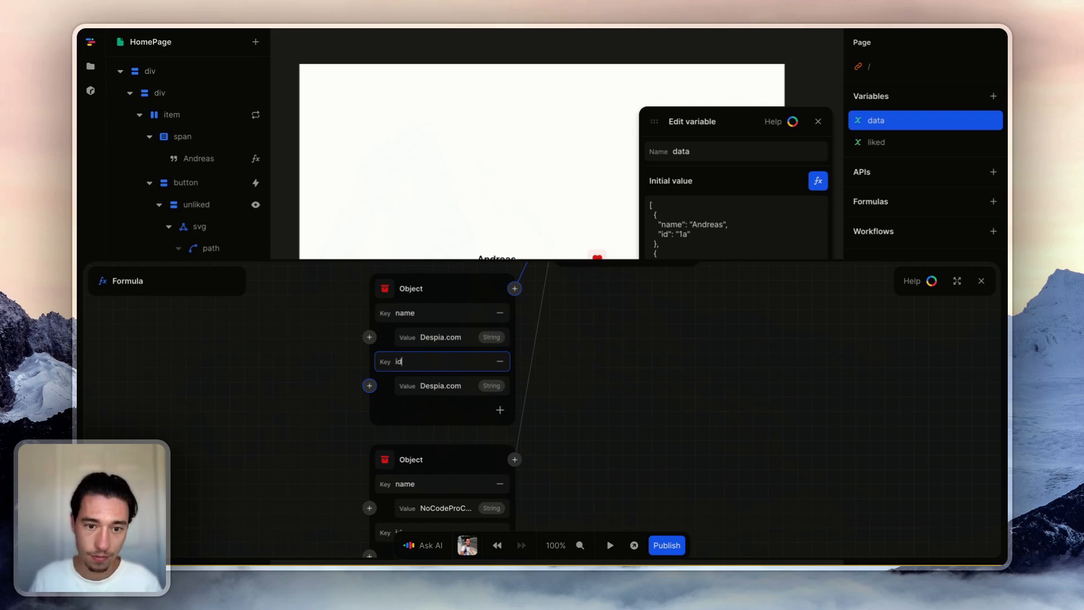
Set the Despia.com object's id value to 4d, and close the formula and the data variable.
double_click(462, 390)
text(4d)
click(693, 420)
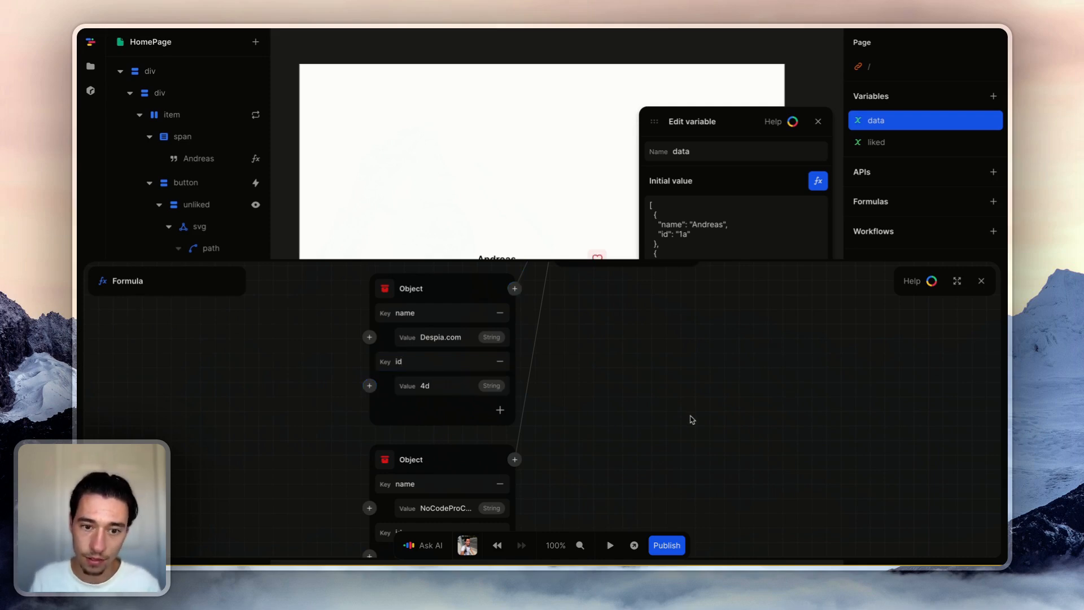
scroll(692, 419, down, 5)
click(981, 281)
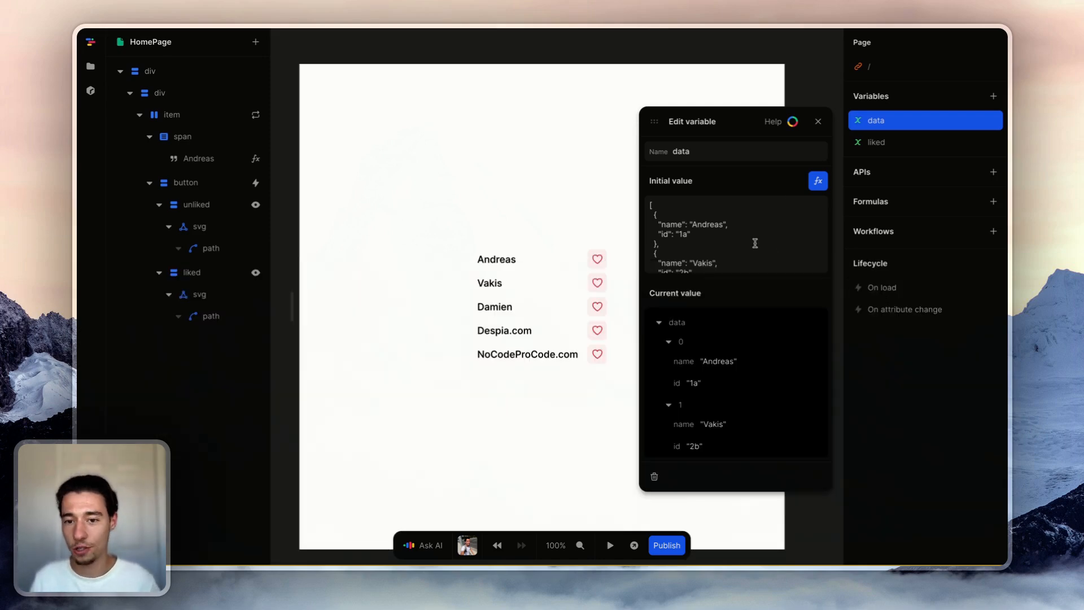
click(818, 121)
Retest in preview by liking all five rows, and check the IDs stored in the liked variable.
click(608, 545)
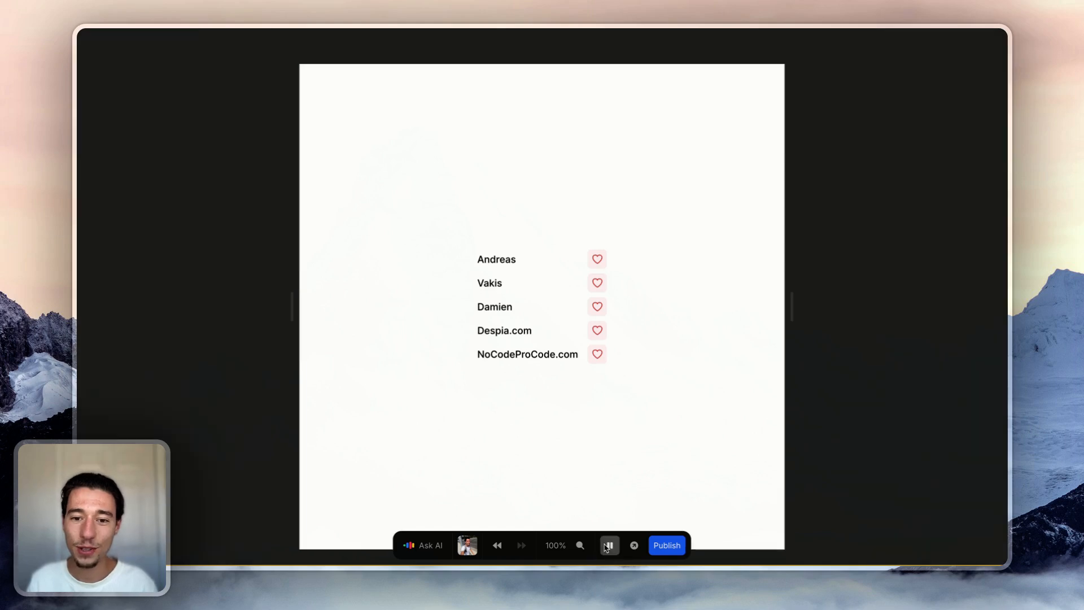
click(597, 354)
click(597, 330)
click(597, 306)
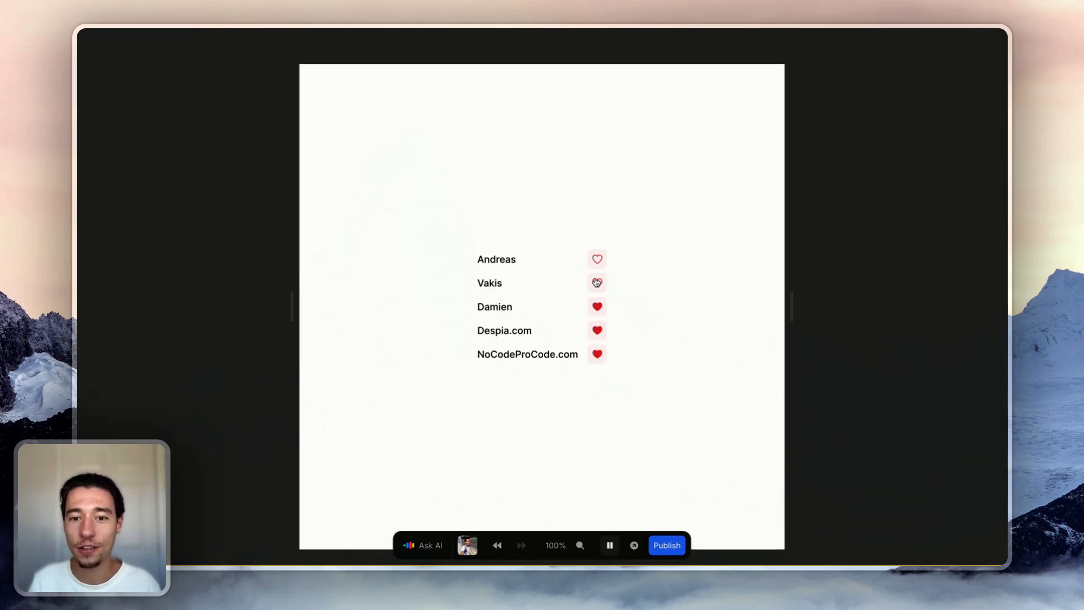
click(597, 282)
click(597, 259)
click(610, 545)
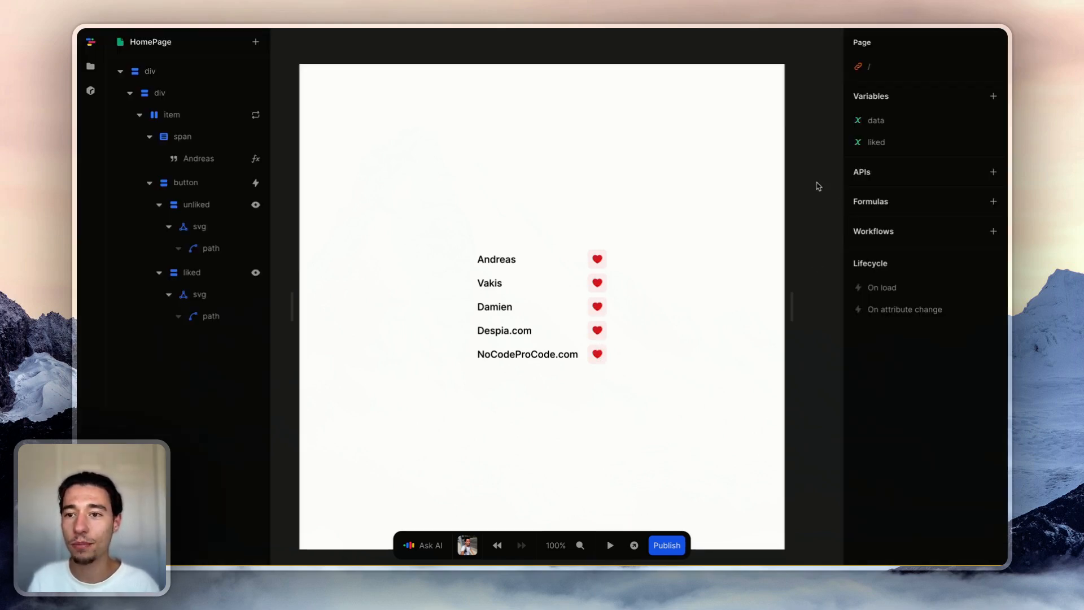
click(880, 143)
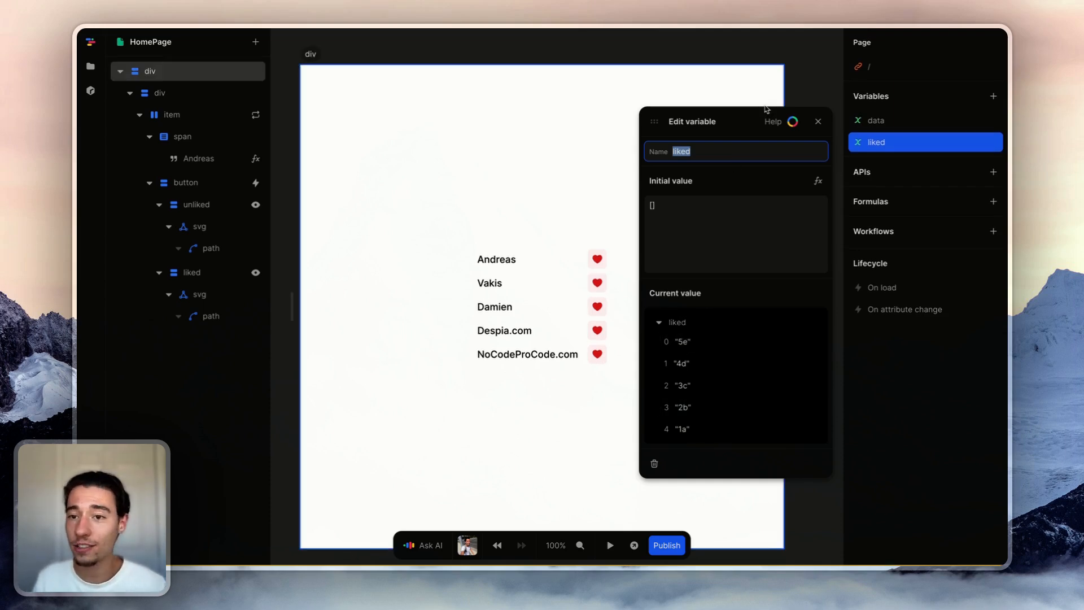
click(818, 121)
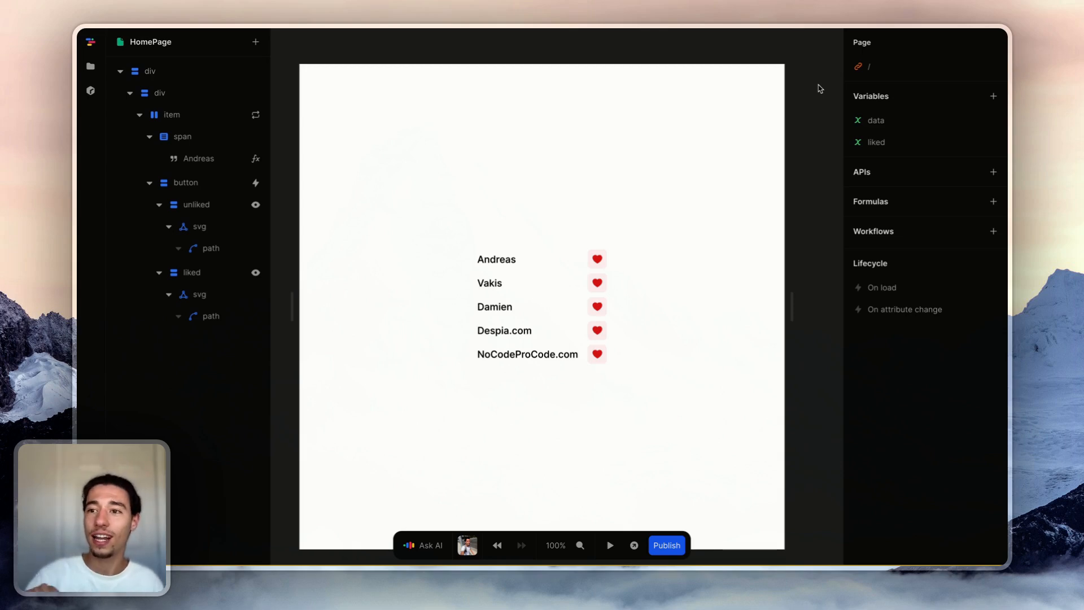
Add a Save To Local Storage action after Set: liked in the heart button's click event, with the key liked.
click(599, 256)
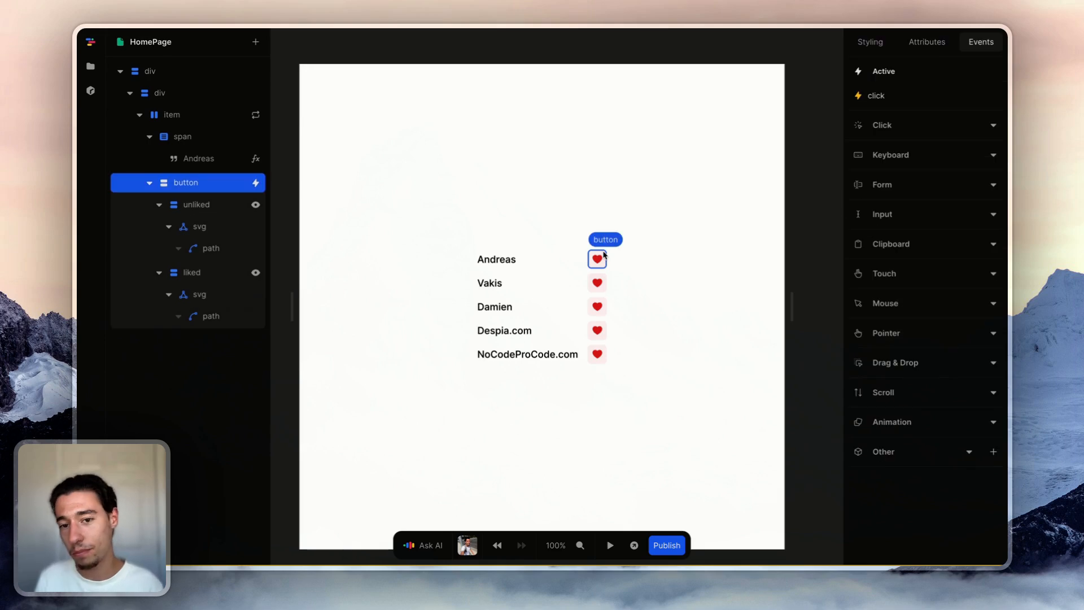
click(876, 96)
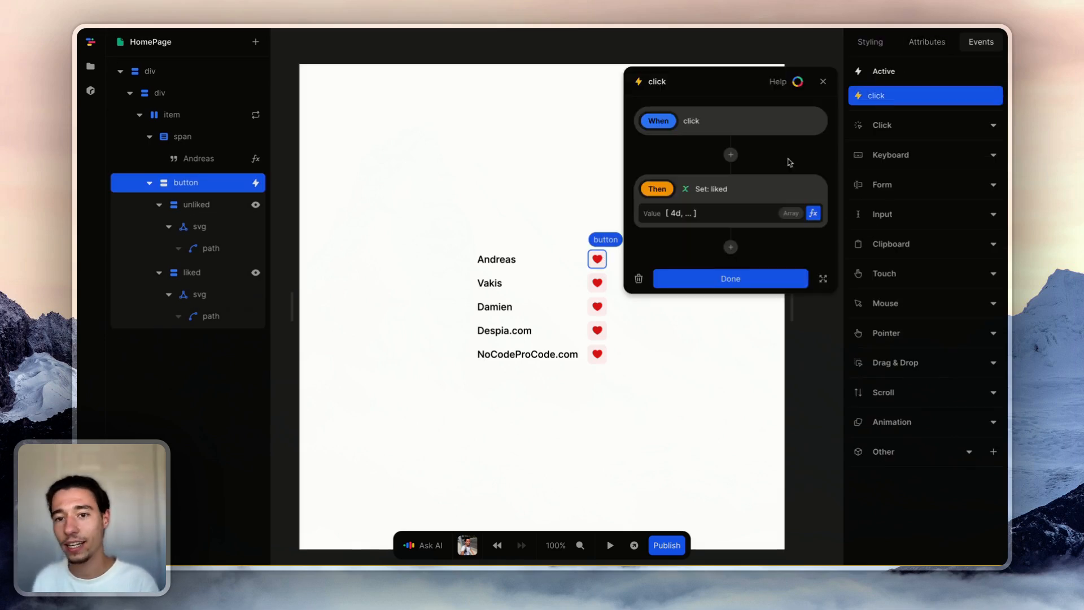
click(730, 247)
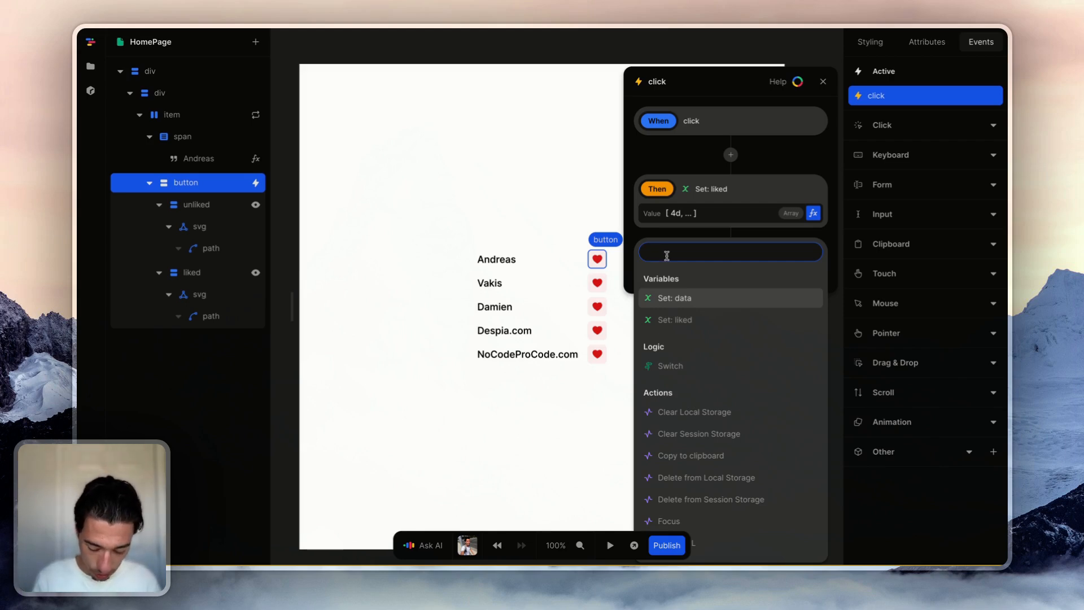
text(locak)
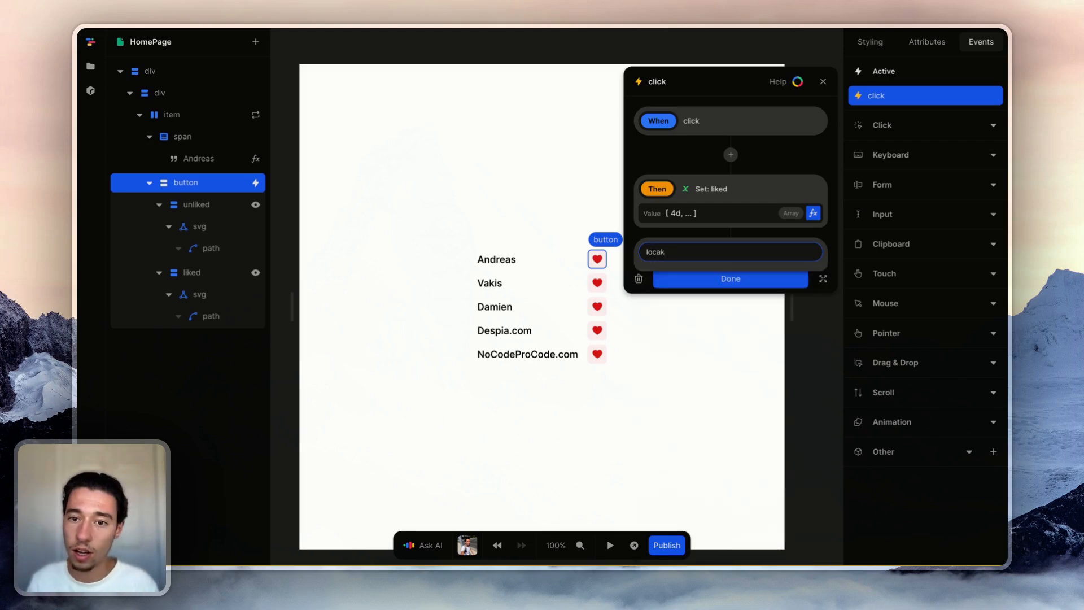
key(BackSpace)
click(727, 298)
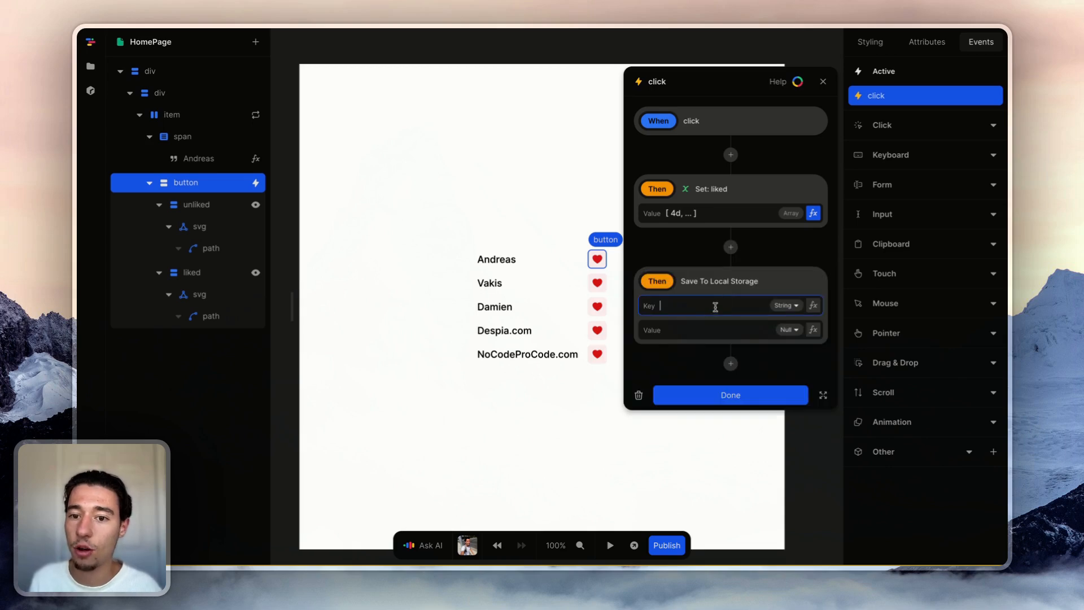
text(liked)
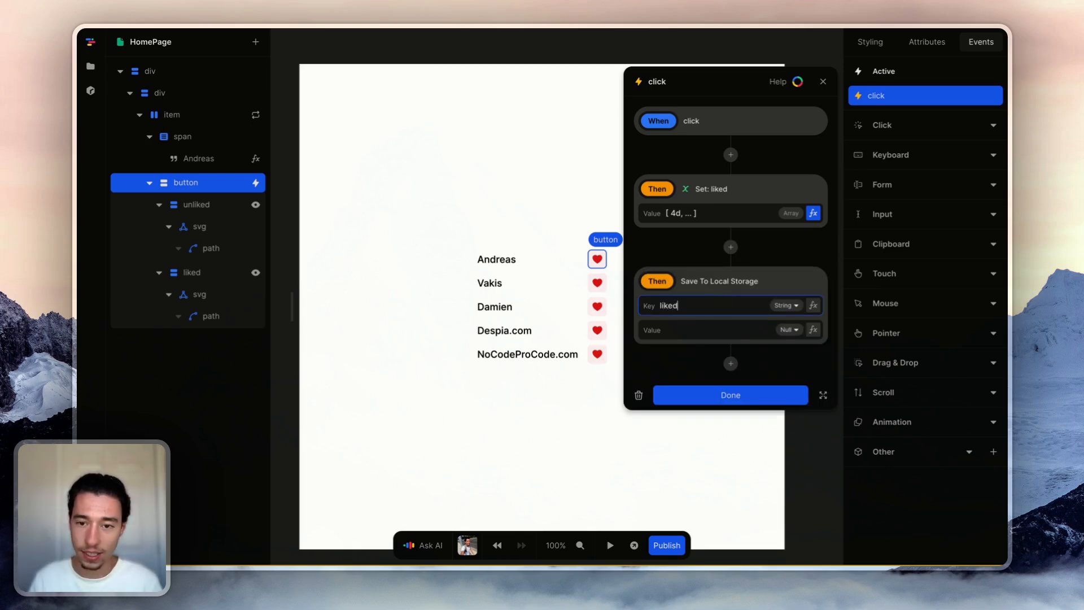
Set the Save To Local Storage value to the liked variable through a formula and finish the click event.
click(720, 327)
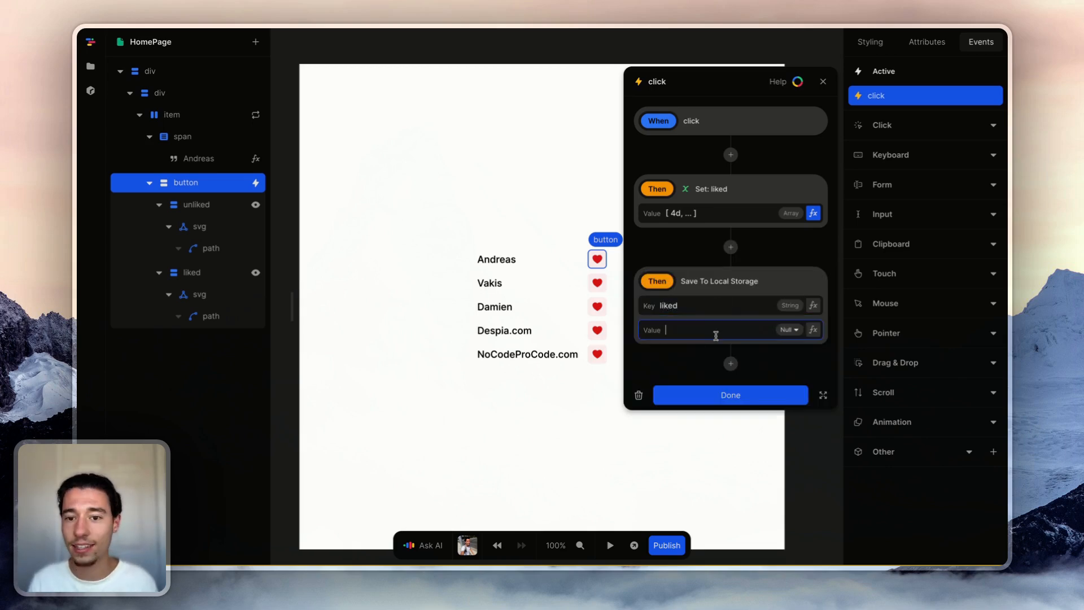
click(813, 330)
click(408, 338)
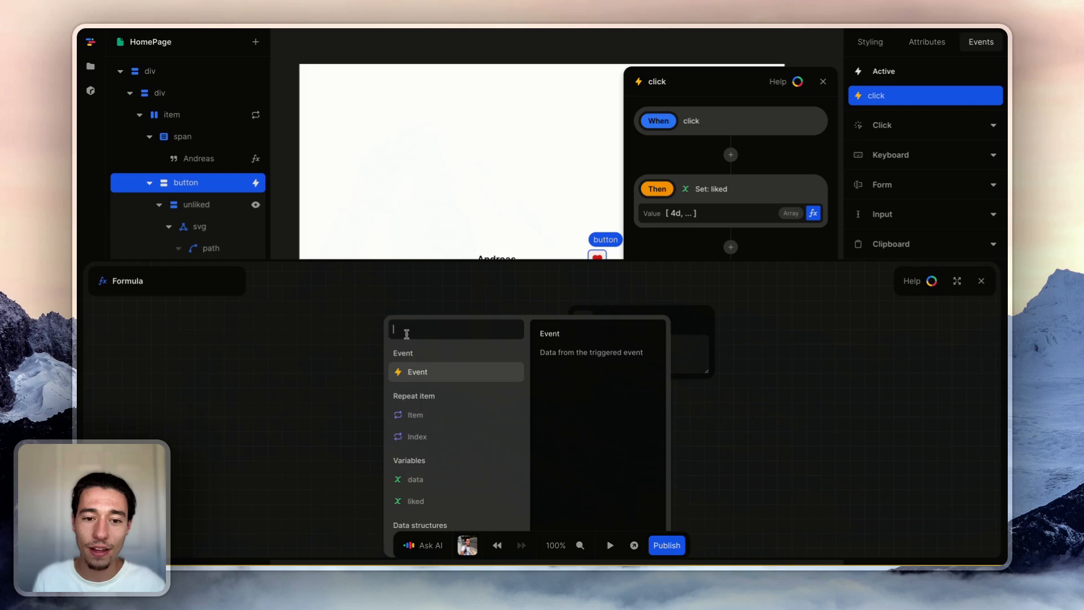
click(416, 500)
click(982, 281)
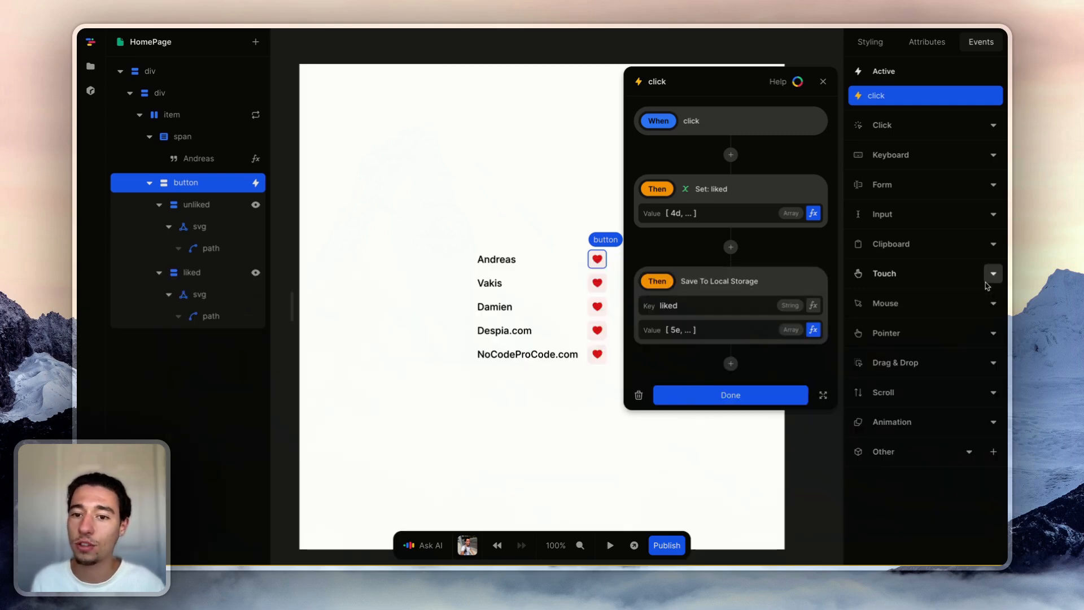
click(732, 394)
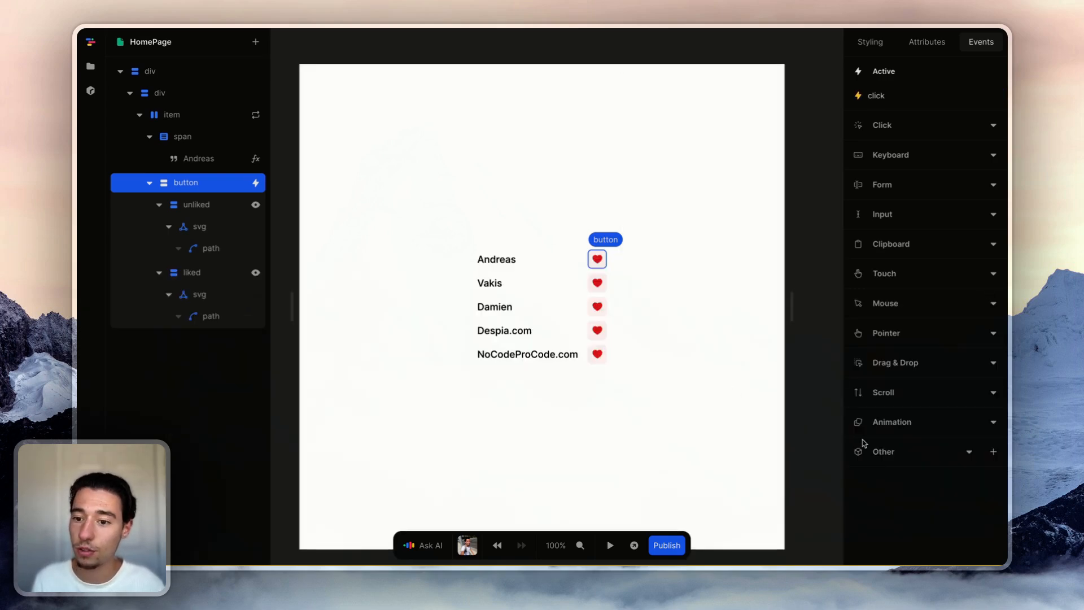
Add a Set: liked action to the page's On load event.
click(829, 382)
click(894, 288)
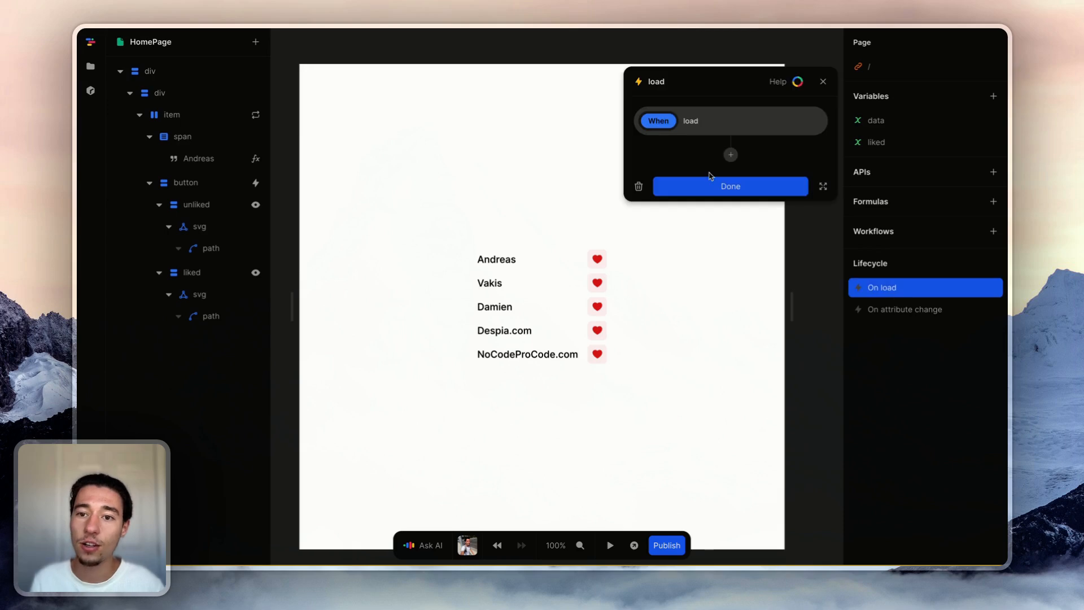
click(728, 152)
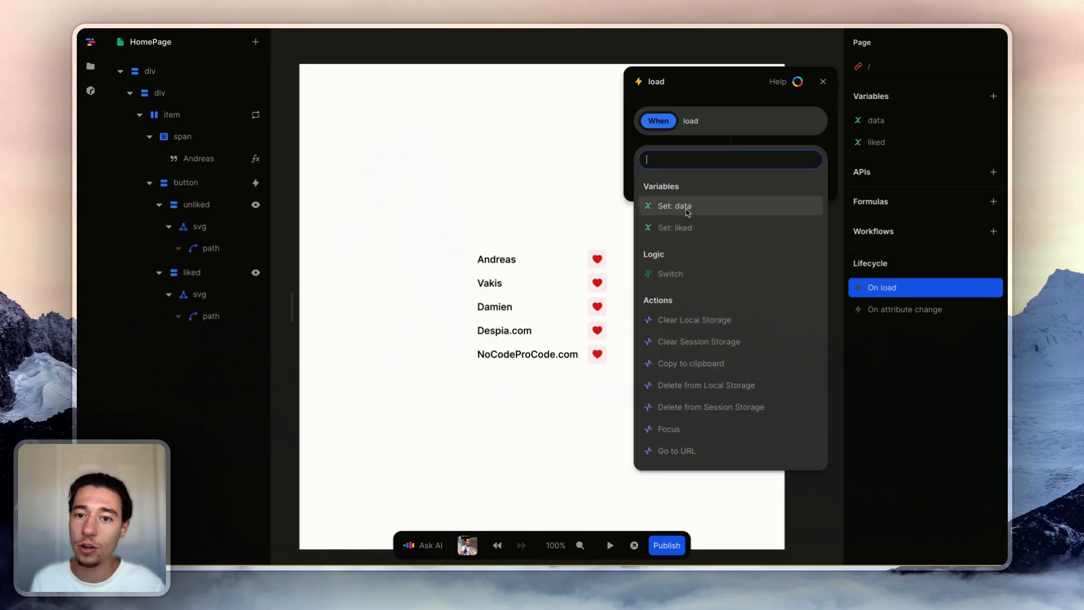
click(694, 227)
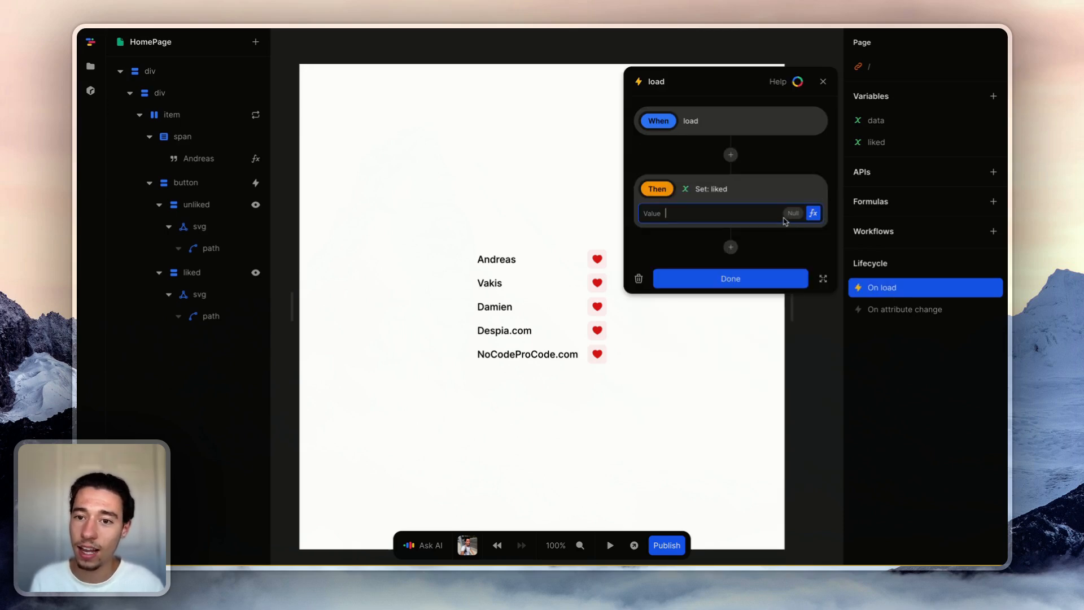
Set the Set: liked value in the load event to Get from Local Storage with the key liked, and finish the event.
click(813, 213)
click(401, 319)
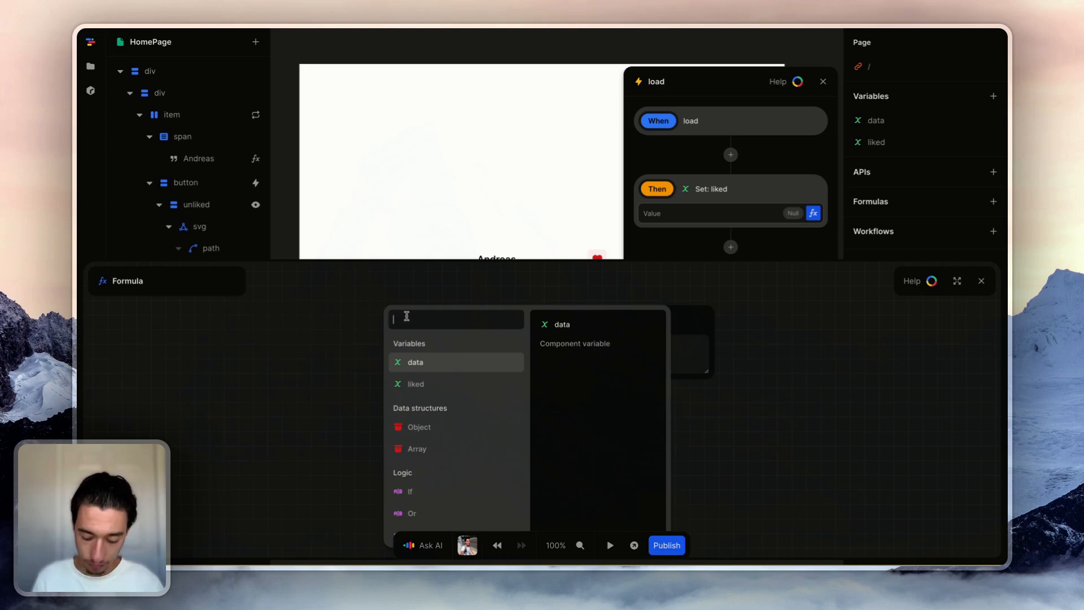
text(lo)
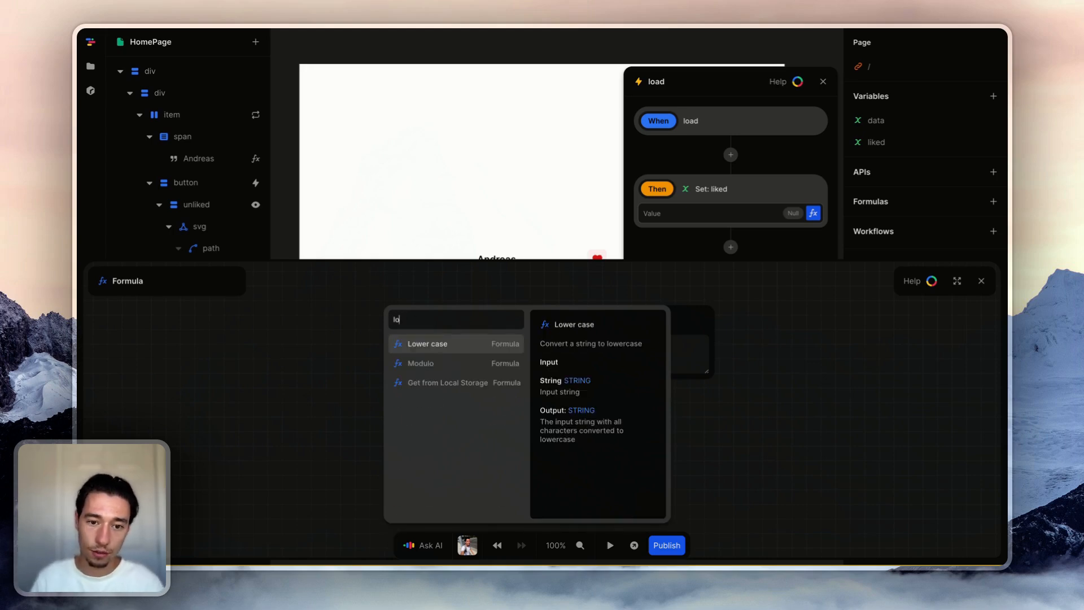
click(451, 382)
click(466, 354)
text(liked)
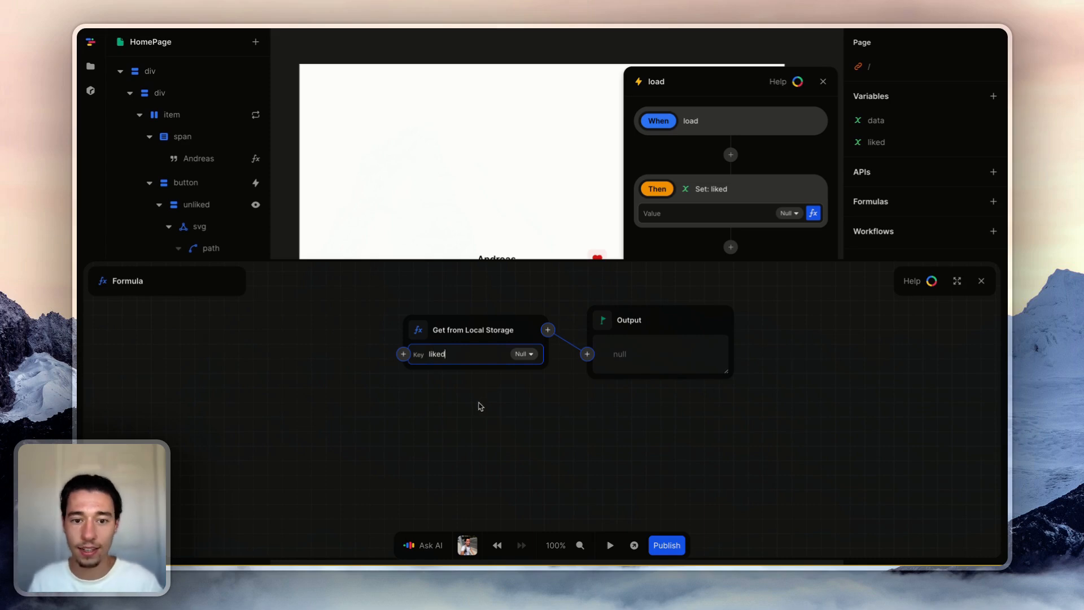
click(480, 407)
click(982, 281)
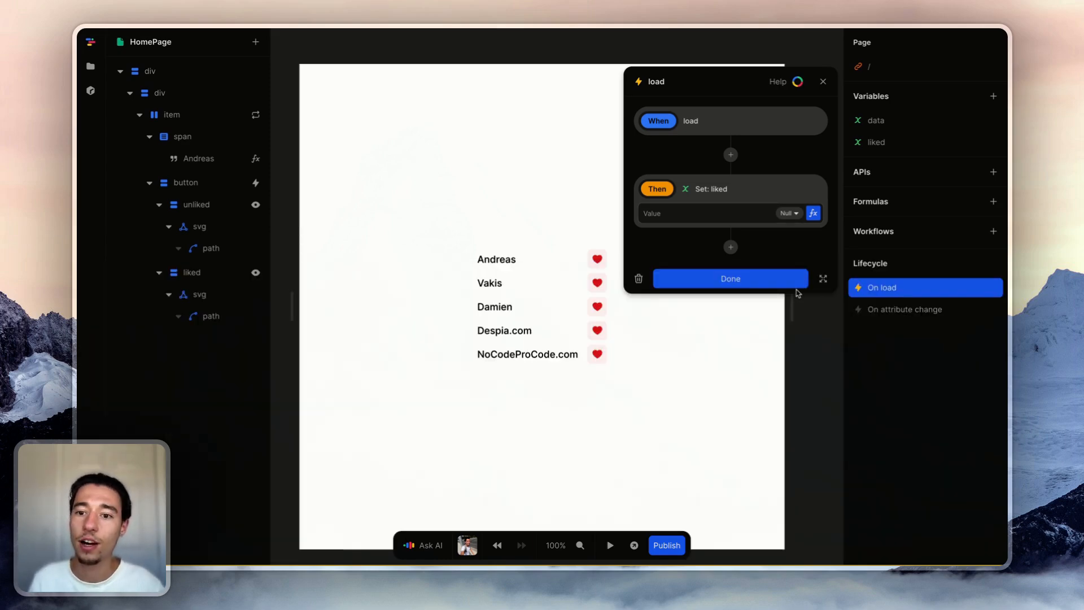
click(793, 282)
Test the page in full-size preview, replace it with google.com in the same tab, and return to the editor.
click(634, 545)
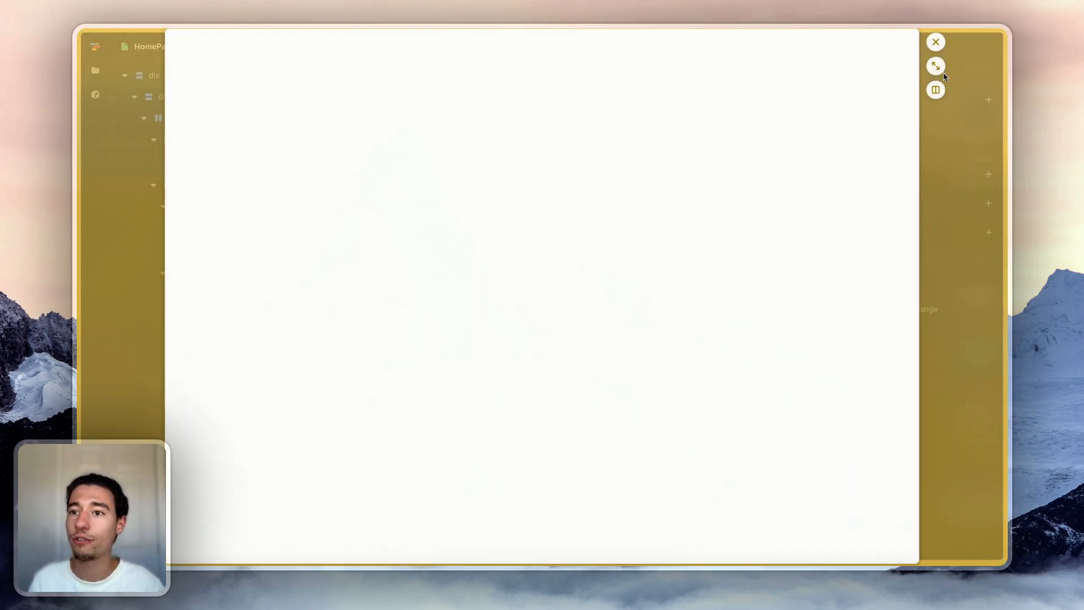
click(937, 67)
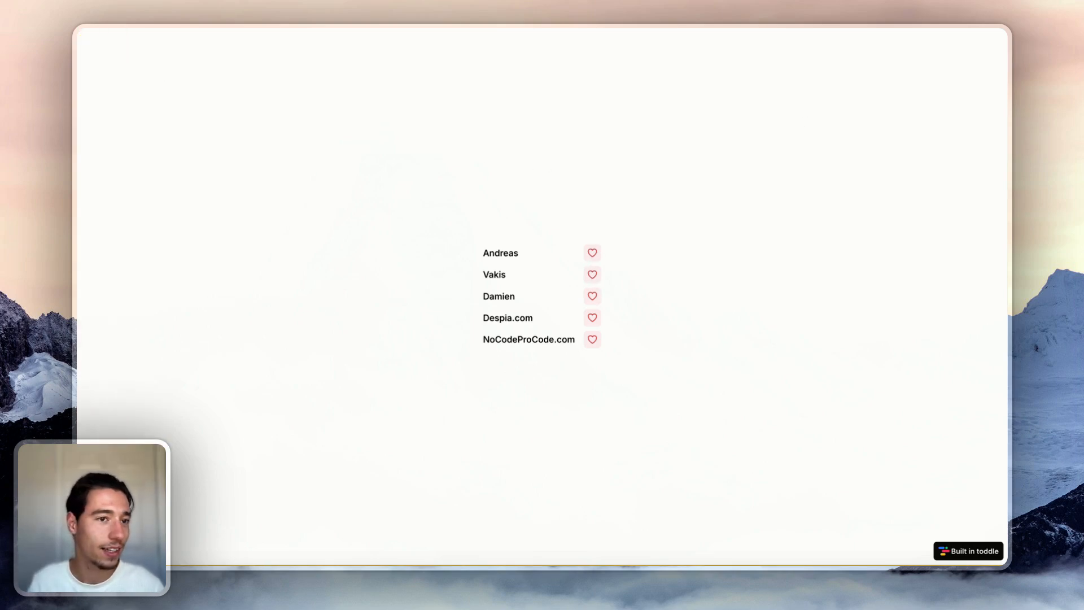
click(97, 64)
text(google.com)
key(Return)
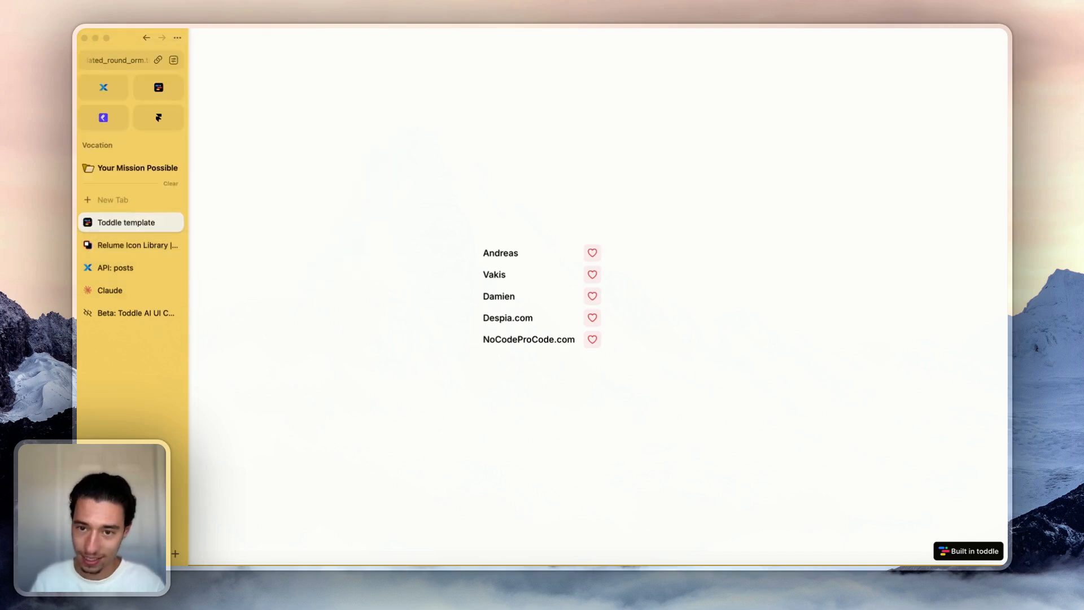
mouse_move(138, 279)
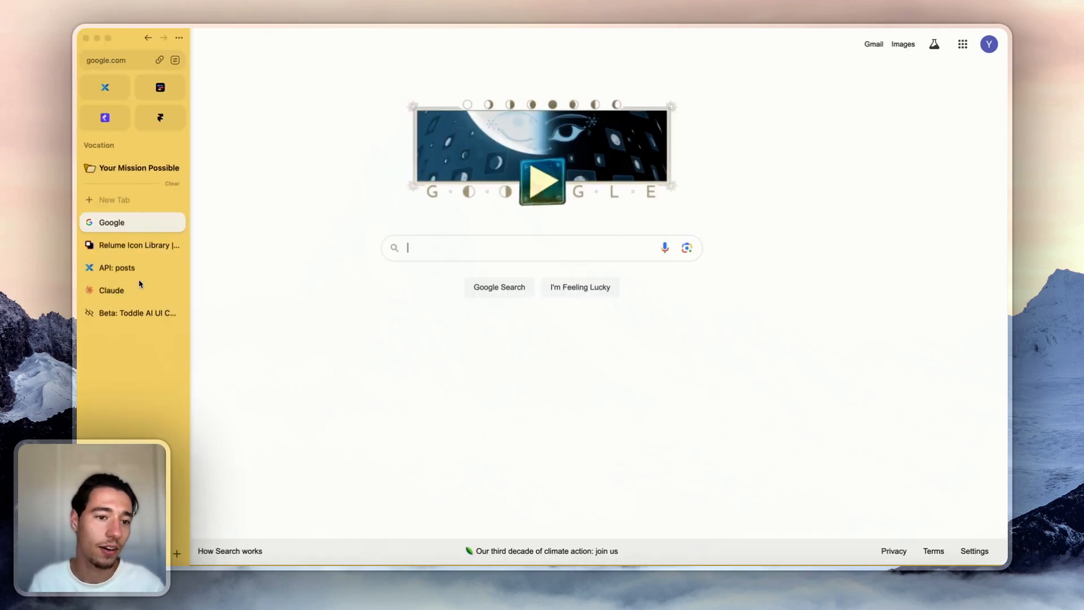
click(173, 222)
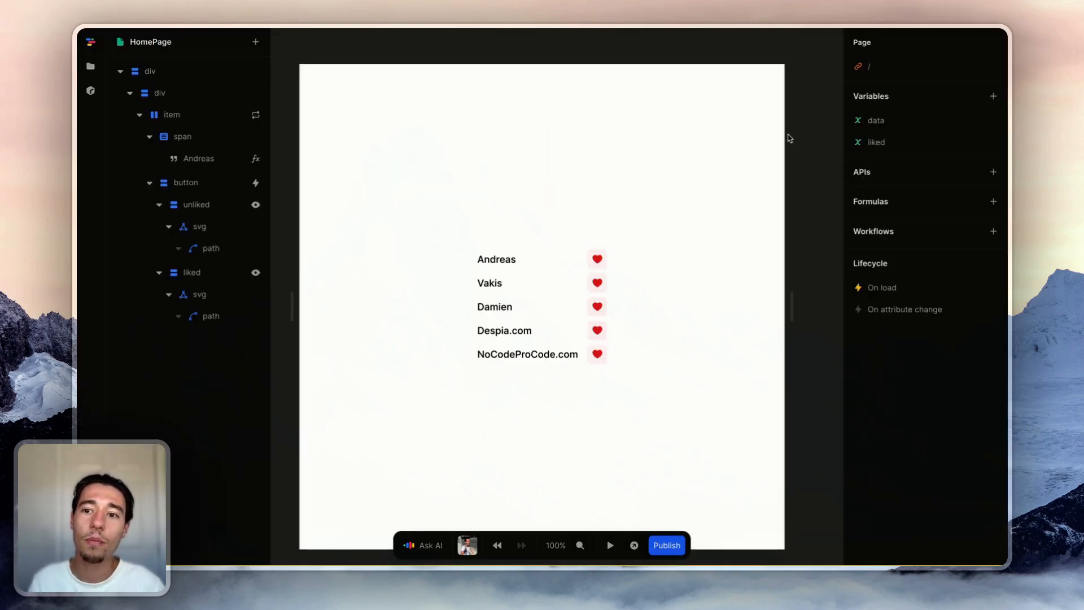
click(627, 250)
click(605, 263)
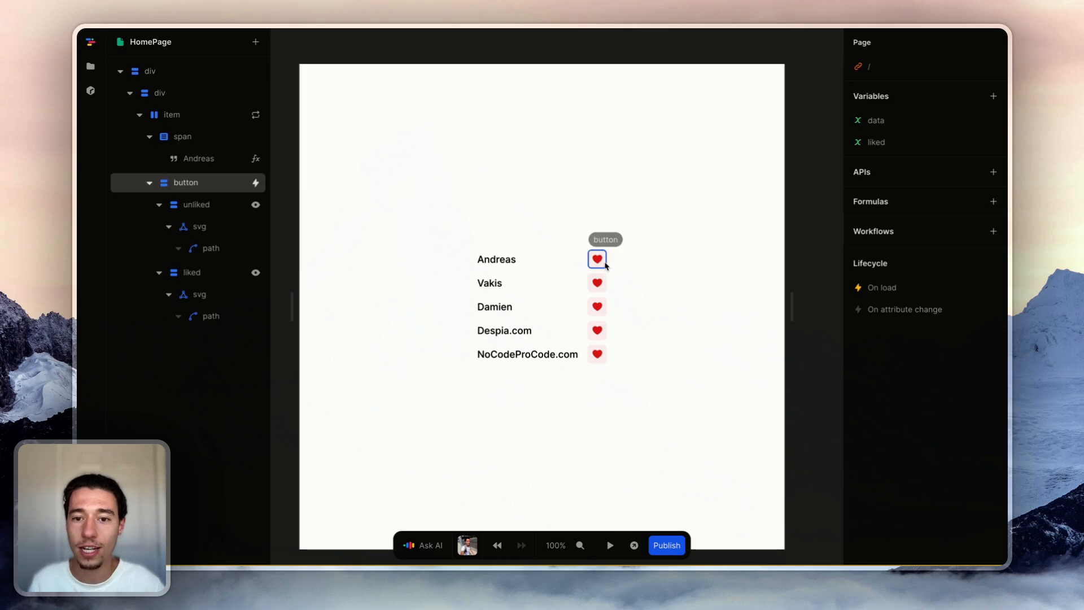
click(605, 263)
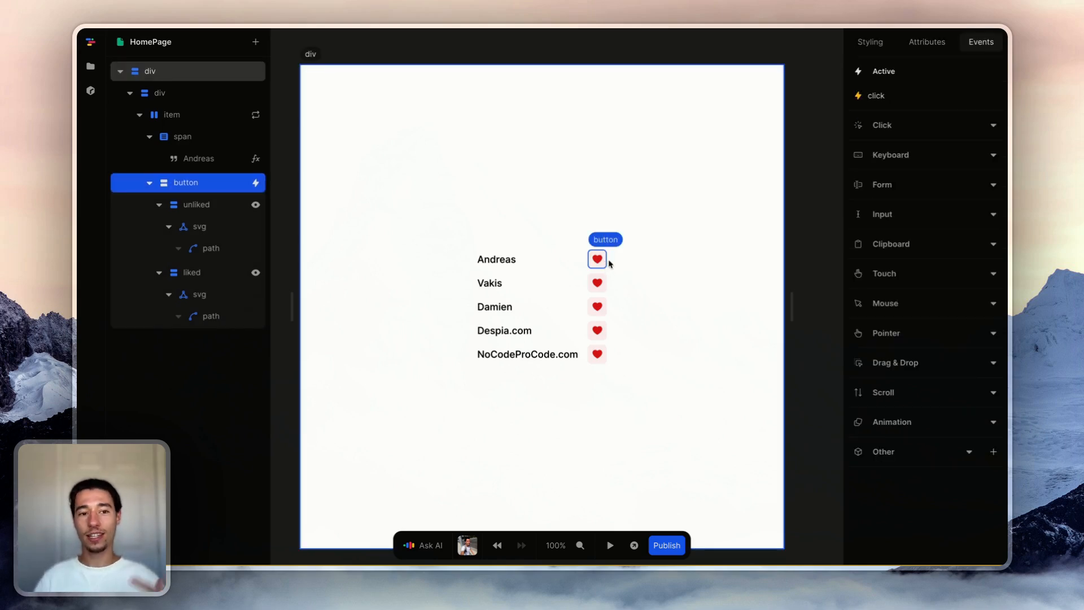
click(818, 101)
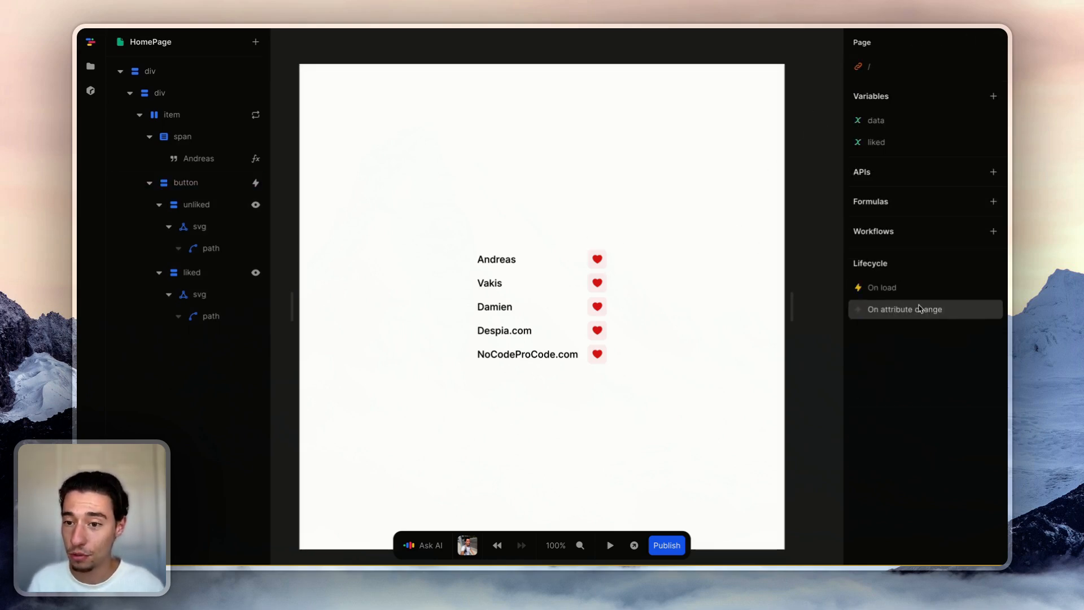
Add an If node to the On load event's Set: liked formula and move Get from Local Storage into its Condition.
click(910, 289)
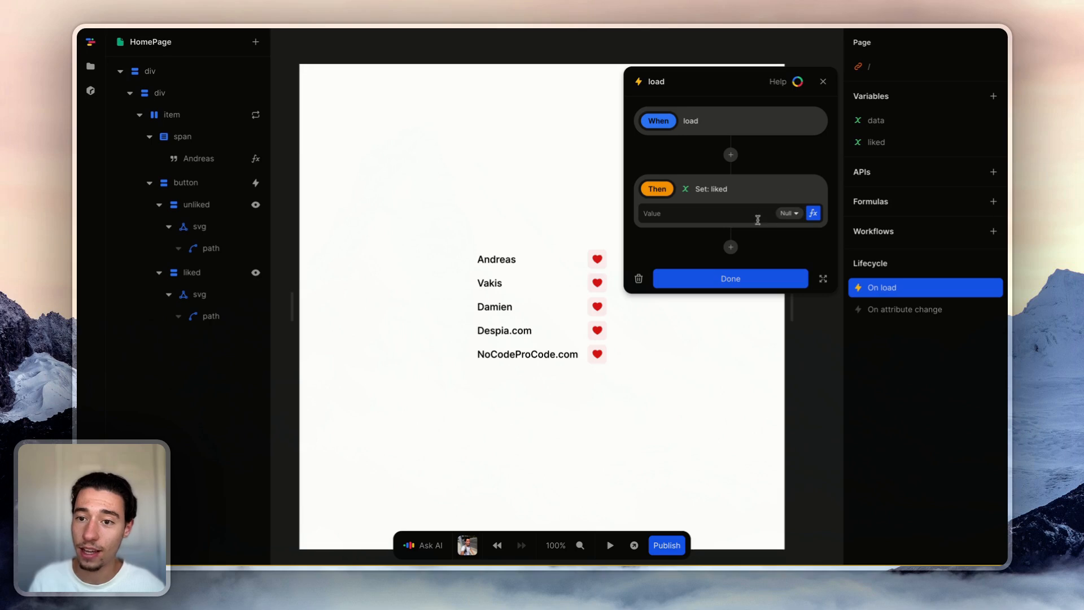
click(814, 215)
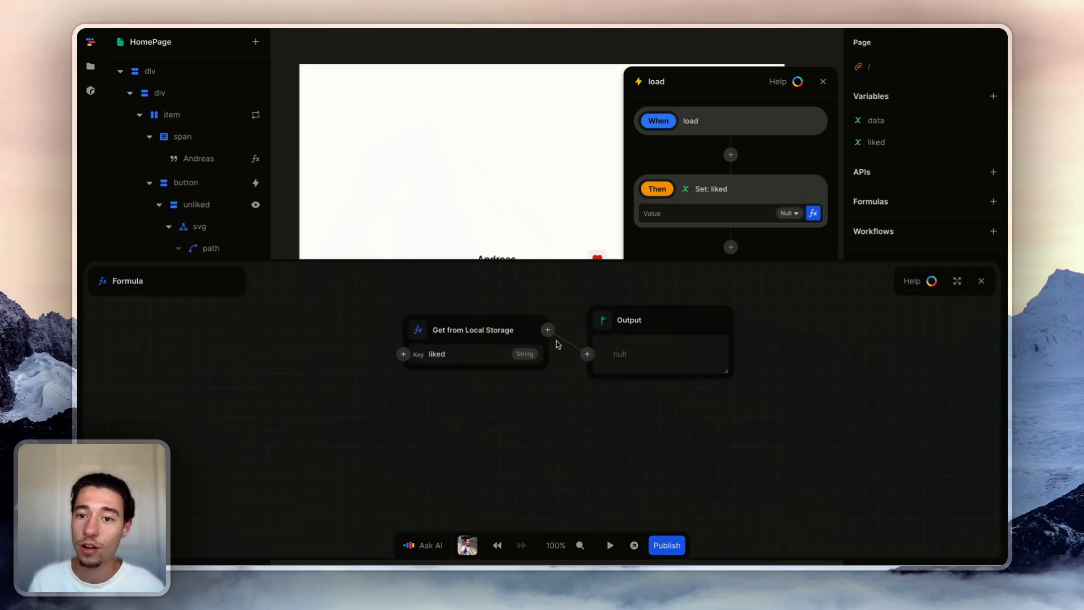
click(547, 330)
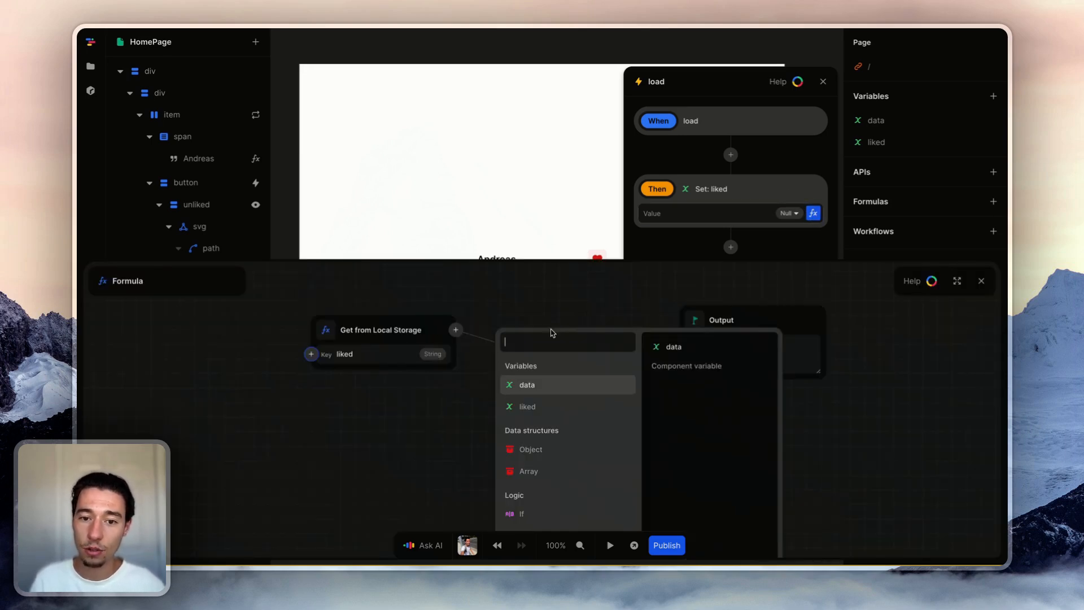
text(if)
click(537, 372)
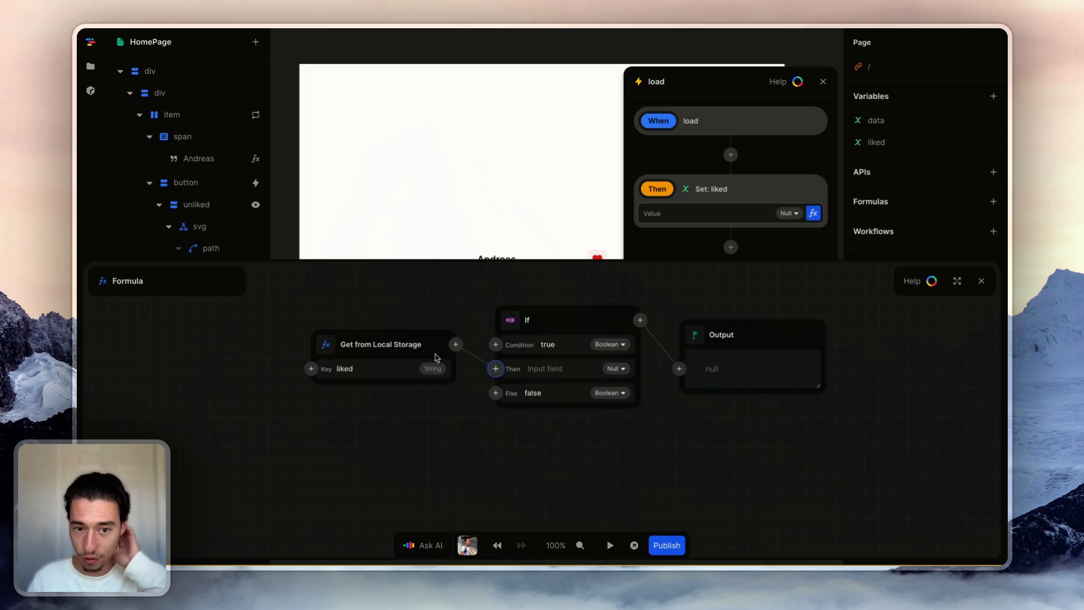
key(ctrl+x)
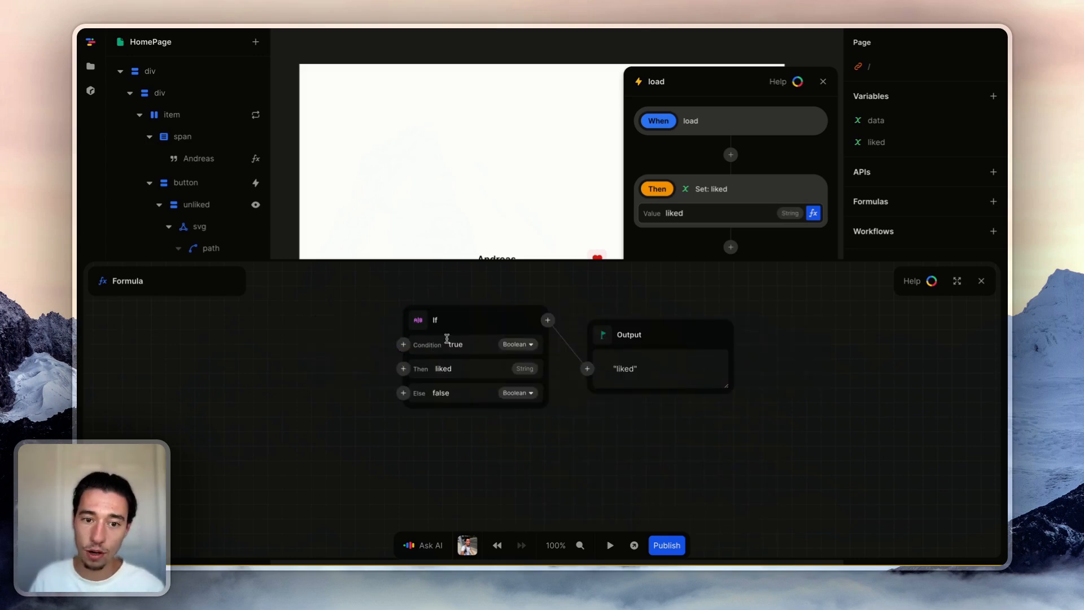
click(403, 345)
key(ctrl+v)
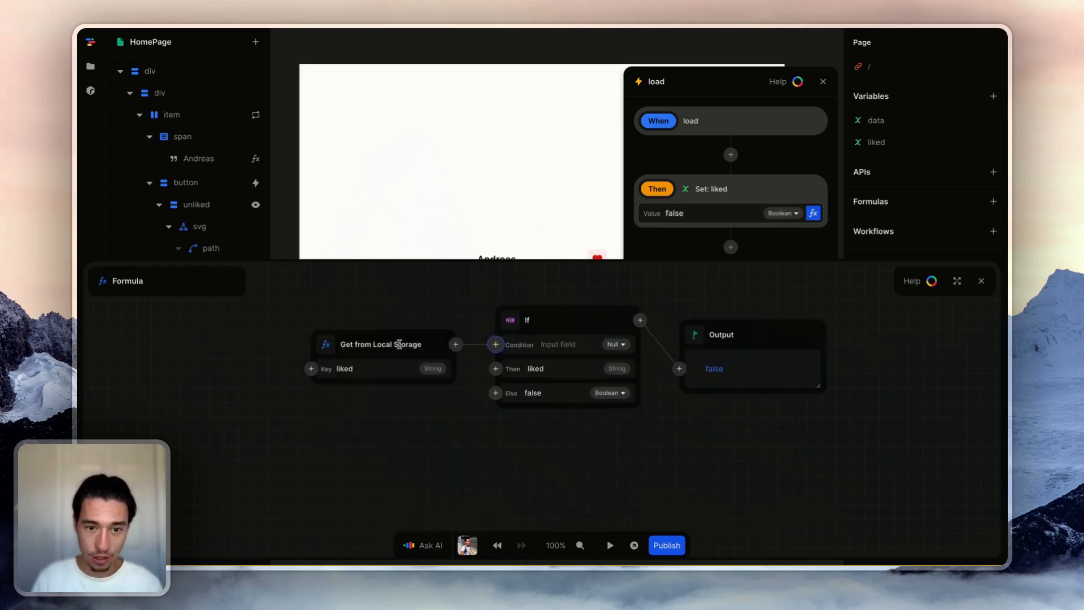
click(455, 343)
text(size)
click(453, 386)
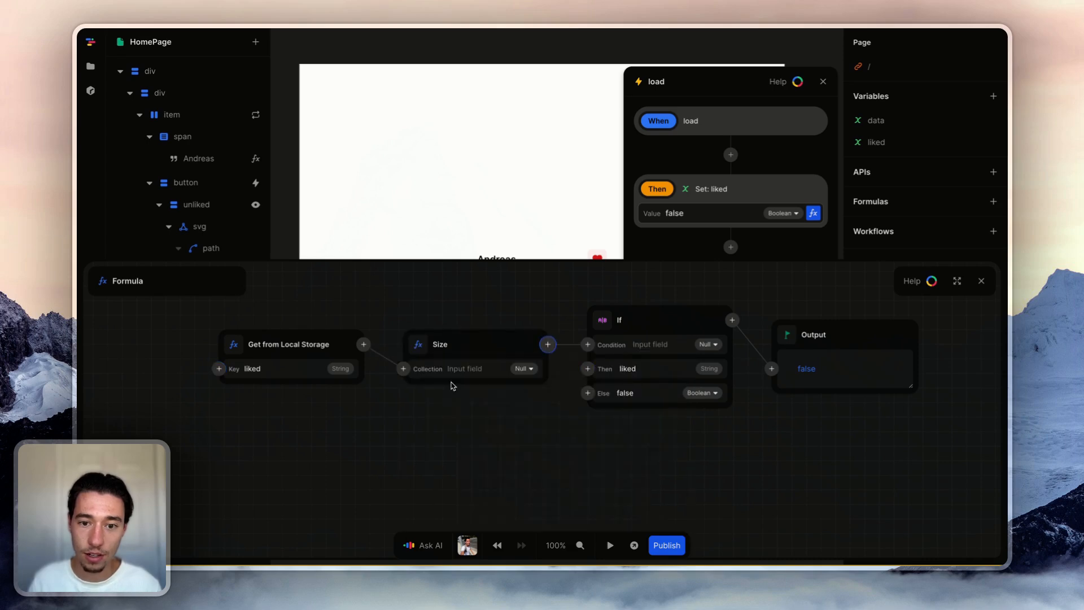
click(541, 350)
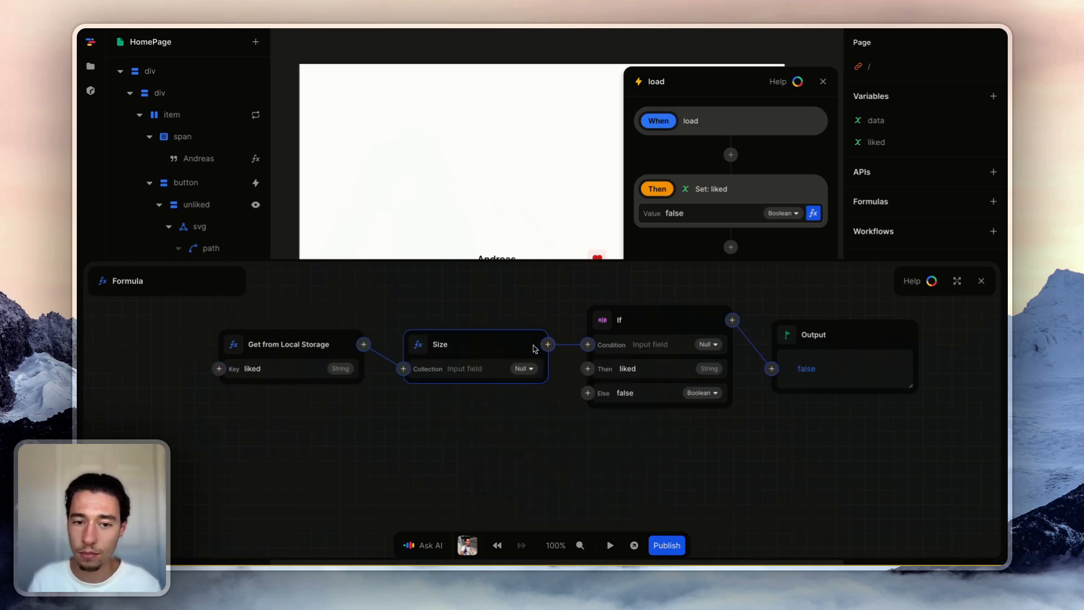
key(Delete)
Insert an Equals node between Get from Local Storage and the If condition, comparing the stored value with Null.
click(456, 344)
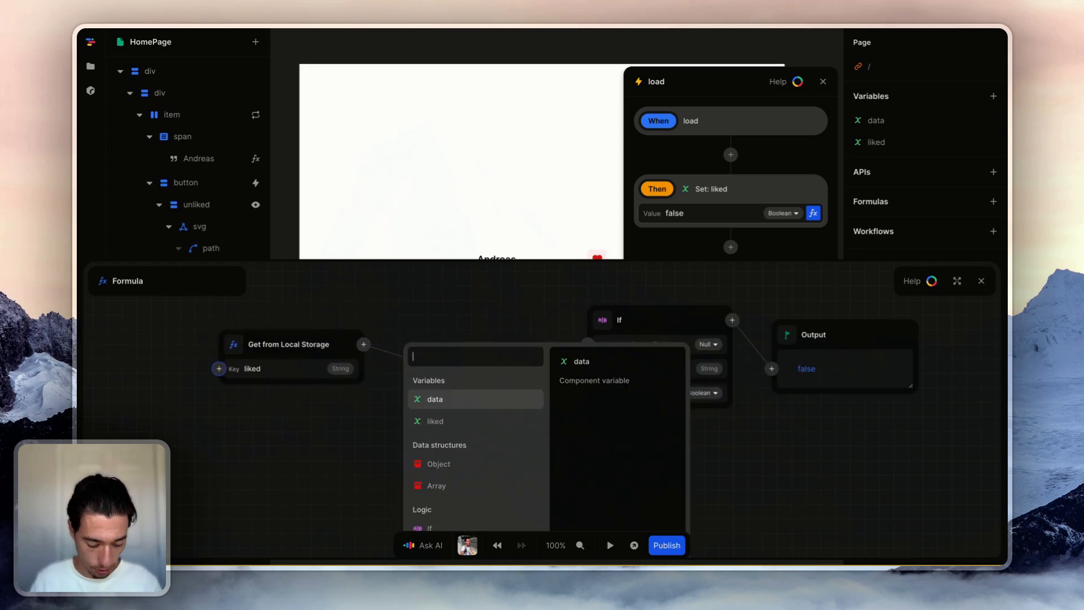
text(eq)
click(467, 382)
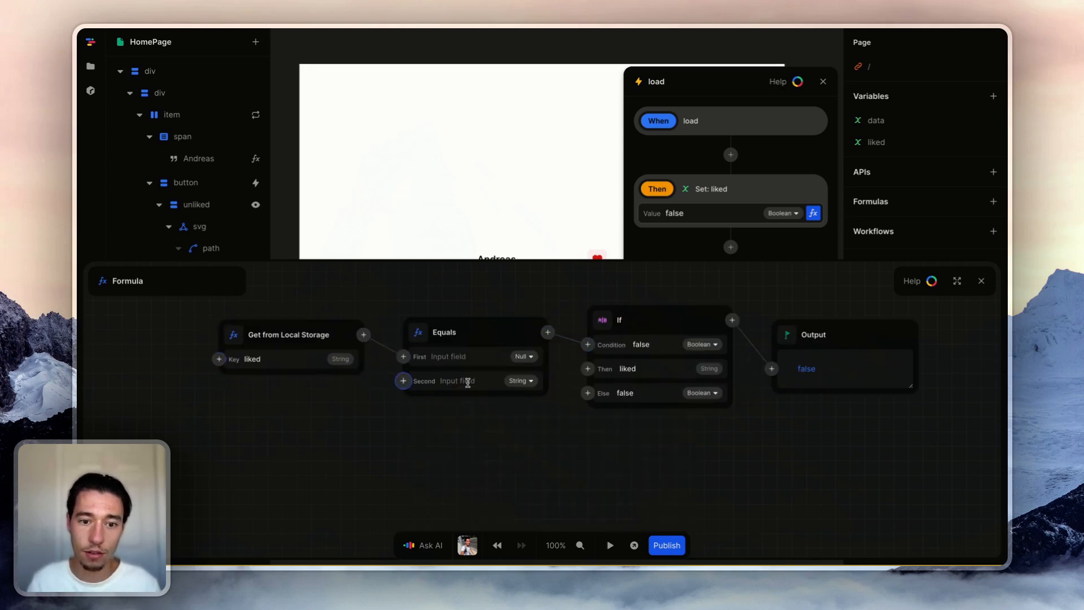
click(403, 381)
text(null)
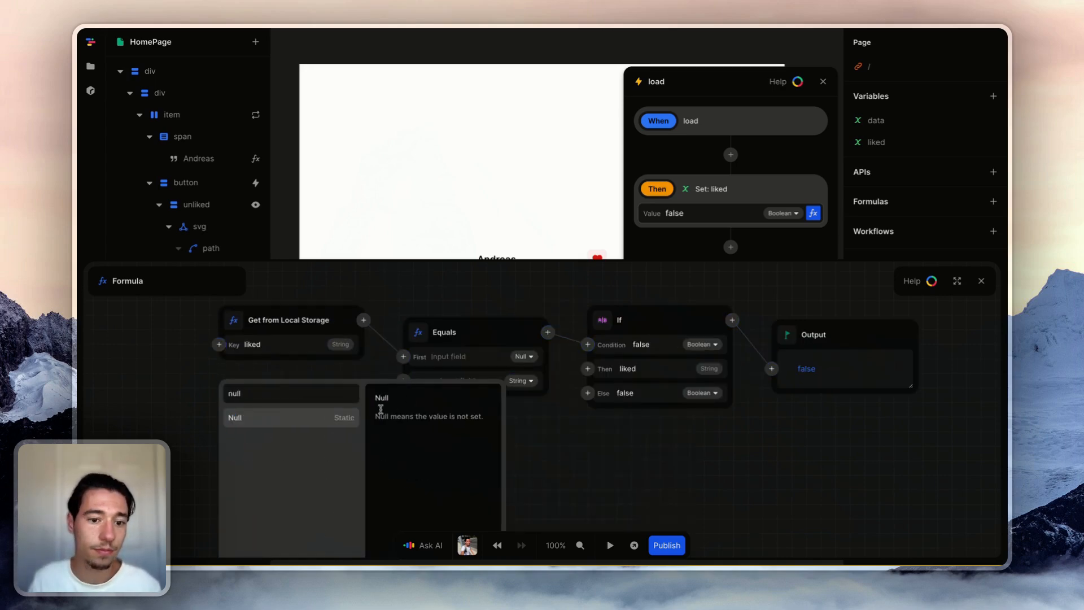
click(332, 417)
Clear the text in the If node's Then input and feed it with an Array node instead.
double_click(644, 368)
key(BackSpace)
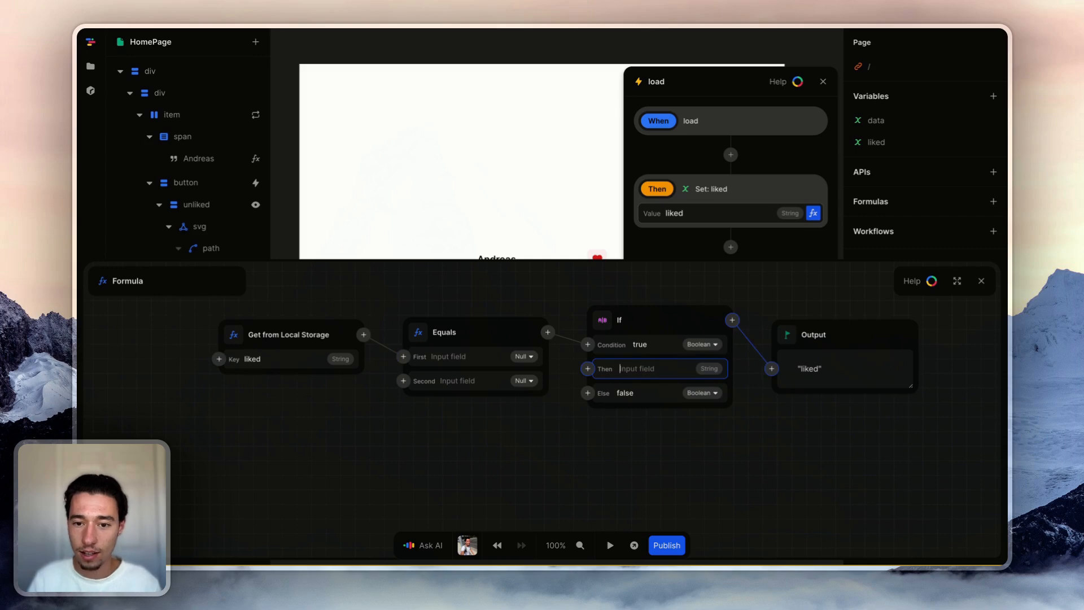
click(588, 368)
text(ar)
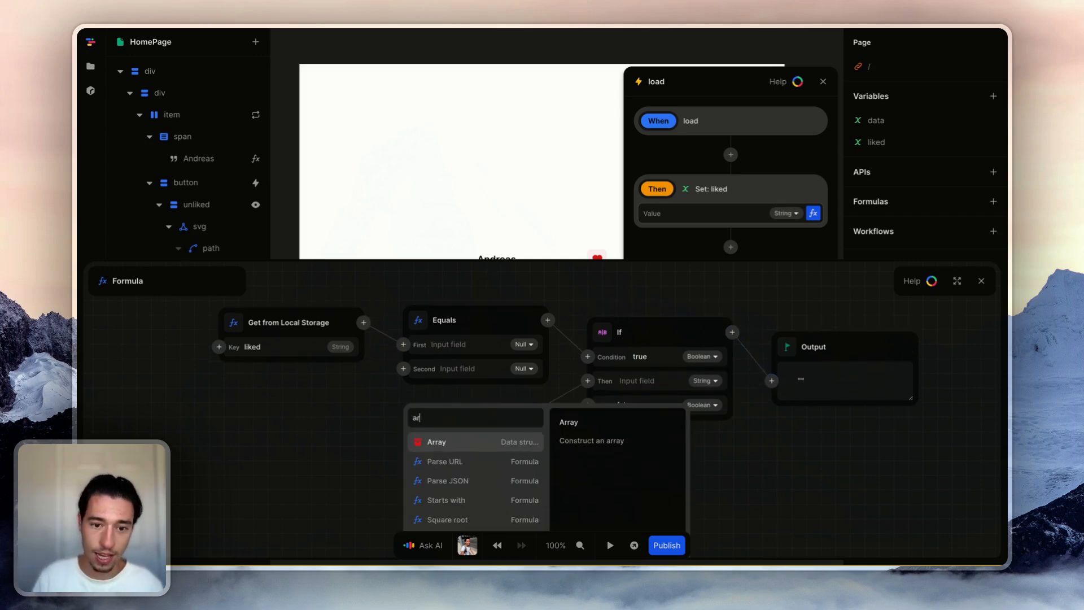
click(493, 446)
Use a copy of the Get from Local Storage node as the If node's Else value and finish the load event.
click(588, 431)
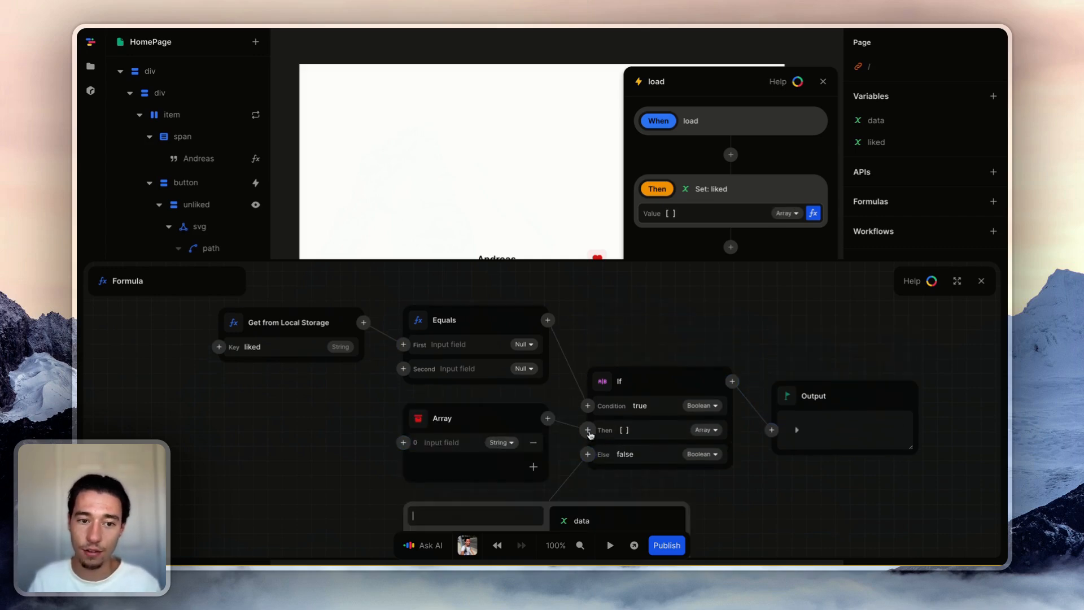
click(338, 295)
click(337, 334)
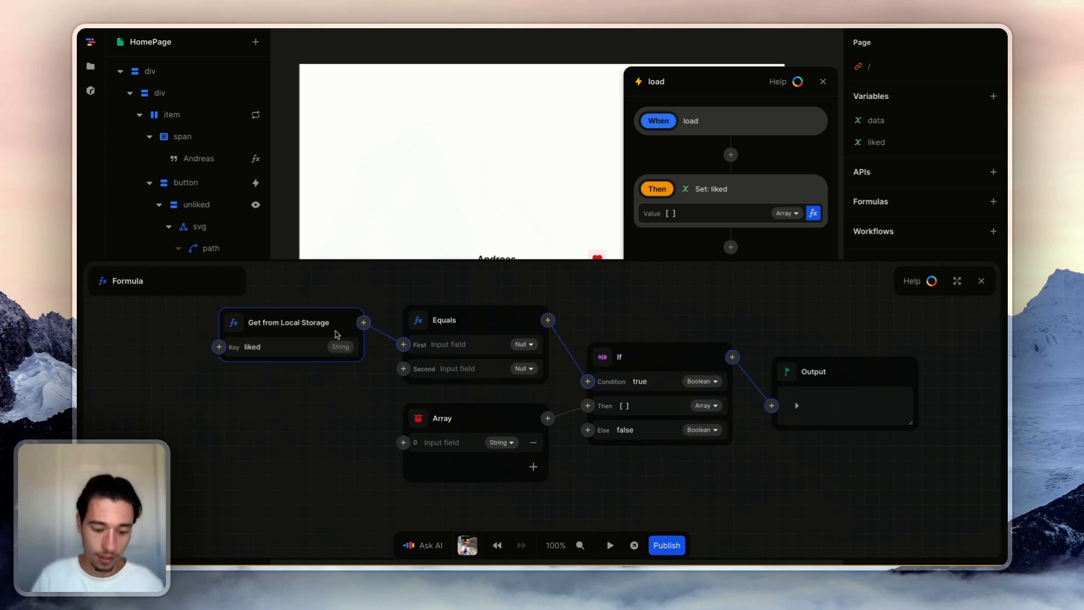
click(588, 430)
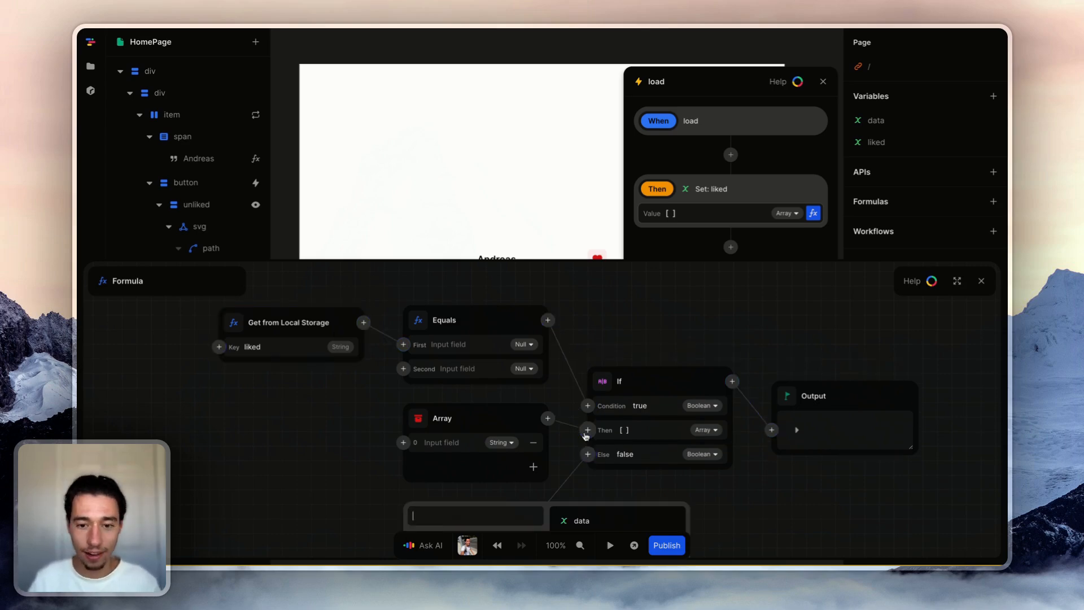
key(Return)
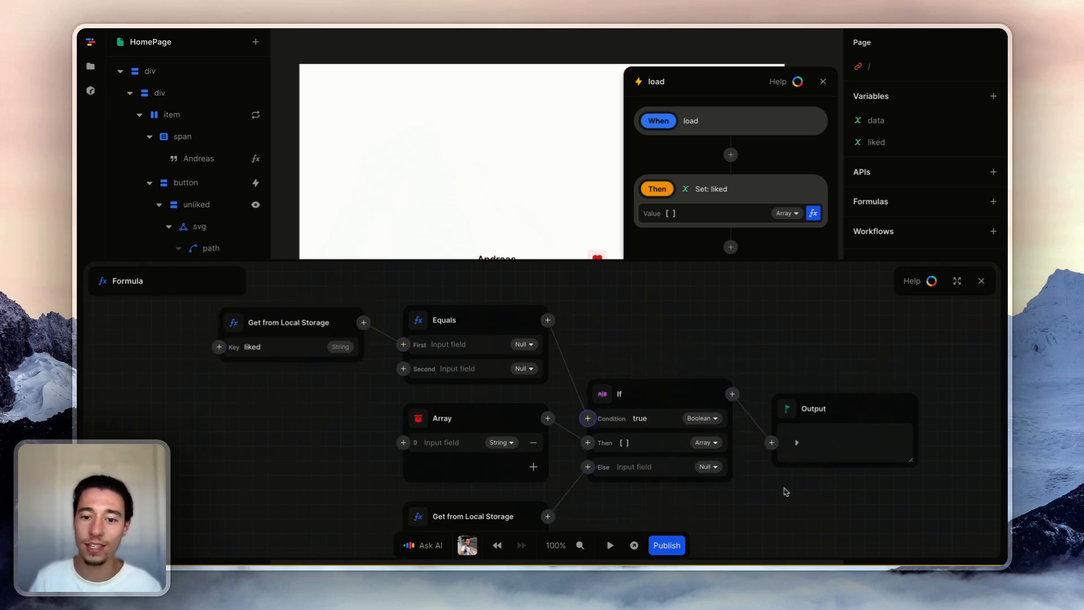
click(981, 281)
click(728, 276)
Preview the page and like the first four rows of the list.
click(634, 545)
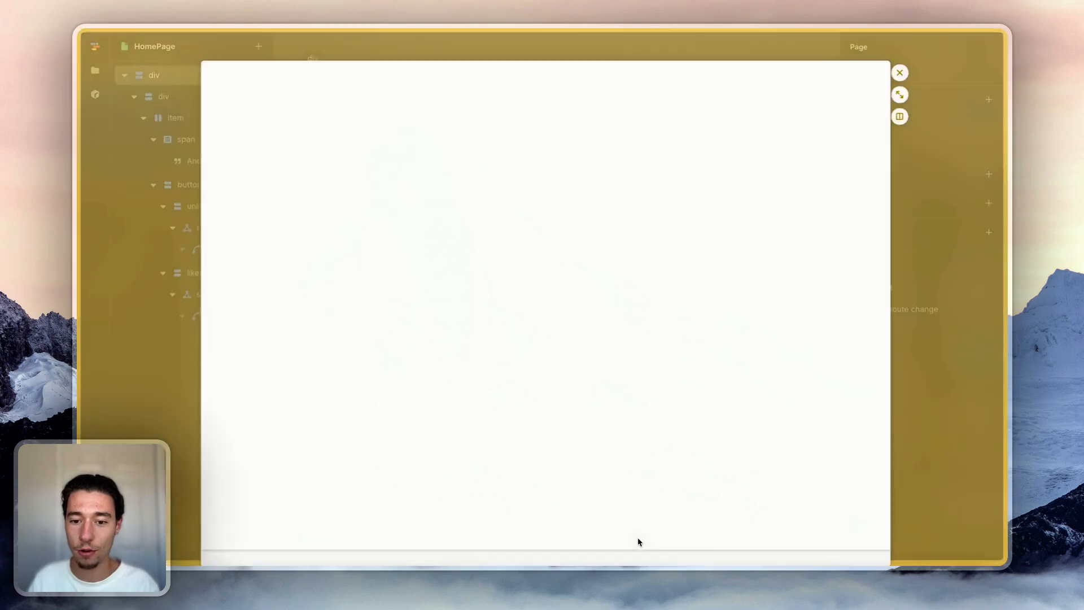
click(592, 254)
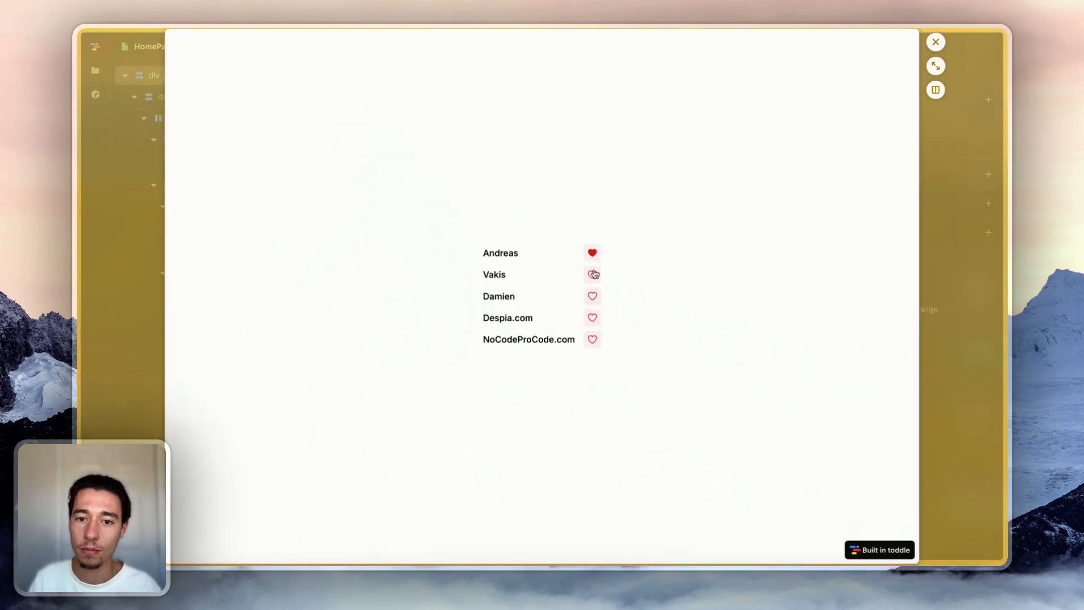
click(592, 276)
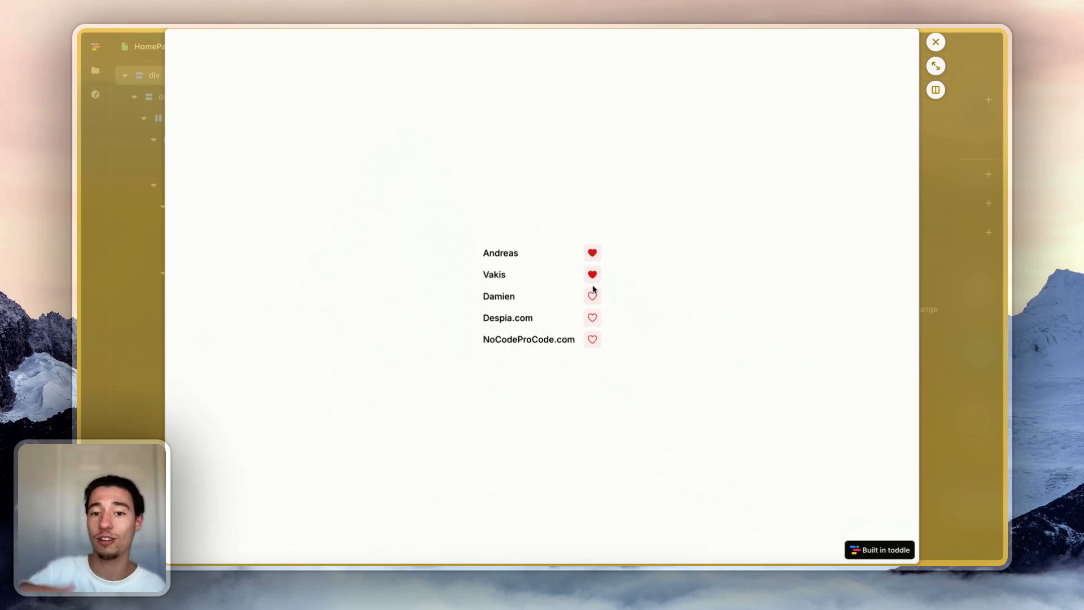
click(592, 317)
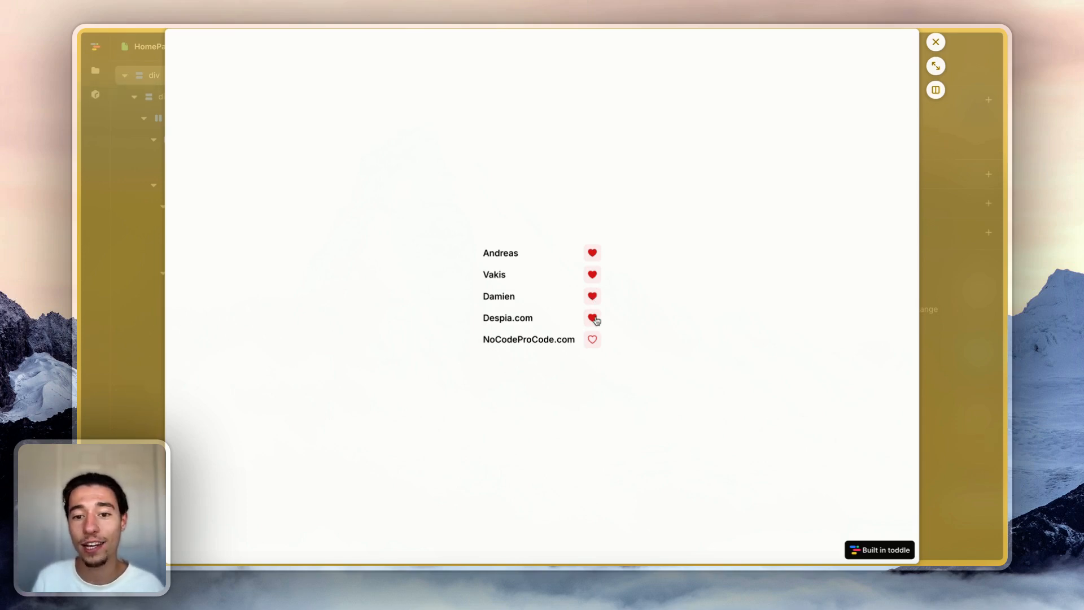
Expand the preview to full size and leave the page for google.com in the same tab.
click(935, 66)
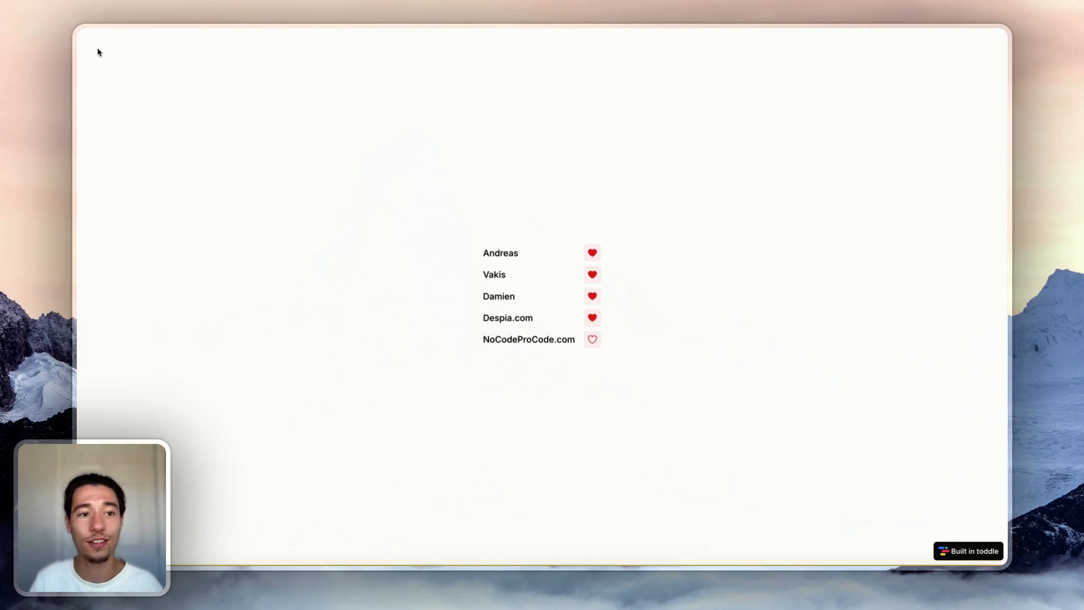
click(109, 58)
text(google.com)
key(Return)
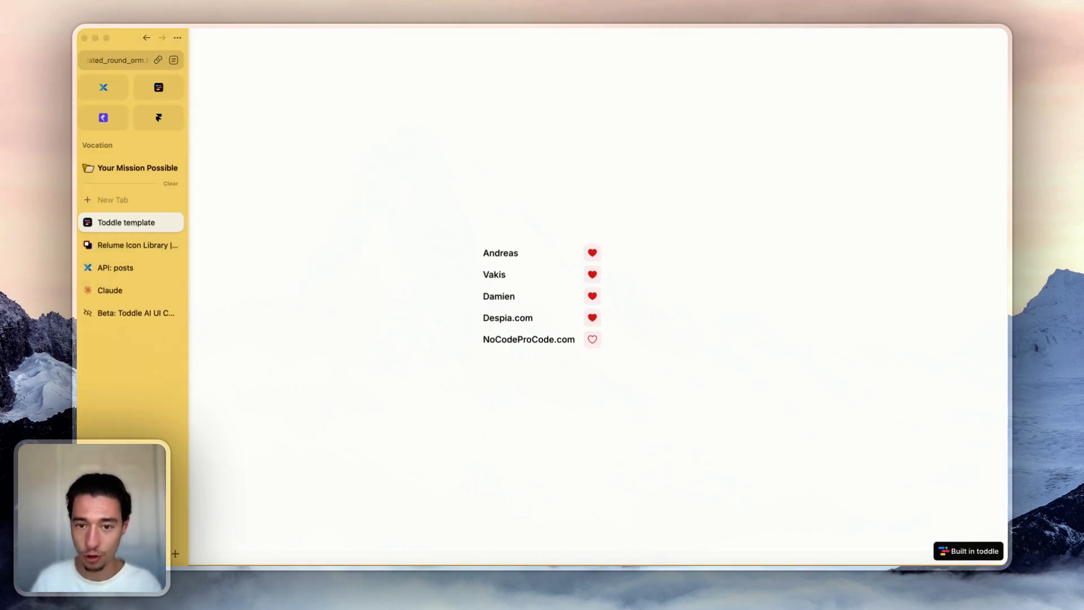
Expand the page preview to full size and unlike the first, second and fourth rows of the list.
click(160, 87)
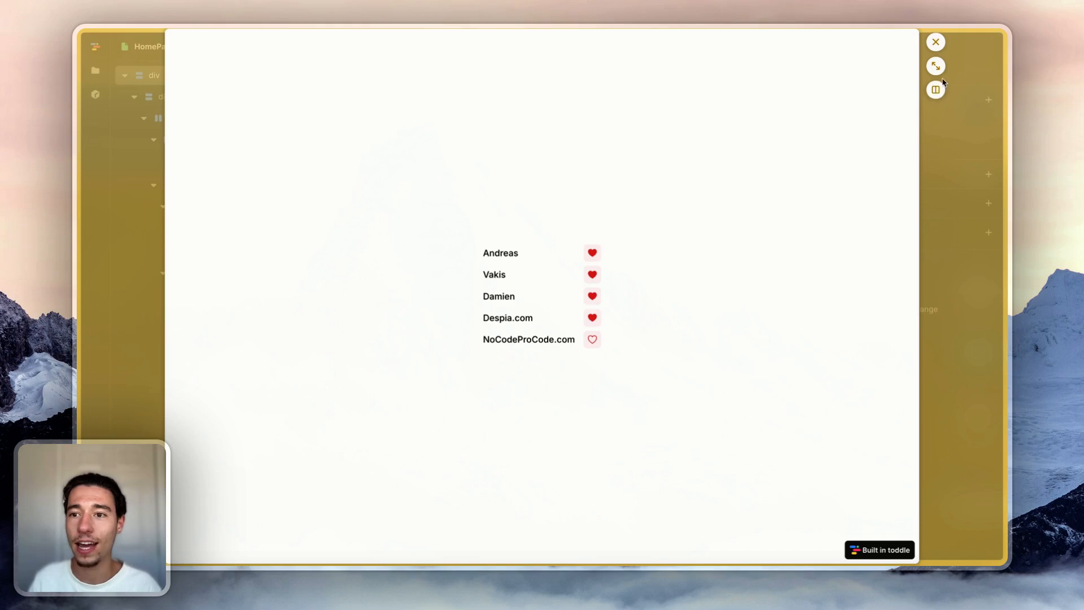
click(935, 66)
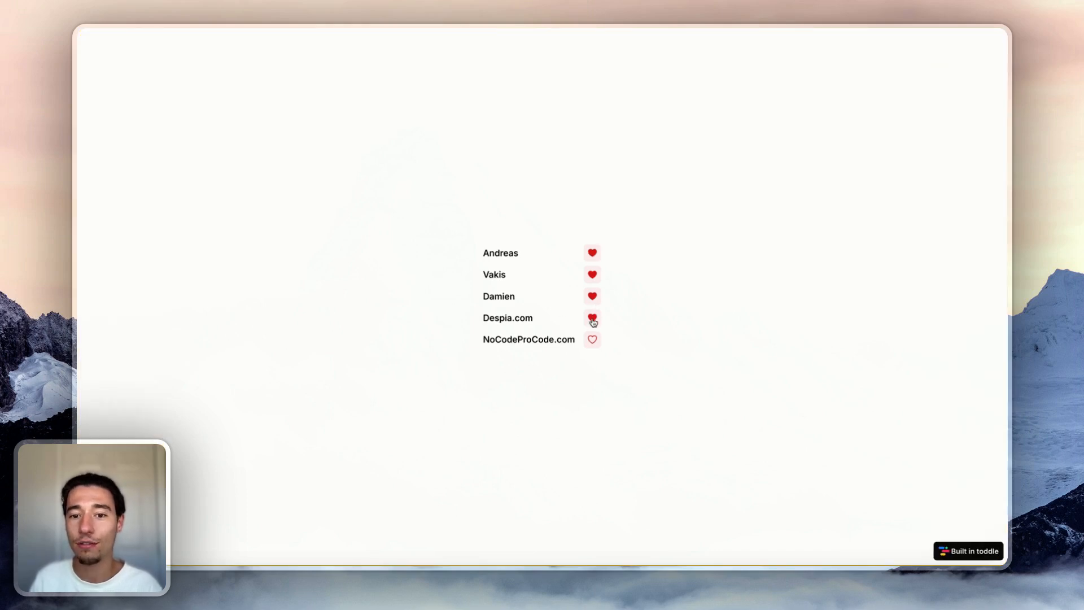
click(592, 254)
mouse_move(78, 113)
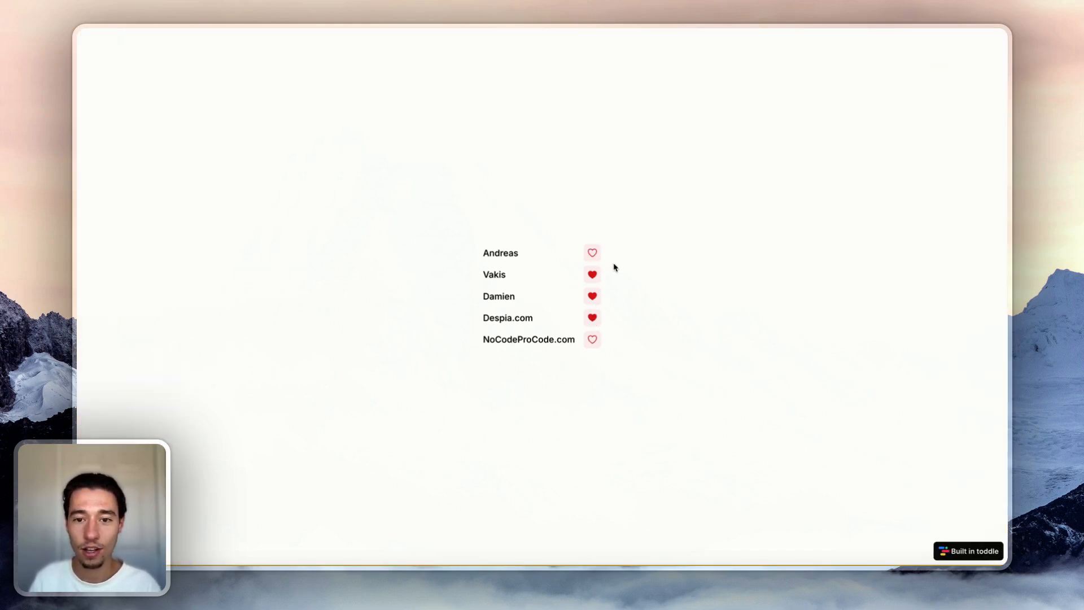
click(592, 274)
click(592, 317)
Reload the preview page from its address and toggle the hearts of several list rows to test the saved likes.
mouse_move(79, 84)
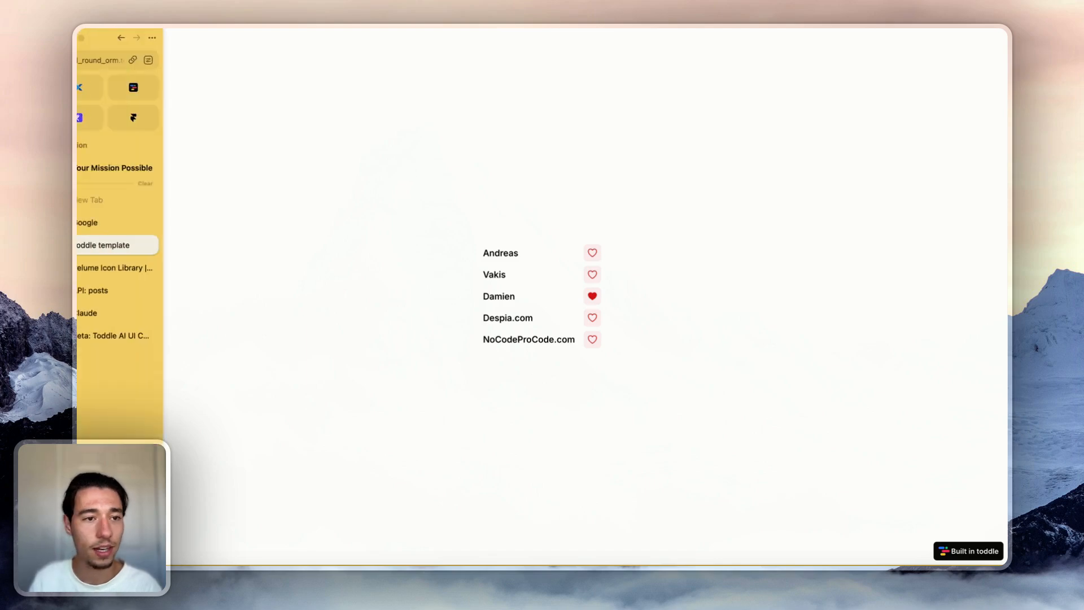
click(107, 62)
key(Right)
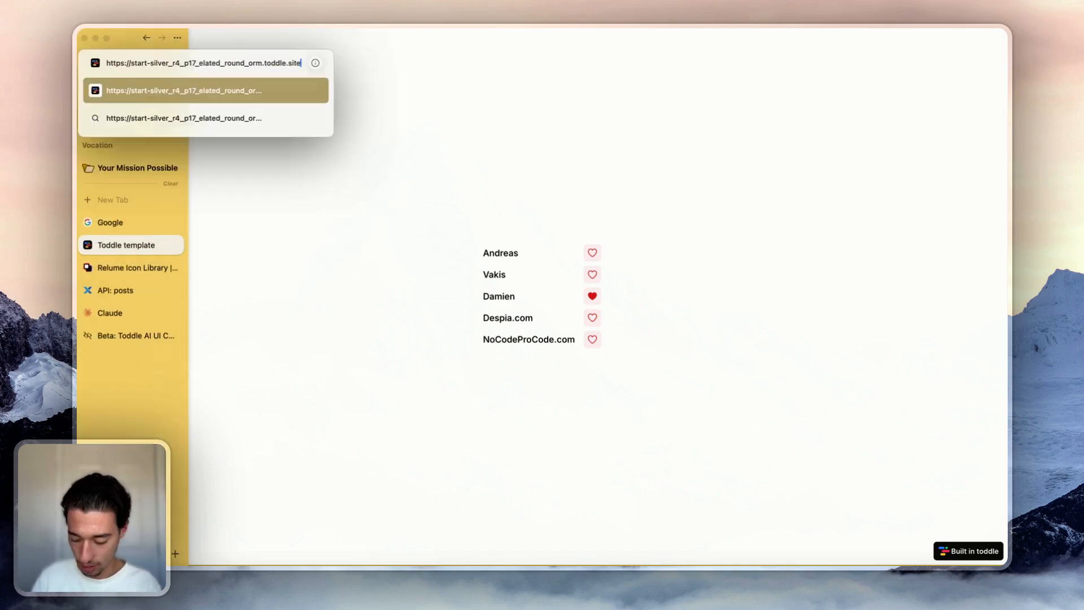
key(Return)
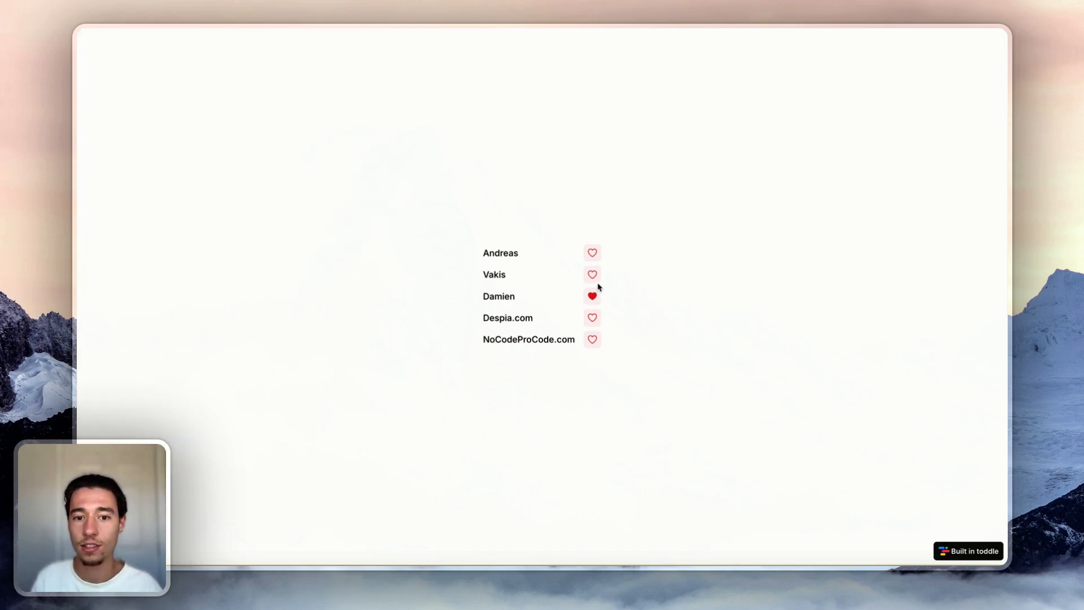
click(592, 275)
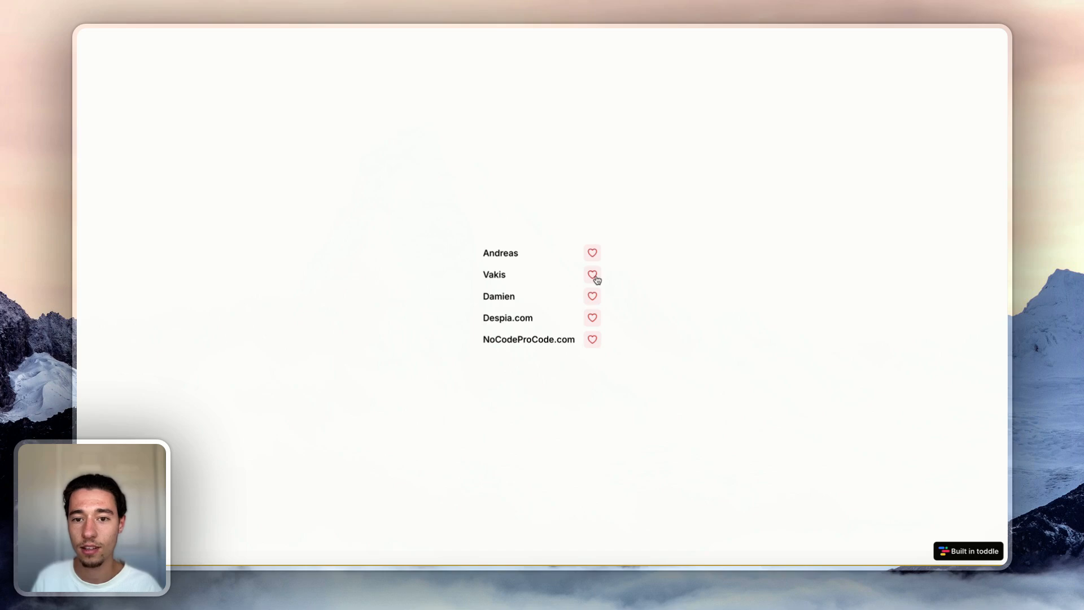
click(595, 276)
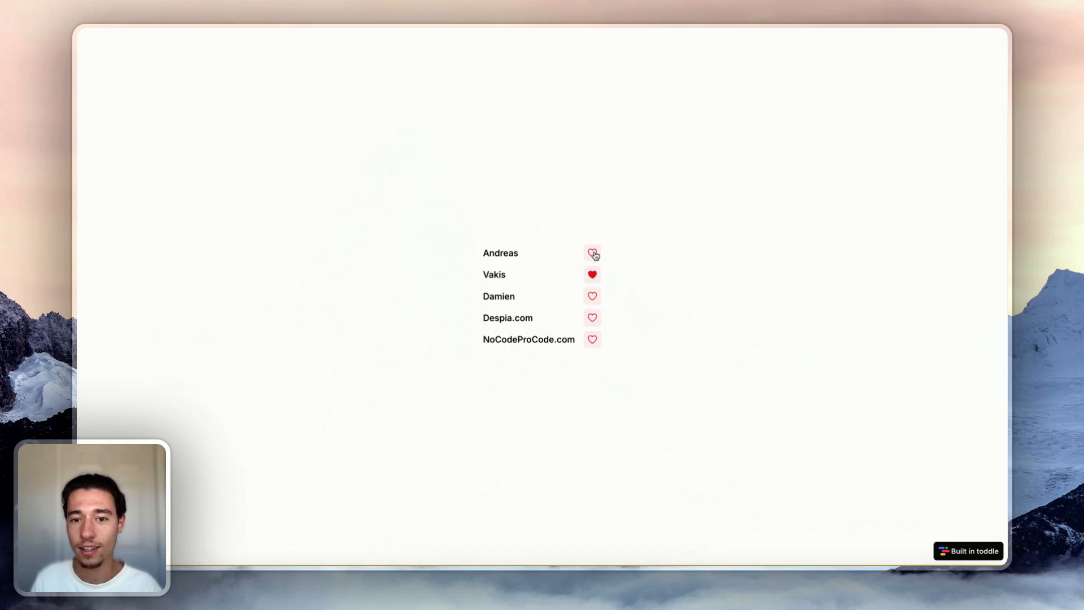
click(592, 254)
click(590, 297)
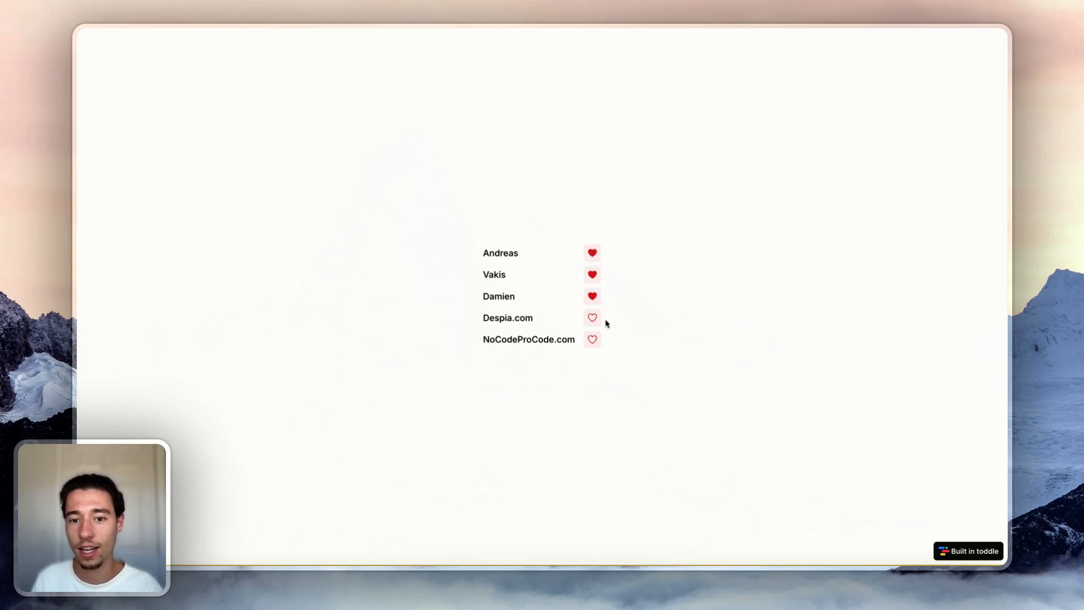
click(591, 318)
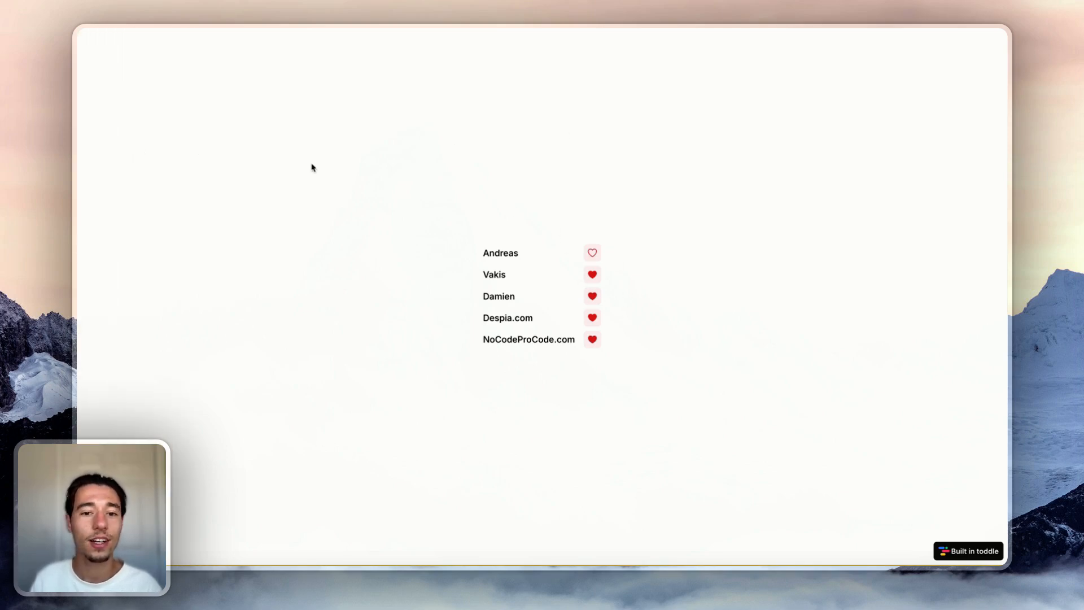
Return to the editor and open the value formula of the heart button's Set: liked action at full size.
mouse_move(114, 222)
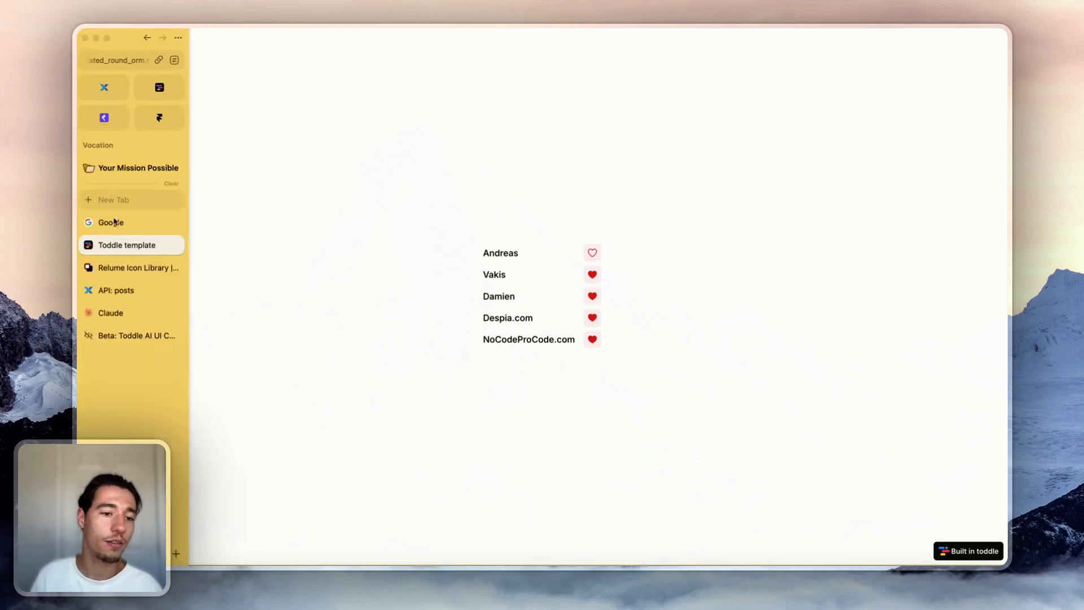
click(159, 87)
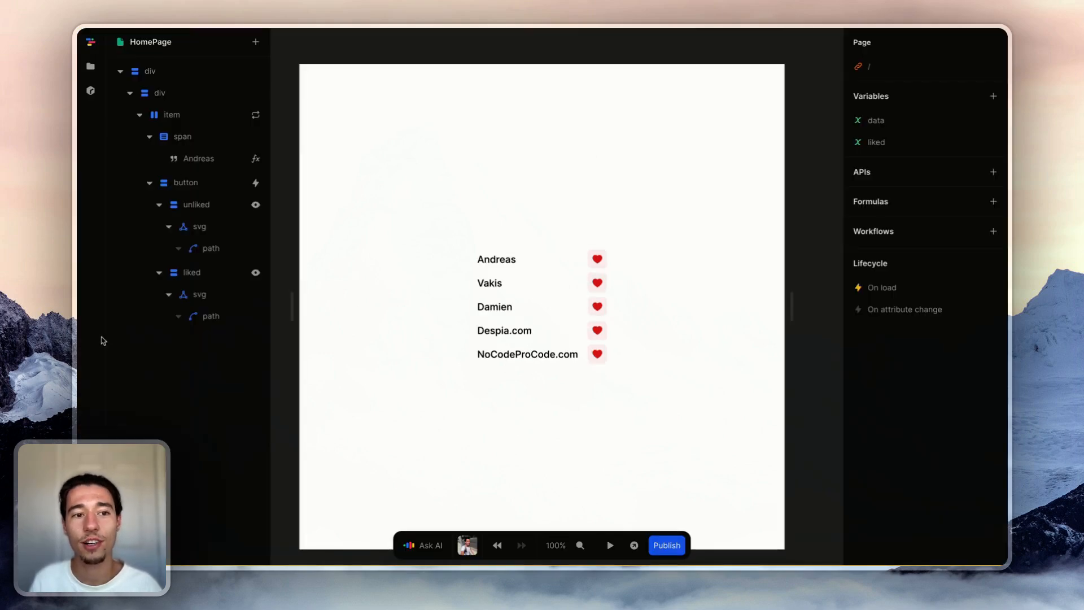
click(601, 260)
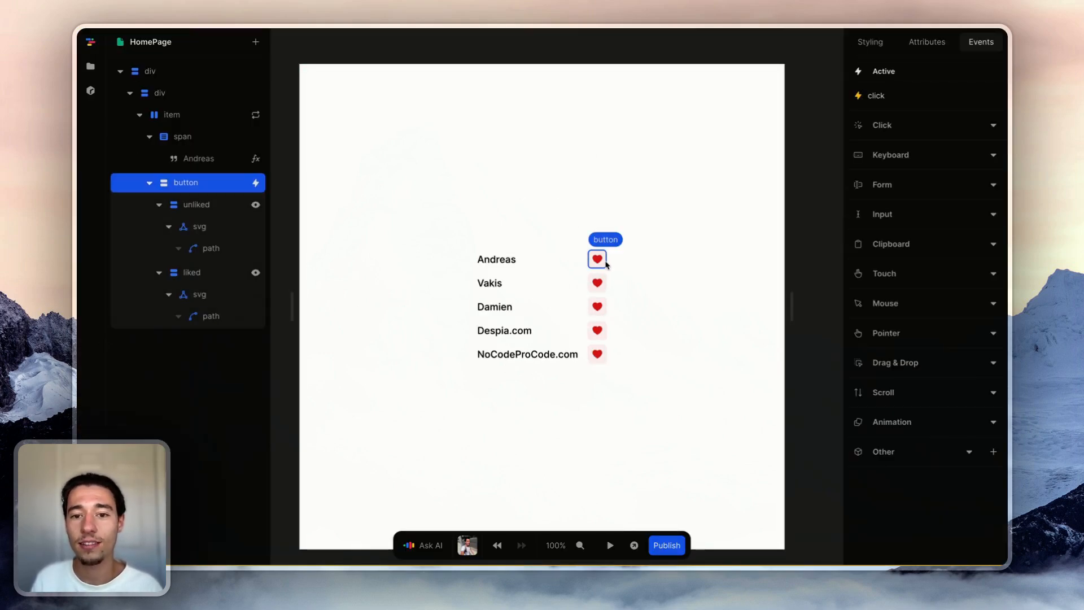
click(896, 98)
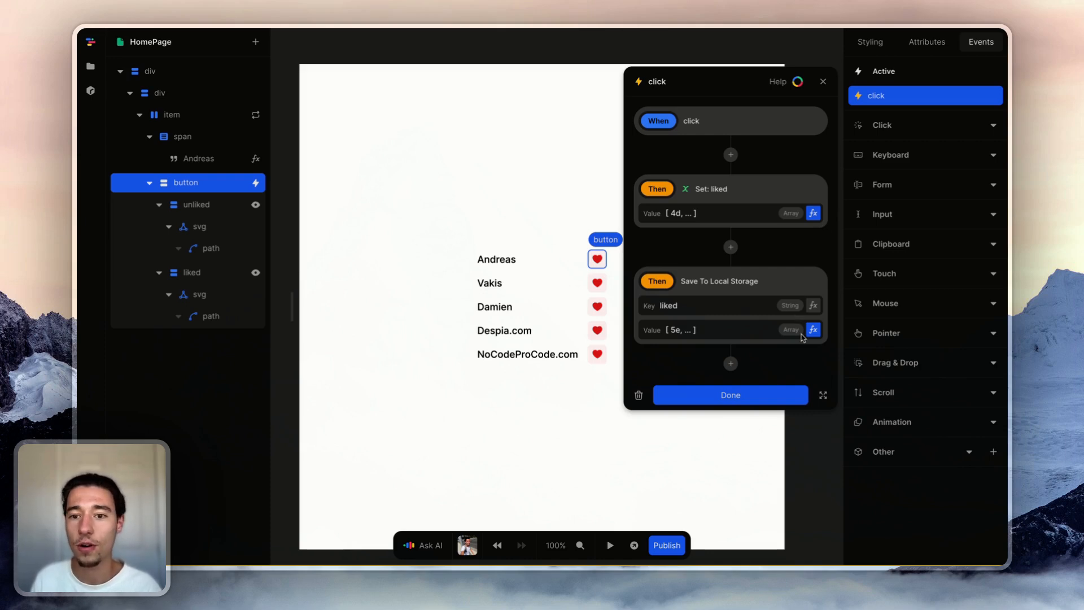
click(813, 213)
scroll(573, 409, down, 3)
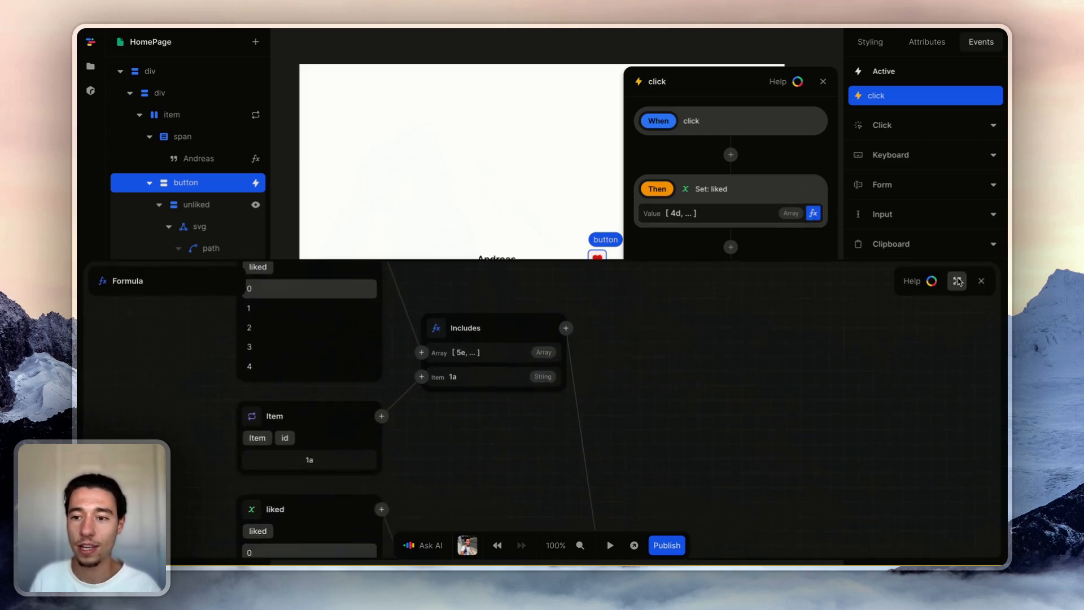
click(957, 280)
Replace the Index node feeding the Delete node's Path with the repeated Item's id.
scroll(739, 308, down, 2)
scroll(739, 307, left, 3)
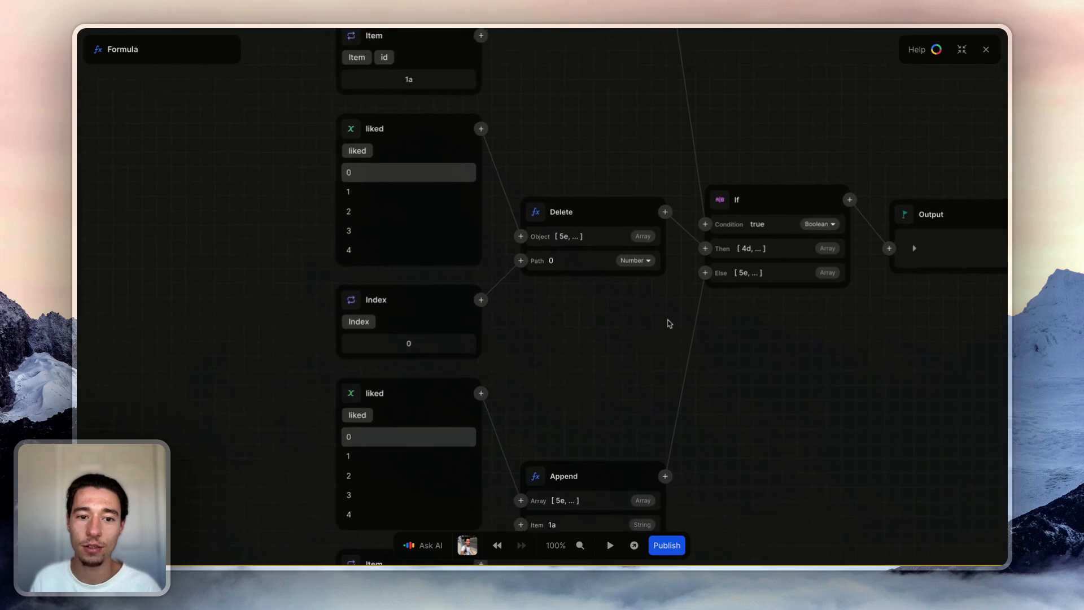
scroll(596, 325, left, 2)
scroll(763, 342, down, 3)
scroll(763, 343, down, 3)
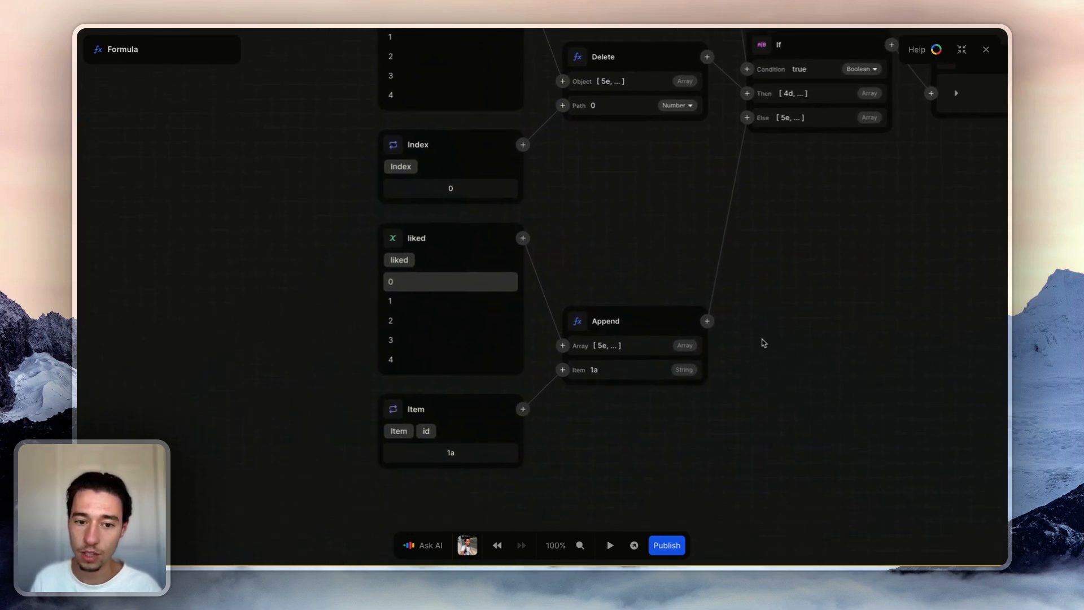
scroll(758, 347, up, 7)
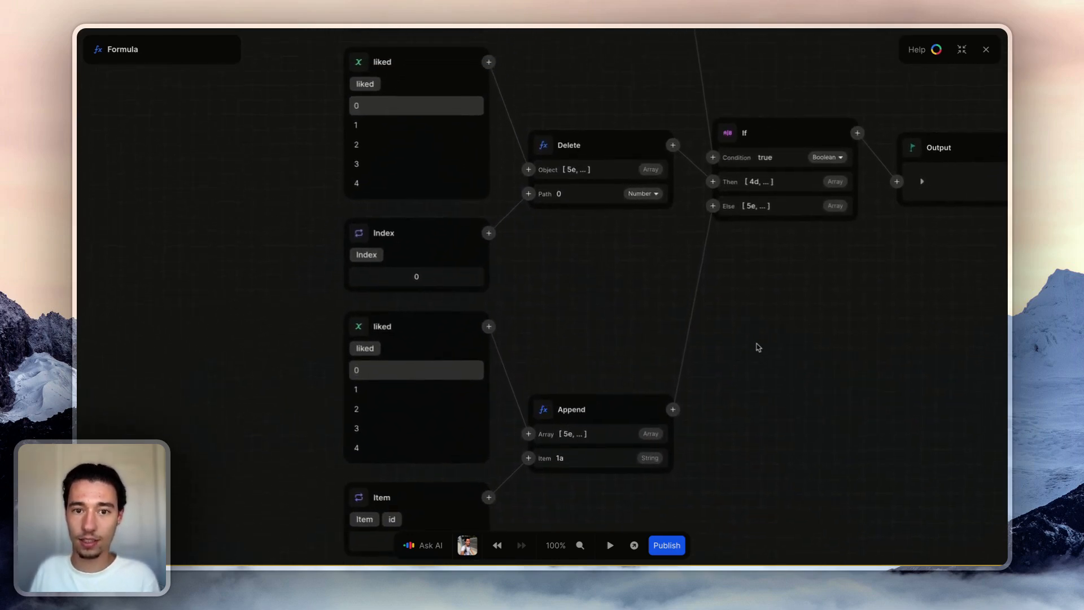
scroll(638, 365, up, 1)
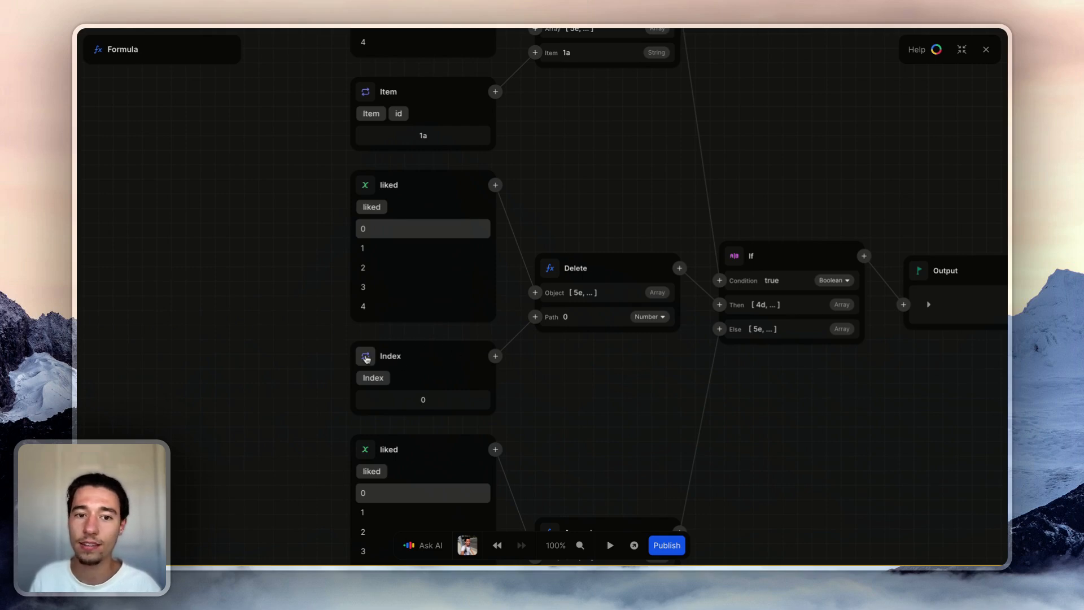
click(366, 358)
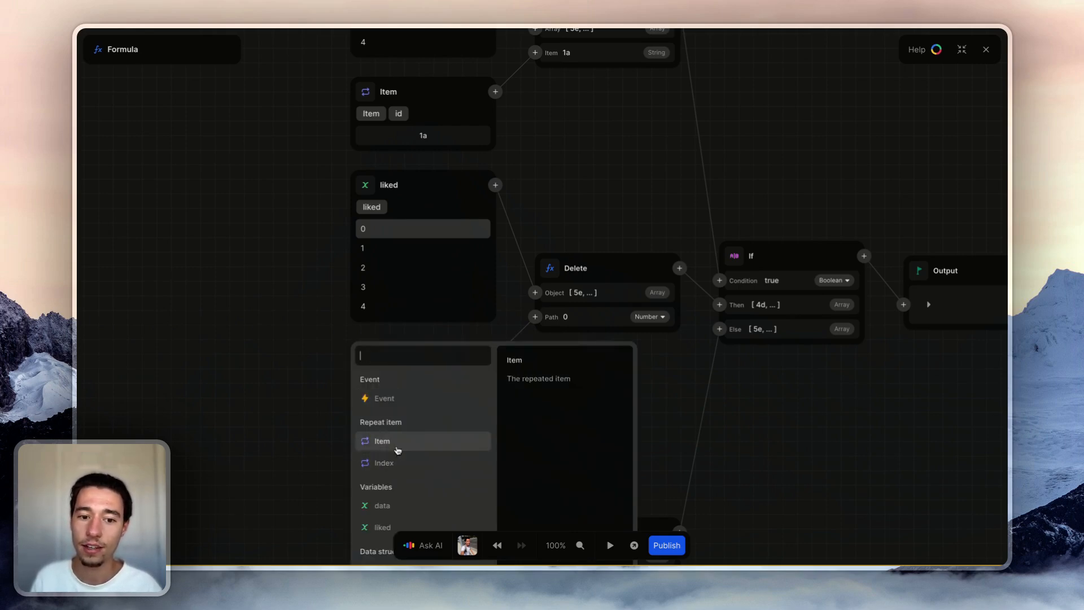
click(397, 446)
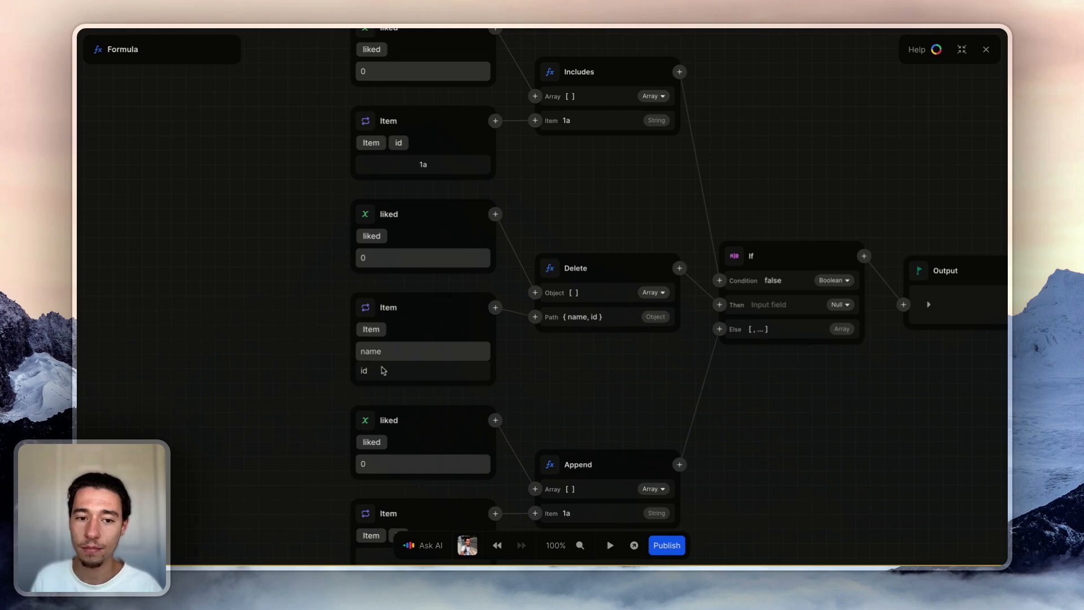
click(378, 374)
Insert a Find index formula between the Item id node and the Delete node's Path input.
click(495, 316)
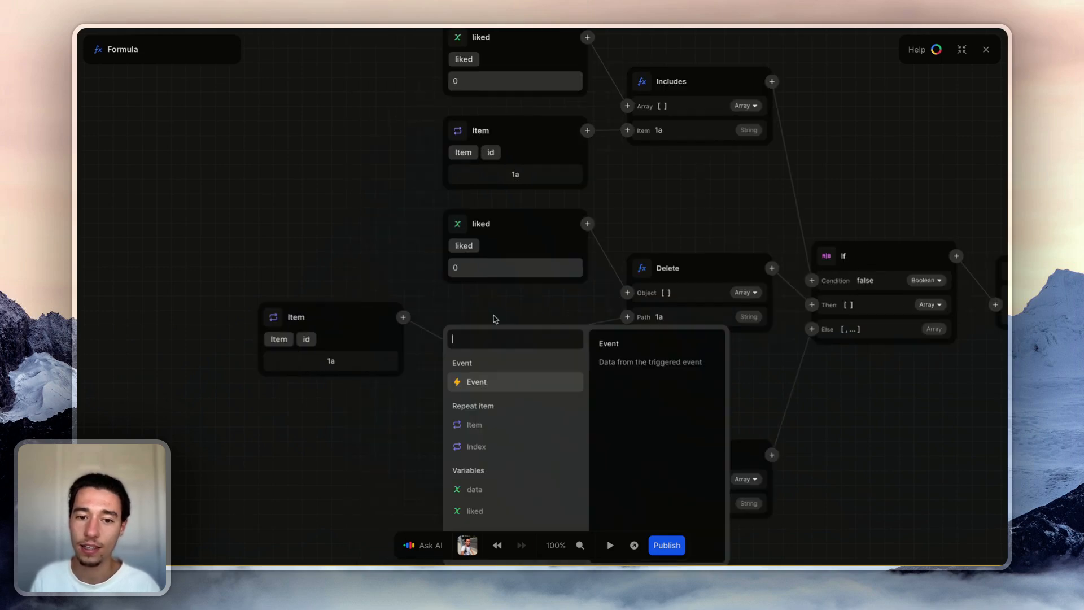
text(fin)
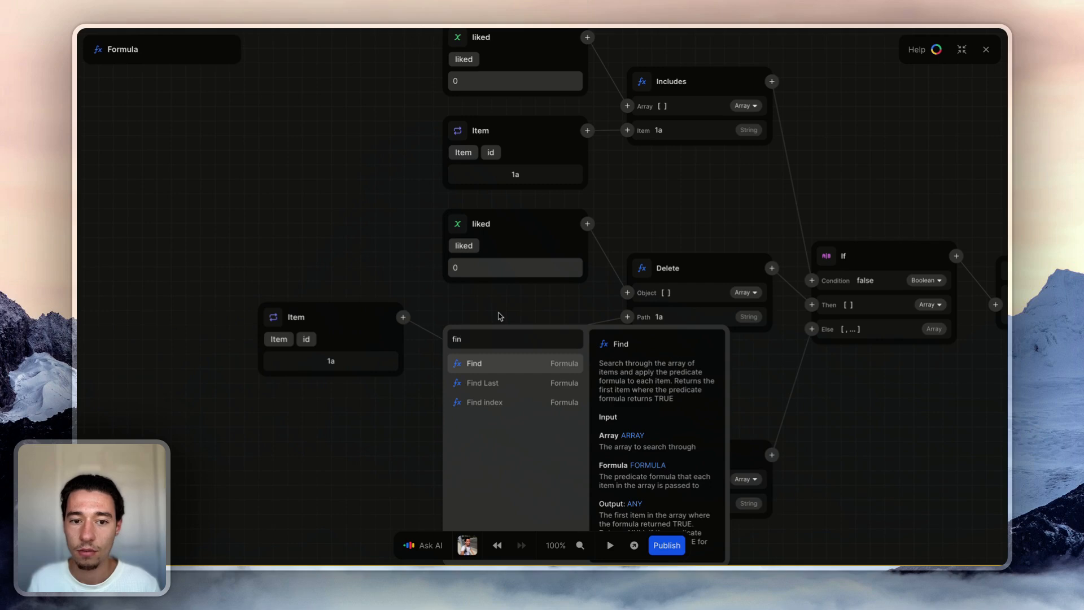
click(499, 316)
click(496, 314)
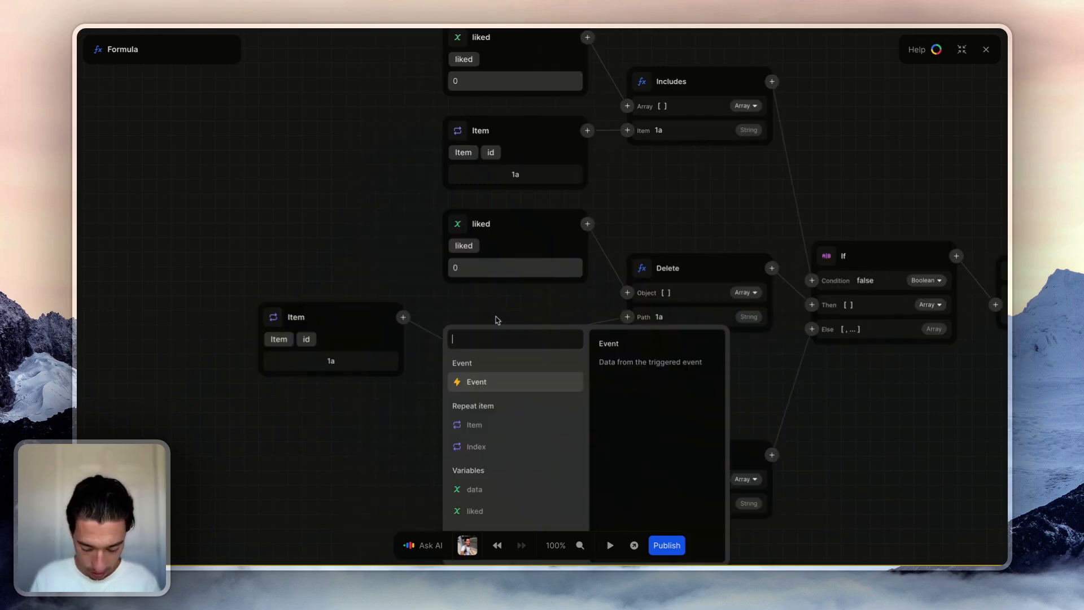
text(index)
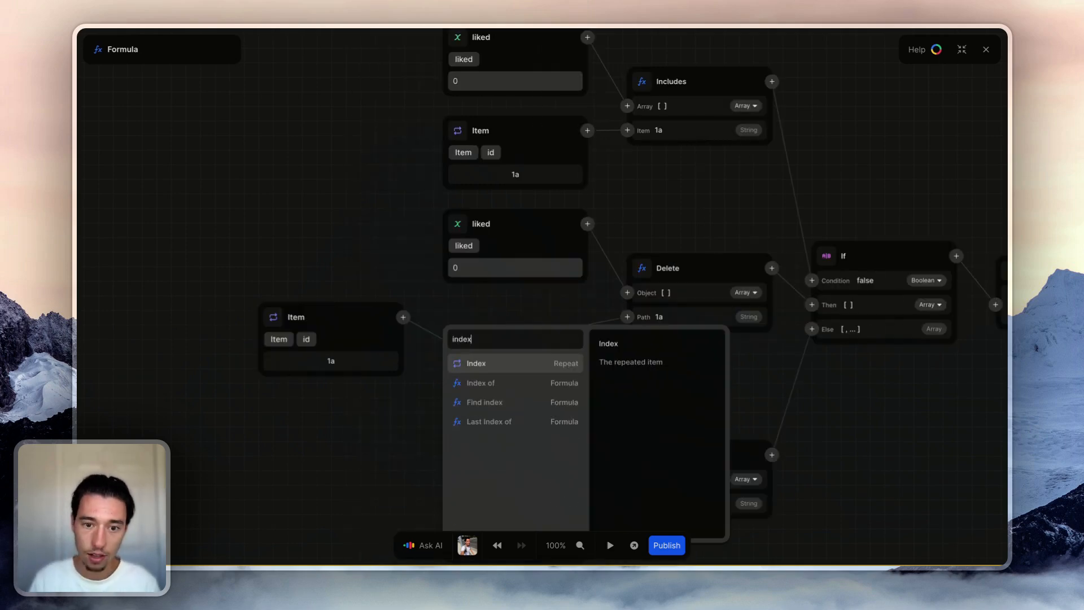
click(500, 384)
click(460, 313)
text(index)
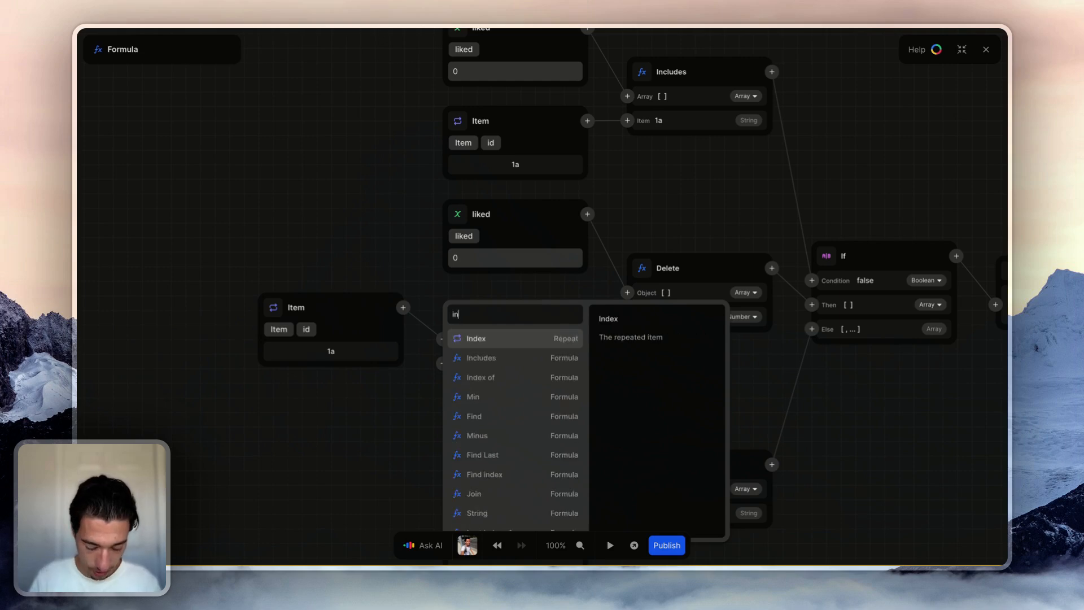
click(504, 379)
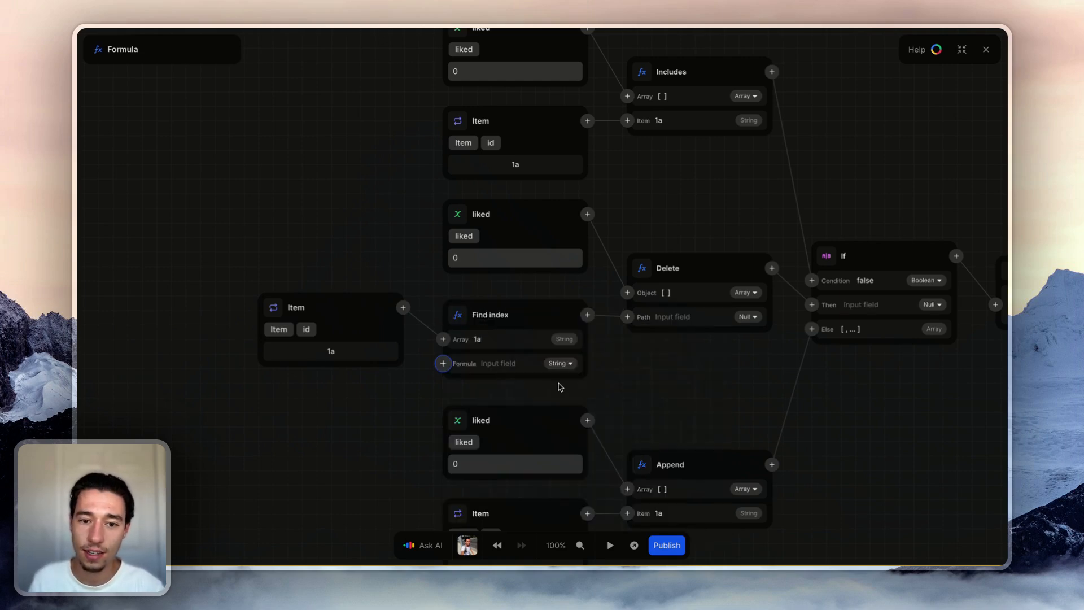
Delete the Item node from Find index's Array input and feed that input with the liked variable.
click(462, 293)
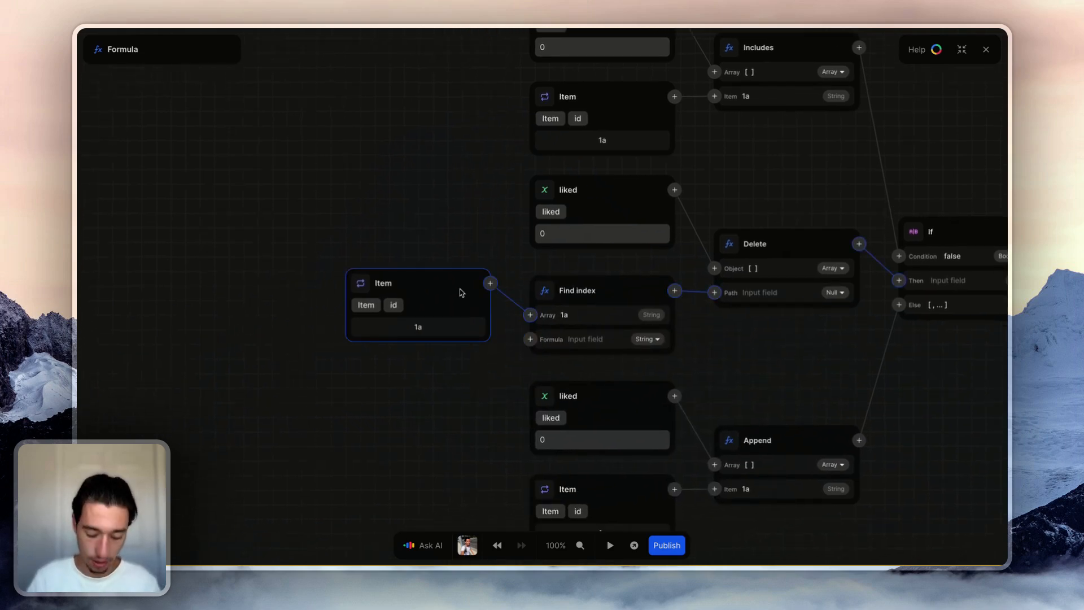
key(Delete)
click(457, 315)
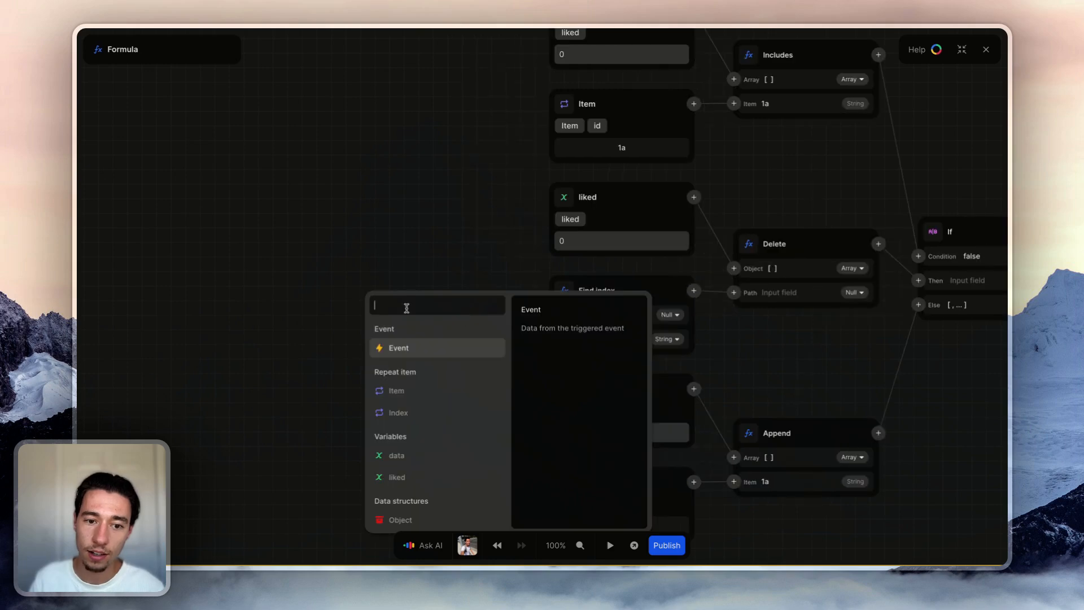
click(397, 478)
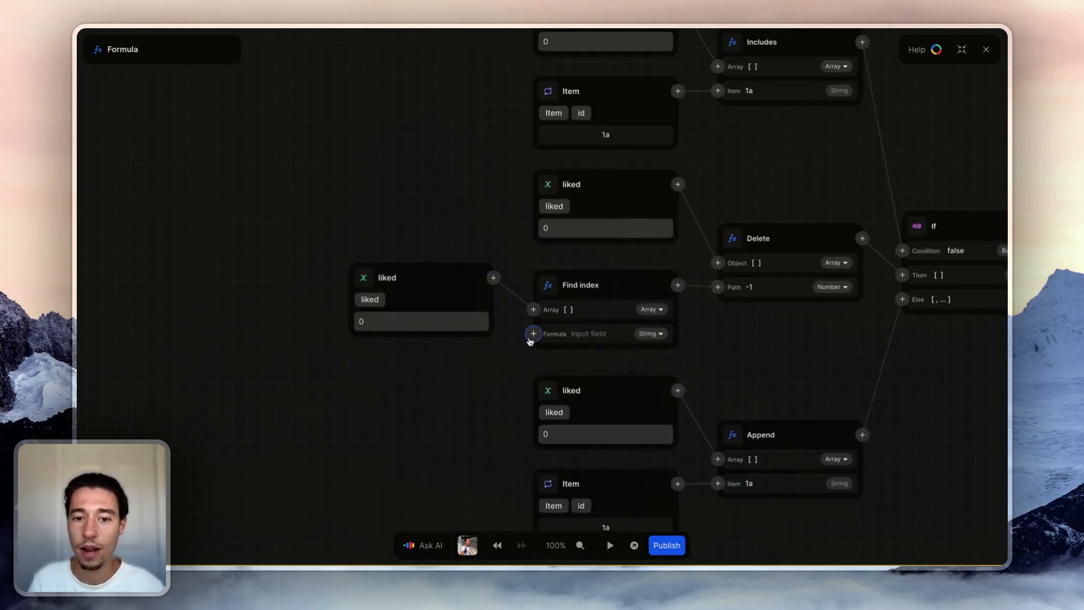
Feed Find index's Formula input with the item argument, close the formula and finish the click event.
click(530, 334)
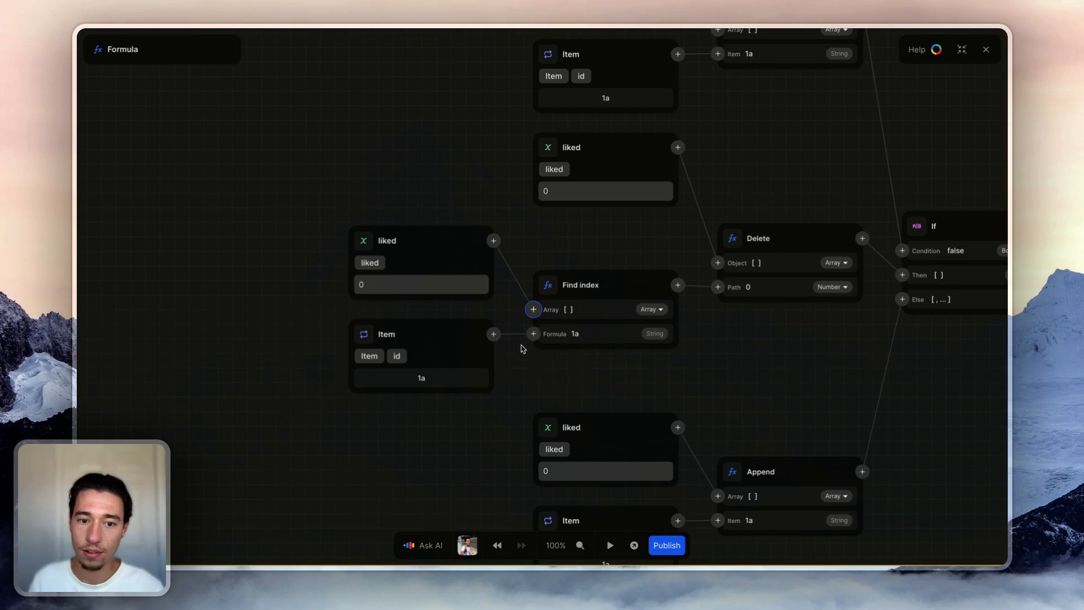
click(493, 334)
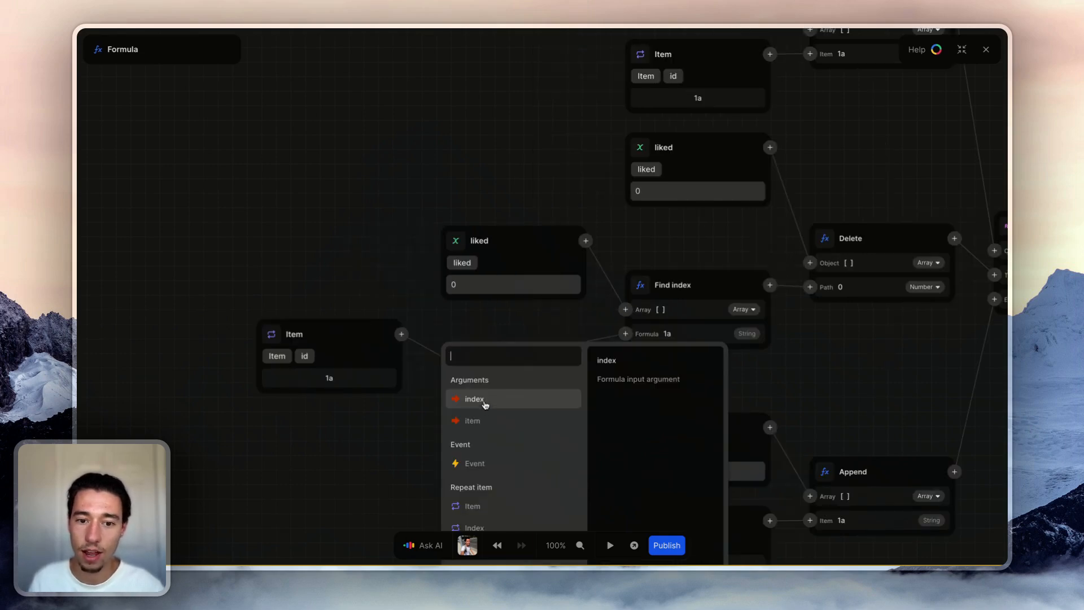
click(472, 420)
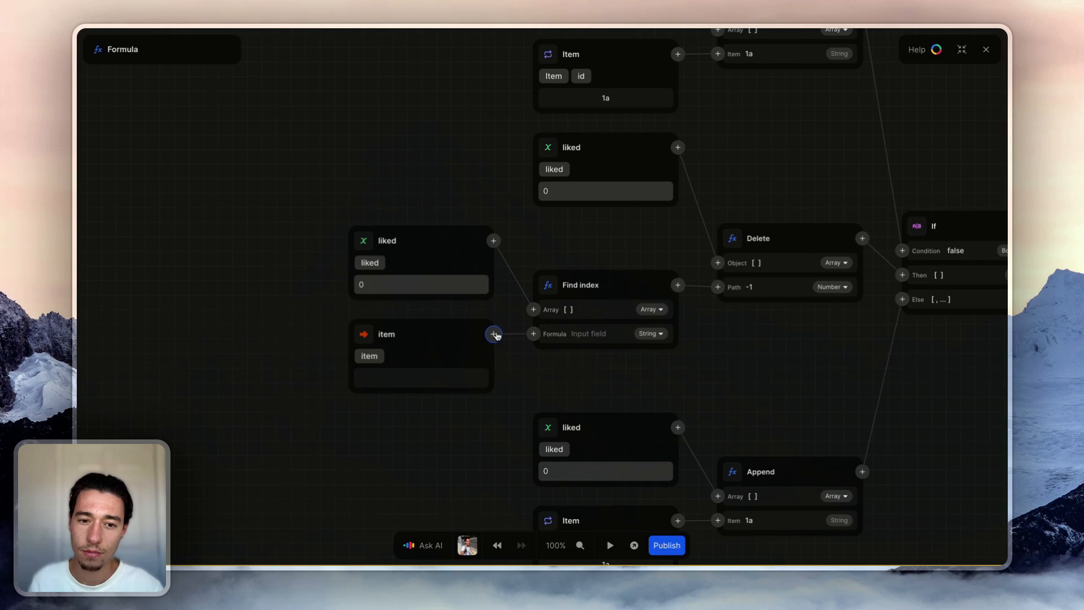
click(423, 289)
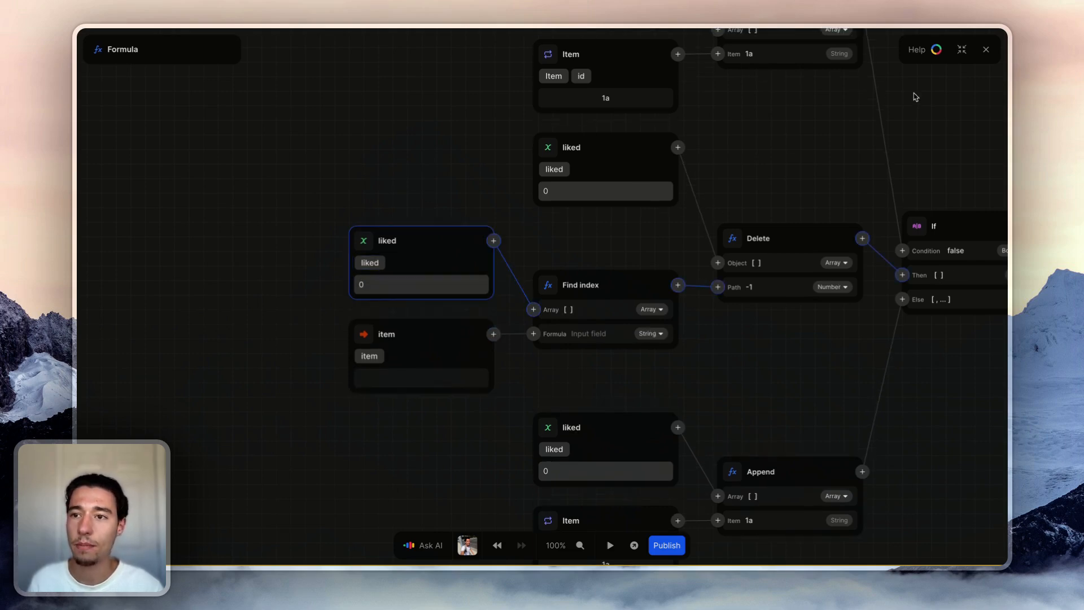
click(988, 49)
click(713, 395)
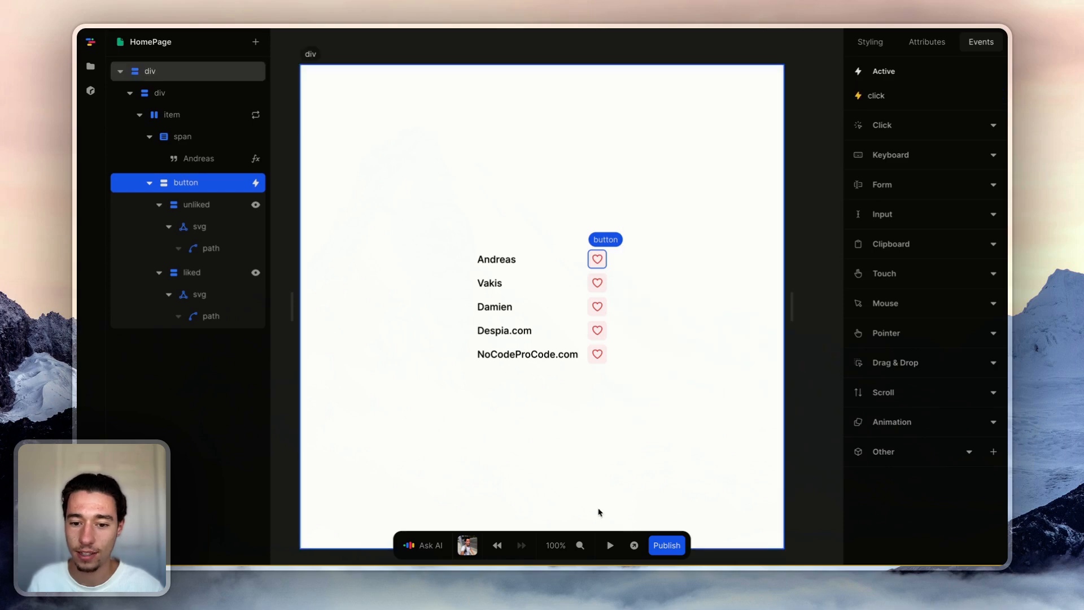
Run the page preview, like the first two items in the list, and stop the preview.
click(607, 545)
click(596, 260)
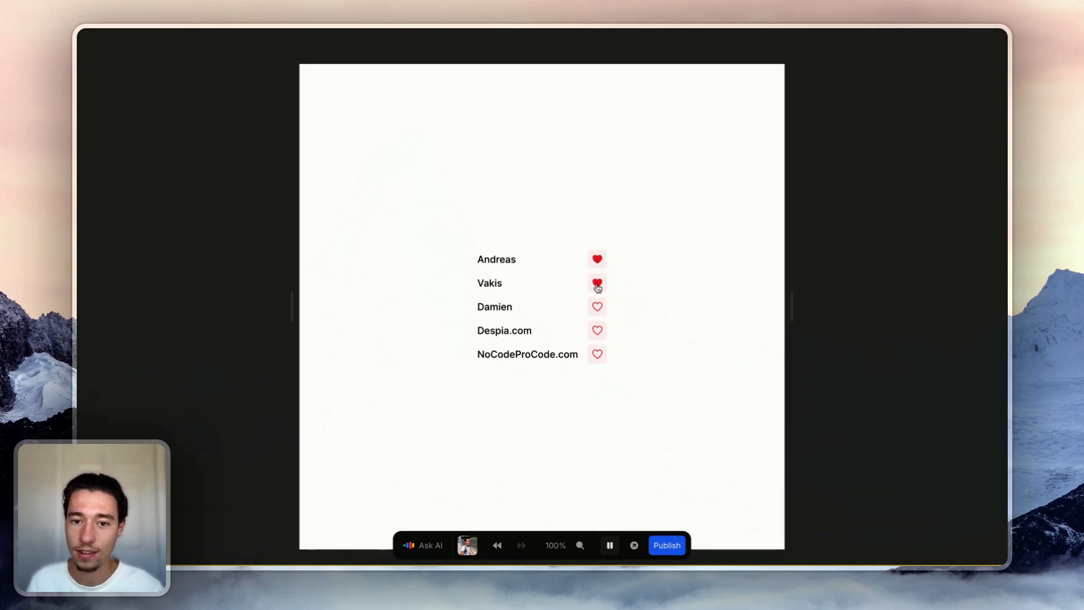
click(597, 282)
click(610, 545)
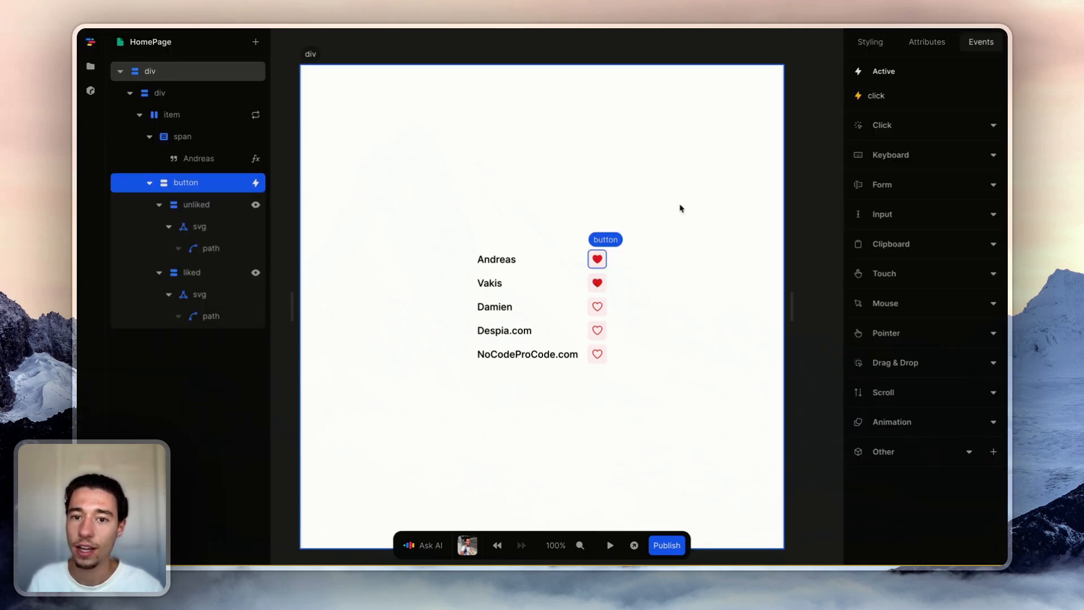
In the click event's Set: liked formula, remove the item argument feeding Find index's Formula input and leave that input empty.
click(903, 100)
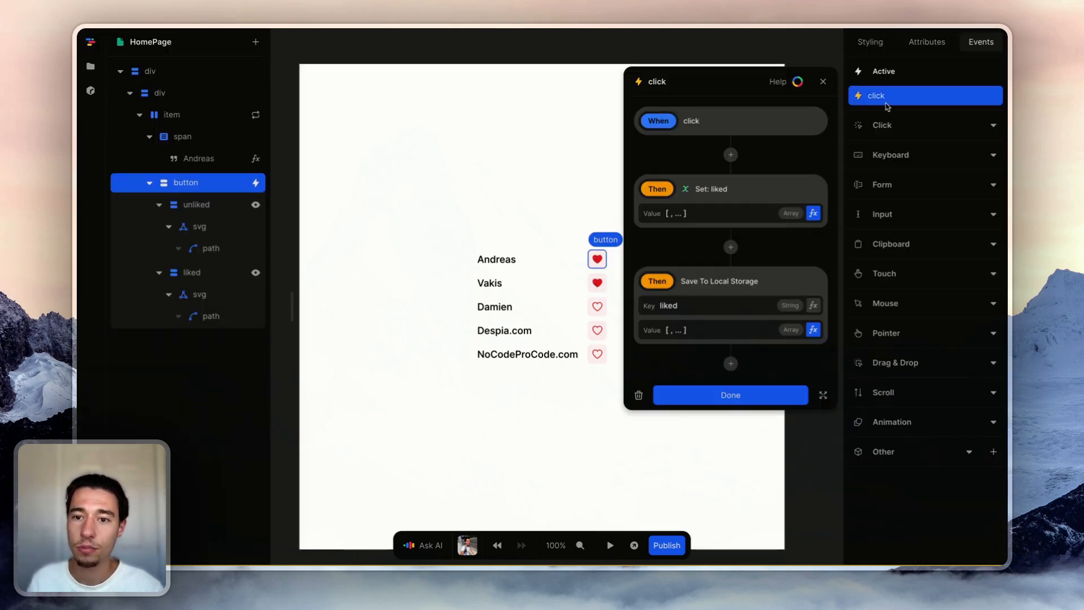
click(813, 212)
click(957, 281)
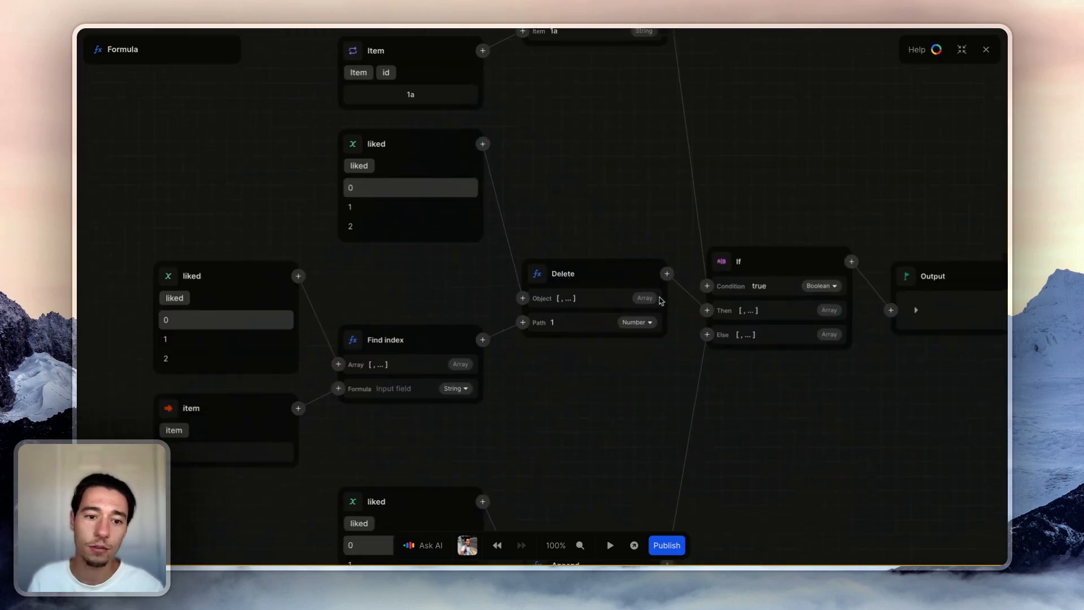
scroll(661, 301, down, 3)
scroll(661, 301, left, 2)
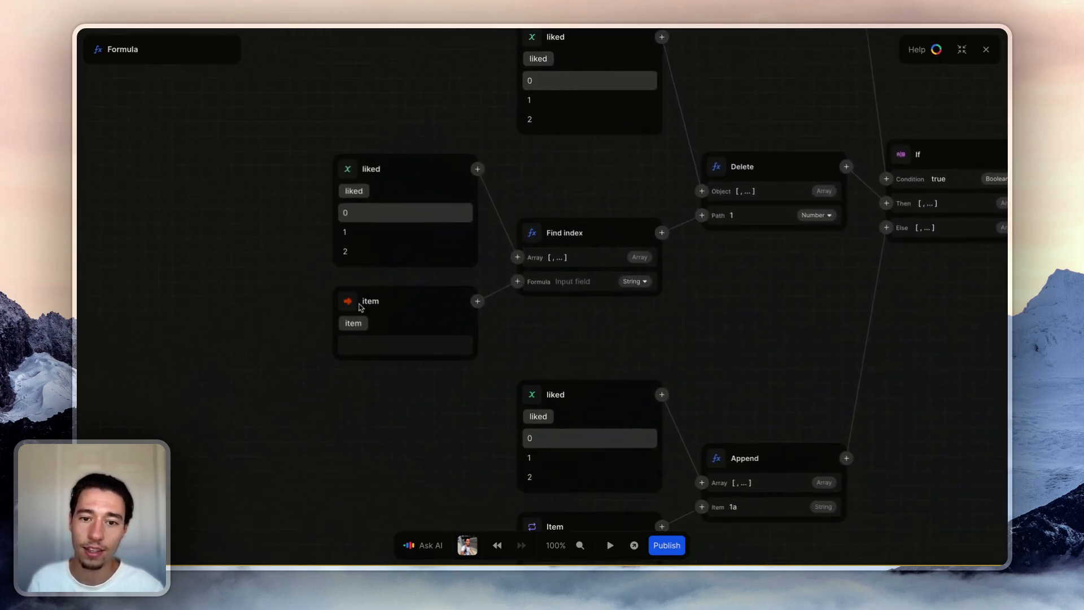
click(350, 303)
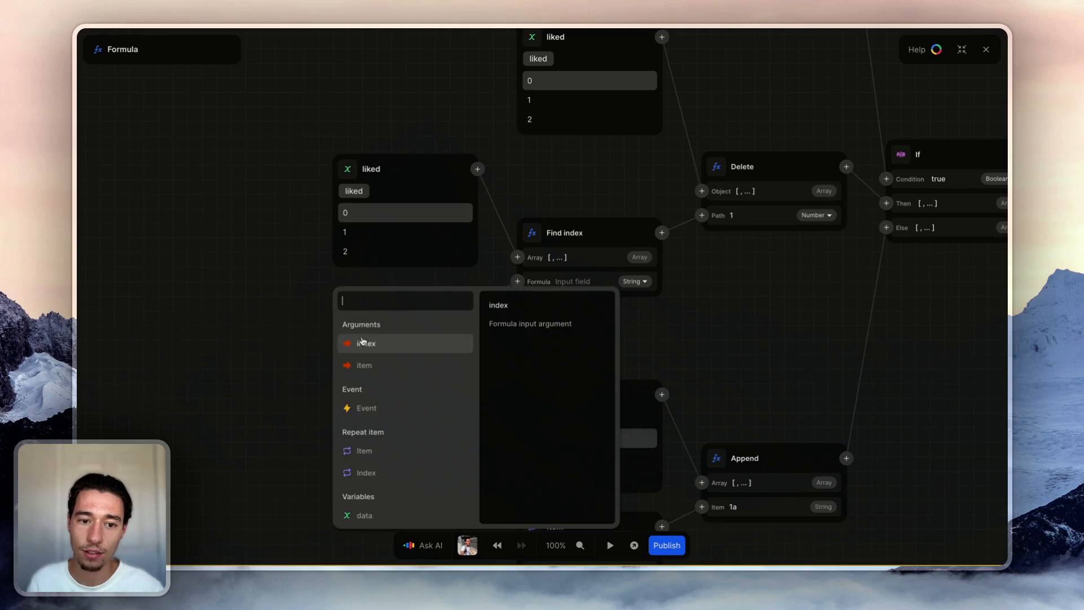
click(368, 364)
click(572, 282)
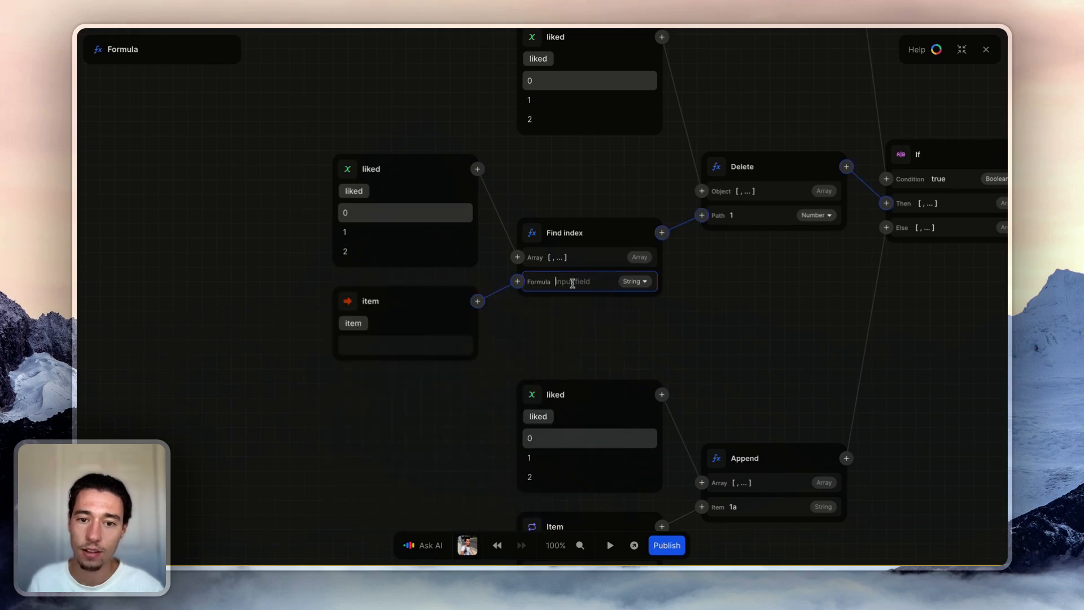
key(BackSpace)
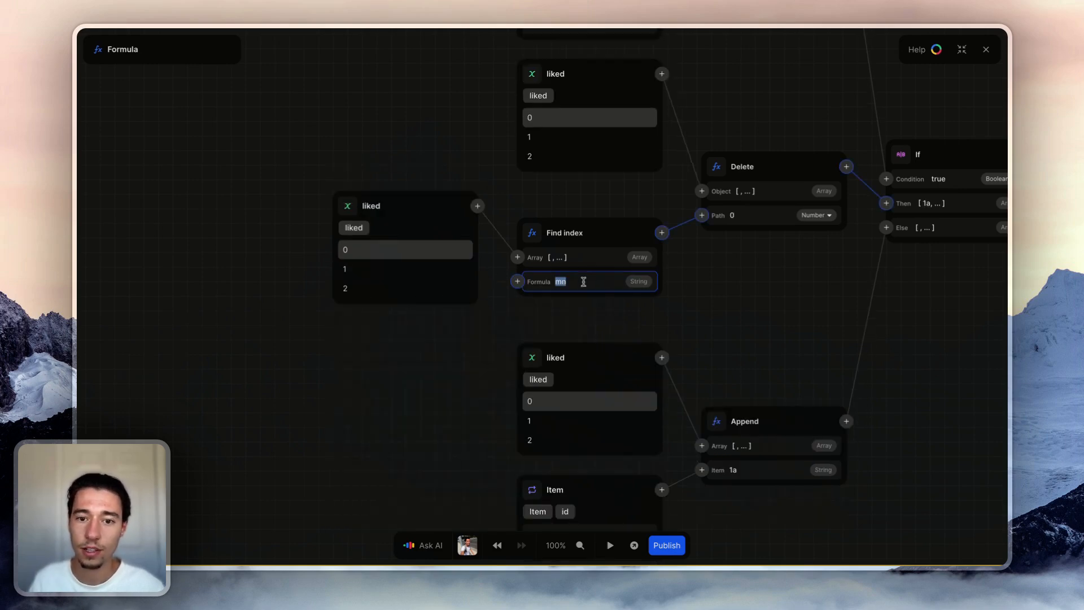
click(769, 283)
click(424, 275)
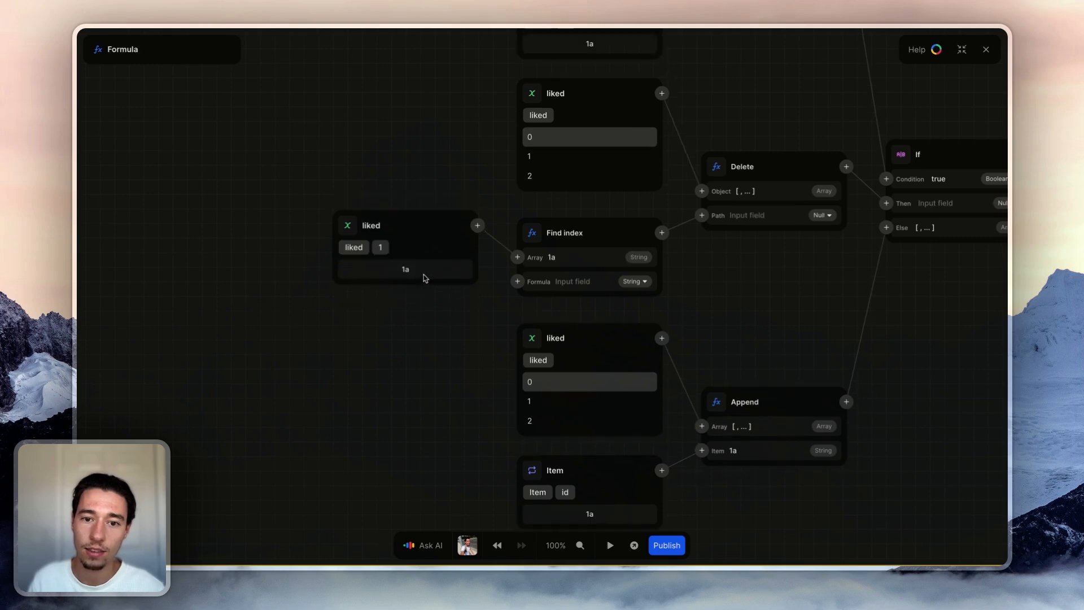
click(364, 248)
click(361, 252)
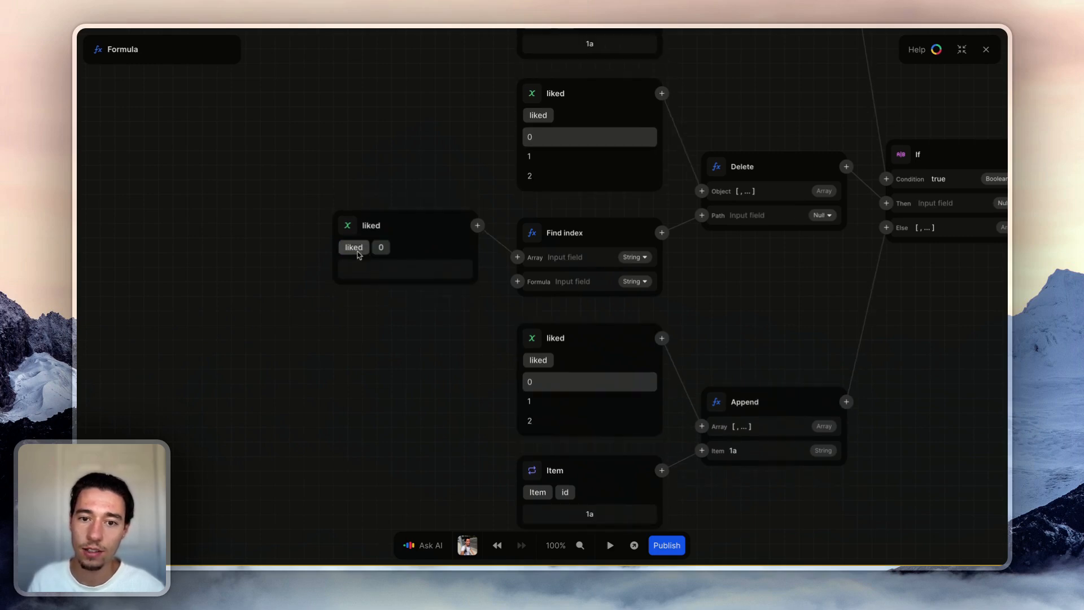
click(352, 248)
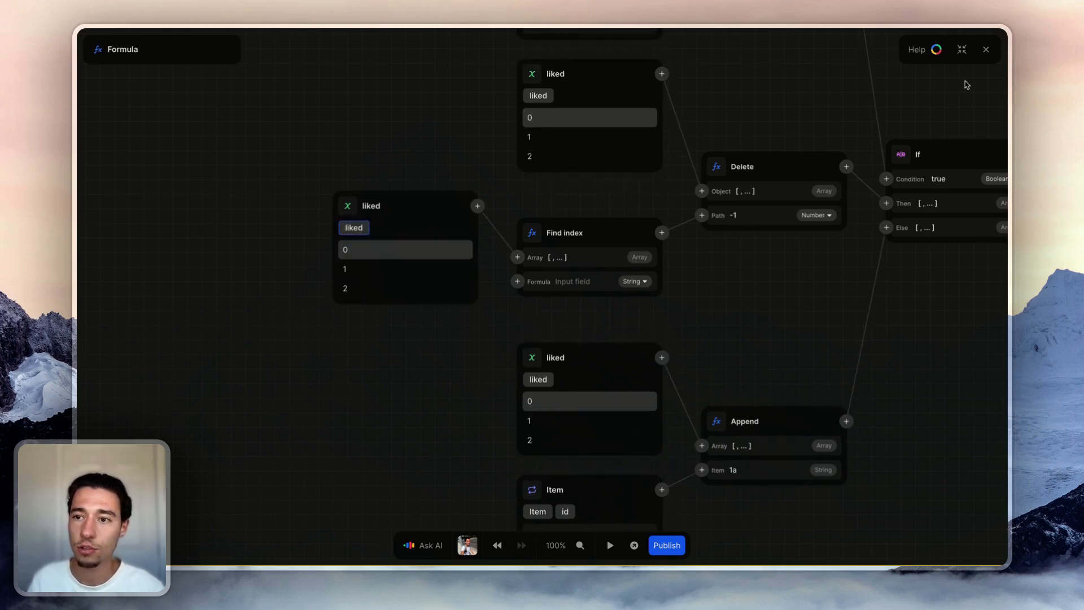
Close the formula, finish the click event and reload the editor page.
click(985, 49)
click(731, 395)
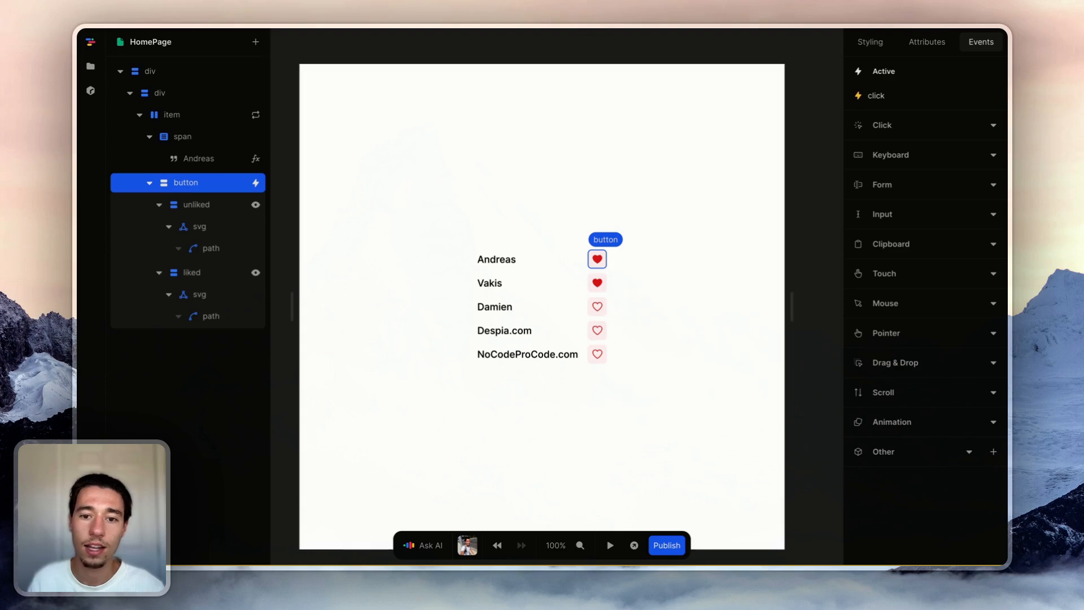
click(107, 60)
key(Escape)
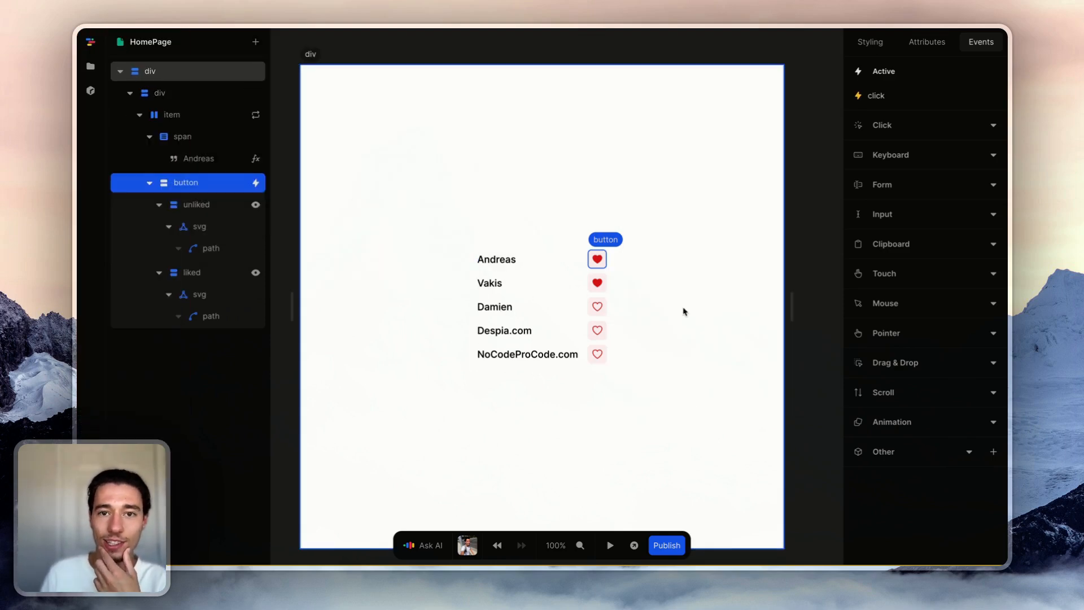
key(super+r)
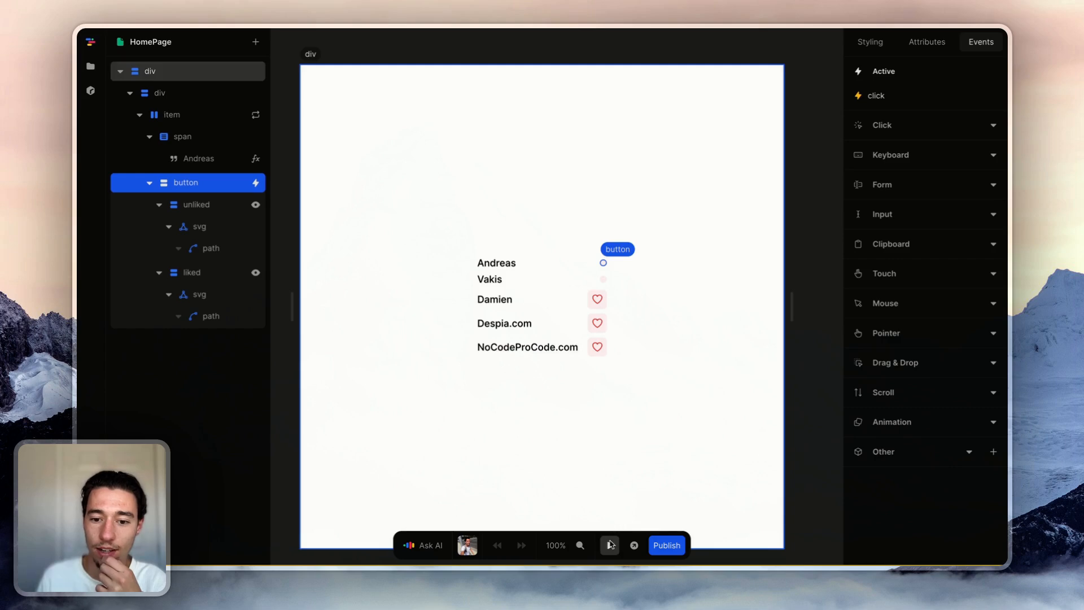
Briefly run the preview and examine the current value of the liked variable and the first item's like button.
click(610, 545)
click(609, 545)
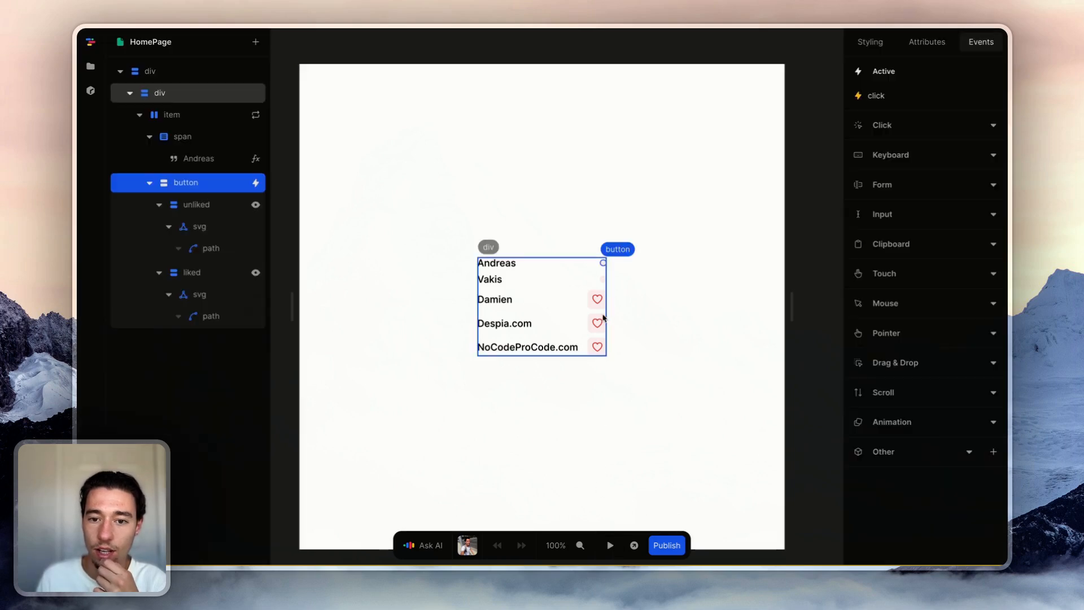
click(810, 67)
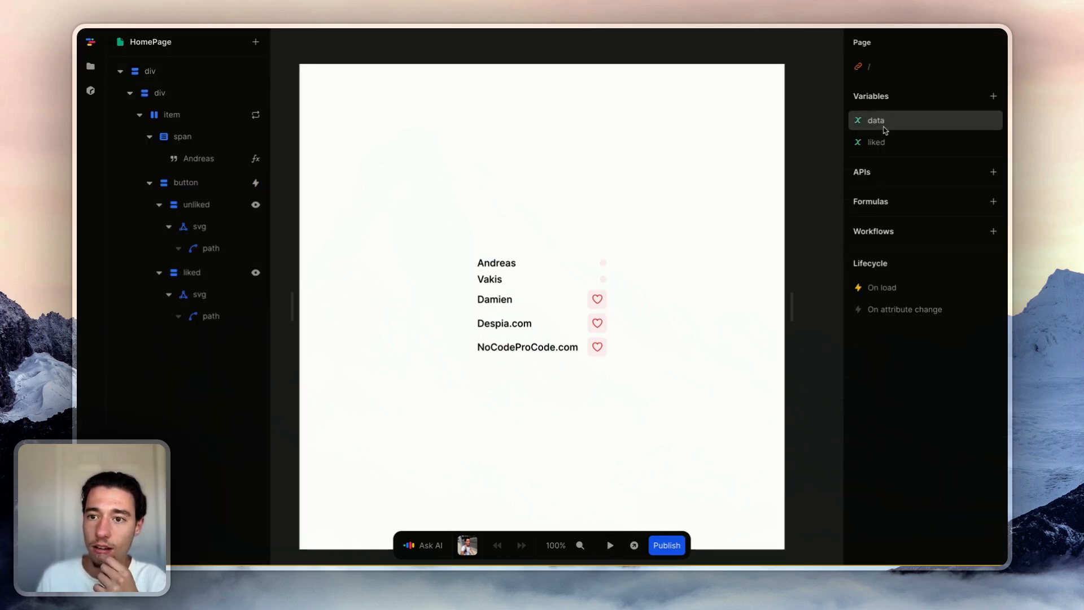
click(884, 141)
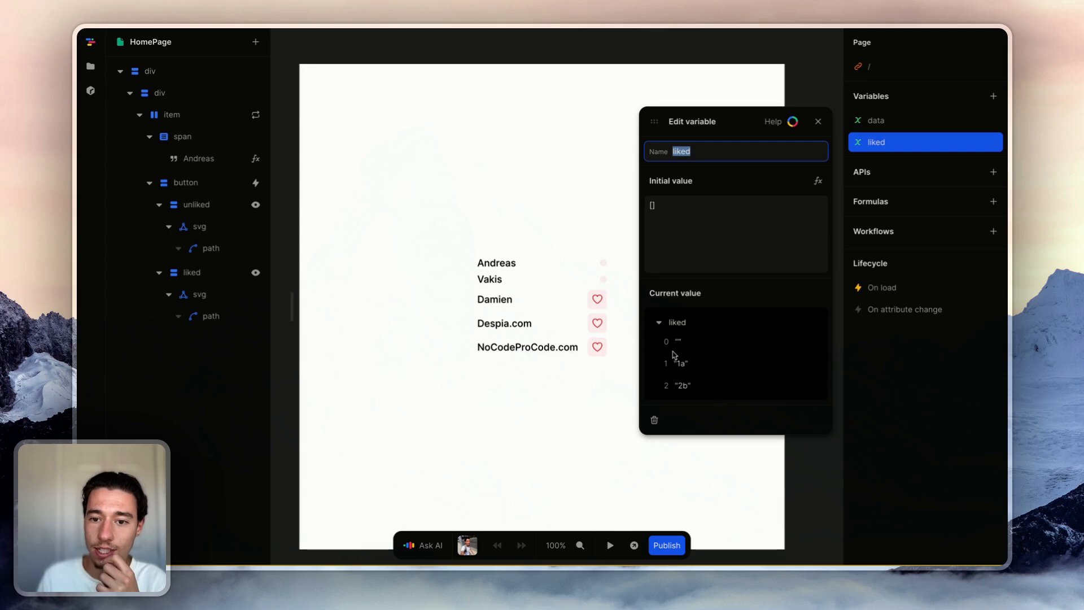
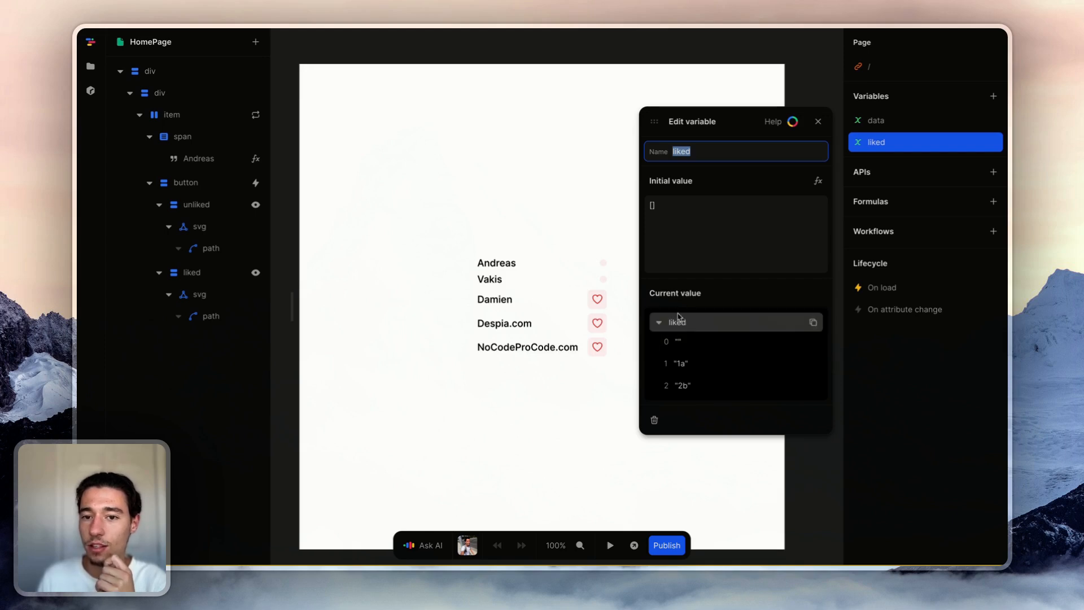
click(884, 121)
click(884, 121)
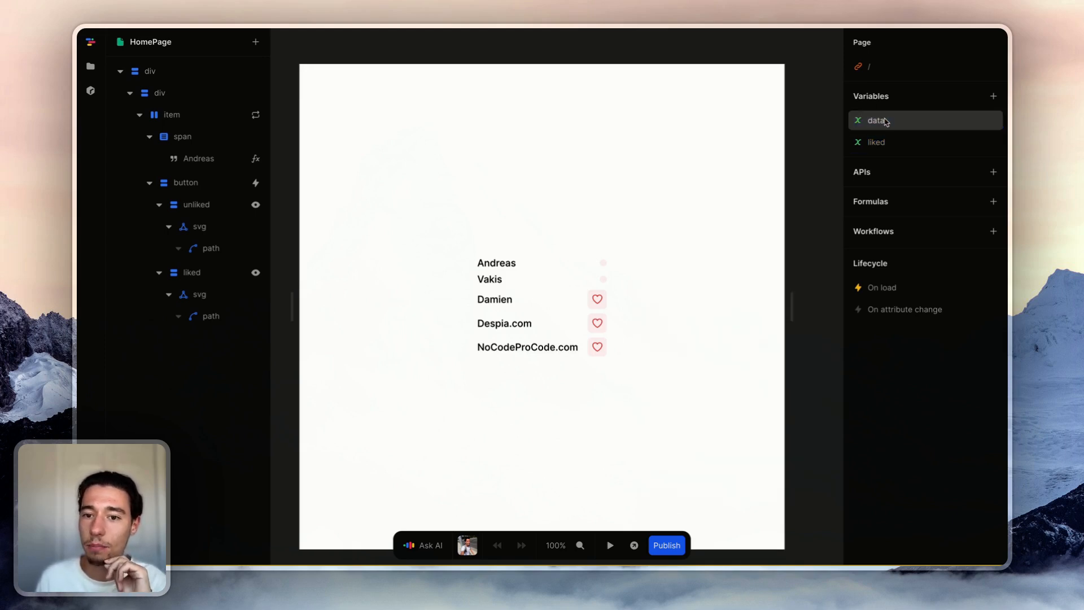
click(880, 144)
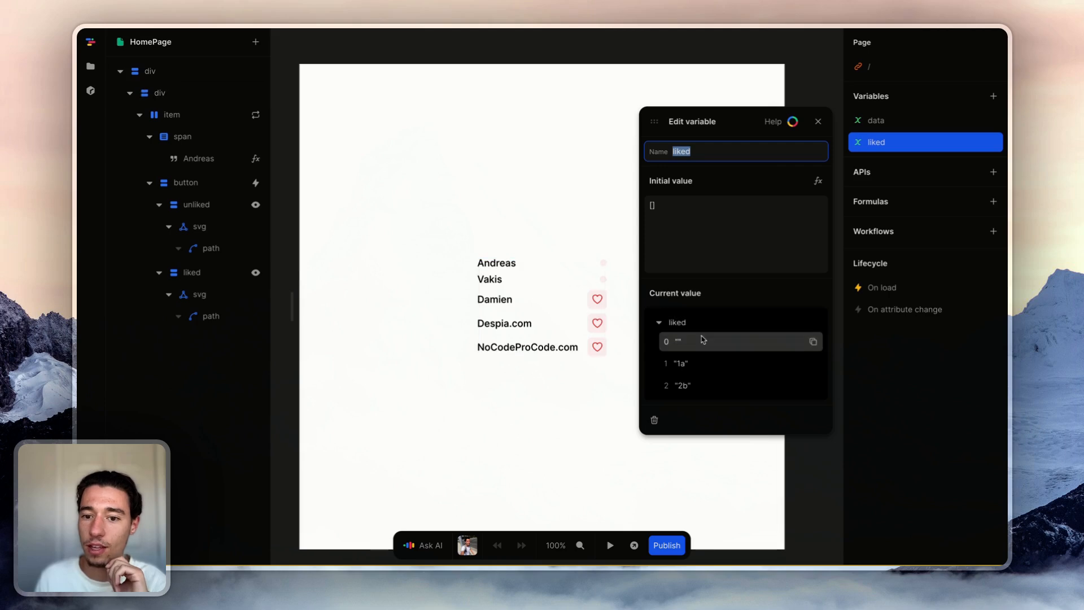
click(818, 121)
click(603, 264)
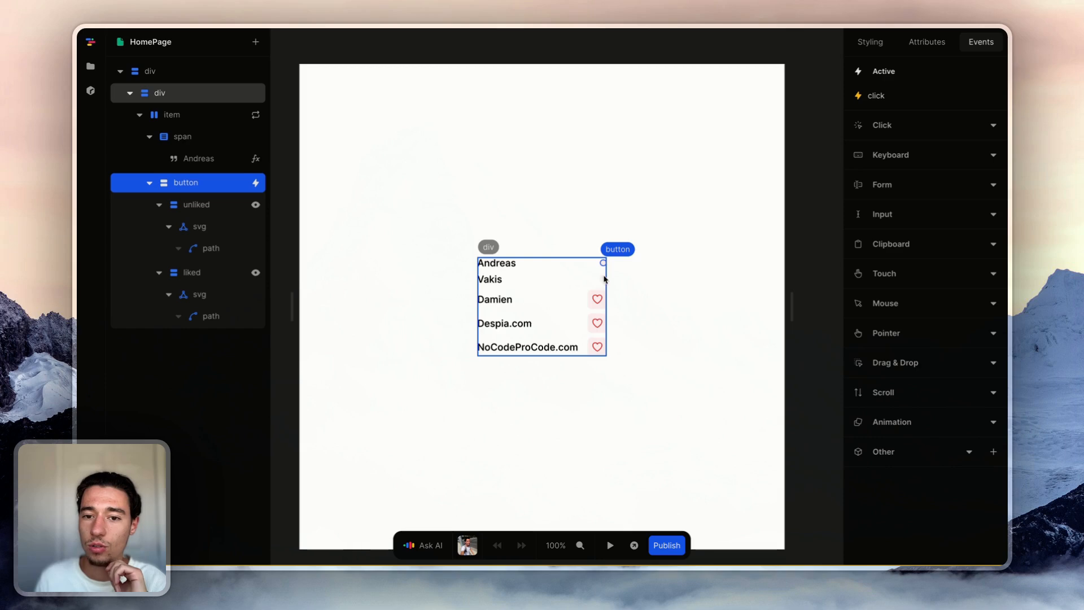
click(795, 43)
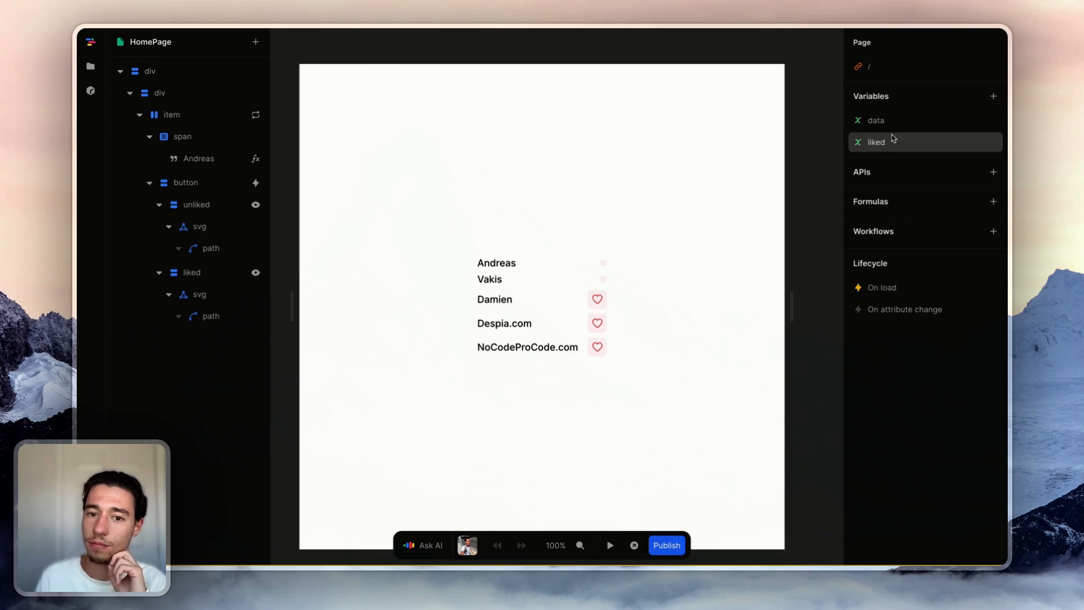
Add a second Set: liked action to the page's On load event and use the liked variable as its formula source.
click(880, 289)
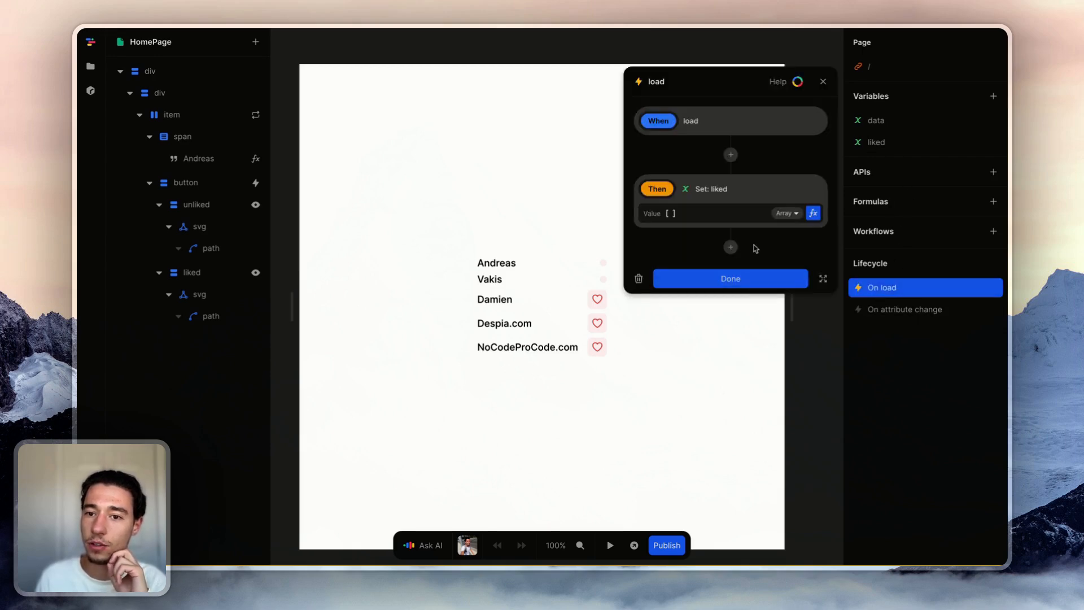
click(732, 246)
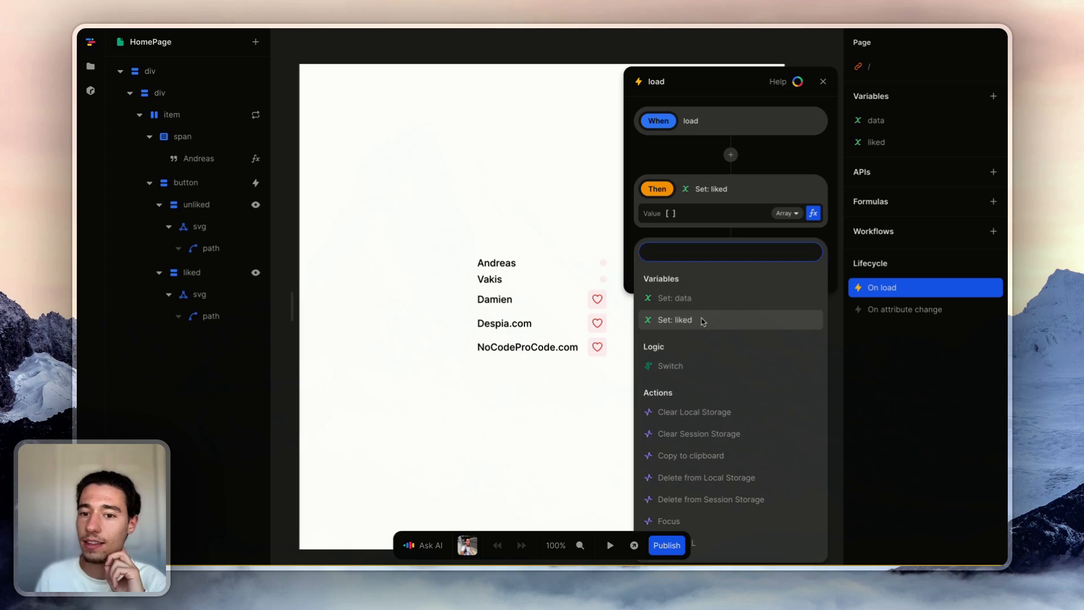
click(703, 321)
click(813, 305)
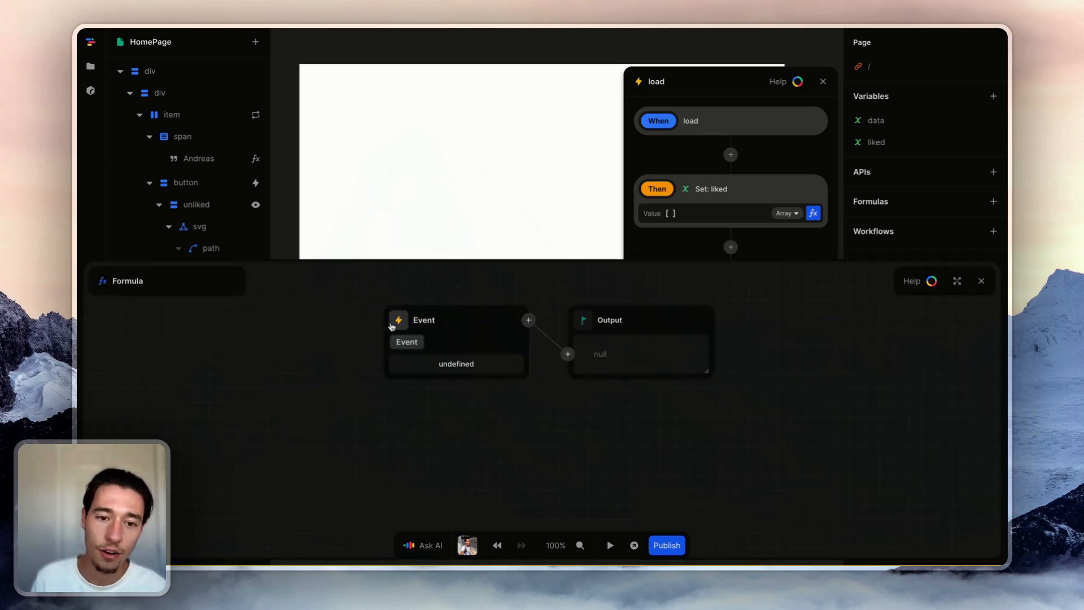
click(391, 326)
text(lik)
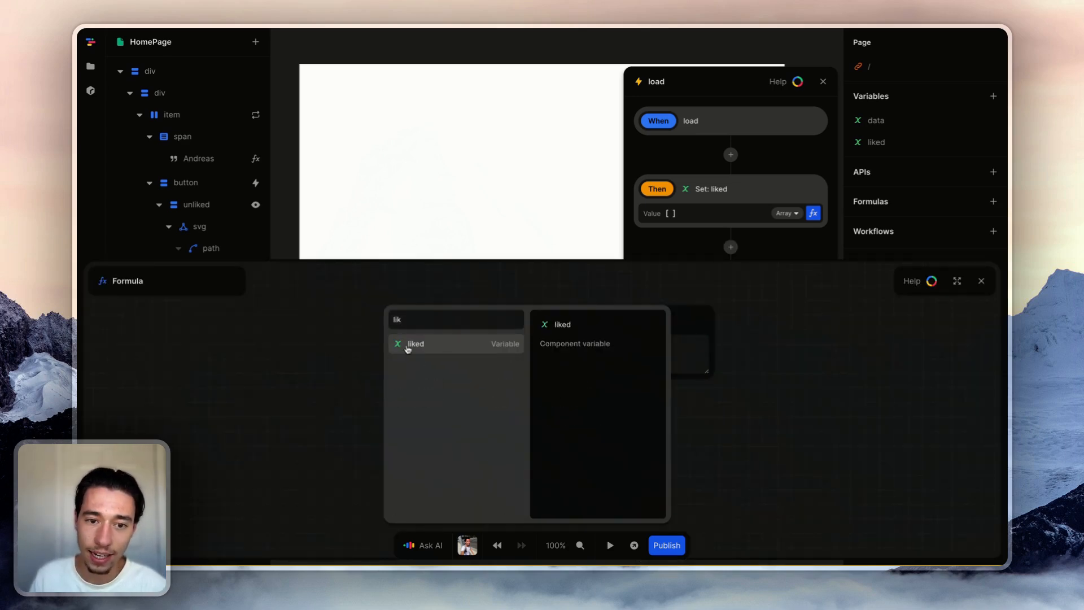
click(407, 345)
click(593, 373)
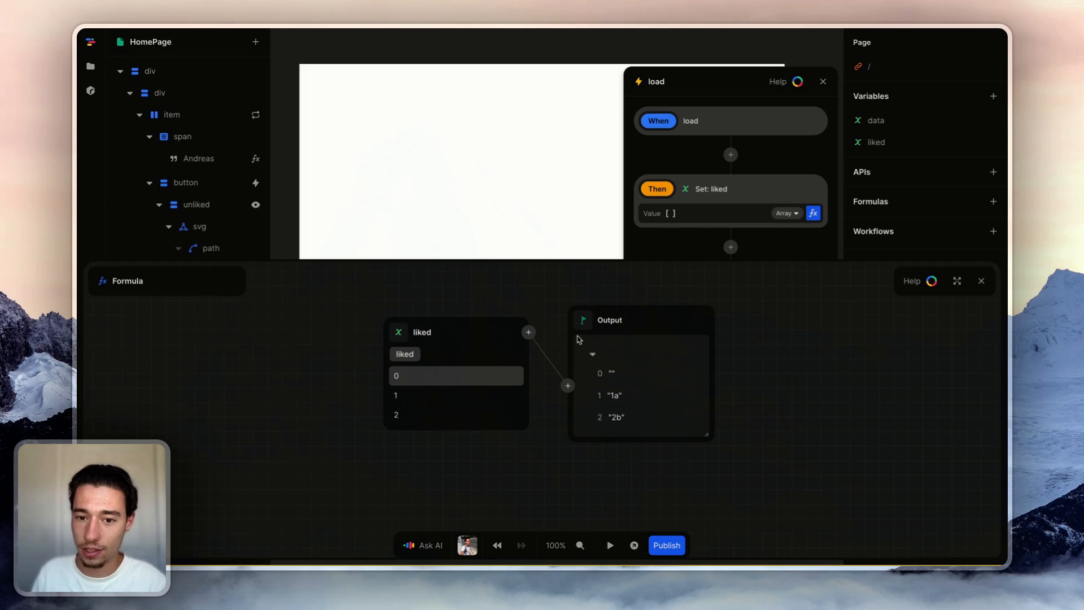
Insert a Filter formula between liked and Output, and feed its Formula input with the item argument.
click(528, 332)
text(fil)
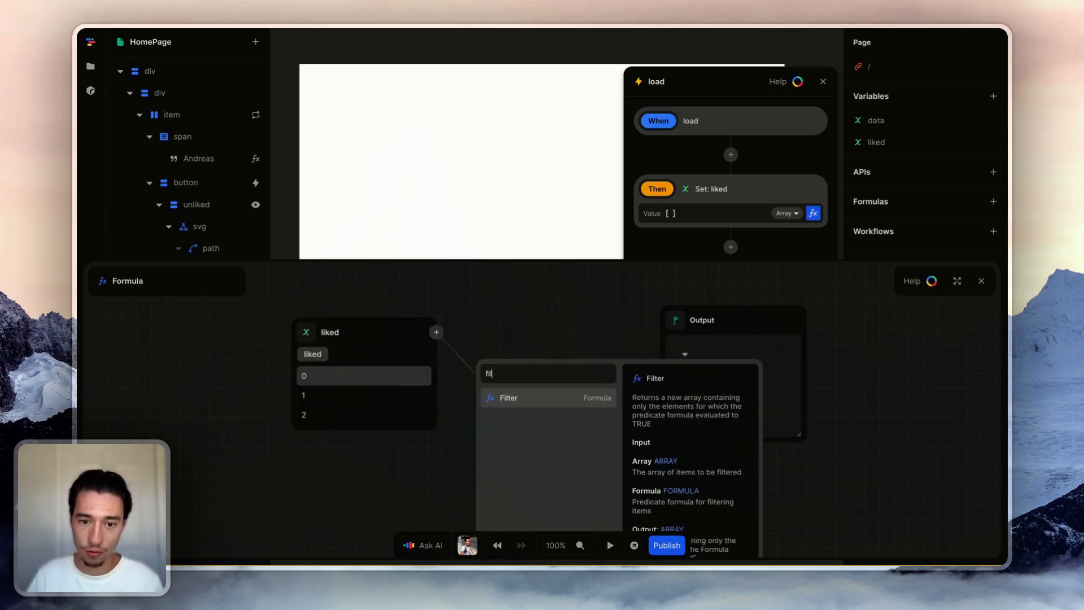
click(552, 392)
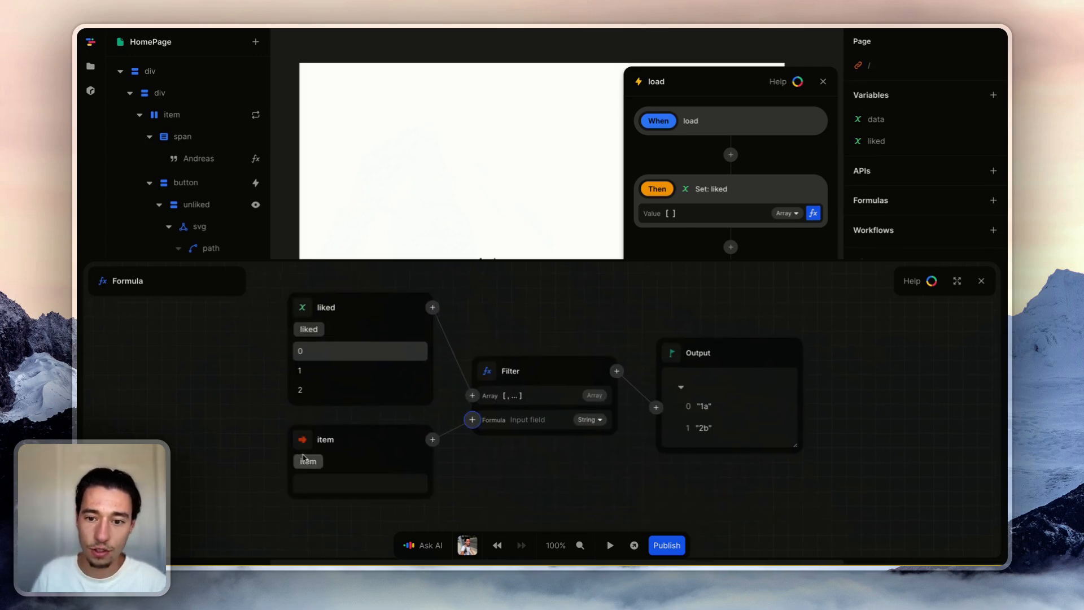
Insert Size and Greater than formulas between item and Filter's Formula input, with Greater than's Second value set to 0.
click(432, 439)
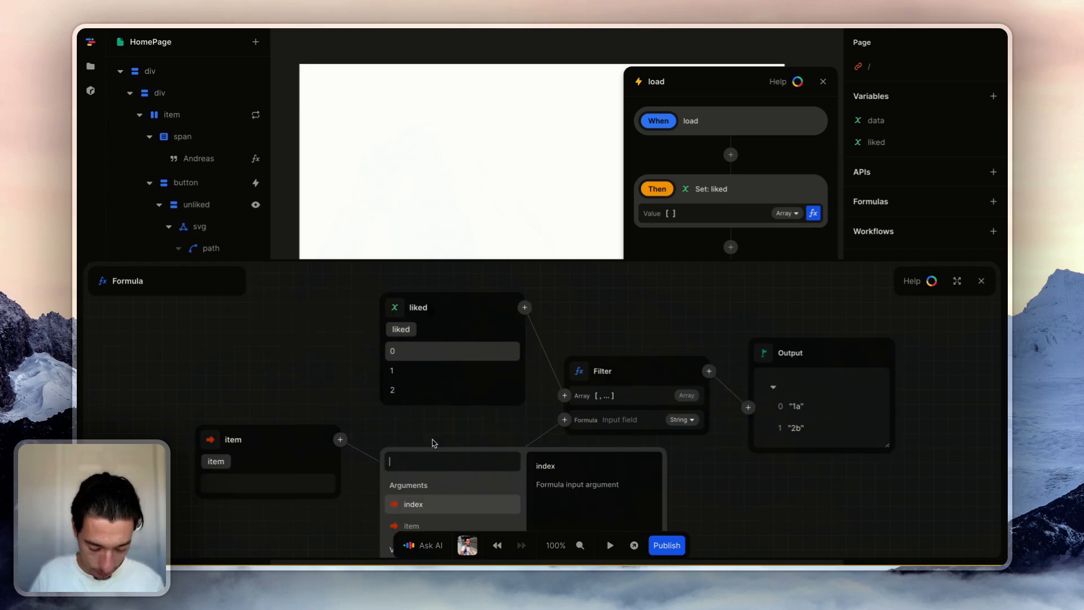
text(size)
click(415, 485)
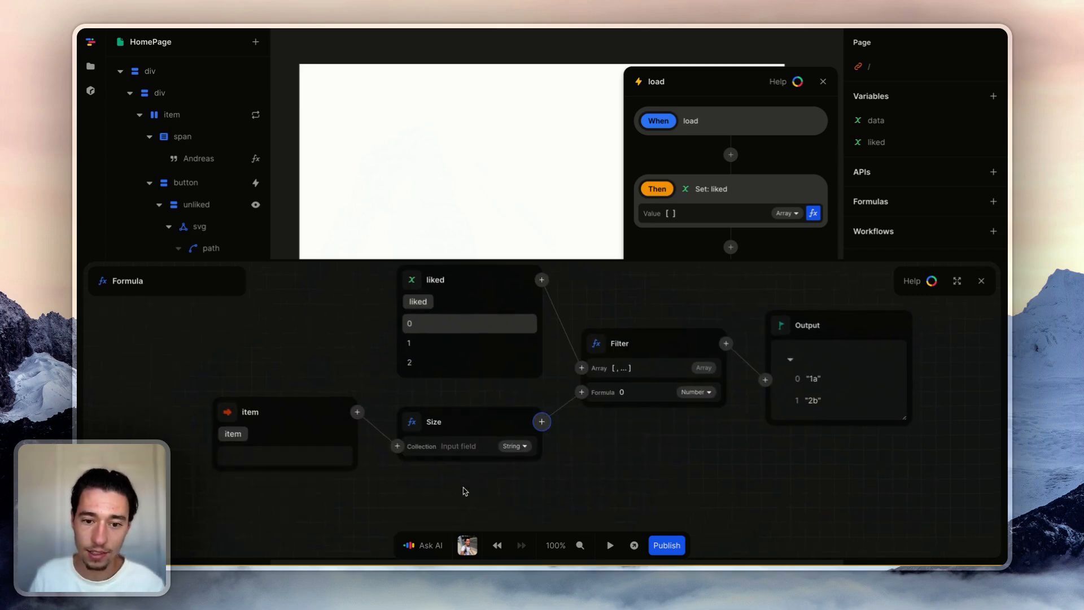
click(549, 409)
text(gr)
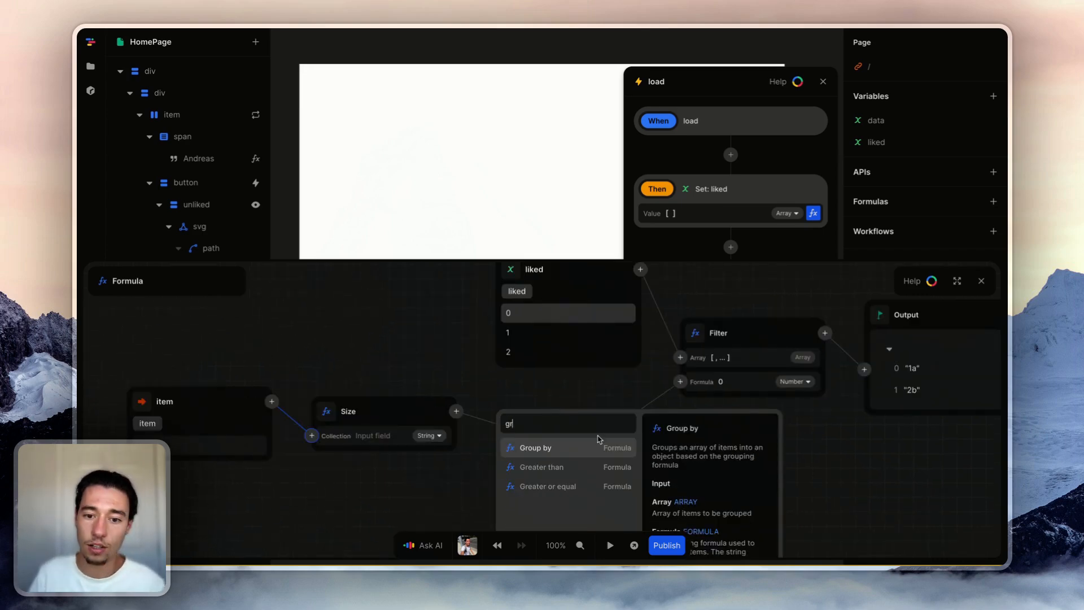
click(578, 467)
click(561, 459)
text(0)
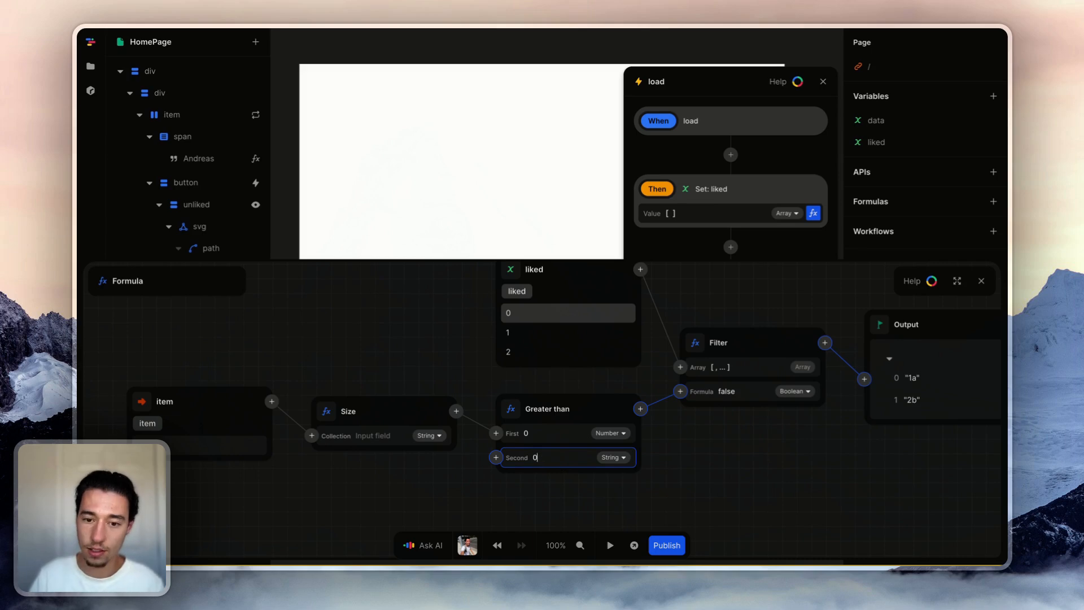
Finish editing the page's load workflow with the filtered liked value and reload the editor.
click(981, 281)
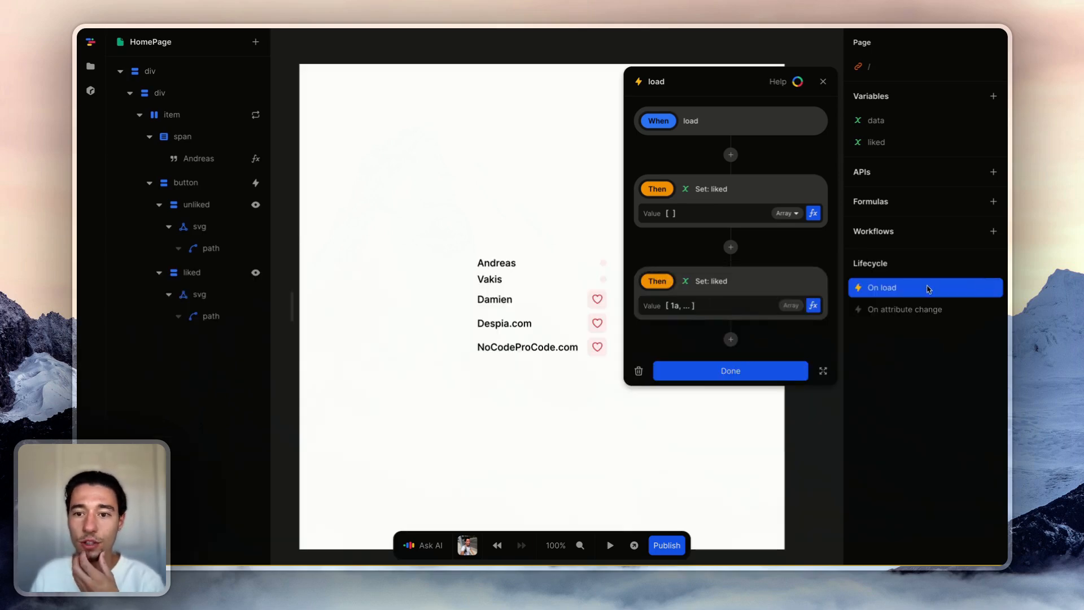
click(730, 369)
click(105, 60)
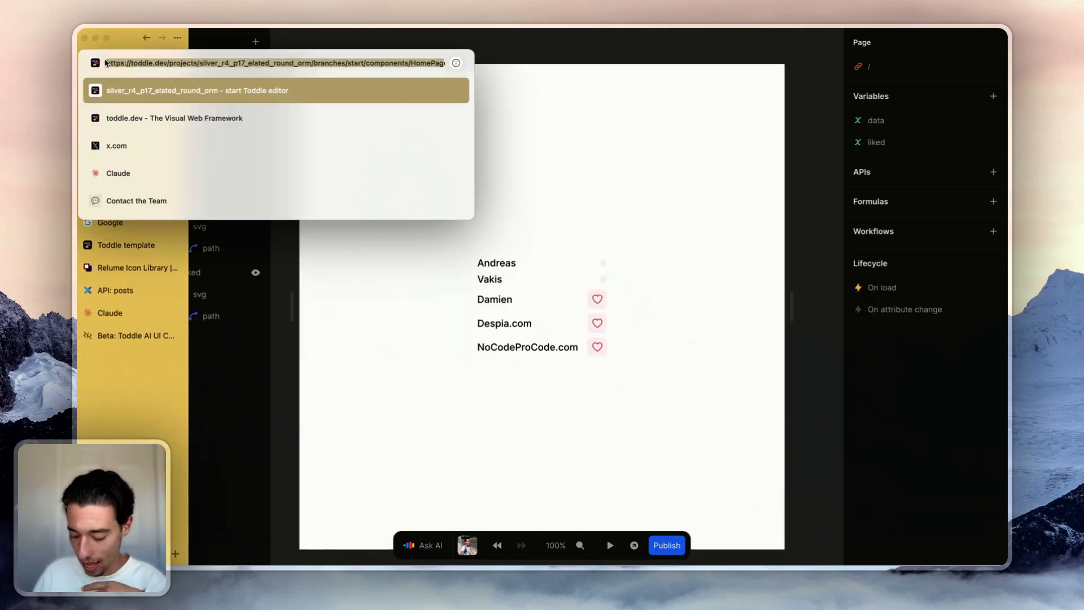
key(Escape)
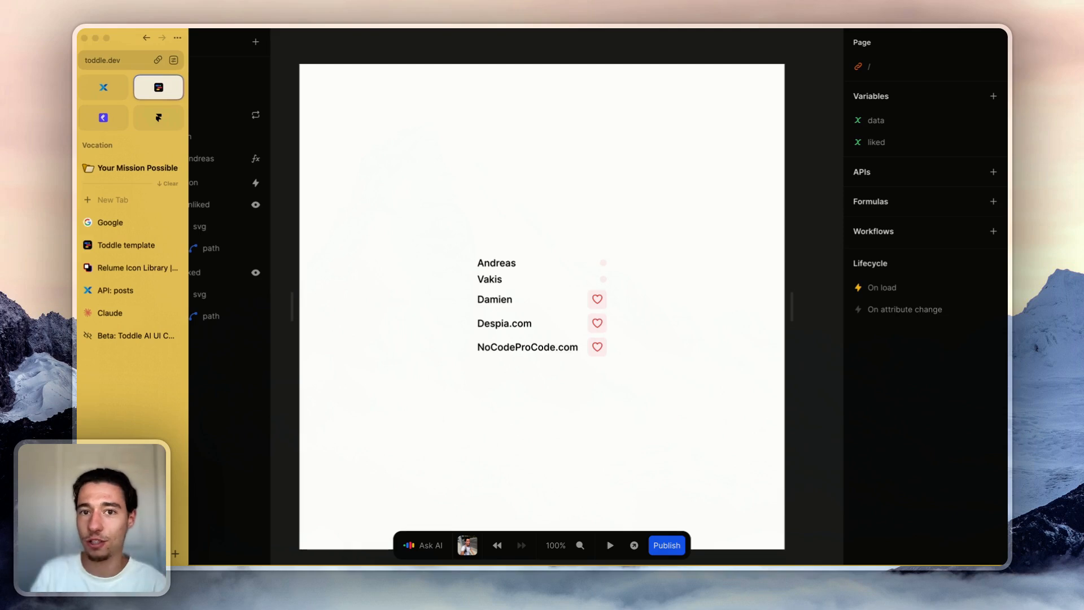
key(super+r)
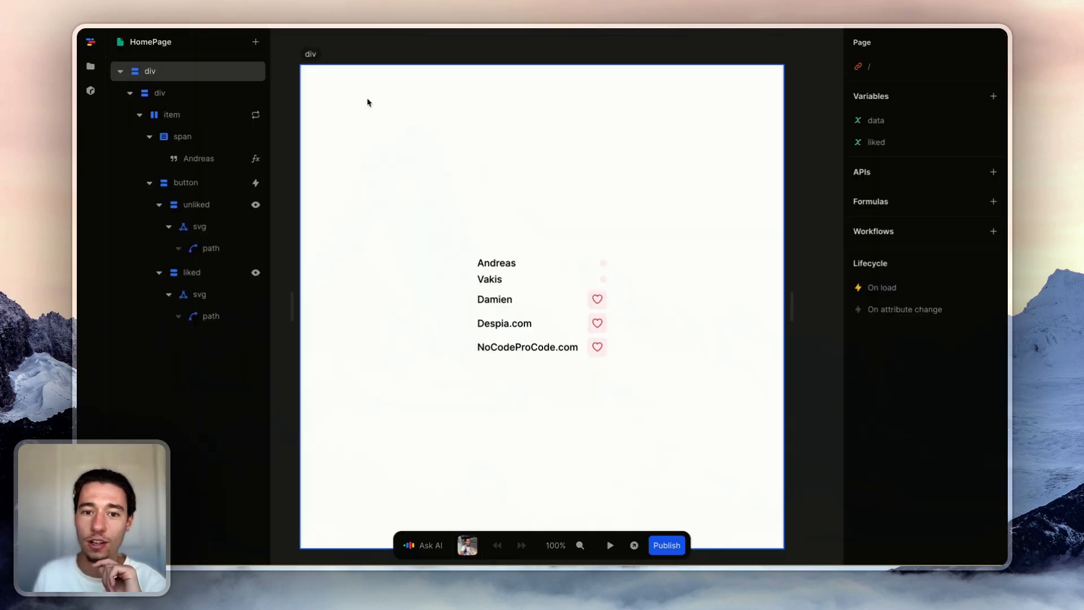
Examine the liked variable's current value and the Show formulas of the unliked and liked elements.
click(886, 142)
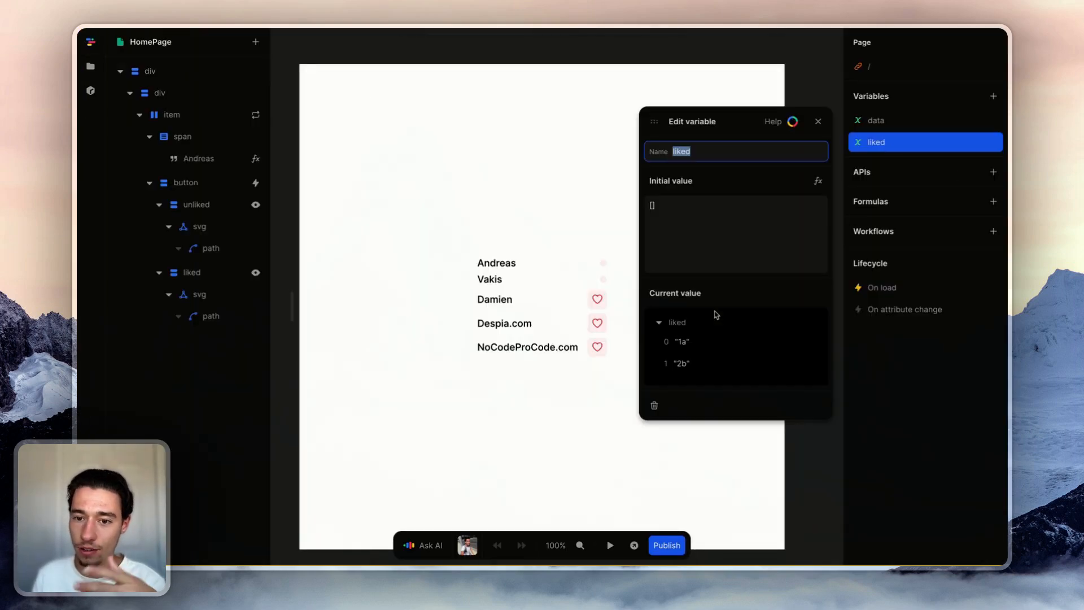
click(818, 122)
click(603, 261)
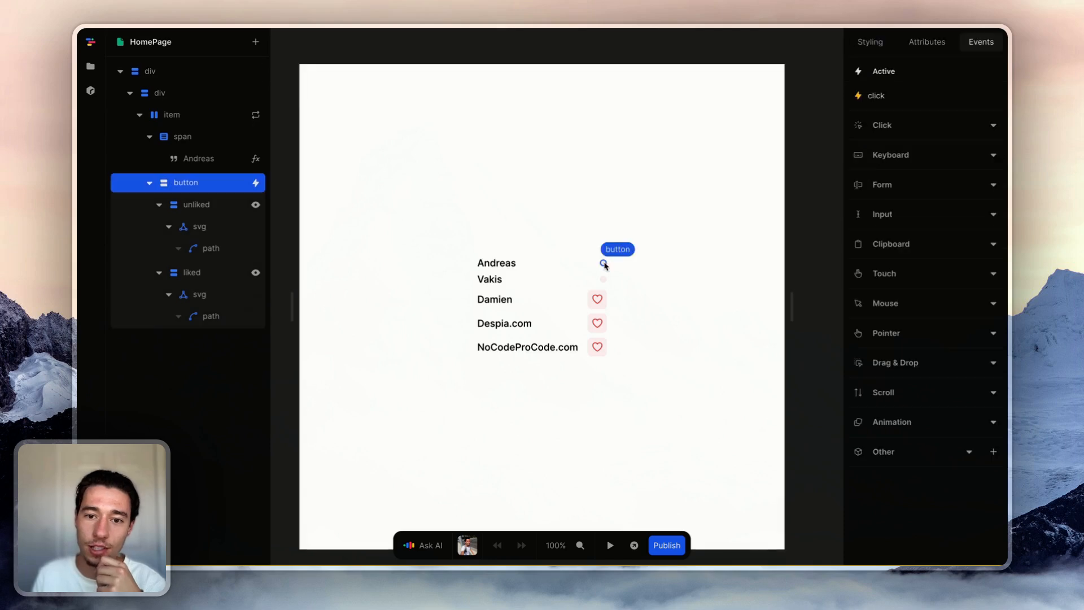
click(255, 204)
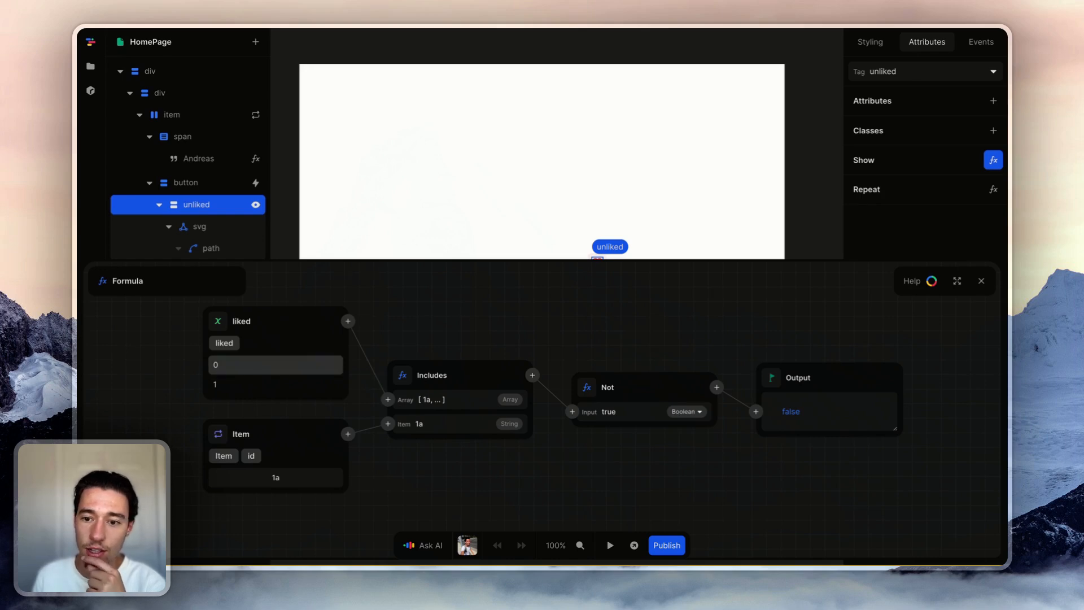
click(981, 280)
click(256, 272)
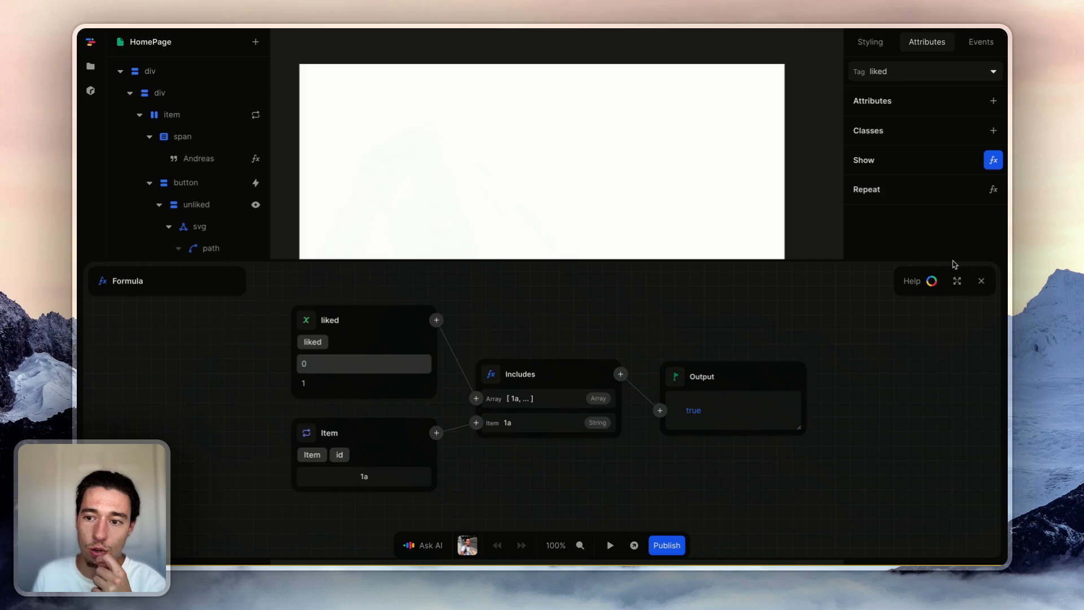
click(982, 281)
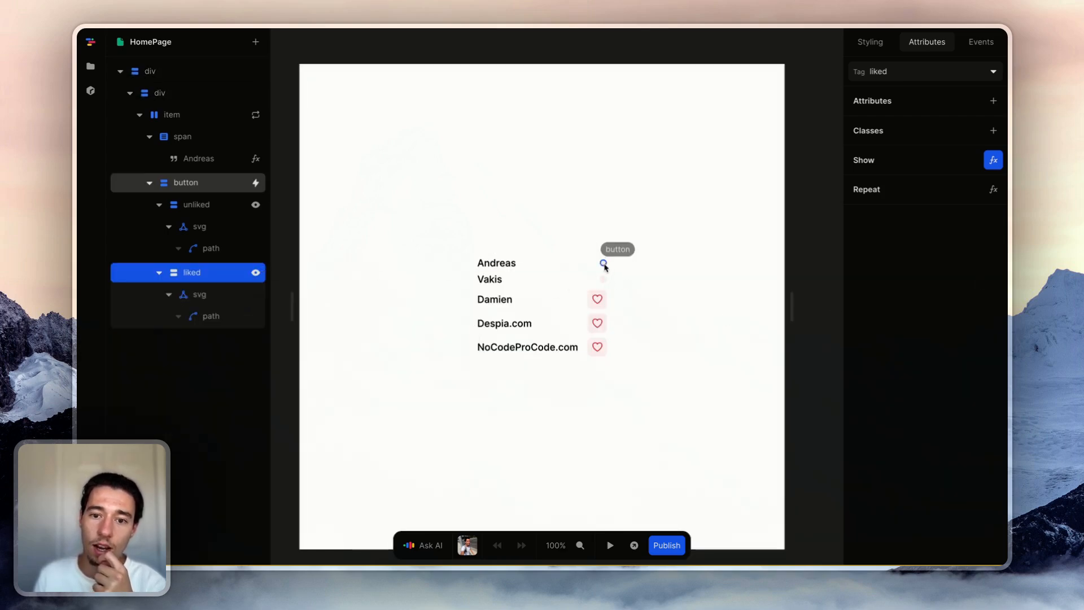
Reload the editor with nothing selected and review the actions in the page's On load workflow.
mouse_move(794, 233)
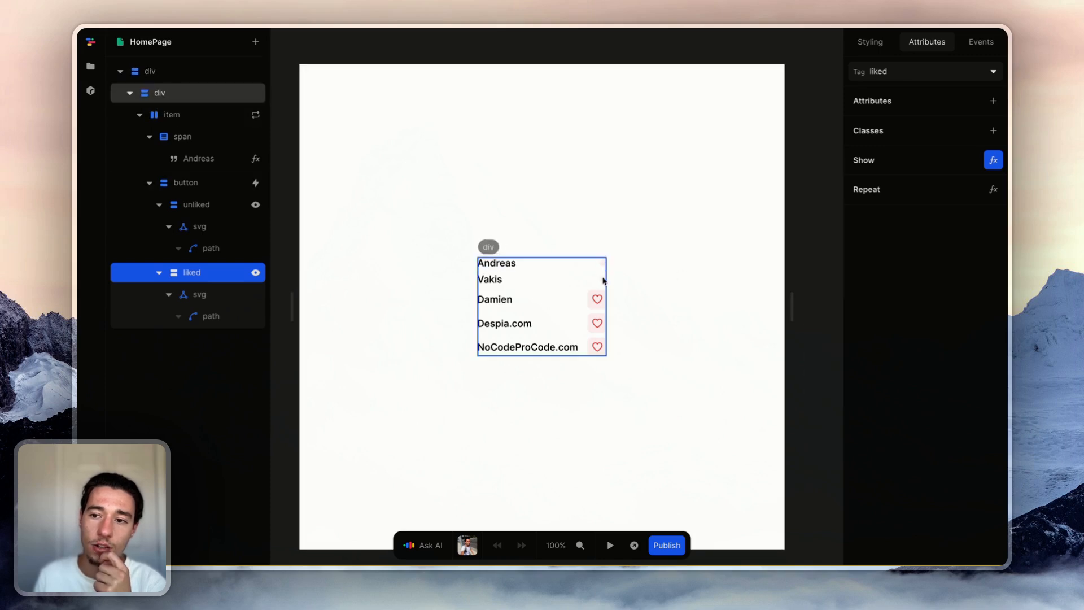
click(817, 58)
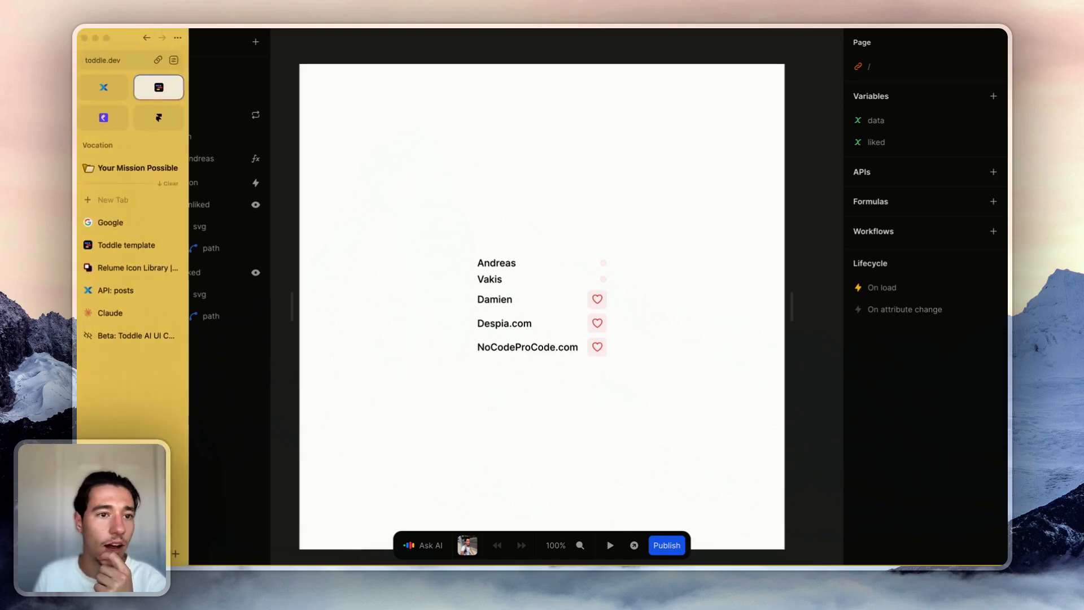
click(104, 63)
key(Escape)
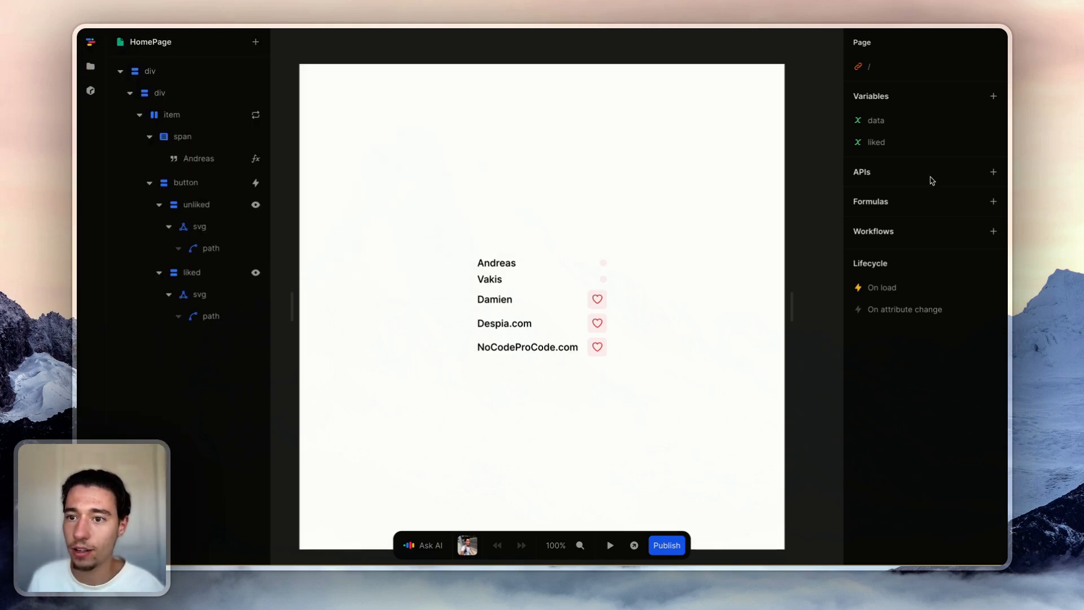
key(super+r)
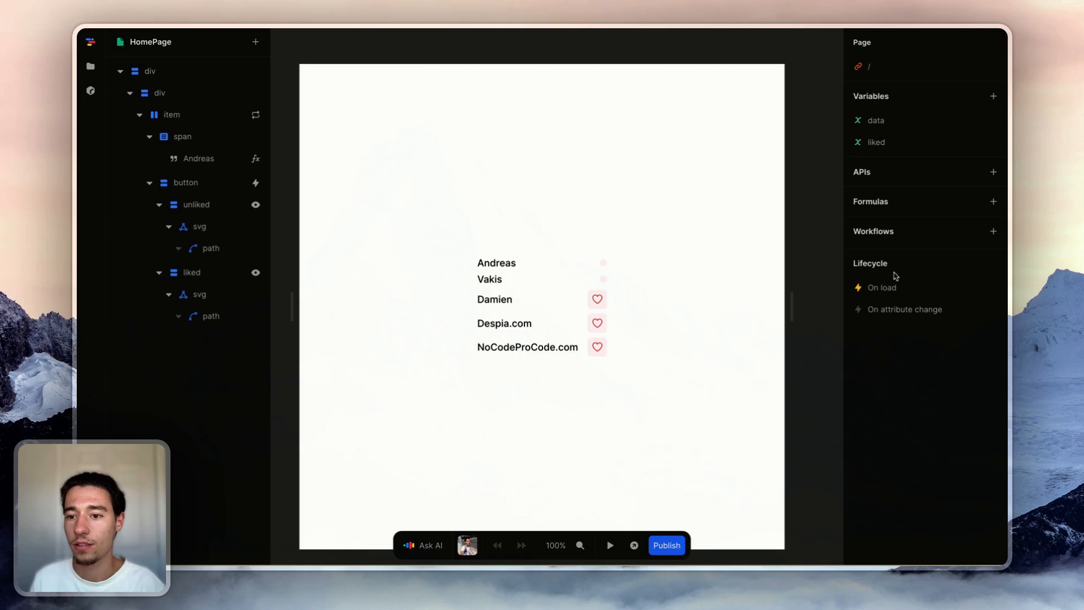
click(890, 289)
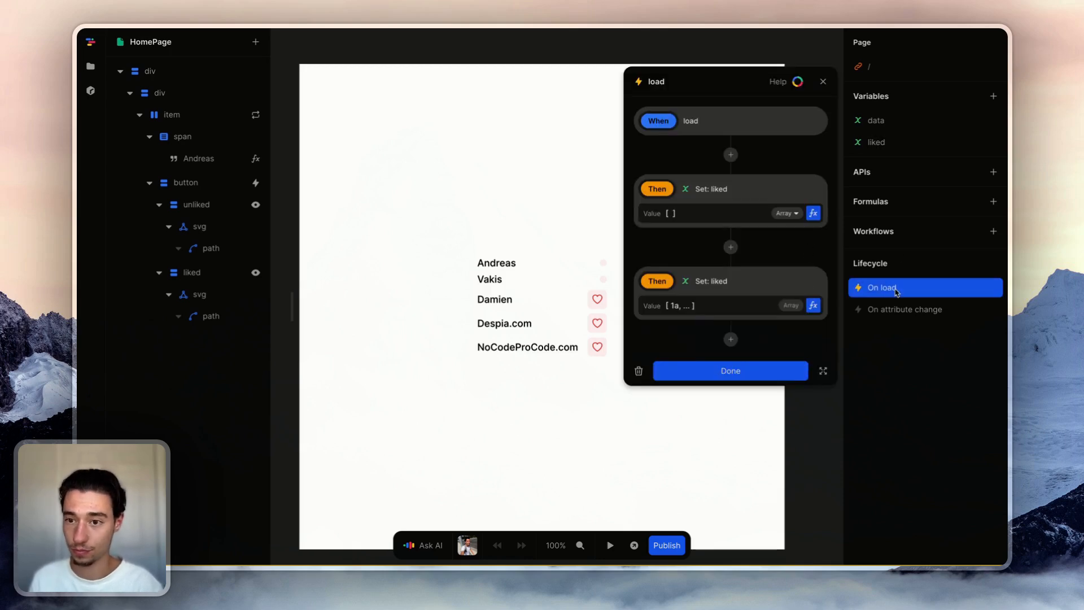
click(576, 269)
Examine the Save To Local Storage value formula in the first item's button click workflow.
click(603, 262)
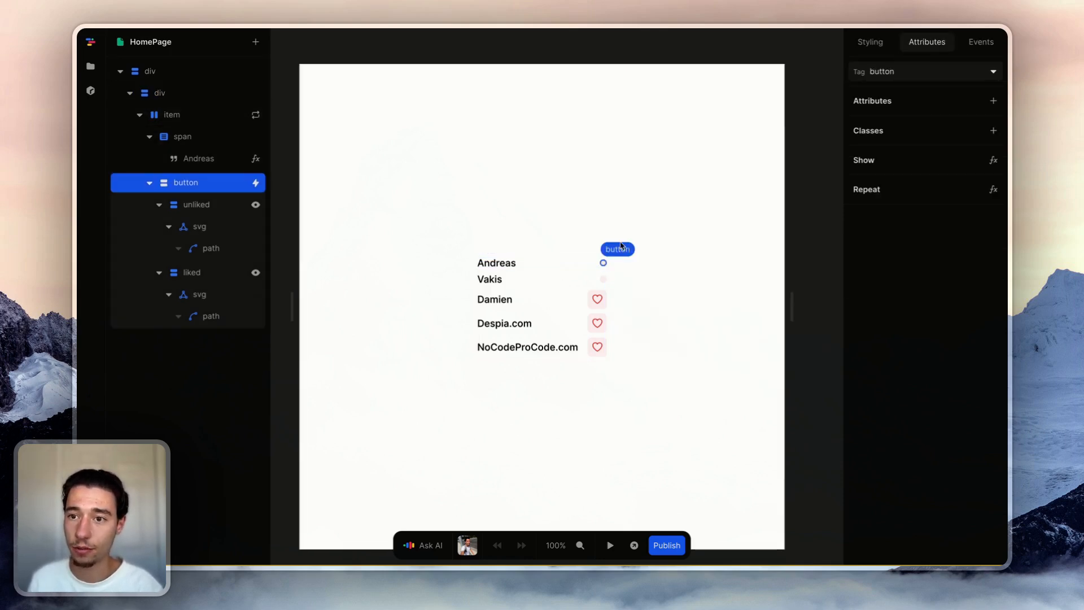
click(981, 42)
click(935, 95)
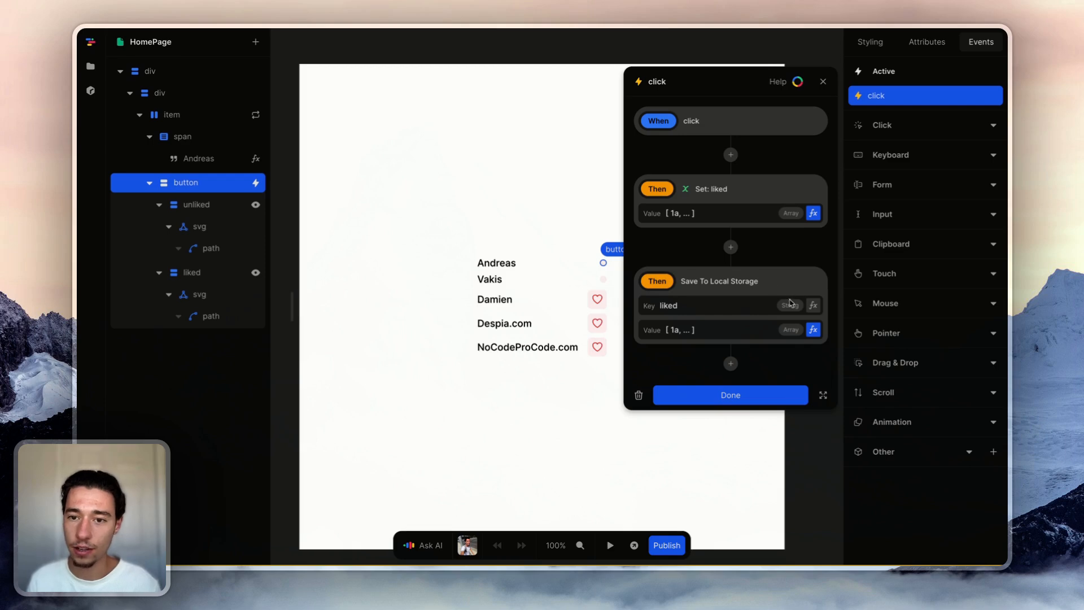
click(813, 329)
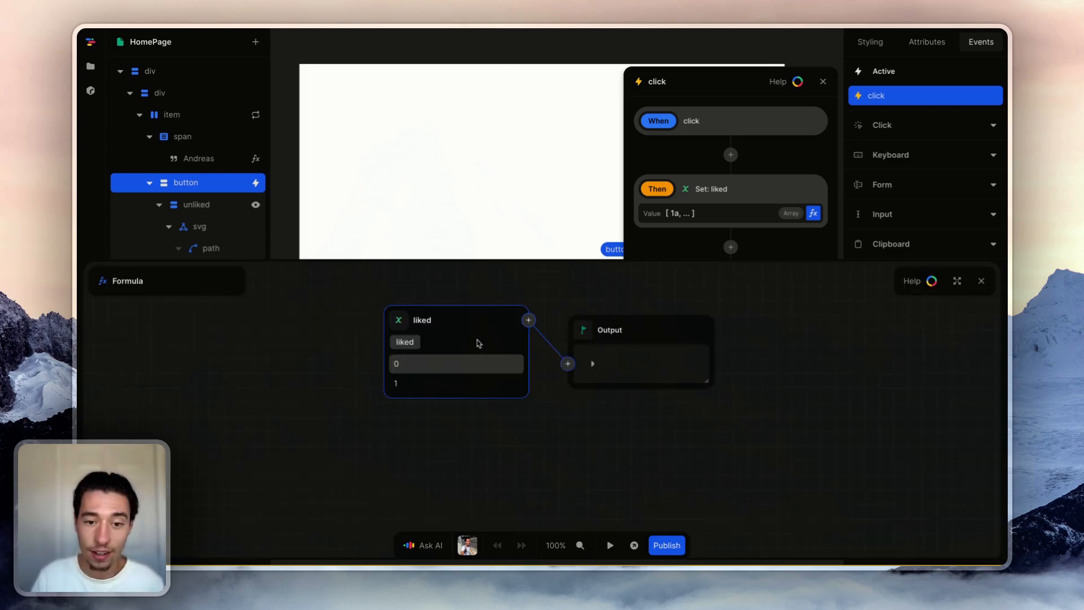
click(981, 281)
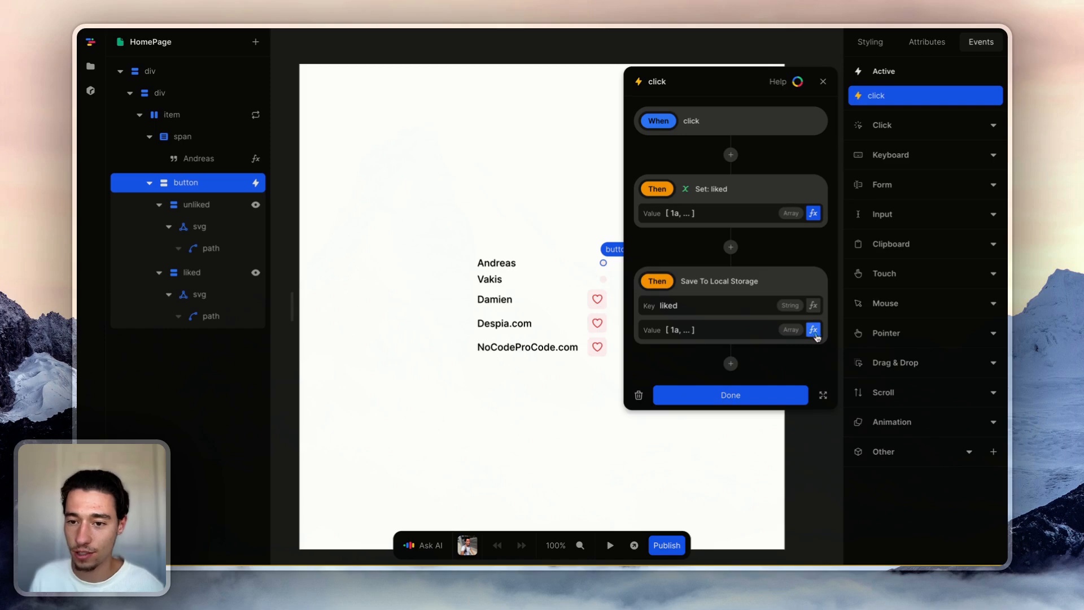
Replace the liked variable with an empty Array in the Save To Local Storage value formula and finish the click workflow.
click(813, 330)
click(403, 321)
text(arr)
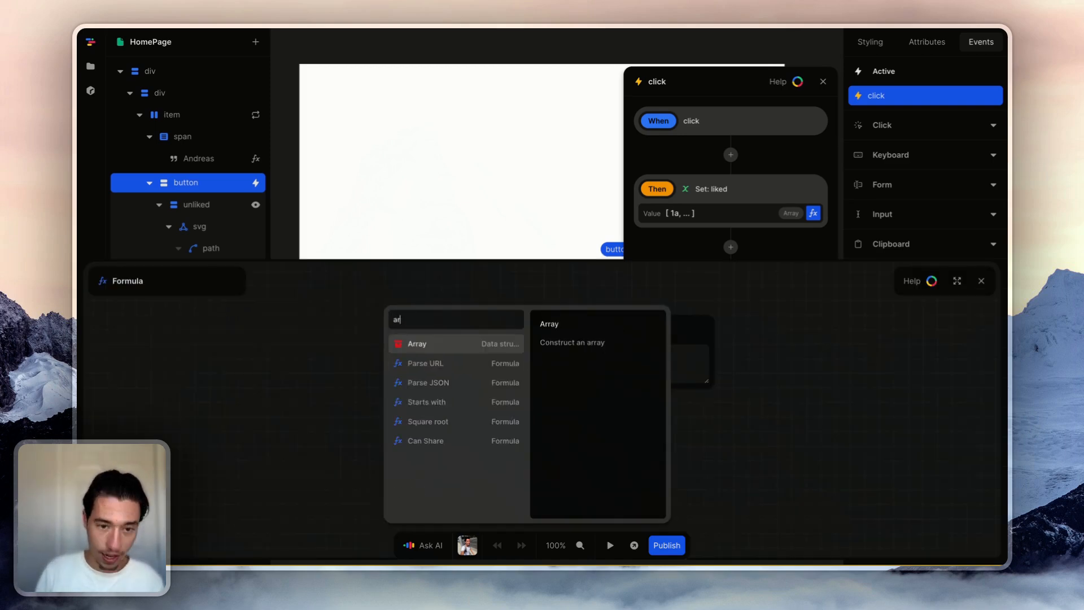
click(417, 346)
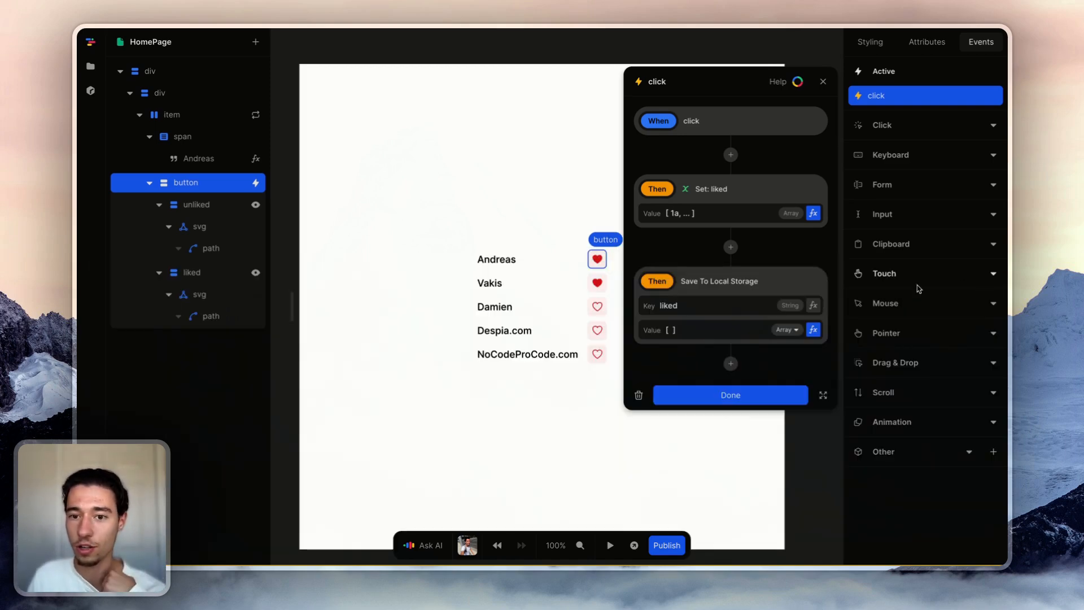
click(981, 281)
click(715, 393)
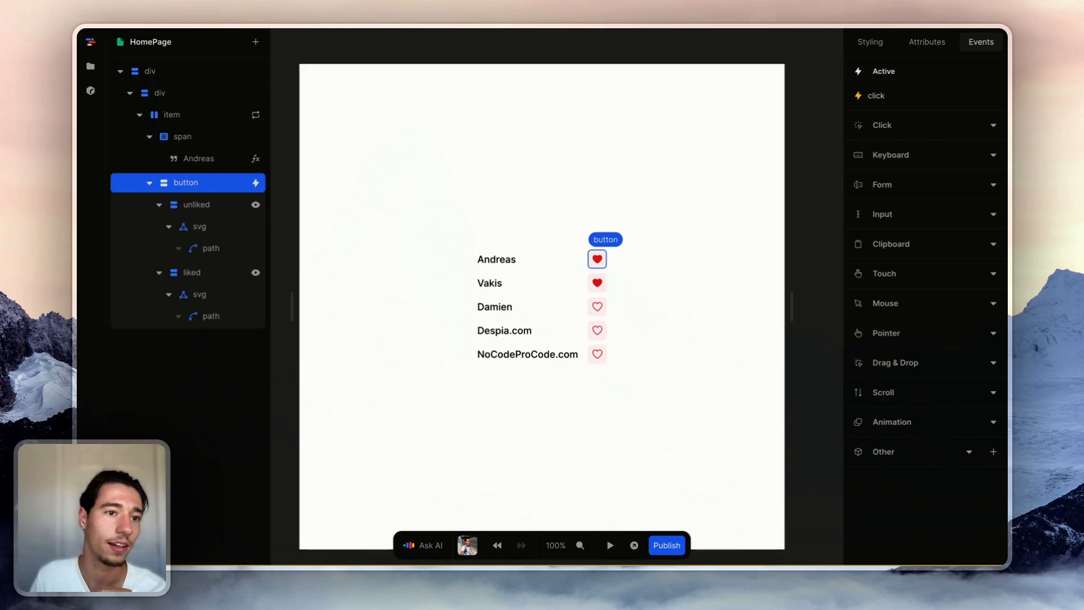
Reload the editor and check the current value of the liked variable.
click(104, 64)
key(Escape)
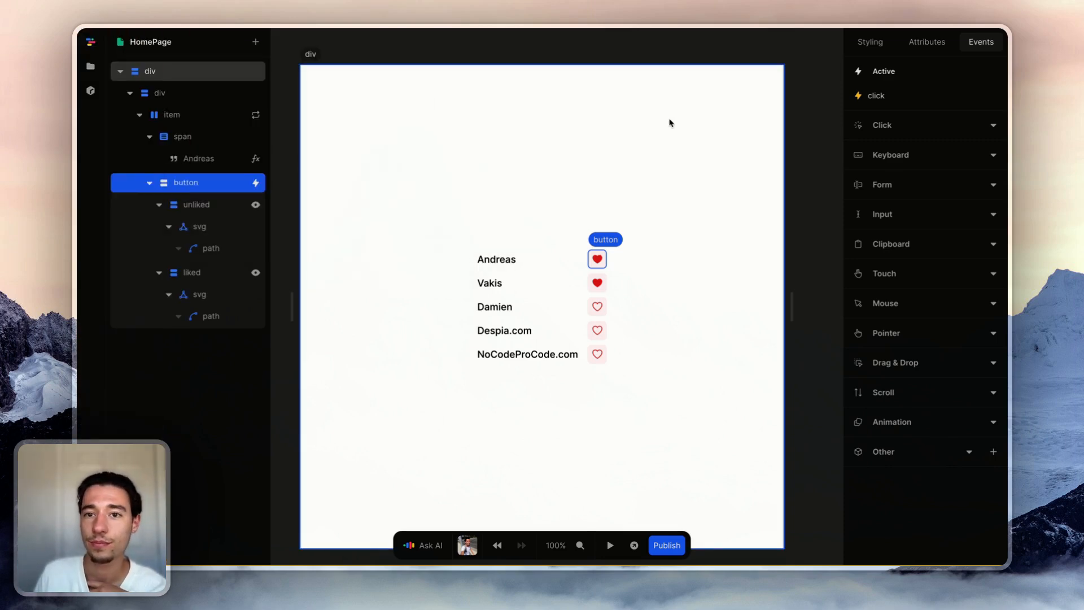
key(super+r)
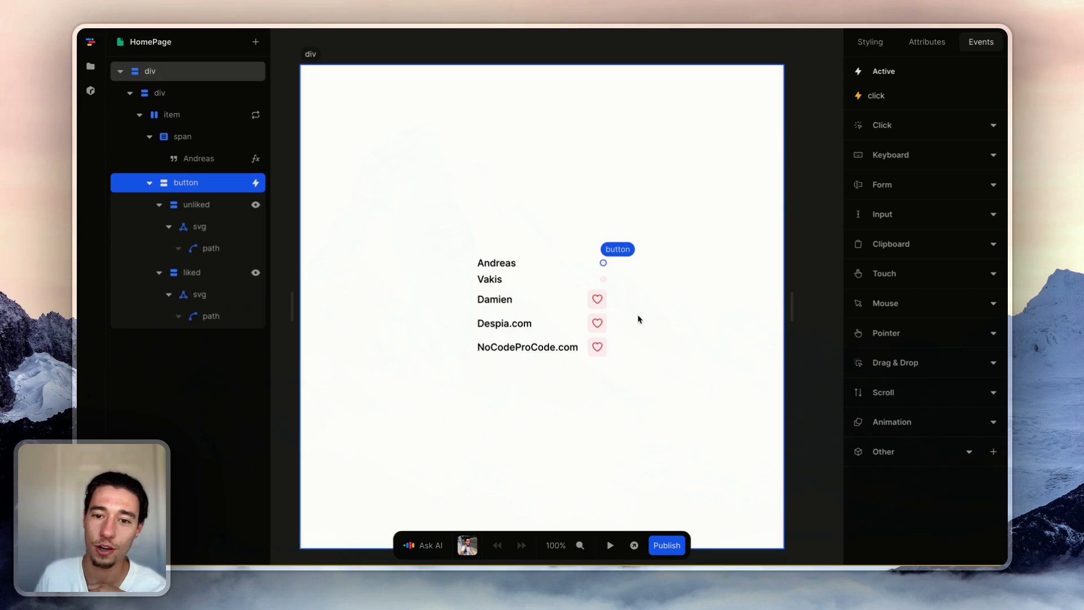
click(625, 284)
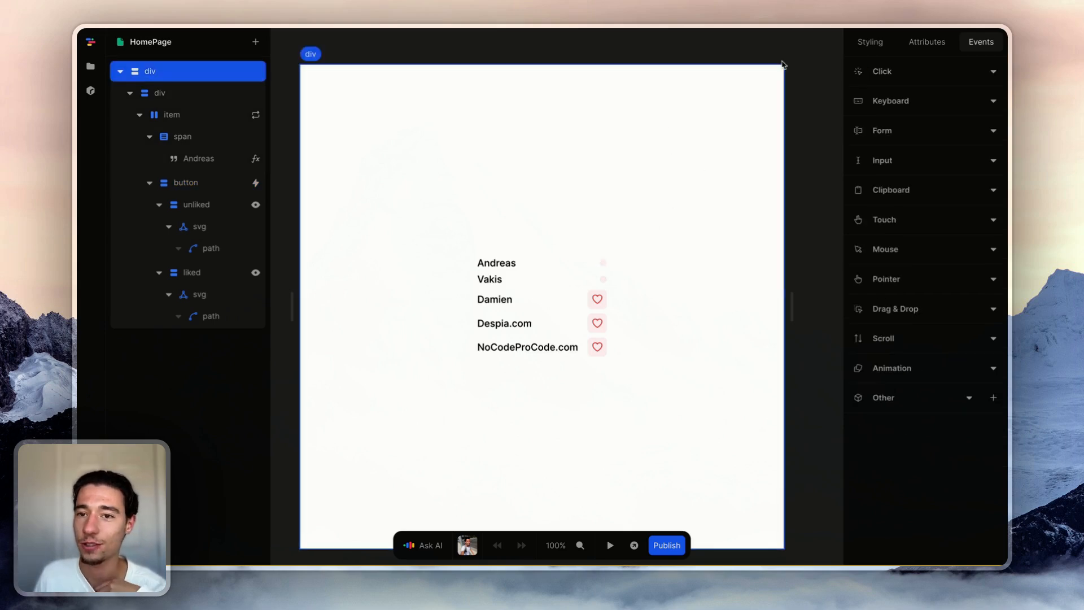
click(784, 49)
click(884, 145)
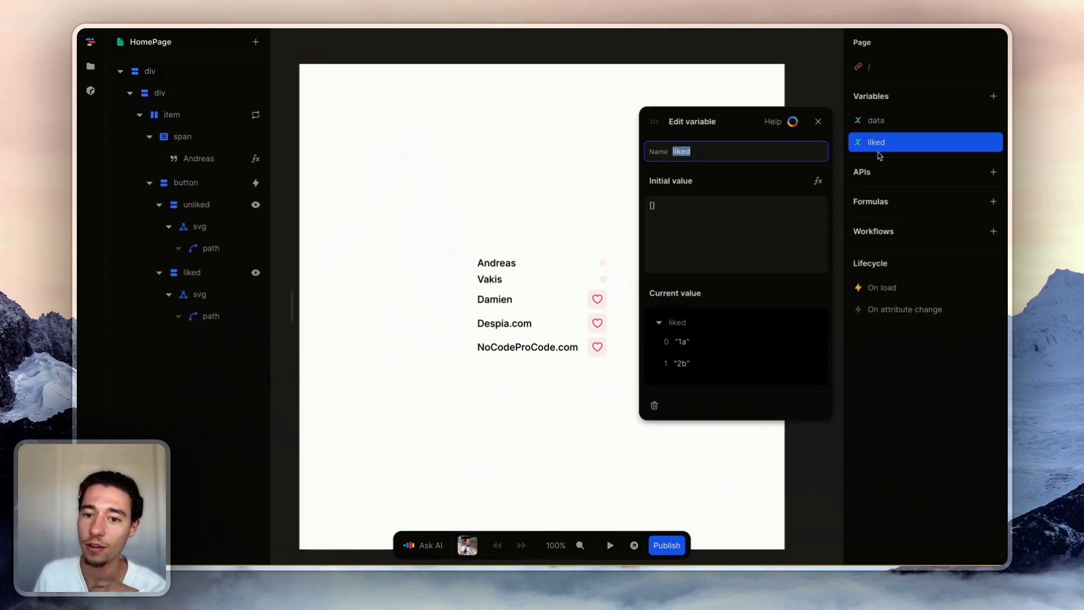
click(818, 121)
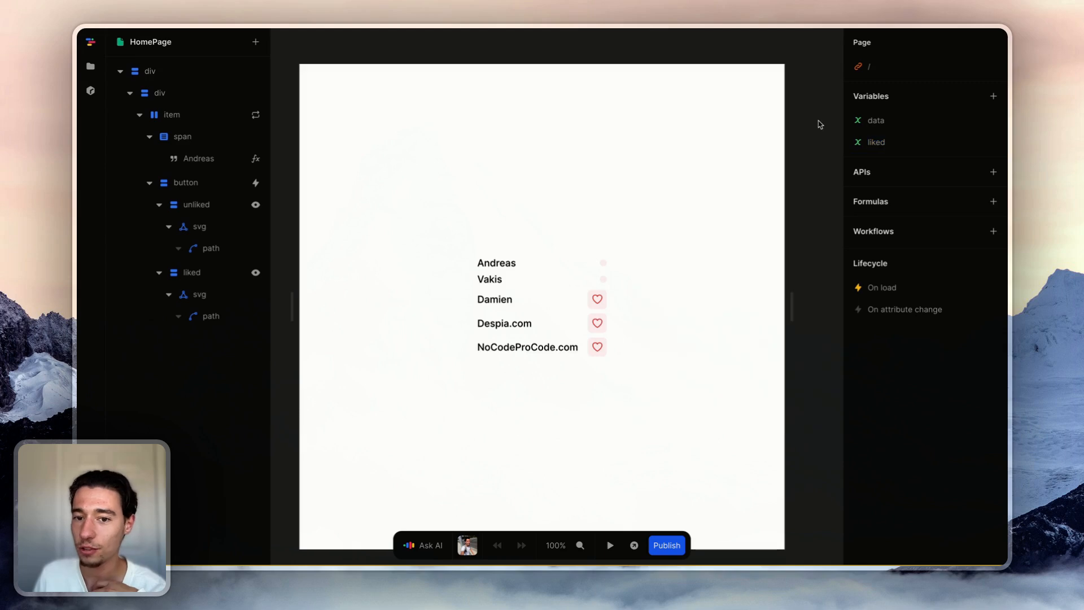
Run the preview to store the empty array through the first item's like button, and reload the page before leaving preview.
click(610, 545)
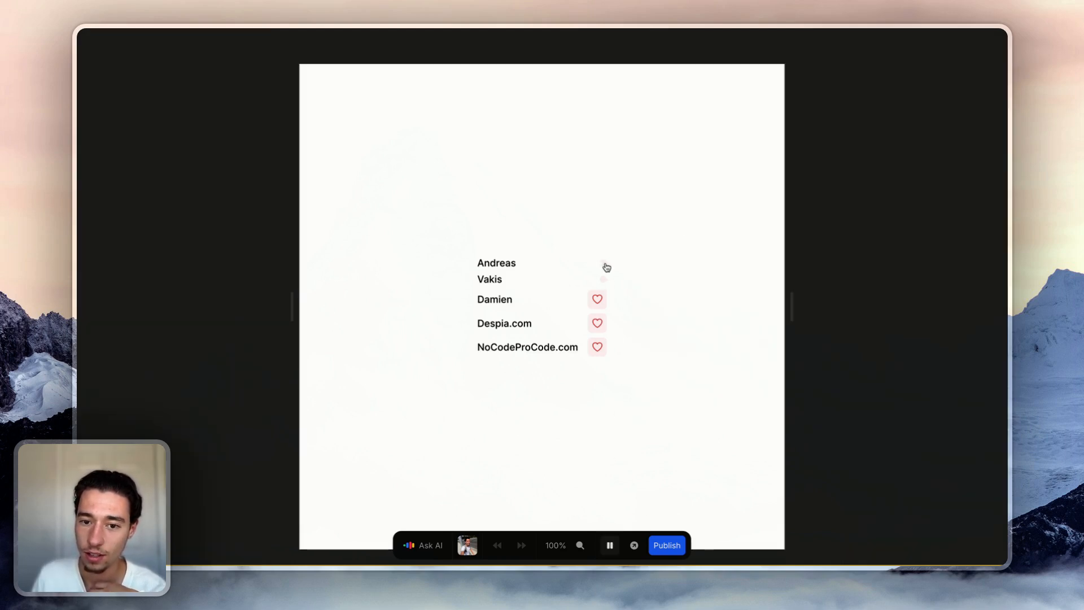
click(102, 56)
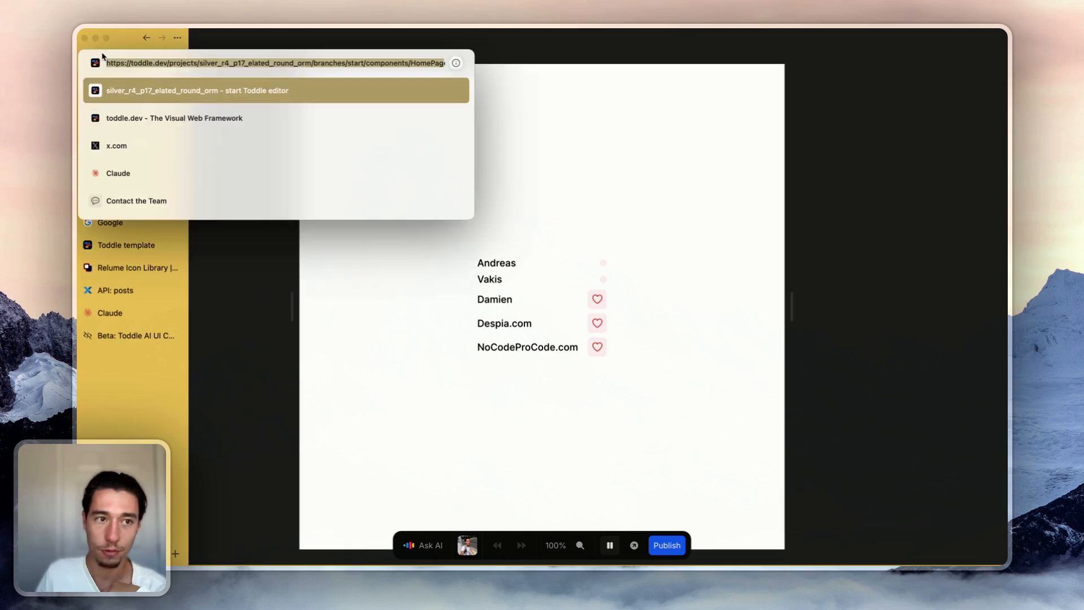
key(Escape)
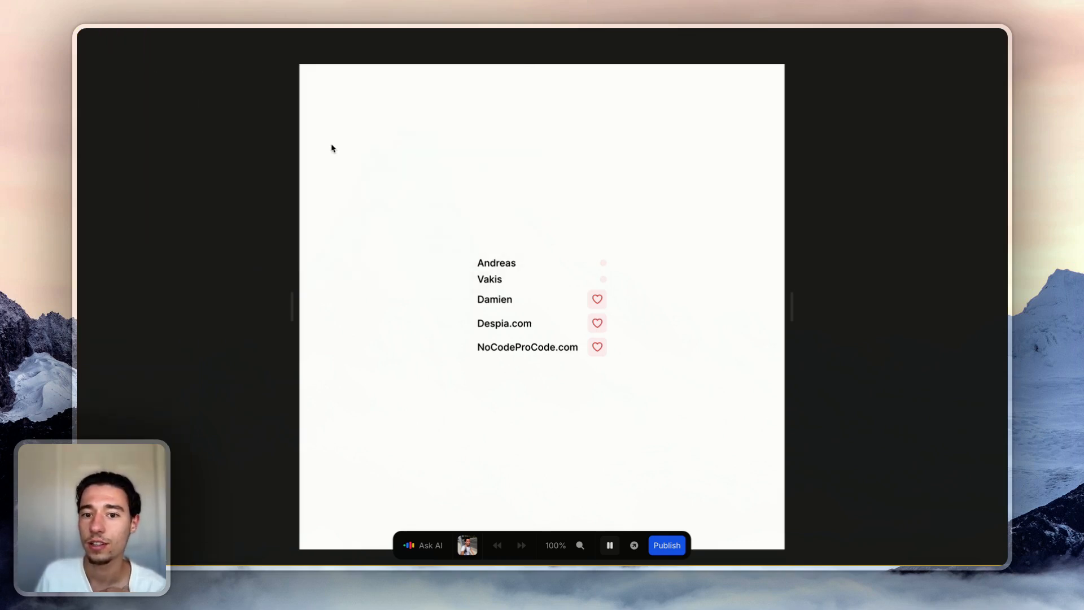
key(super+r)
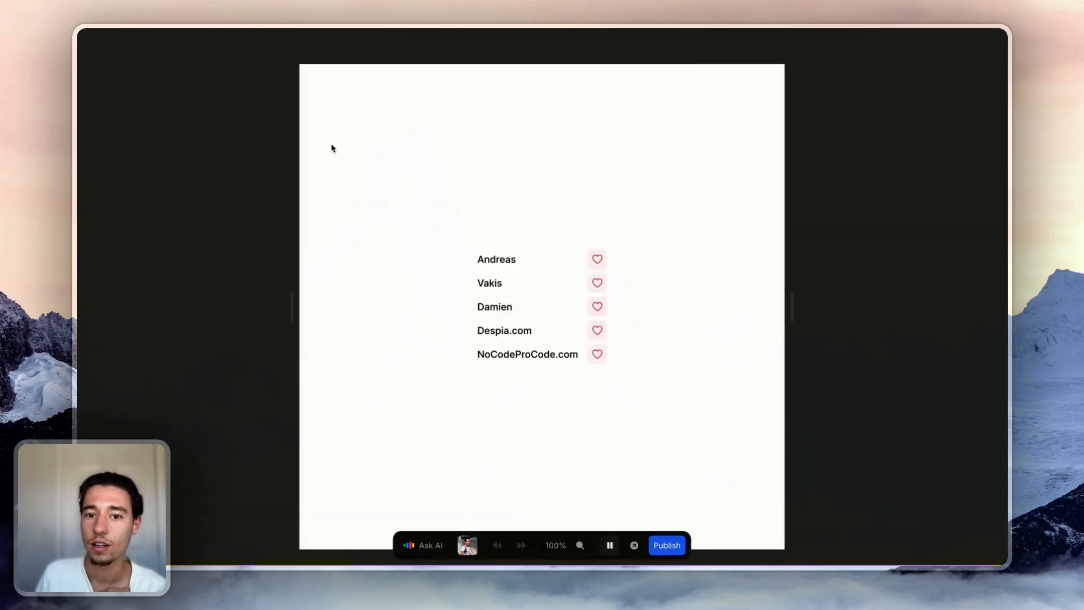
click(610, 545)
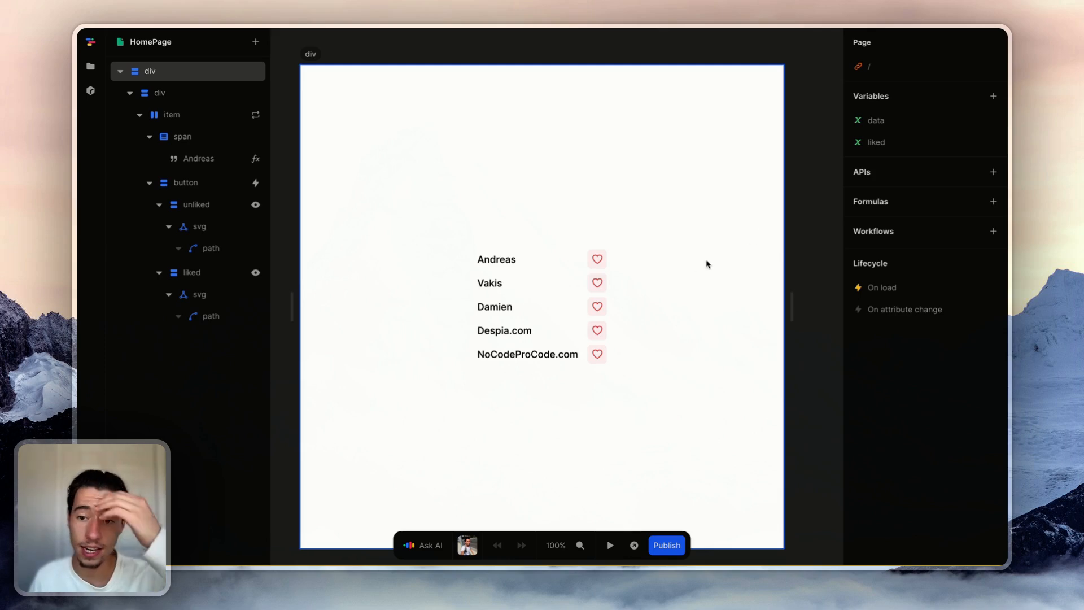
Select the first item's button and examine the Set: liked value formula in its click workflow.
click(599, 259)
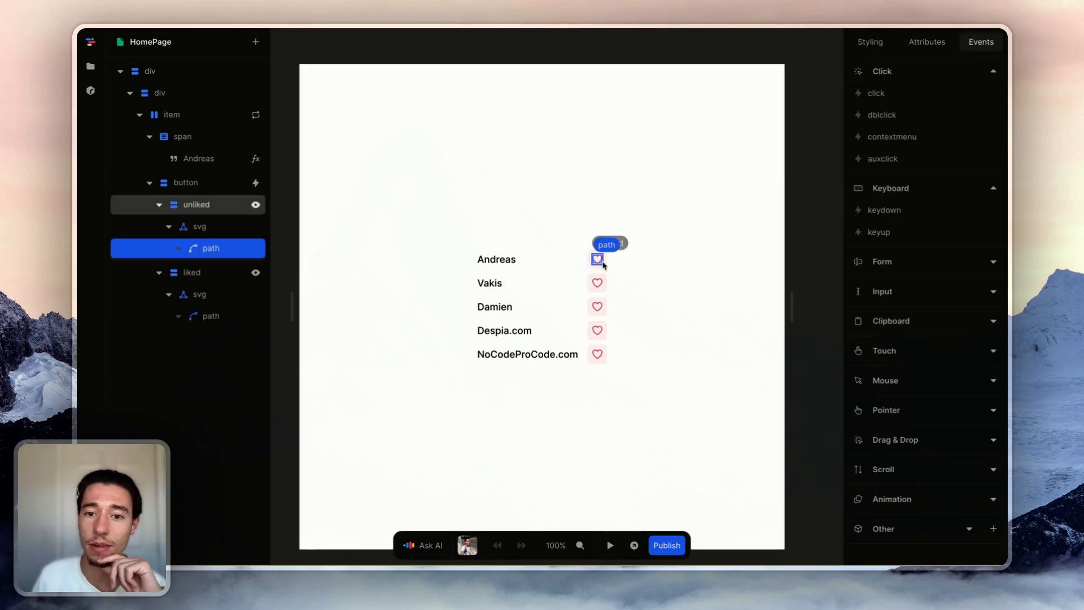
click(606, 262)
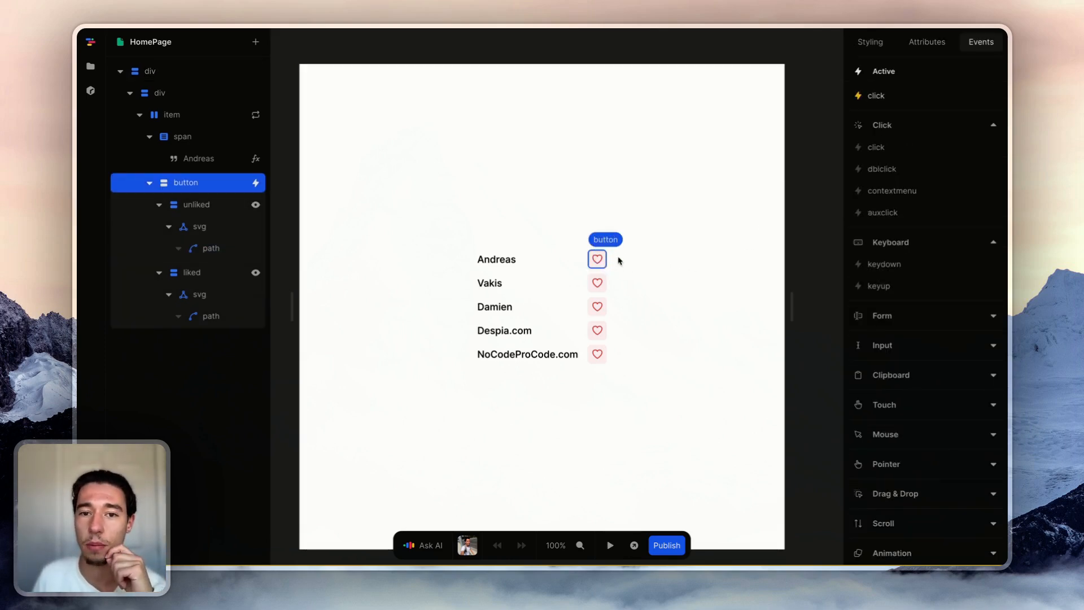
click(916, 97)
click(813, 213)
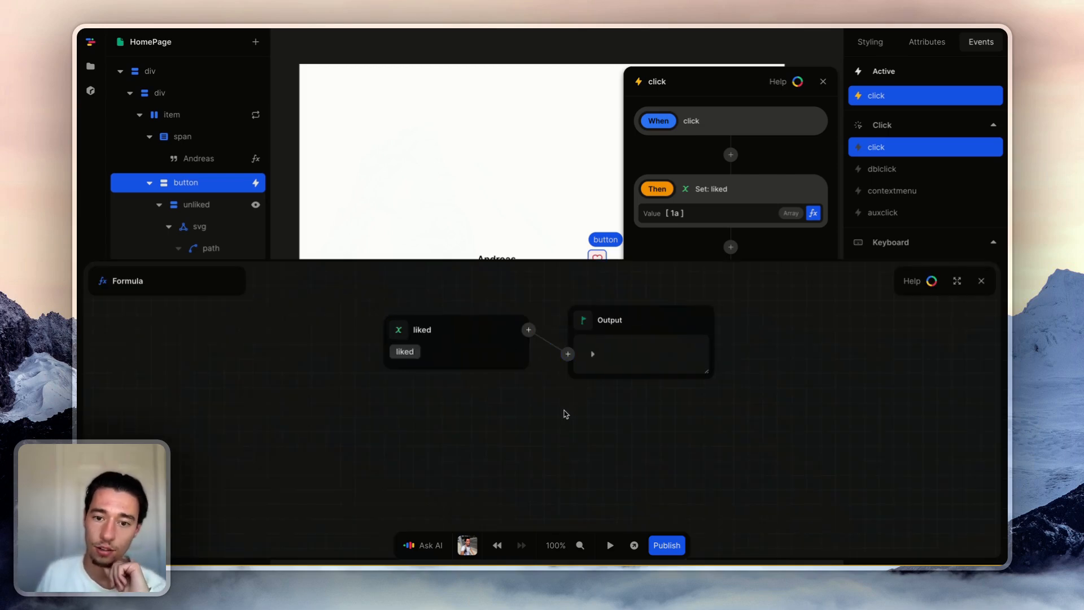
click(981, 281)
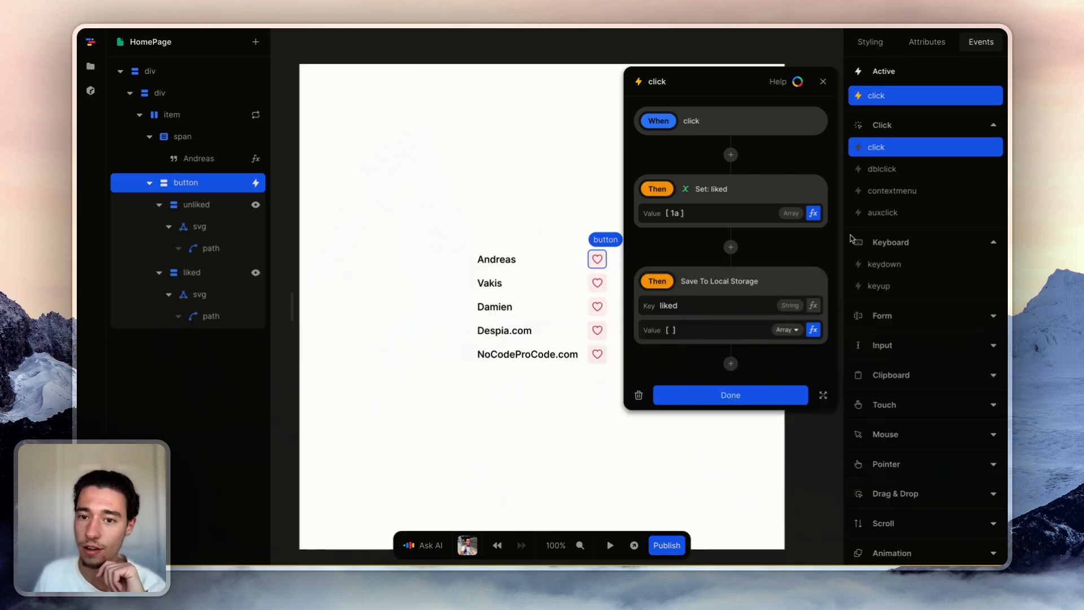
Insert a Filter formula between Delete and If in the Set: liked value formula.
click(813, 214)
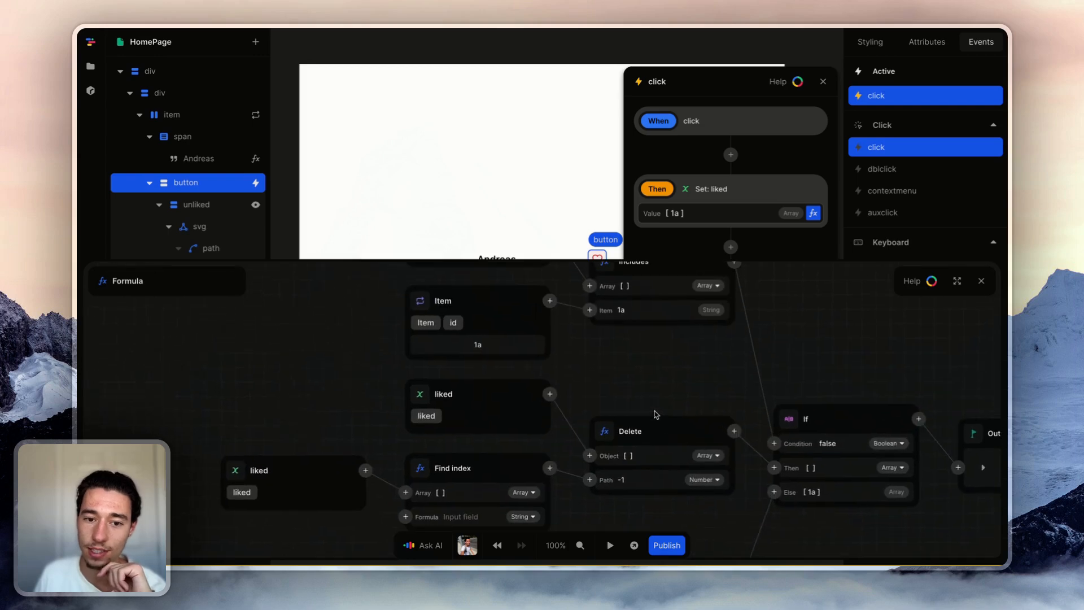
scroll(652, 424, up, 4)
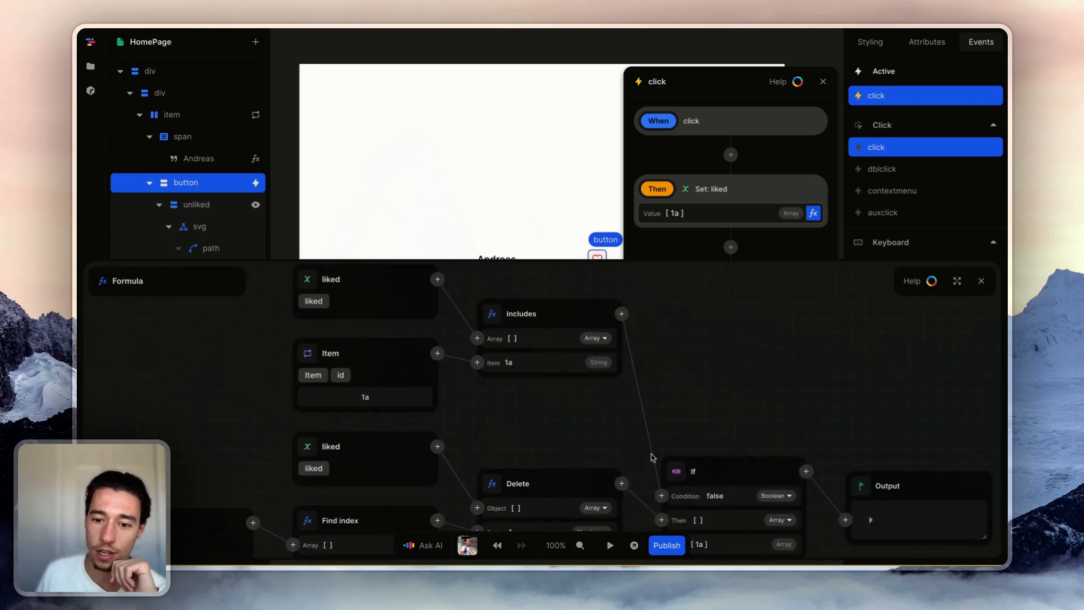
scroll(654, 458, down, 1)
scroll(627, 446, down, 1)
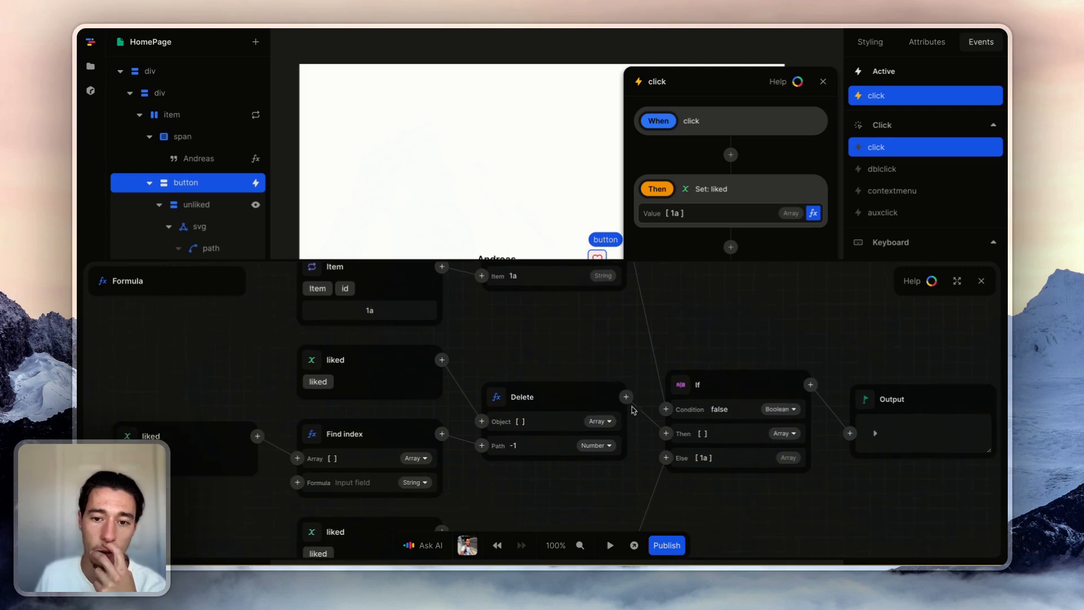
click(628, 395)
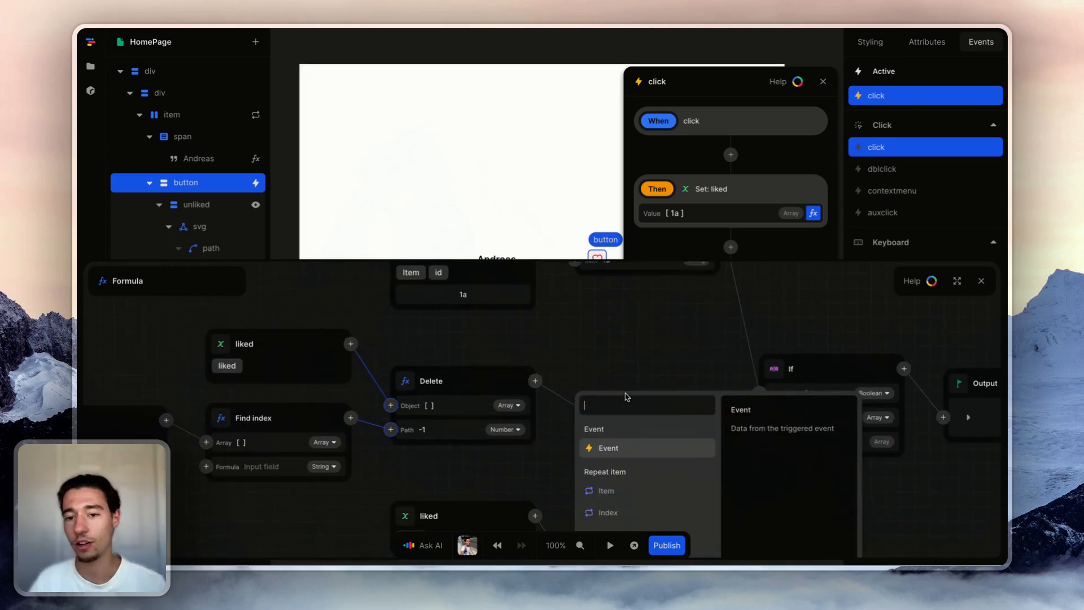
text(filter)
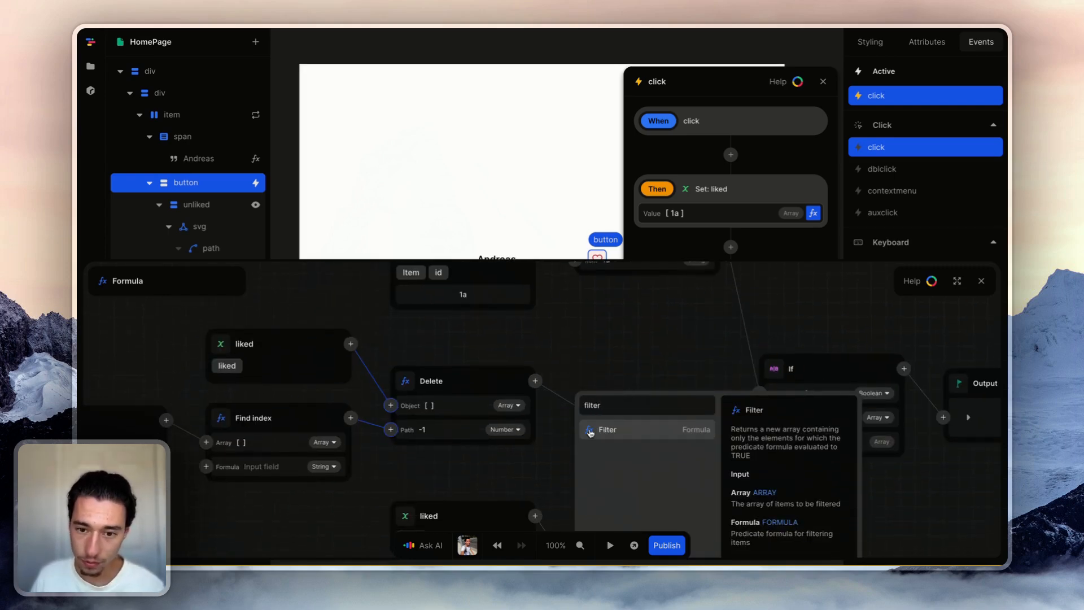
click(591, 431)
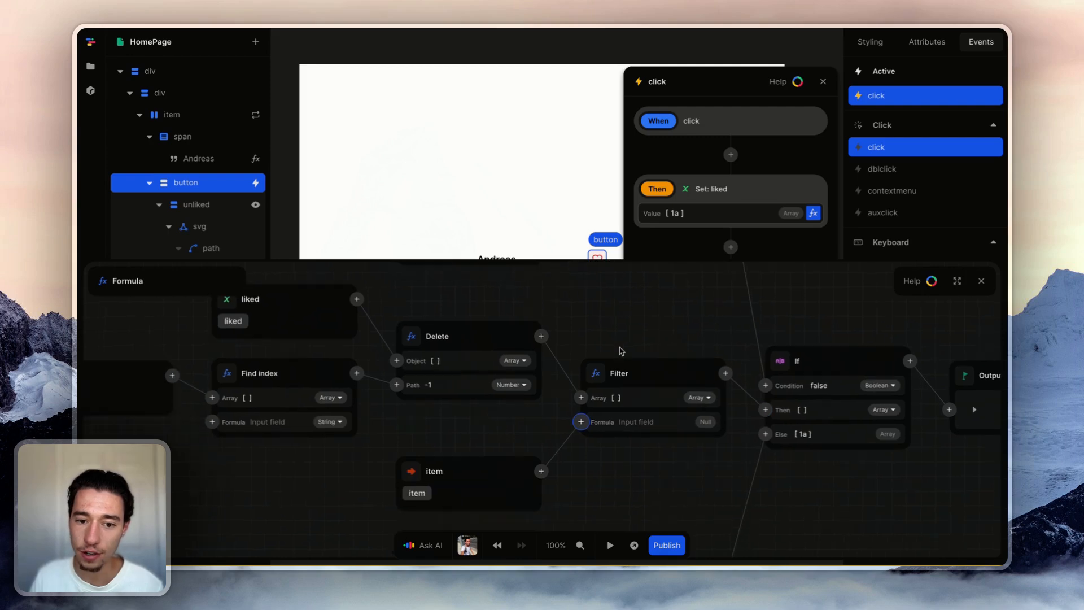
Build the Delete branch Filter's formula so it keeps only items whose Size is Greater than 0.
click(542, 405)
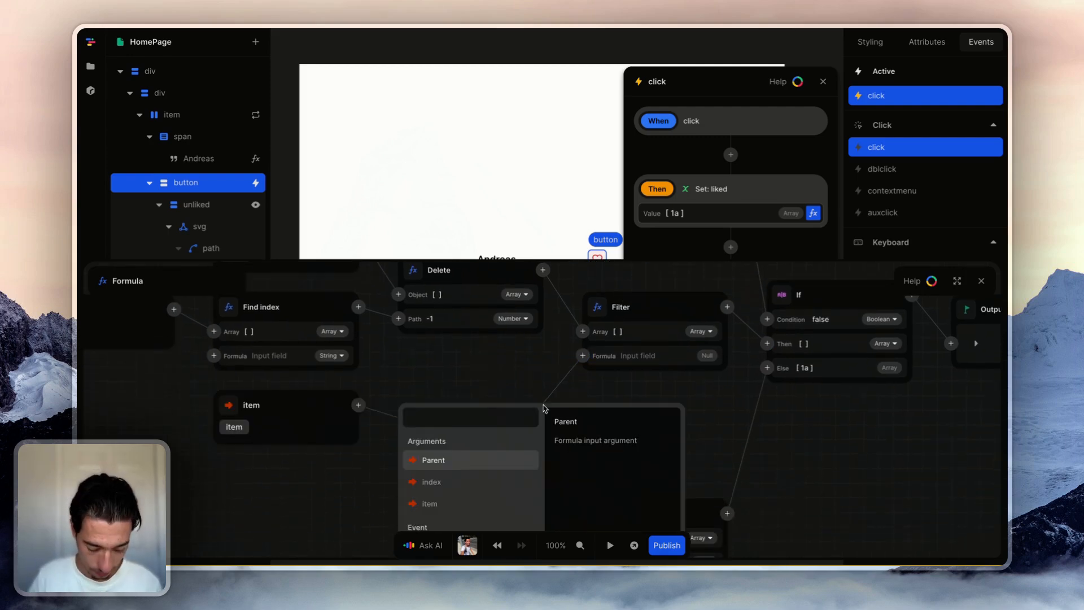
text(size)
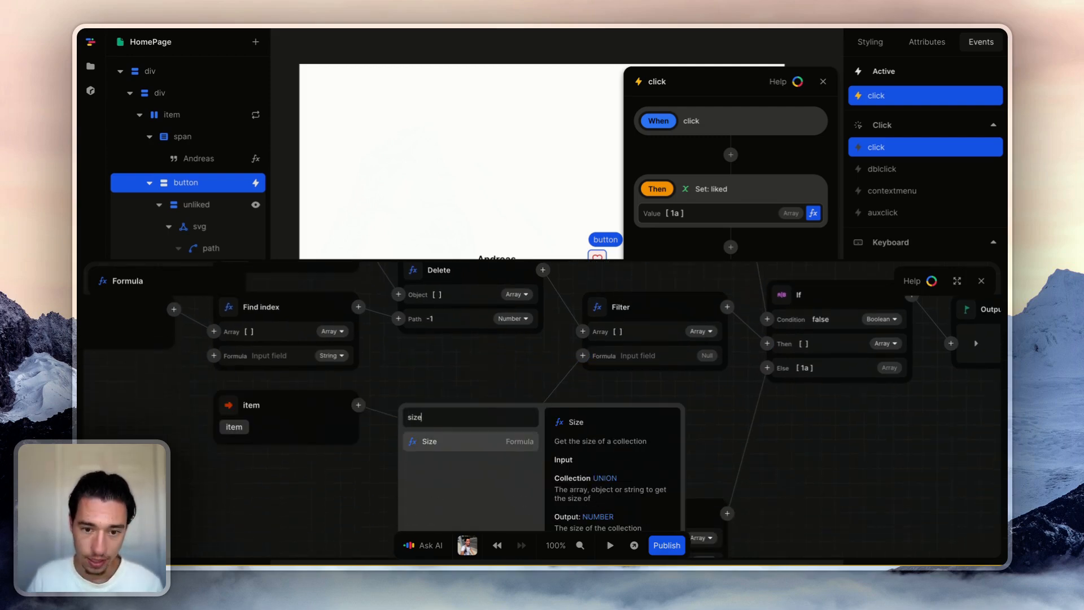
click(473, 442)
click(542, 406)
text(gr)
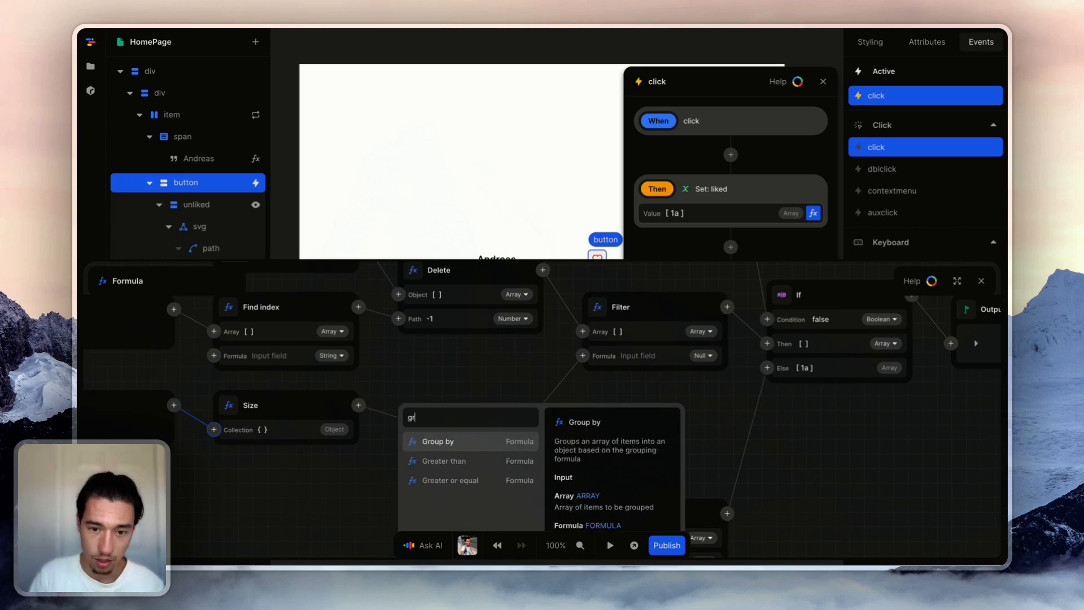
click(489, 459)
click(472, 455)
text(0)
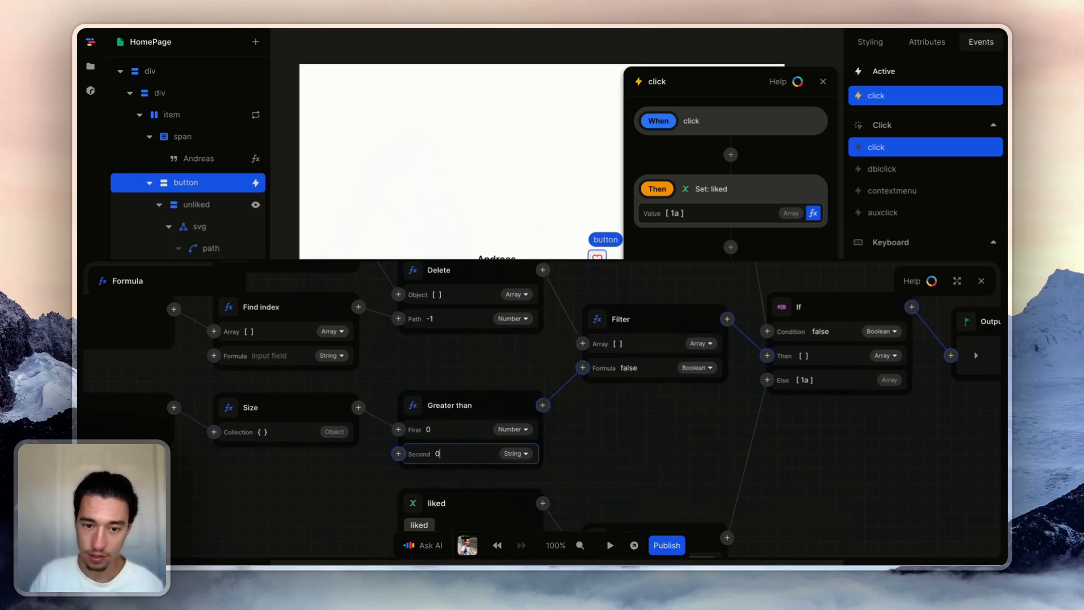
click(659, 438)
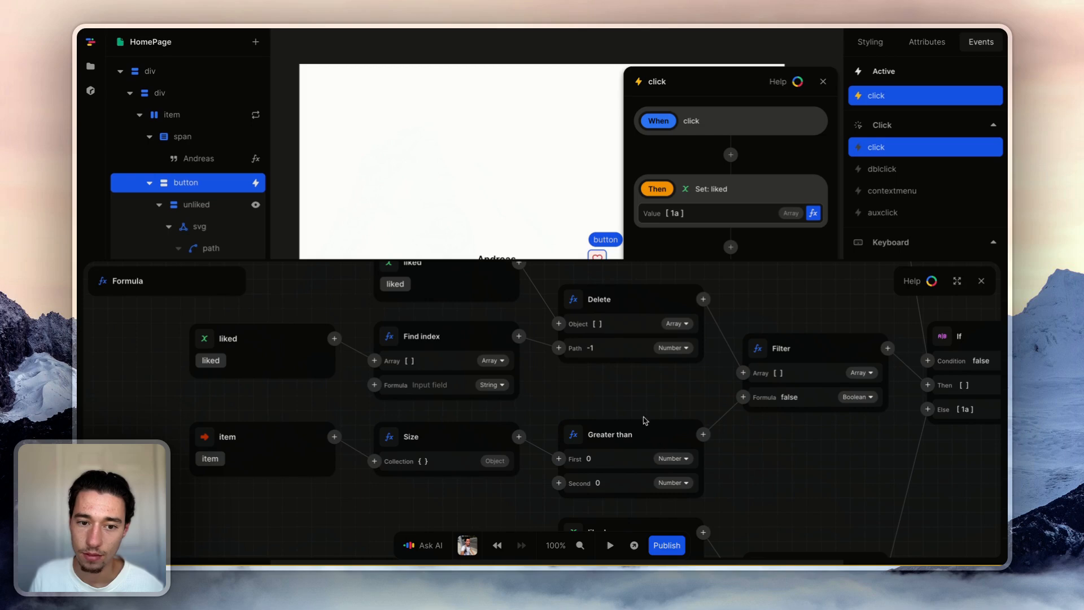
click(375, 386)
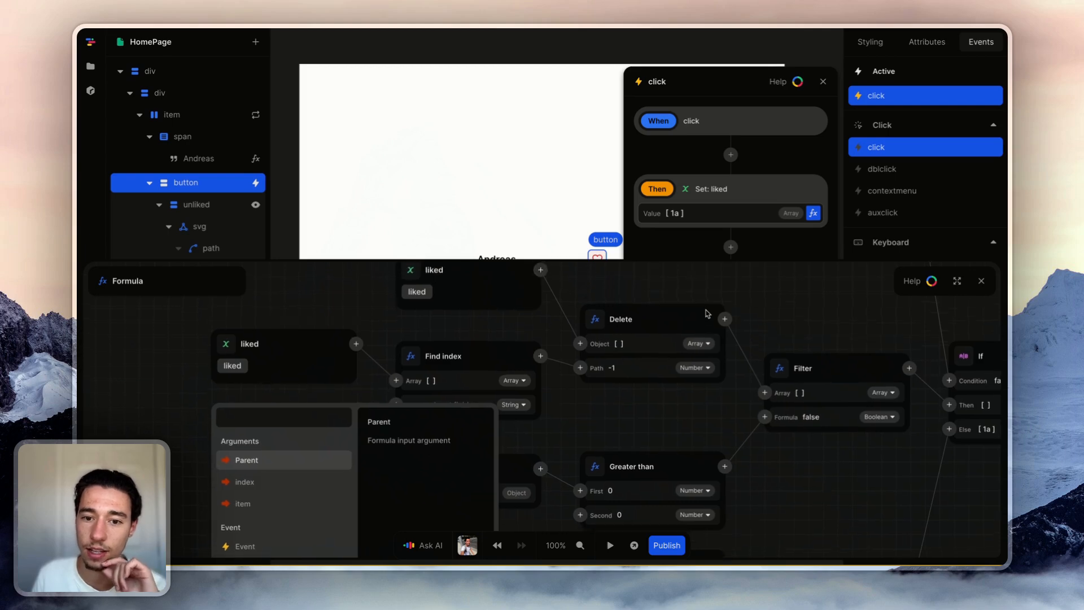
scroll(488, 392, down, 10)
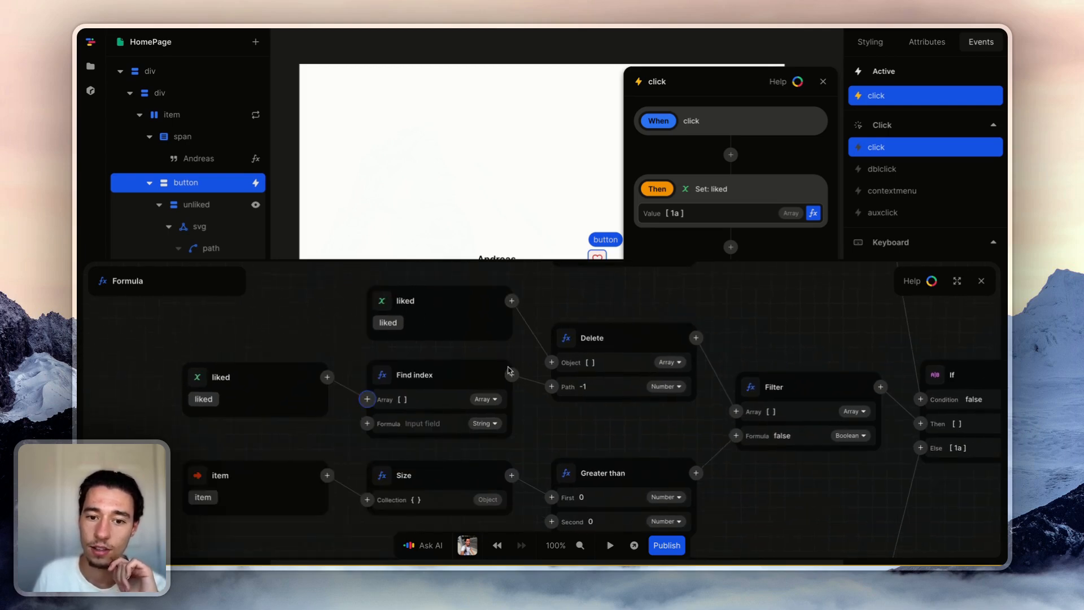
scroll(510, 371, down, 1)
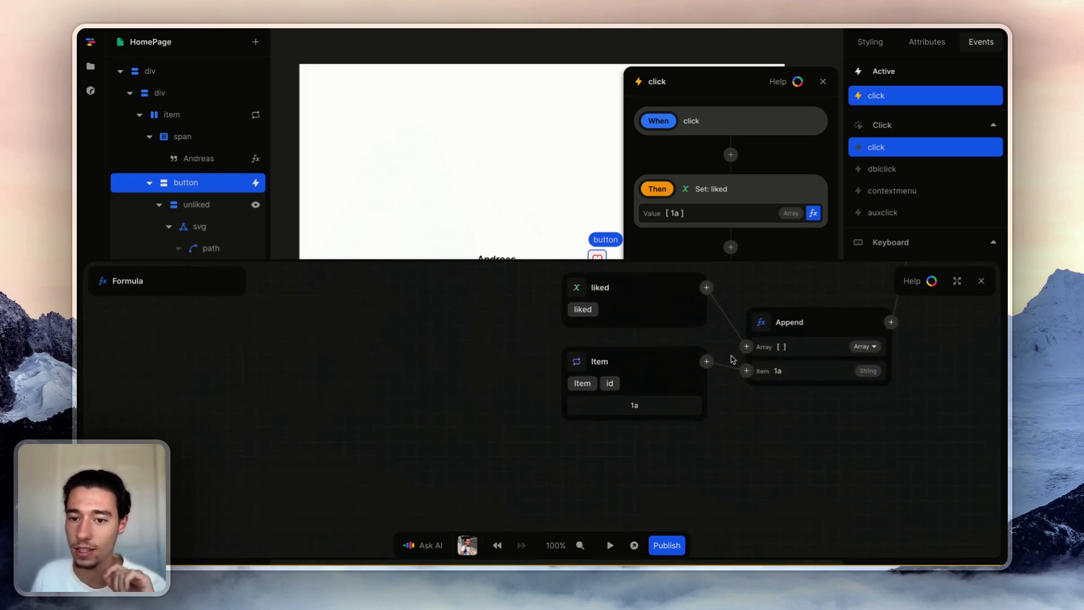
click(706, 362)
click(781, 292)
Insert a Filter formula on the output of Append, ahead of the If's Else input.
scroll(802, 316, right, 5)
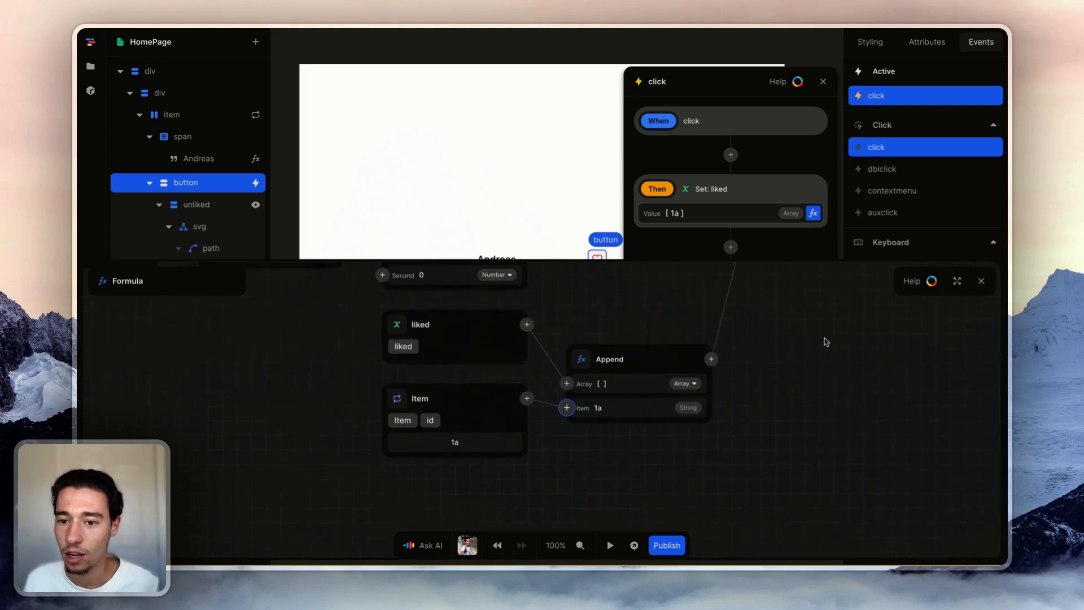
click(641, 370)
text(fil)
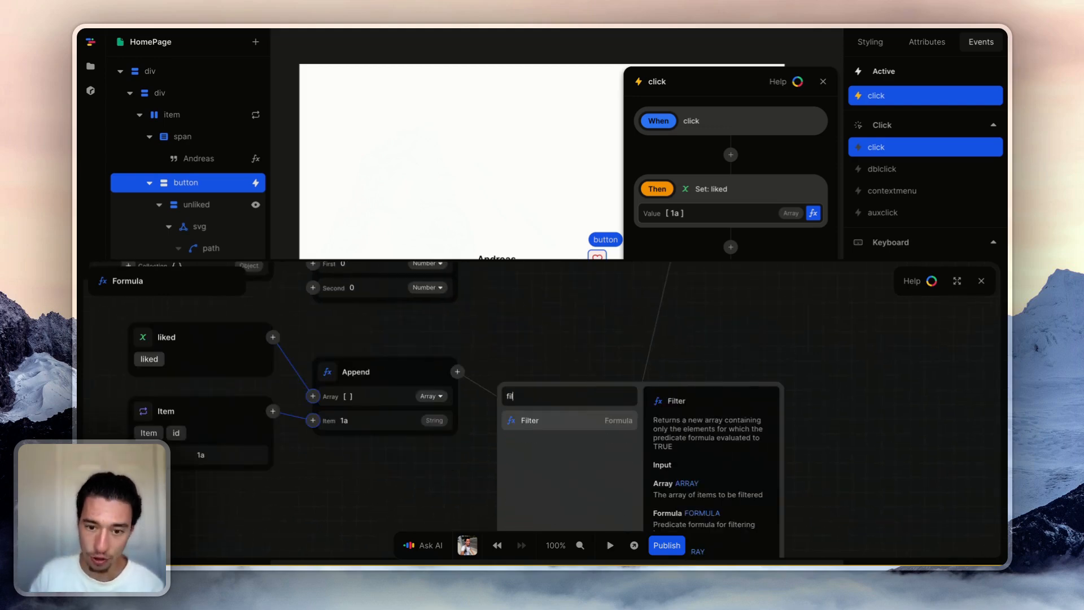
click(595, 422)
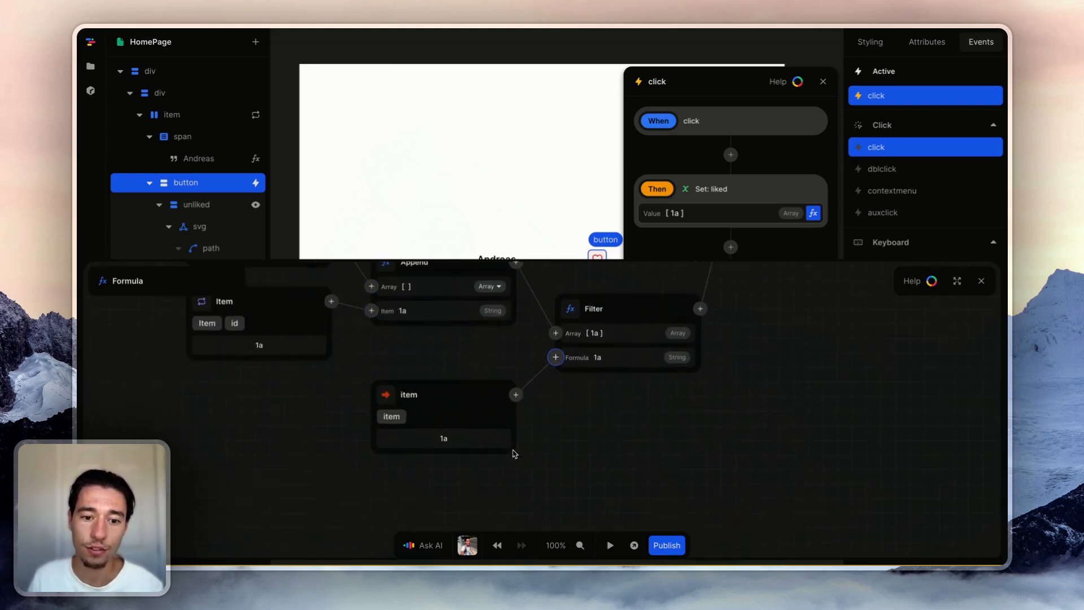
Make the Append branch Filter keep only items whose Size is Greater than 0, and finish the click workflow.
click(569, 330)
text(size)
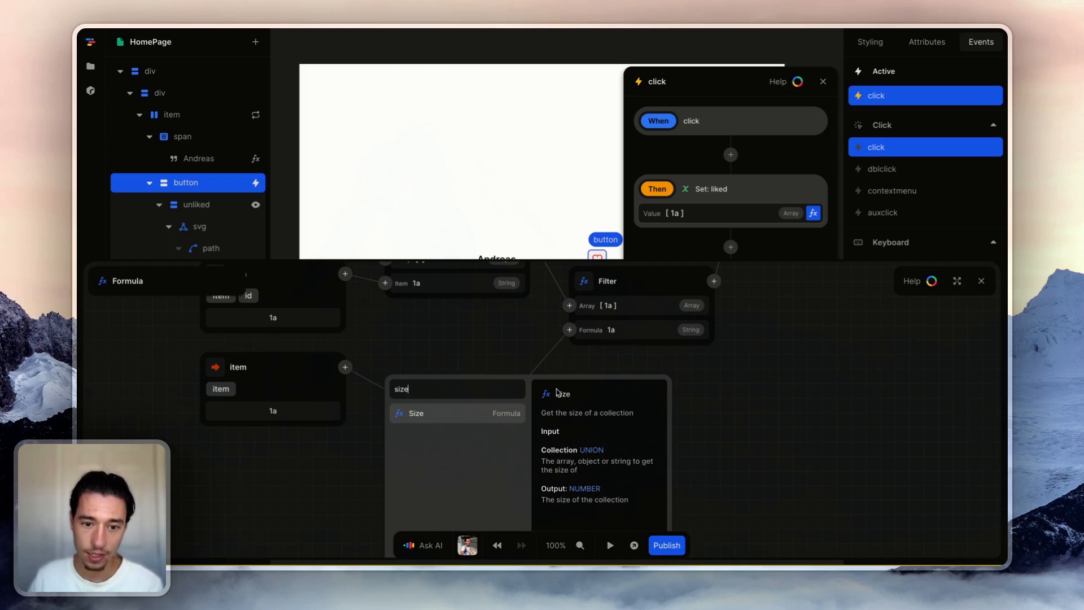
click(514, 414)
click(533, 379)
text(gra)
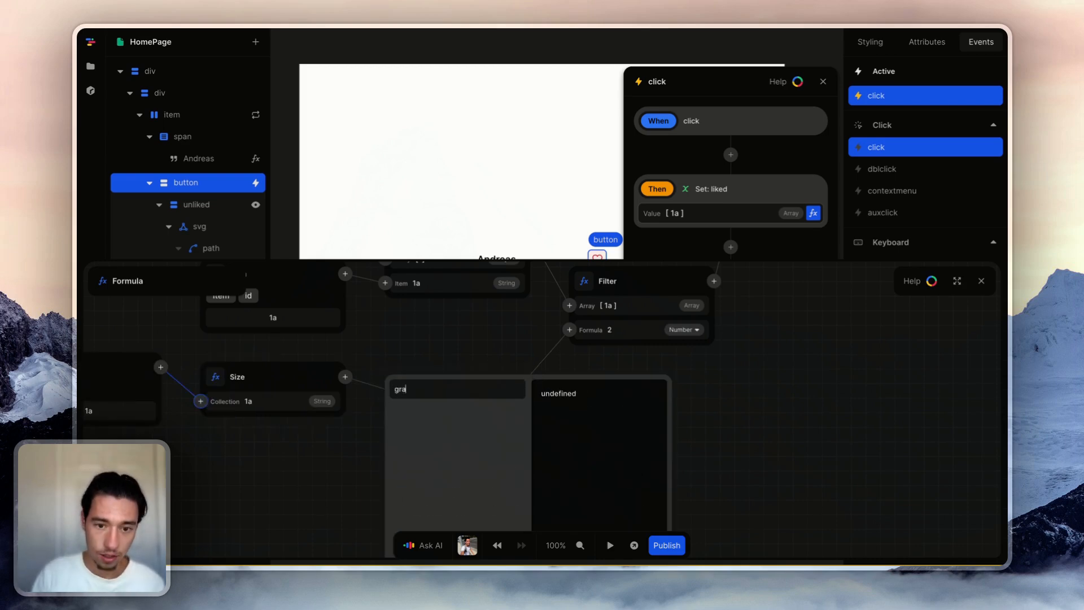
click(455, 452)
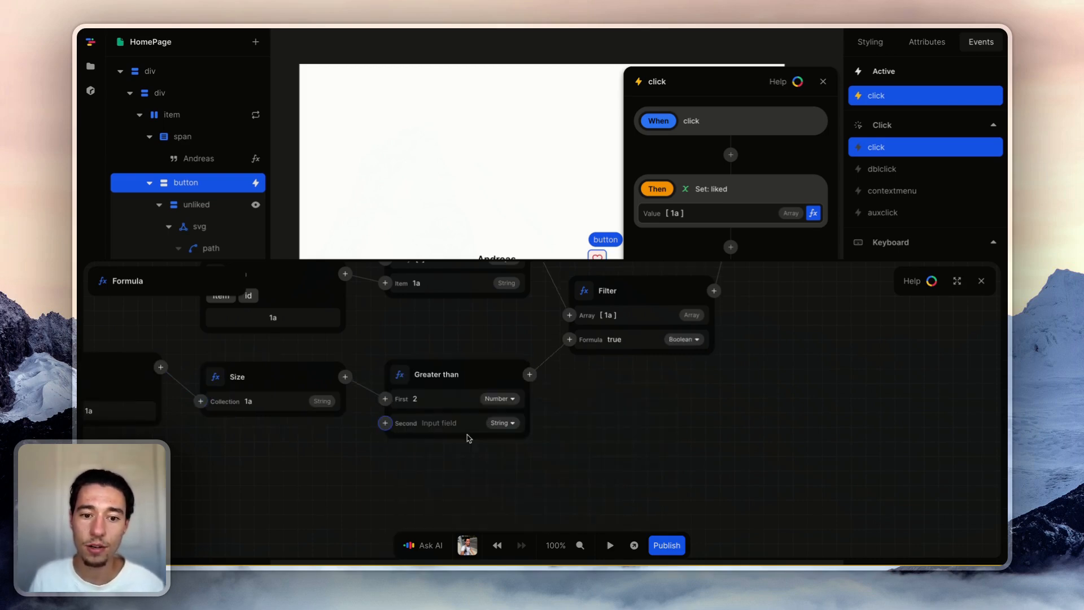
click(446, 424)
text(0)
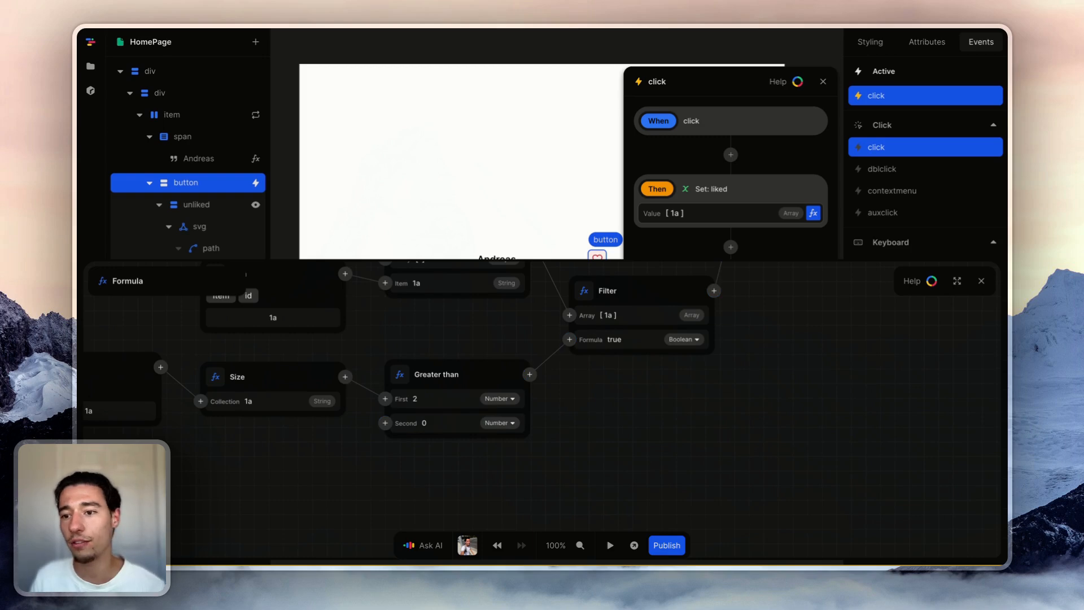
click(981, 280)
click(730, 395)
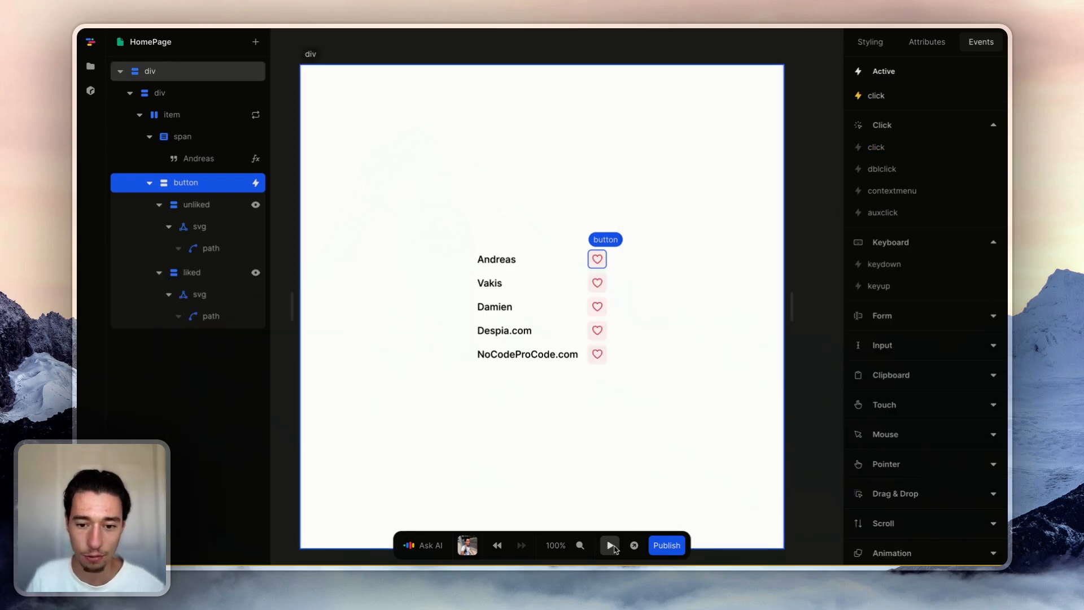
Run the preview, like the first four items in the list, and leave the preview.
click(610, 544)
click(597, 259)
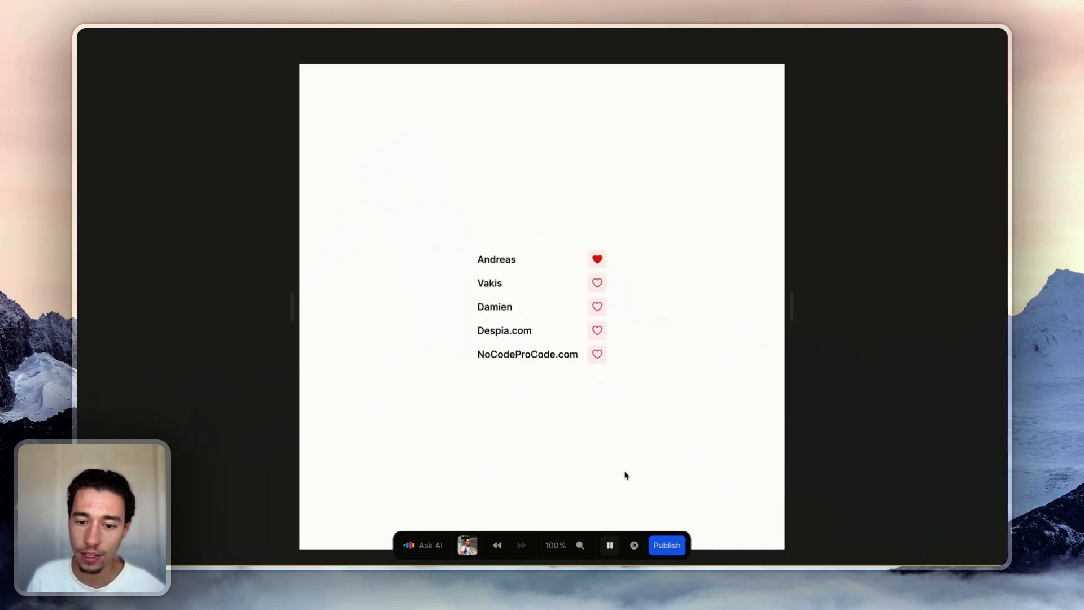
click(597, 283)
click(597, 307)
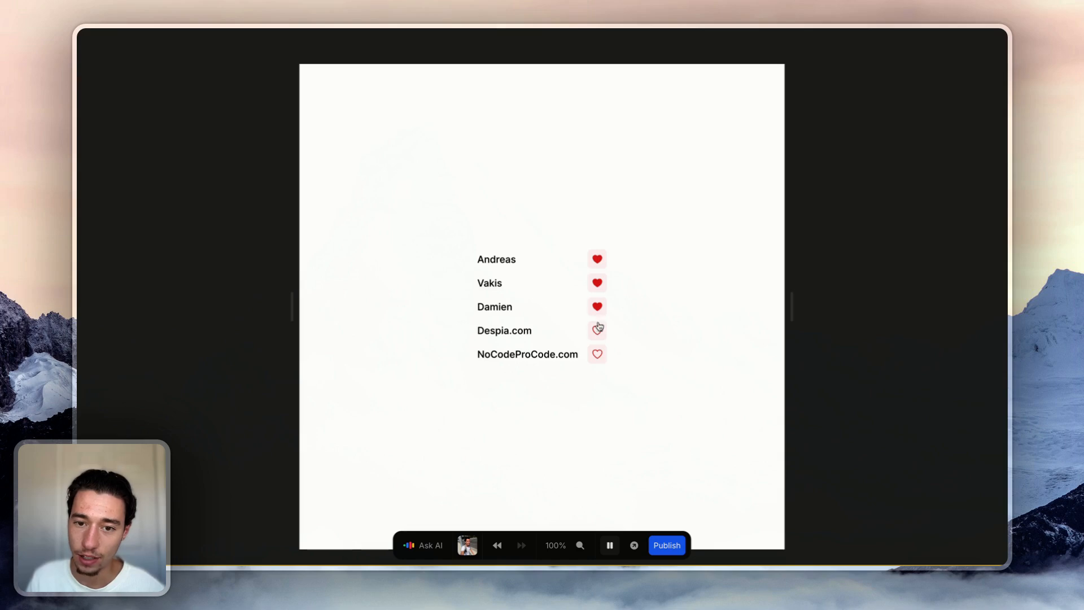
click(597, 330)
click(609, 545)
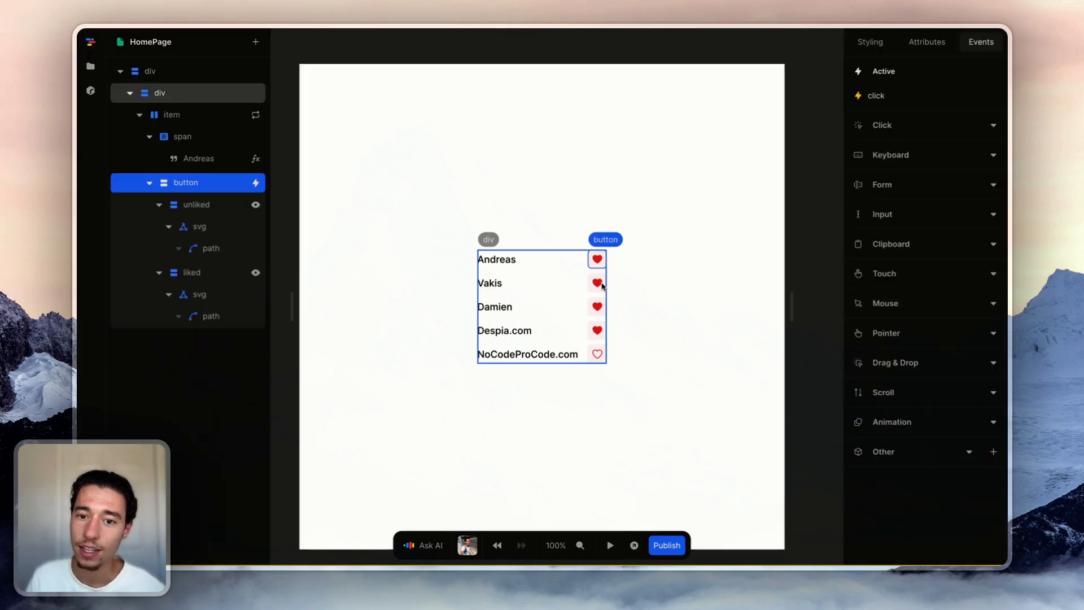
Reopen the button's click workflow and examine the Delete branch of the Set: liked value formula in full-screen view.
click(902, 93)
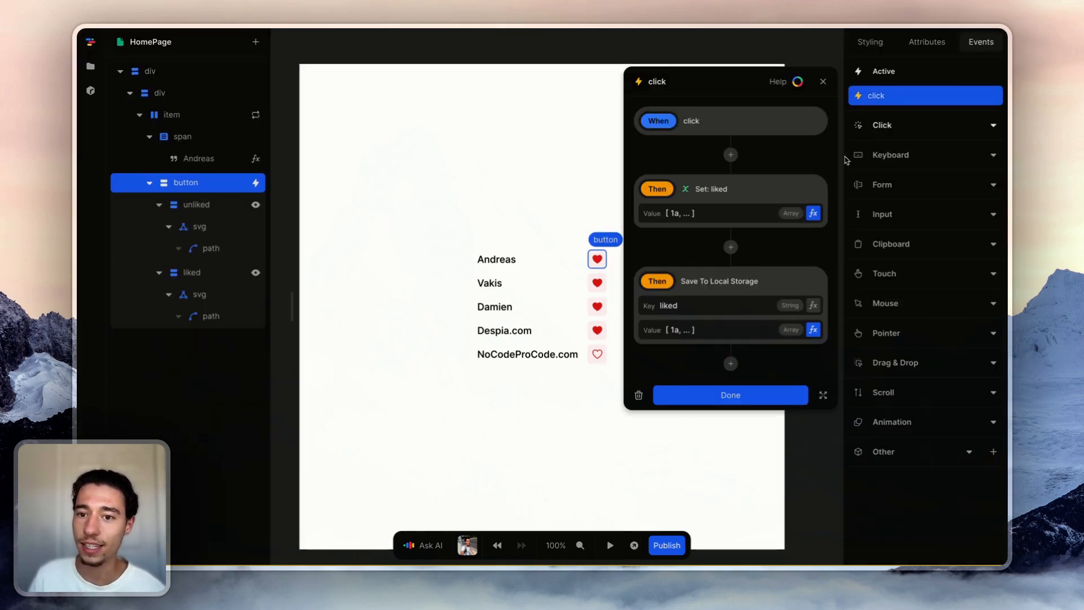
click(814, 334)
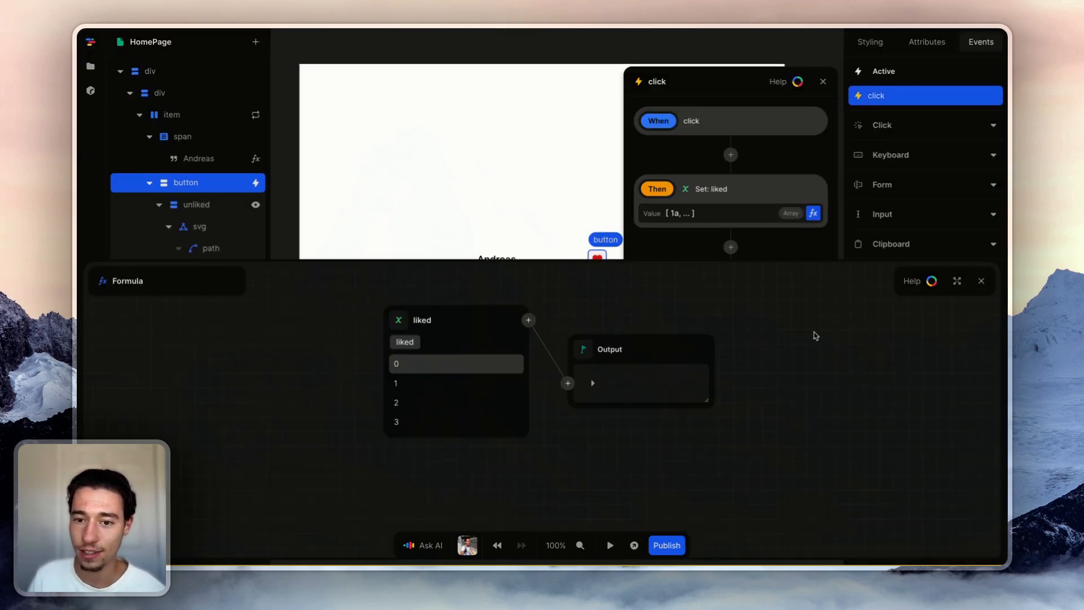
click(813, 213)
click(956, 281)
scroll(809, 244, left, 5)
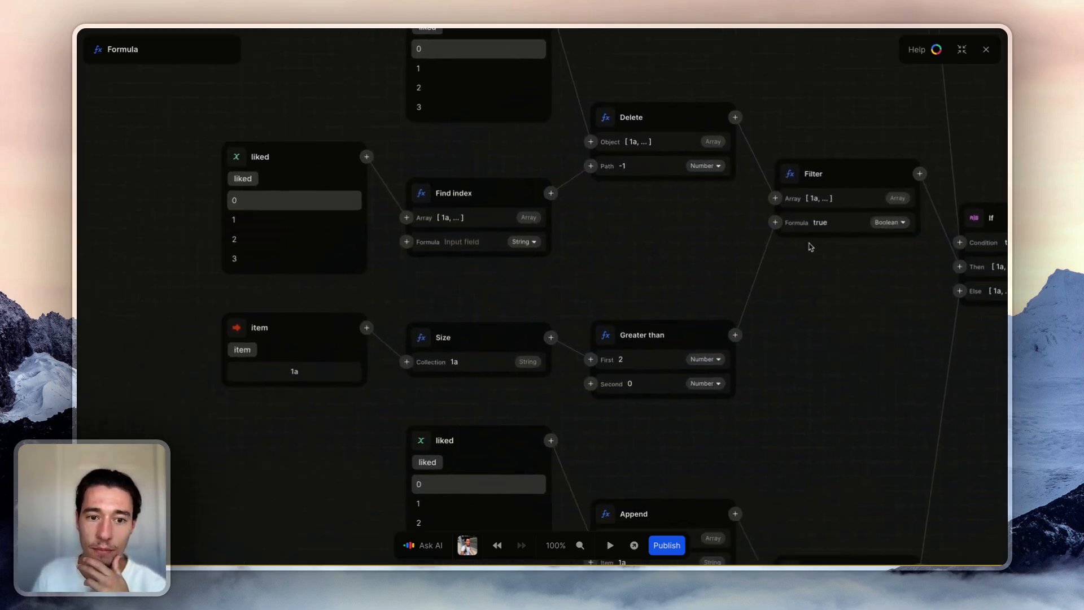
scroll(810, 247, down, 3)
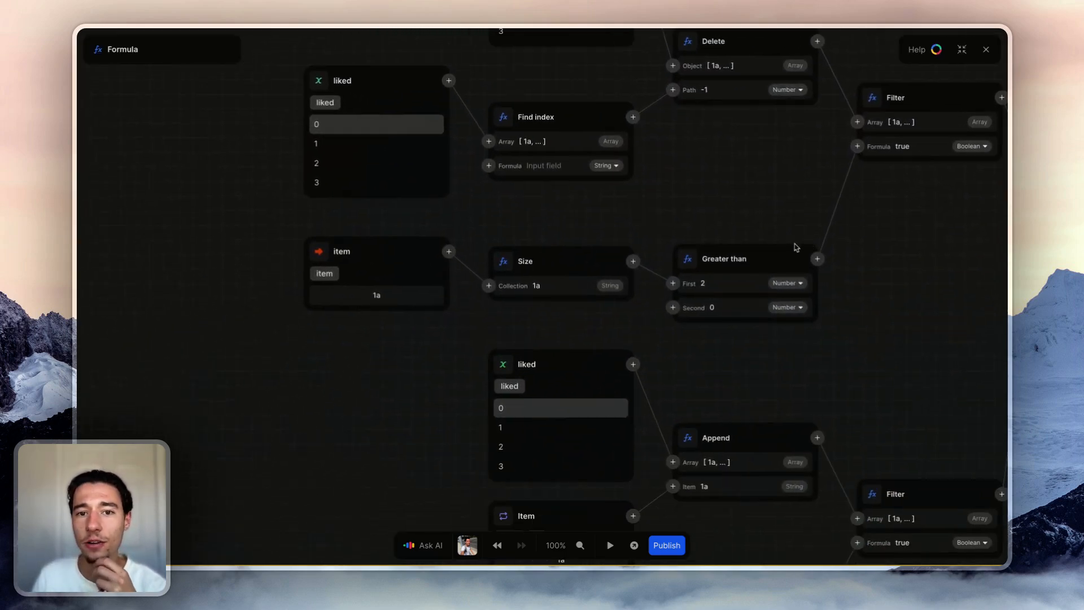
scroll(780, 248, up, 10)
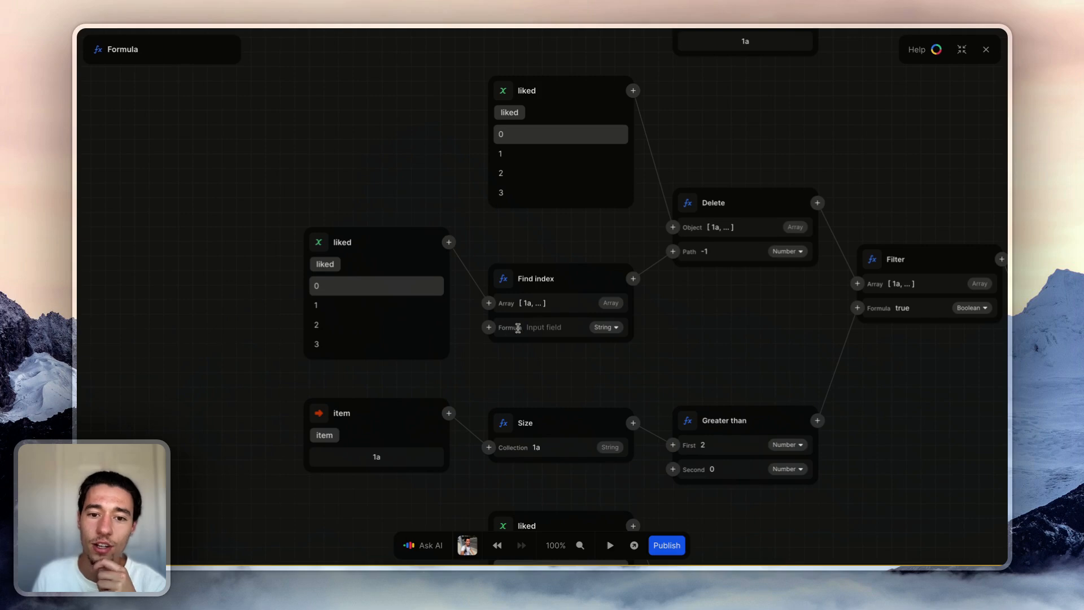
Set the Find index formula to an Equals that compares the item argument with the repeated Item's id.
click(489, 327)
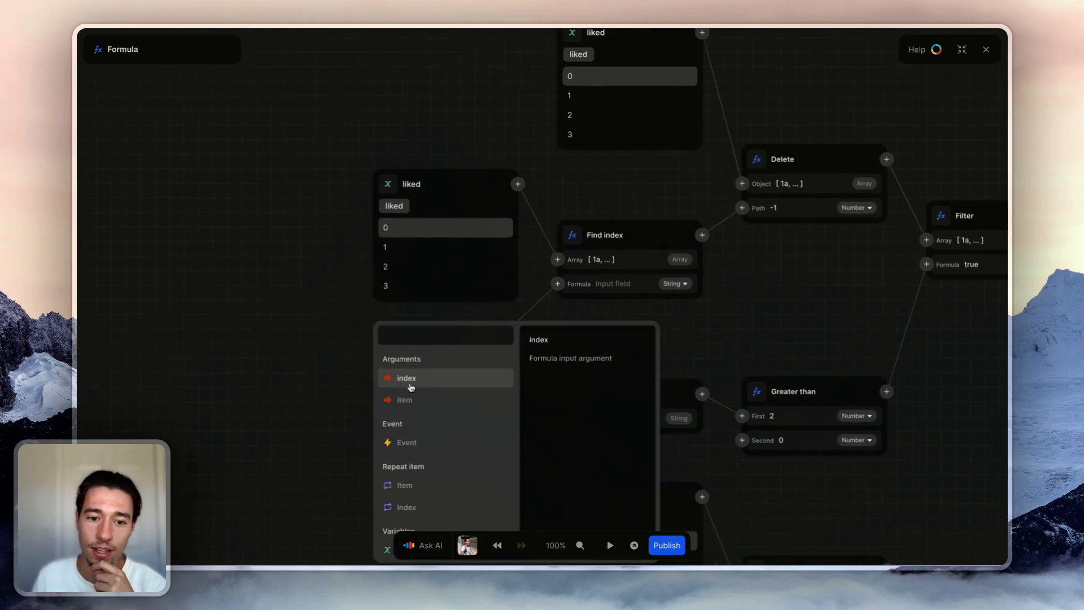
click(406, 400)
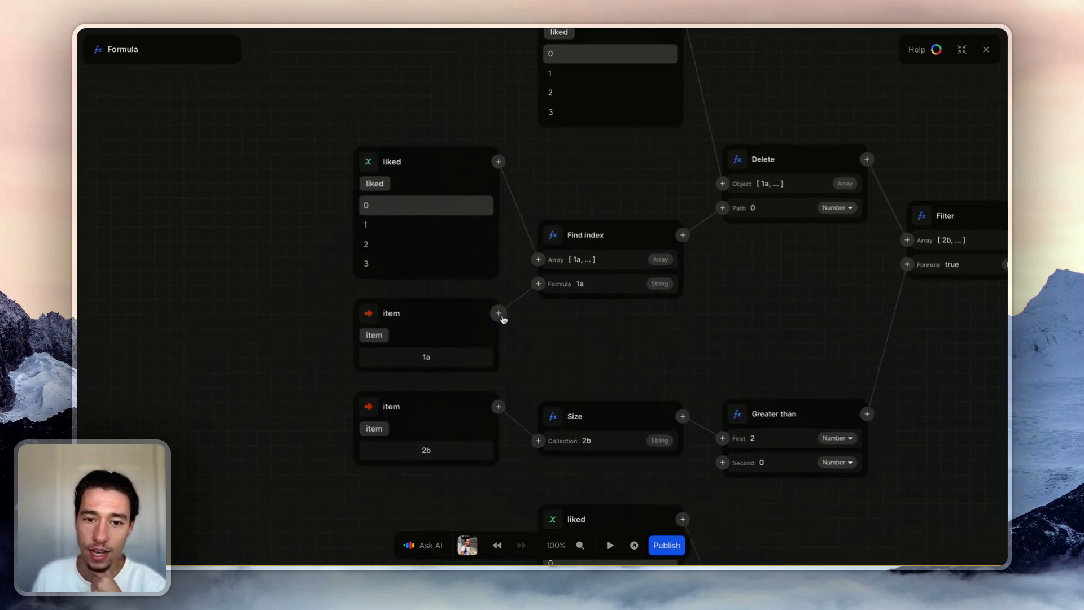
click(498, 313)
text(eq)
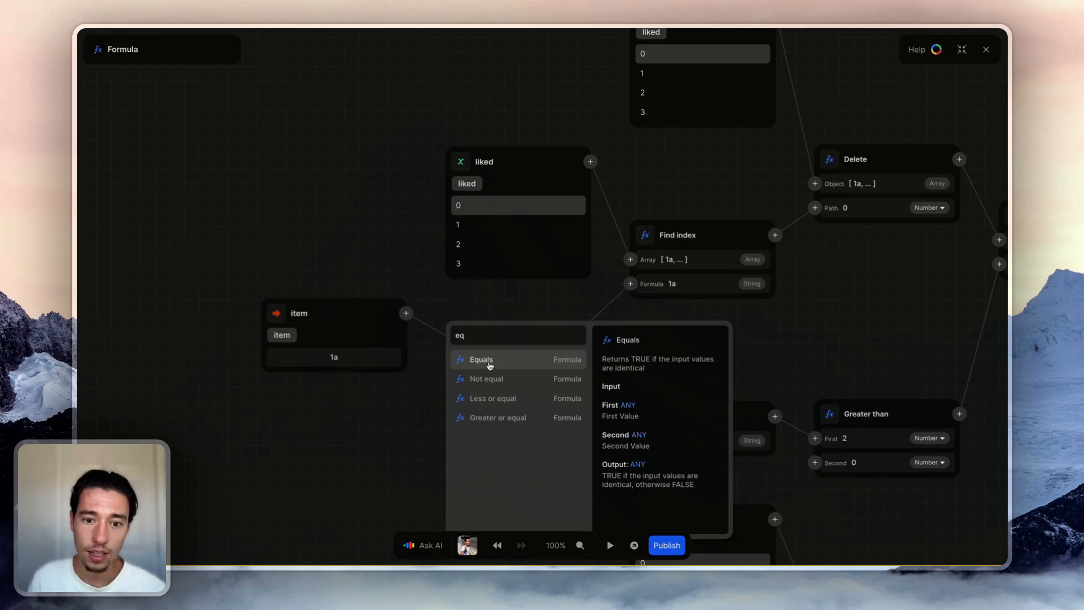
click(490, 365)
click(447, 364)
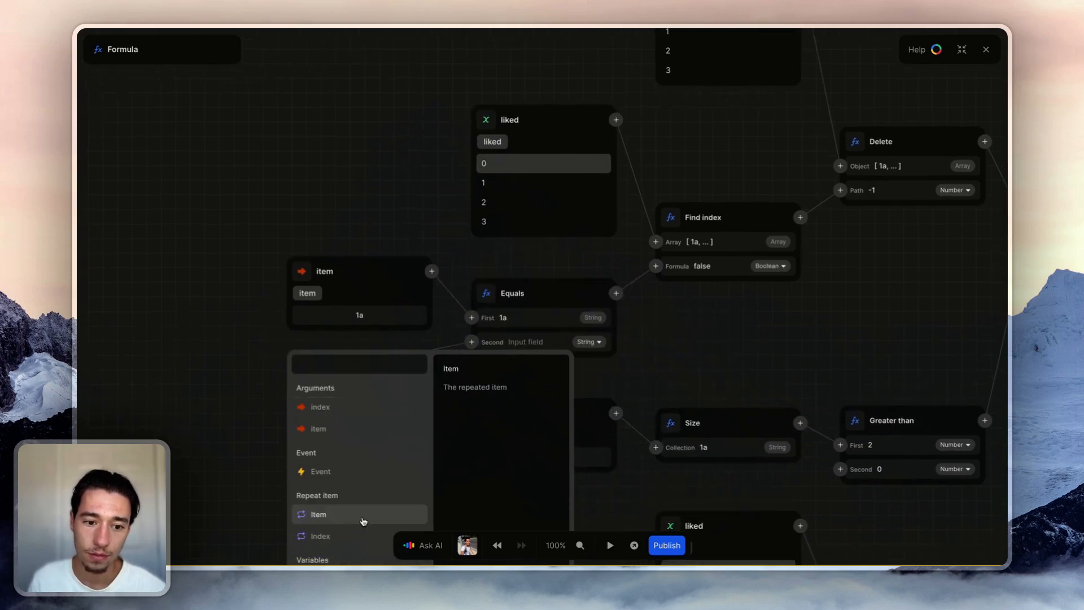
click(363, 521)
click(305, 398)
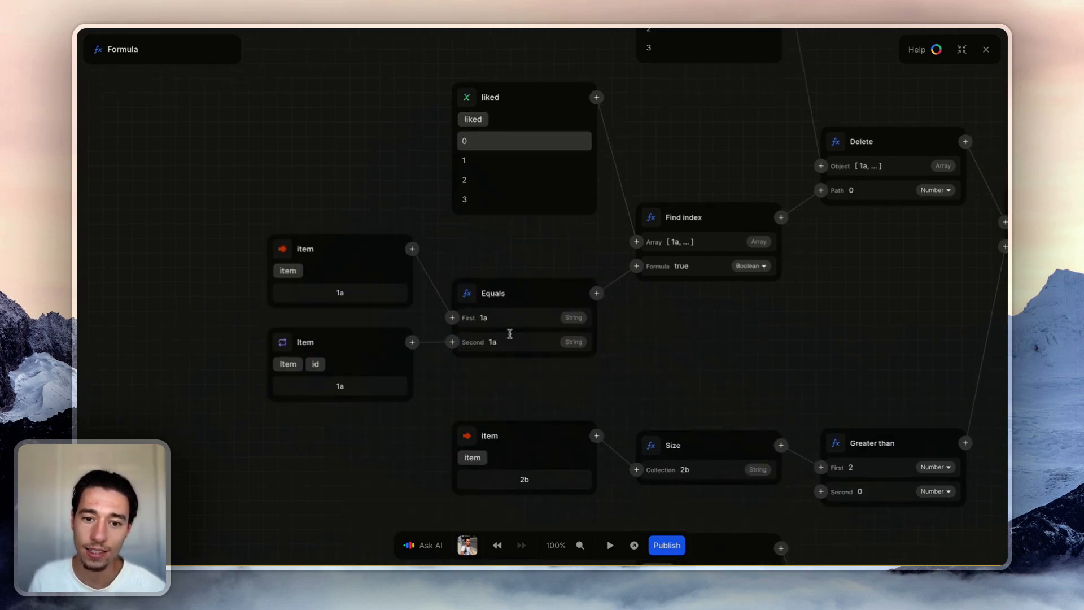
Examine the formula flow from Find index through Delete and Filter to the If node's Then input and the Output.
scroll(705, 323, right, 3)
scroll(705, 323, up, 2)
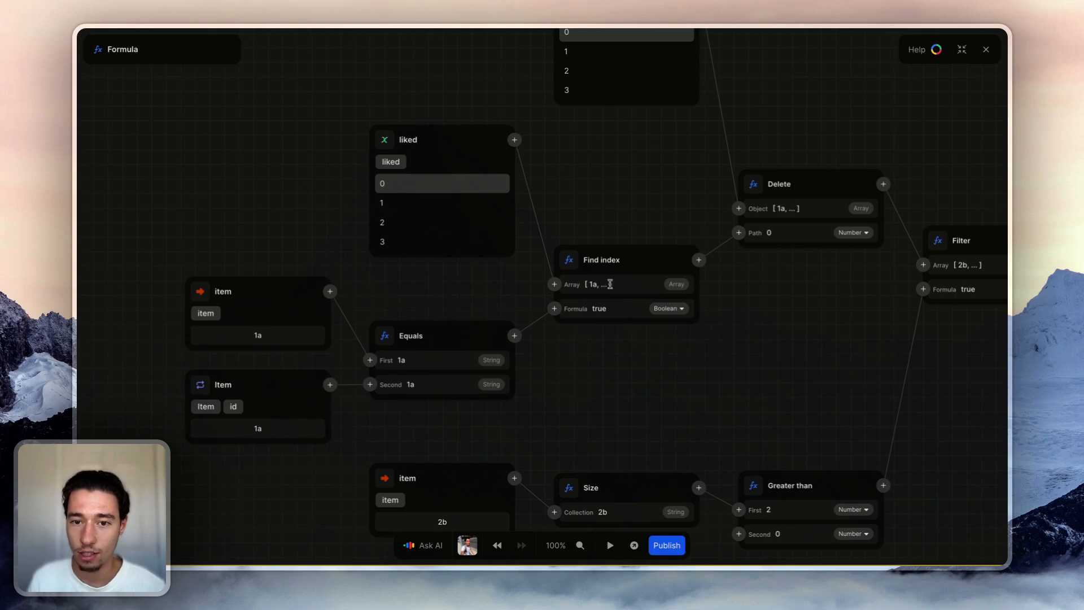
scroll(777, 236, right, 4)
scroll(777, 236, up, 2)
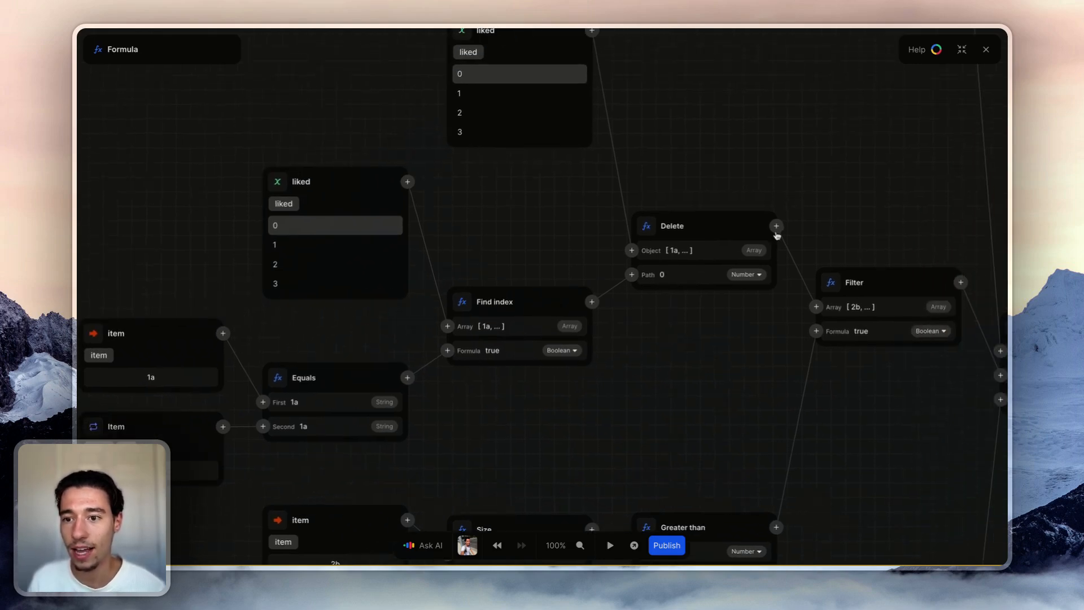
scroll(772, 262, right, 3)
scroll(724, 265, down, 5)
scroll(724, 265, right, 2)
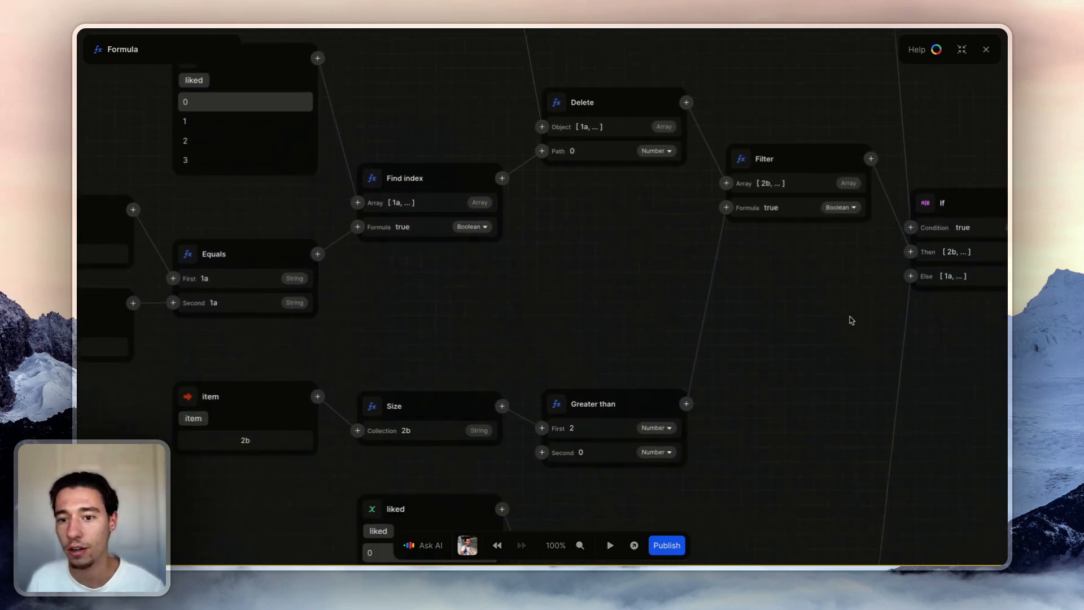
scroll(709, 252, up, 3)
scroll(759, 186, right, 2)
scroll(820, 270, right, 2)
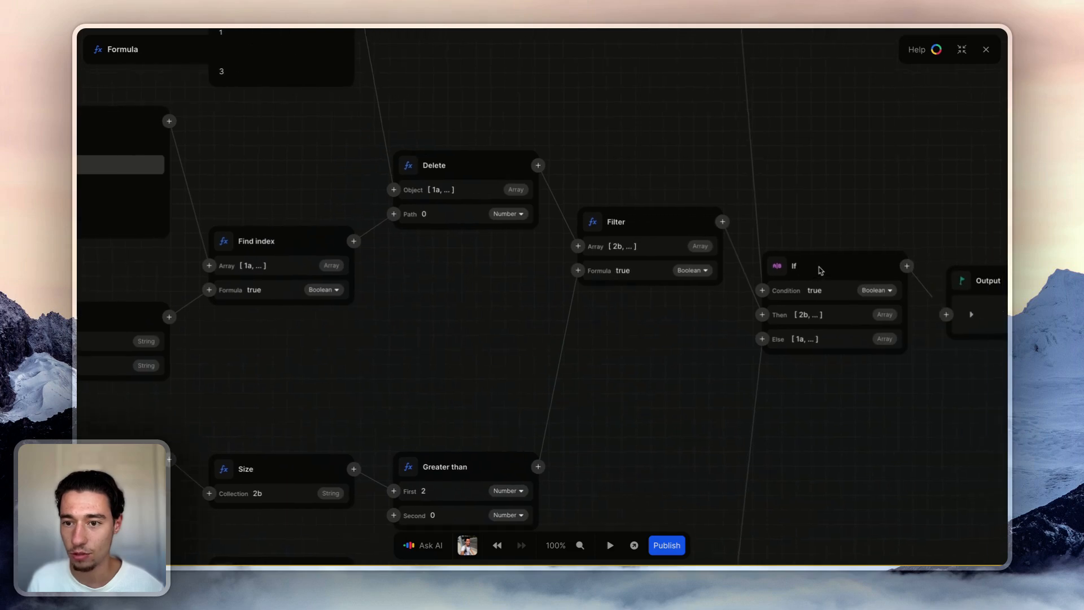
scroll(820, 270, right, 2)
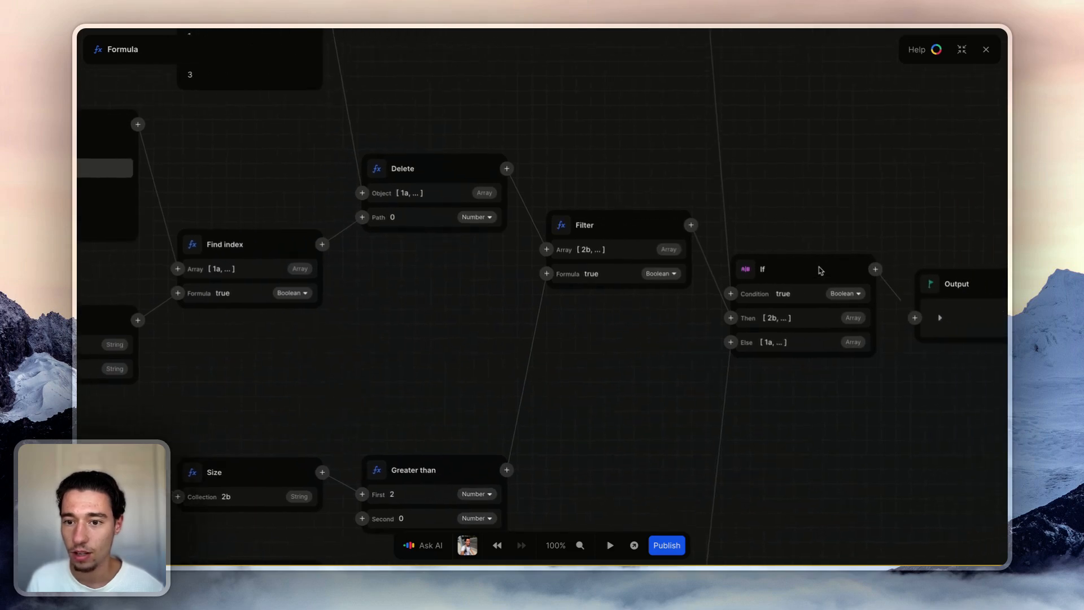
Close the formula and workflow, run the preview, and unlike all the liked items in the list.
click(985, 49)
click(693, 402)
click(610, 545)
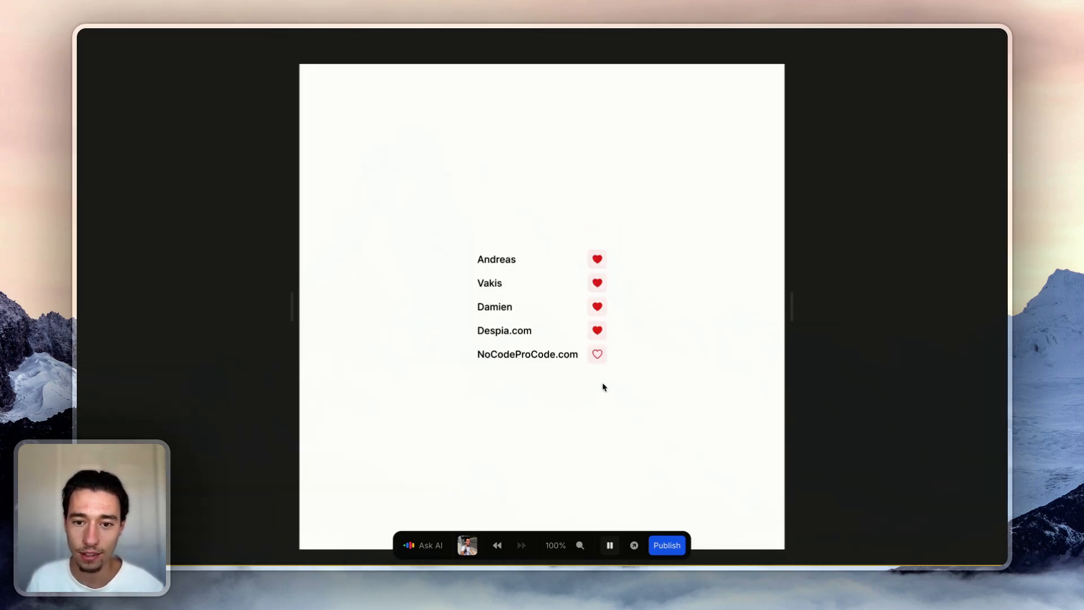
click(602, 307)
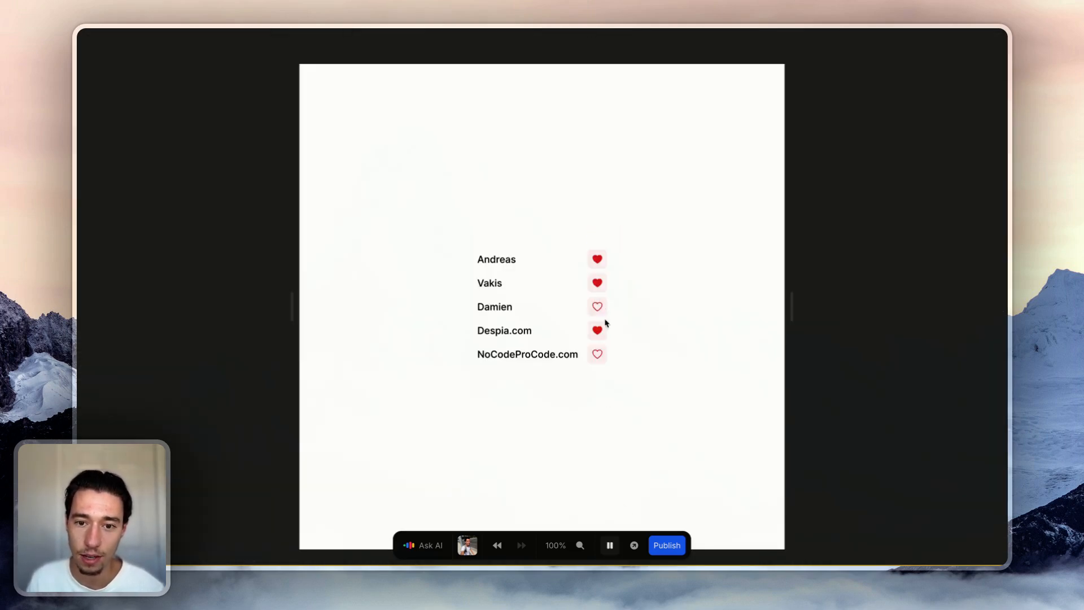
click(602, 288)
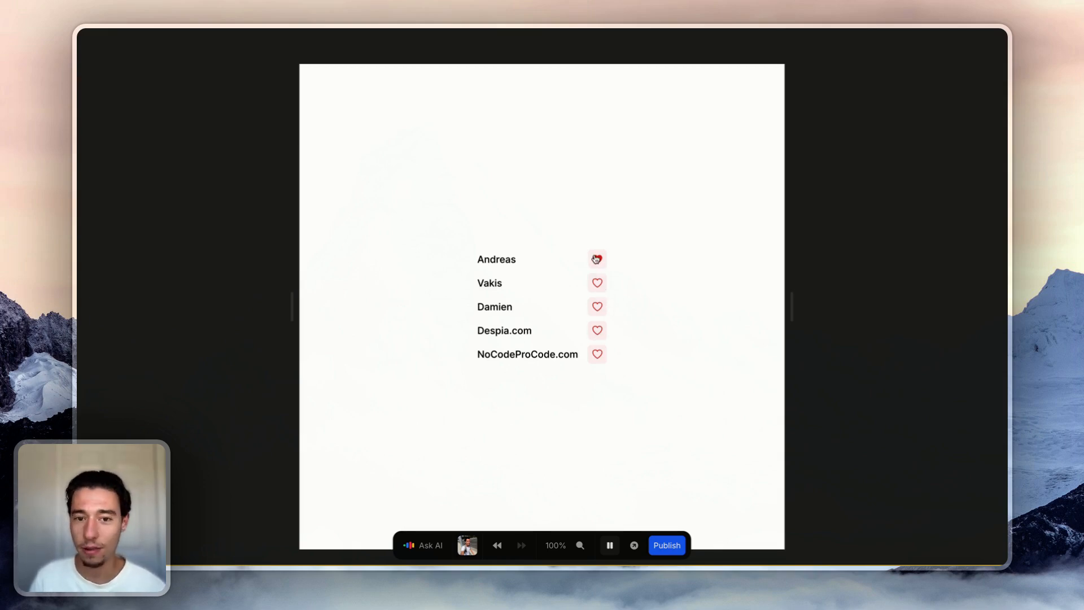
Open the site's live page from the editor and expand it to the full window.
click(634, 545)
click(938, 89)
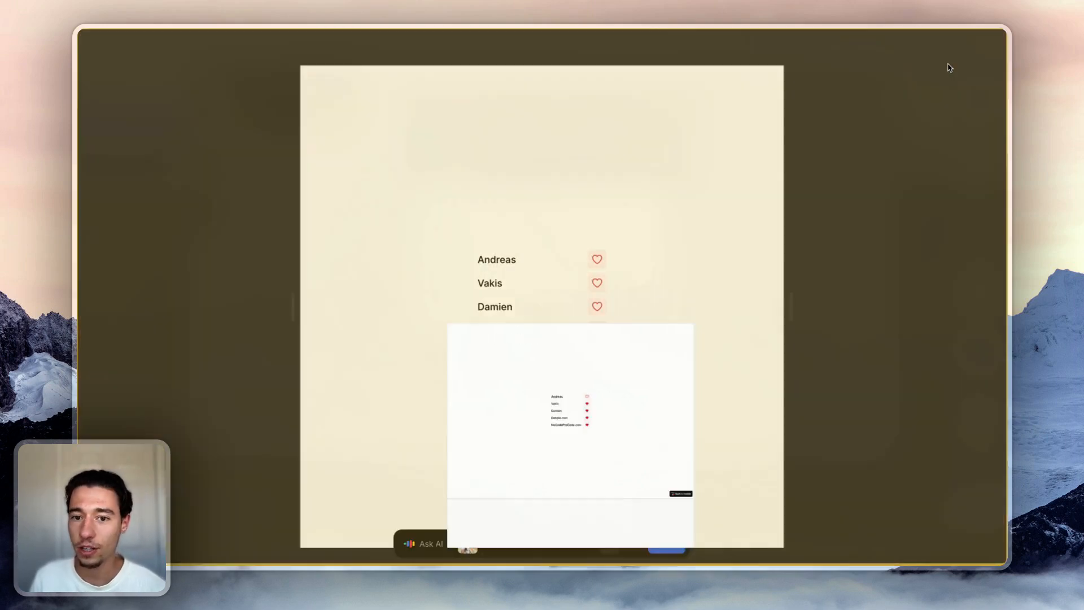
click(634, 545)
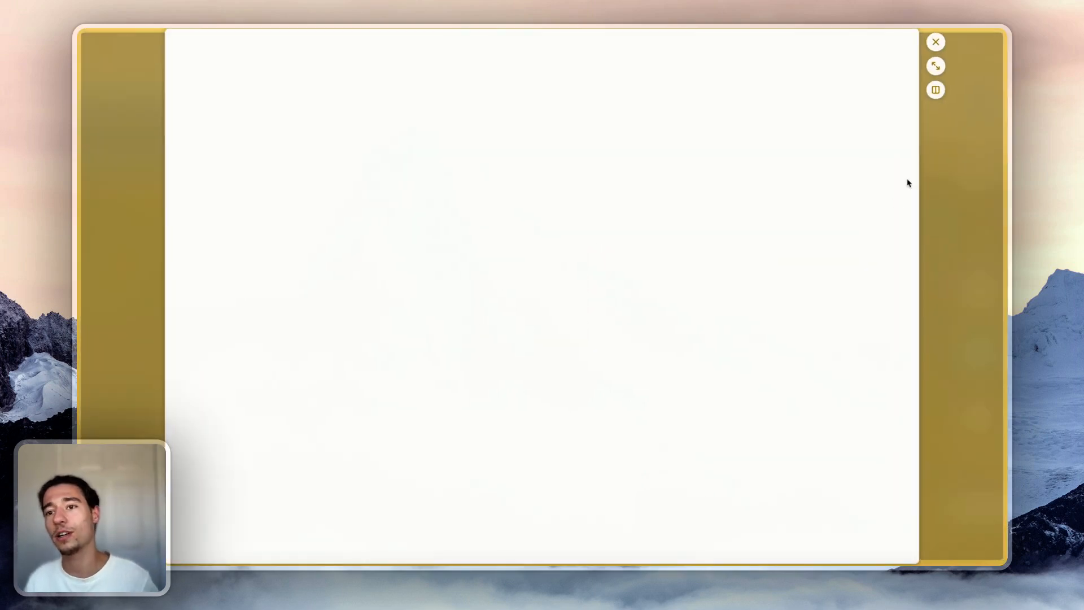
click(935, 68)
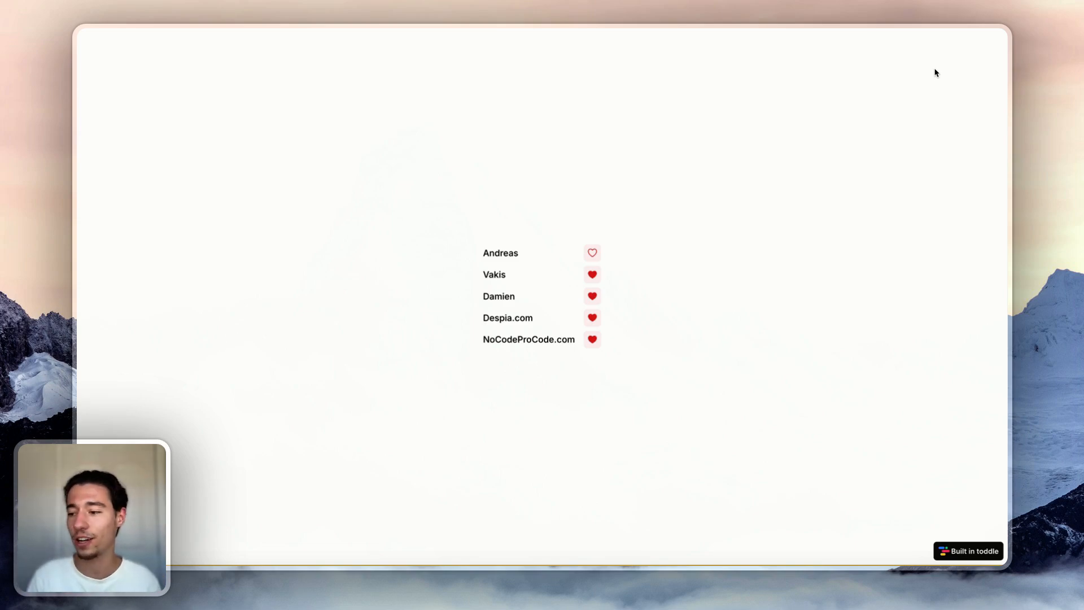
Test the live page by unliking every liked item in the list.
click(592, 296)
click(592, 274)
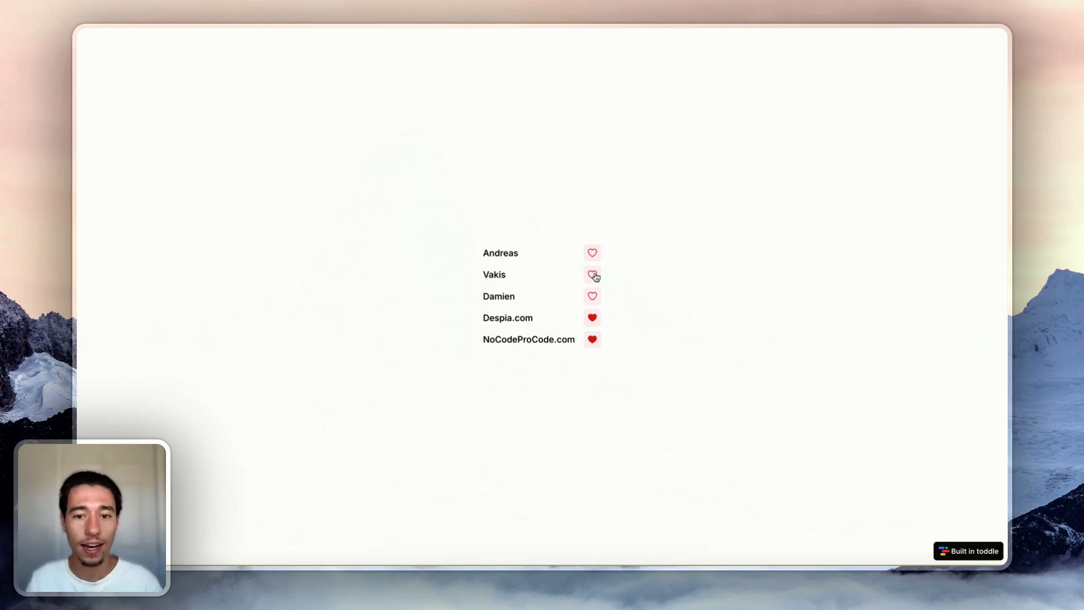
click(596, 348)
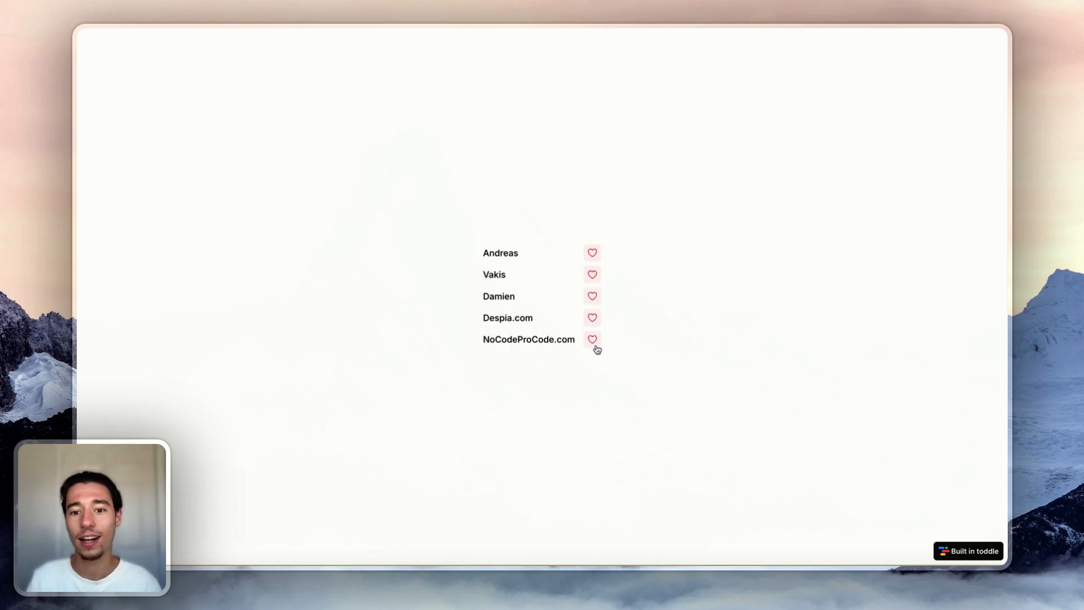
Like all five items on the live page, from the last one up to the first.
click(593, 339)
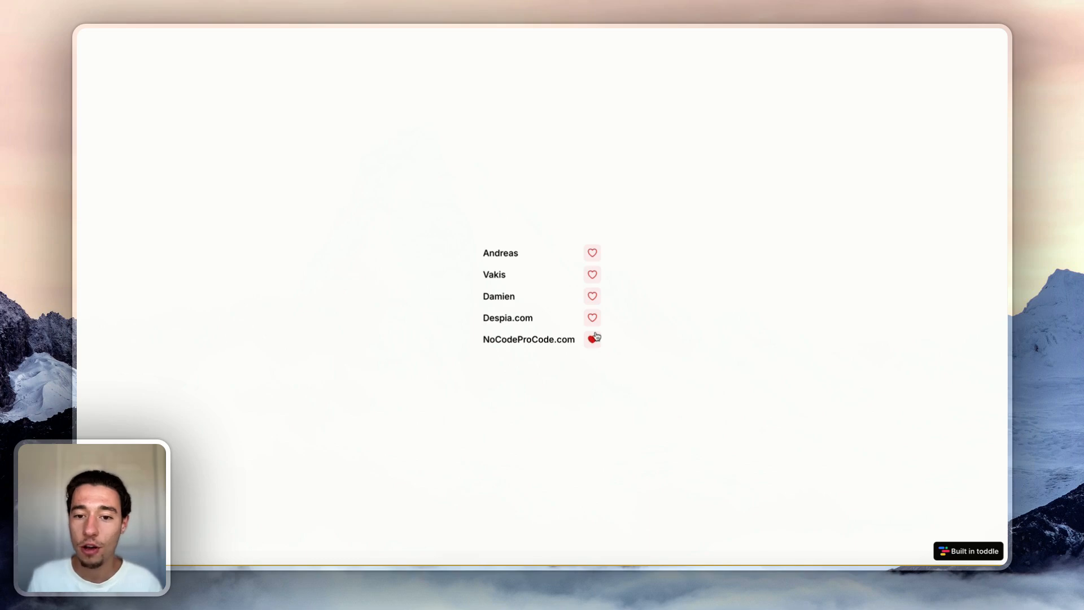
click(593, 318)
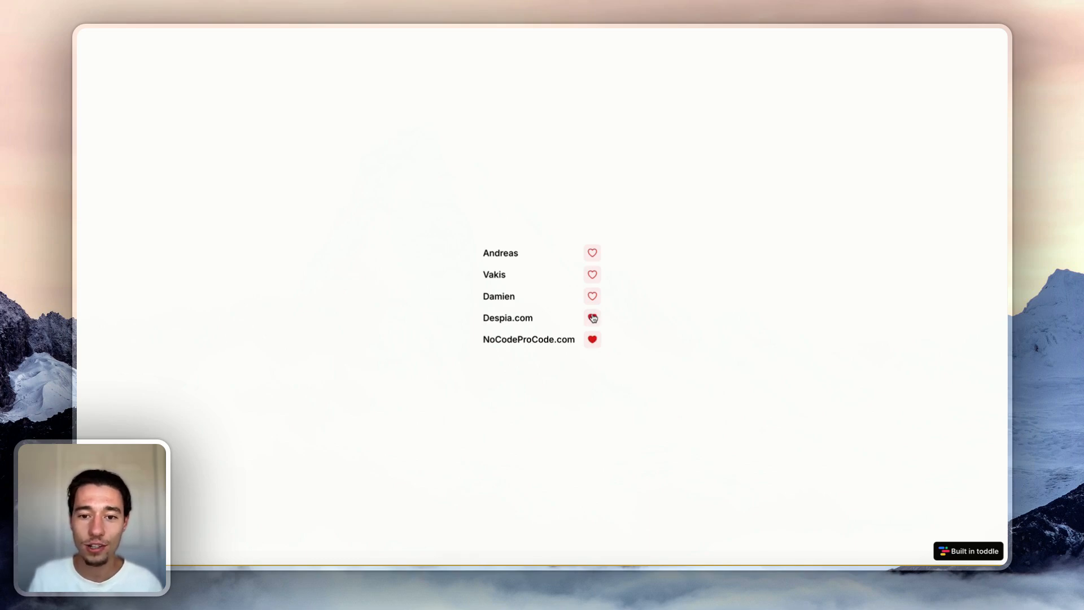
click(592, 295)
click(592, 274)
click(591, 255)
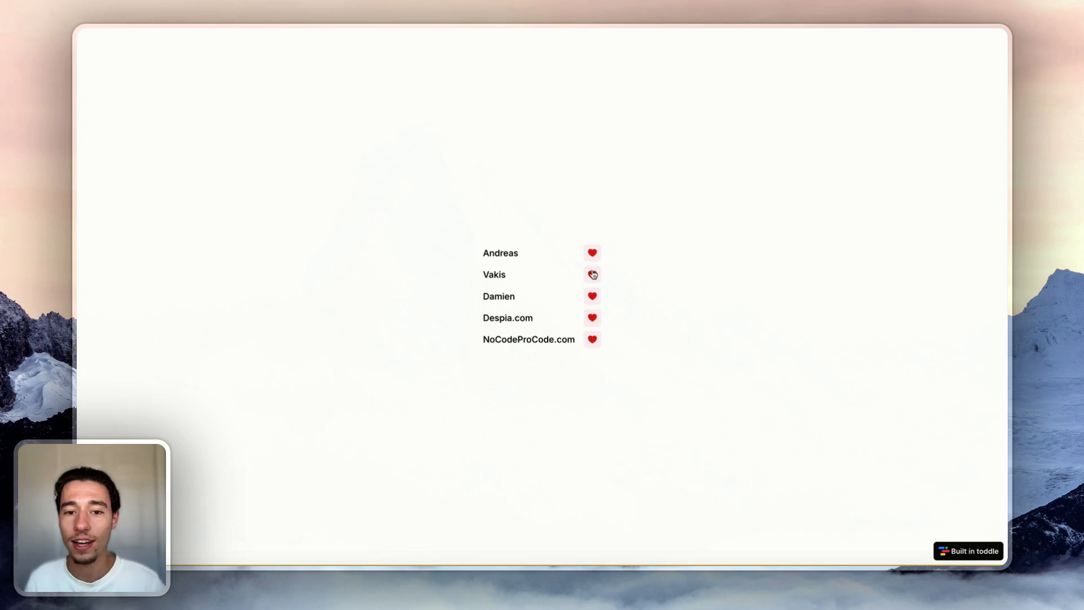
Unlike all five items in mixed order and reload the live page from its address.
click(593, 317)
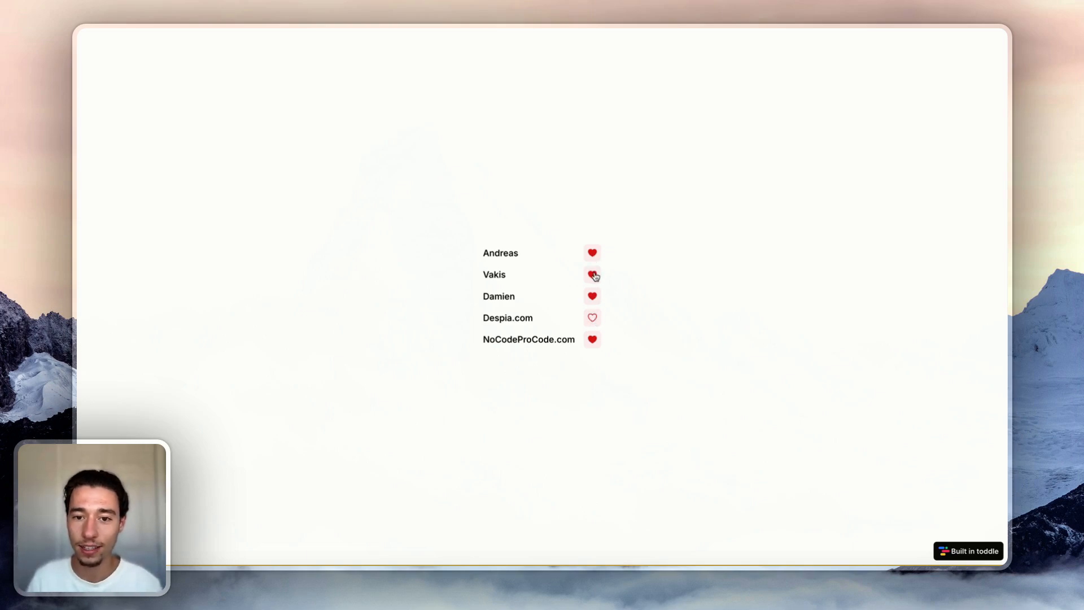
click(593, 300)
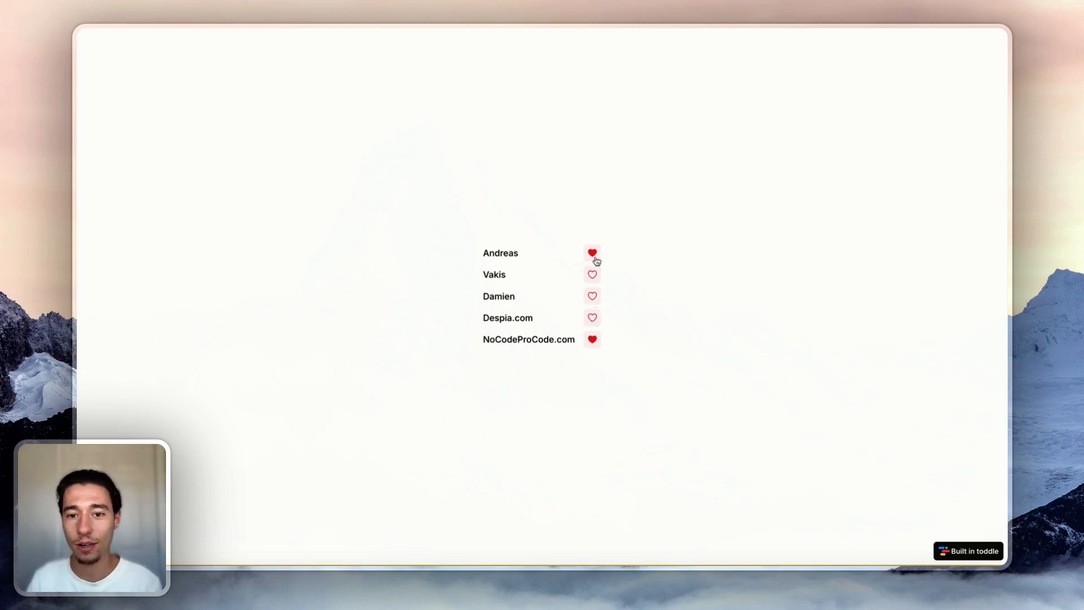
click(593, 255)
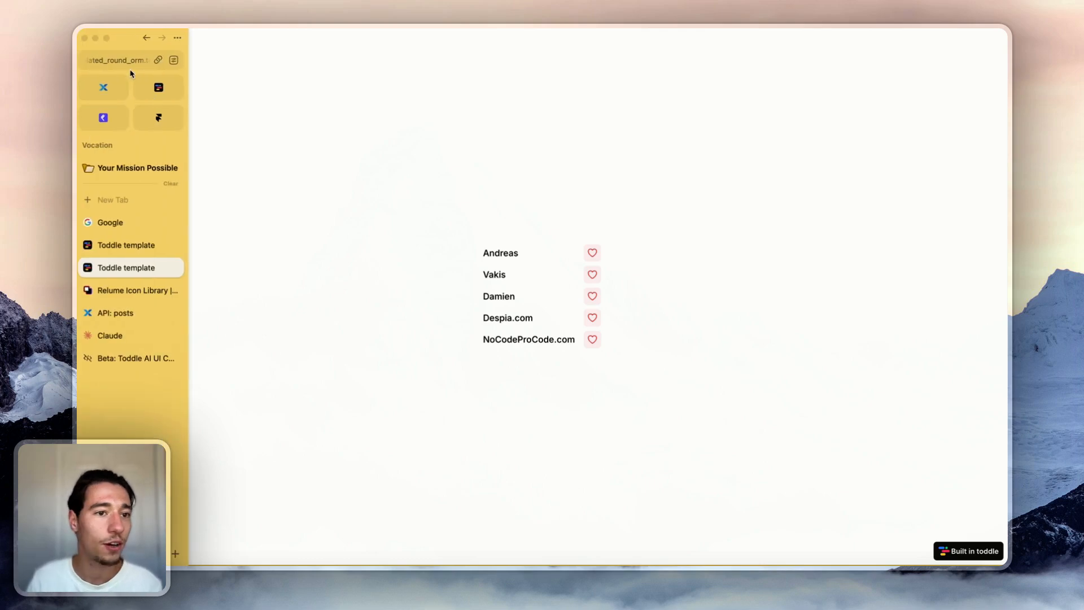
click(129, 63)
key(Right)
key(BackSpace)
key(Return)
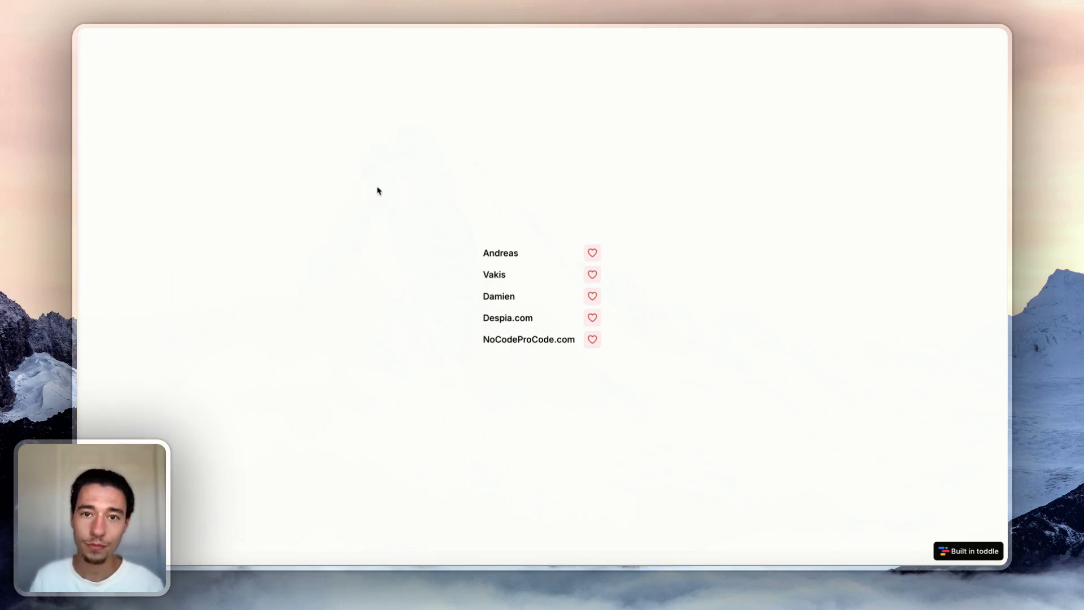
Like only the third item and reload the live page to check that the like is stored.
click(592, 295)
mouse_move(126, 41)
click(121, 62)
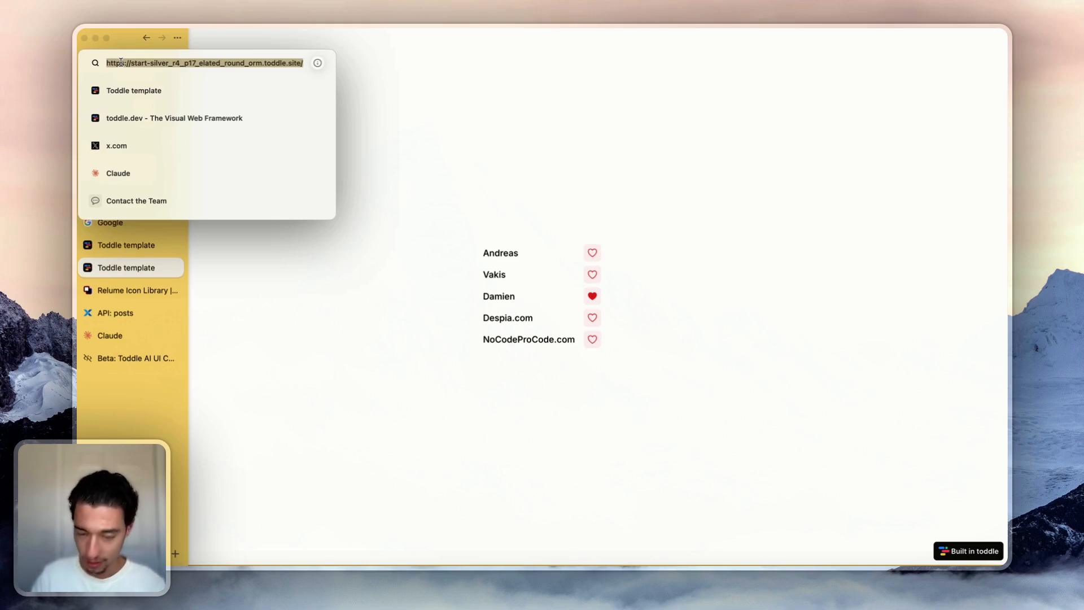
key(Right)
key(BackSpace)
key(Return)
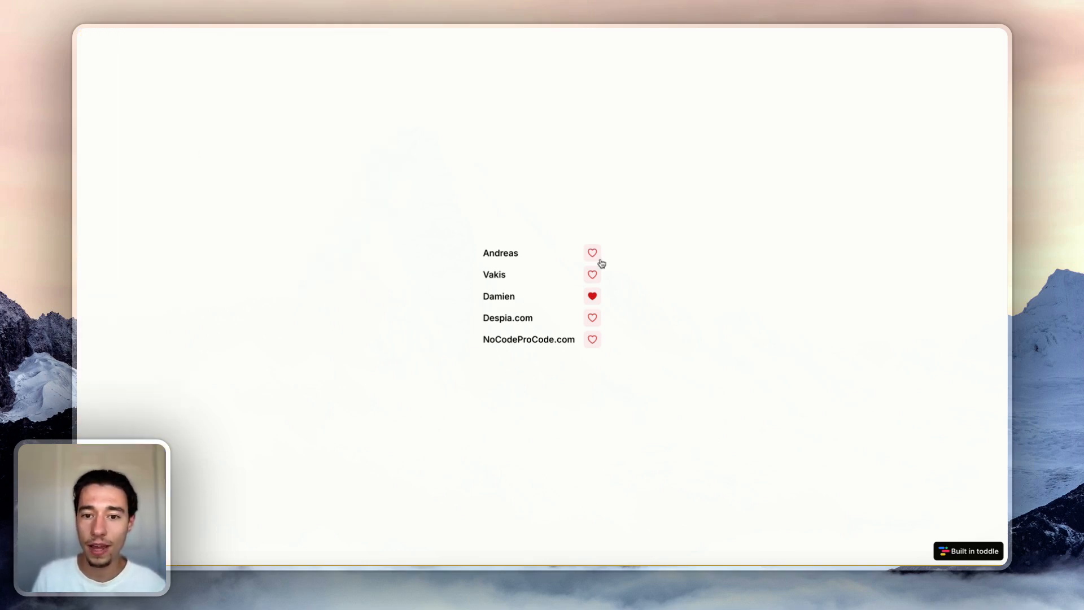
Unlike the third item on the live page and open the page address for editing.
click(592, 296)
click(117, 64)
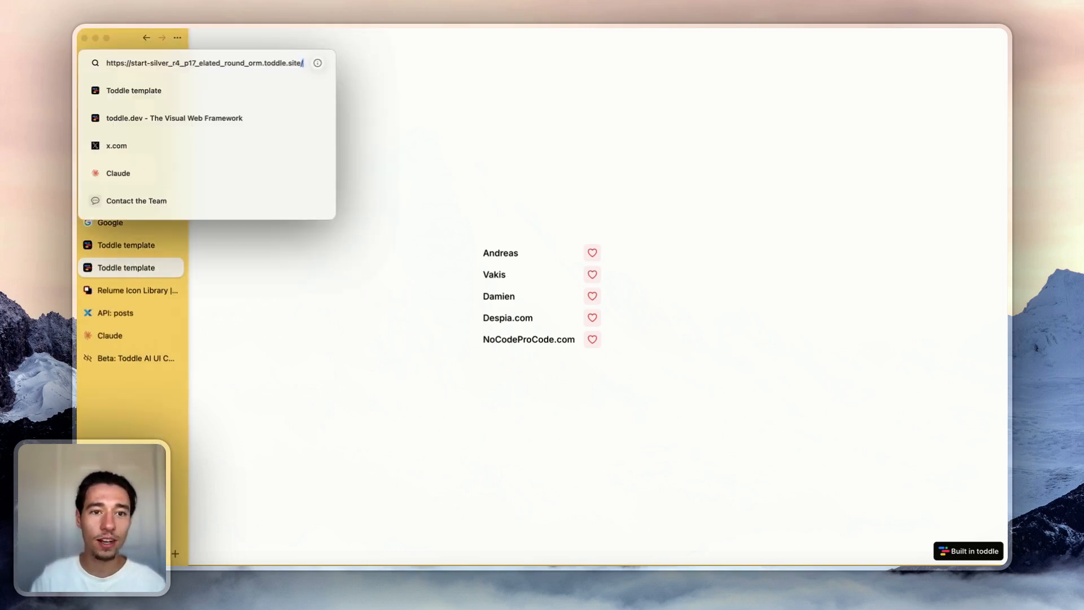
key(Escape)
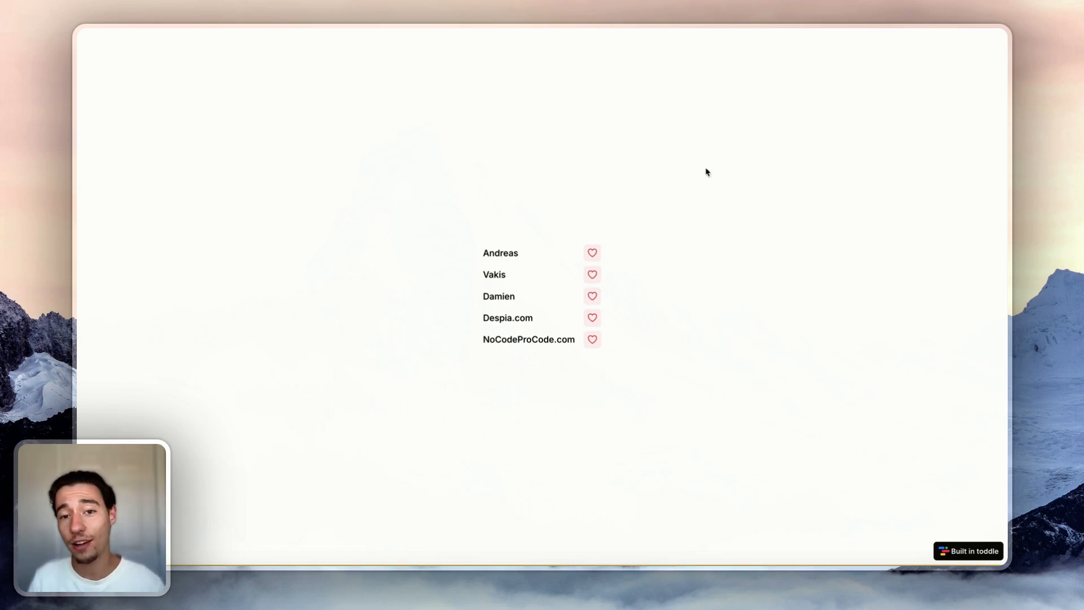
Return to the toddle editor, leave the preview, and wrap the list's div in a new Div.
click(160, 89)
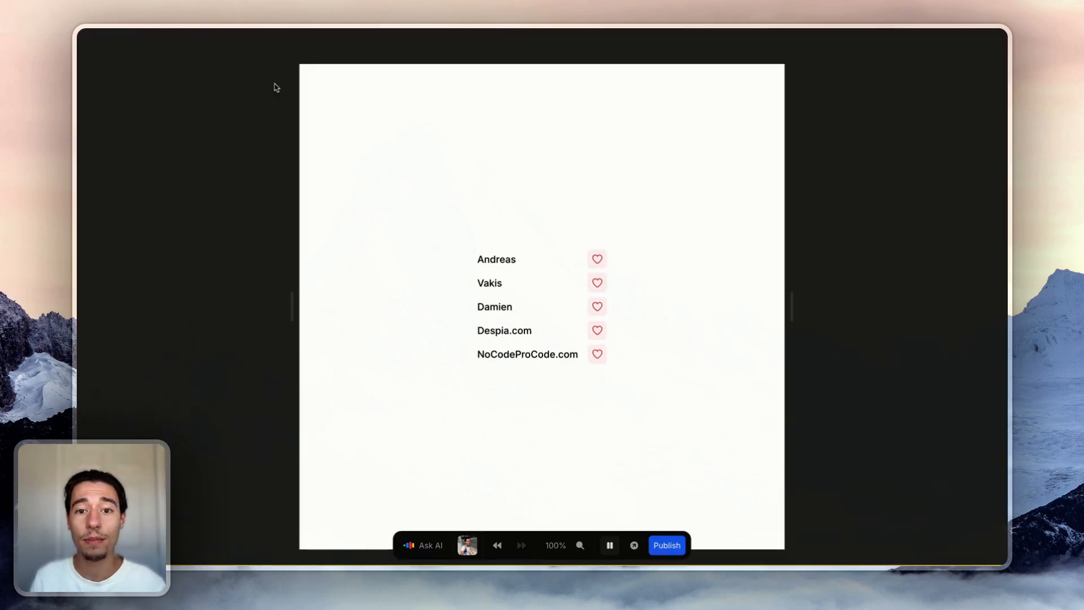
click(610, 546)
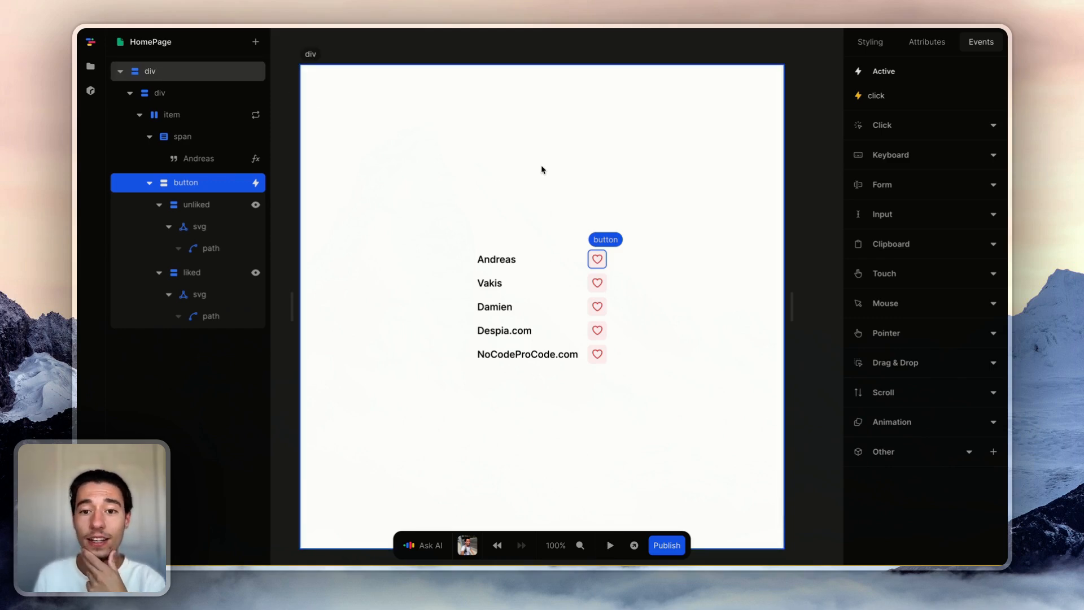
click(557, 261)
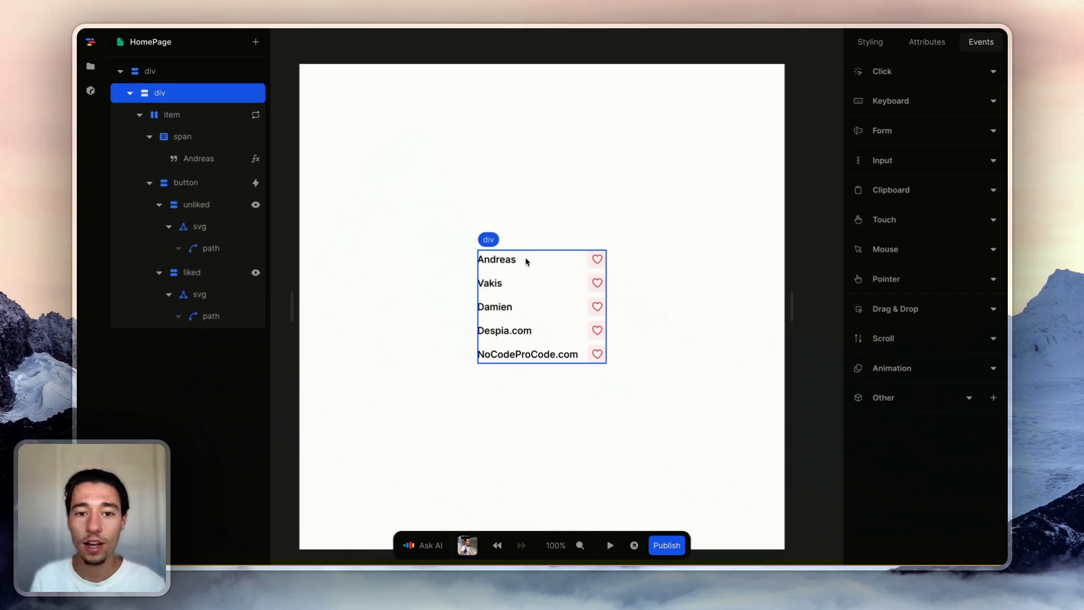
right_click(181, 98)
click(222, 137)
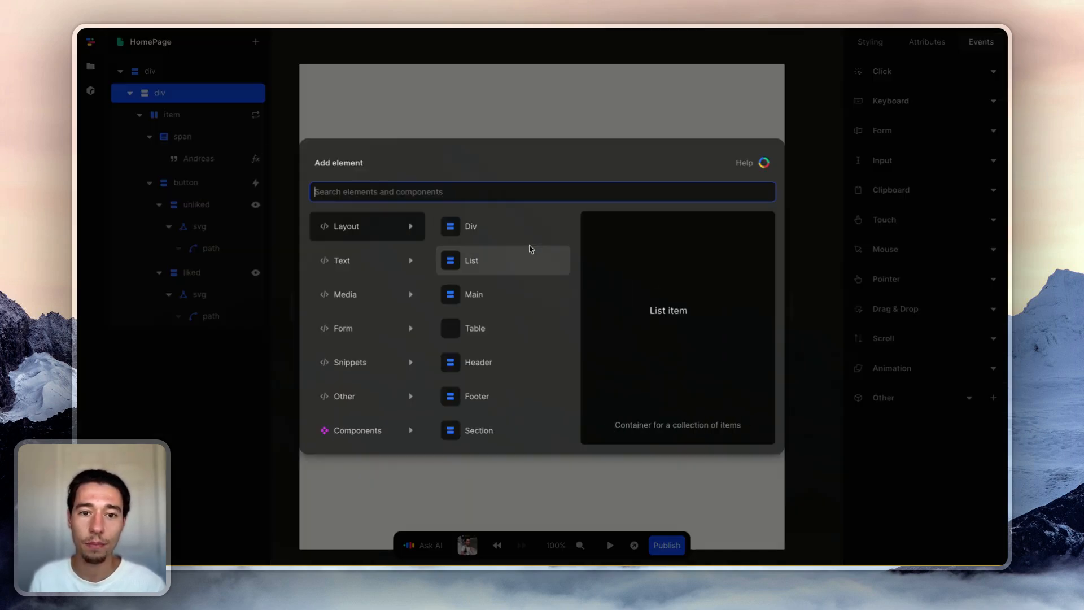
click(530, 248)
click(137, 115)
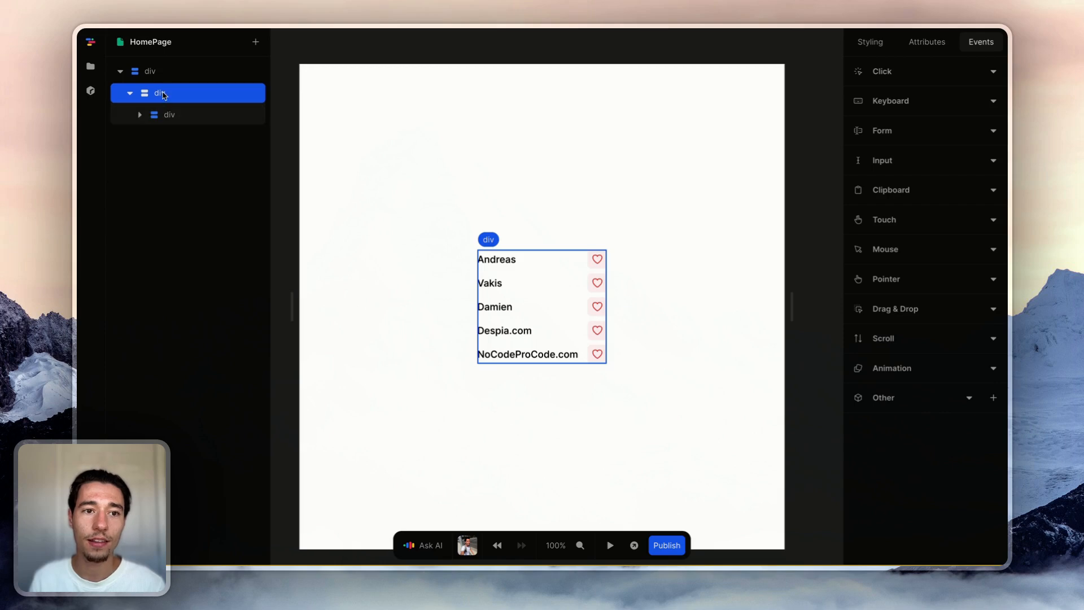
Add a Button element inside the new wrapper div and place it above the list.
click(255, 42)
text(bu)
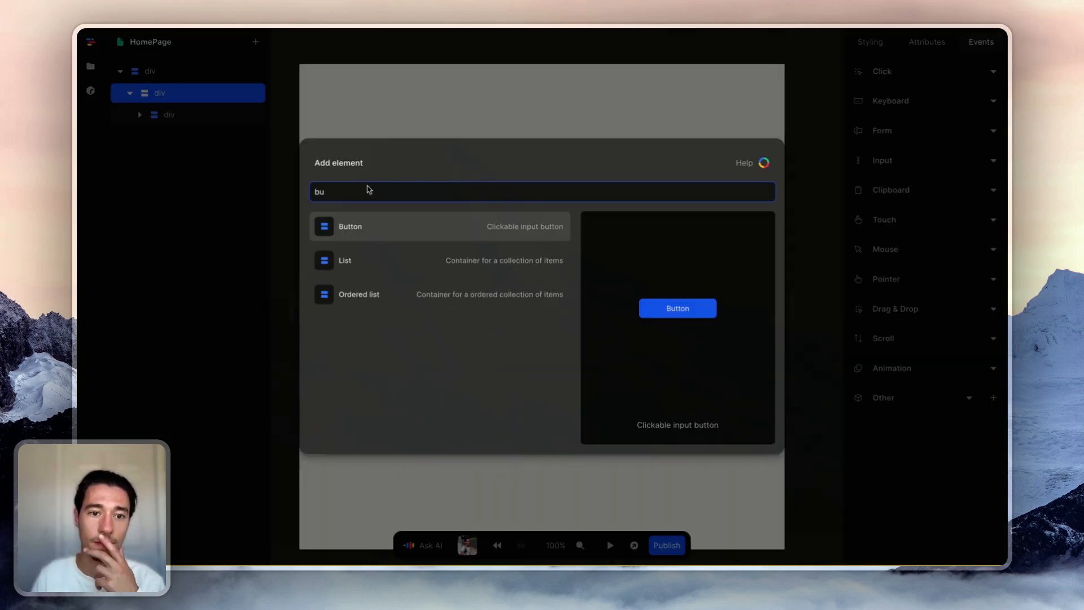
click(361, 225)
drag(177, 138, 163, 93)
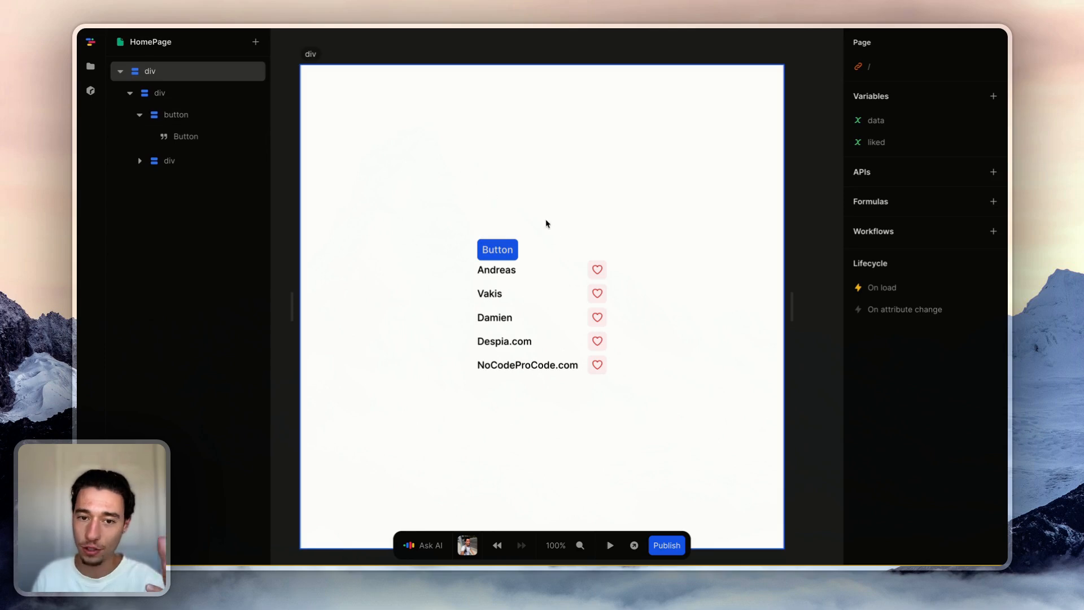
Add a page variable named fileterByLiked.
click(993, 96)
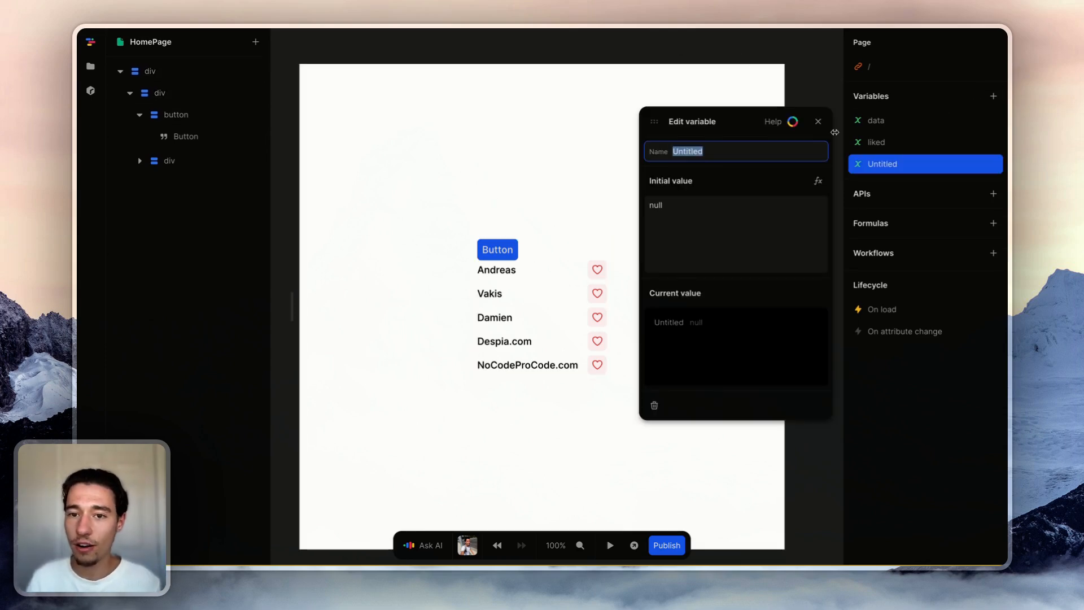
key(BackSpace)
text(fileter)
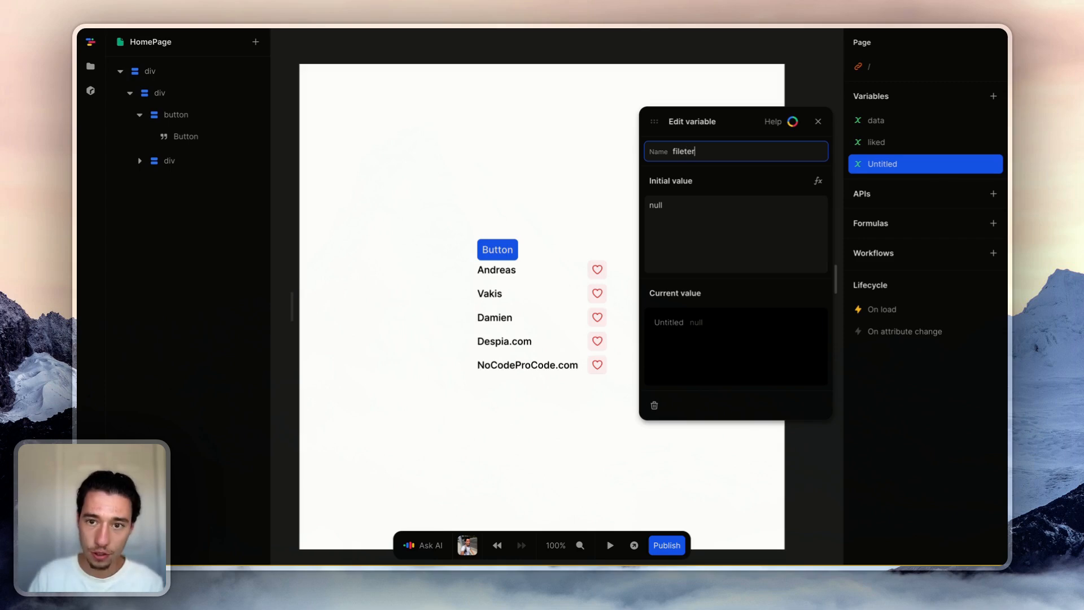
text(ByLike)
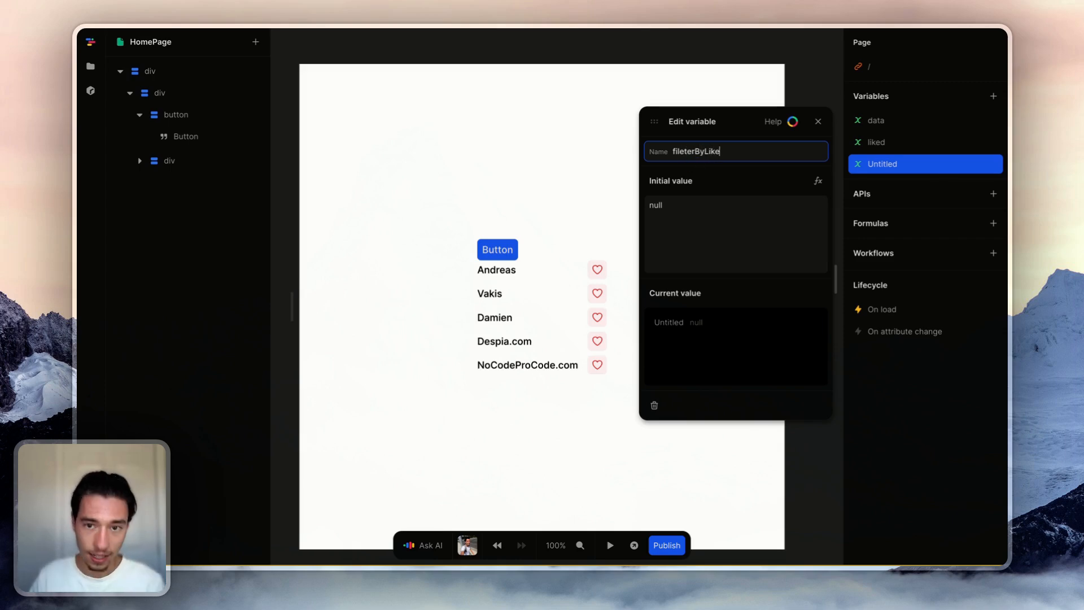
text(d)
key(Return)
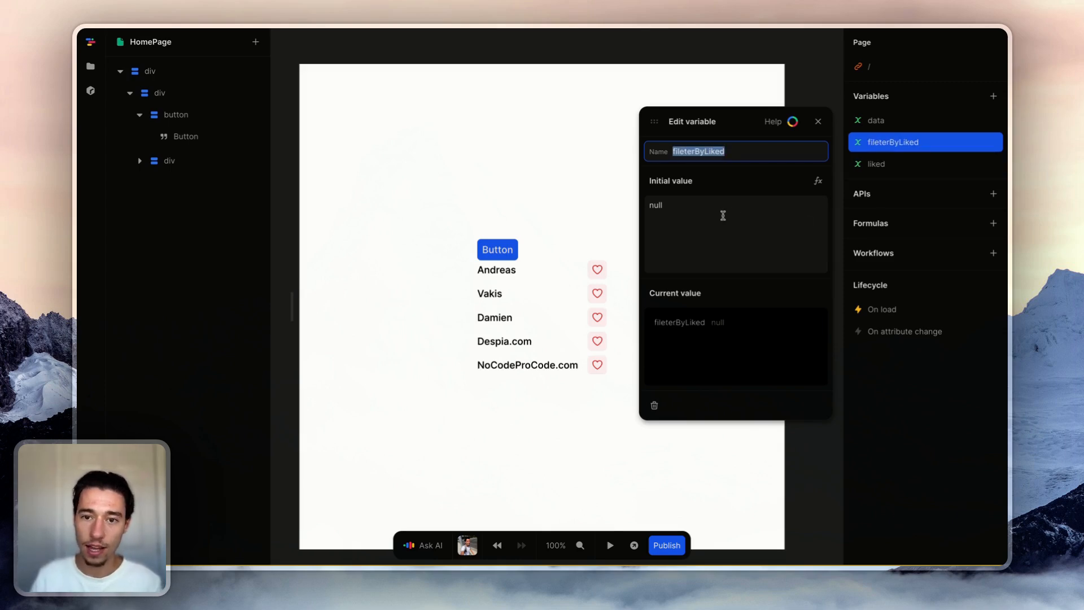
Set the new variable's initial value to false and correct its name to filterByLiked.
click(722, 215)
key(BackSpace)
key(BackSpace)
key(BackSpace)
key(BackSpace)
text(false)
click(735, 183)
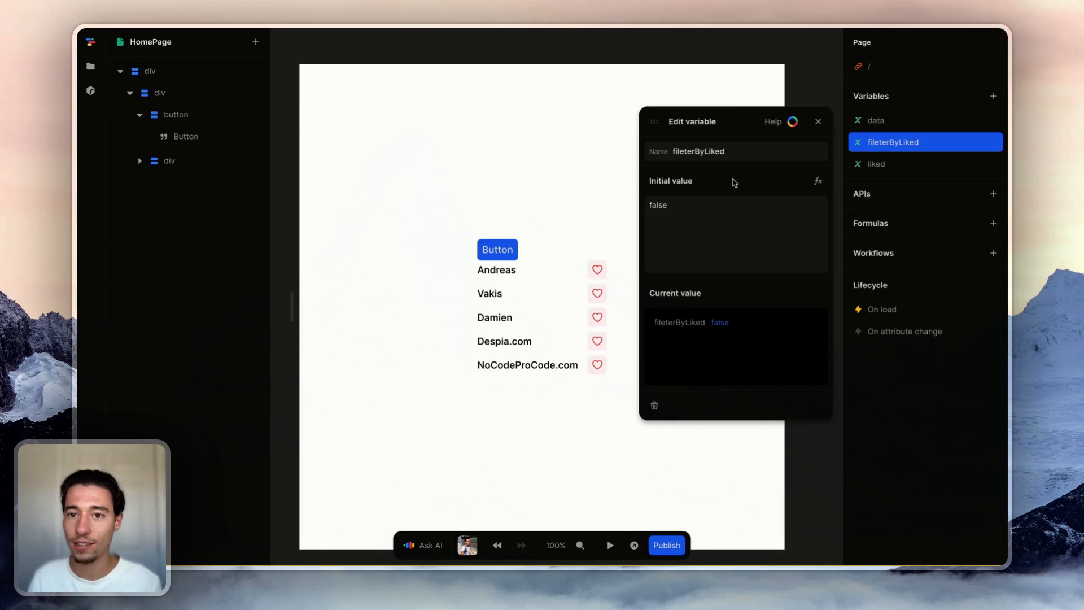
click(685, 156)
key(BackSpace)
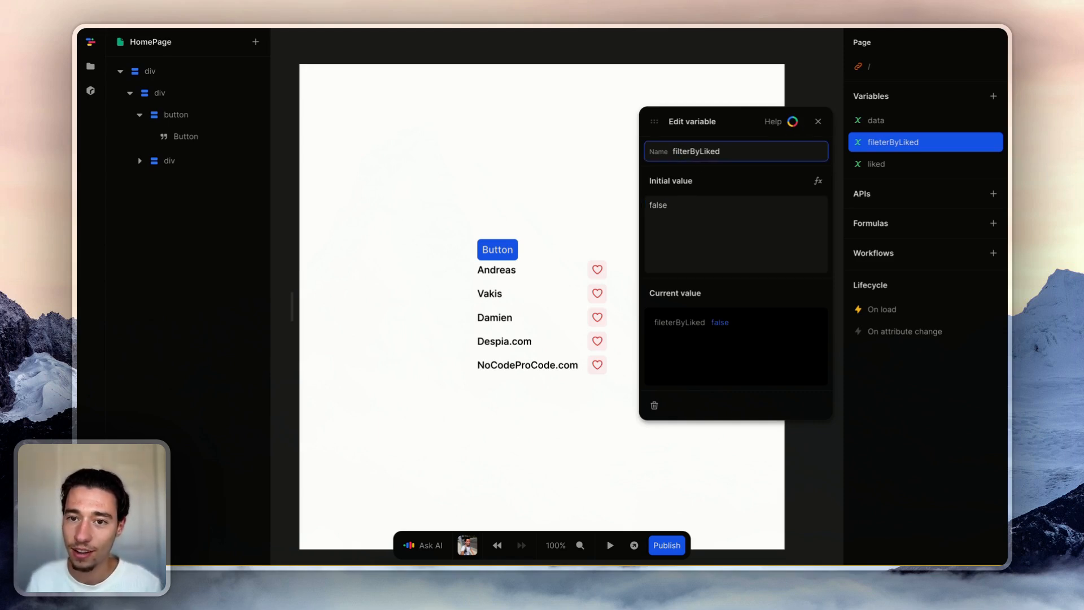
click(817, 120)
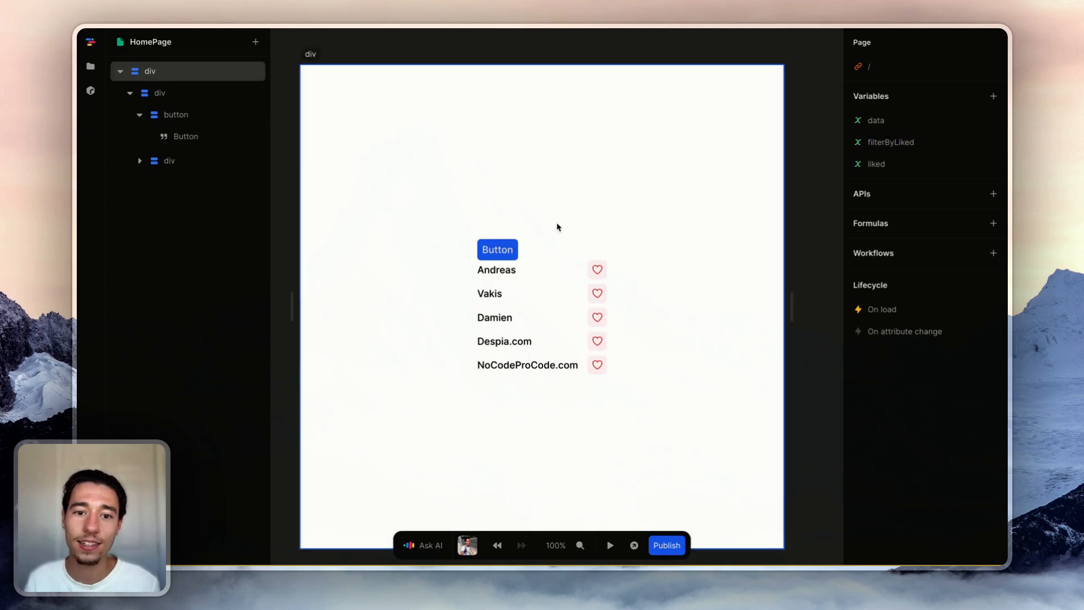
Add a click event to the button above the list that sets the filterByLiked variable.
click(510, 251)
click(926, 42)
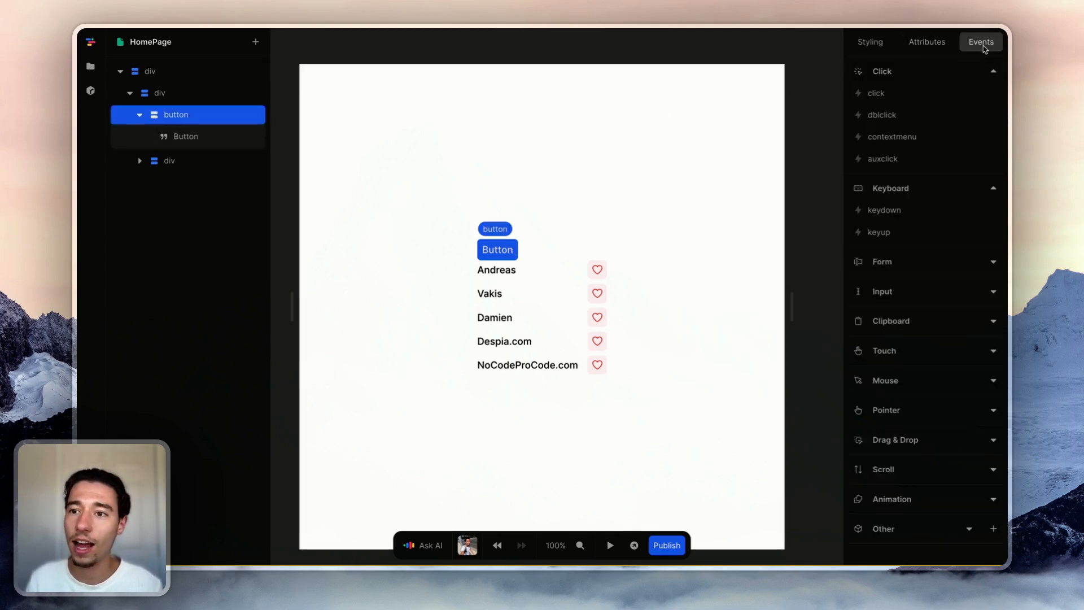
click(876, 94)
click(729, 155)
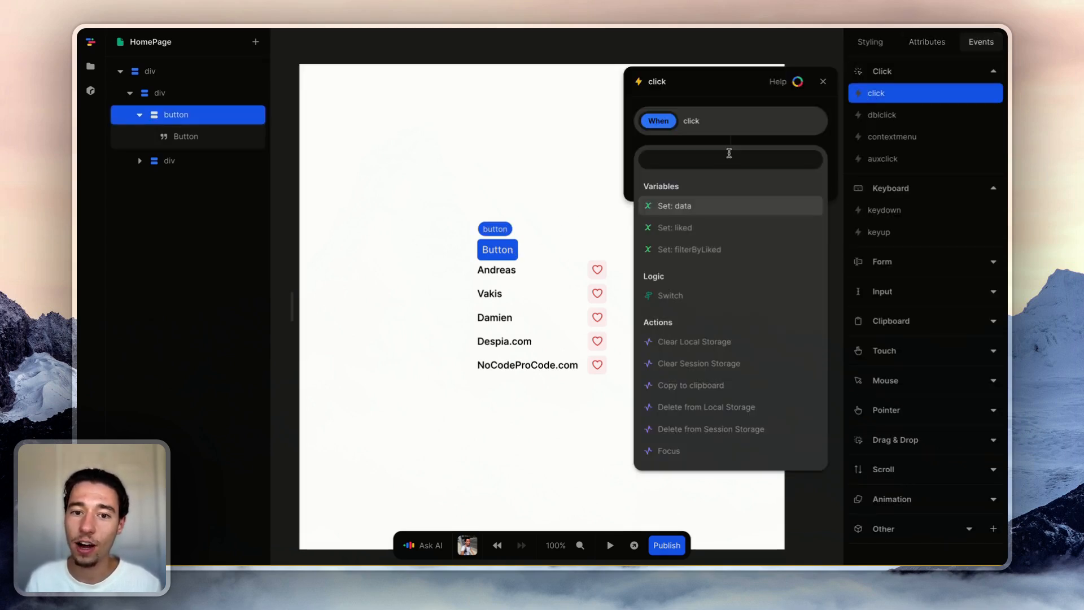
click(689, 249)
Build the click action's value formula by feeding filterByLiked through a Not formula, so that each click inverts the variable.
click(813, 213)
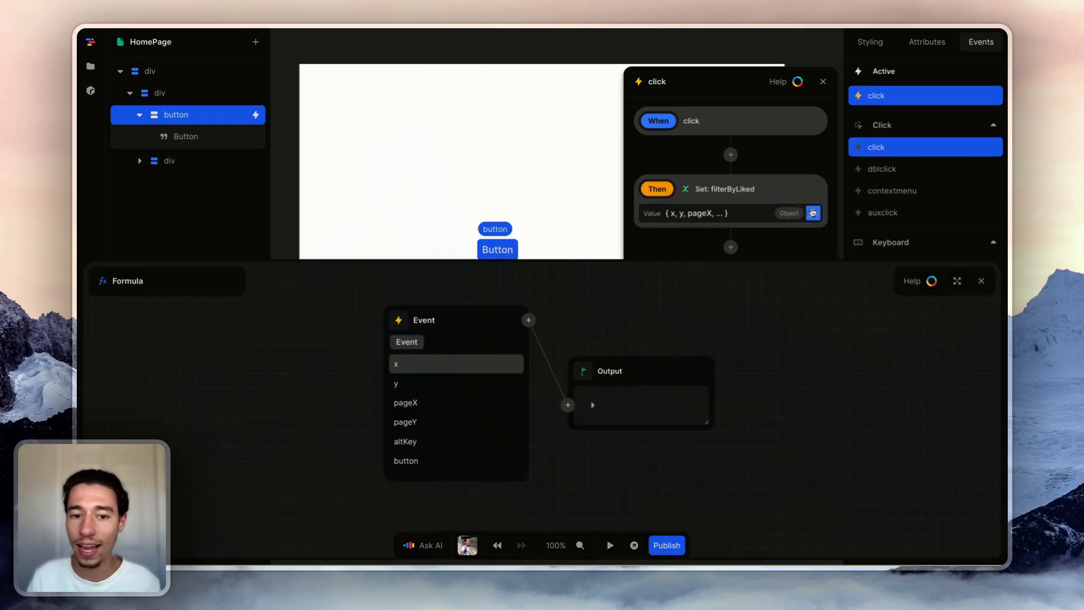
click(399, 318)
text(li)
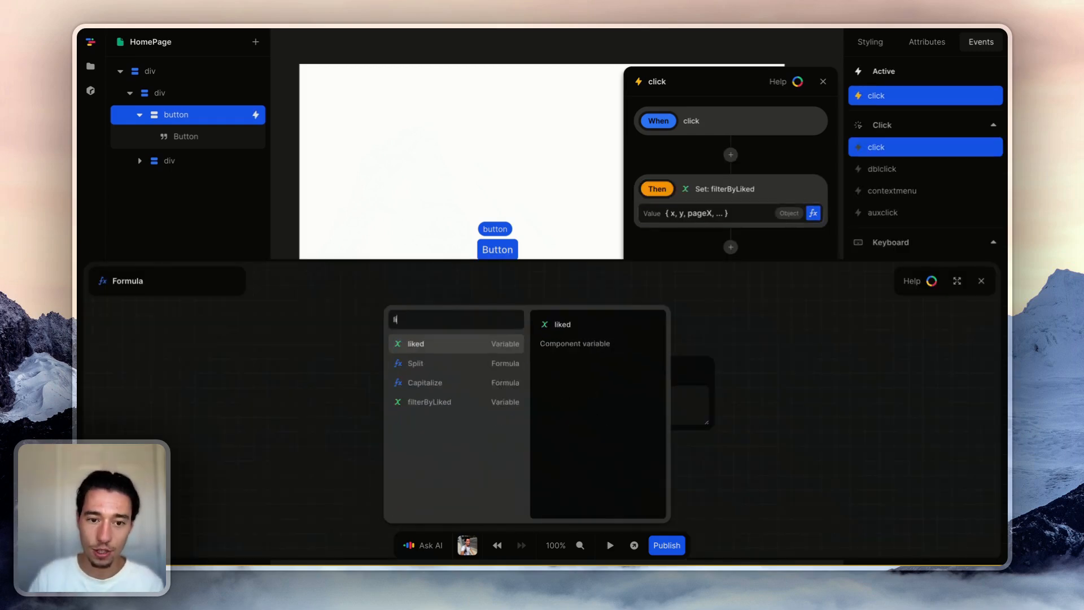
click(421, 404)
click(527, 321)
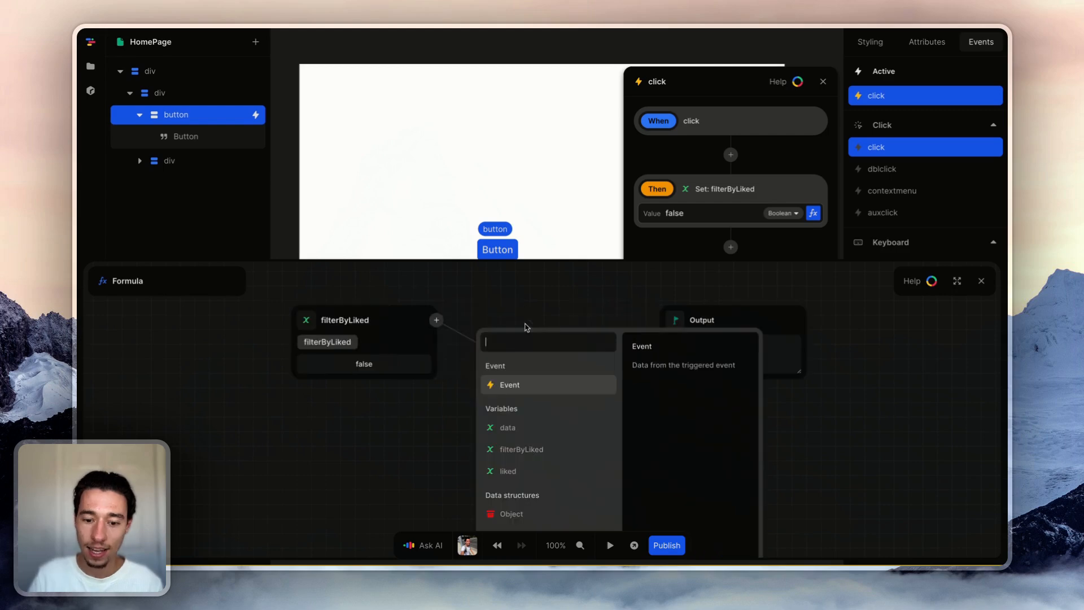
text(not)
click(528, 367)
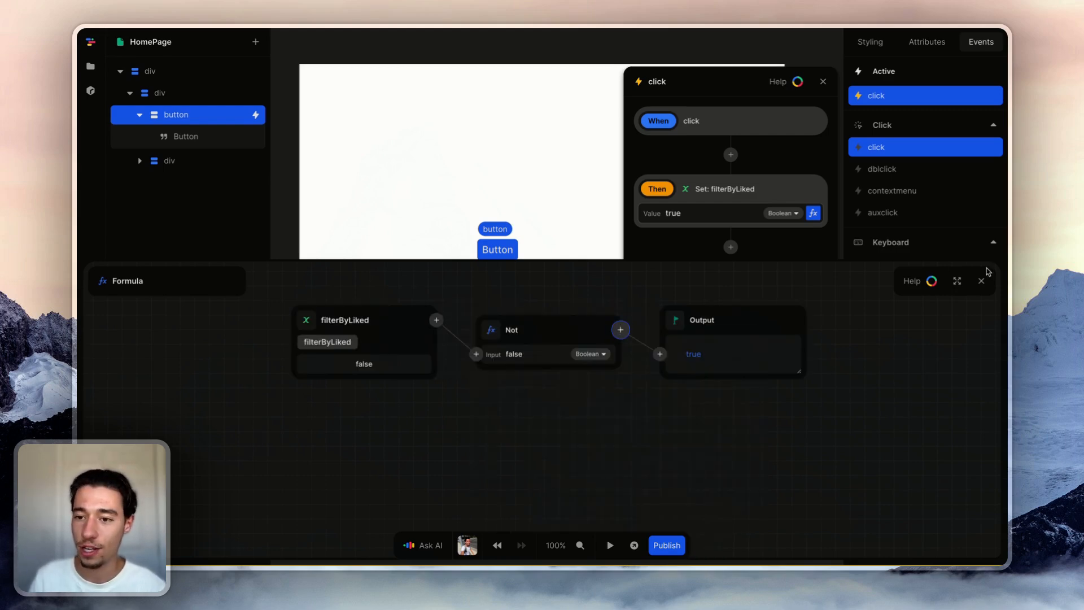
click(981, 280)
click(744, 282)
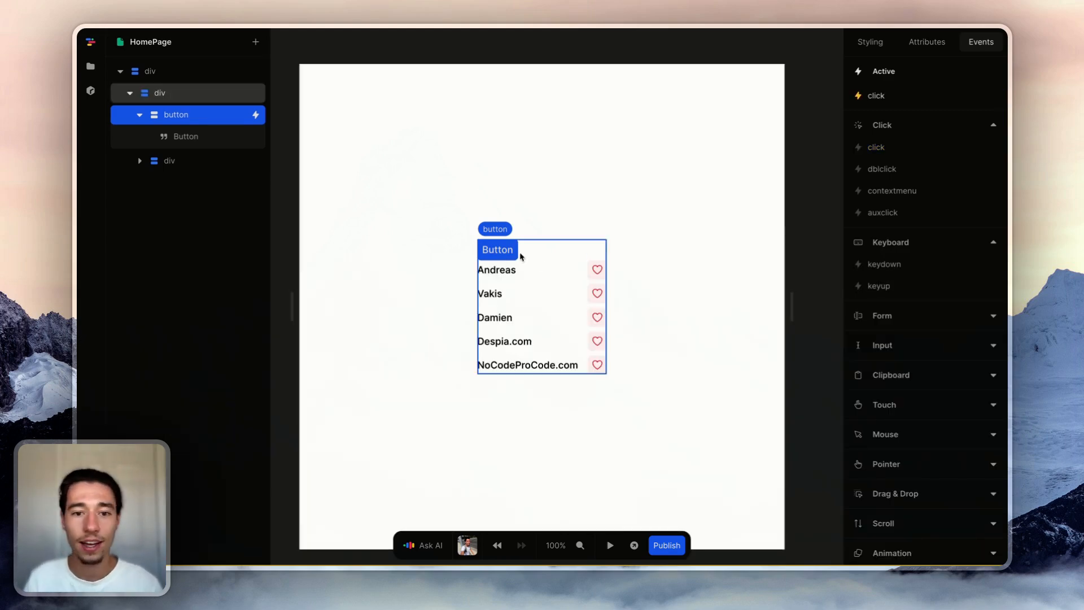
Give the button's text an If formula with filterByLiked as its condition.
click(213, 136)
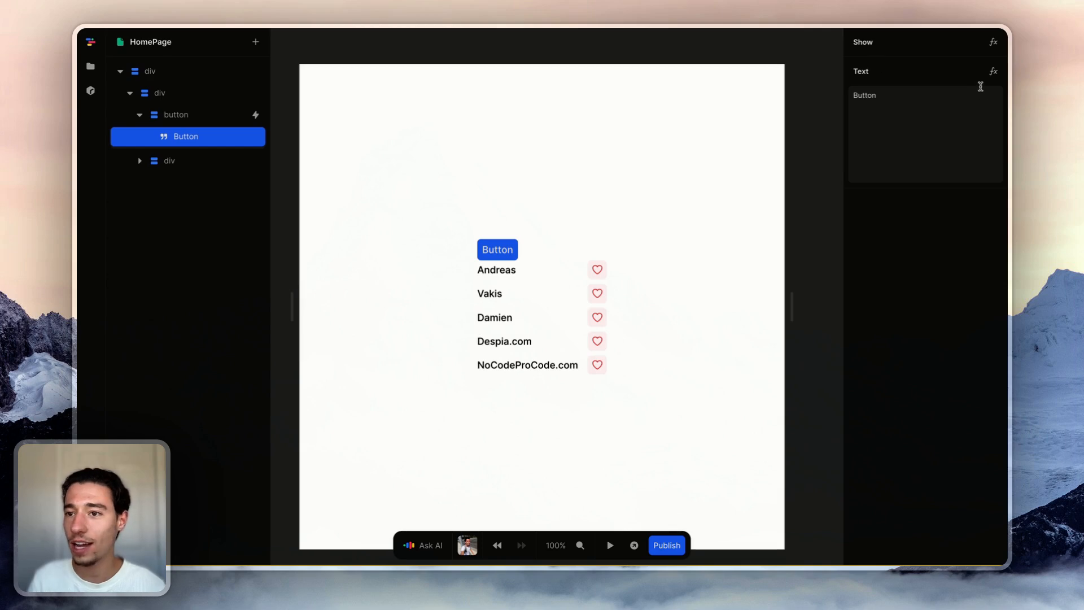
click(993, 71)
click(393, 328)
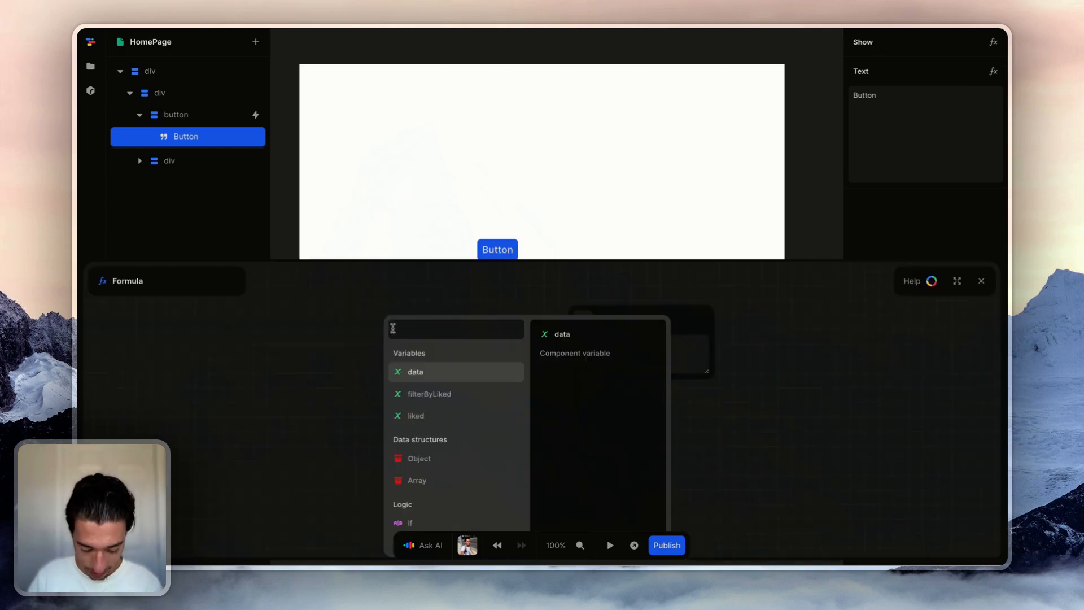
text(if)
click(417, 354)
click(404, 344)
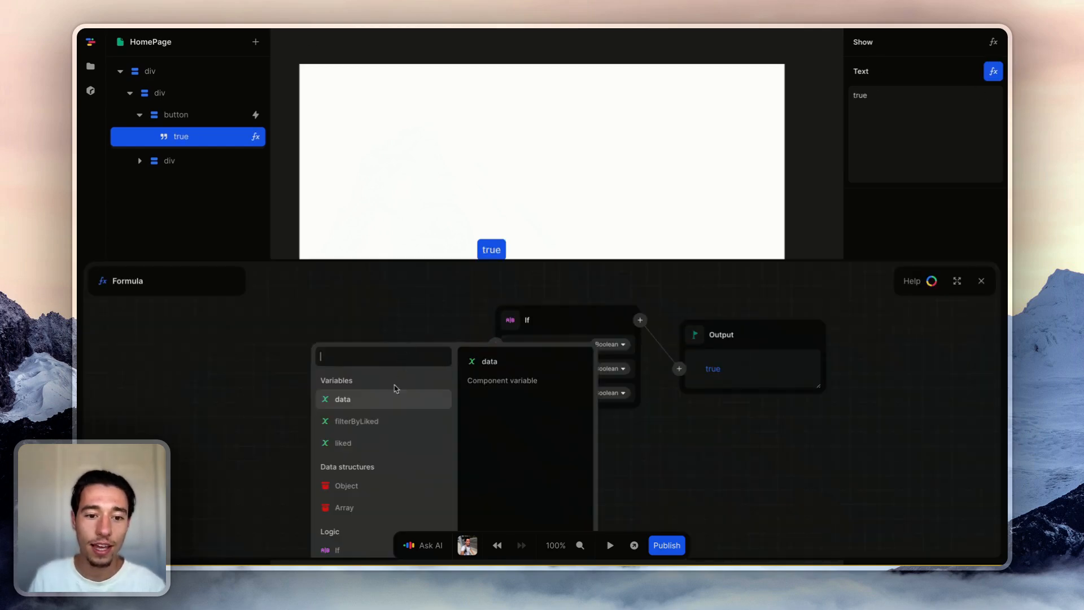
click(352, 427)
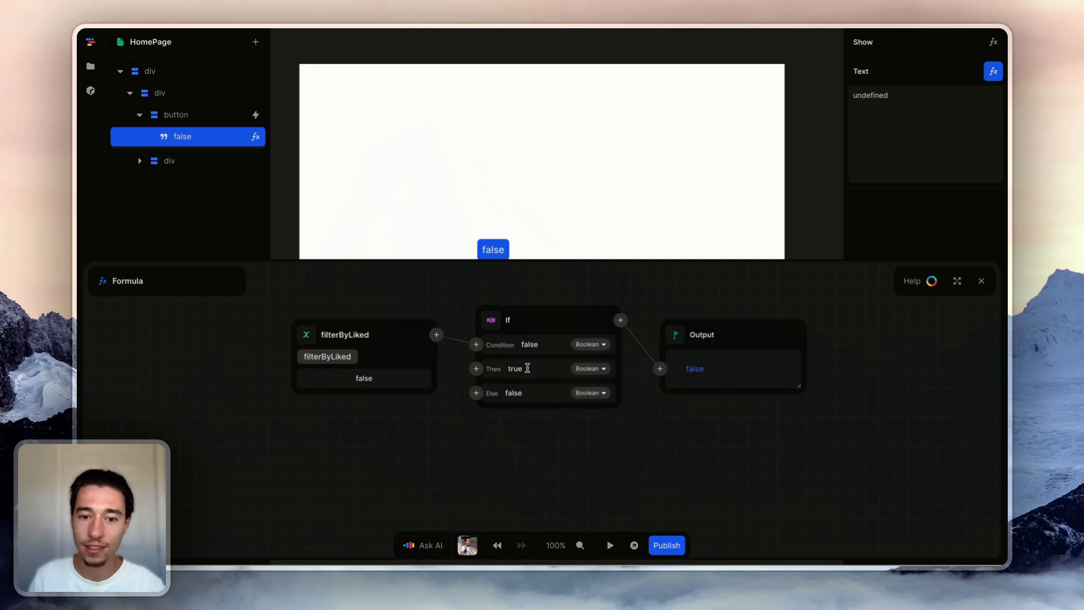
Set the If formula's Then value to Liked Entries.
double_click(527, 368)
key(BackSpace)
text(t)
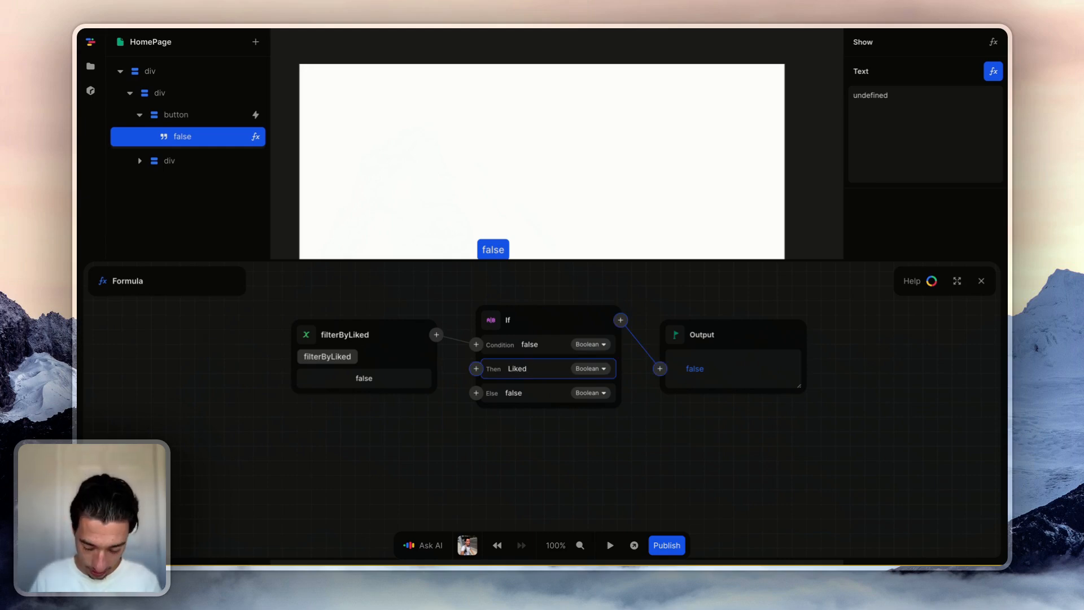
text( Entries)
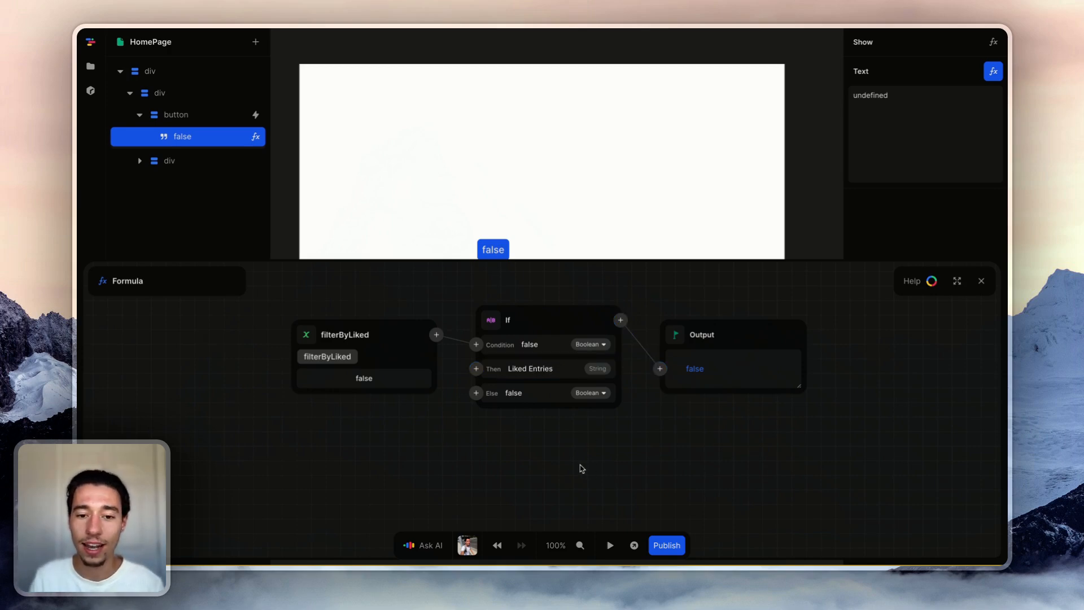
Set the If formula's Else value to All Entries and close the formula editor.
key(Tab)
key(BackSpace)
key(BackSpace)
key(BackSpace)
key(BackSpace)
key(BackSpace)
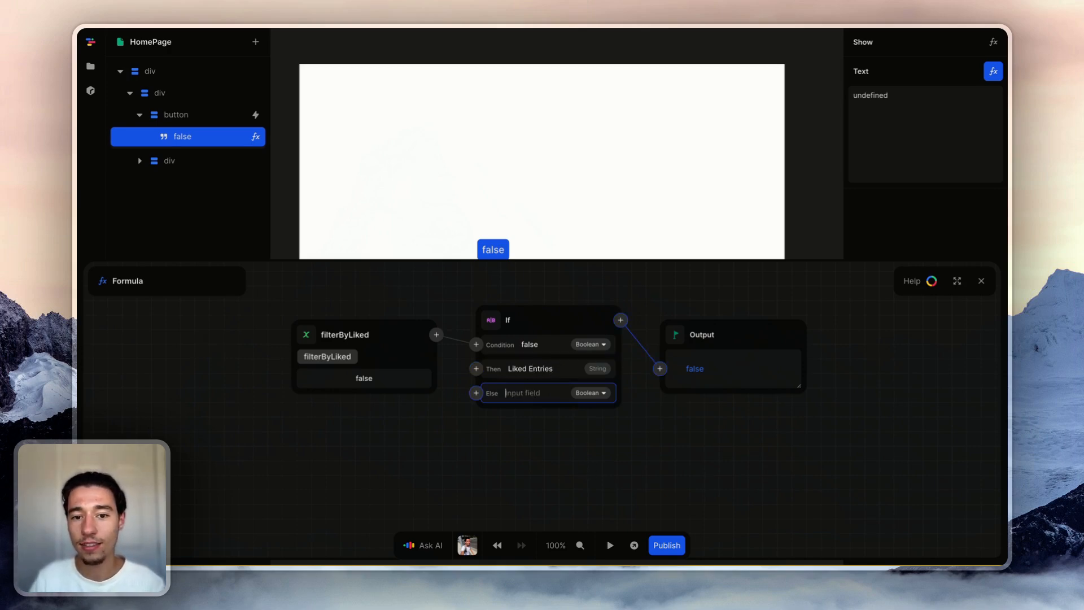
text(A)
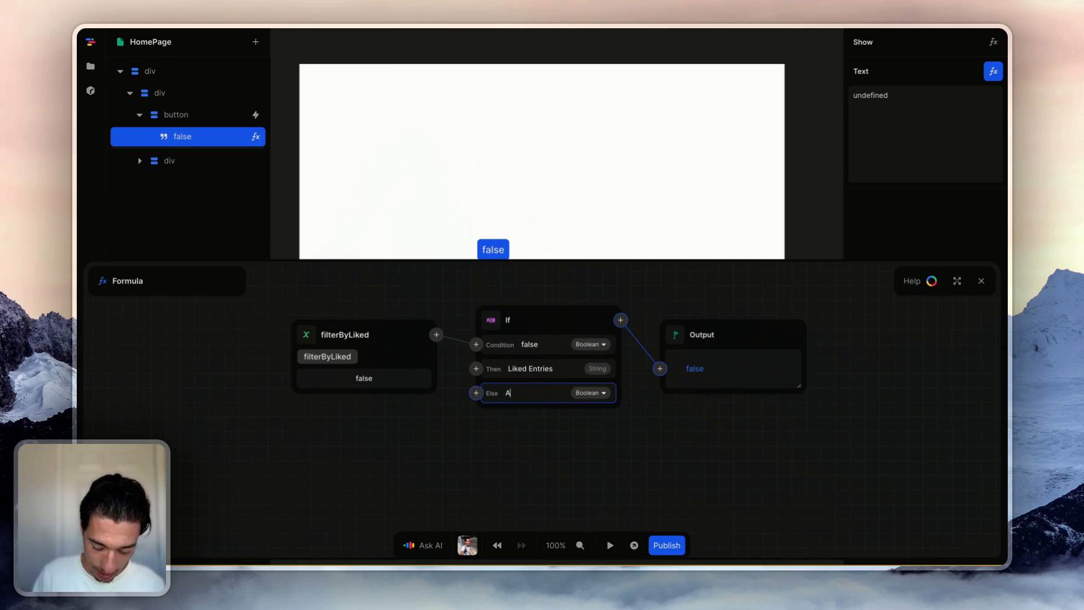
text(ll Entriue)
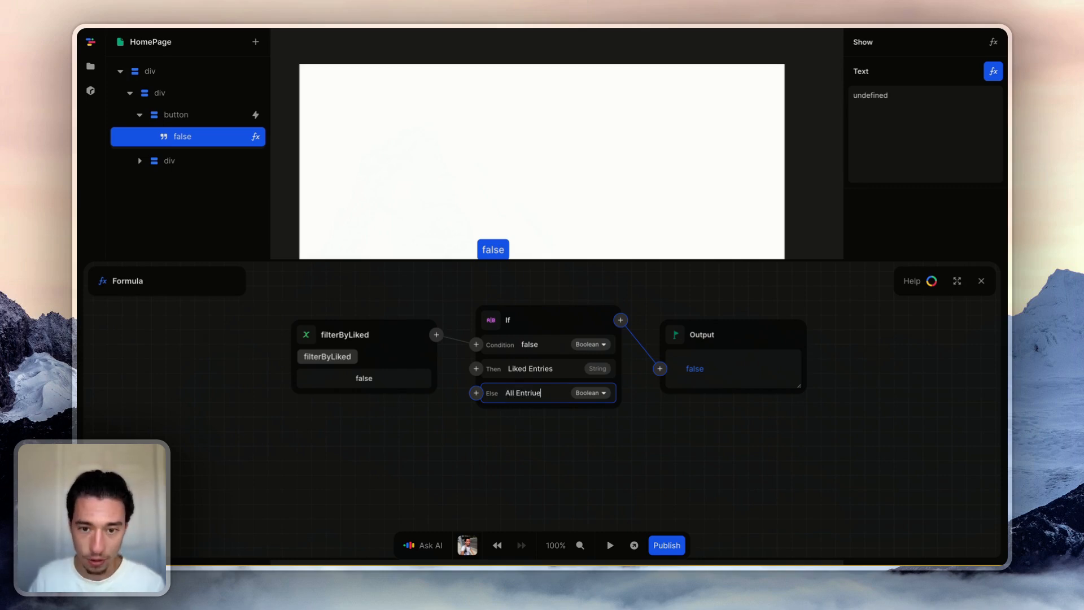
key(BackSpace)
key(BackSpace)
text(es)
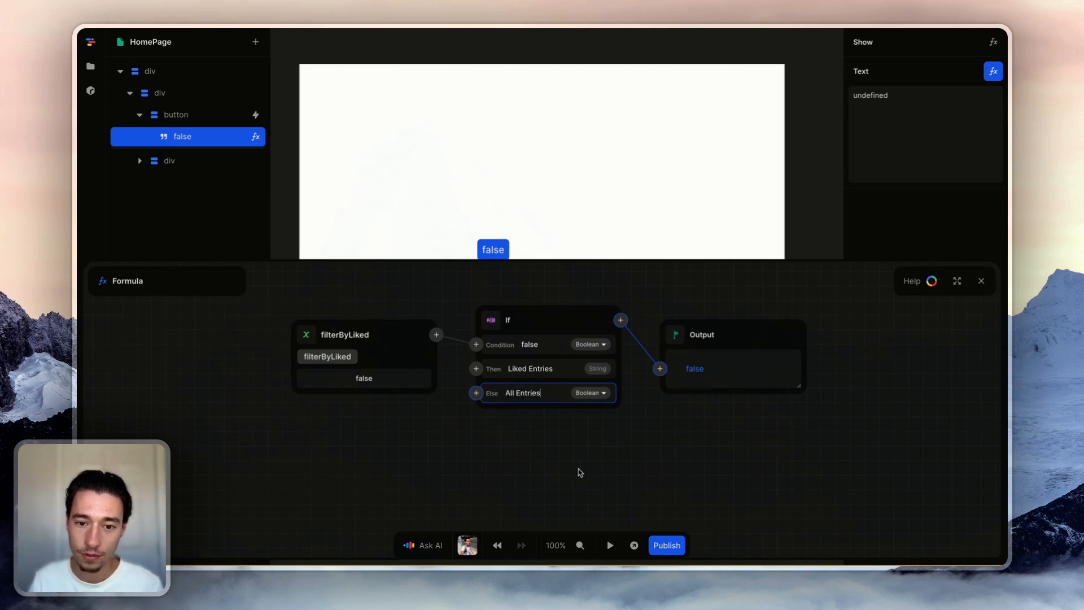
click(602, 469)
click(981, 280)
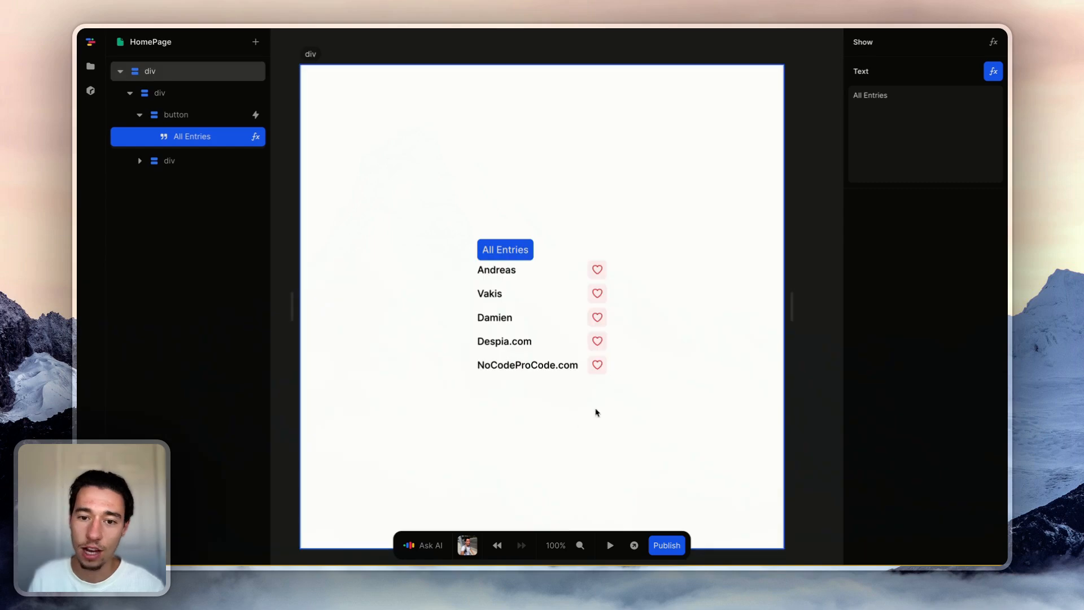
Preview the page, toggle the filter button once, and stop the preview.
click(609, 544)
click(515, 254)
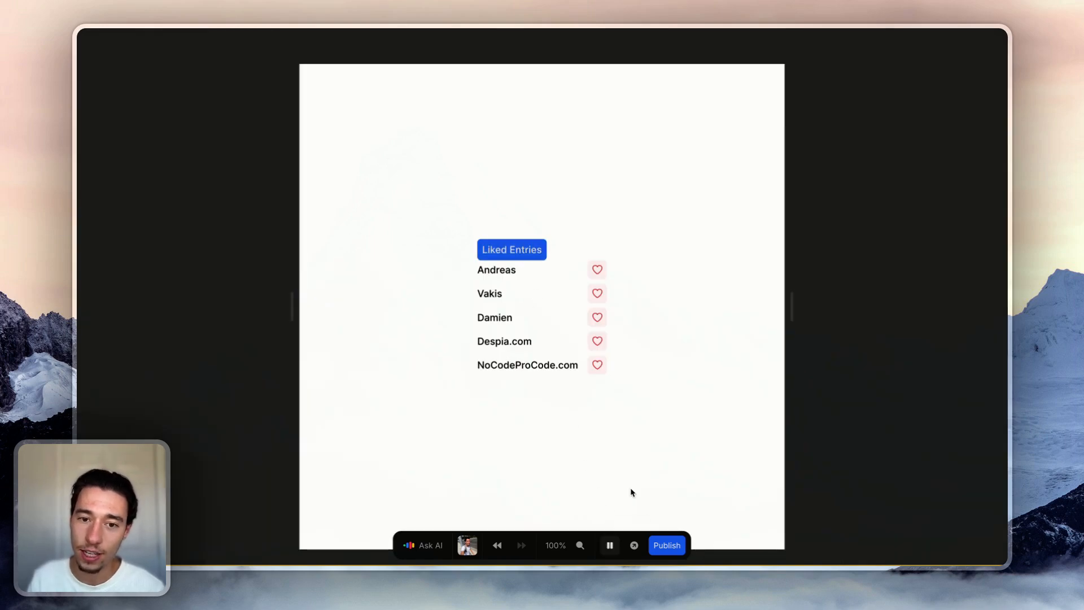
click(609, 544)
Check the current values of the liked and filterByLiked page variables.
click(787, 60)
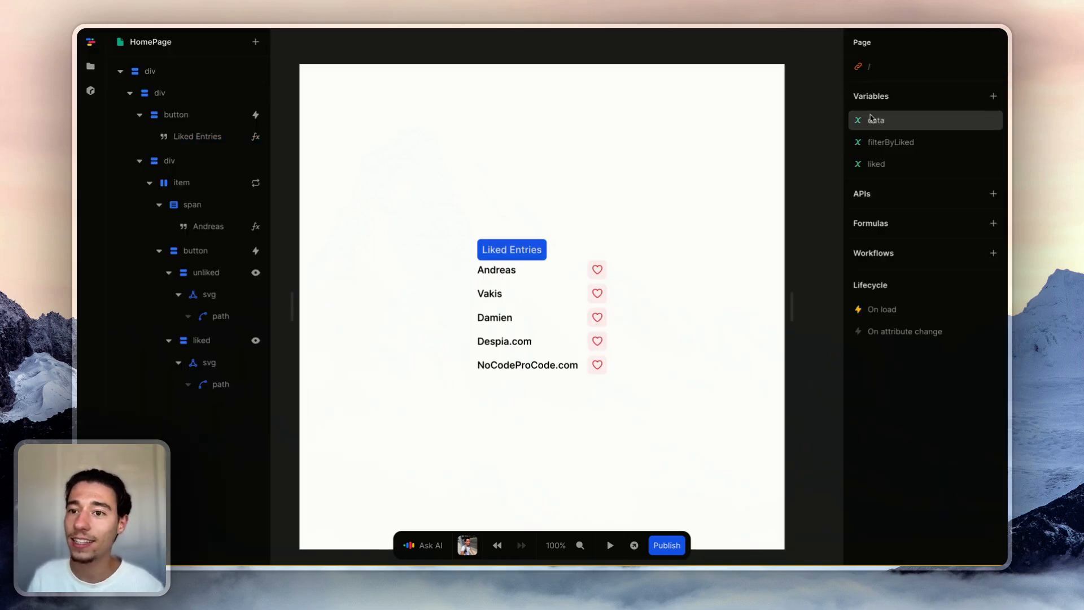
click(889, 164)
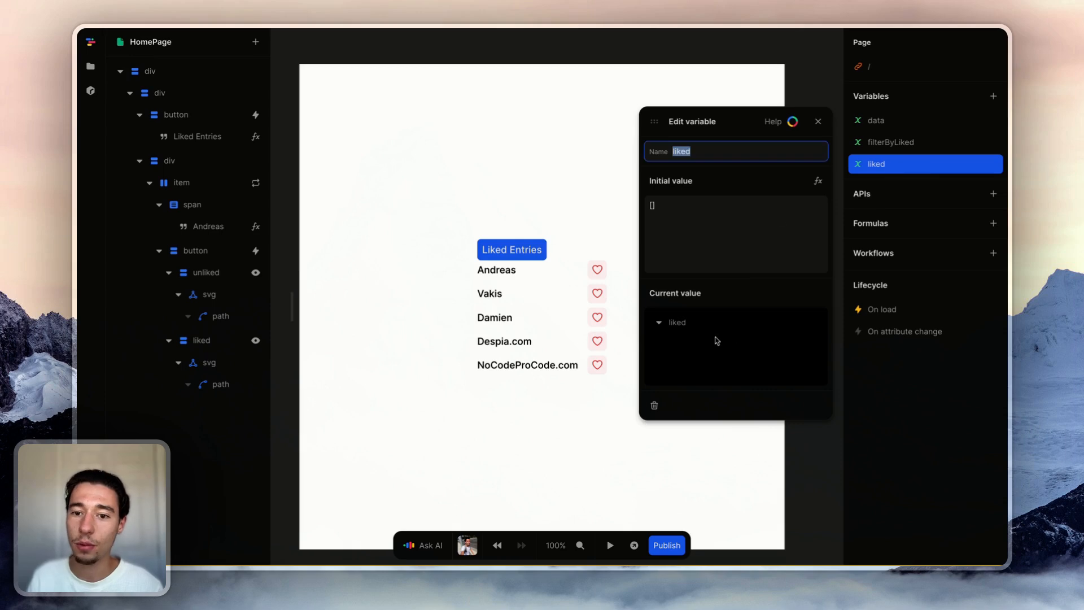
click(871, 141)
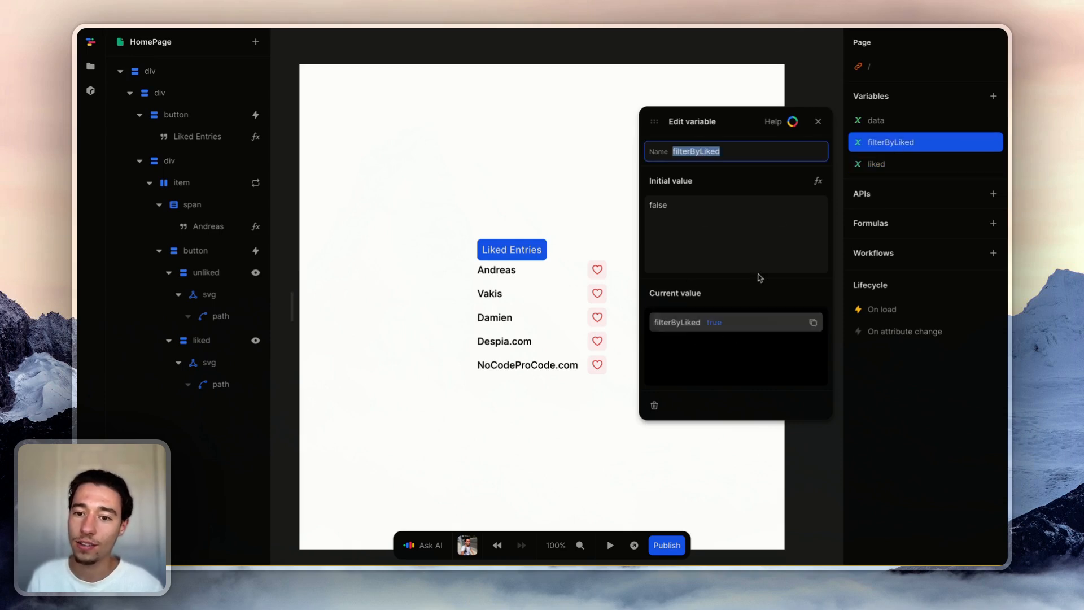
click(818, 121)
Insert an If node between data and the output in the list item's Repeat formula.
click(561, 278)
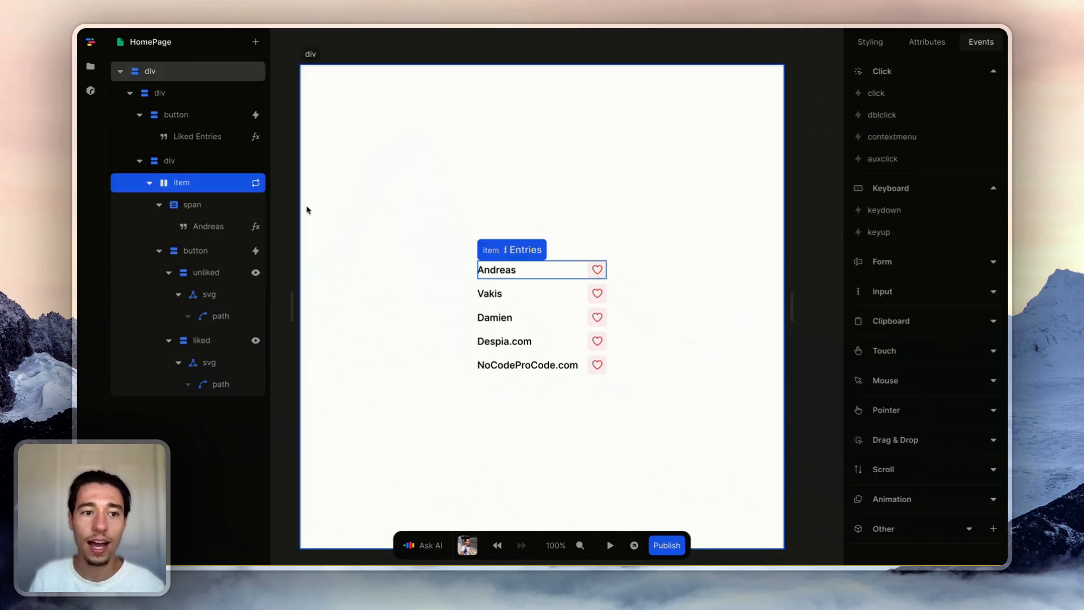
click(255, 182)
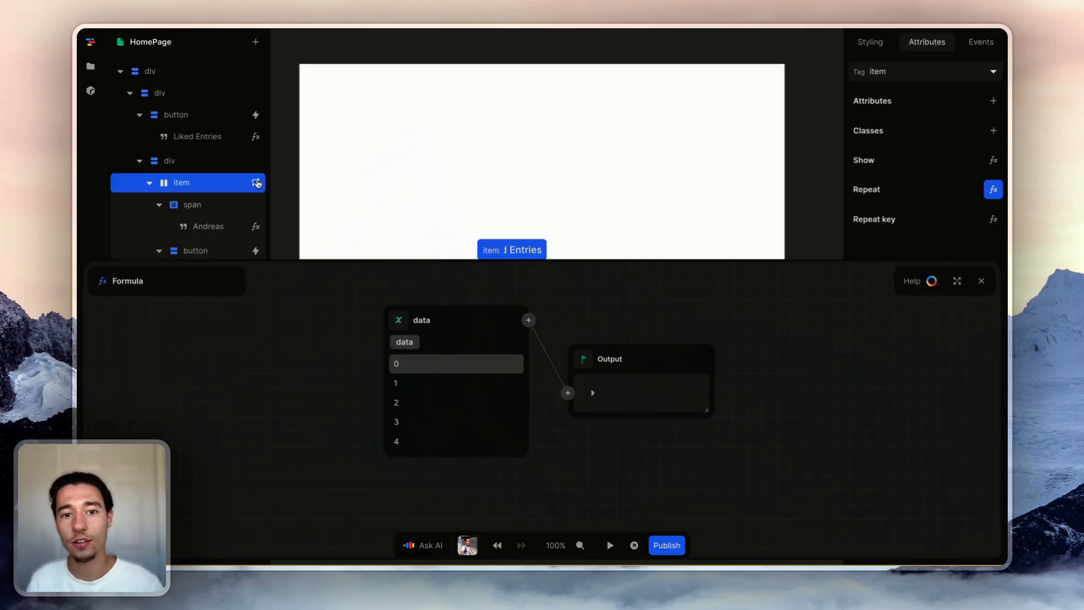
click(528, 320)
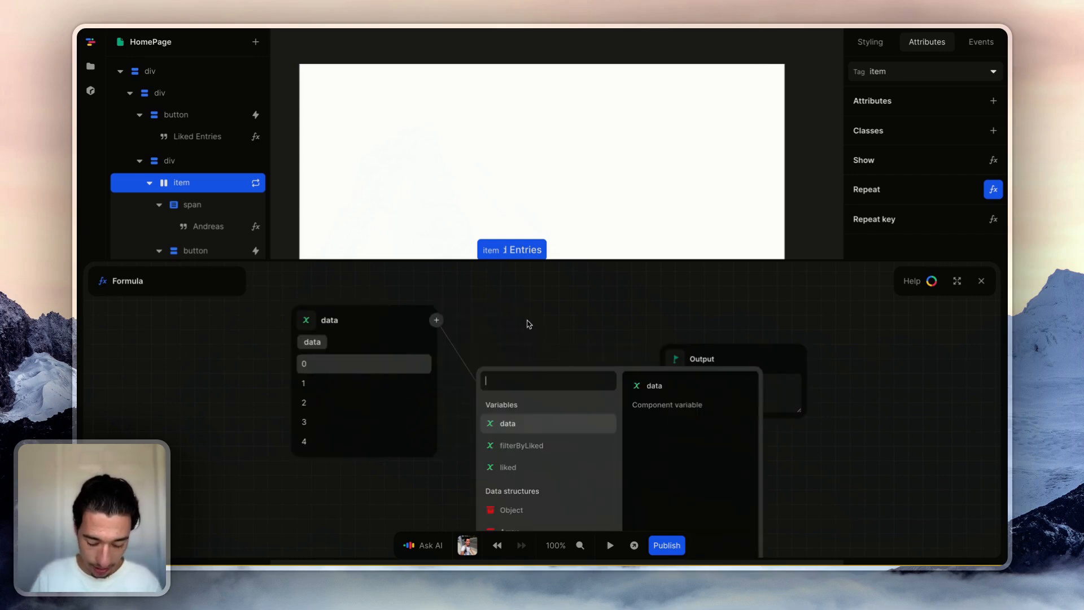
text(if)
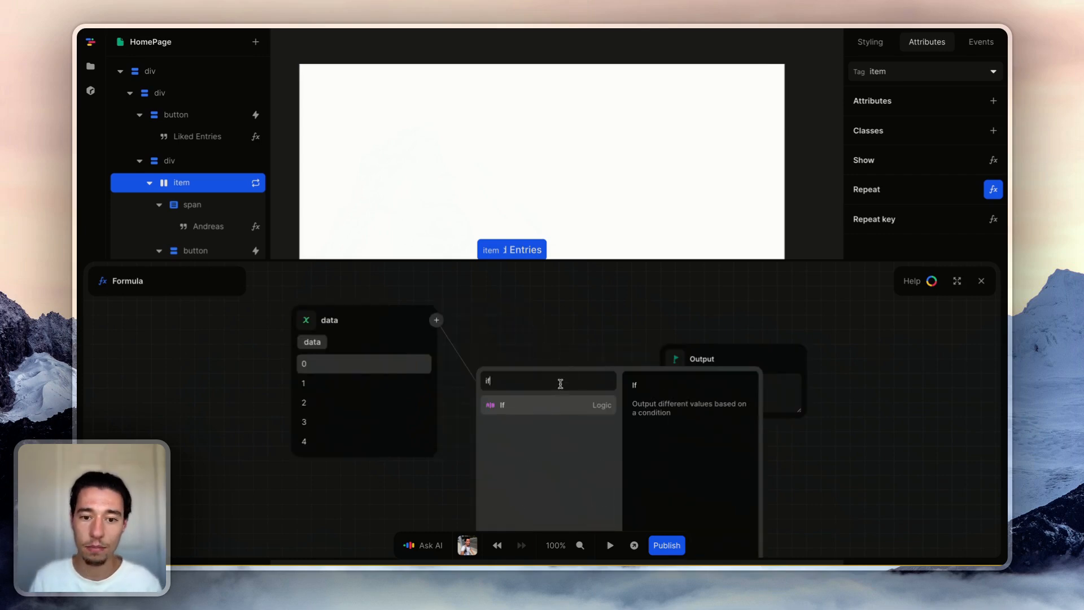
Insert an If node into the item's Repeat formula, using the filterByLiked variable as its condition instead of the data input.
click(531, 415)
click(389, 336)
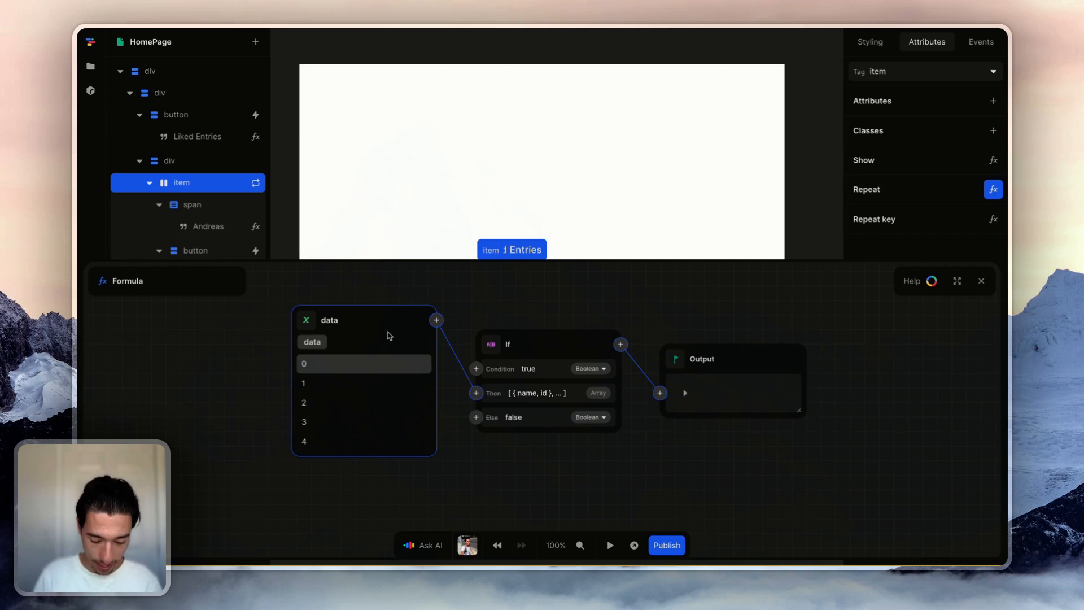
key(BackSpace)
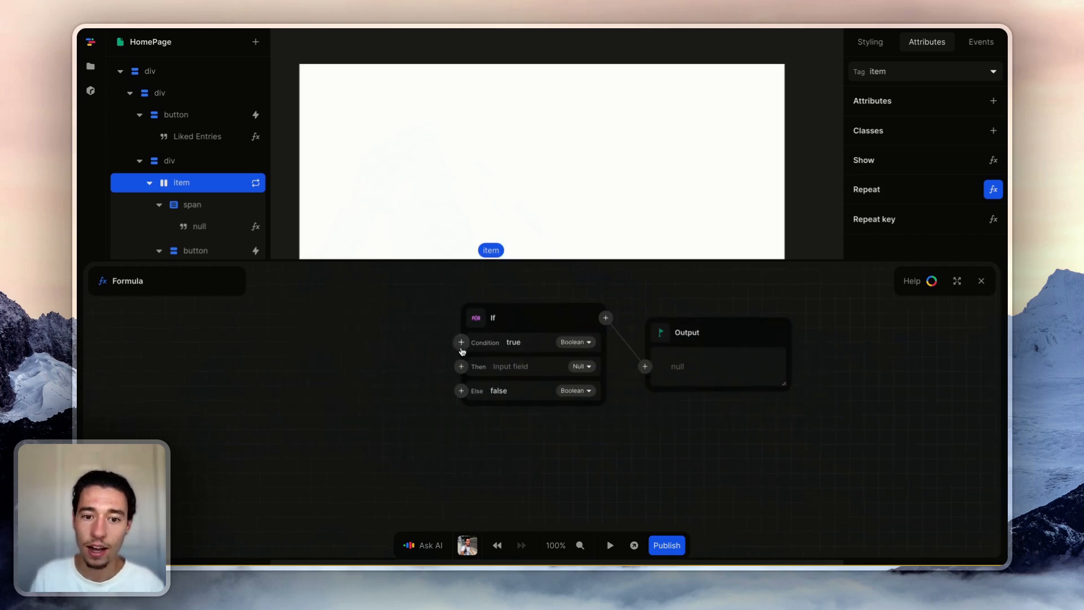
click(461, 342)
click(407, 442)
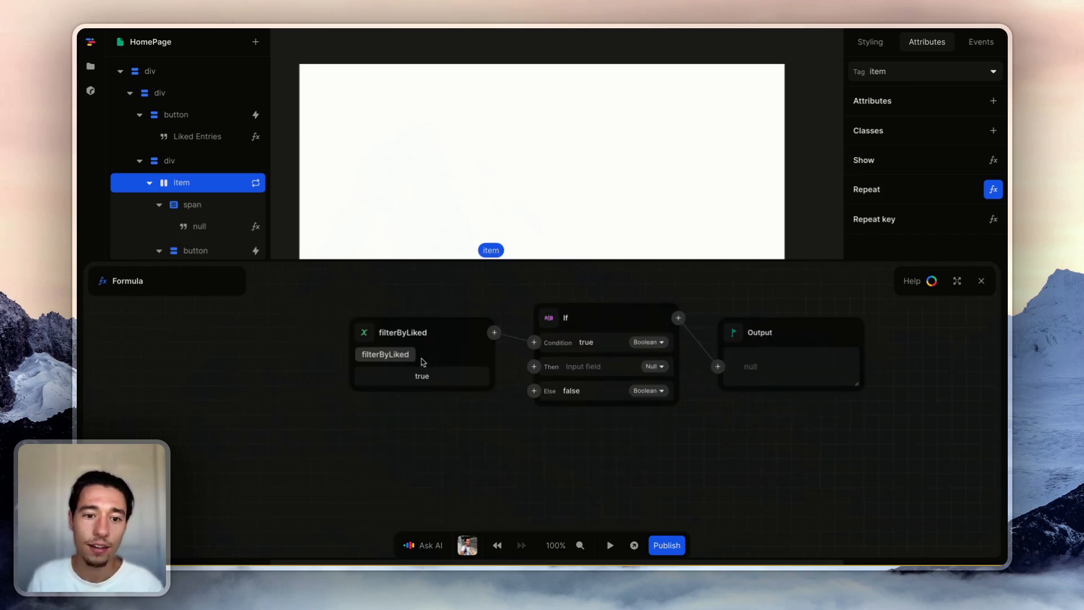
Connect the data variable to the If node's Then input through a Filter formula.
click(533, 367)
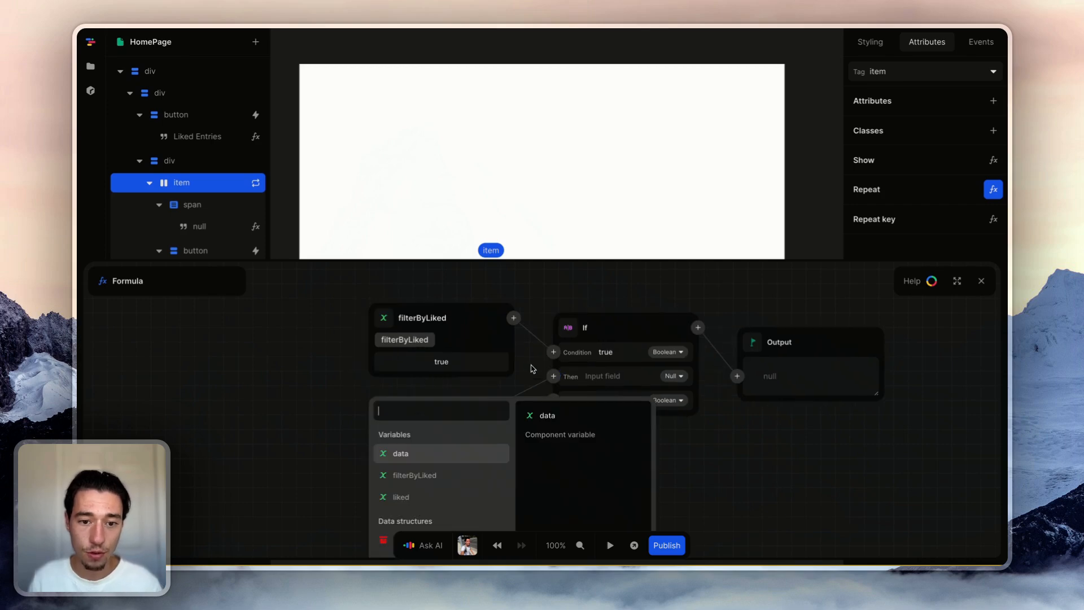
key(Return)
scroll(500, 439, down, 1)
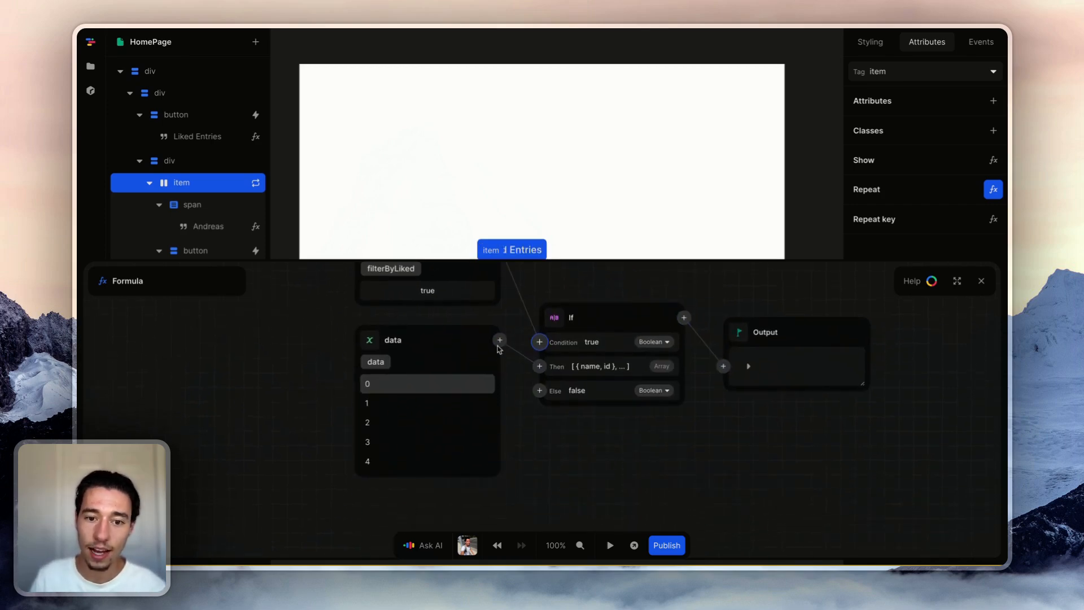
click(499, 342)
text(fil)
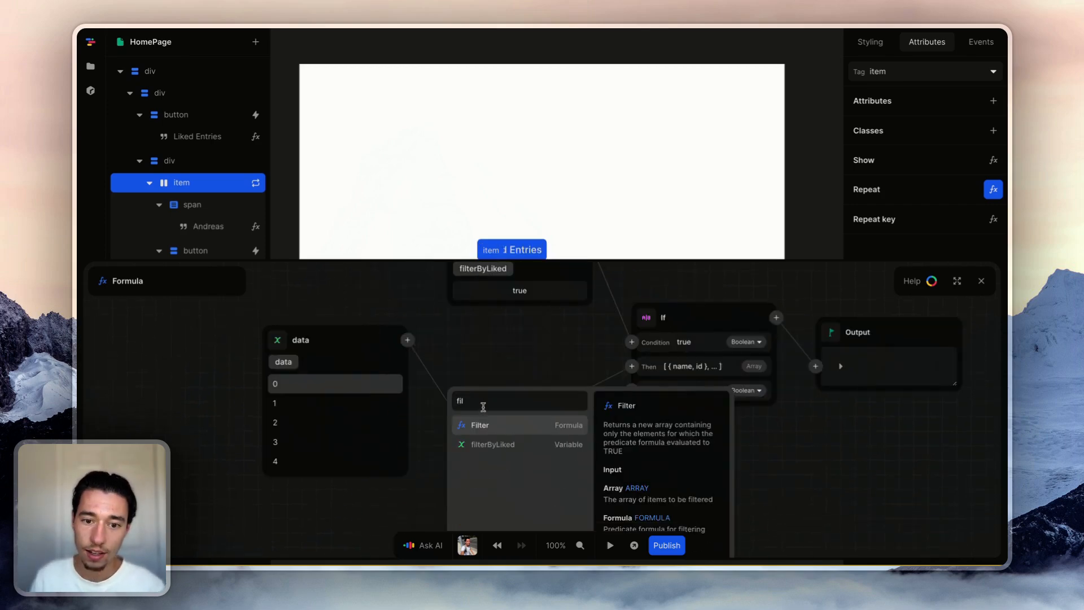
click(491, 426)
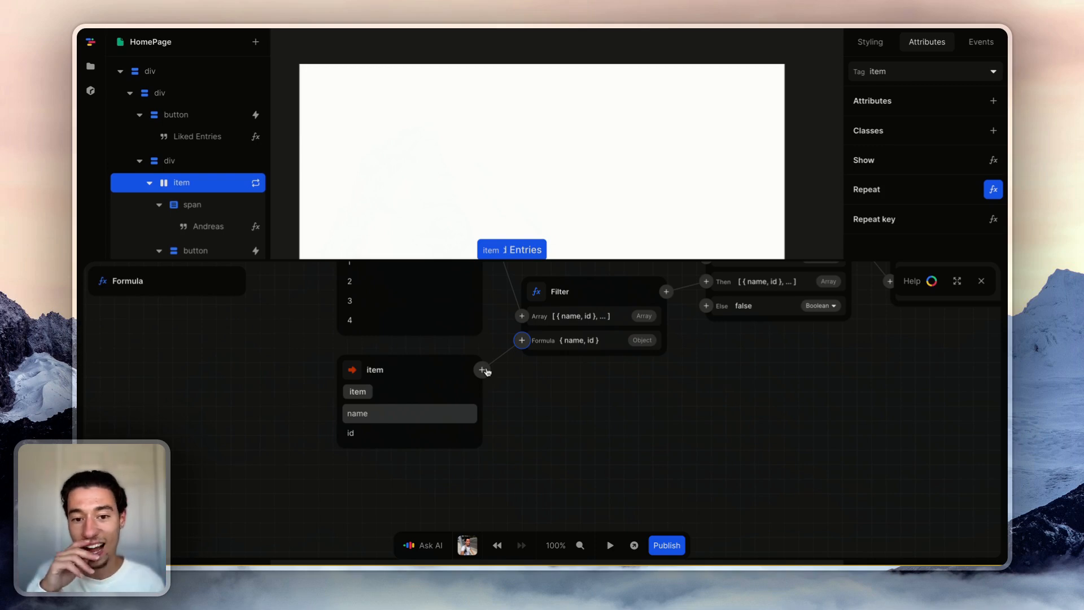
Replace the item argument on the Filter's Formula input with the liked variable.
click(419, 372)
key(BackSpace)
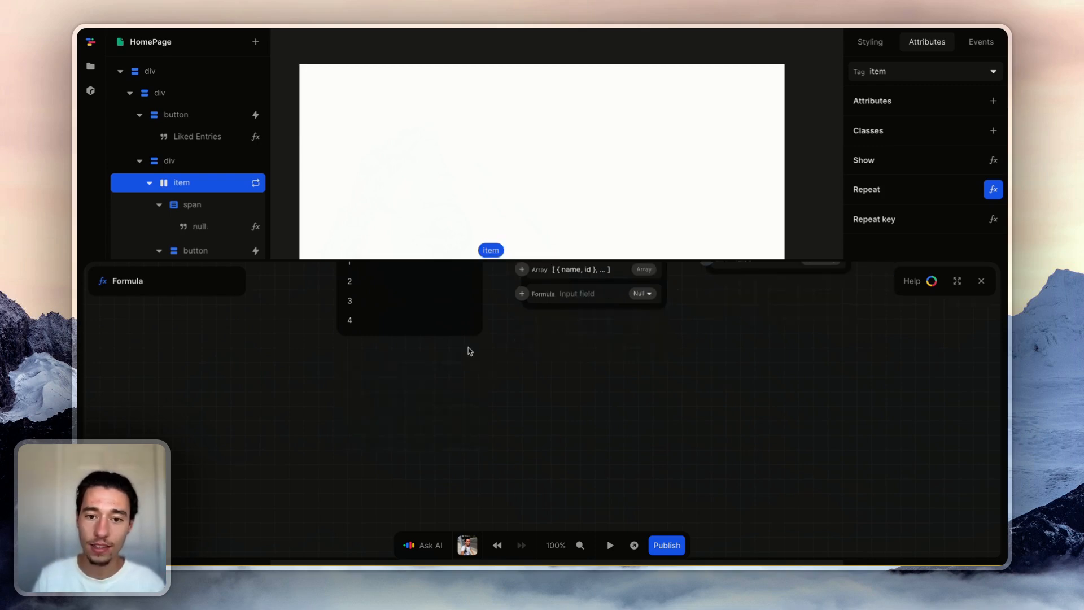
click(520, 295)
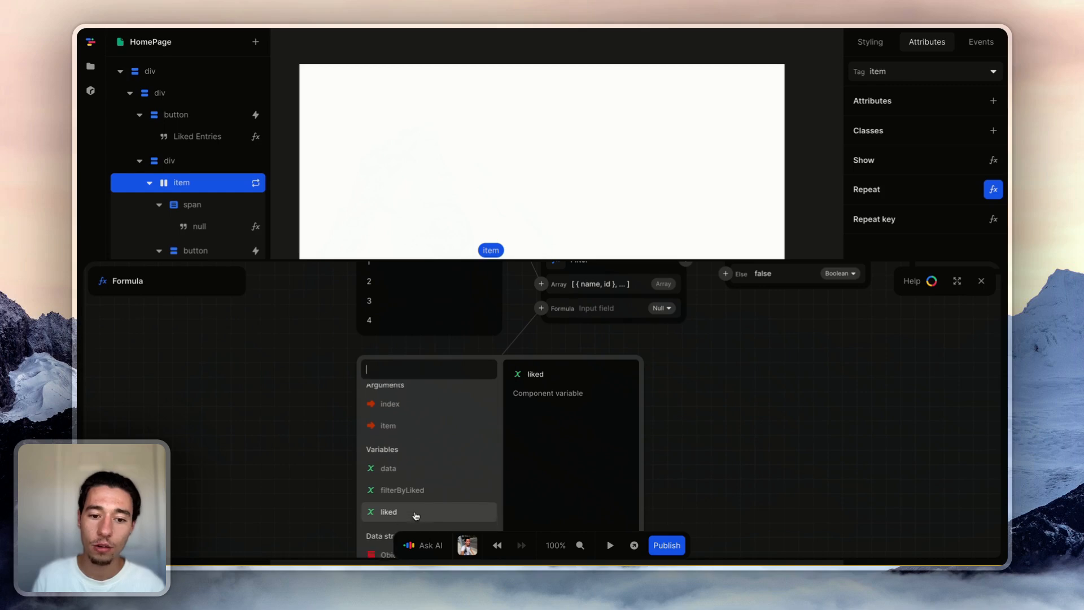
click(394, 502)
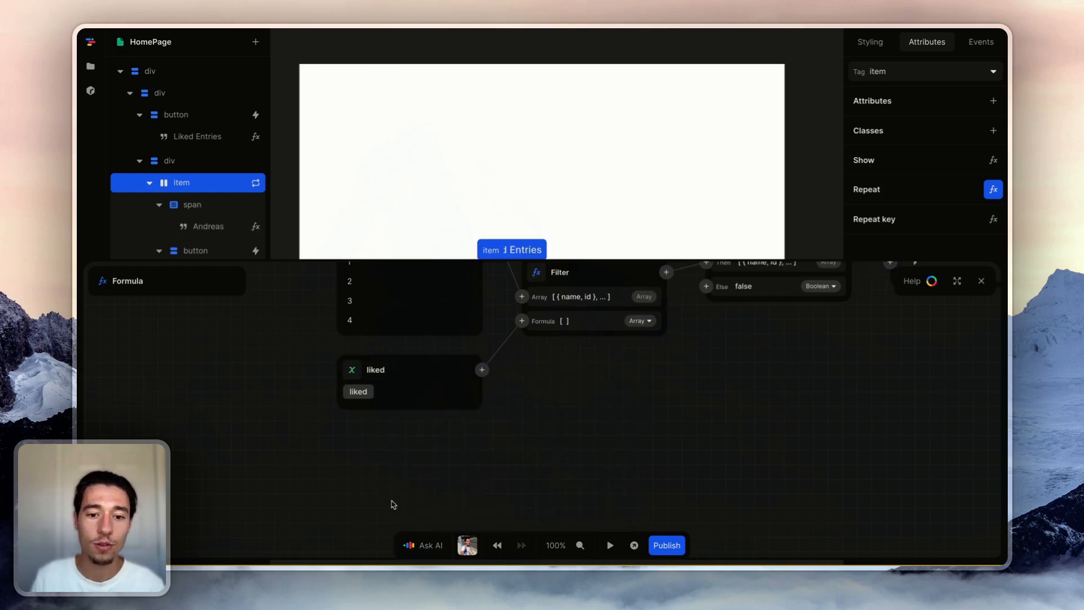
Insert an Includes formula between liked and the Filter, with the item argument's id as the value to look for.
click(481, 369)
text(in)
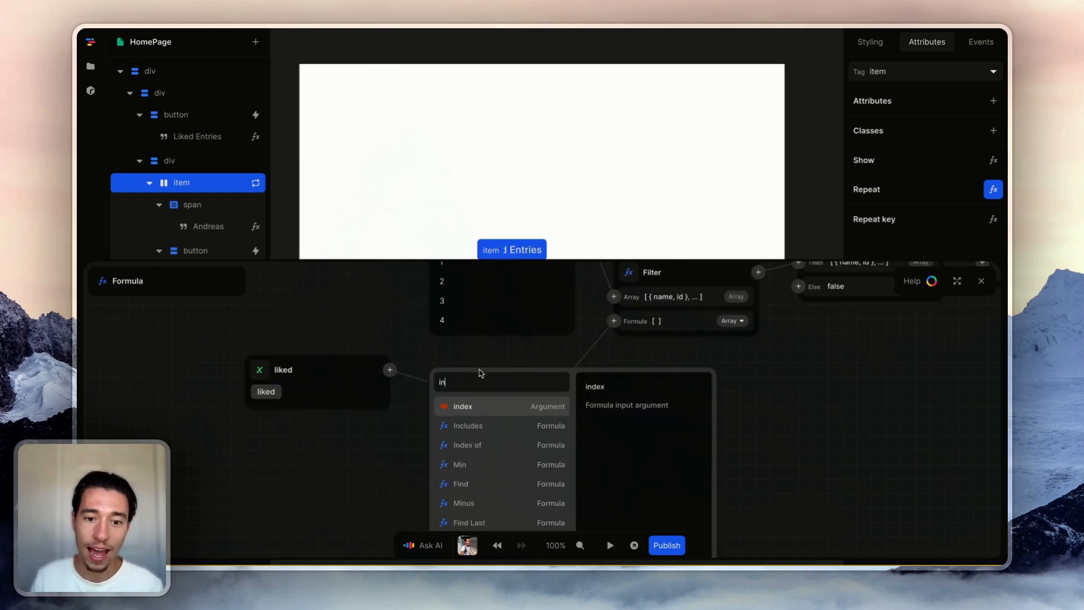
click(476, 424)
click(464, 398)
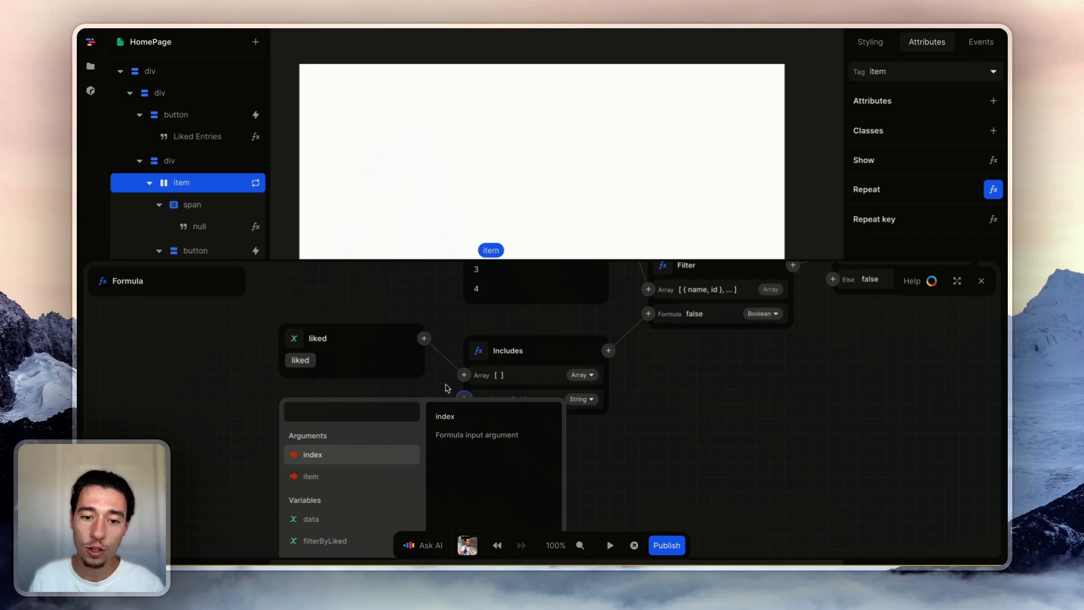
click(315, 476)
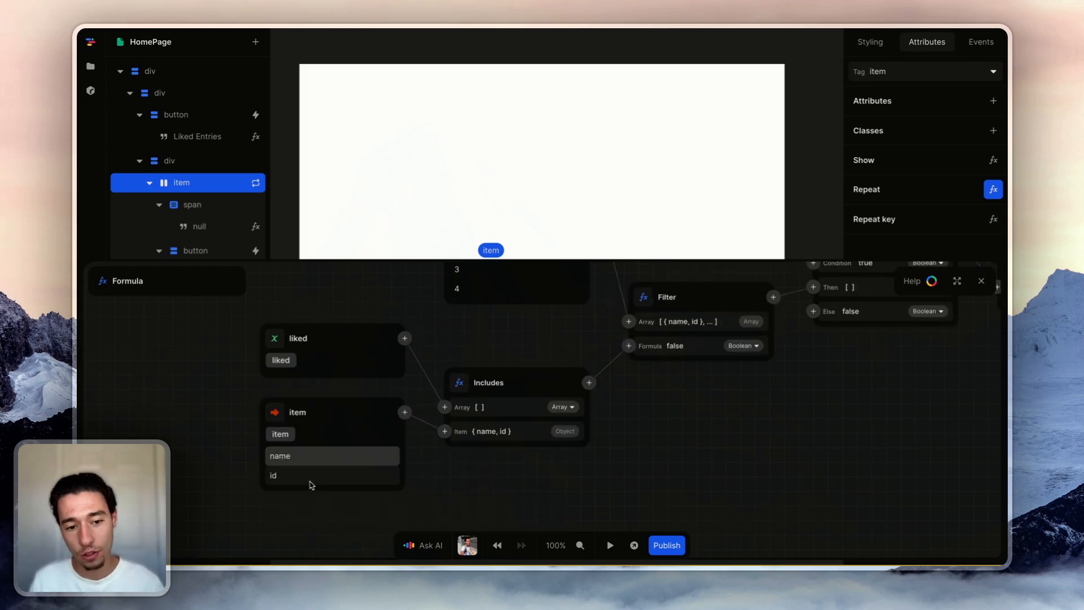
click(315, 476)
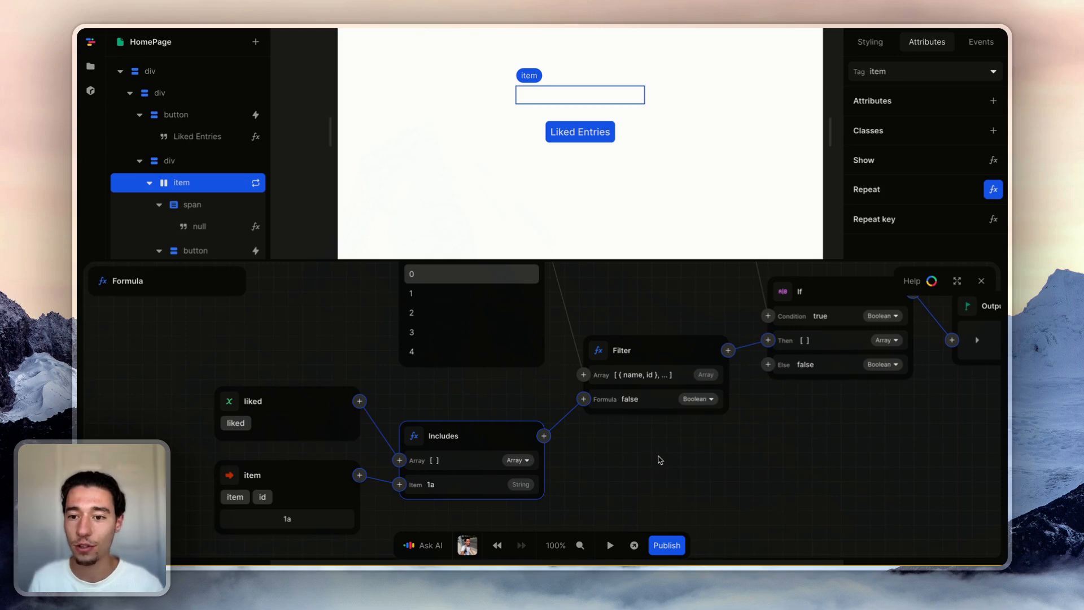
Assign the data variable to the If node's Else input and close the formula editor.
scroll(660, 460, right, 1)
scroll(660, 460, down, 1)
scroll(495, 386, up, 1)
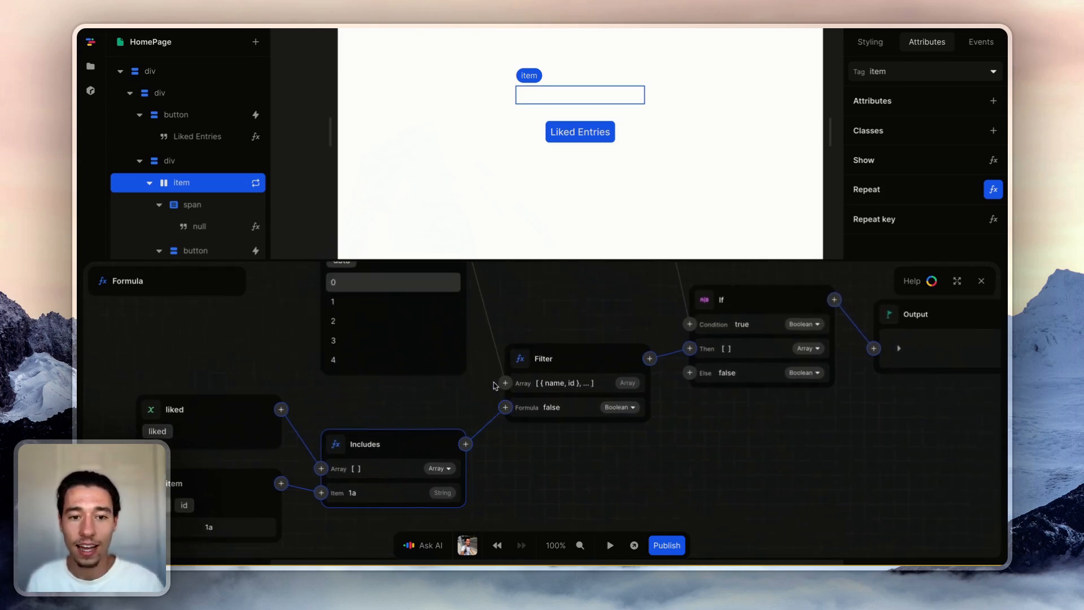
scroll(495, 386, up, 2)
scroll(765, 504, down, 2)
scroll(764, 504, right, 2)
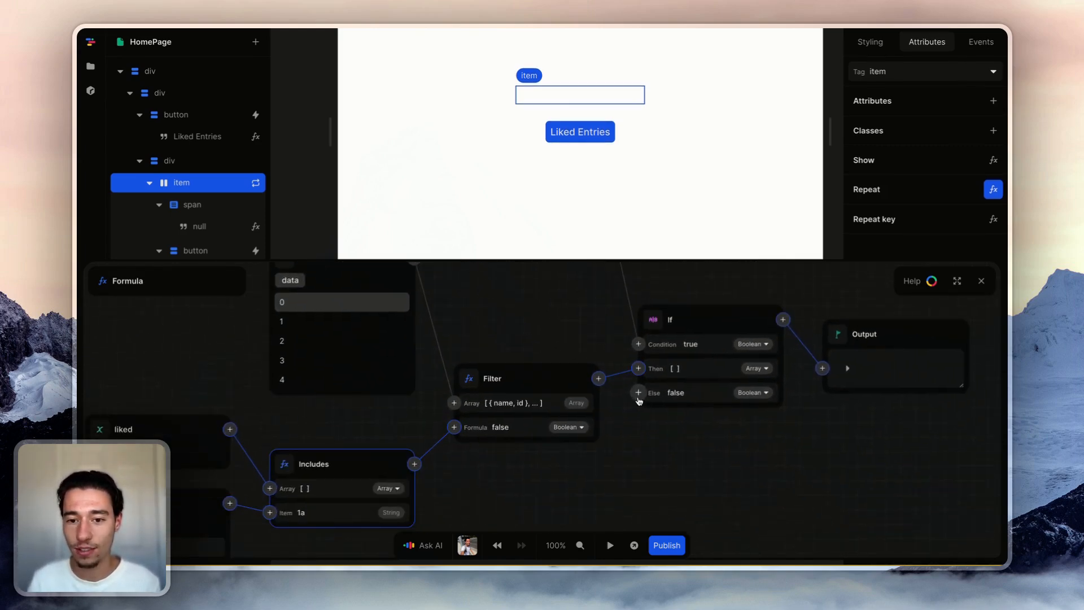
click(638, 392)
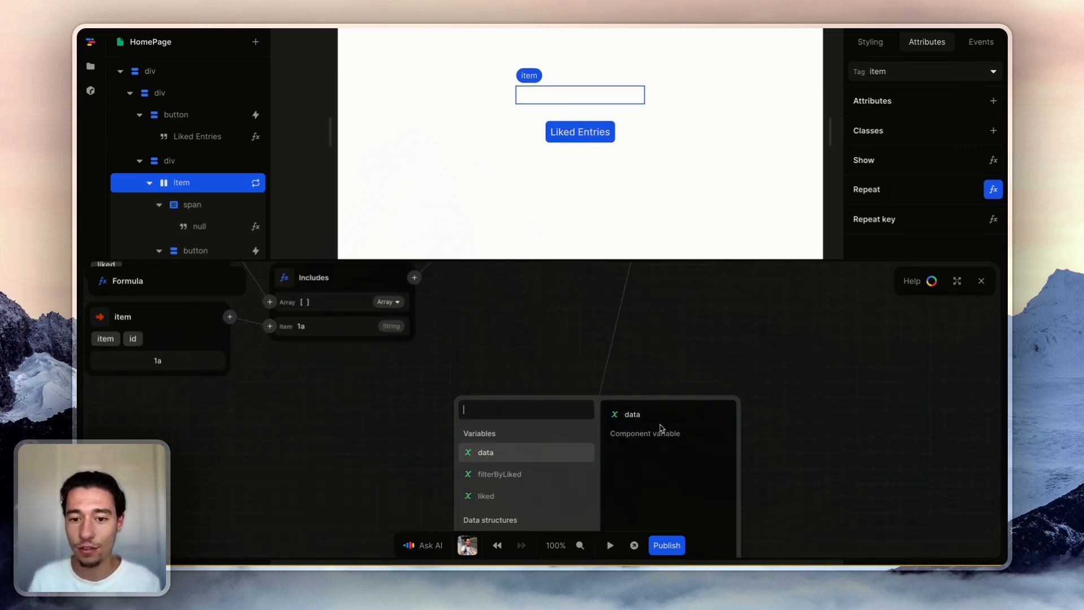
click(490, 452)
click(981, 281)
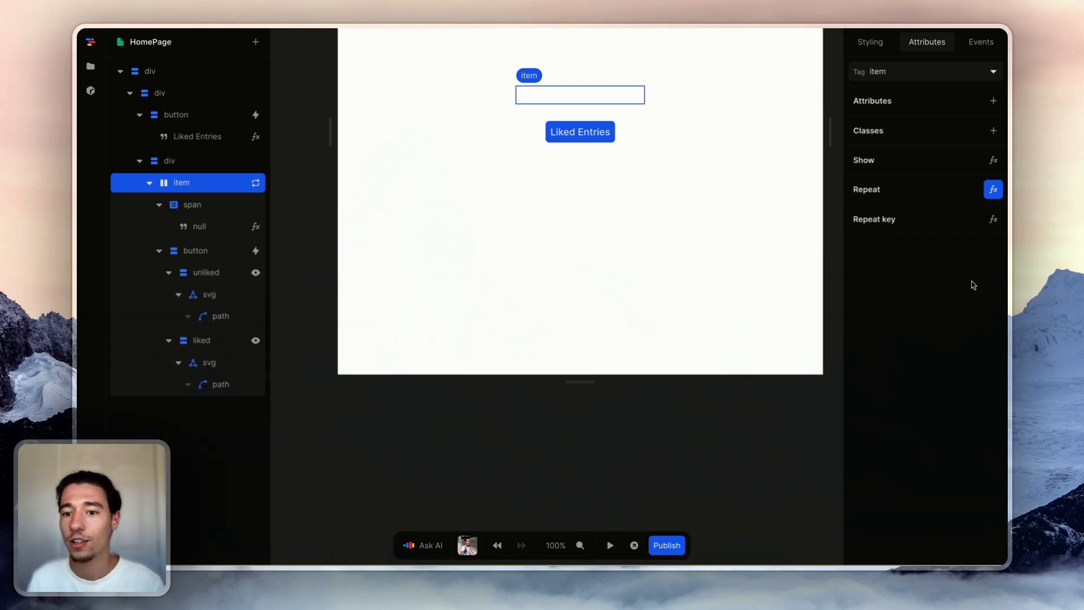
Run the page preview and toggle the list between liked entries and all entries.
click(611, 544)
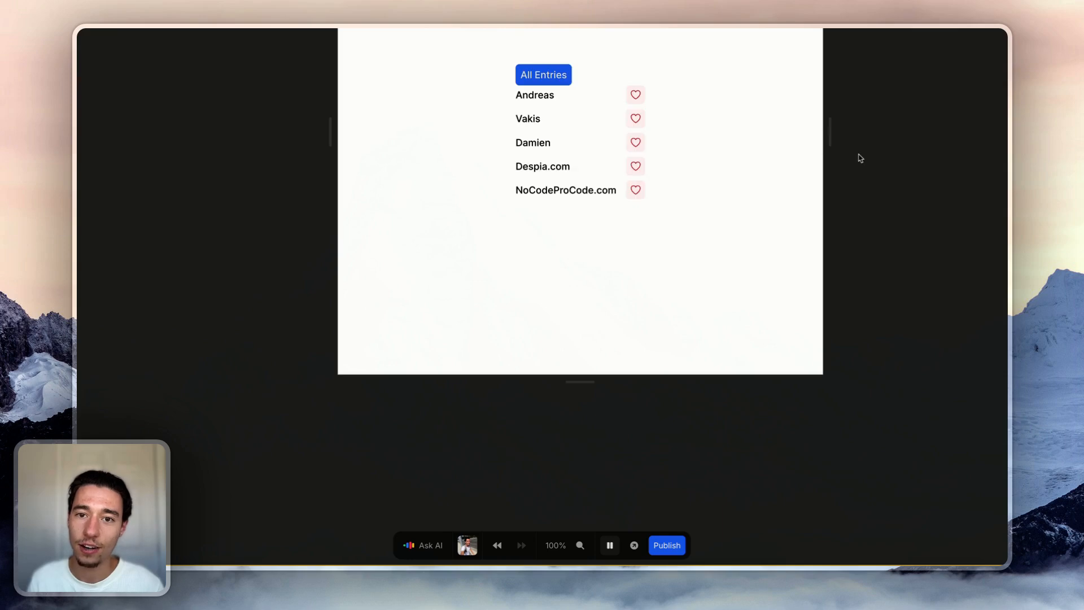
click(567, 140)
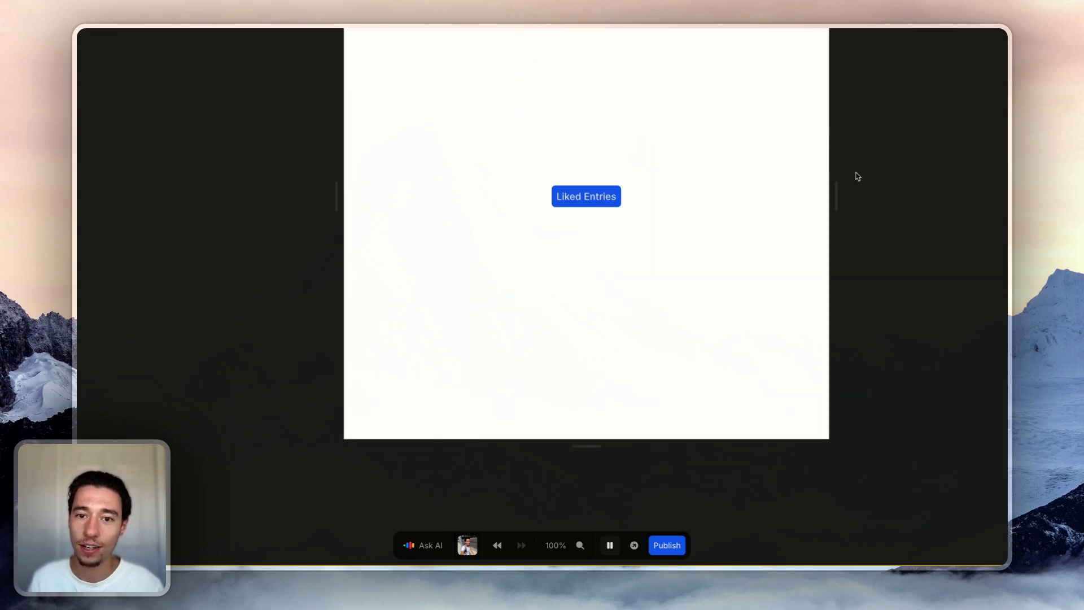
click(607, 201)
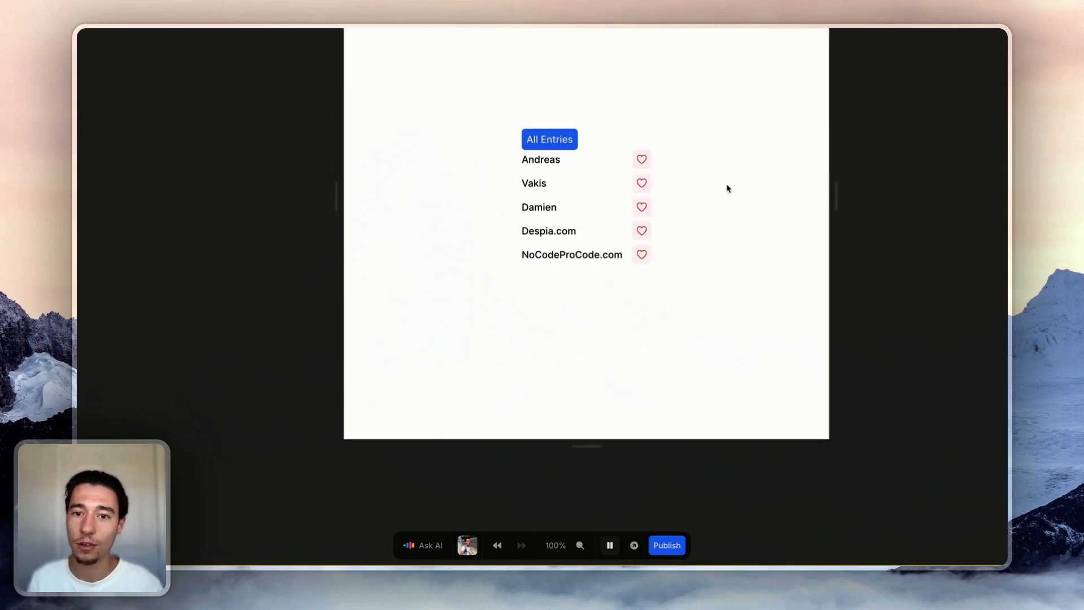
Like the first two entries in the preview, switch to liked entries to test the filter, and stop the preview.
click(644, 162)
click(642, 183)
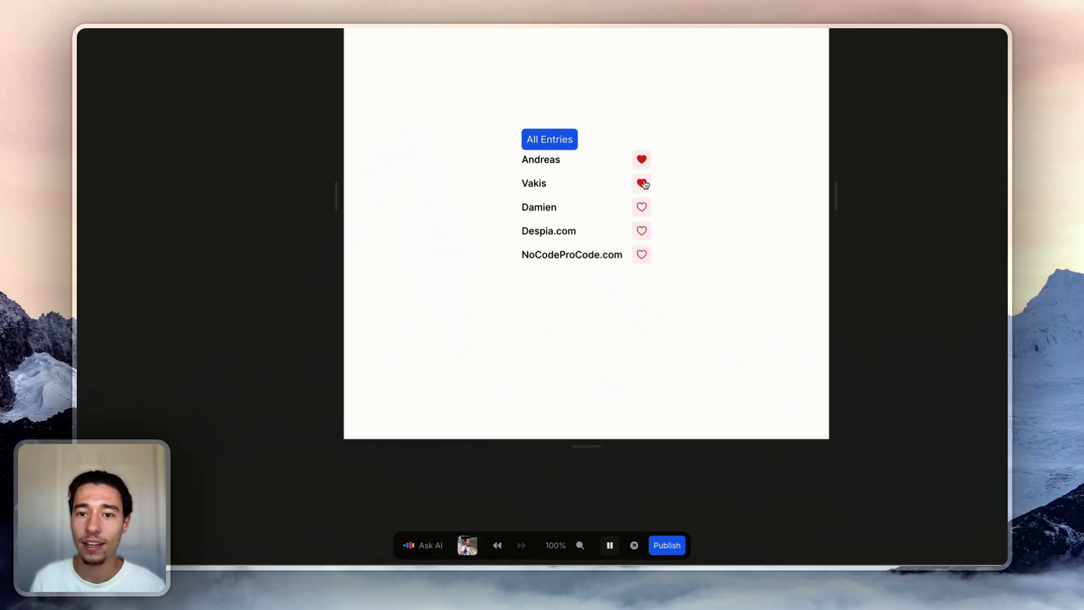
click(563, 143)
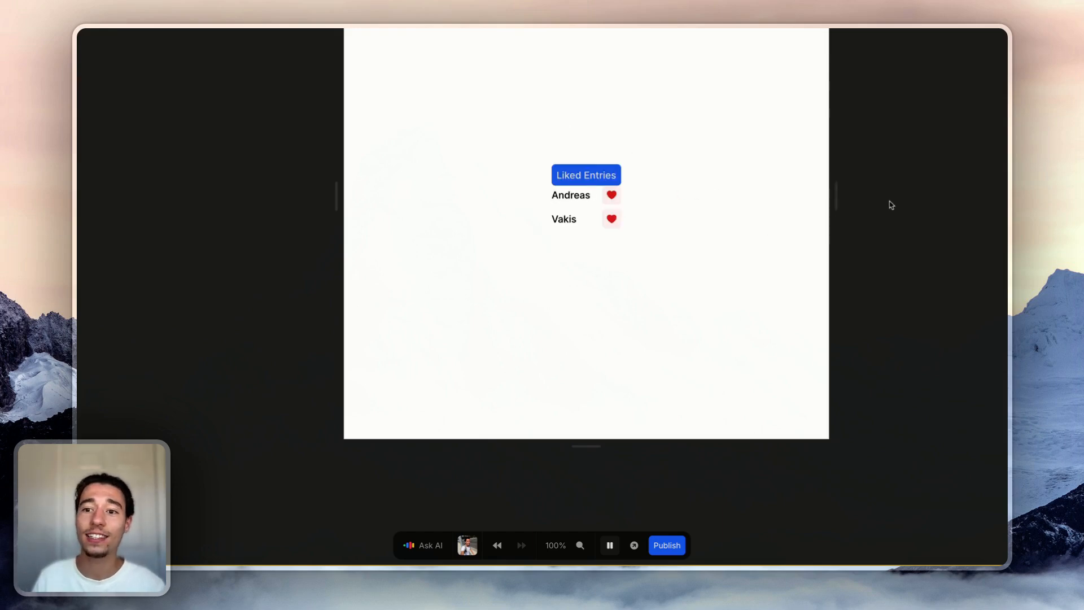
scroll(891, 205, up, 2)
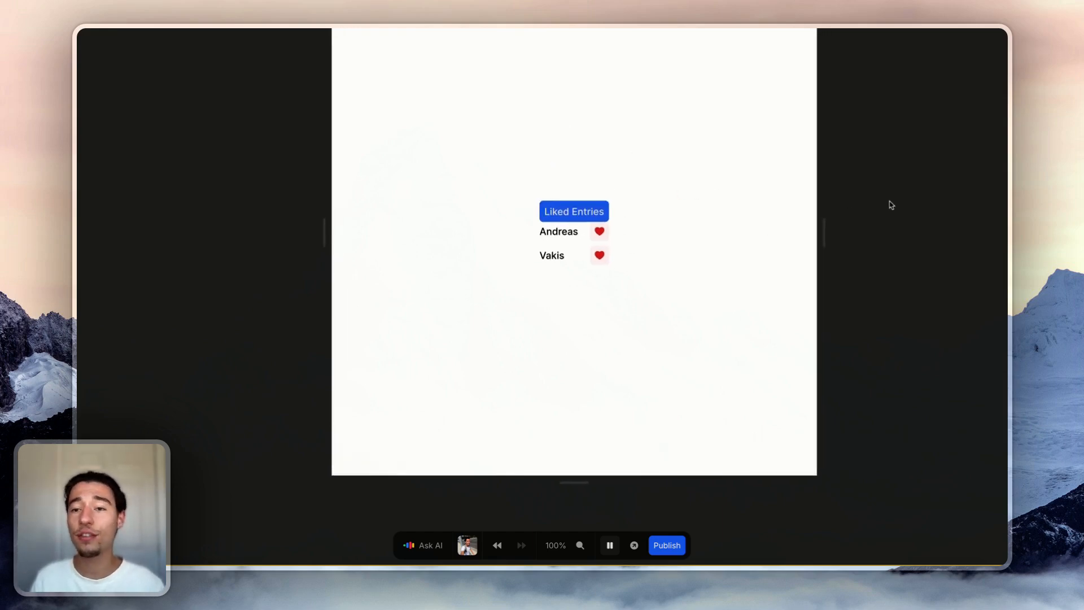
click(610, 545)
Set the width of the div containing the toggle button and the list to 20rem.
click(585, 272)
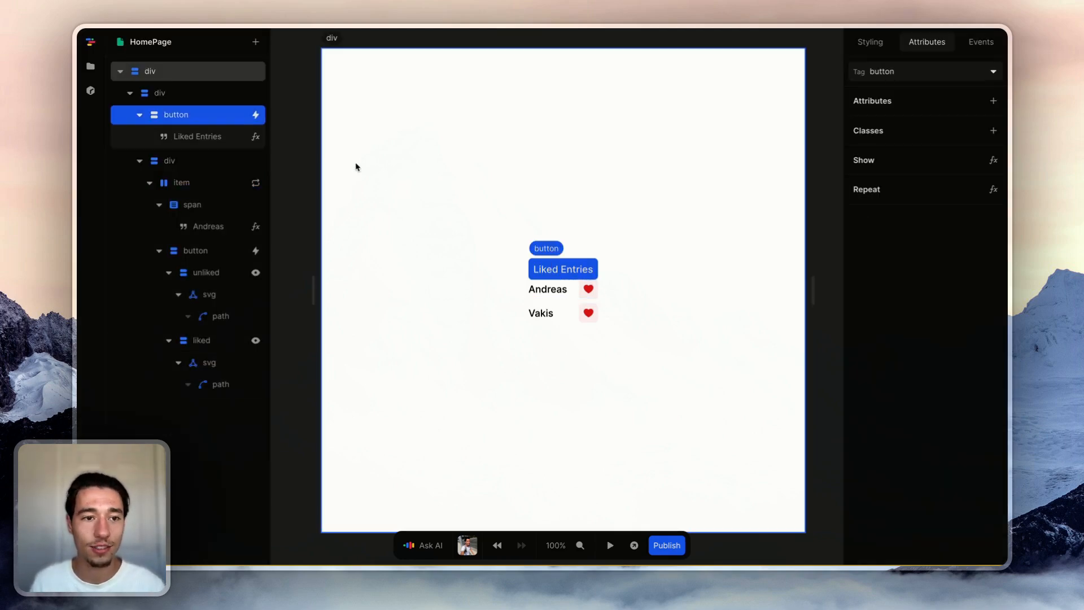
click(199, 94)
click(870, 42)
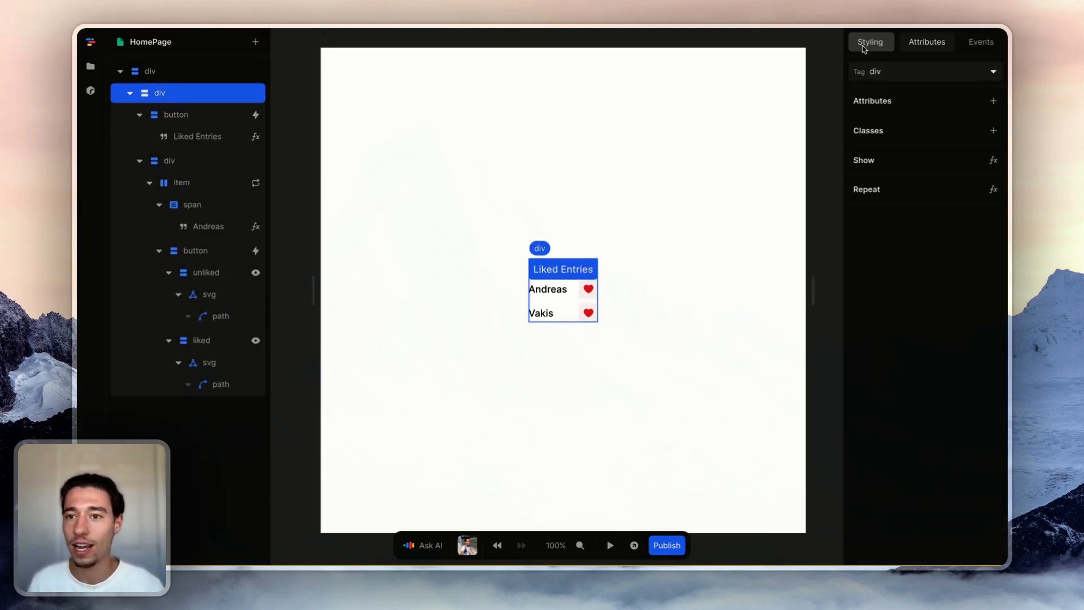
click(896, 179)
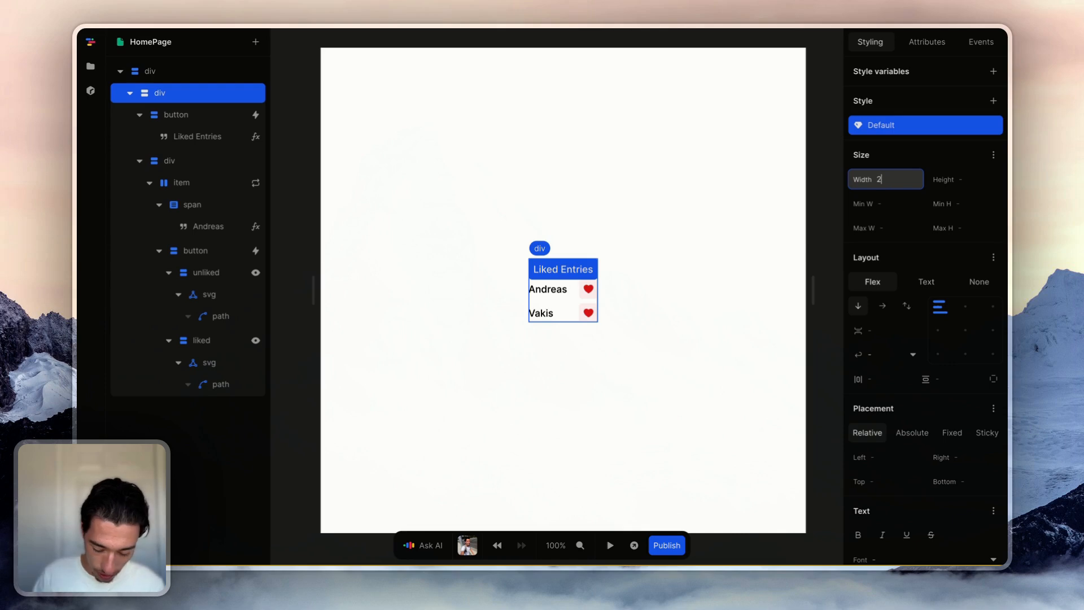
text(220rem)
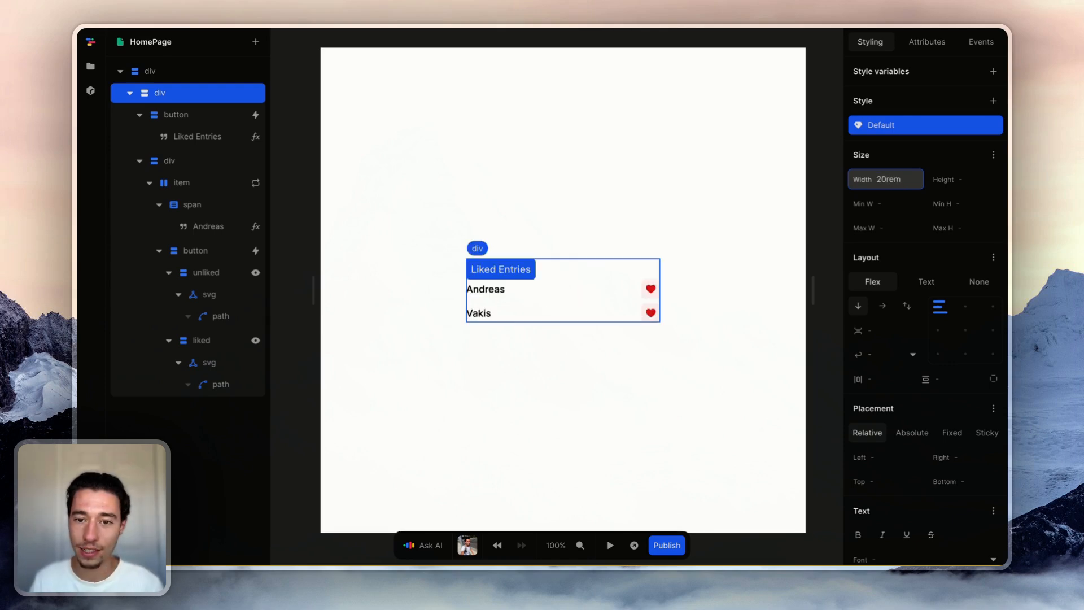
click(980, 130)
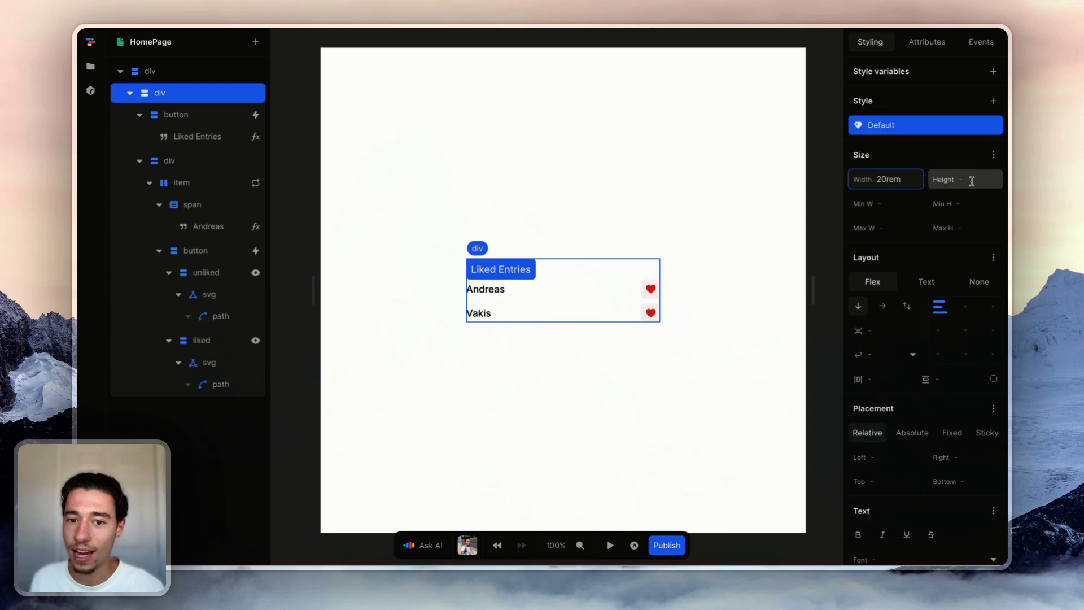
Set the gap between the toggle button and the list in the container div to 1rem.
click(888, 333)
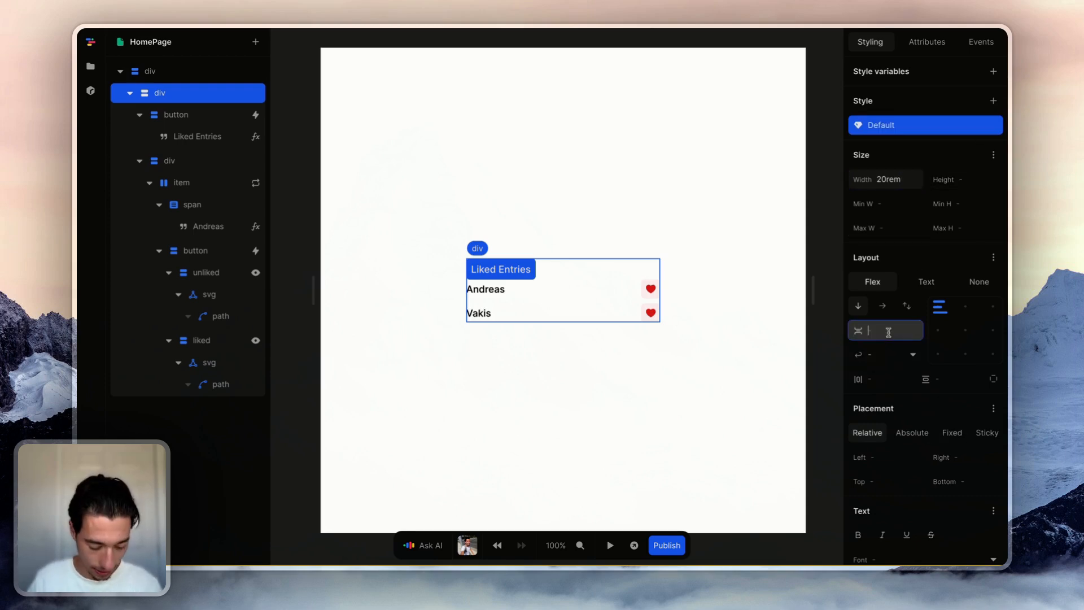
text(1rem)
key(Return)
Set the Liked Entries button's text size to 13px.
click(520, 265)
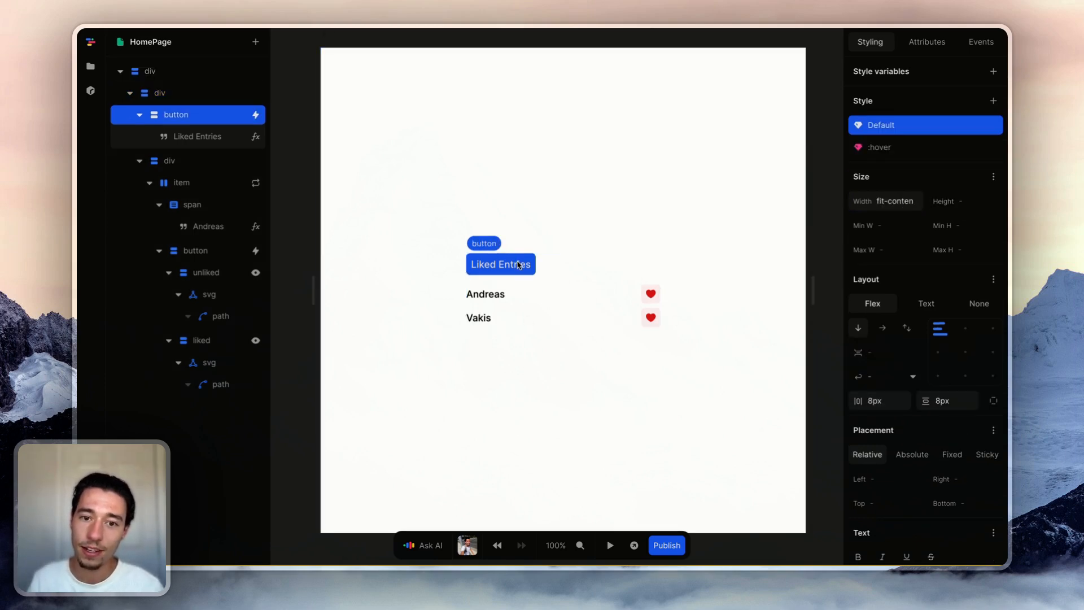
scroll(943, 348, down, 5)
click(891, 394)
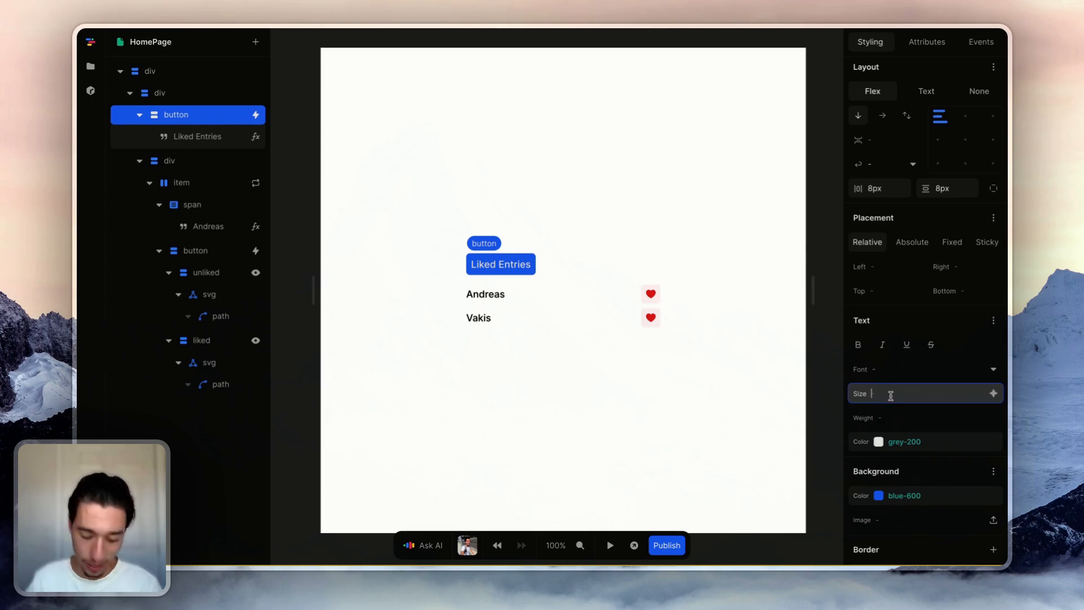
text(13px)
Change the Liked Entries button's background color to grey-50.
click(996, 492)
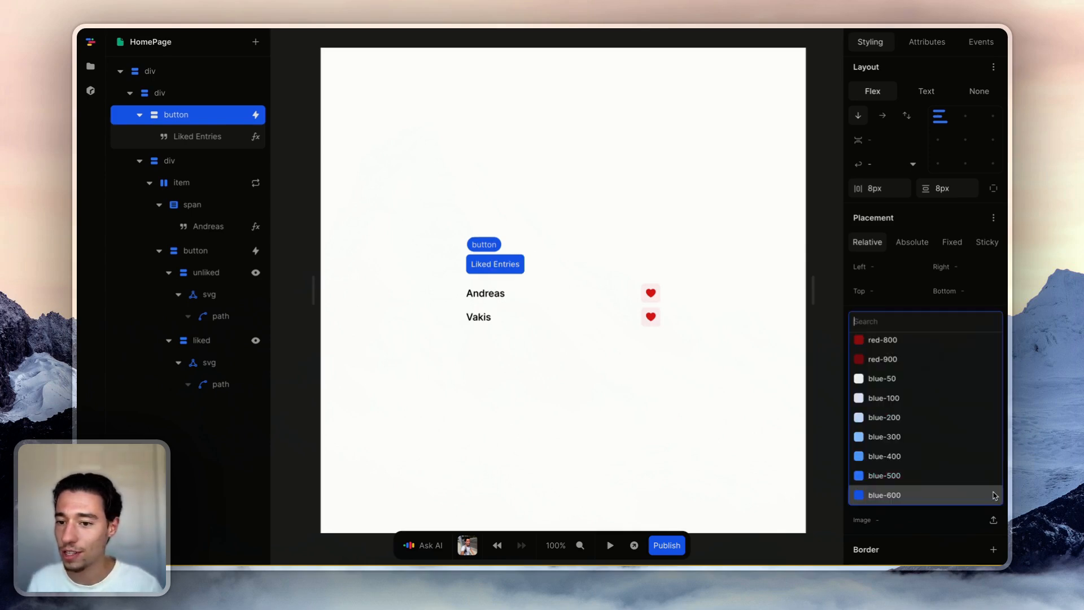
scroll(942, 415, up, 10)
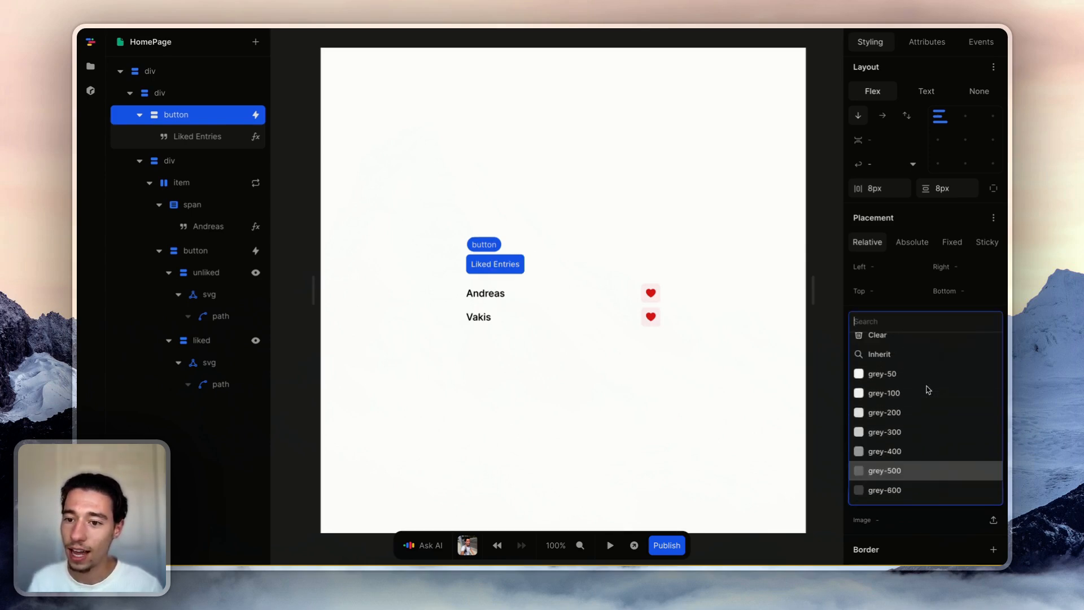
click(898, 382)
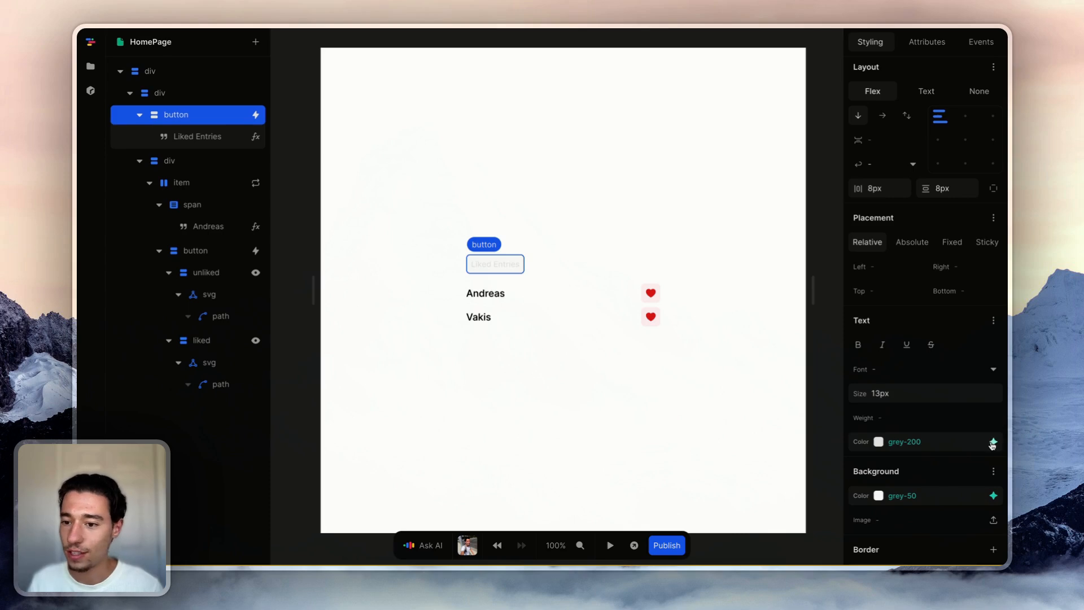
Set the Liked Entries button's text color to grey-600.
click(973, 440)
scroll(959, 431, down, 1)
click(917, 427)
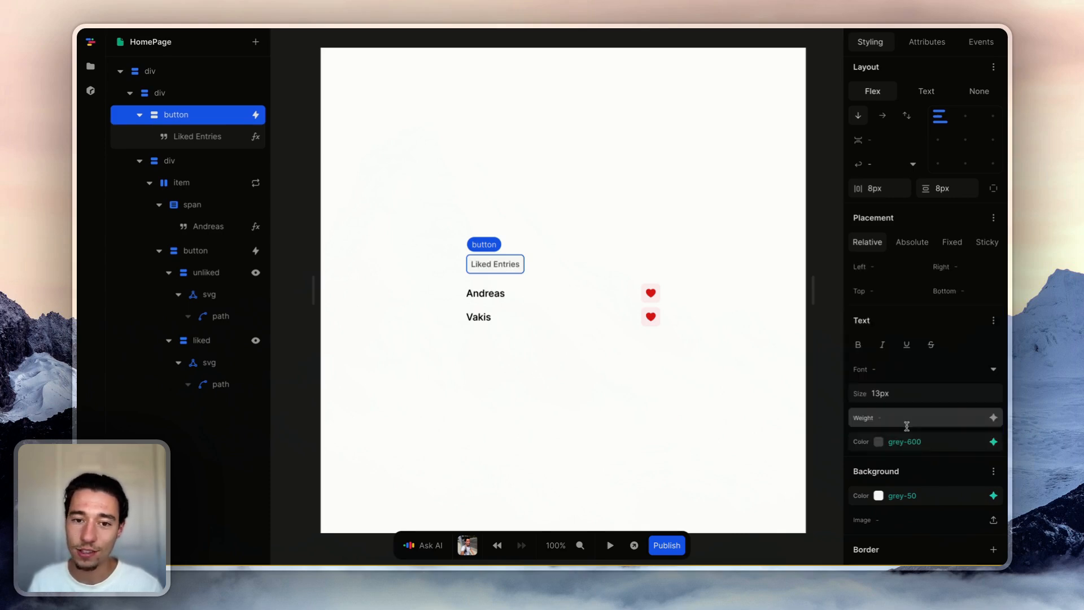
Add a 1px solid grey-200 border to all sides of the Liked Entries button.
scroll(985, 539, down, 1)
click(993, 519)
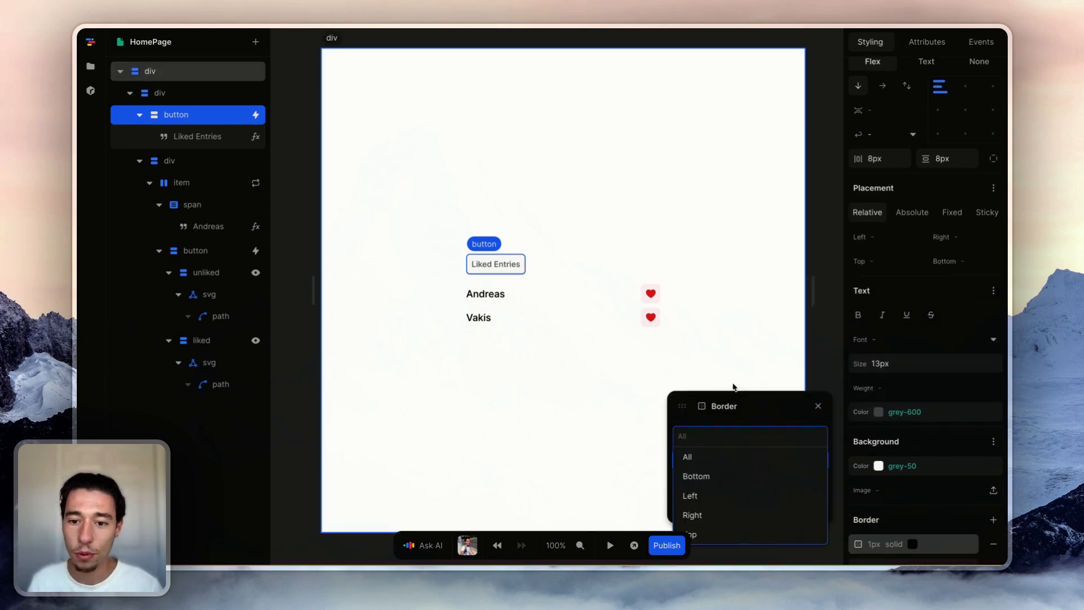
click(711, 455)
click(819, 509)
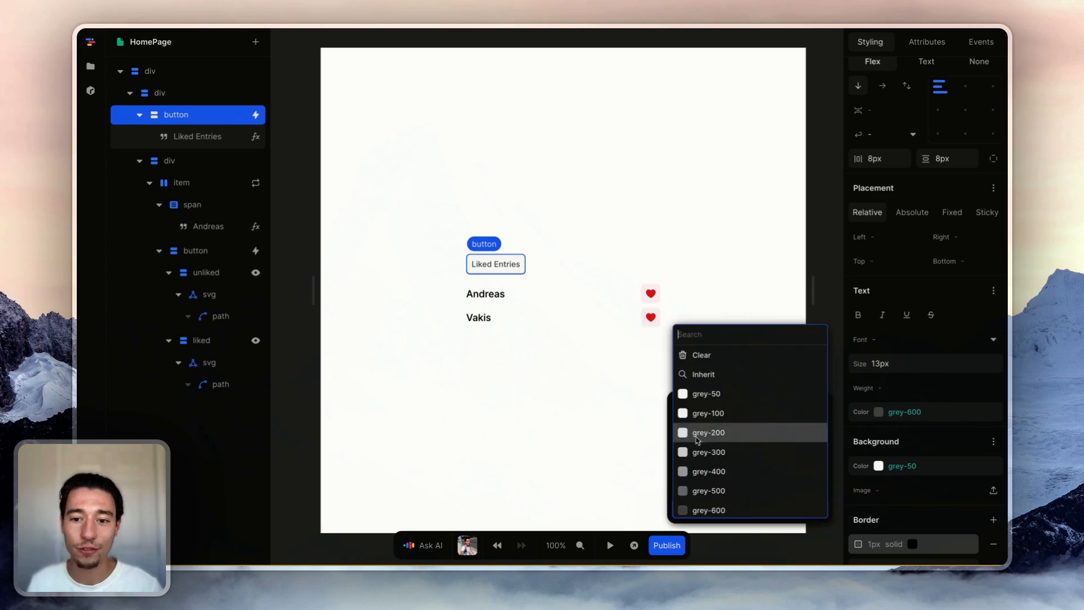
click(750, 431)
click(818, 406)
Set the Liked Entries button's border radius to 8px.
scroll(962, 455, down, 2)
scroll(962, 455, down, 1)
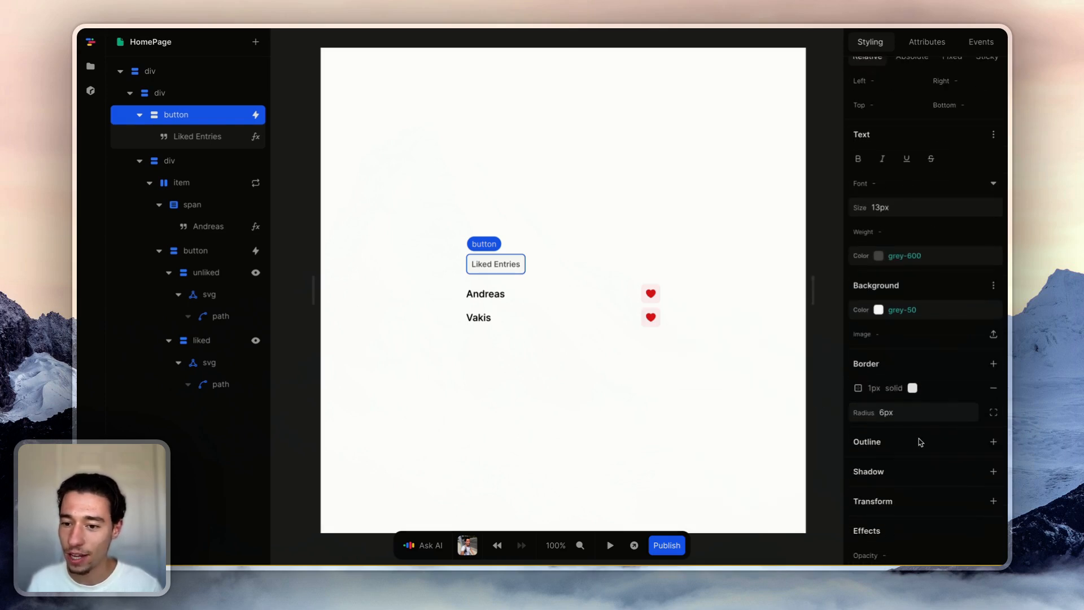
click(915, 412)
text(7)
key(Return)
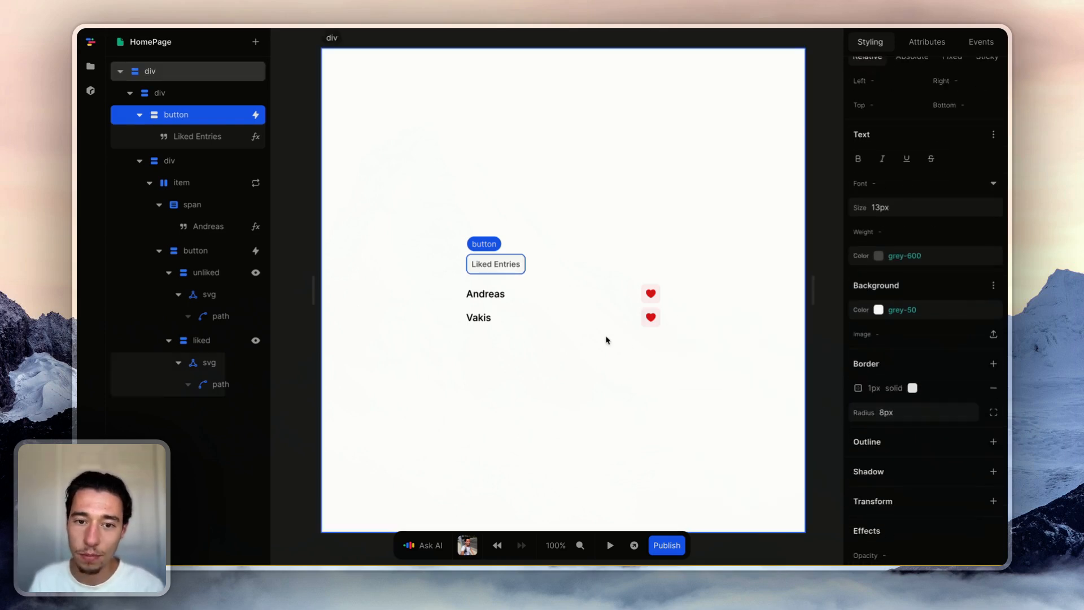
Preview the page to check how the Liked Entries button looks at rest and on hover.
click(605, 339)
click(610, 544)
click(495, 264)
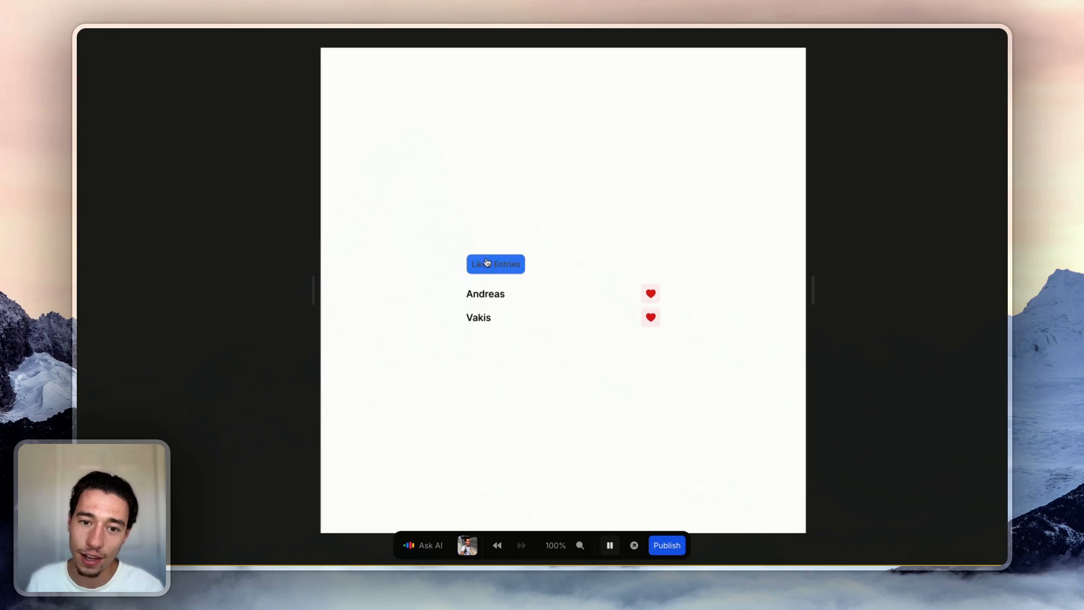
click(499, 226)
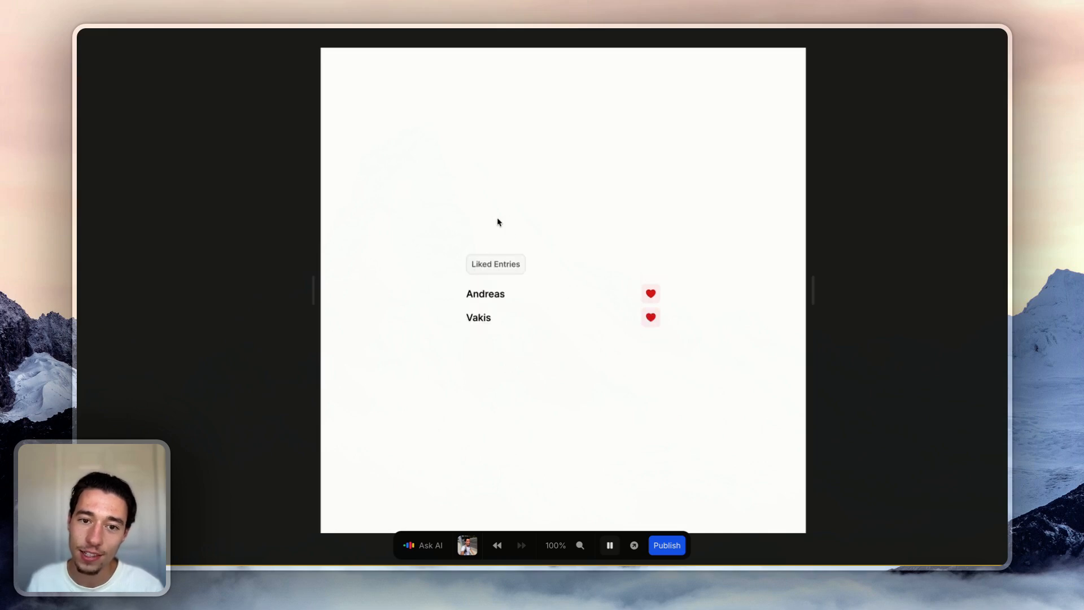
click(609, 545)
Delete the :hover style variant from the Liked Entries button.
click(477, 262)
click(976, 147)
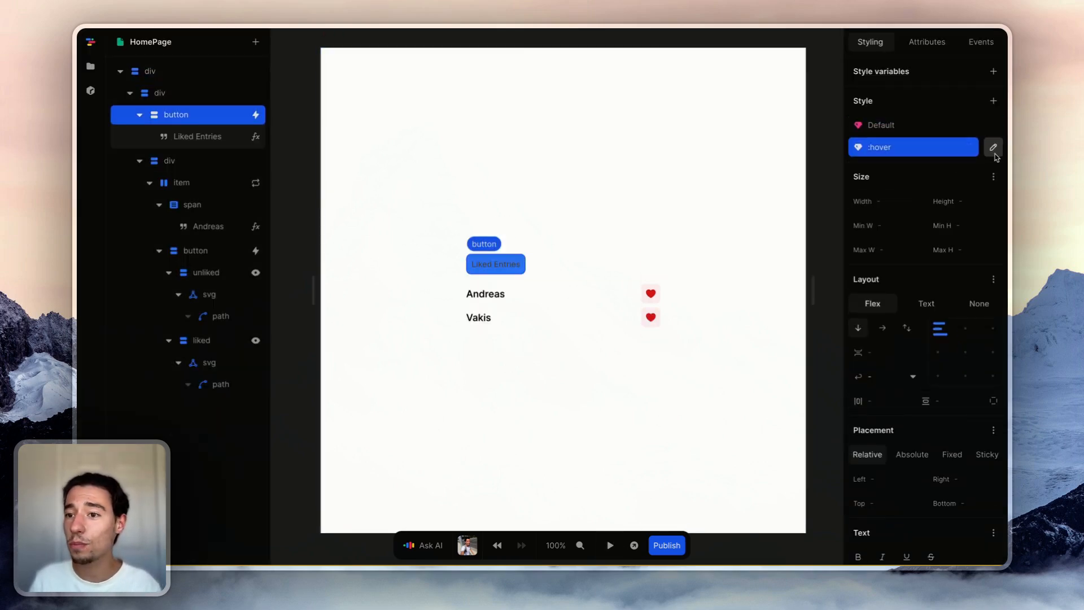
click(993, 147)
click(860, 345)
click(616, 425)
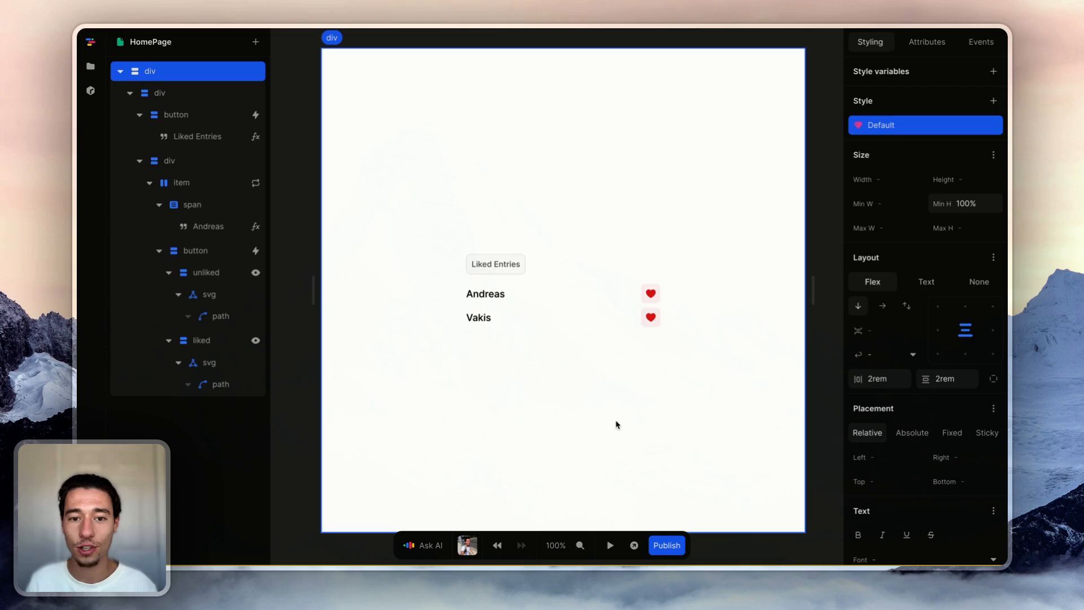
Preview the page, switch the list to all entries, and like the last three entries.
click(610, 544)
click(495, 271)
click(494, 229)
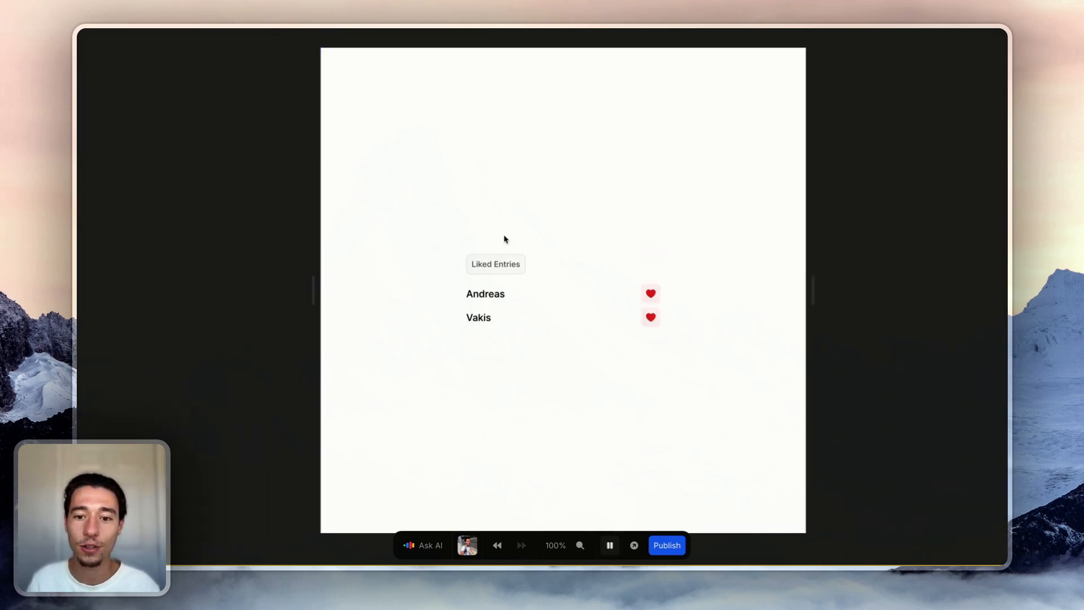
click(497, 265)
click(650, 305)
click(651, 329)
click(652, 353)
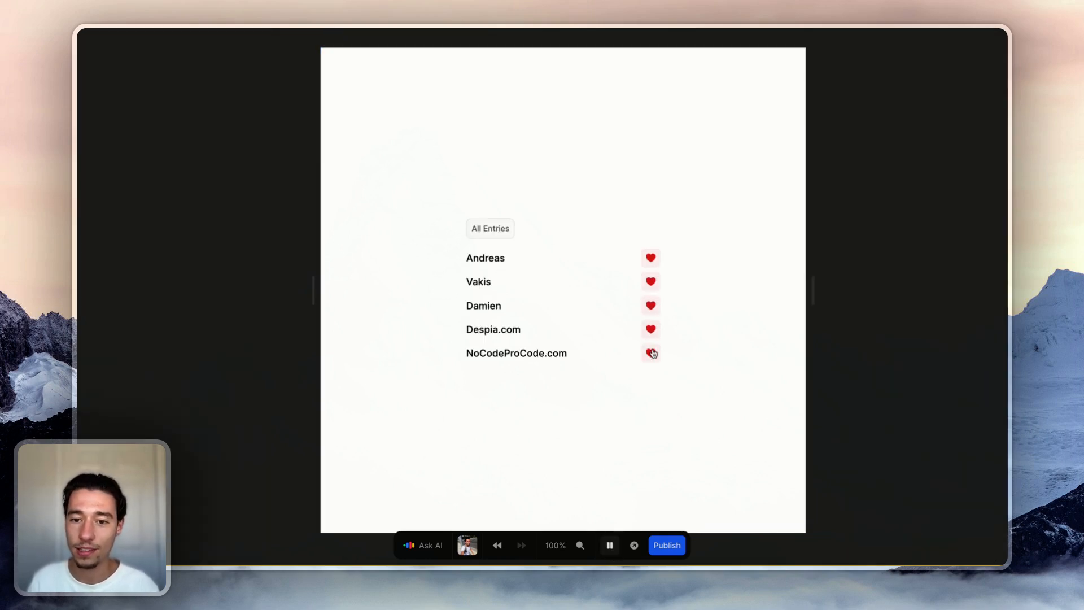
Unlike all five entries, switch the list back to liked entries, and stop the preview.
click(650, 258)
click(651, 281)
click(650, 305)
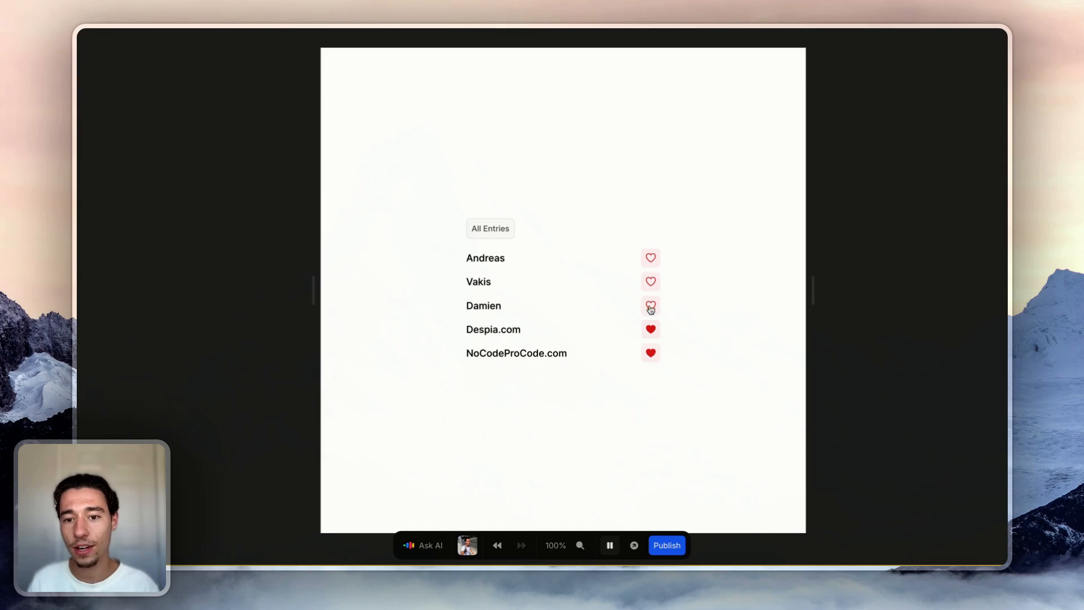
click(651, 328)
click(652, 351)
click(507, 233)
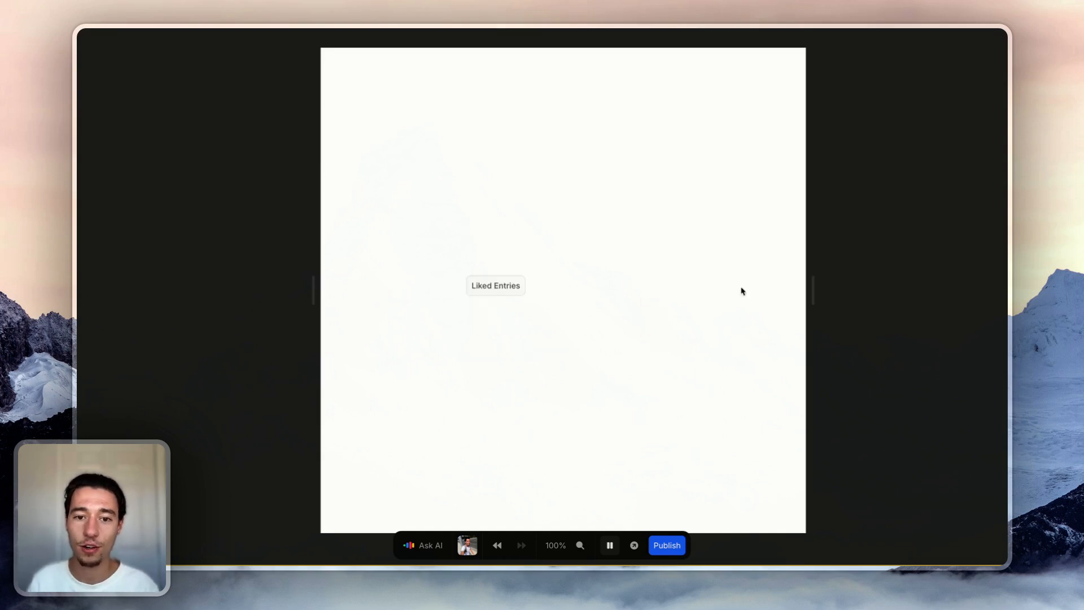
click(610, 545)
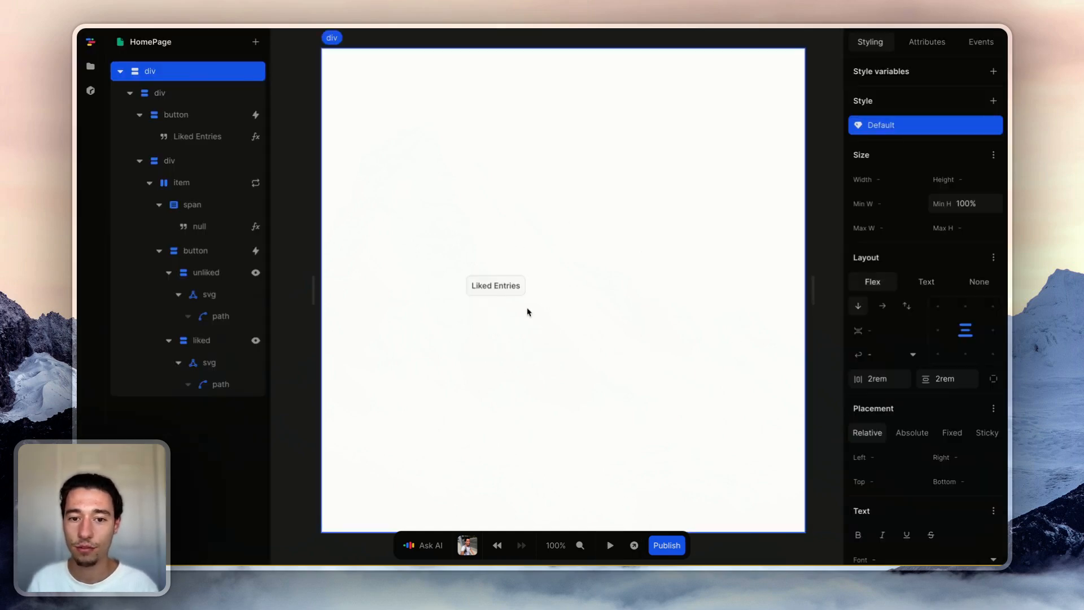
Add a Div element inside the container div, below the list.
click(533, 304)
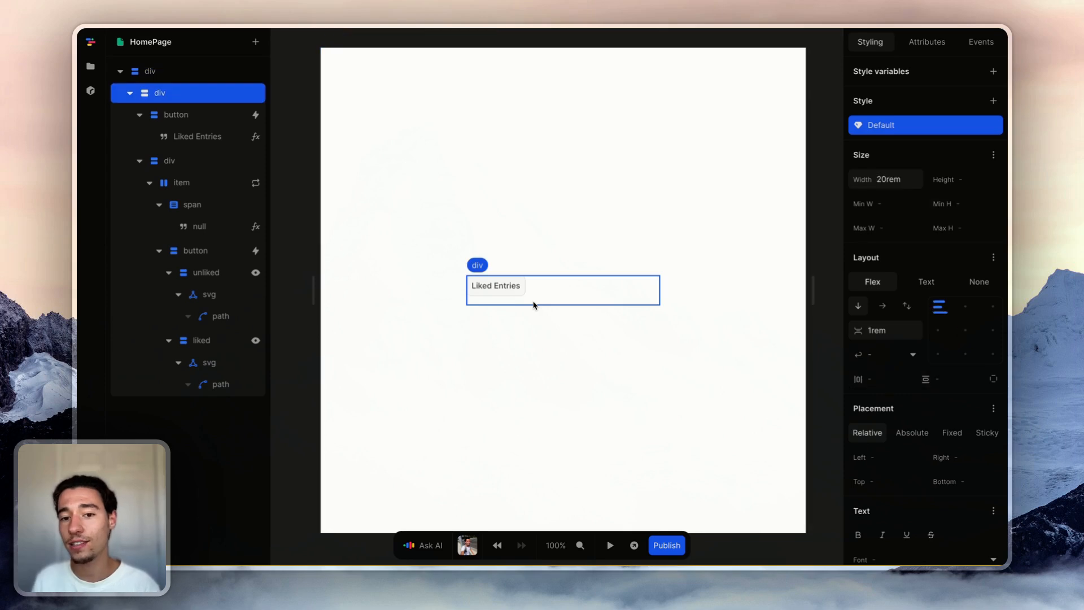
click(261, 44)
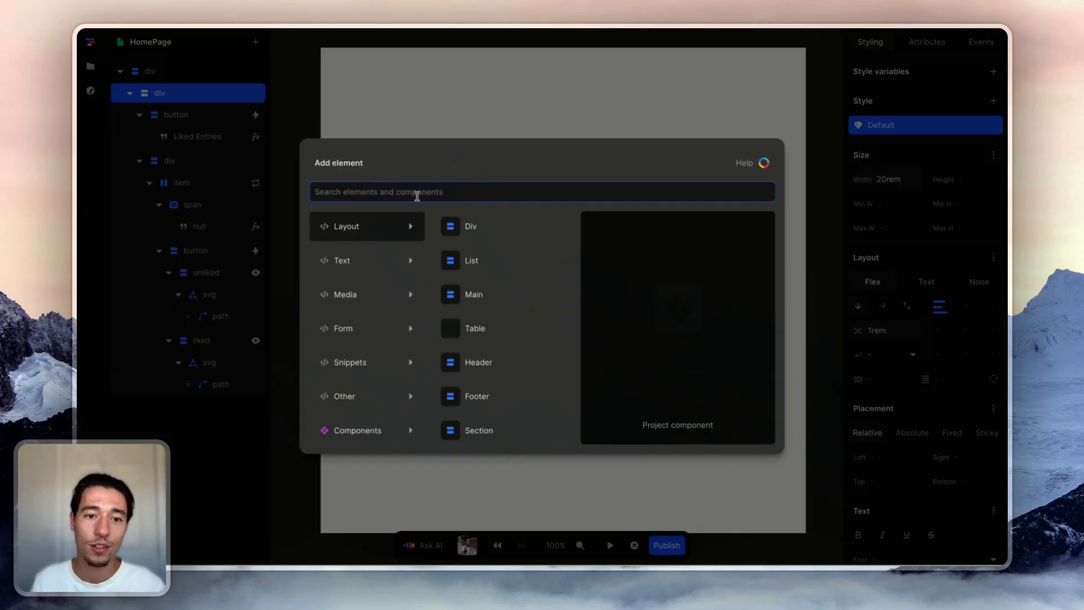
click(467, 229)
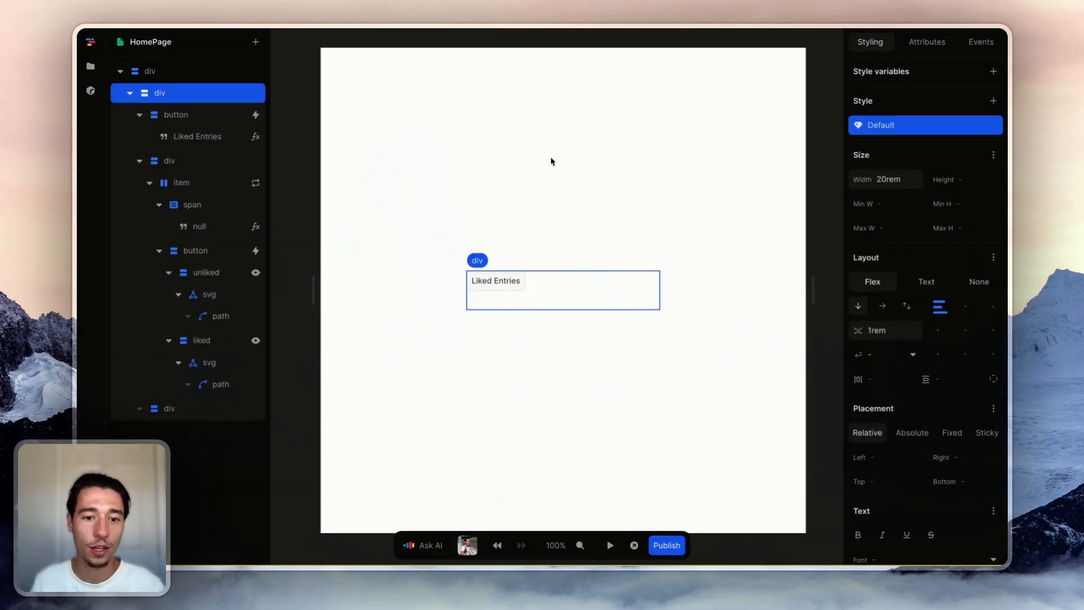
Add a paragraph element inside the new empty div.
click(188, 408)
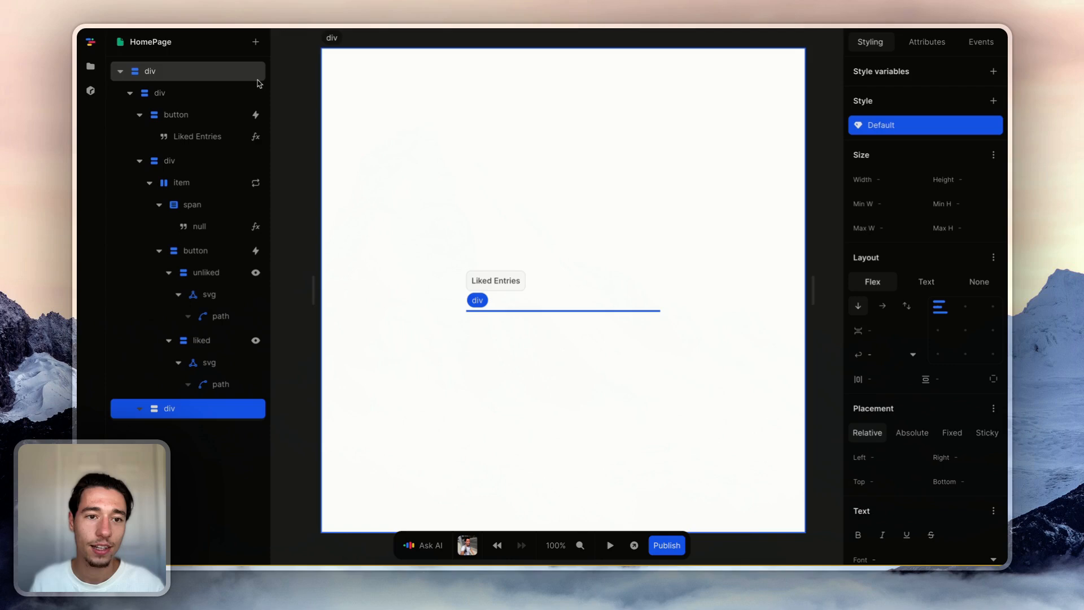
click(254, 48)
text(p)
click(400, 226)
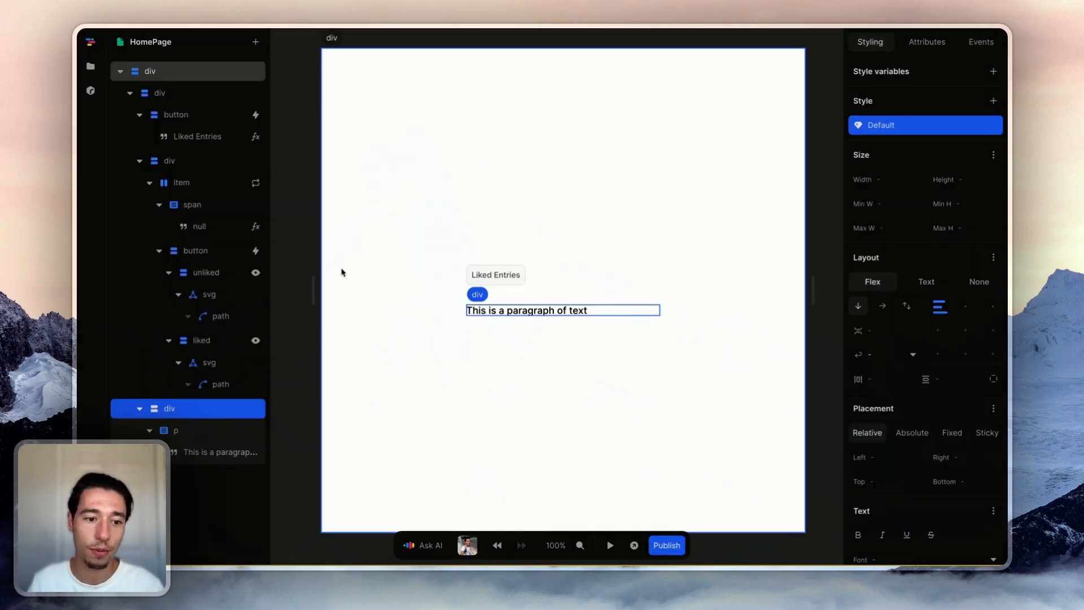
Set the new paragraph's text to "No liked entries found...".
click(206, 451)
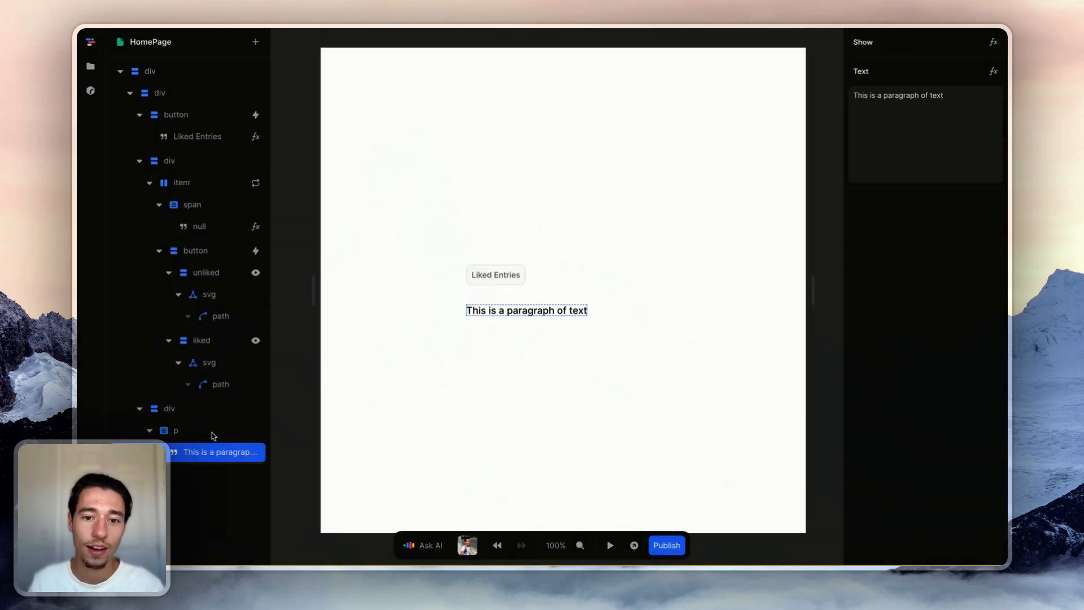
click(858, 96)
key(super+a)
key(BackSpace)
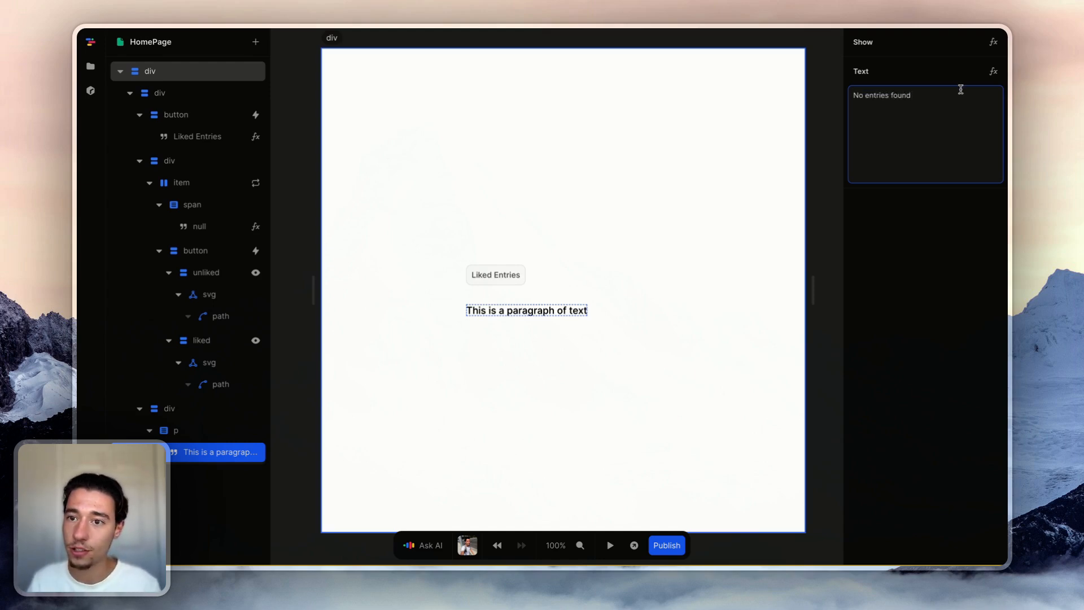
click(865, 103)
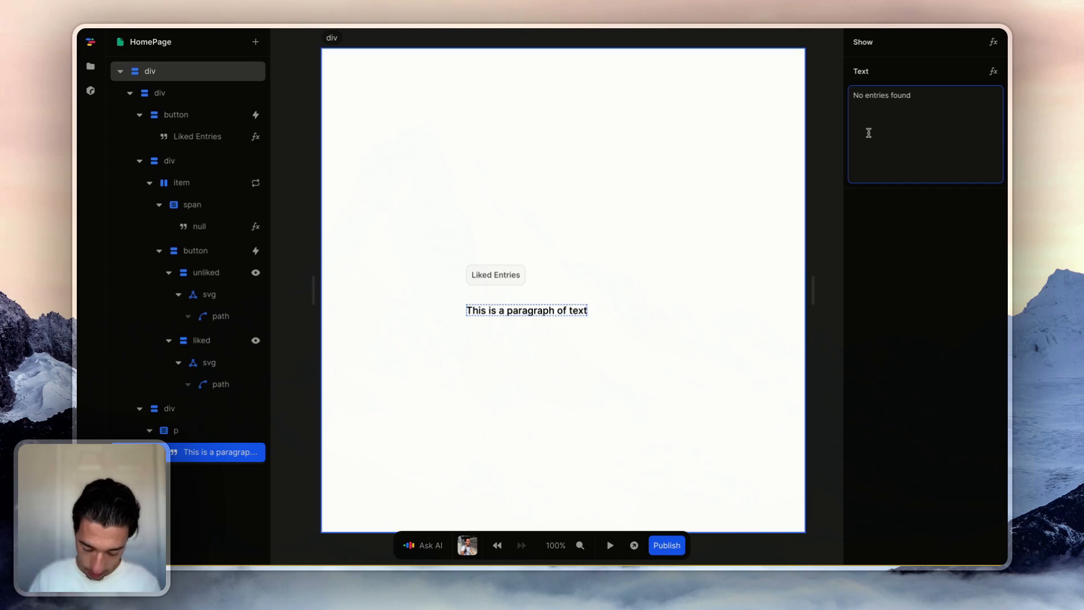
text(liked)
click(961, 261)
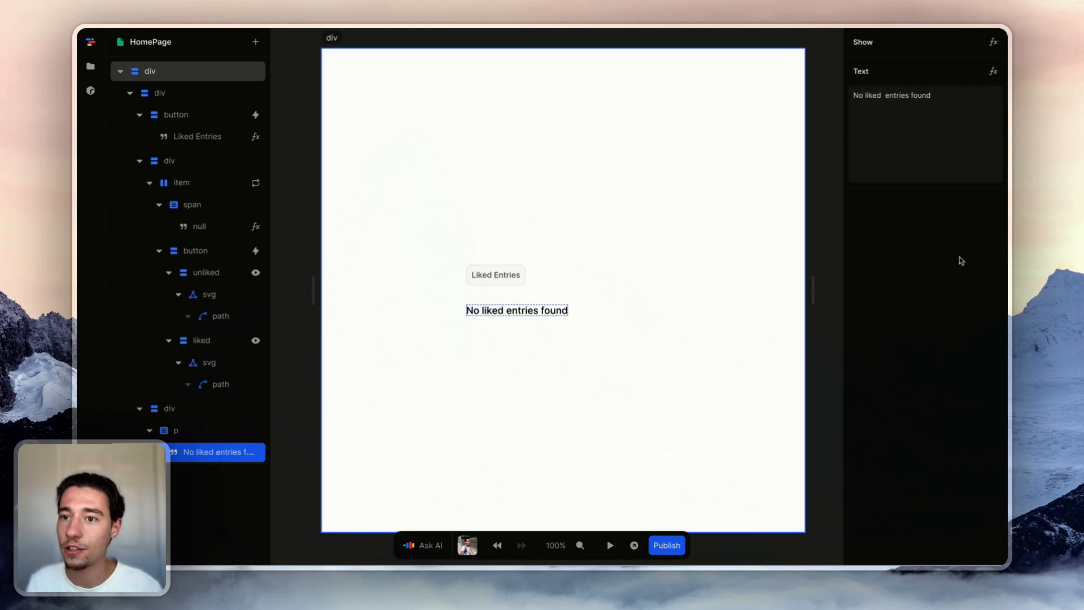
drag(879, 87, 887, 100)
click(885, 95)
key(BackSpace)
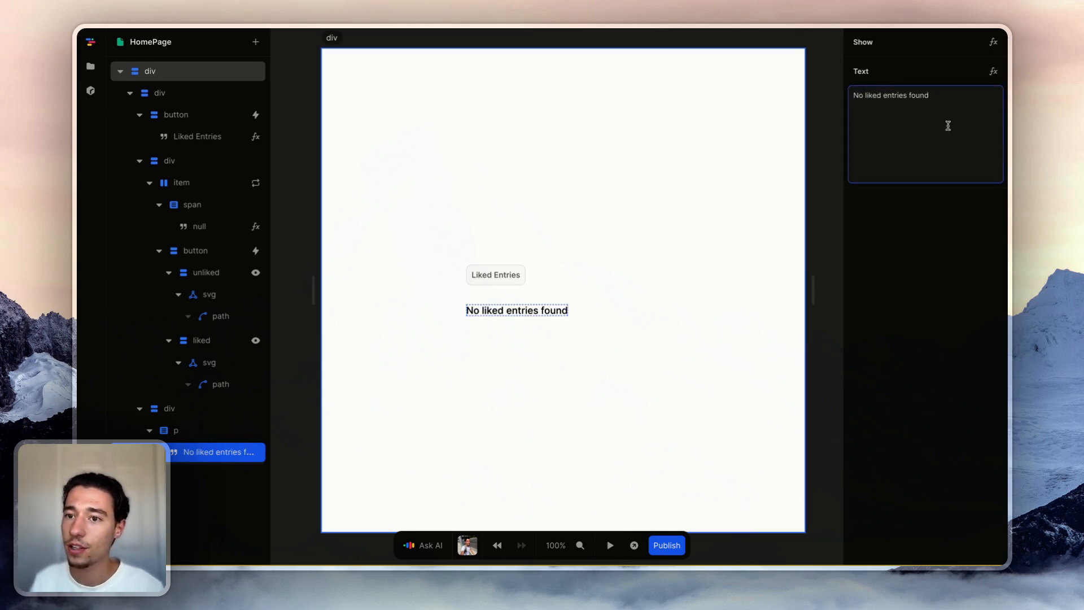
click(933, 293)
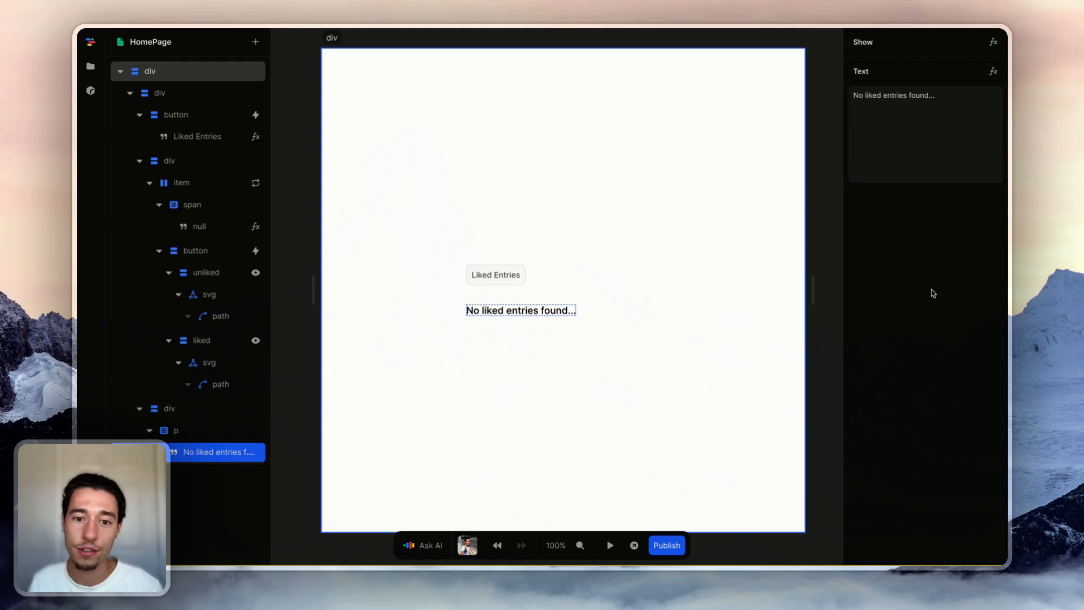
Move the div holding the empty-state message into the list div, directly below the repeated item.
click(224, 412)
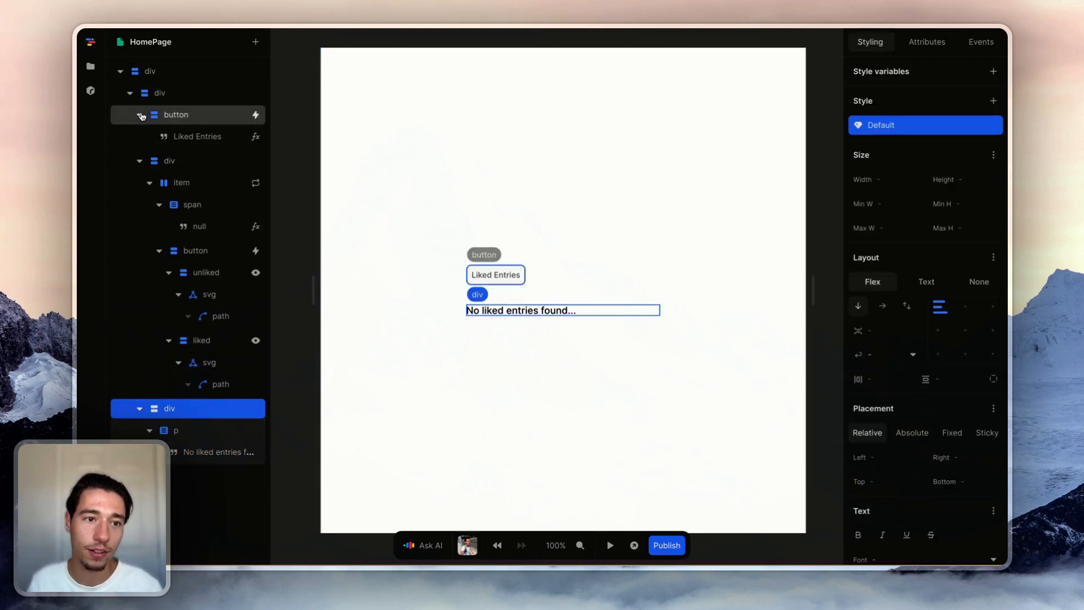
click(140, 115)
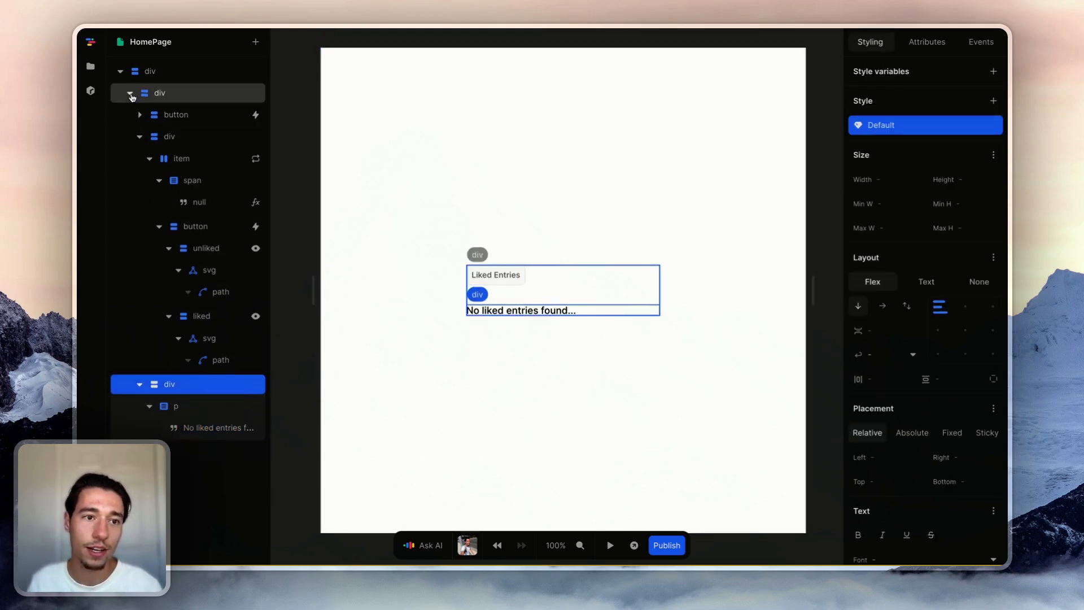
click(140, 136)
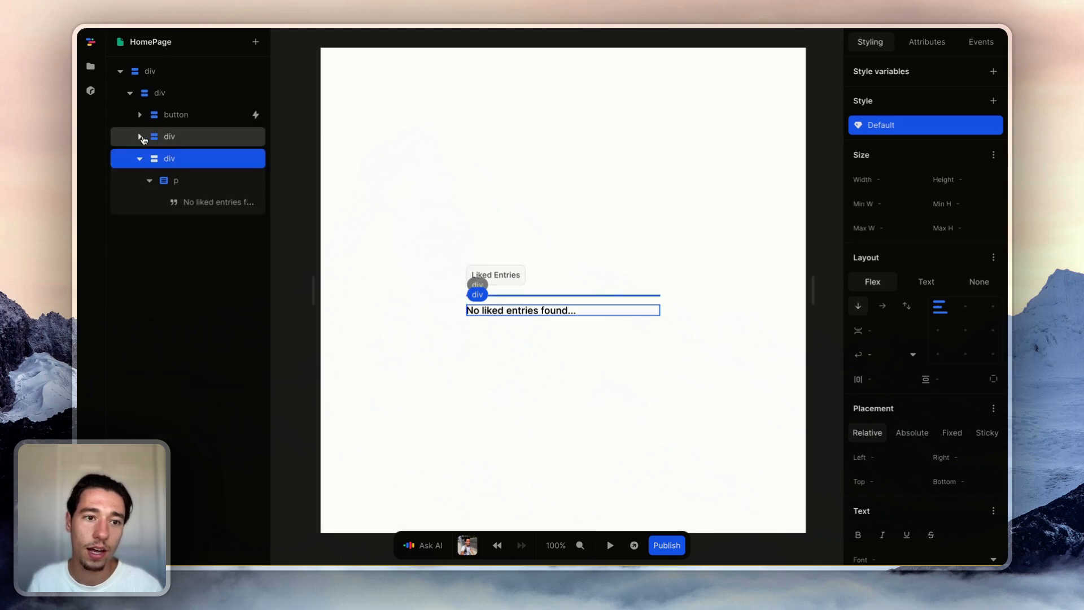
click(140, 136)
click(149, 158)
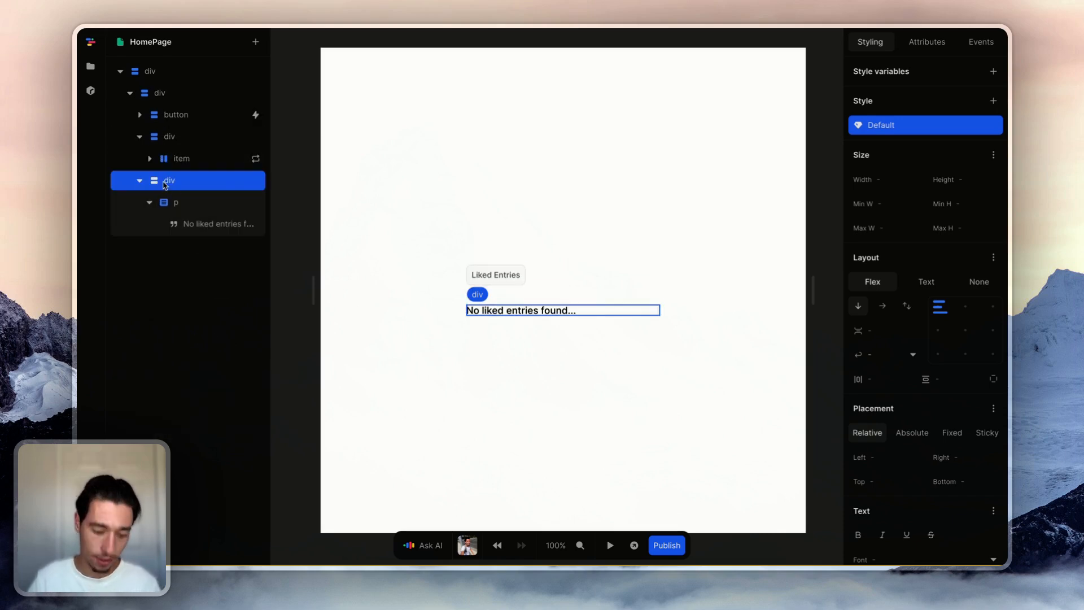
drag(165, 185, 187, 133)
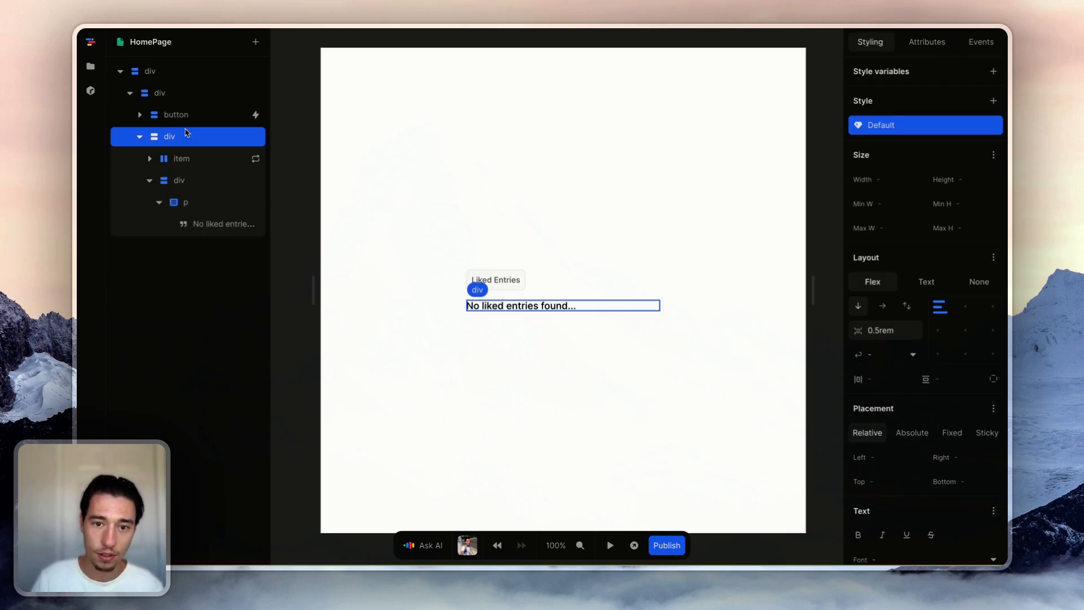
Set the message div's horizontal and vertical padding to 0.75rem.
click(179, 180)
click(864, 378)
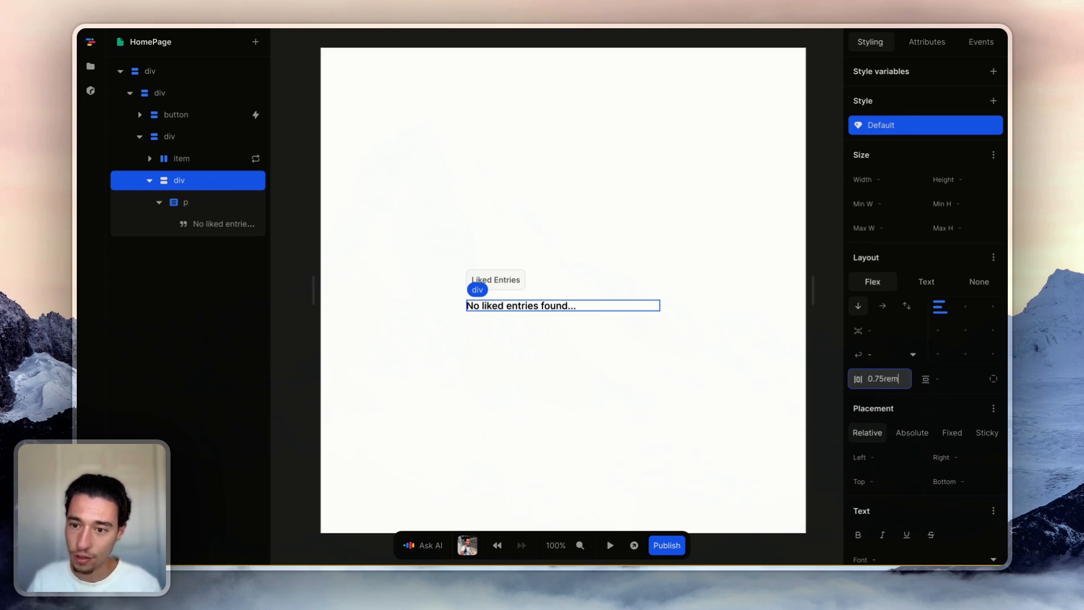
click(942, 383)
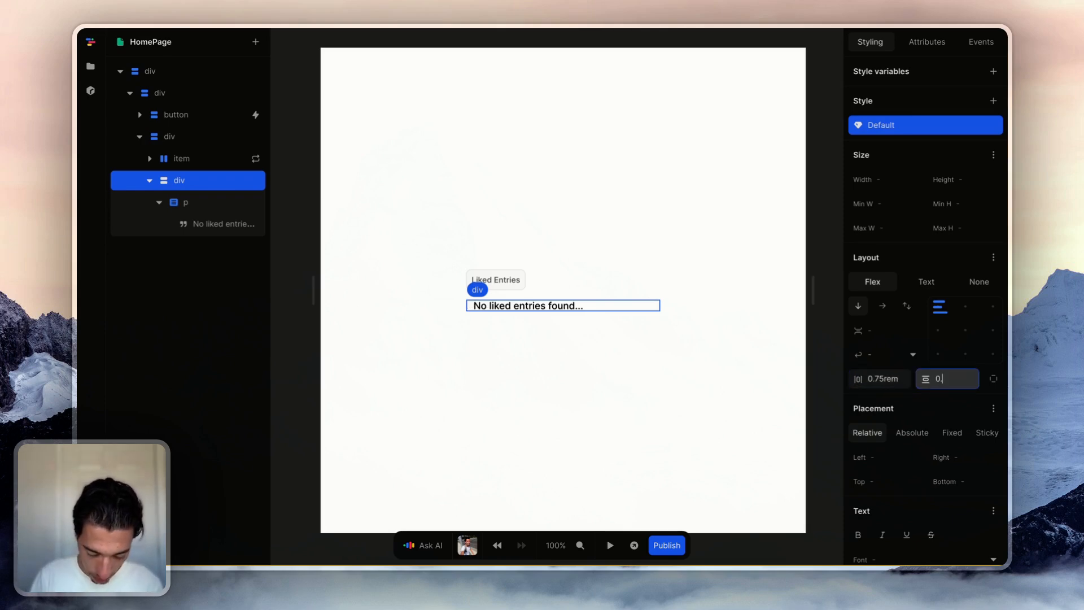
text(0.75rem)
Set the message div's background color to grey-50.
scroll(950, 479, down, 4)
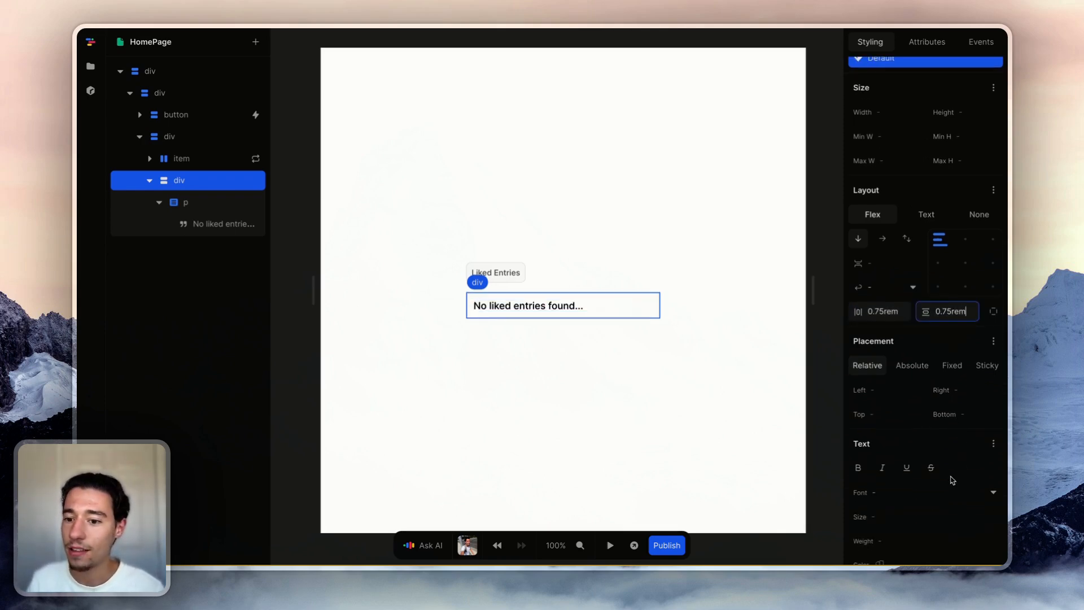
scroll(959, 474, down, 2)
click(992, 427)
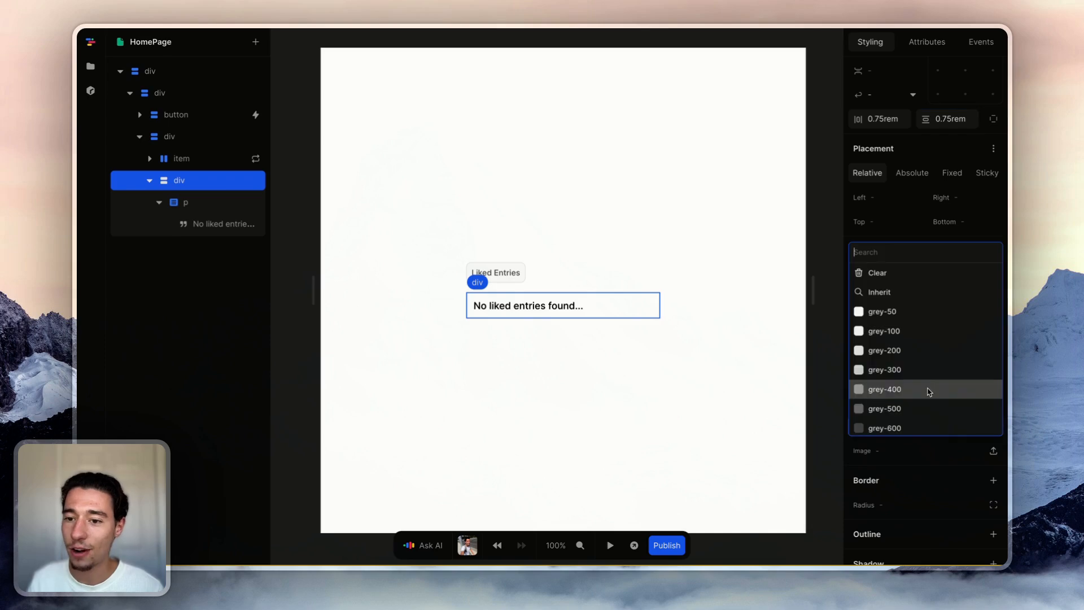
click(900, 315)
Open the message div's border radius for editing.
click(891, 505)
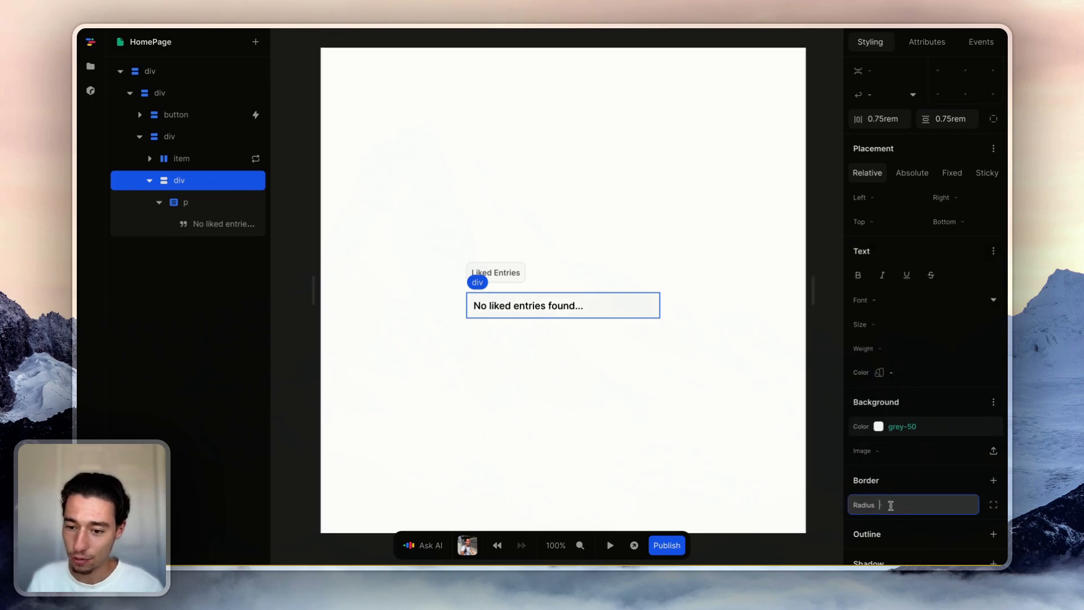
click(649, 459)
click(636, 310)
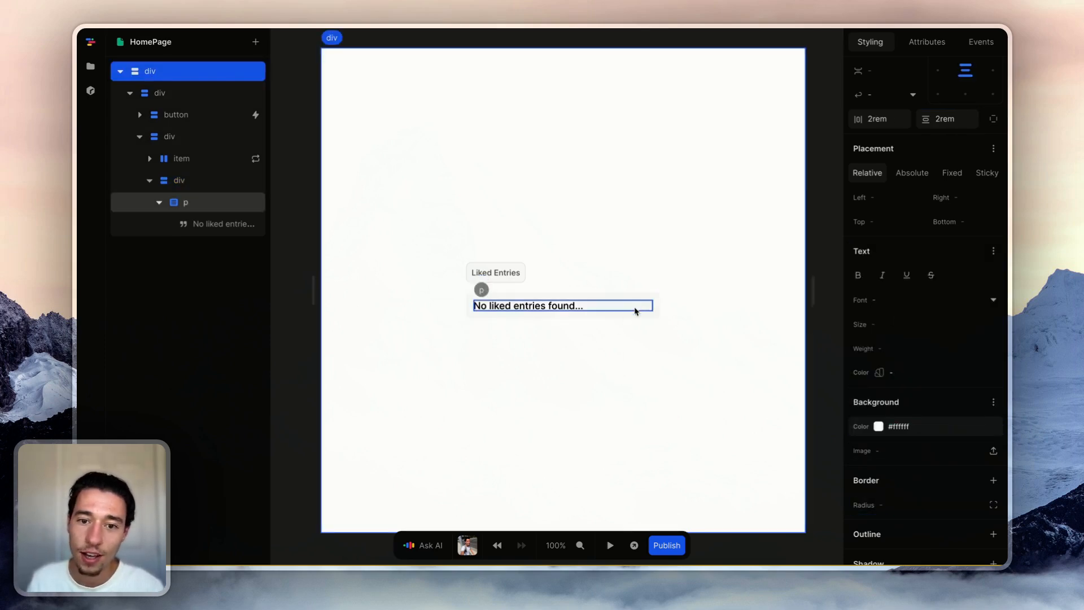
Set the list div's text size to 13px, weight to 400 and text color to grey-700.
click(655, 298)
click(887, 324)
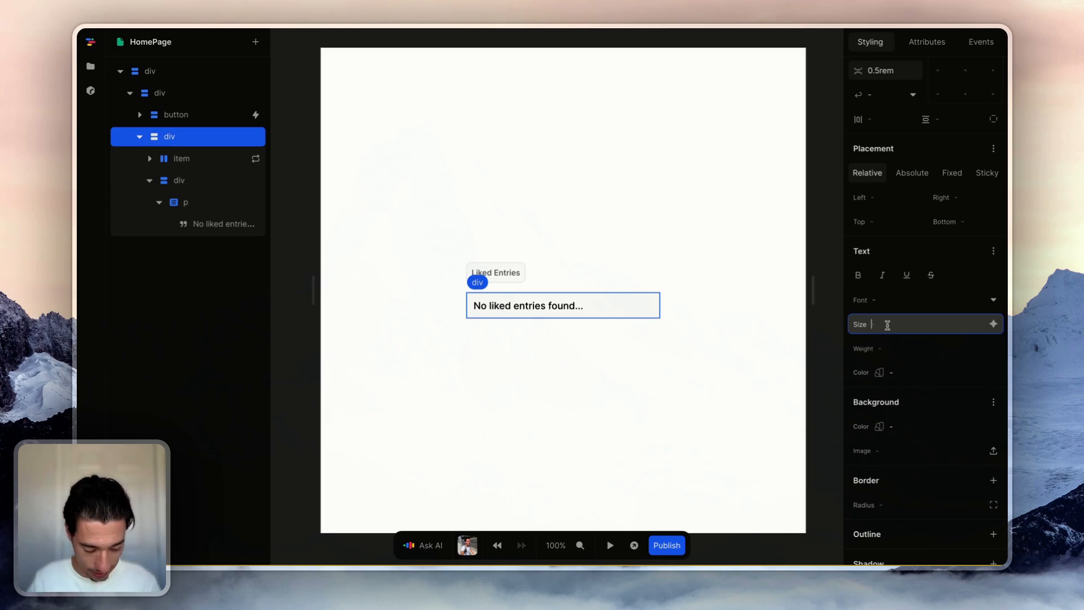
text(13px)
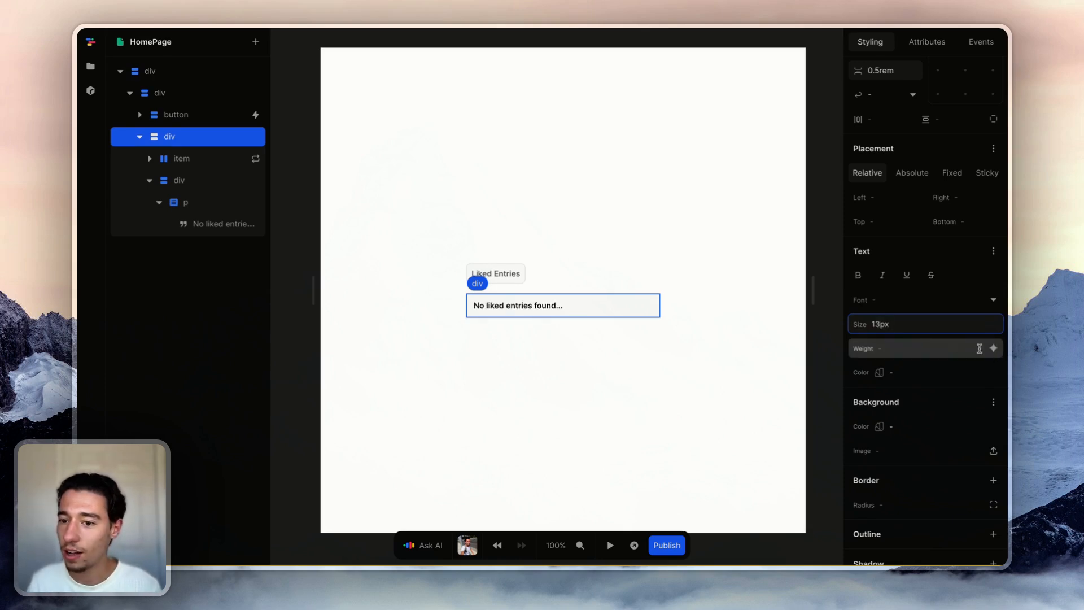
click(973, 346)
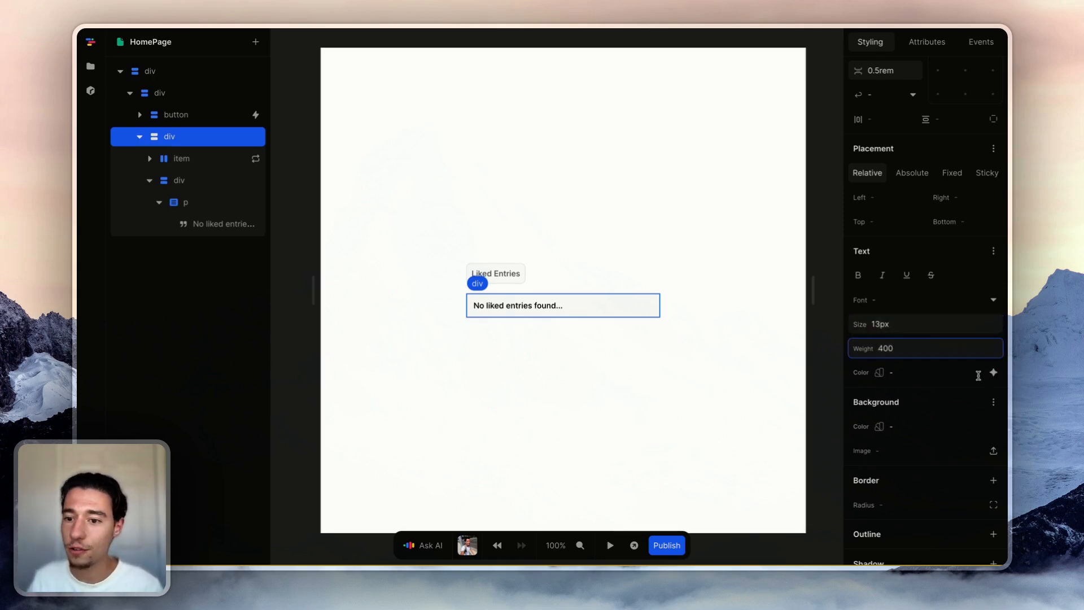
click(992, 372)
scroll(920, 357, down, 1)
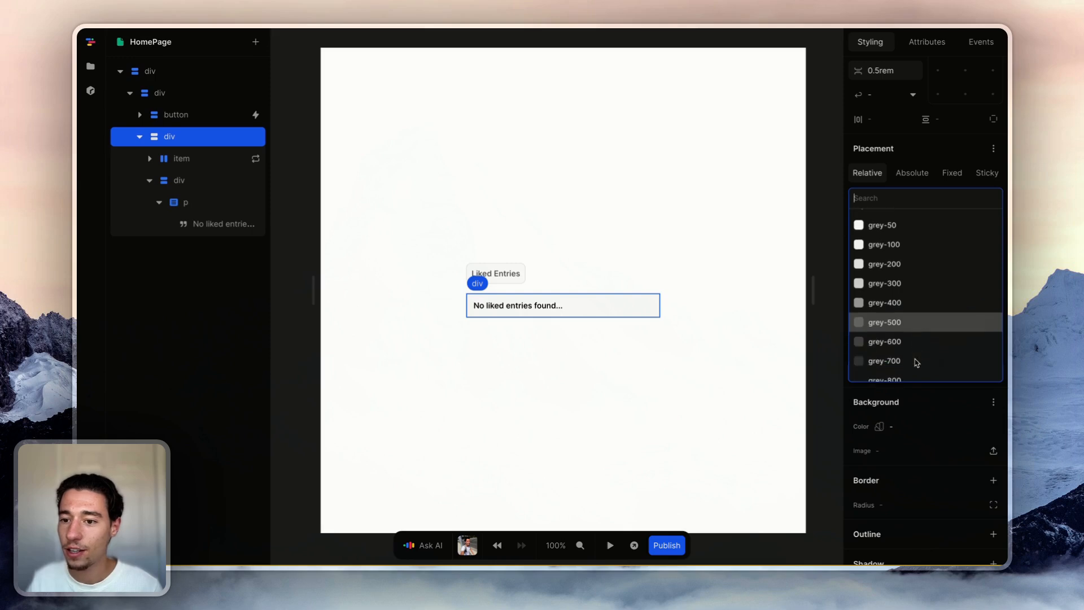
click(916, 361)
click(670, 410)
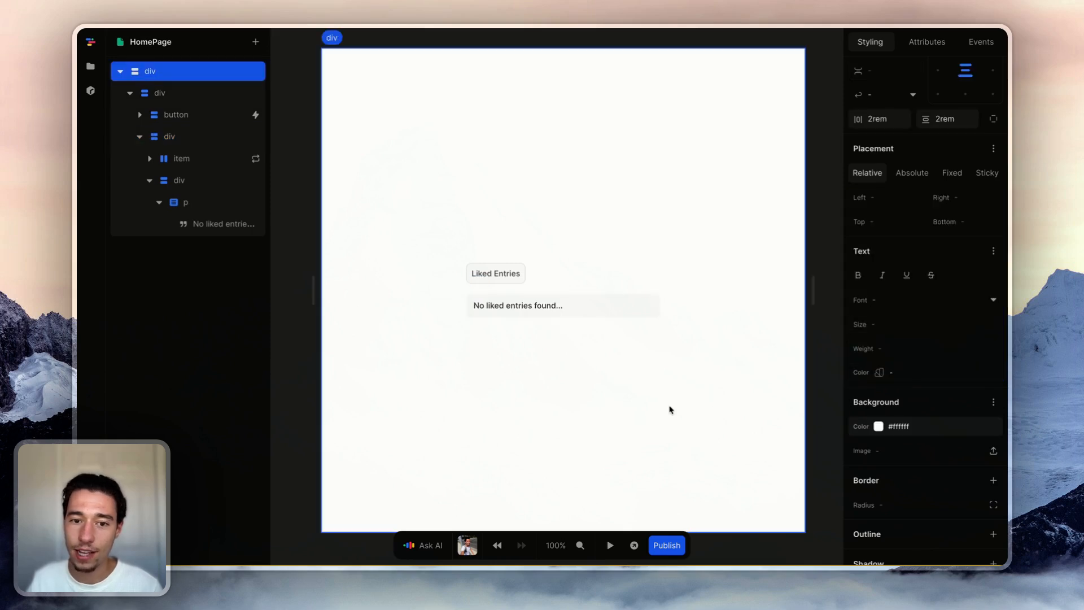
Start a Show formula for the list div in the expanded editor, using the filterByLiked variable.
click(478, 295)
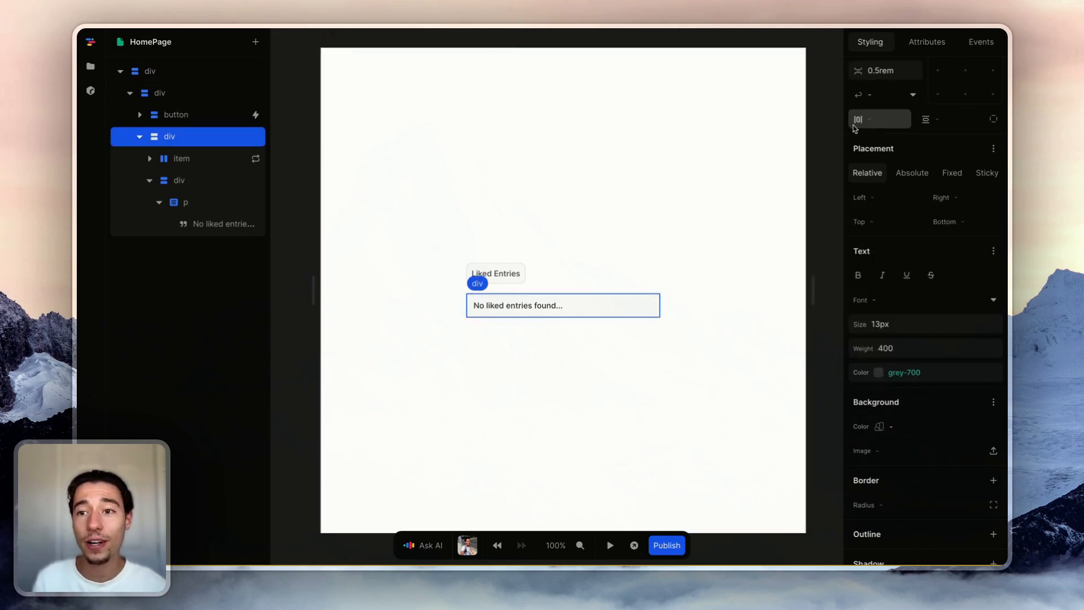
click(927, 46)
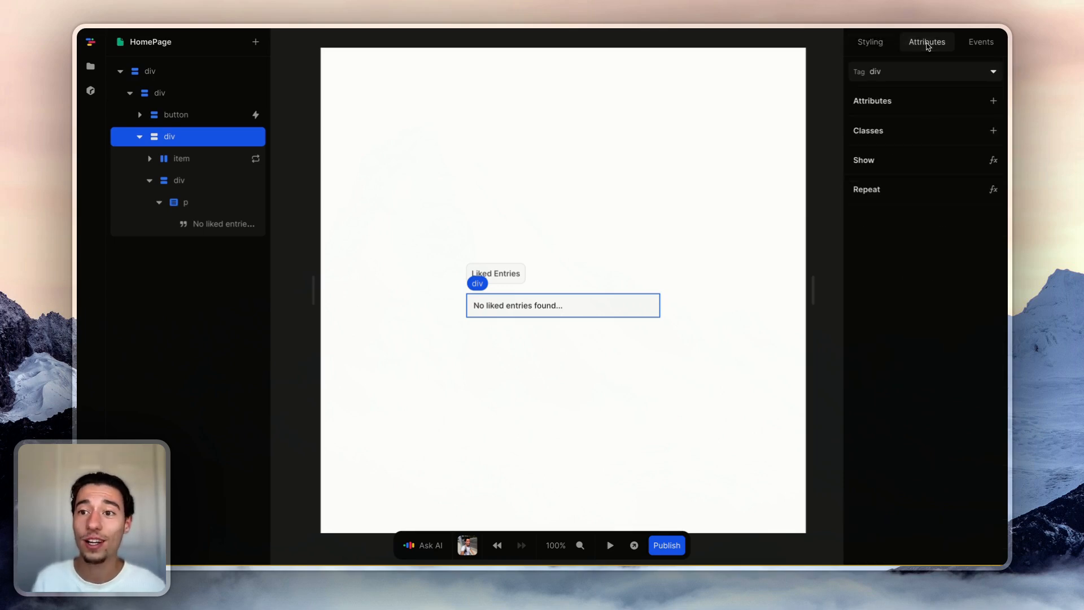
click(993, 160)
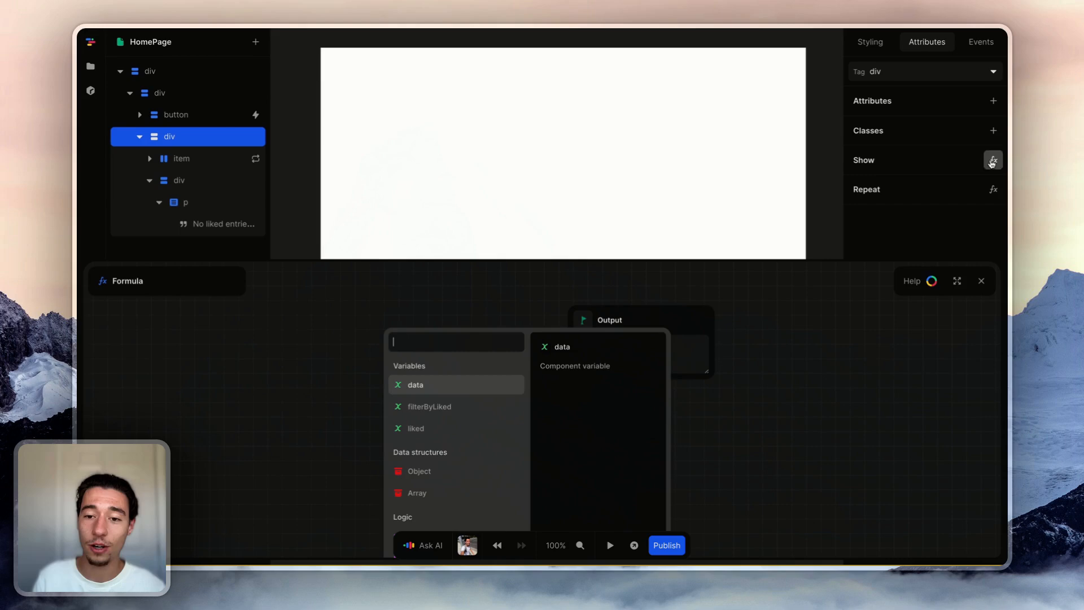
click(962, 280)
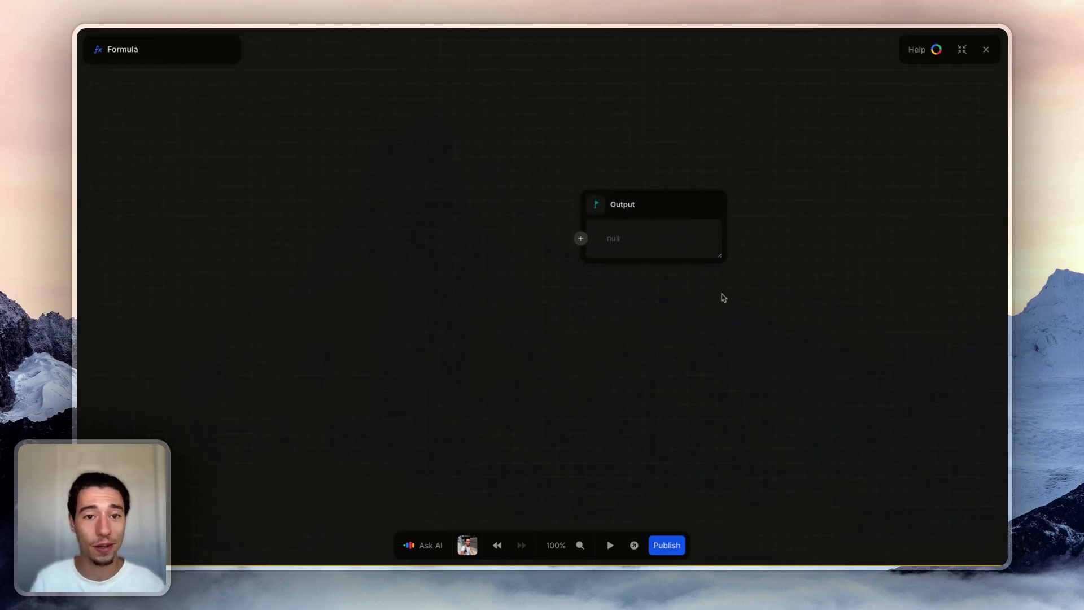
click(580, 237)
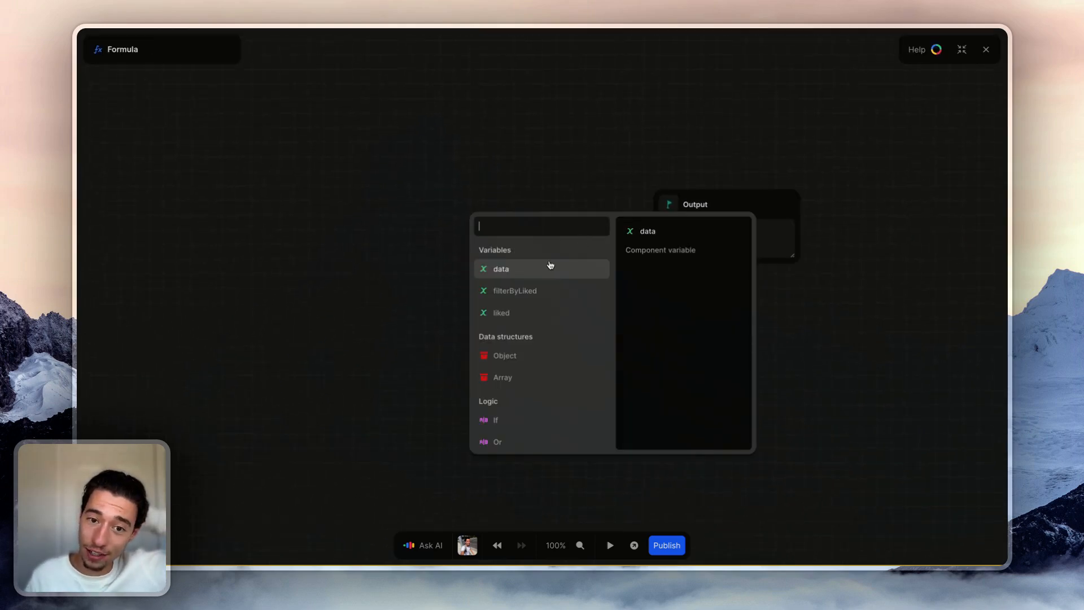
click(511, 291)
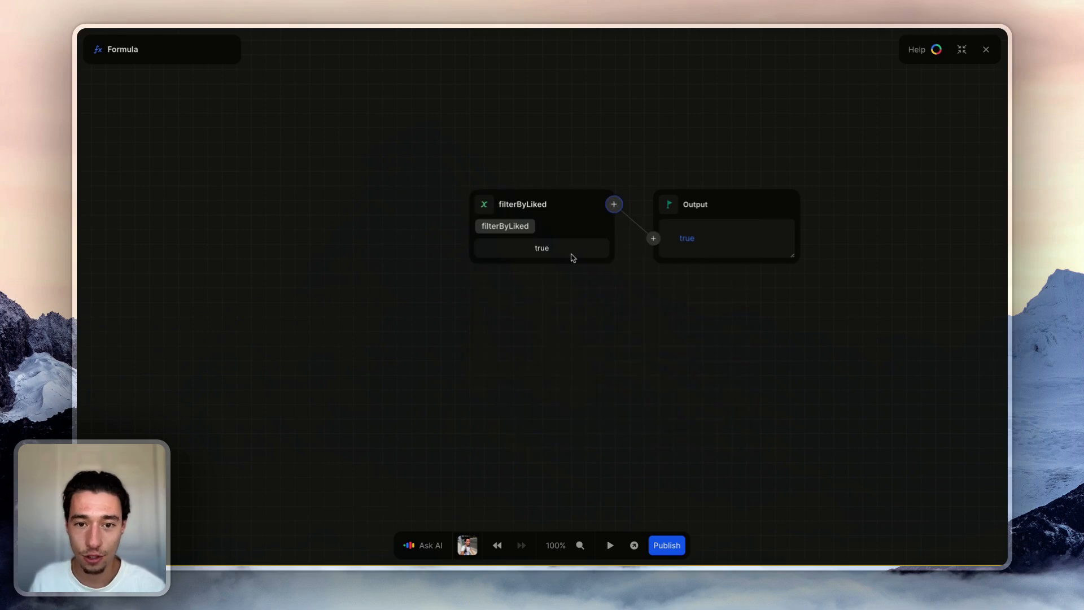
Add an Equals formula after filterByLiked that compares it with true.
click(613, 205)
text(eq)
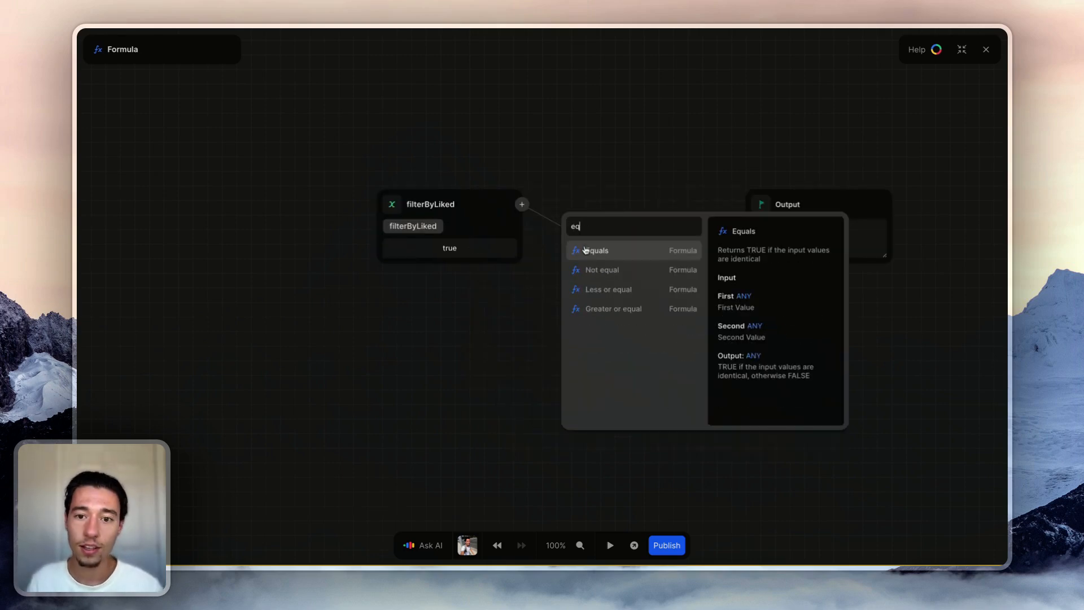
click(601, 248)
click(600, 251)
text(true)
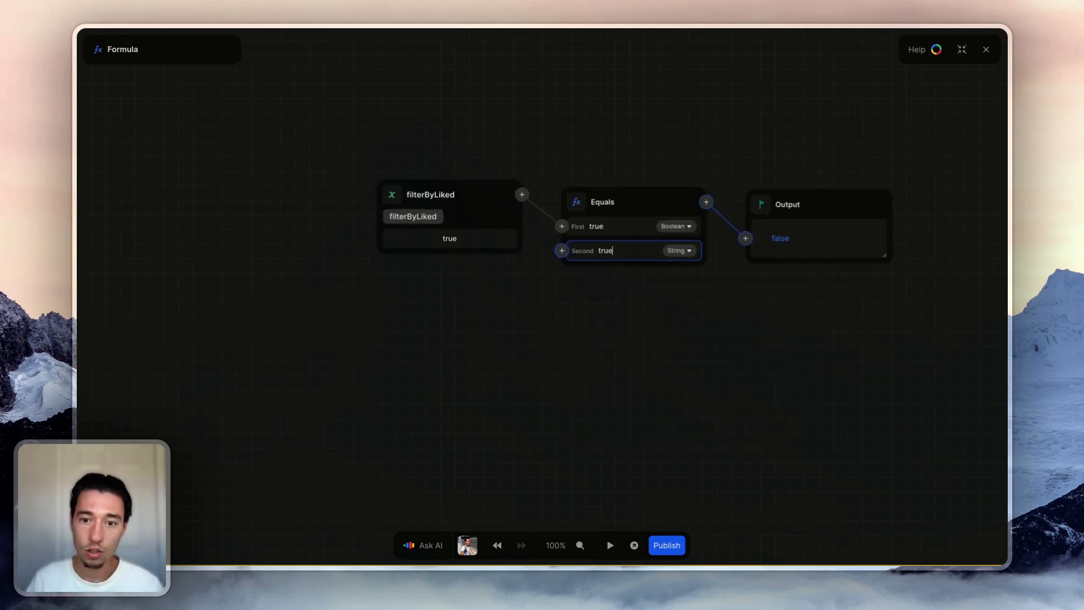
click(642, 327)
scroll(654, 309, up, 1)
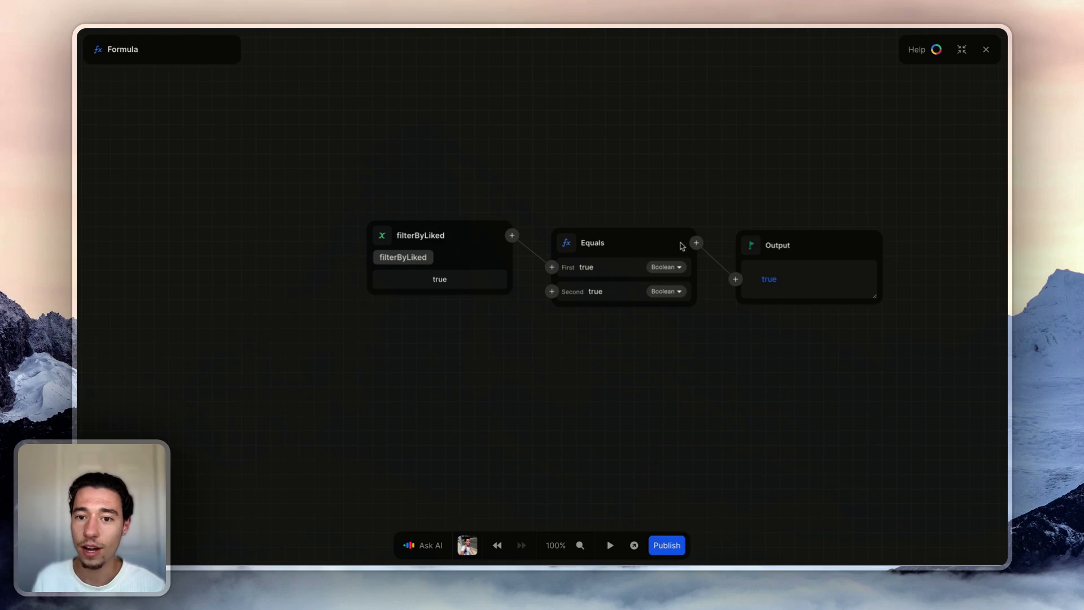
Feed the Equals comparison into an And node and connect the data variable as its second condition.
click(696, 242)
text(a)
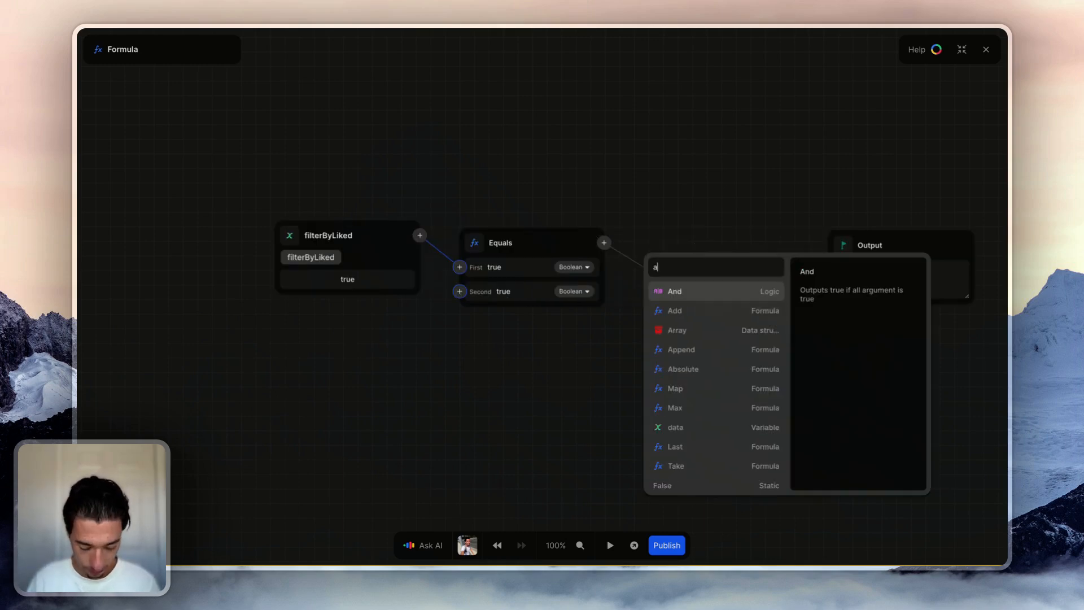
text(nd)
click(690, 292)
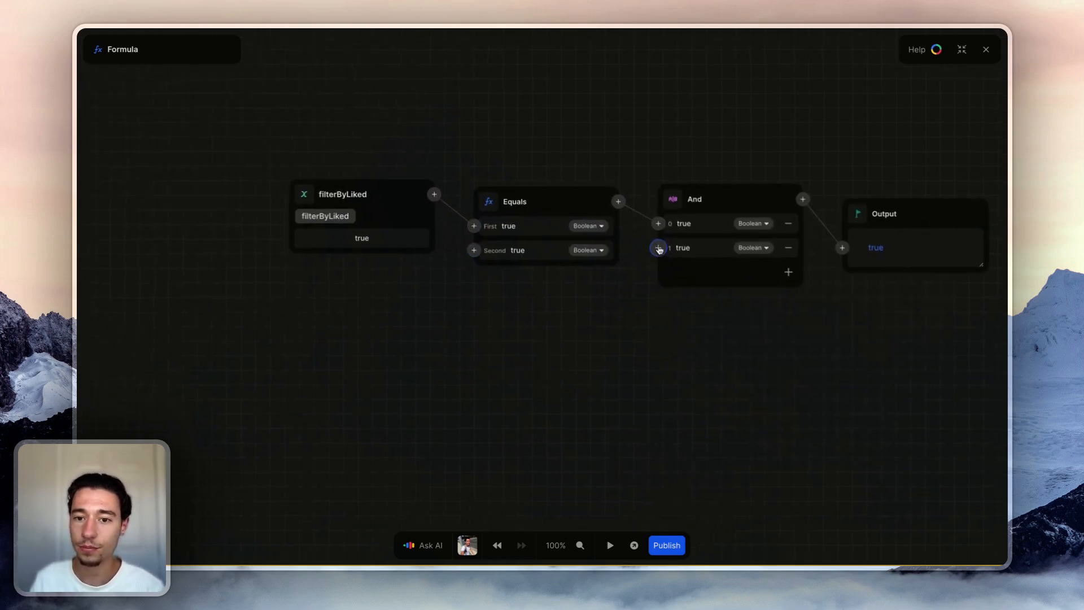
click(659, 248)
click(531, 336)
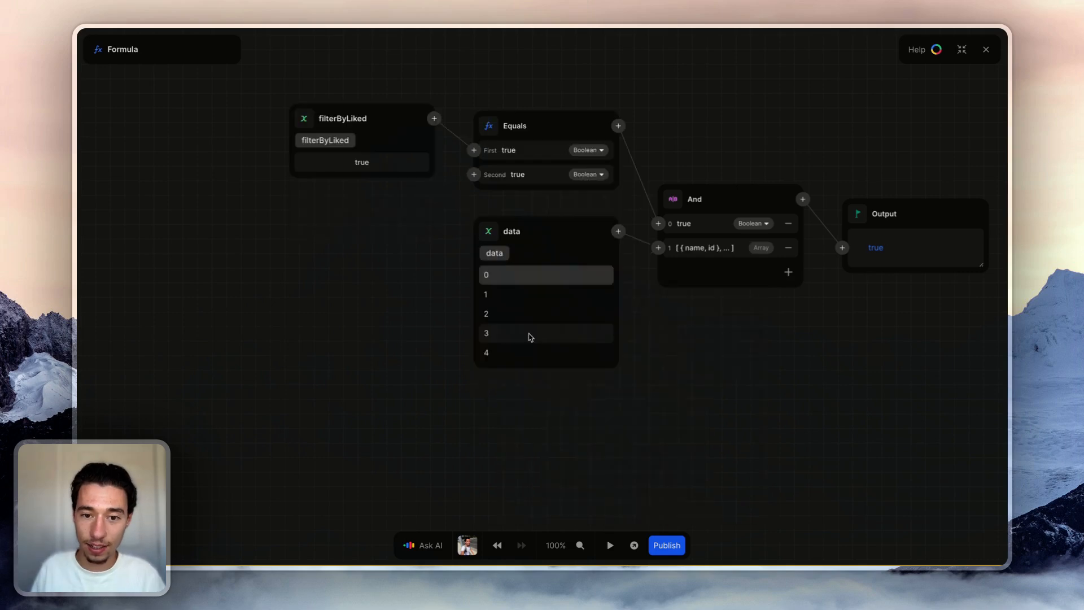
Insert a Filter formula between the data variable and the And node.
click(618, 232)
text(f)
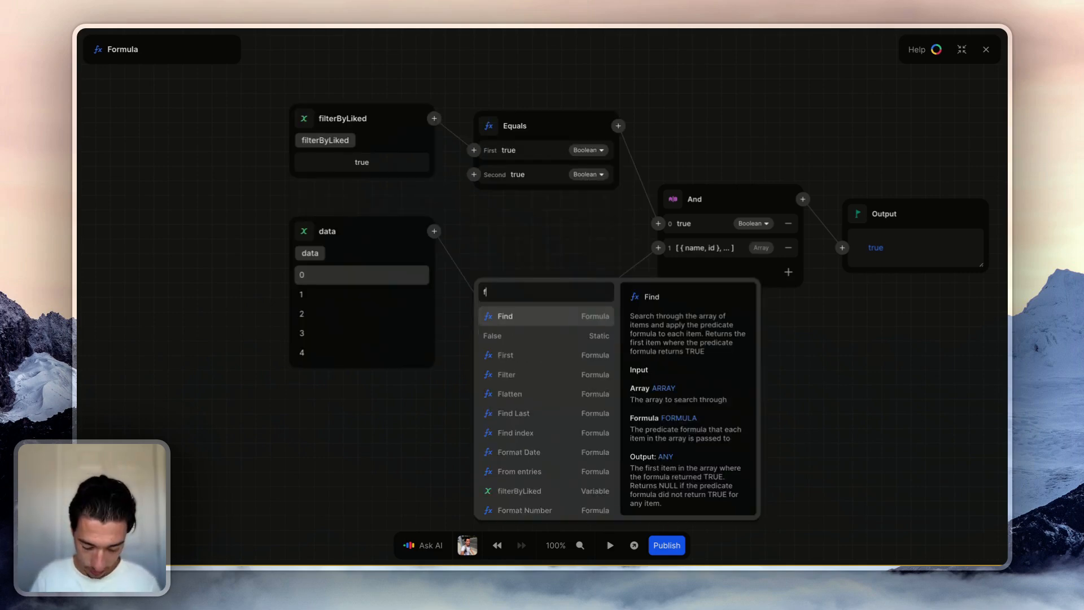
text(ilet)
key(BackSpace)
key(BackSpace)
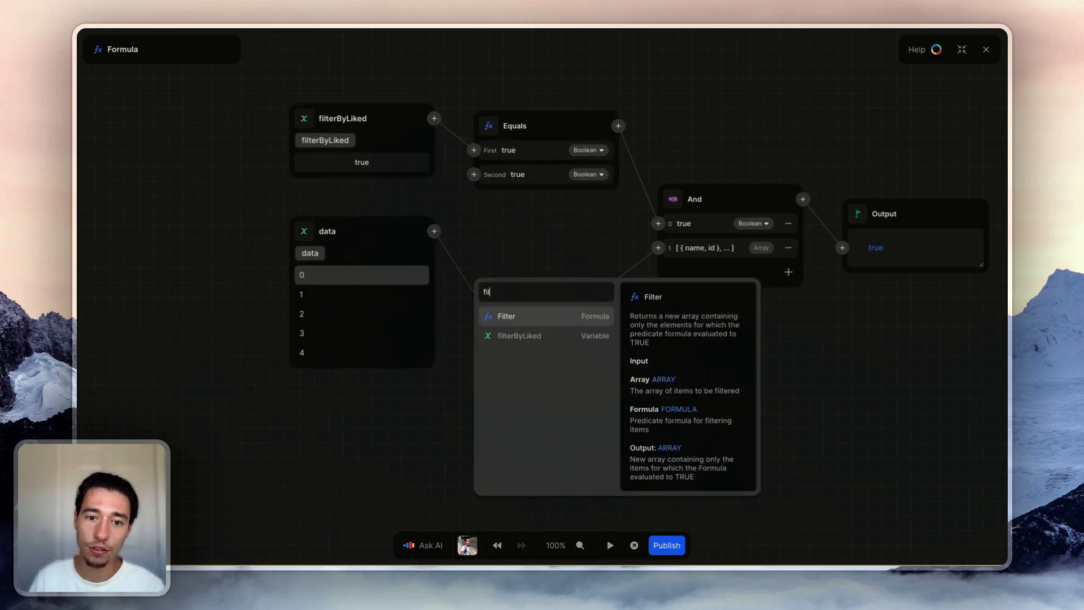
click(545, 317)
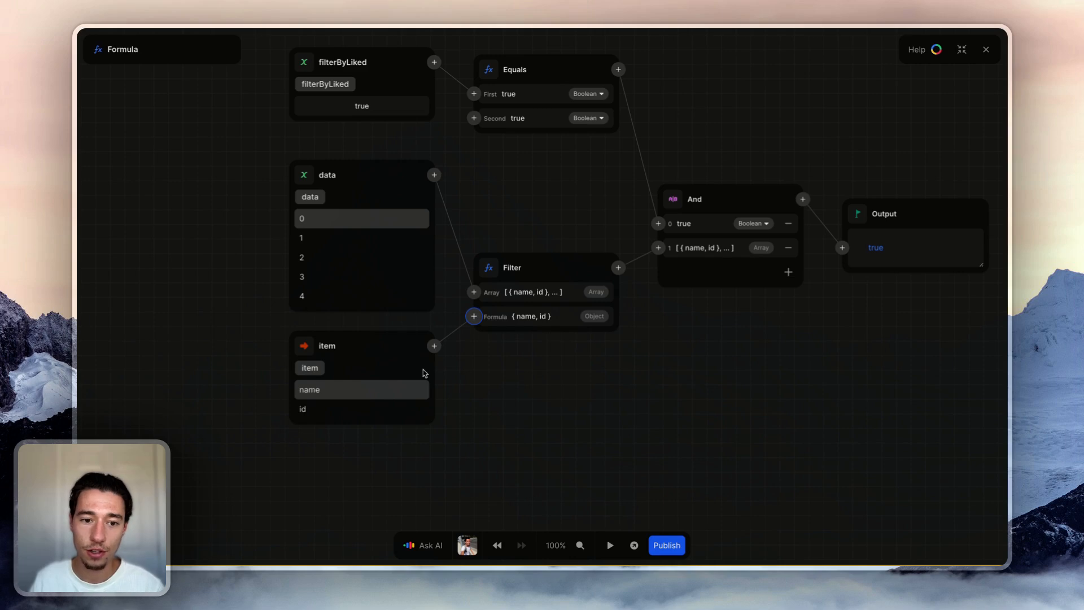
Replace the Filter's item input with the liked variable and pass it through an Includes formula.
click(425, 345)
scroll(420, 484, down, 1)
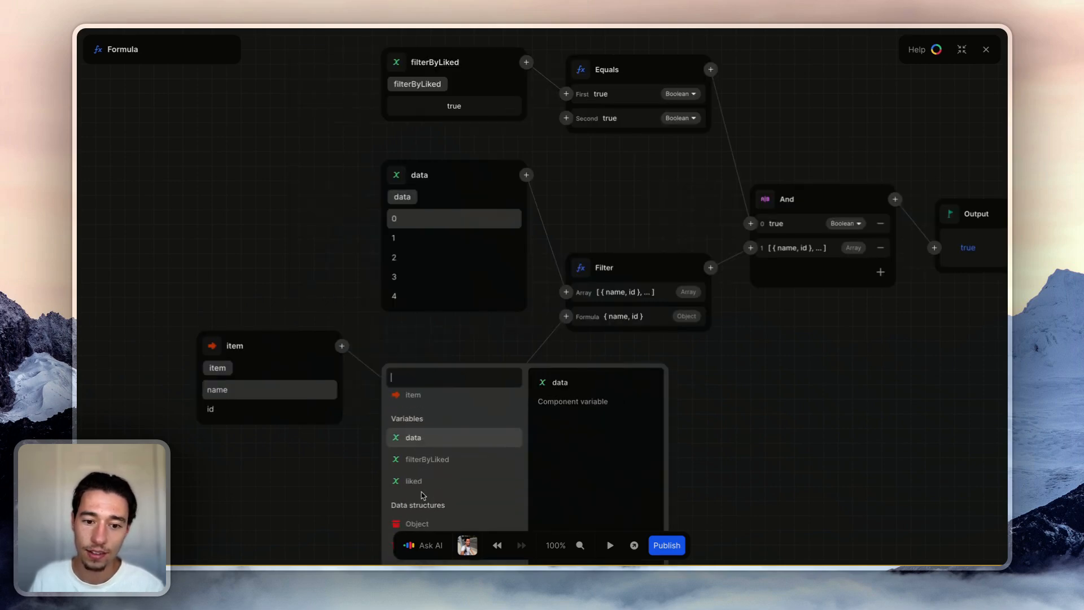
click(423, 485)
click(440, 346)
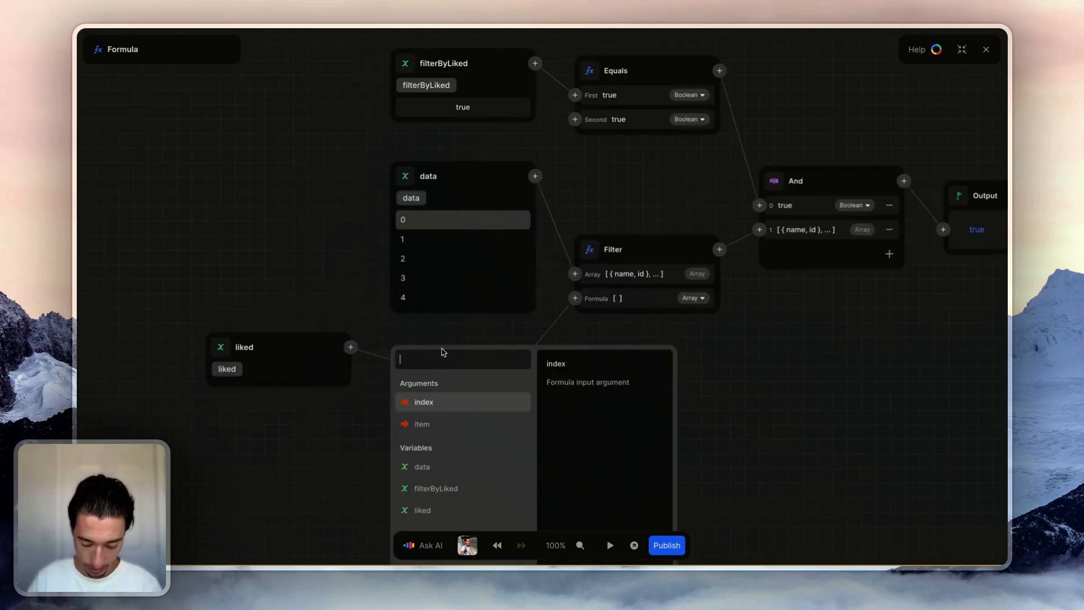
text(in)
click(446, 404)
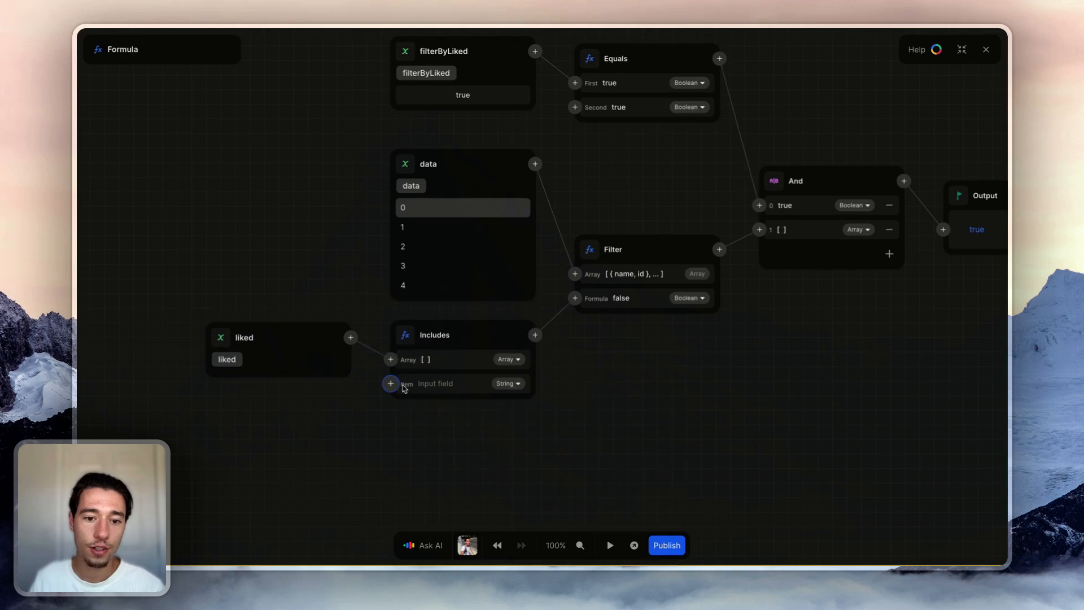
Connect the item argument's id to the Item input of the Includes formula.
click(389, 382)
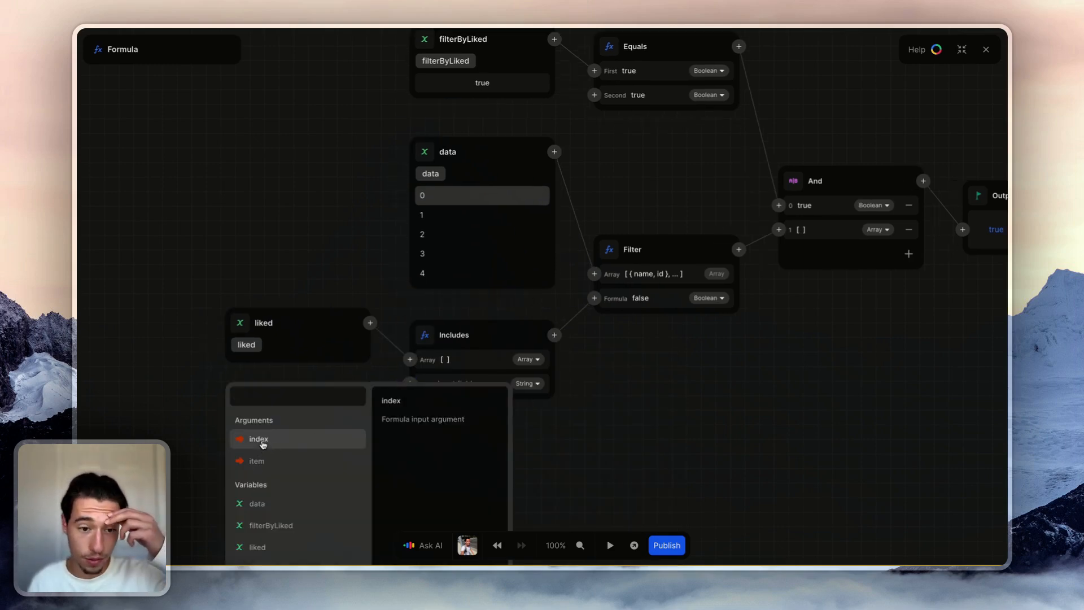
click(257, 460)
click(242, 430)
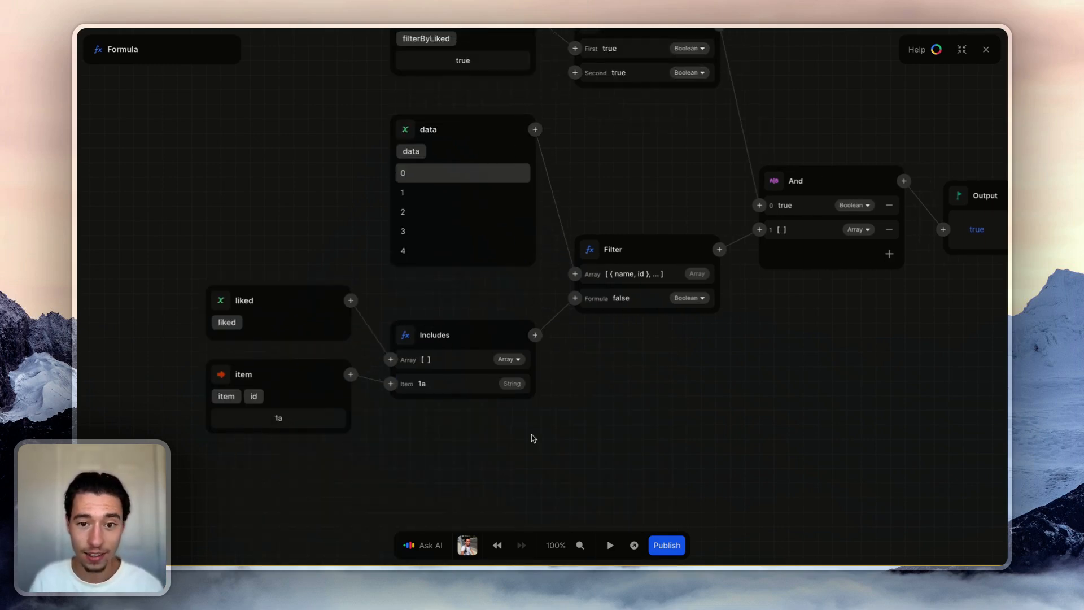
Insert an Equals formula between Filter and And that compares the filtered array with 0.
scroll(533, 438, right, 2)
scroll(534, 438, up, 1)
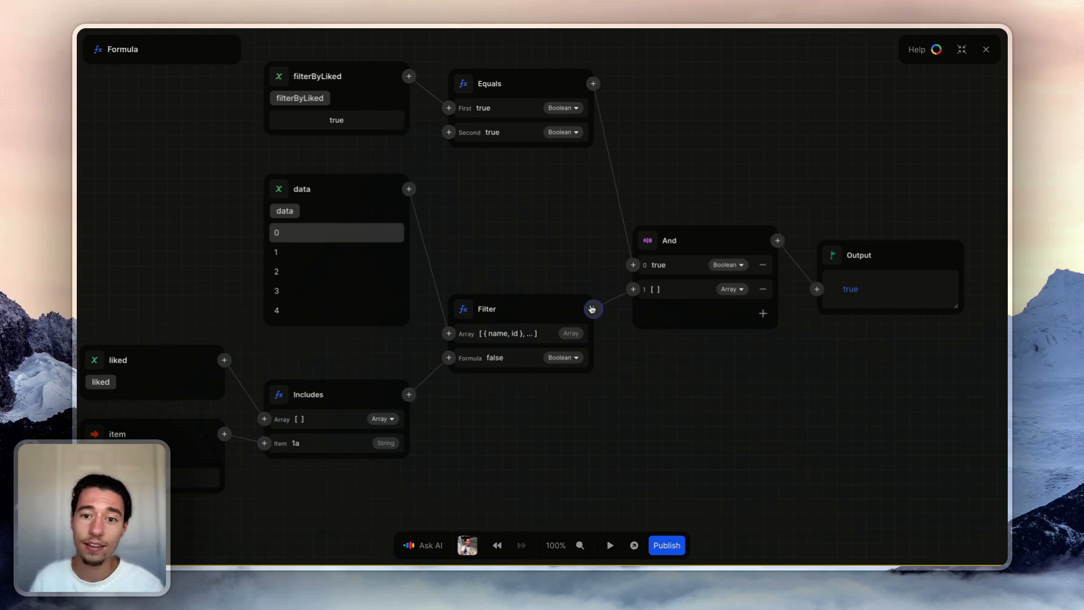
click(591, 308)
text(gr)
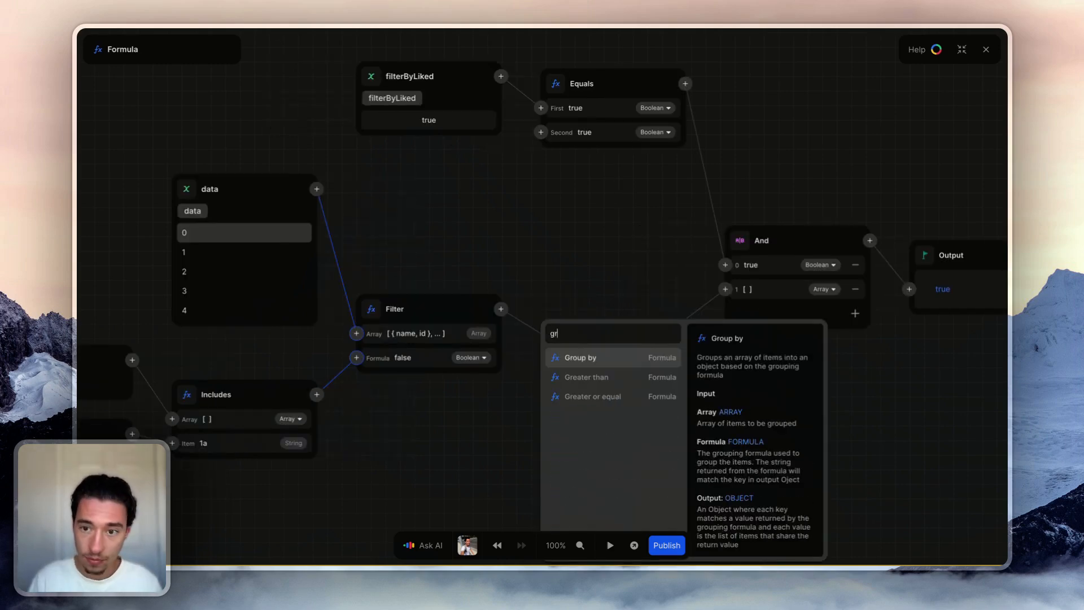
key(BackSpace)
key(BackSpace)
text(eq)
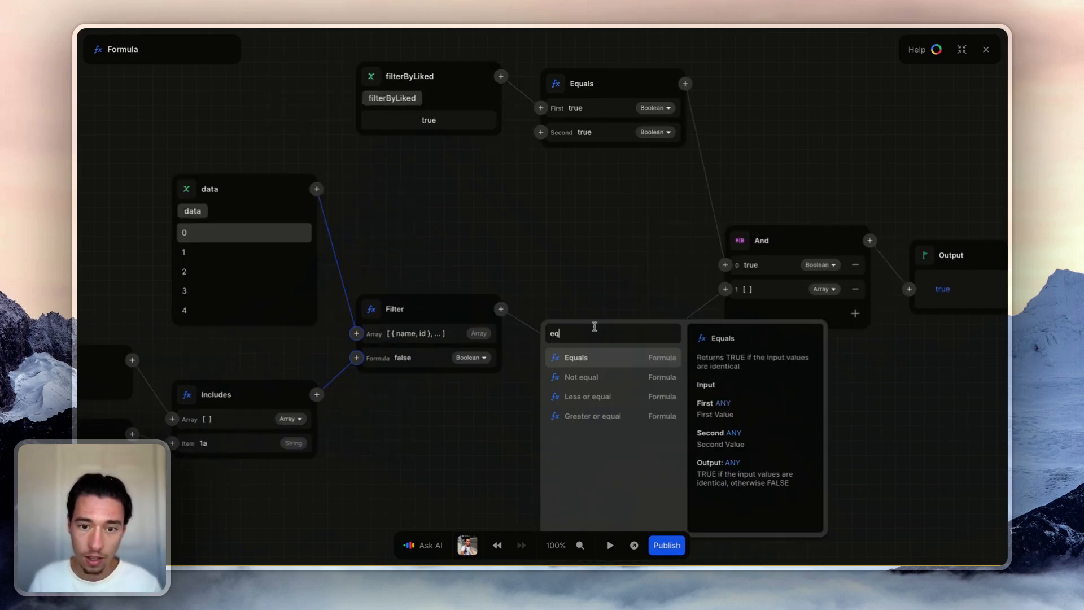
click(588, 359)
click(593, 357)
text(0)
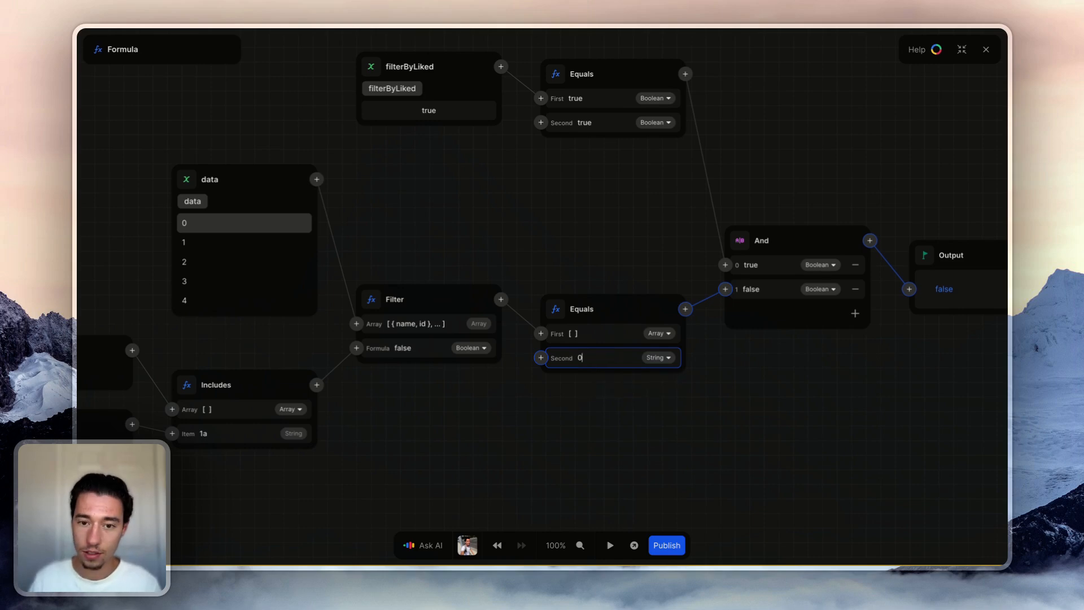
click(644, 402)
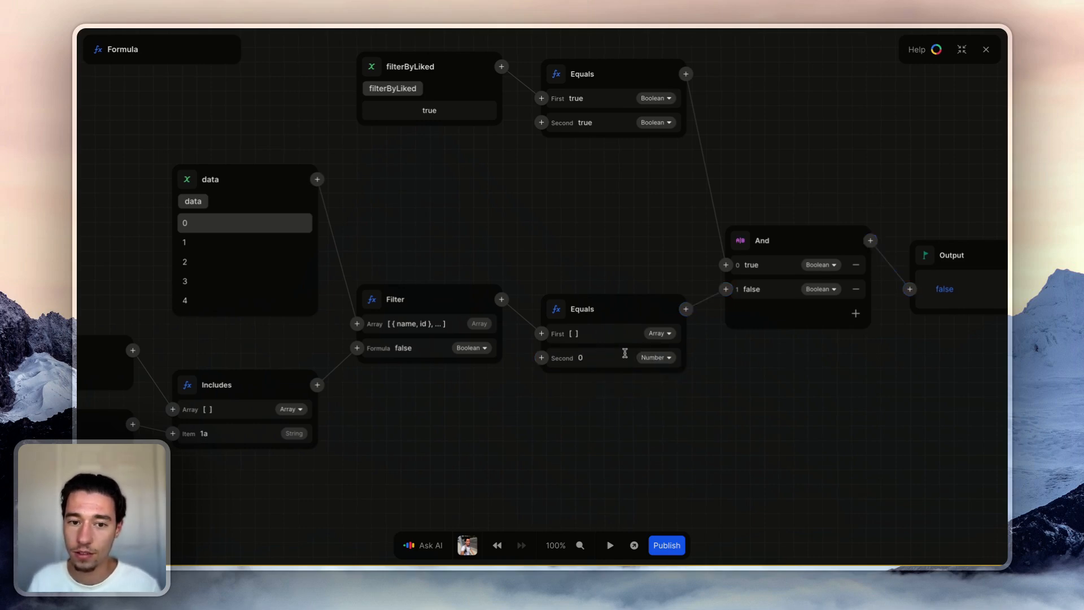
Insert a Not formula between the And node and the output of the list div's Show formula, and close the formula editor.
scroll(624, 356, left, 3)
scroll(624, 356, left, 3)
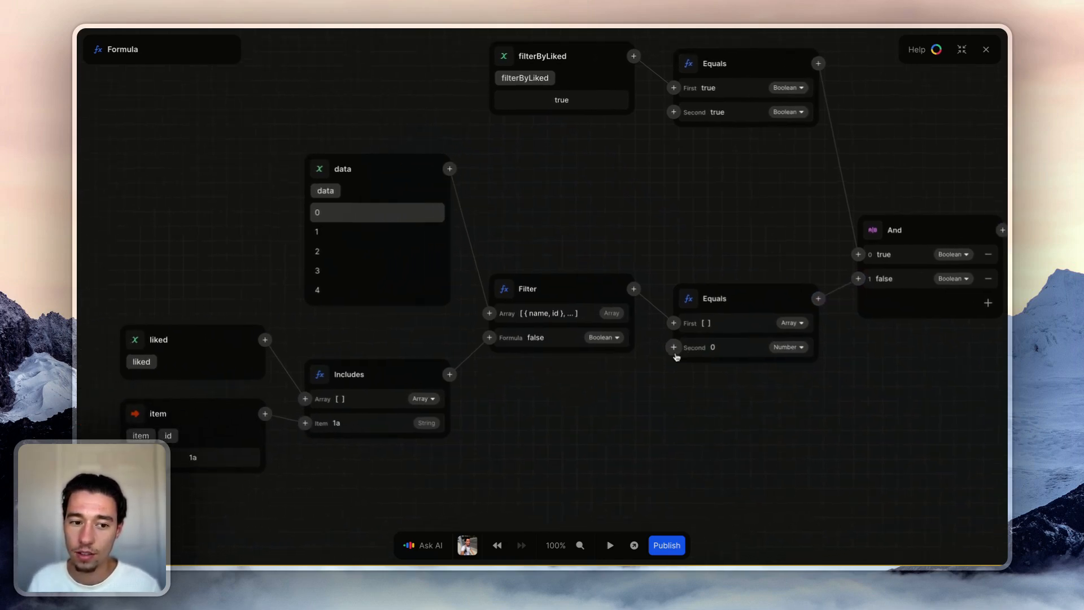
scroll(935, 276, right, 5)
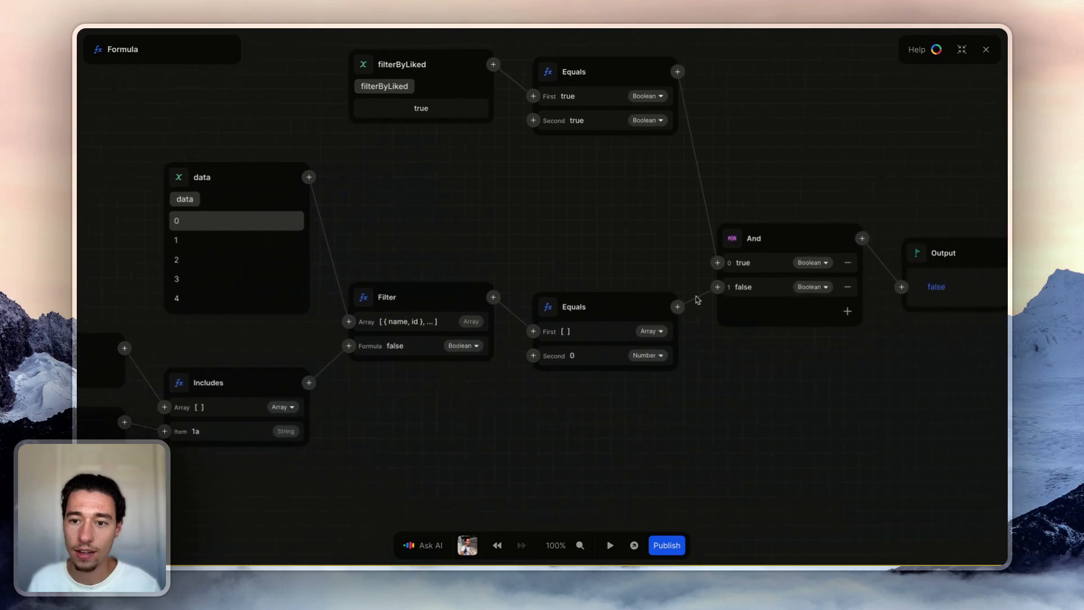
click(861, 237)
text(not)
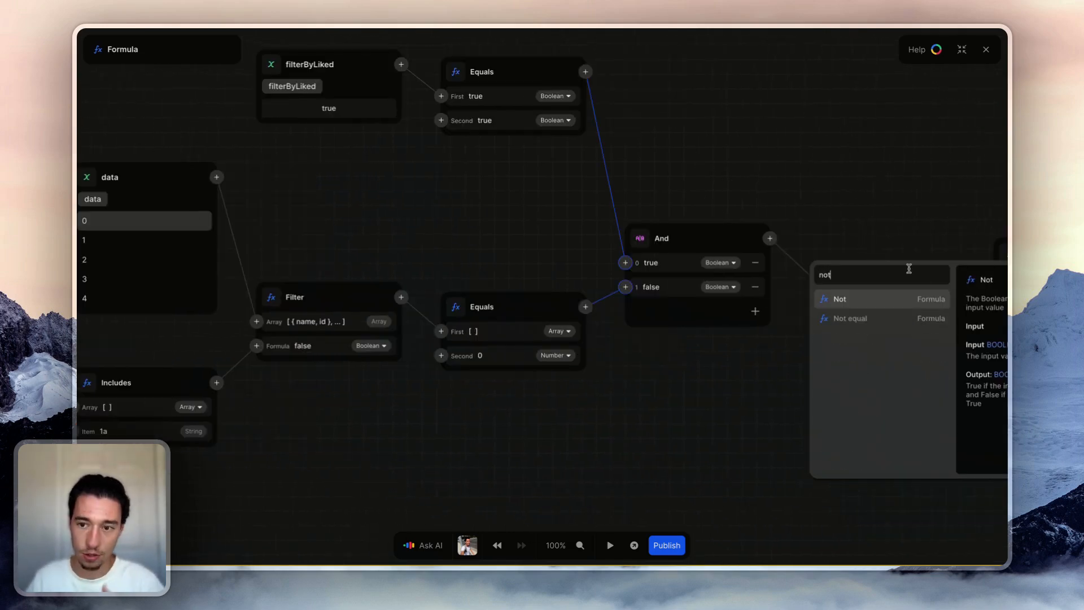
click(885, 307)
click(986, 49)
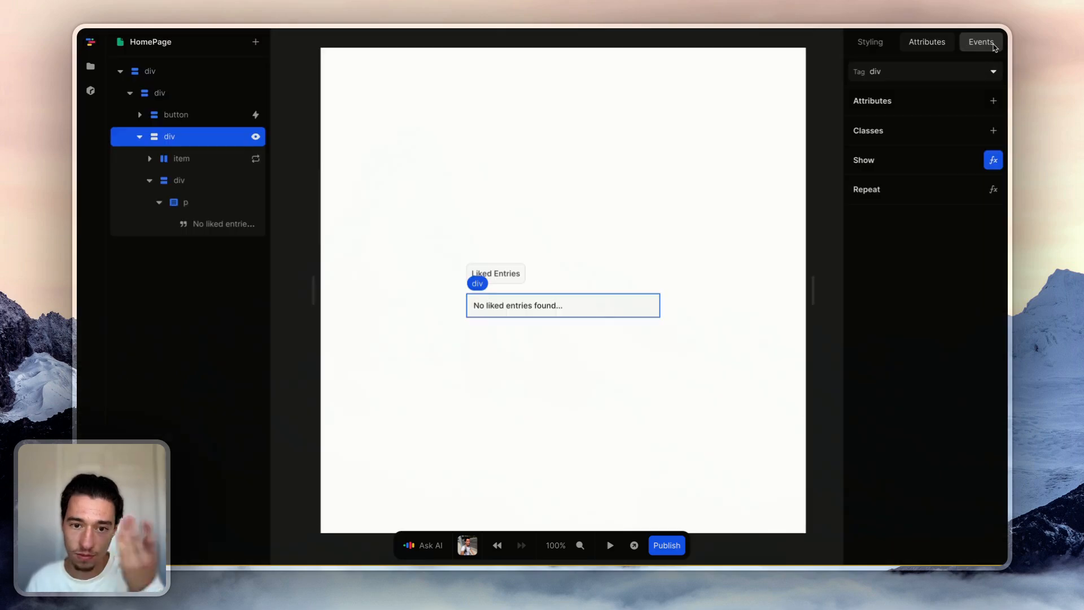
Test the page by switching the list to all entries and back to liked entries, reload the editor and leave test mode.
click(609, 545)
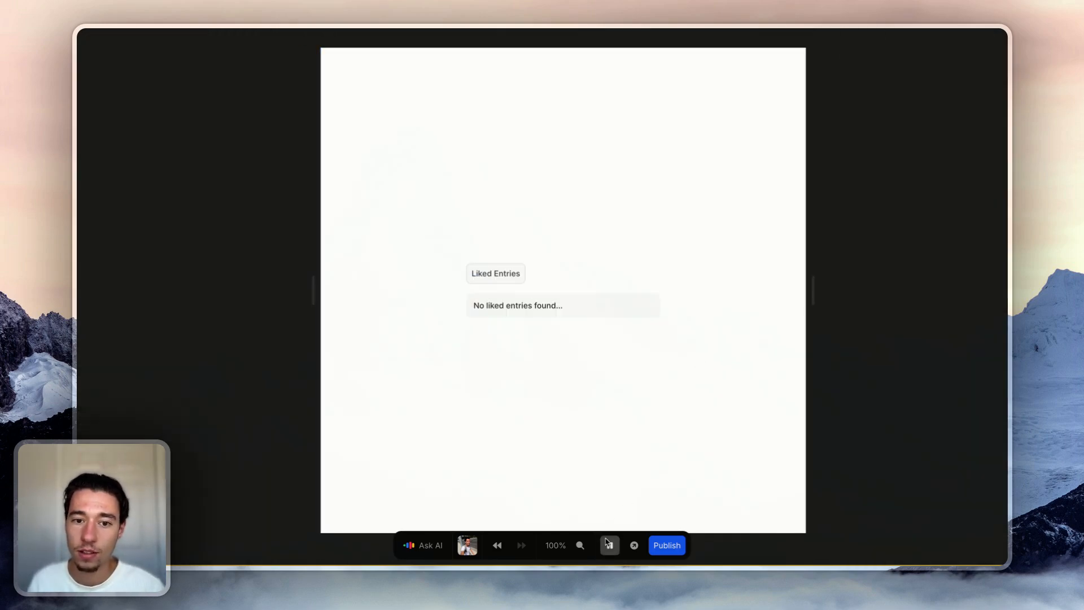
click(516, 274)
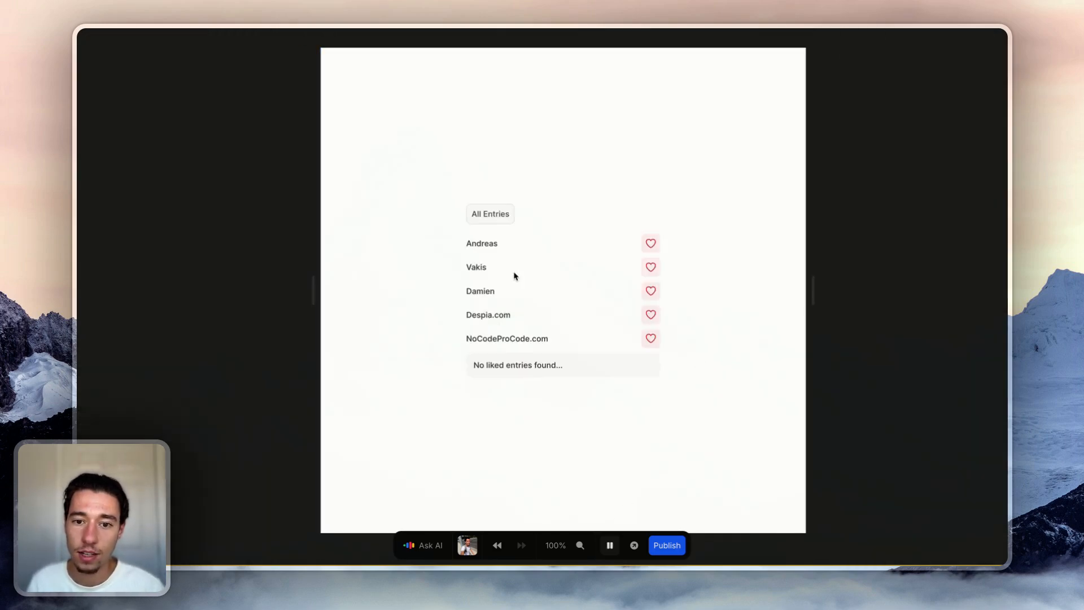
click(505, 215)
mouse_move(79, 170)
click(124, 58)
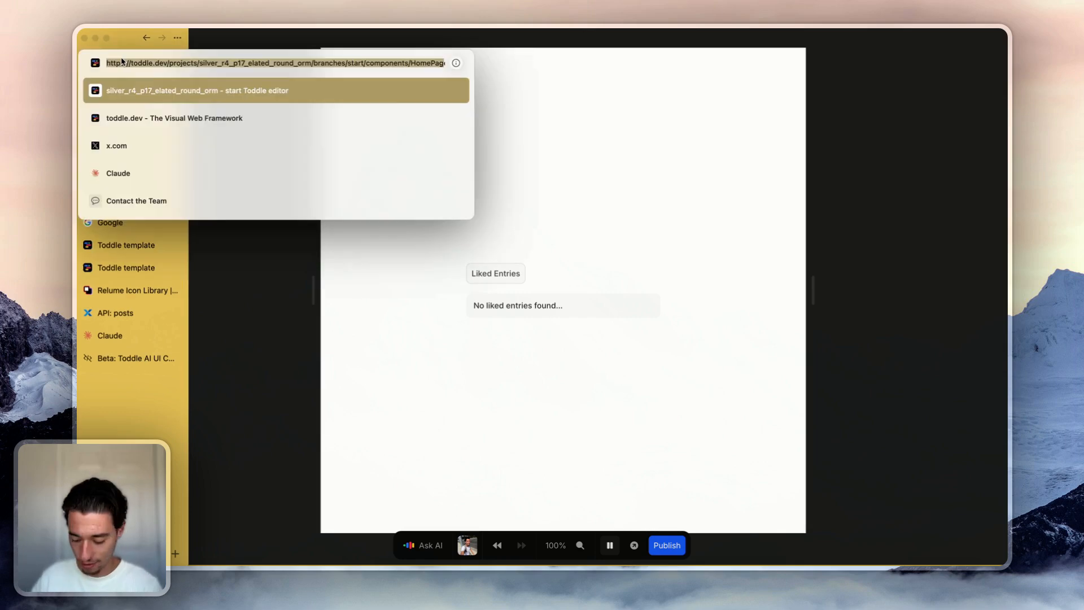
key(Escape)
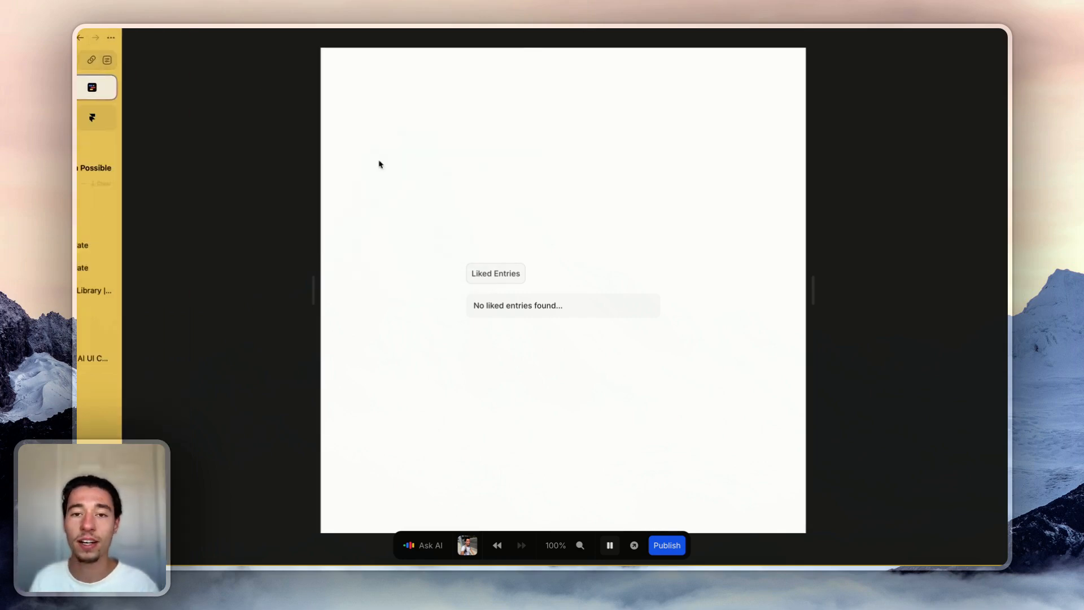
key(super+r)
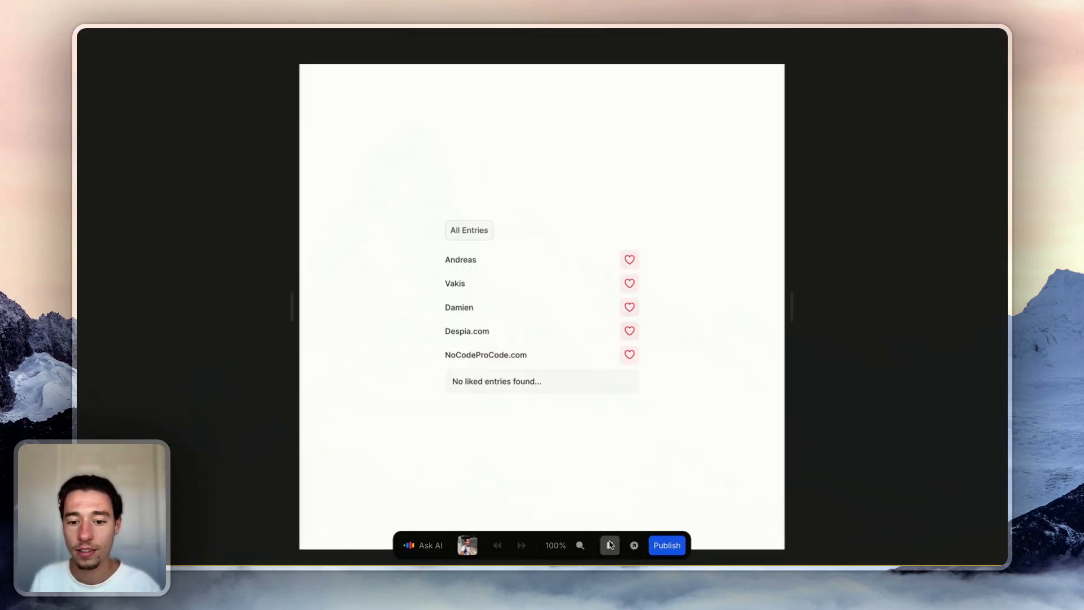
click(597, 544)
Inspect the initial and current values of the page's liked variable.
click(811, 208)
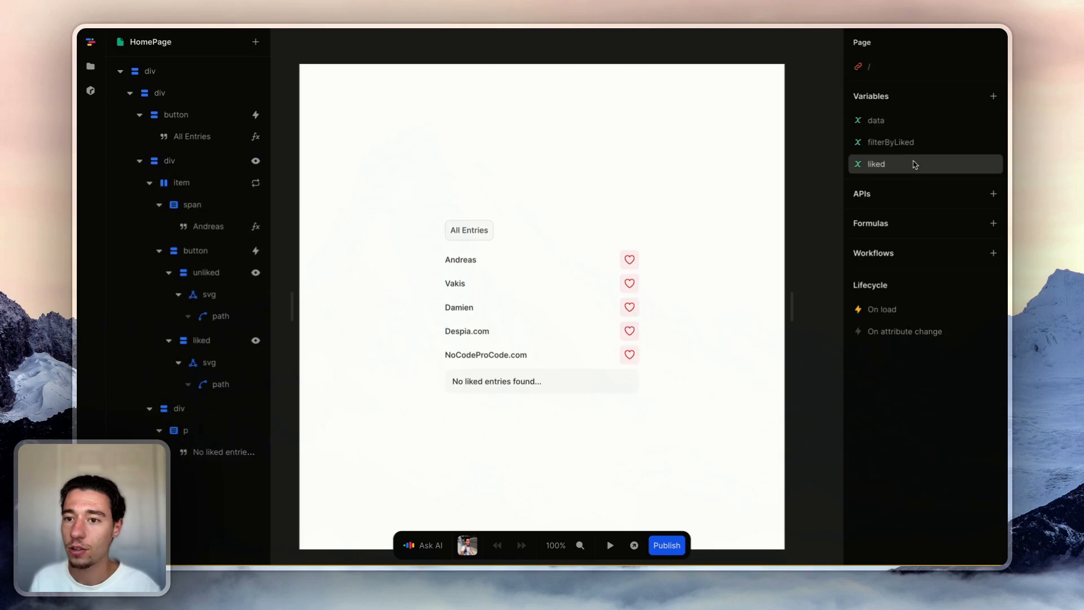
click(879, 120)
click(892, 164)
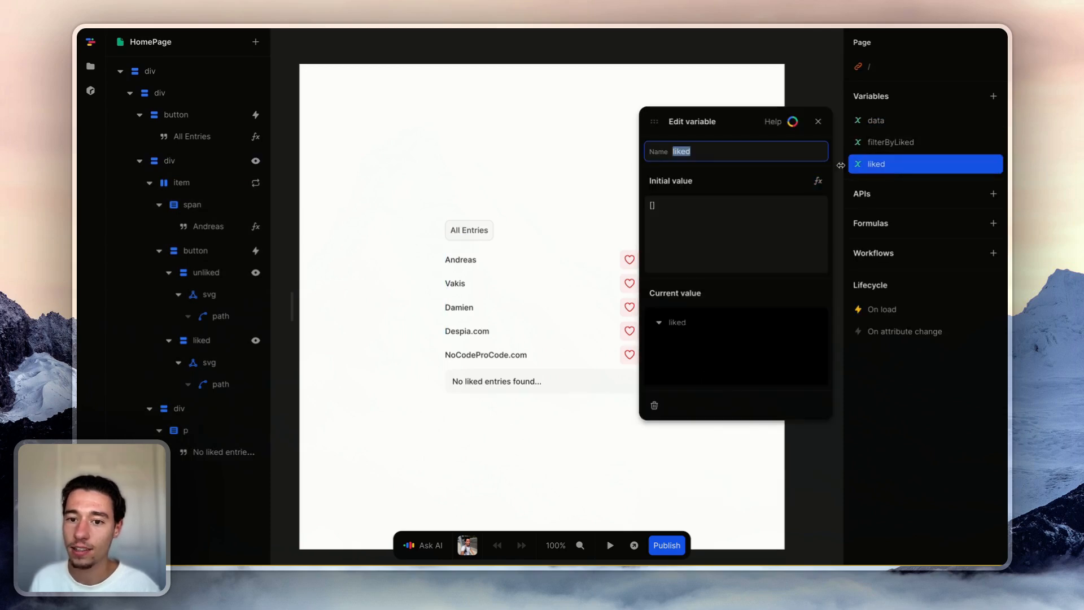
click(818, 122)
Move the Show formula from the entries list div to the div that holds the "No liked entries found..." message.
click(592, 377)
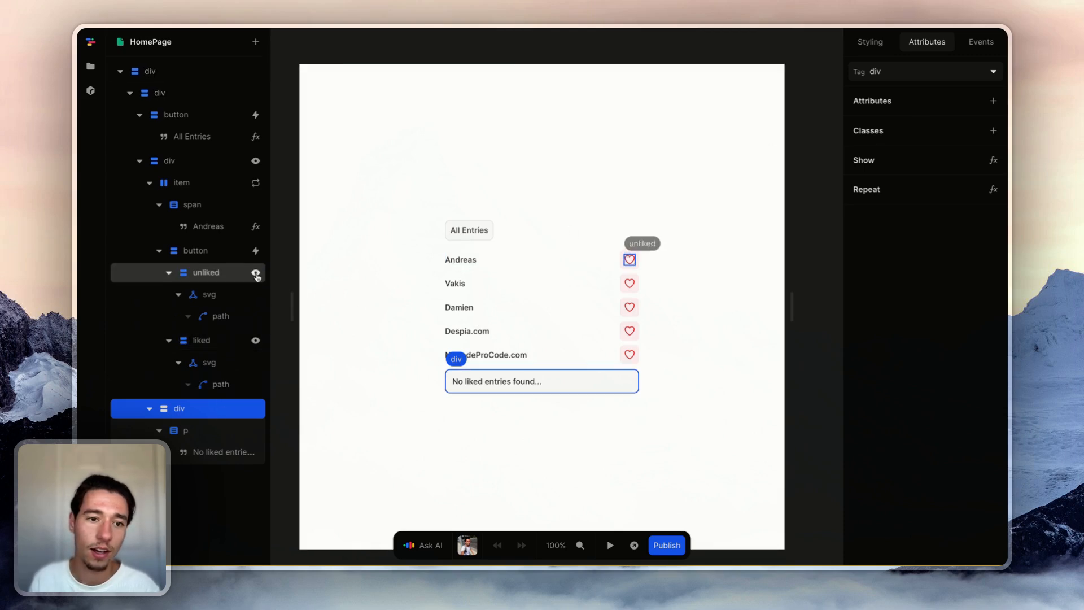
click(255, 161)
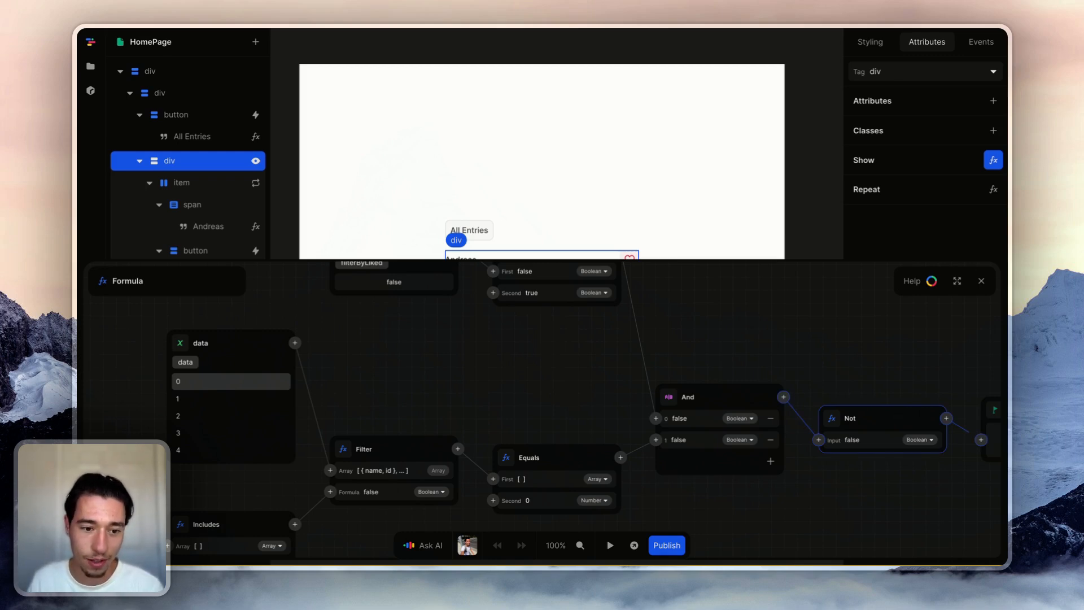
key(Escape)
click(572, 385)
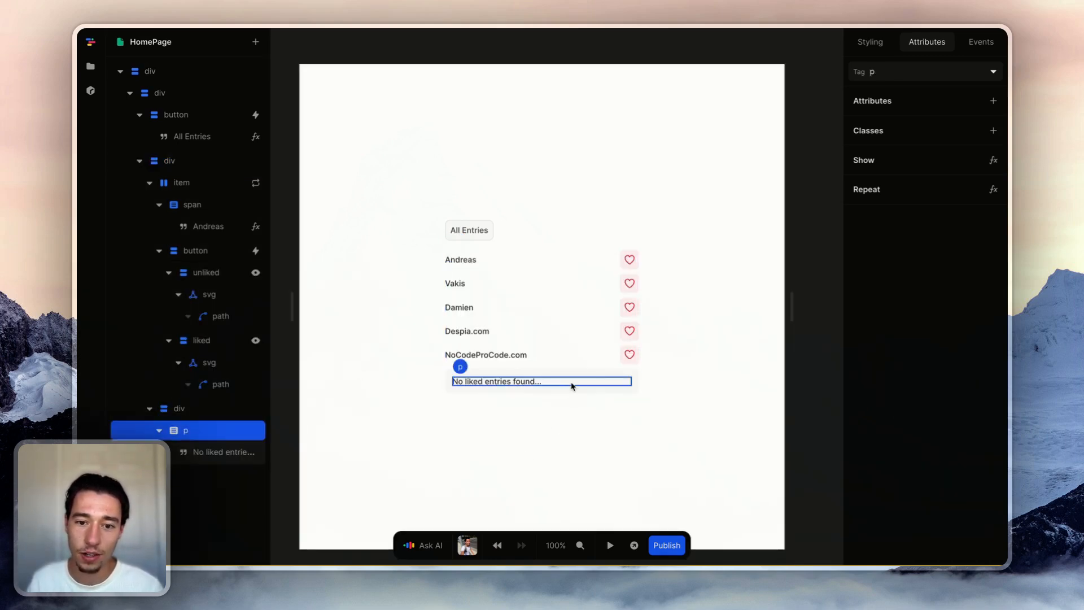
click(595, 390)
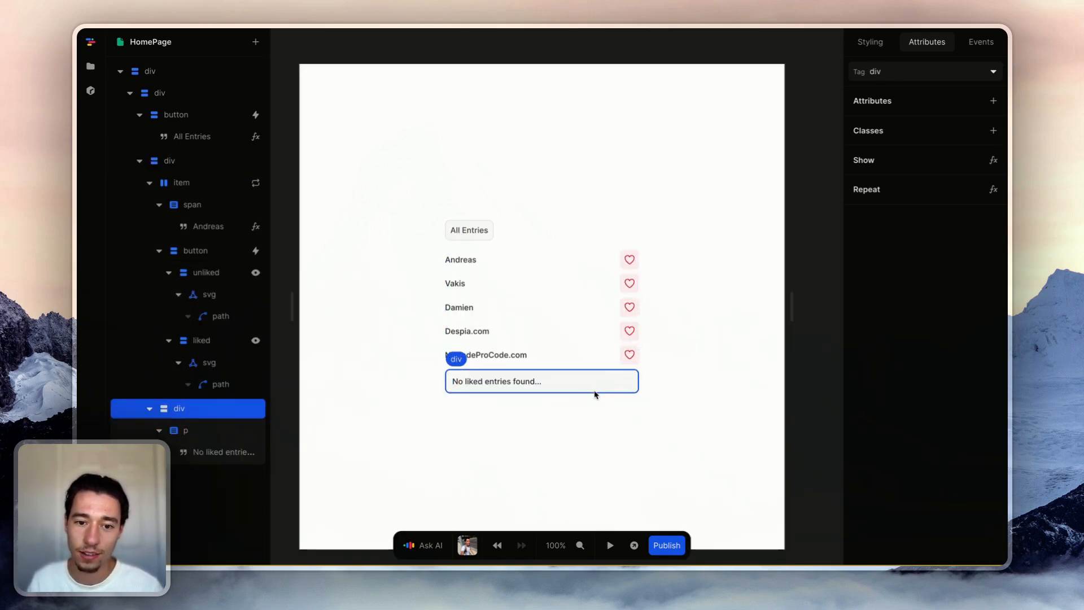
click(994, 161)
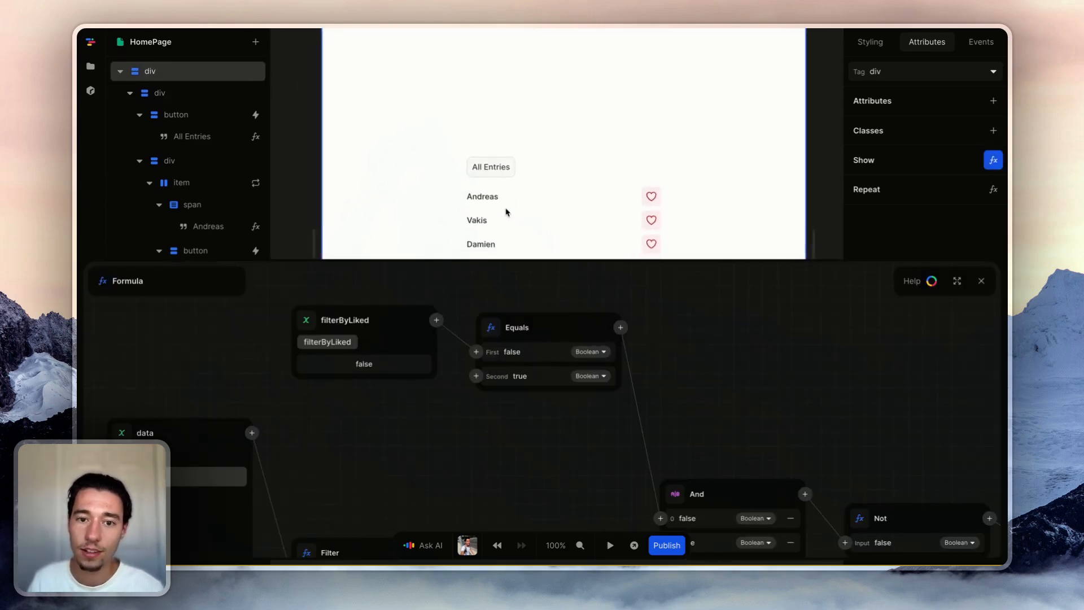
click(981, 281)
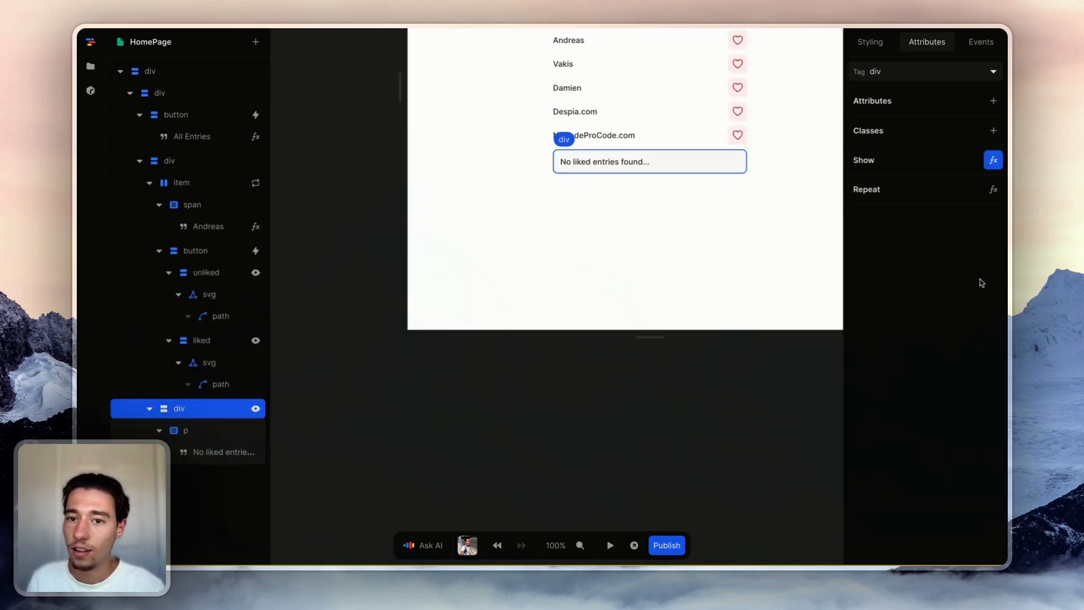
Remove the Not formula from the message div's Show formula so the And node feeds the output directly.
click(757, 270)
click(699, 271)
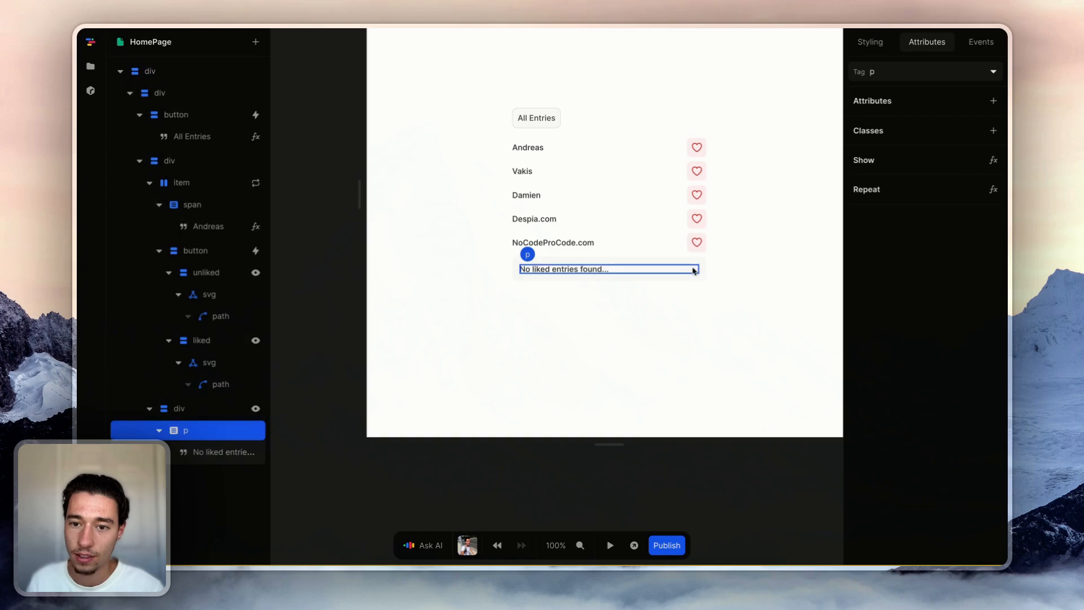
click(700, 269)
click(993, 160)
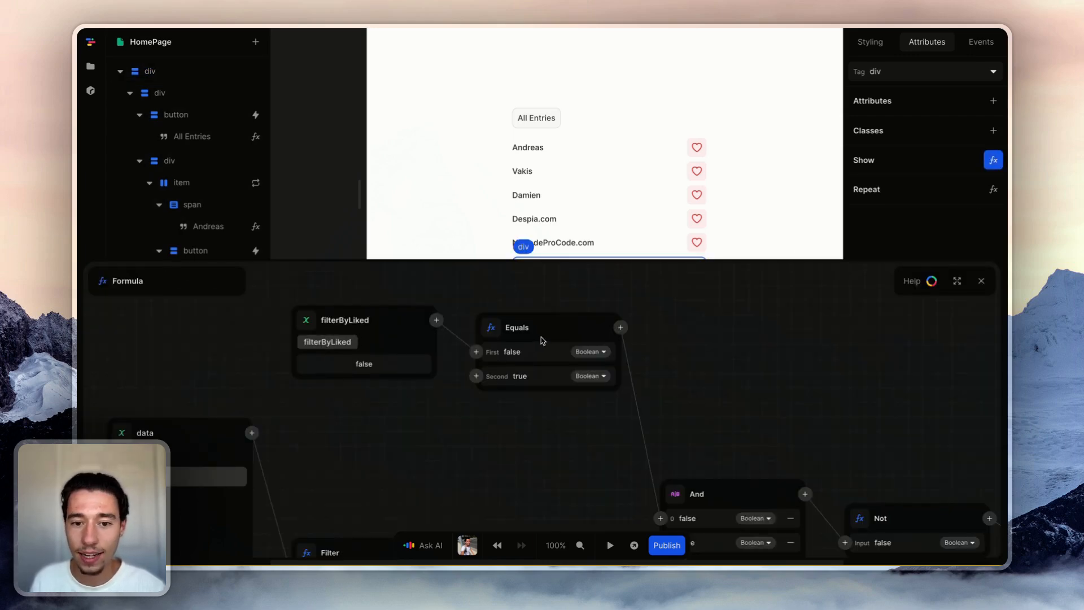
scroll(528, 372, down, 5)
scroll(528, 373, right, 2)
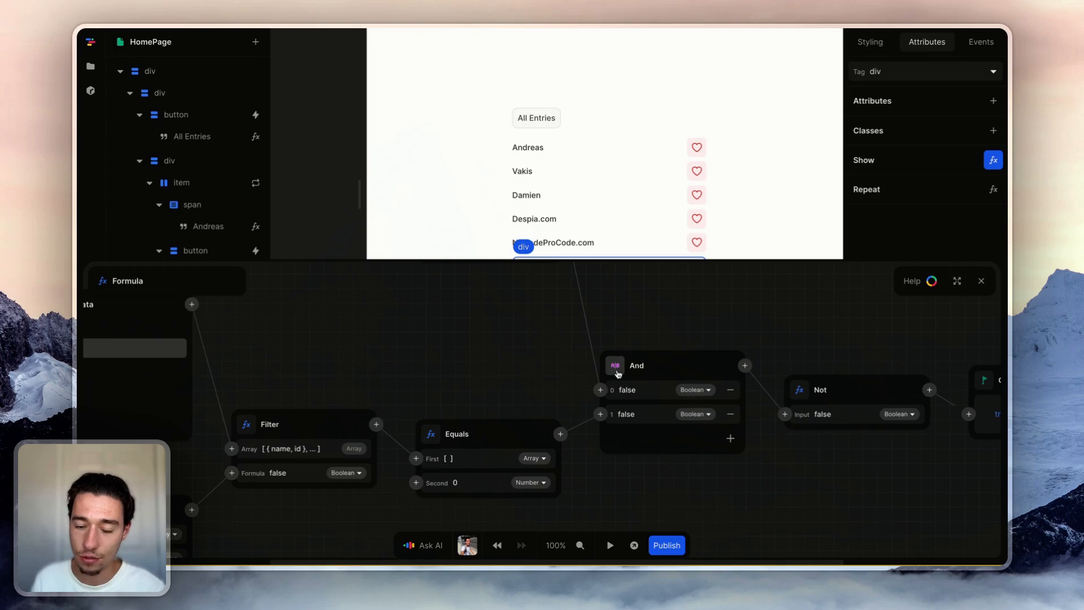
scroll(618, 374, down, 2)
scroll(618, 374, left, 3)
click(898, 363)
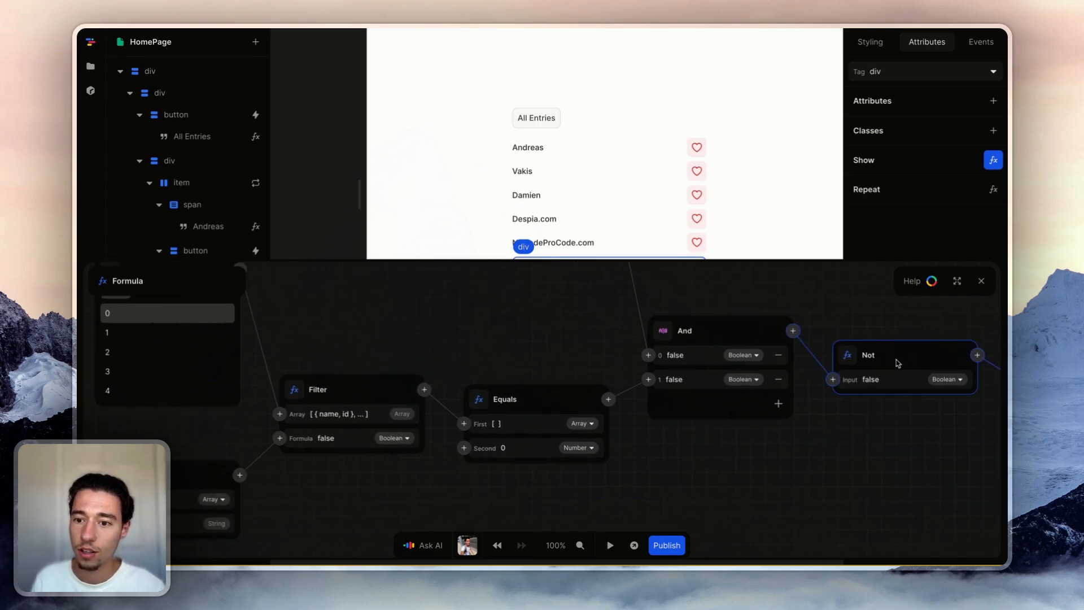
click(981, 281)
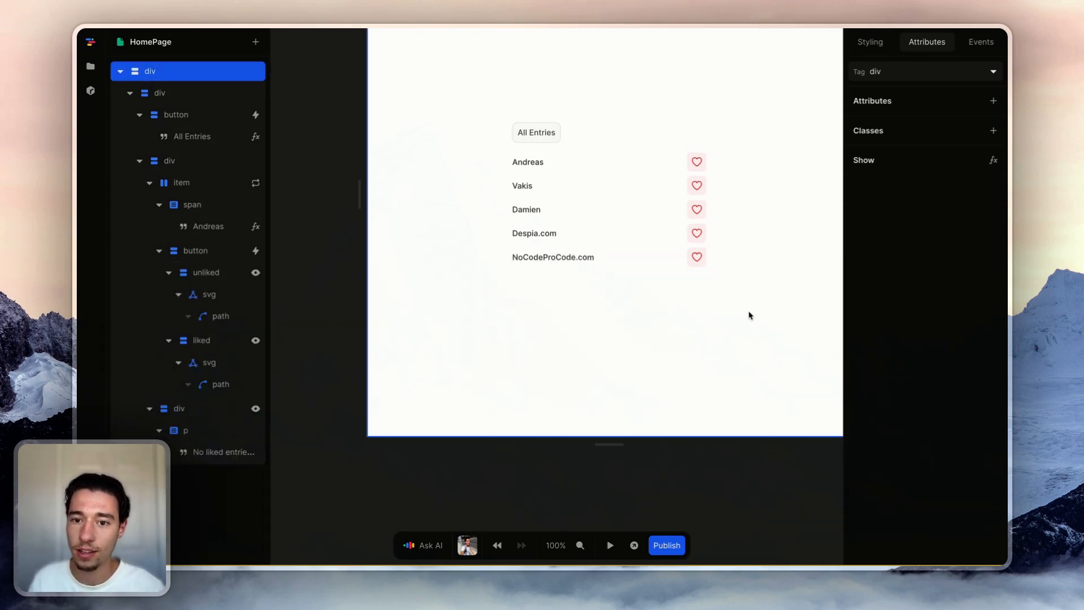
Test the page by toggling from all entries to liked entries, and return to editing.
click(610, 544)
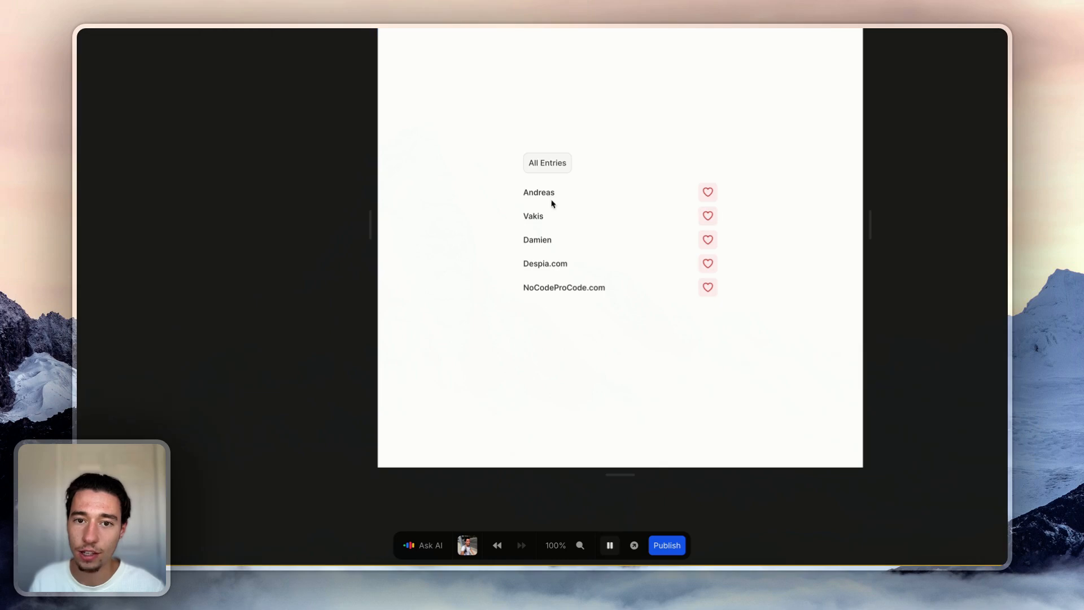
click(548, 174)
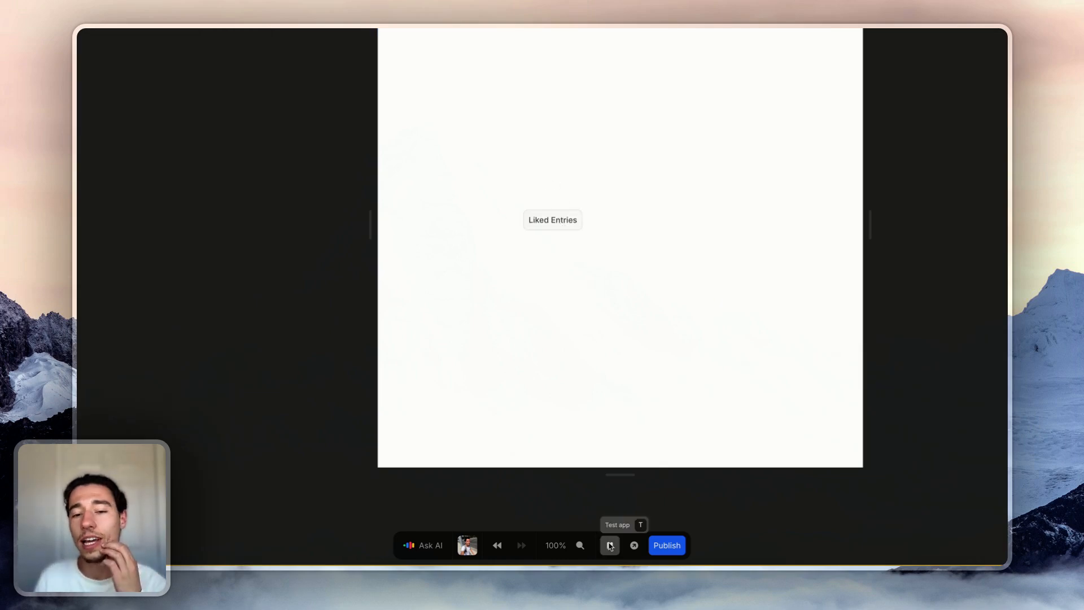
click(610, 545)
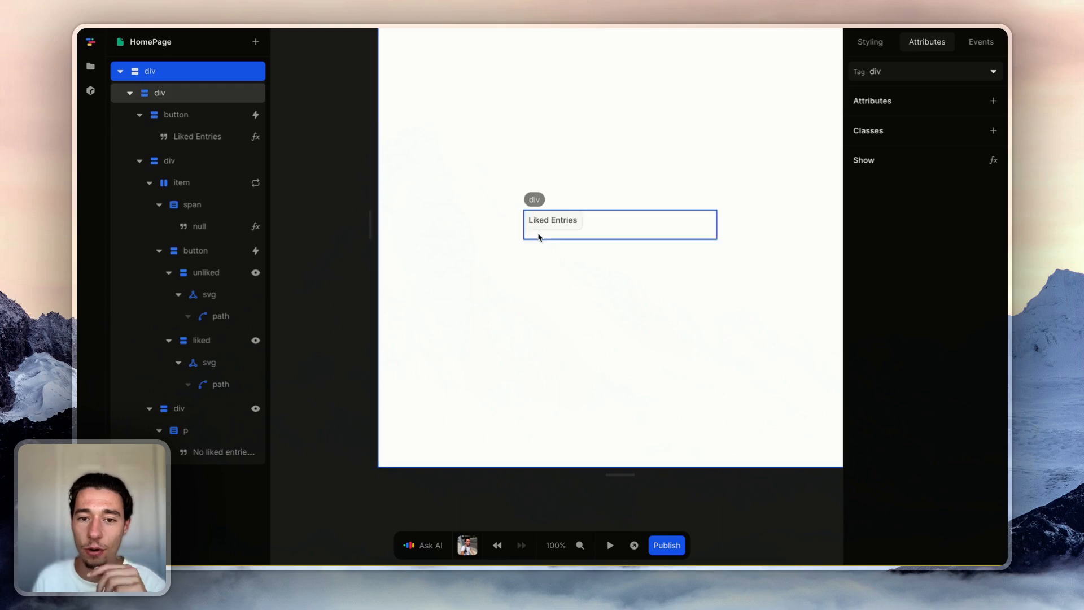
click(557, 231)
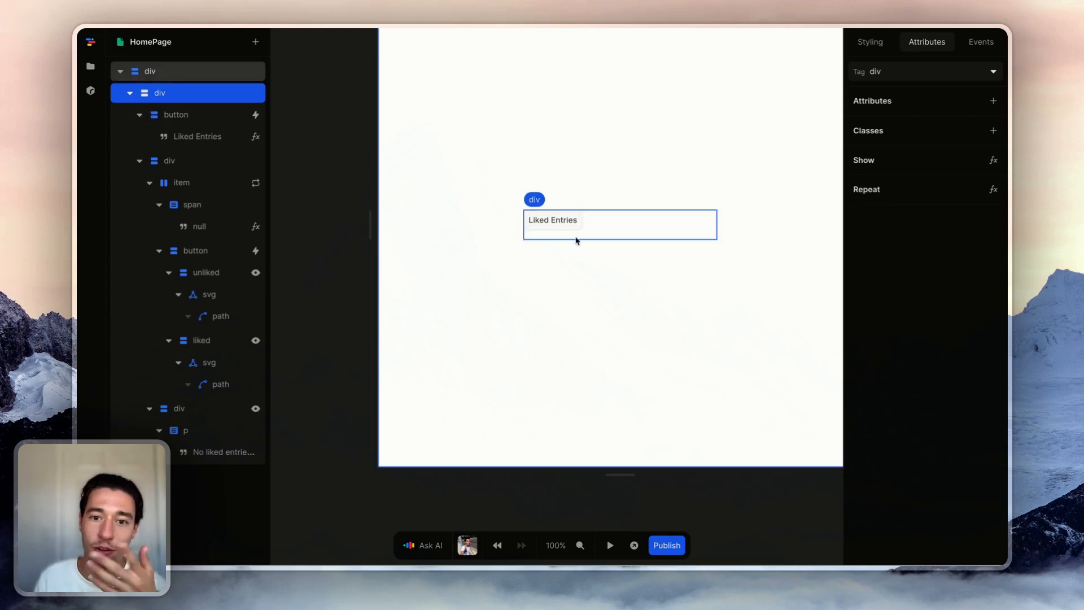
click(577, 214)
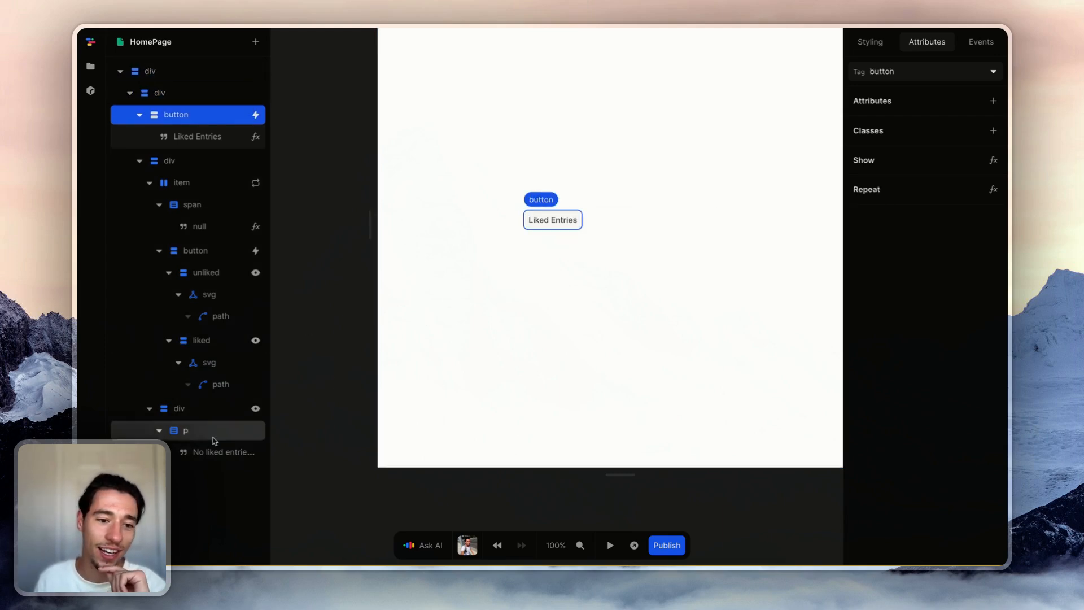
Insert a Size formula between Filter and Equals in the message div's Show formula, comparing the number of filtered entries with 0.
click(255, 408)
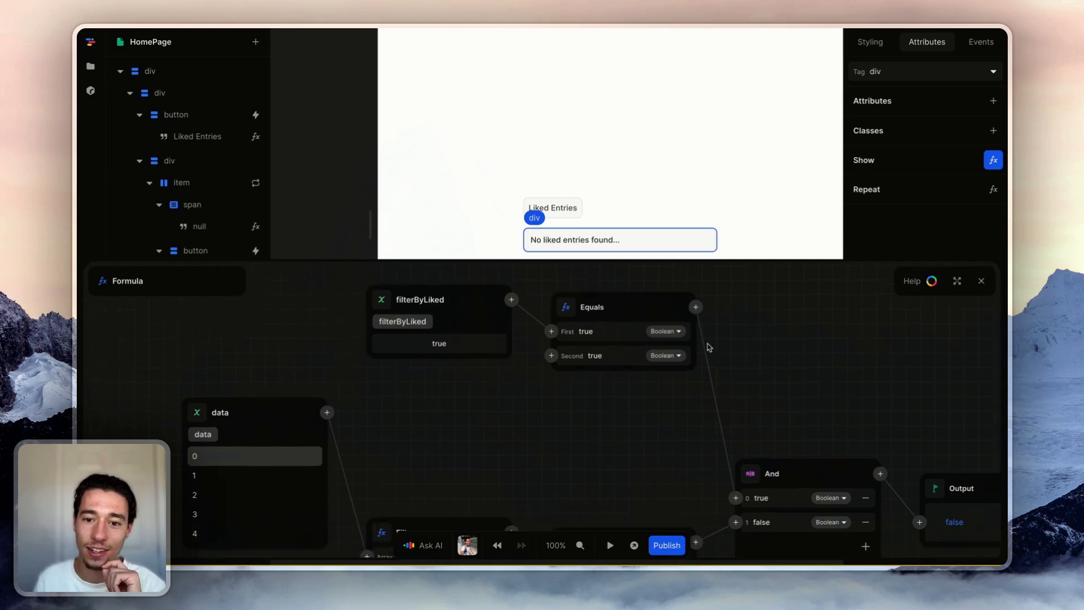
scroll(709, 348, down, 1)
scroll(710, 348, right, 1)
scroll(712, 377, down, 1)
scroll(711, 377, left, 1)
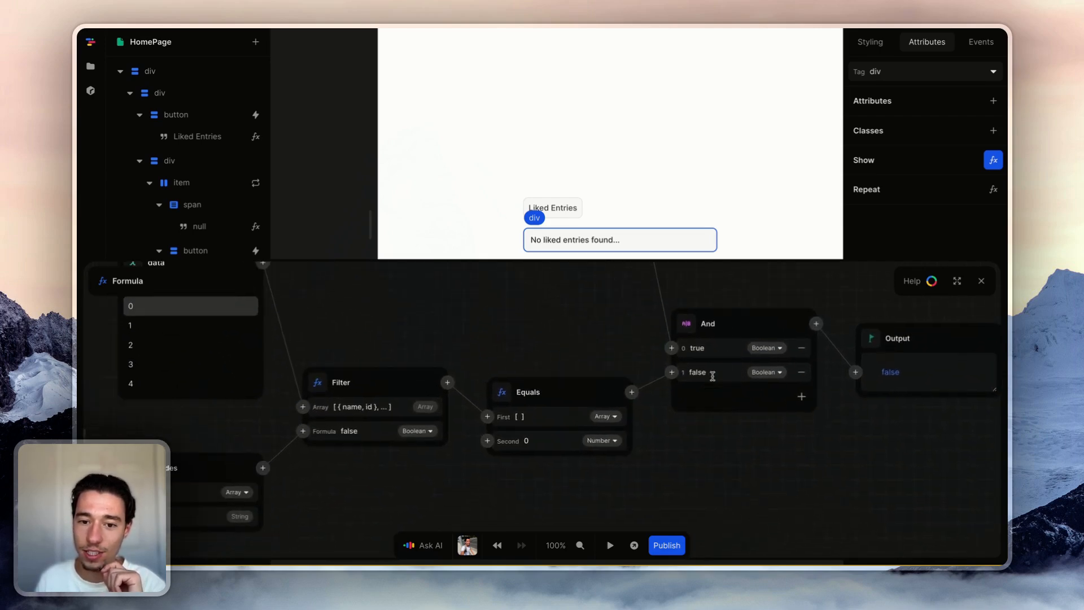
scroll(697, 381, down, 1)
scroll(698, 381, left, 2)
scroll(570, 439, left, 2)
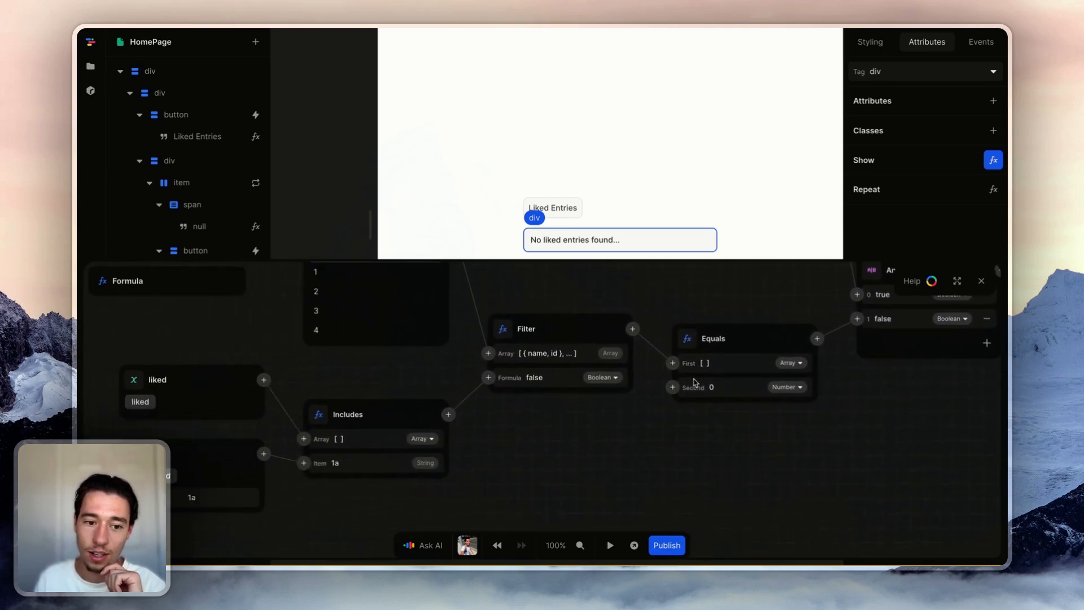
scroll(491, 474, left, 1)
scroll(499, 454, up, 1)
scroll(500, 455, up, 1)
scroll(500, 455, right, 1)
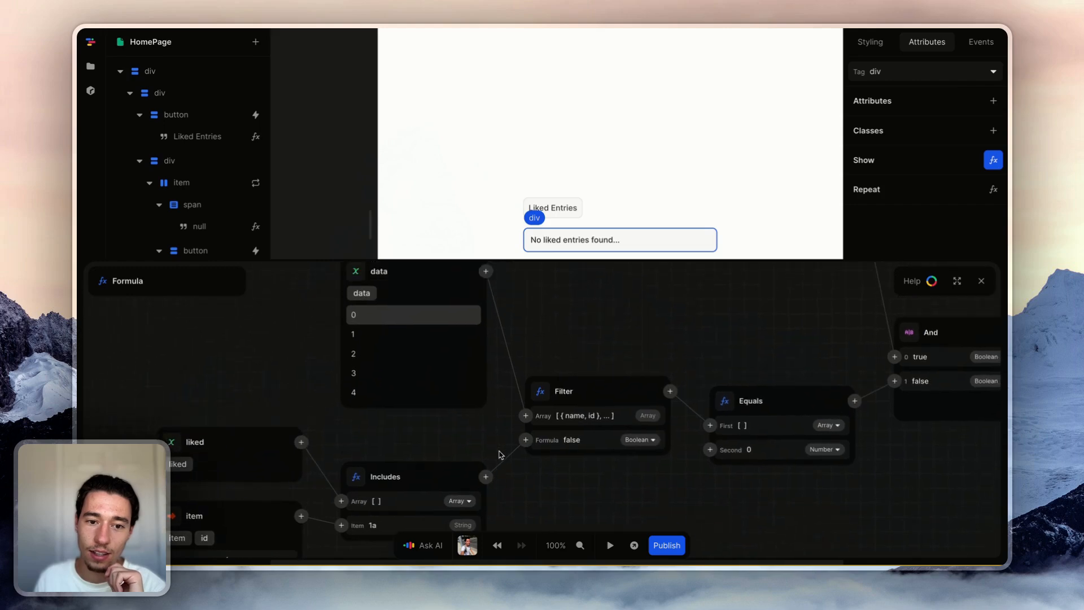
scroll(592, 369, right, 2)
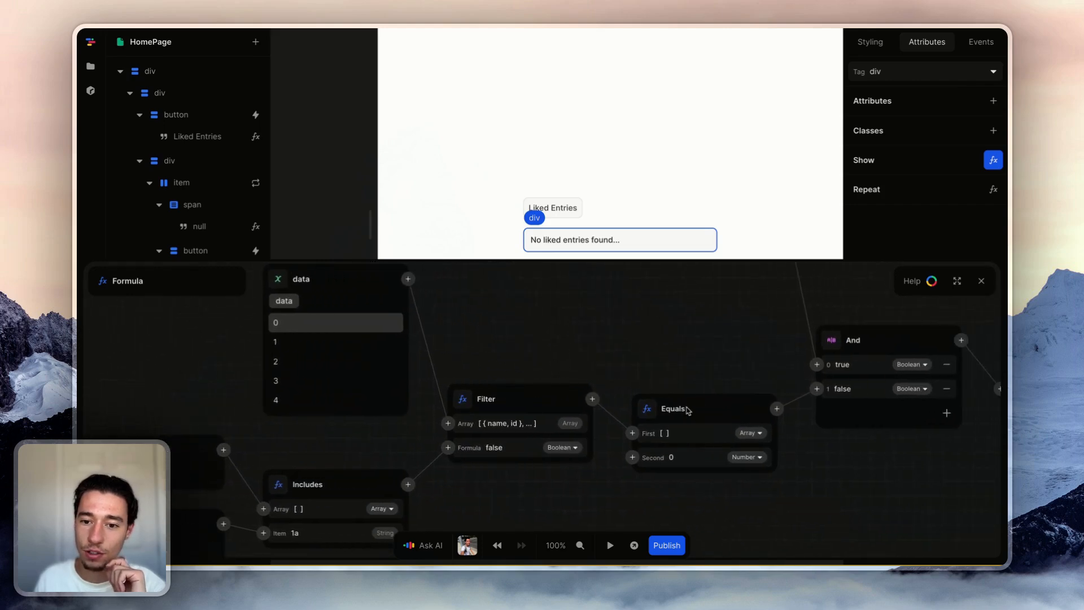
click(592, 399)
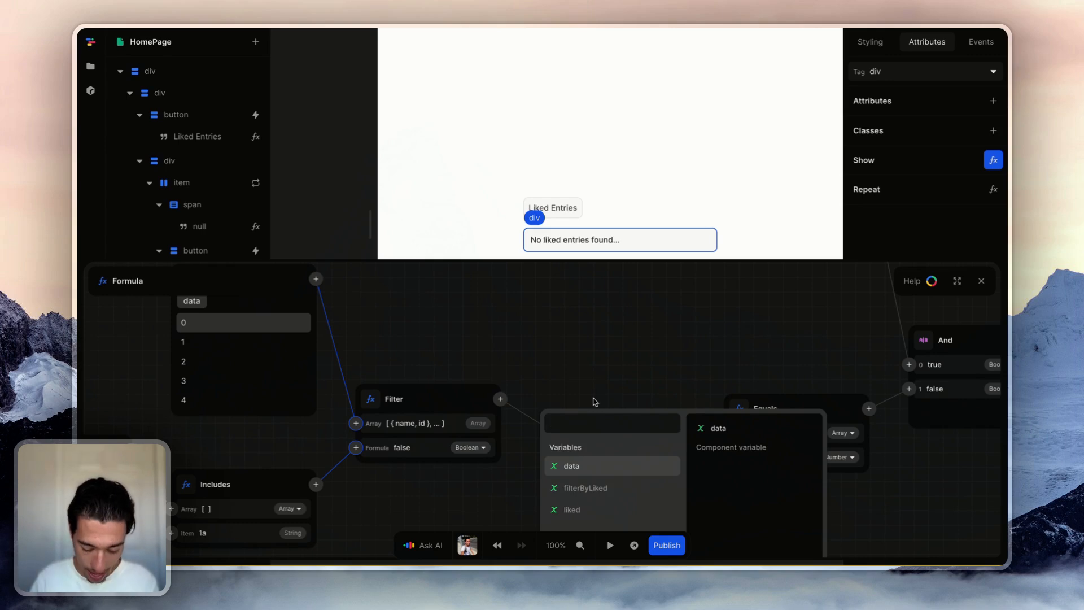
text(size)
click(586, 455)
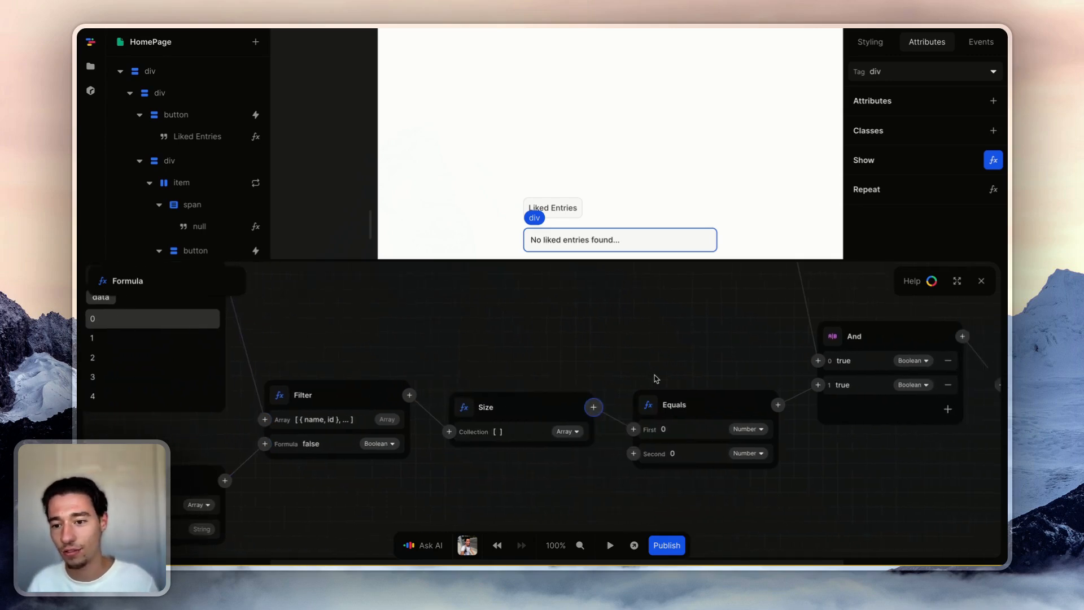
click(668, 453)
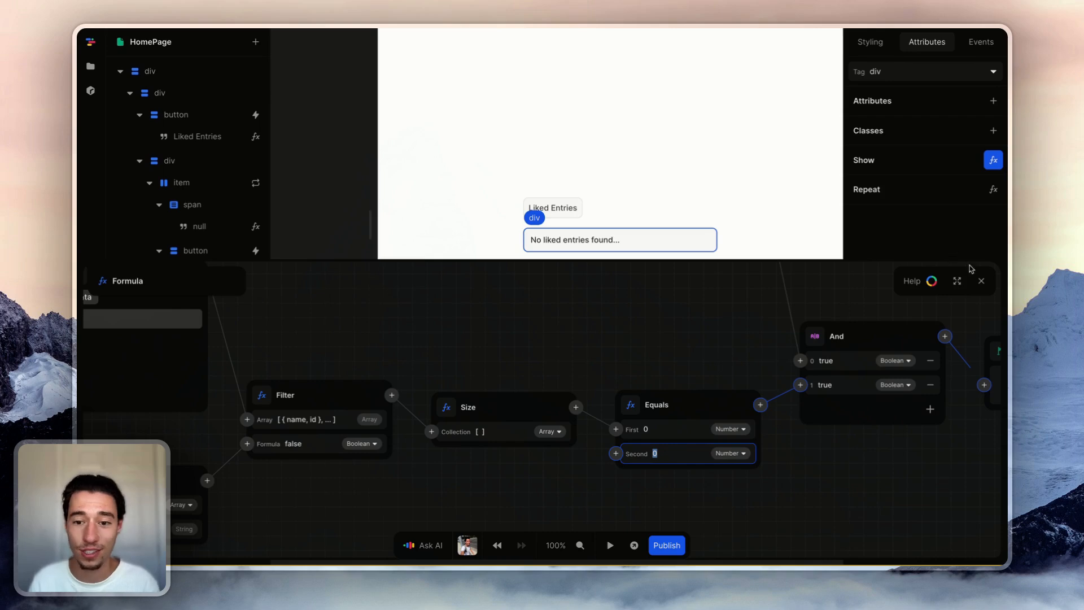
Close the formula editor and test the page by switching from liked entries to all entries and back.
click(981, 280)
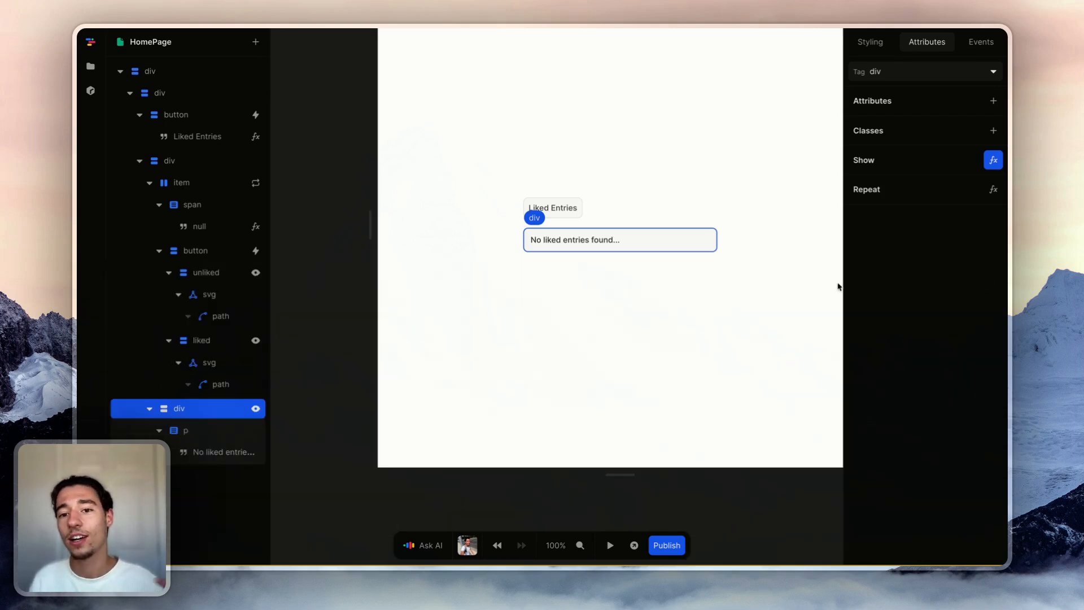
click(750, 297)
click(609, 545)
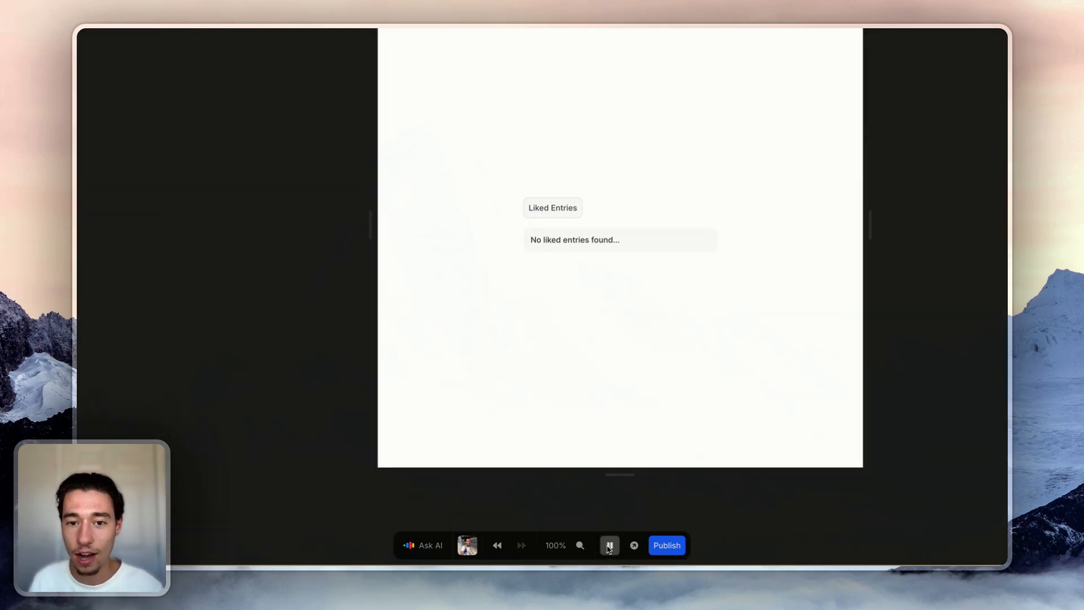
click(563, 213)
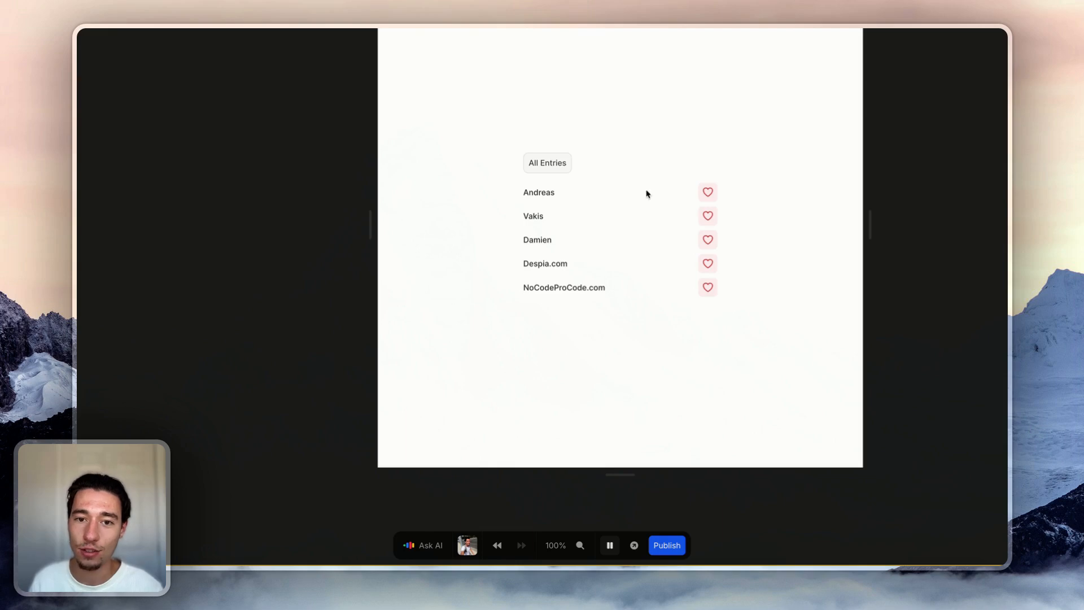
click(553, 170)
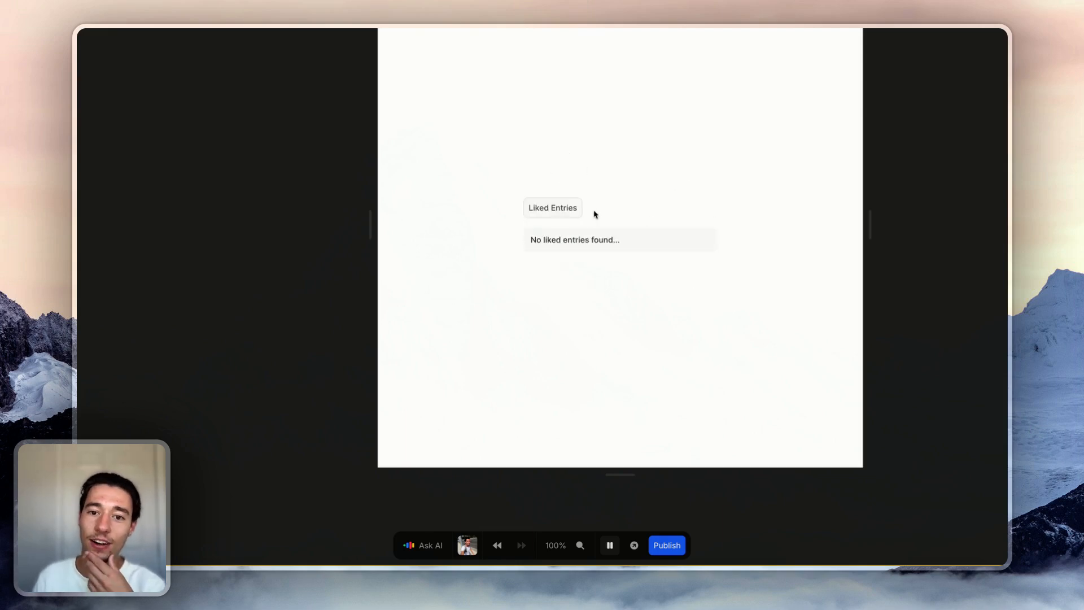
Test the liked filter by liking the first entry, toggling between both views, and unliking it in the liked view.
click(553, 207)
click(707, 192)
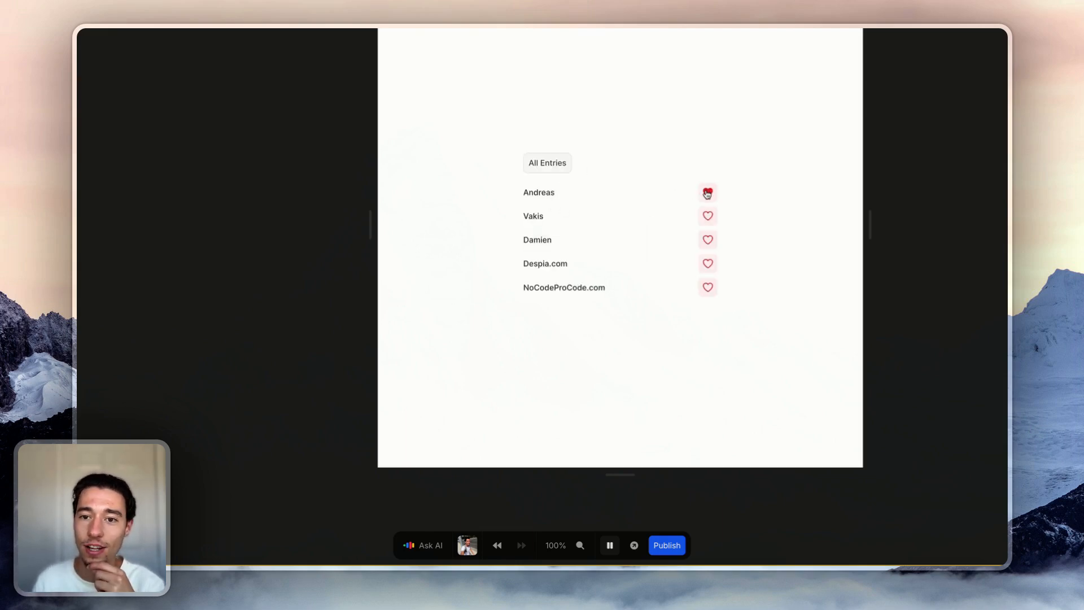
click(544, 164)
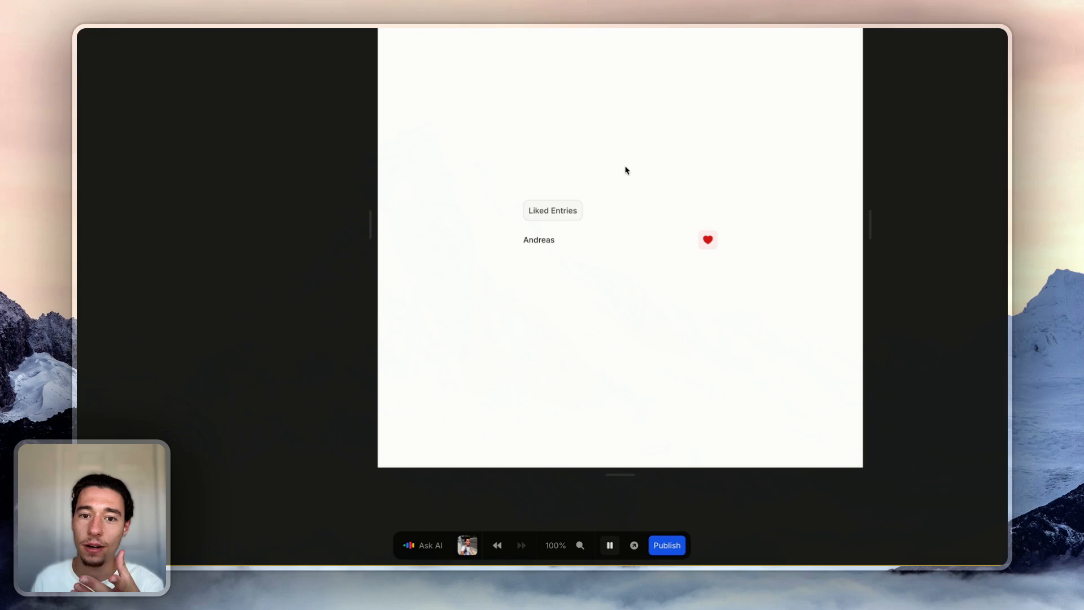
click(565, 216)
click(555, 169)
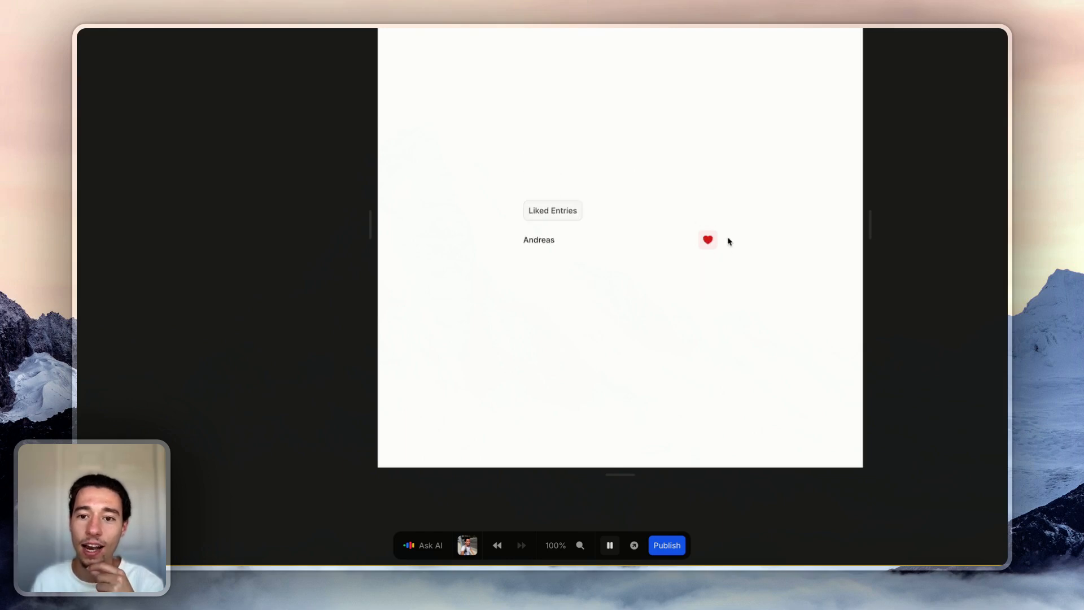
click(709, 240)
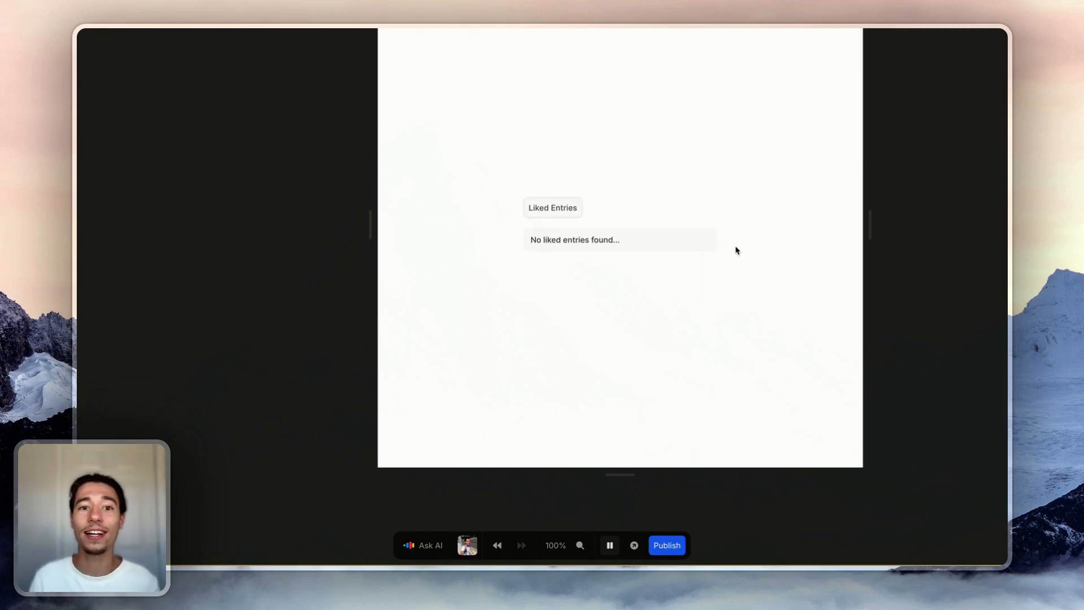
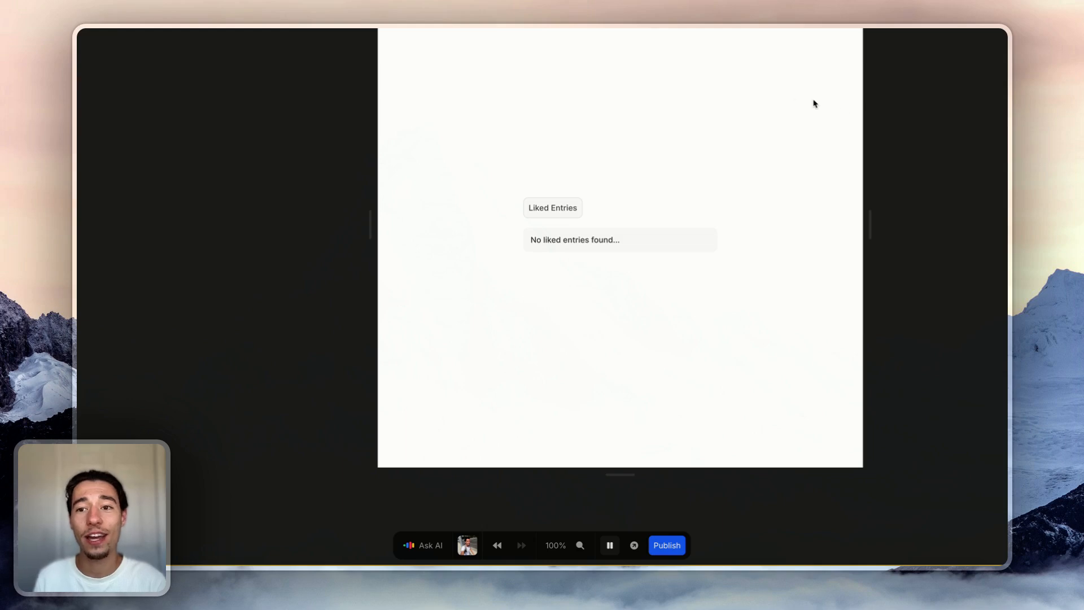
Switch to all entries and like the first three, toggling the first two hearts off and on again.
scroll(920, 119, up, 1)
scroll(920, 120, right, 1)
scroll(920, 119, up, 1)
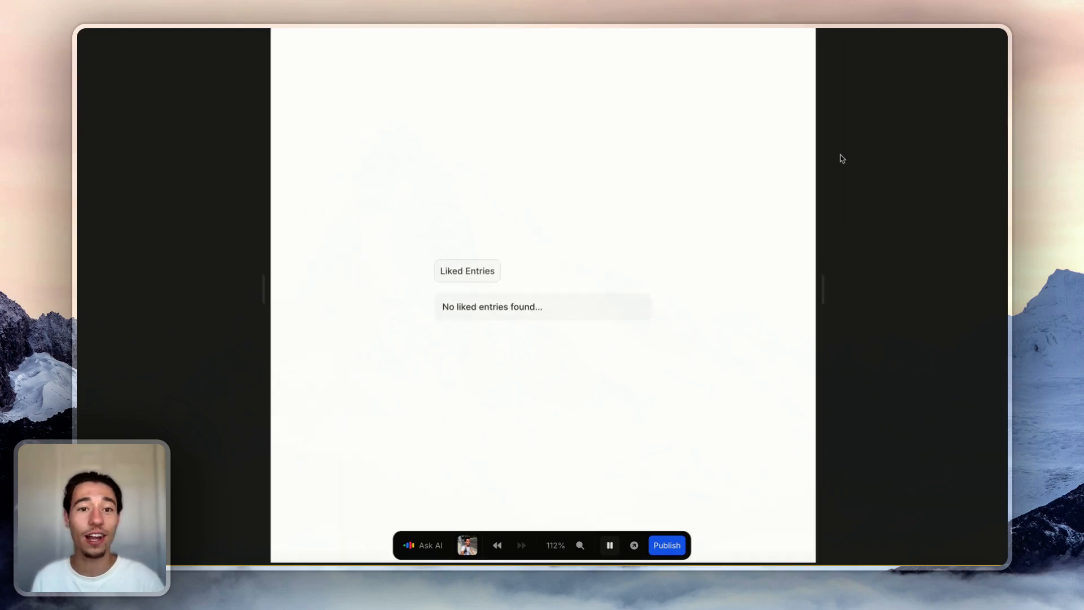
scroll(828, 165, up, 1)
scroll(860, 182, left, 1)
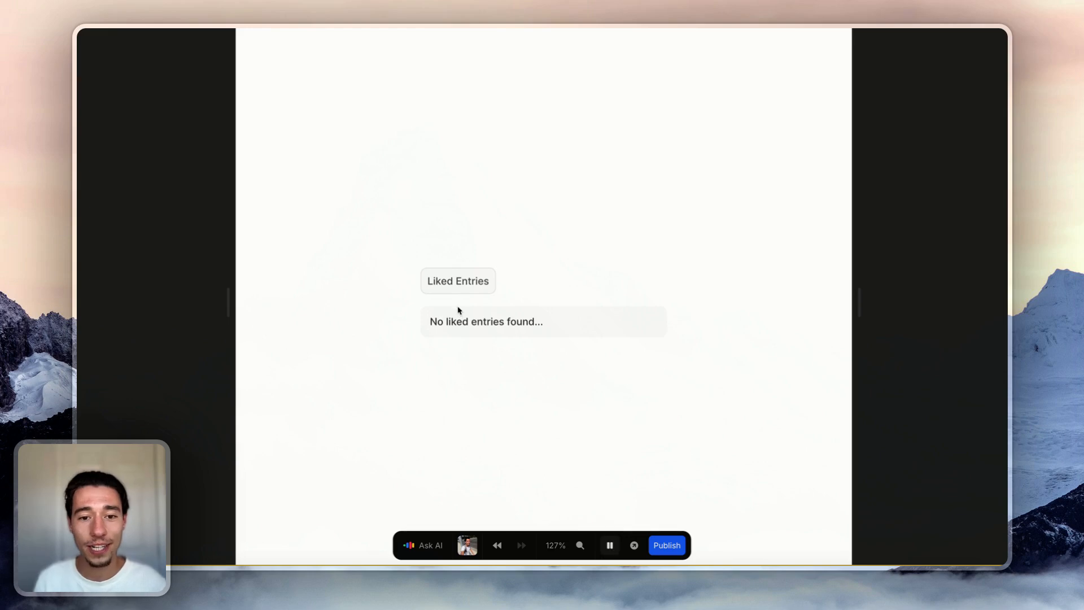
click(450, 284)
click(655, 261)
click(655, 291)
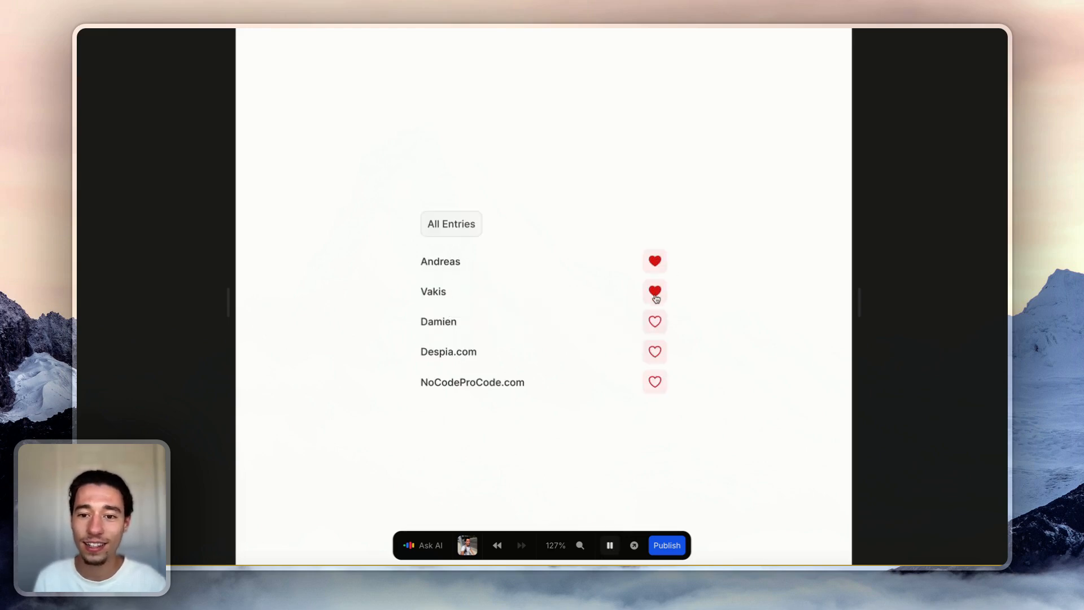
click(655, 321)
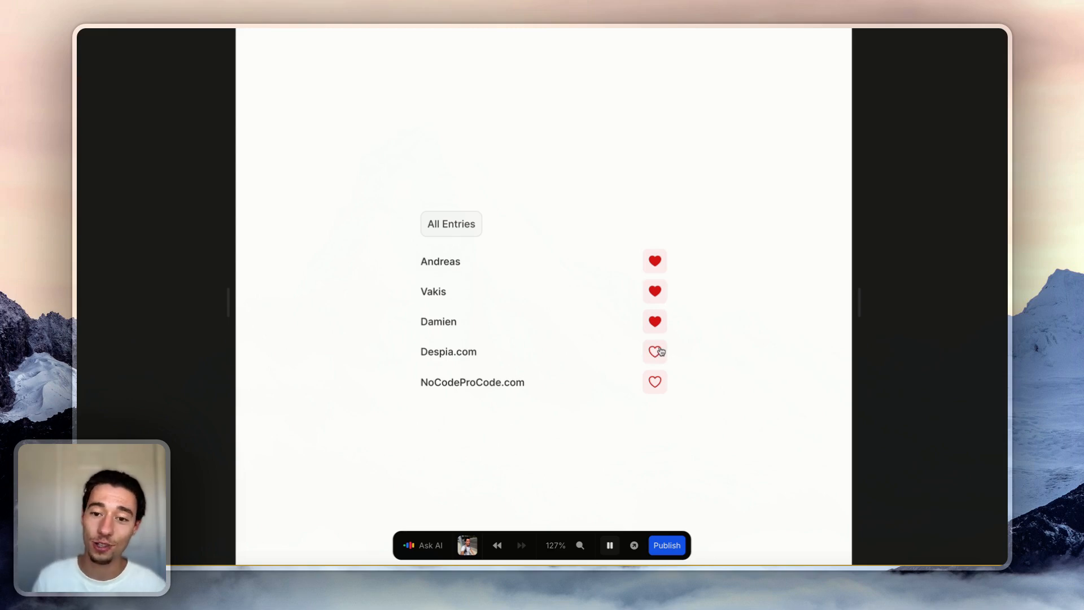
click(655, 293)
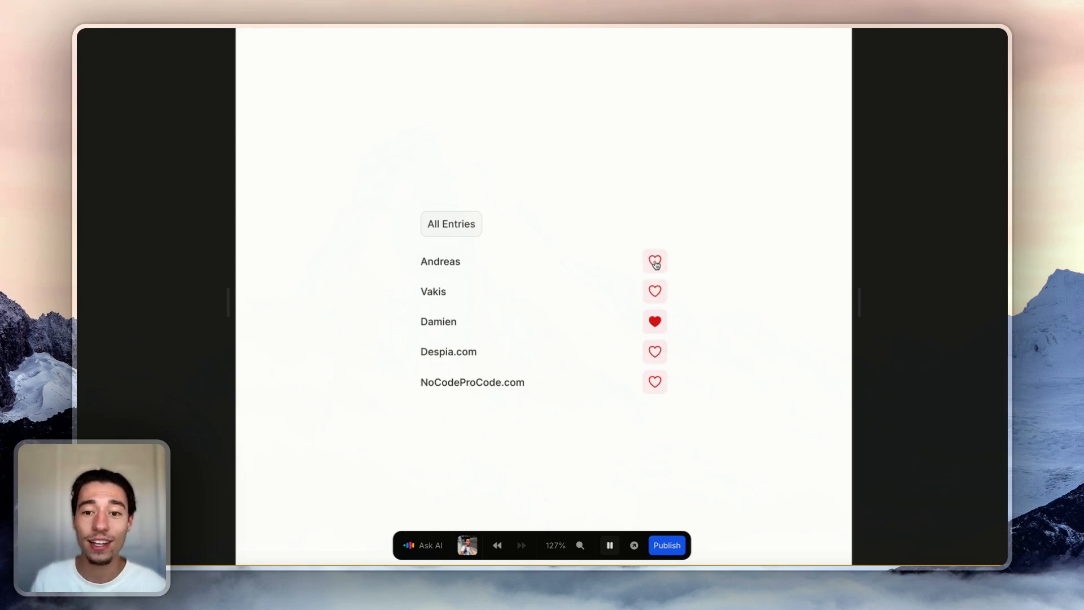
click(654, 262)
click(655, 291)
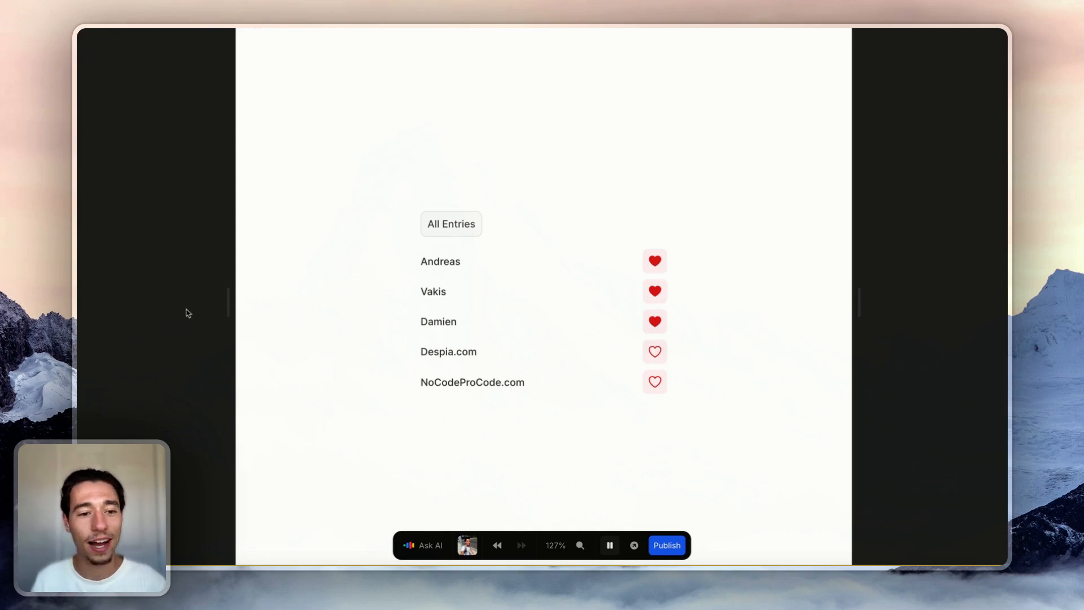
Open the NoCode ProCode website in a new browser tab.
mouse_move(135, 265)
click(113, 199)
text(n)
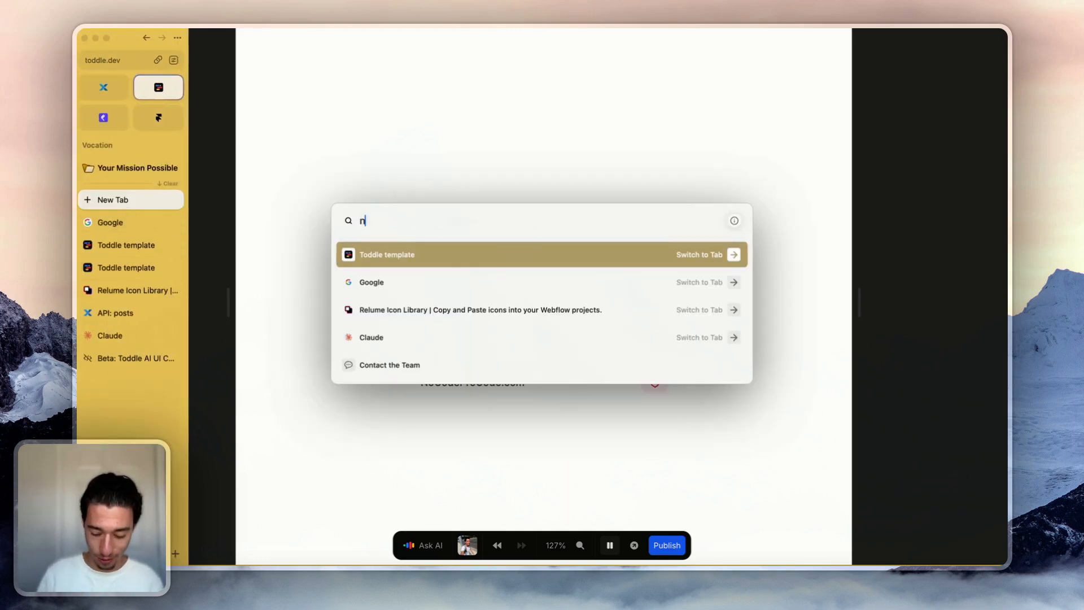
text(o)
key(Return)
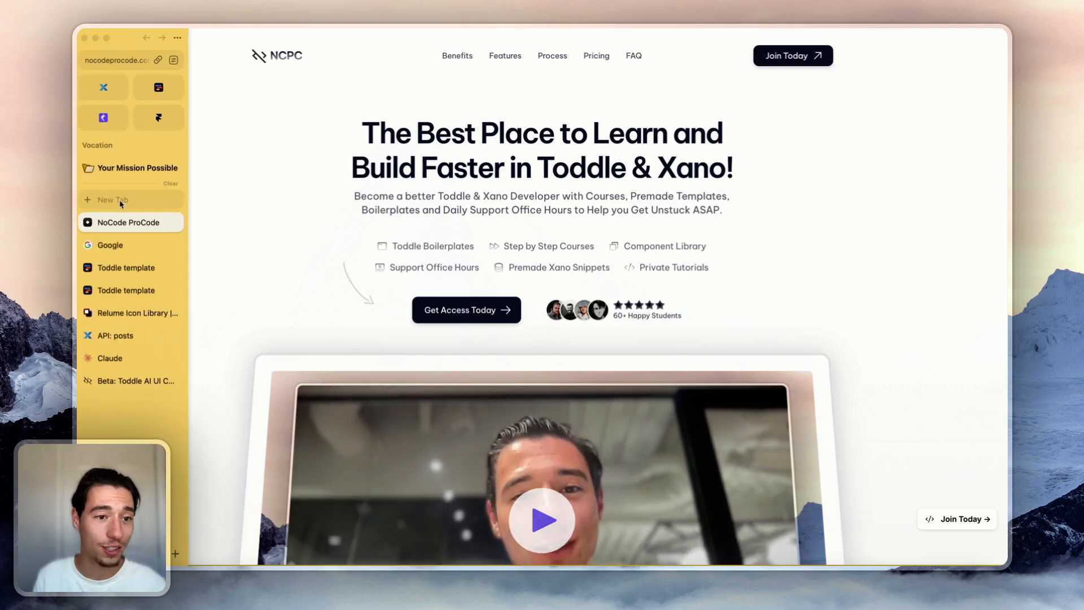
Open help.nocodeprocode.com in a new tab and find the "Beta: Toddle AI UI Component Builder" post in the feed.
click(119, 203)
text(help.)
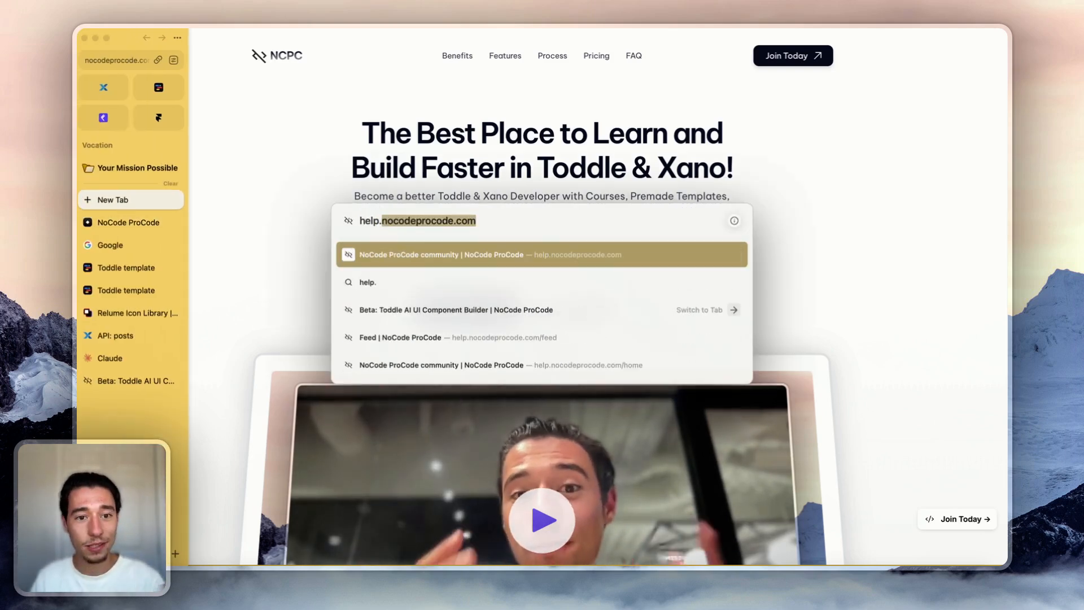
key(Return)
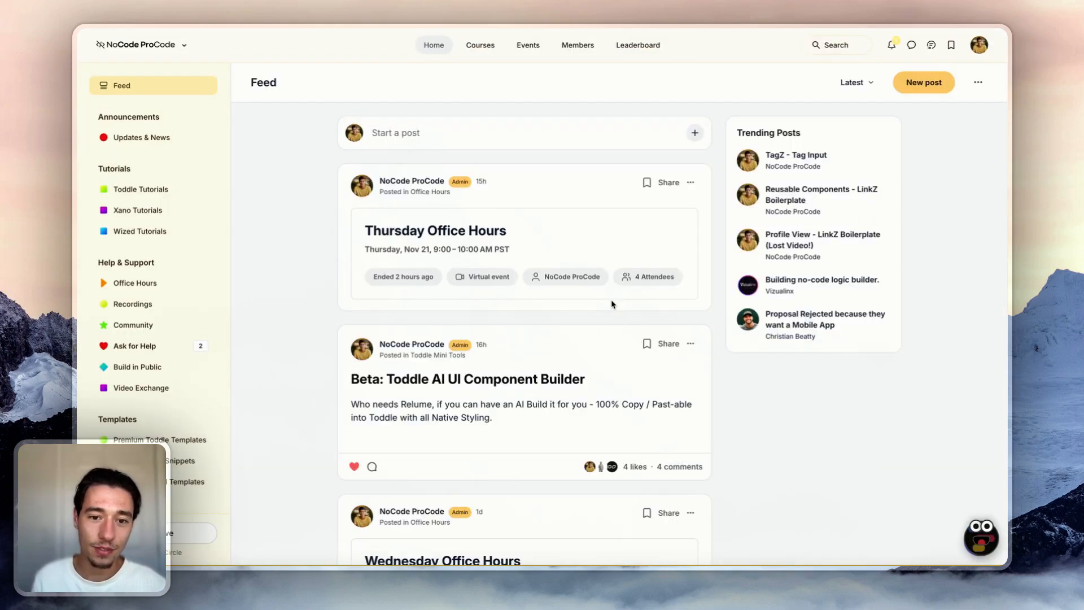
scroll(611, 304, down, 3)
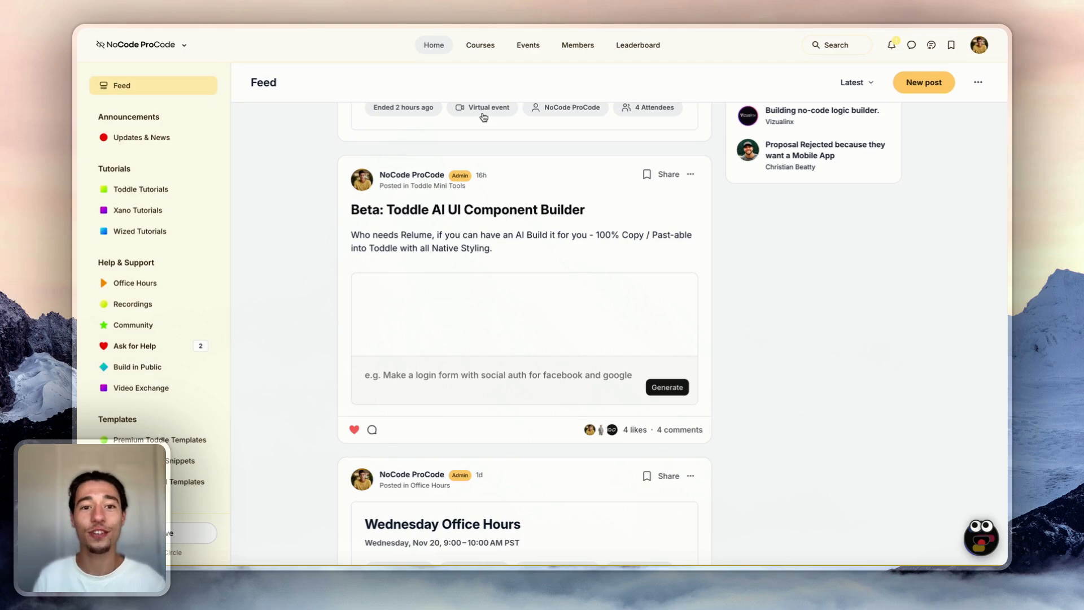
scroll(515, 319, down, 1)
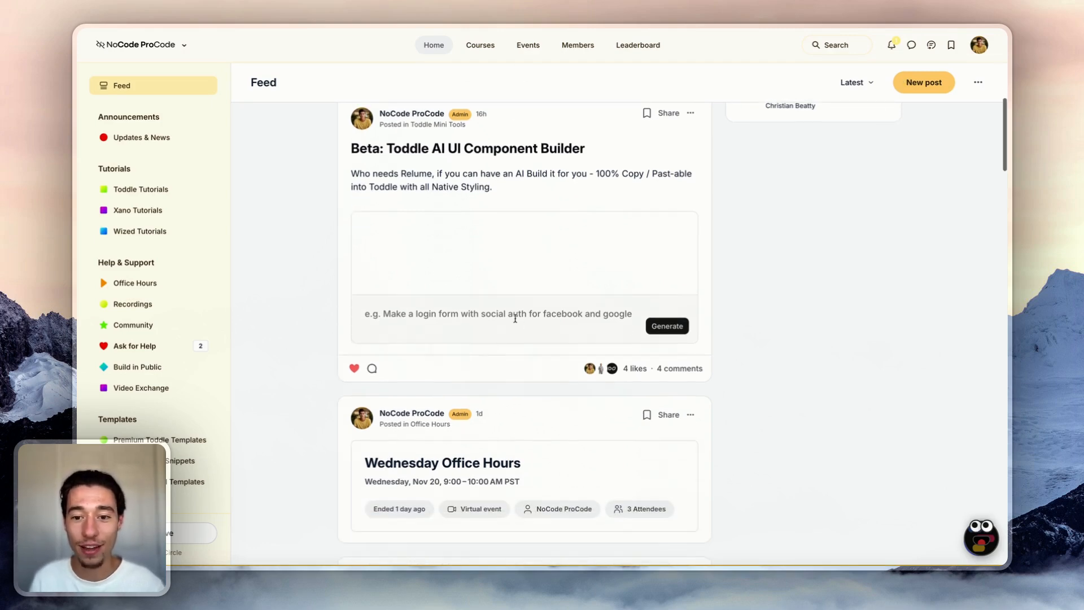
Generate a component in the AI UI Component Builder from the prompt "Auth form without social auth modern and responsive".
click(542, 307)
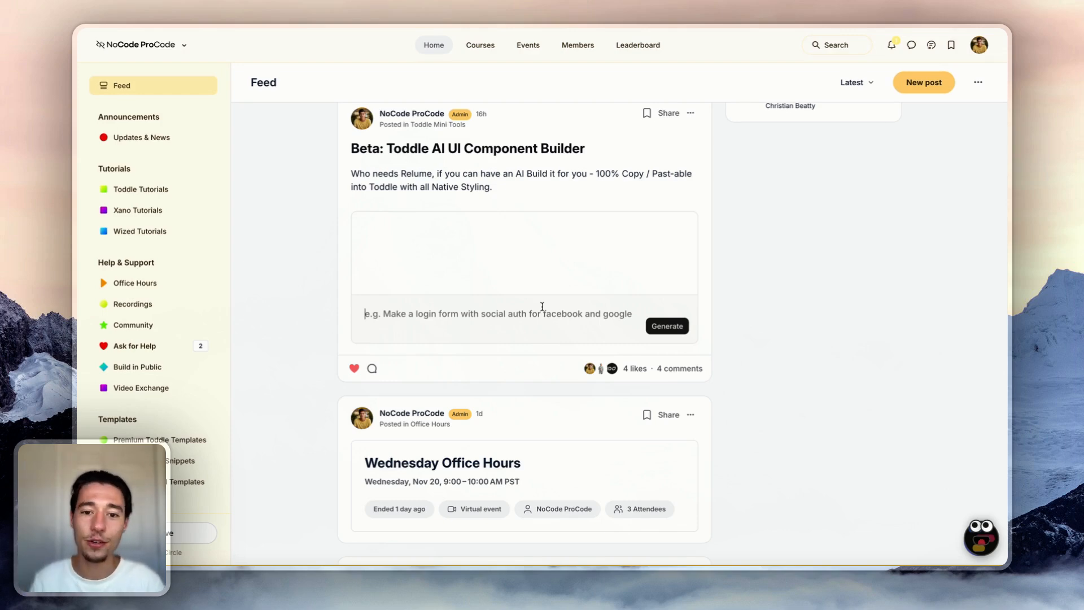
text(Auth form)
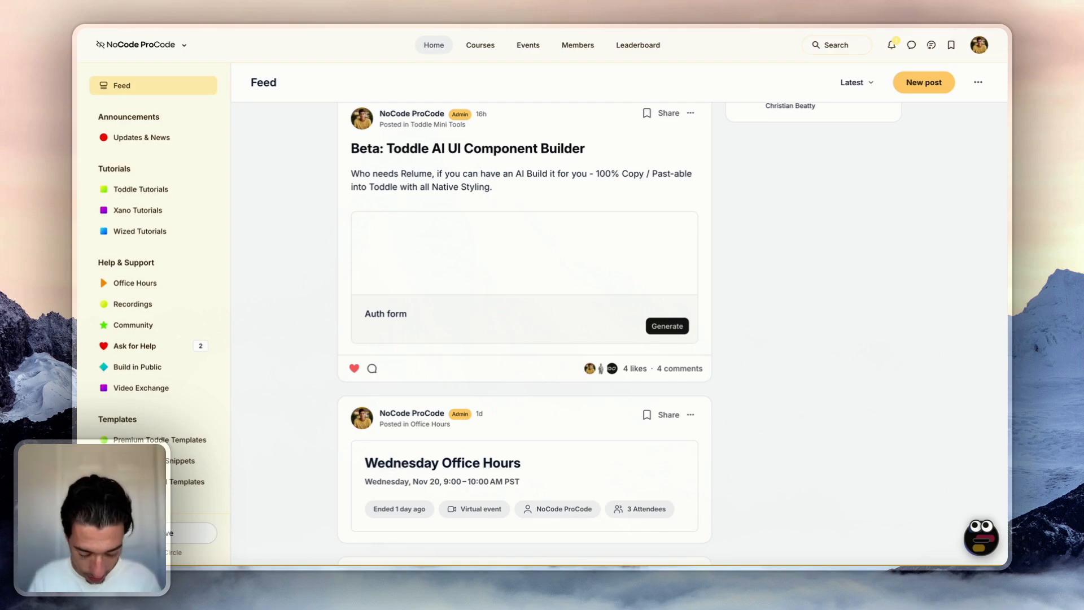
text(with)
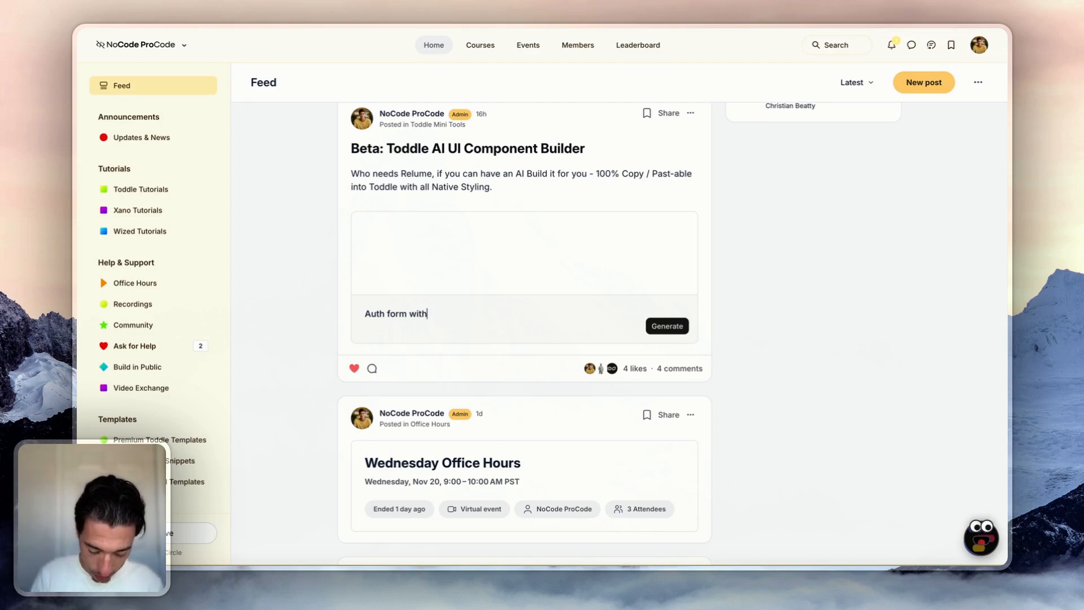
text(out social au)
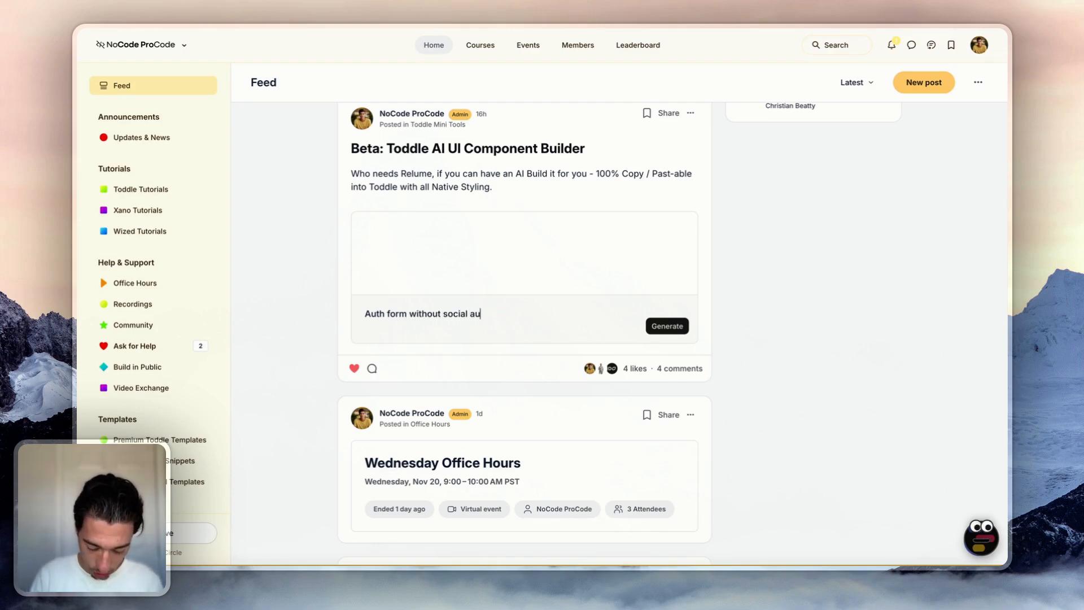
text(th mod)
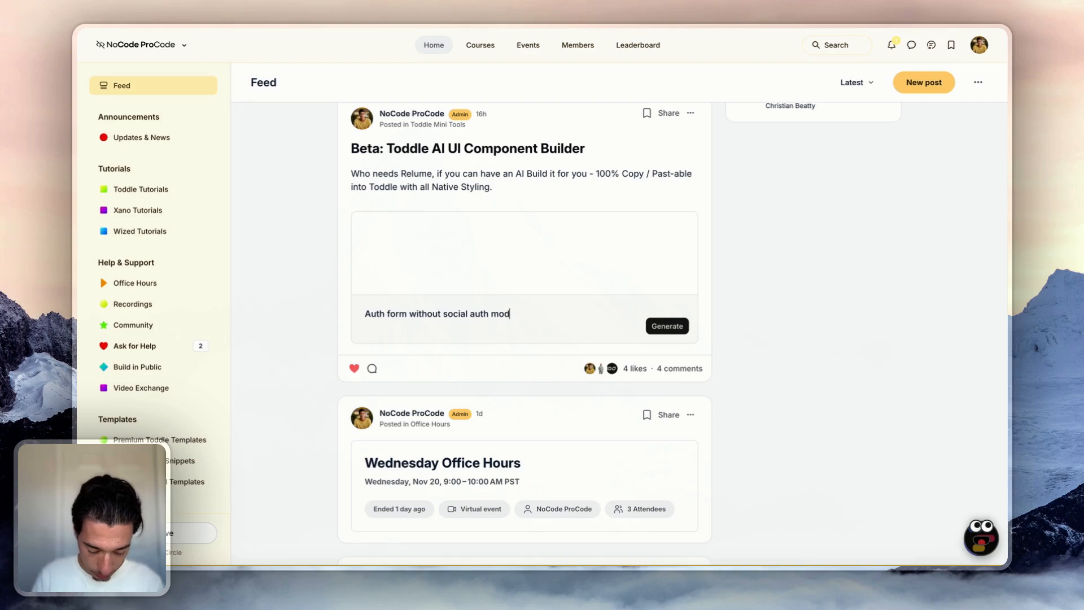
text(ern )
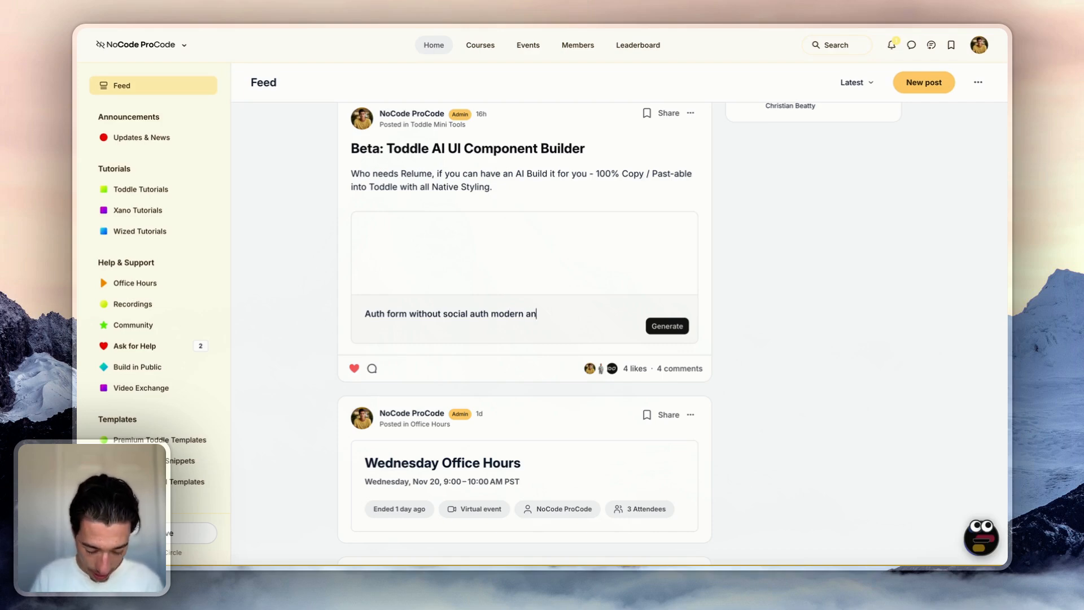
text(and respjnsive)
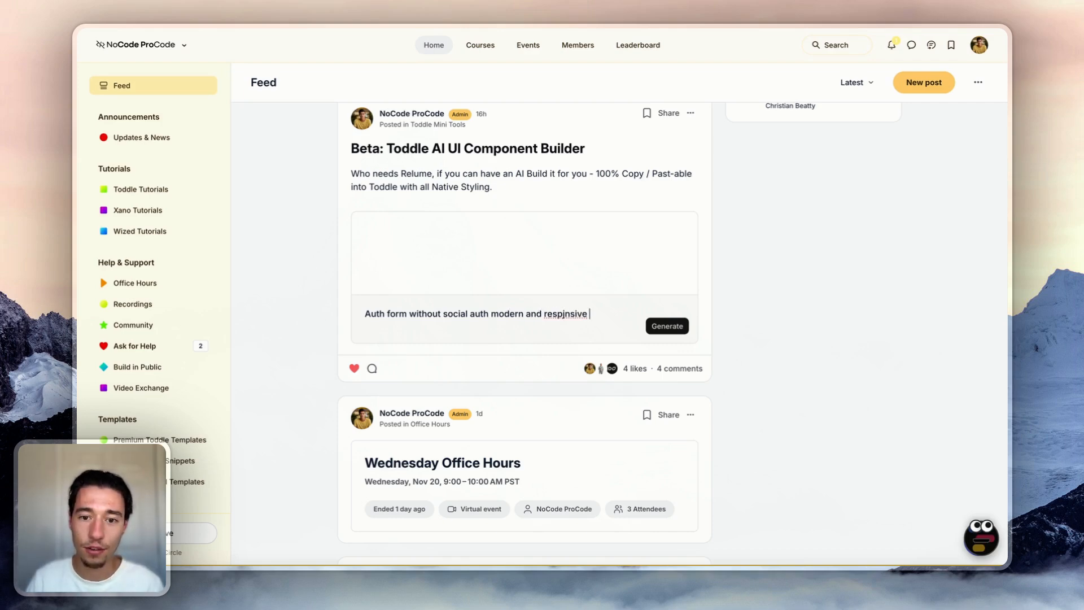
key(BackSpace)
key(BackSpace)
key(BackSpace)
key(BackSpace)
key(BackSpace)
key(BackSpace)
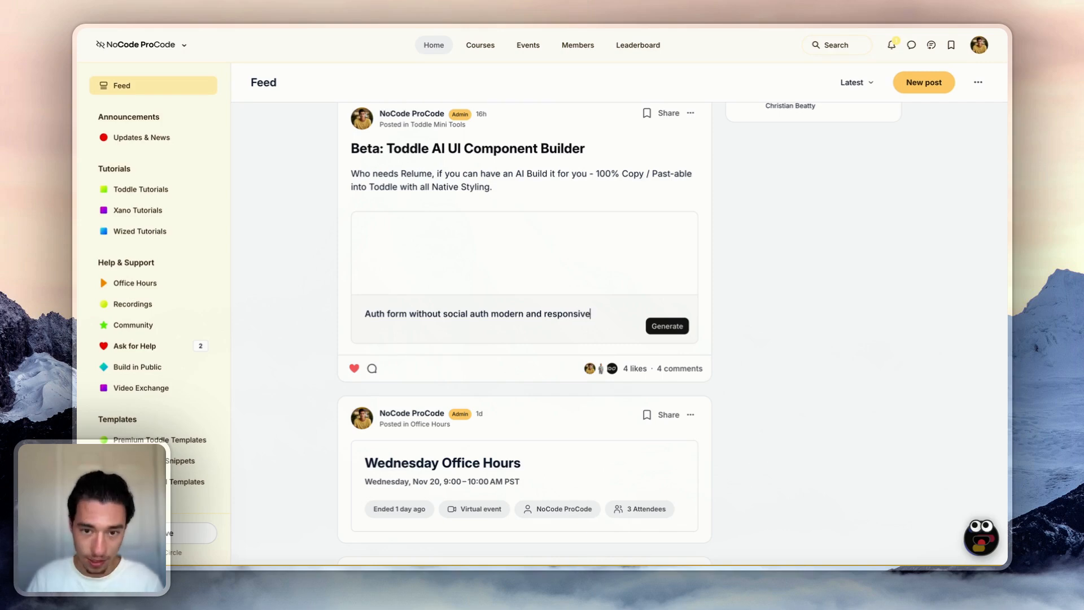
click(650, 332)
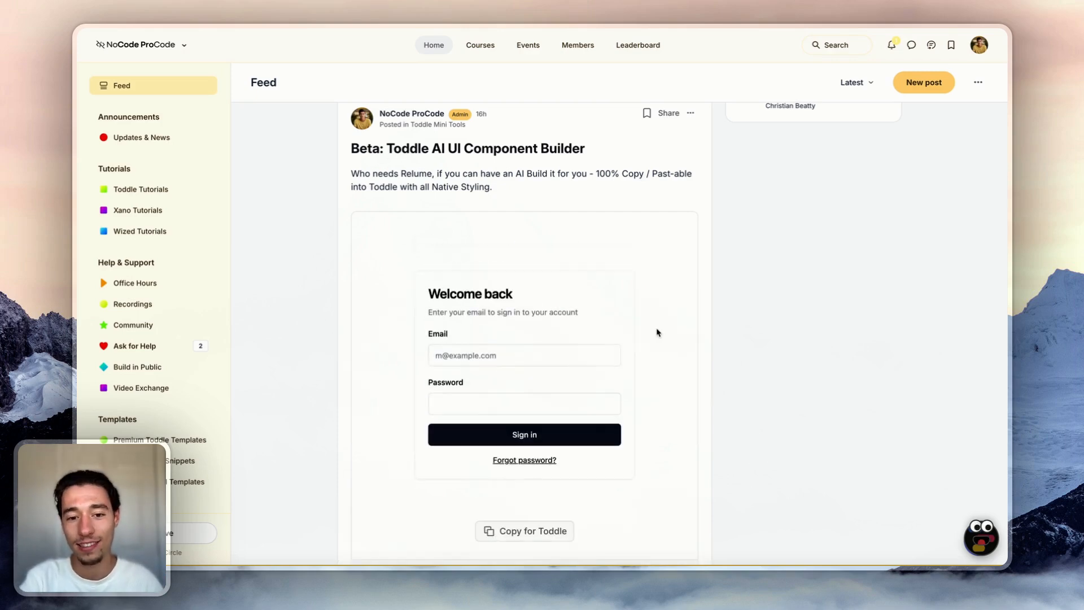
Copy the generated sign-in form for Toddle, return to the Toddle editor, and paste it into the HomePage's outermost div.
scroll(810, 391, down, 3)
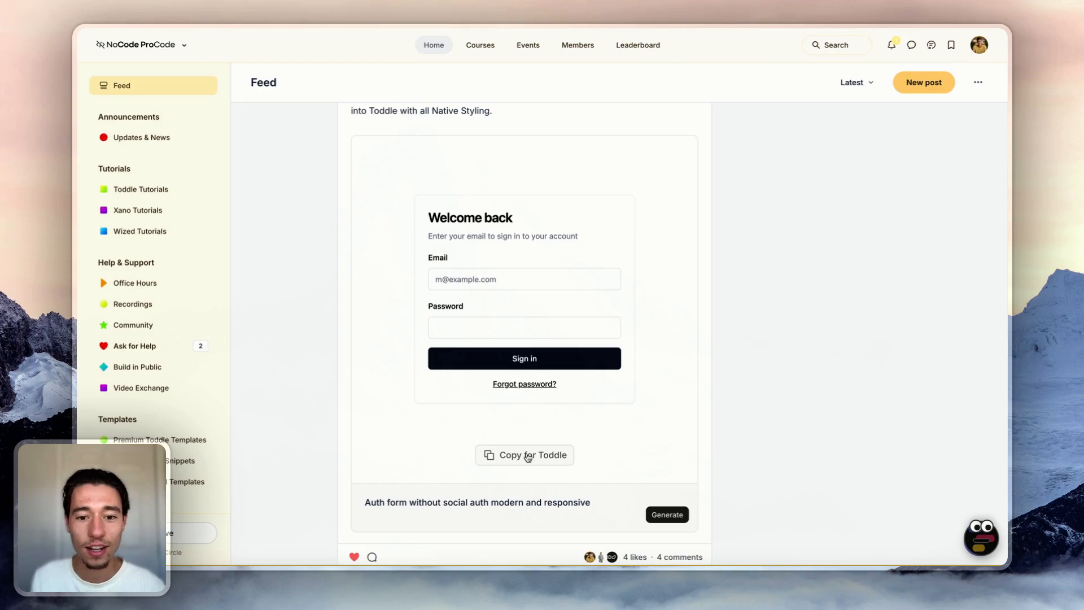
mouse_move(190, 73)
click(161, 90)
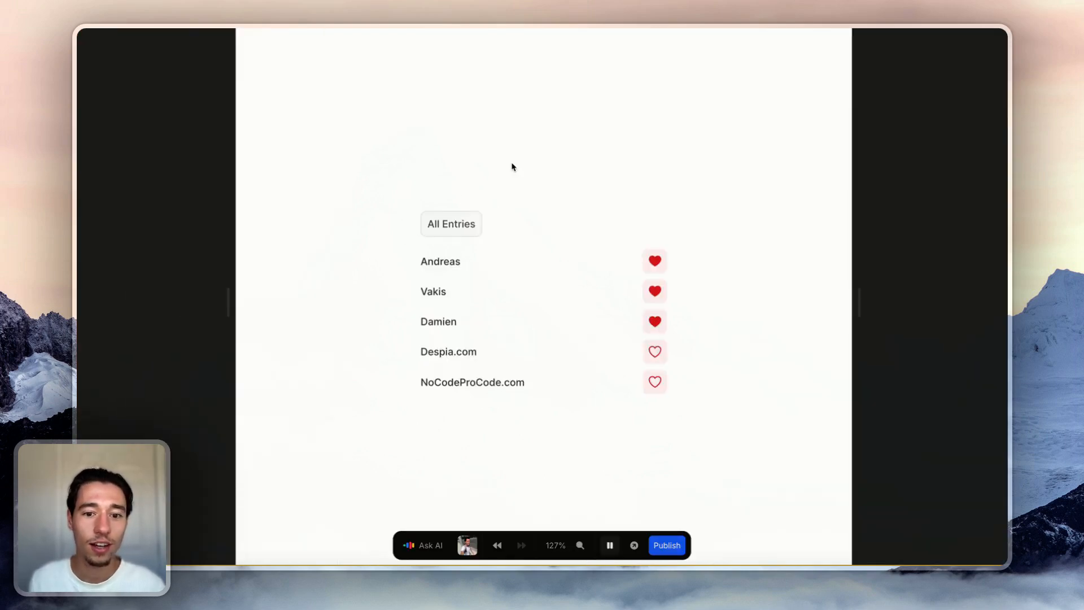
click(610, 545)
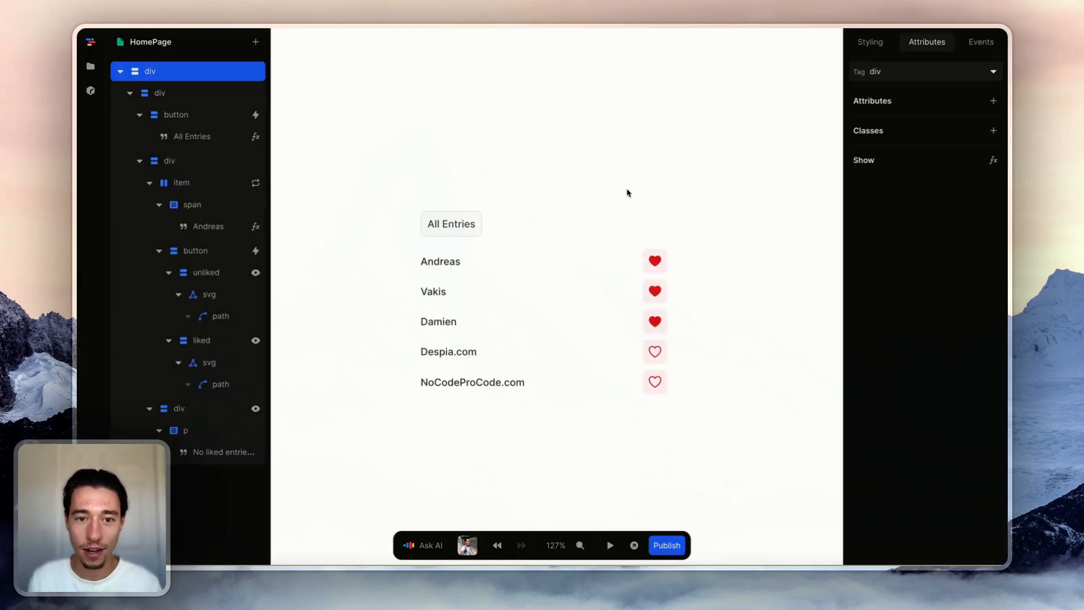
key(ctrl+v)
Select the pasted form's email input and view its styling properties.
click(613, 382)
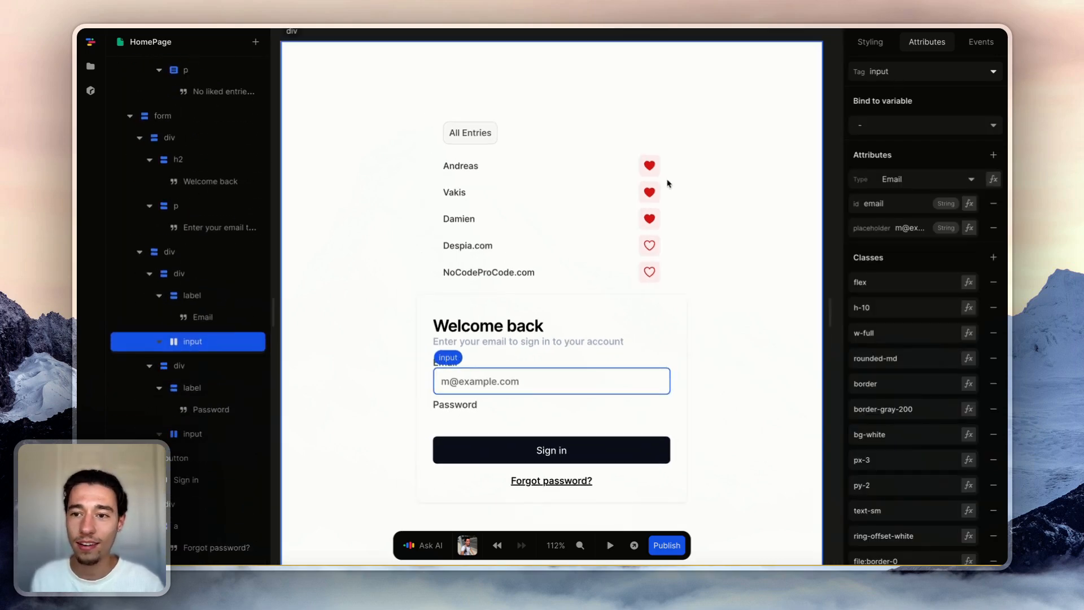
click(870, 44)
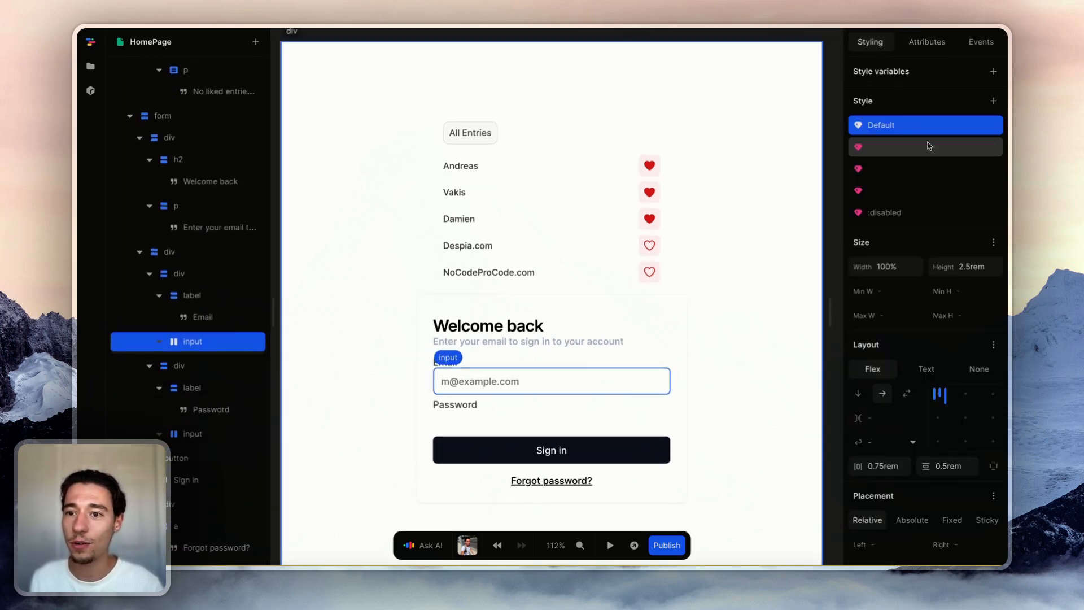
Delete the three unnamed style variants from the form's email input, keeping the default and disabled styles.
click(949, 147)
click(994, 148)
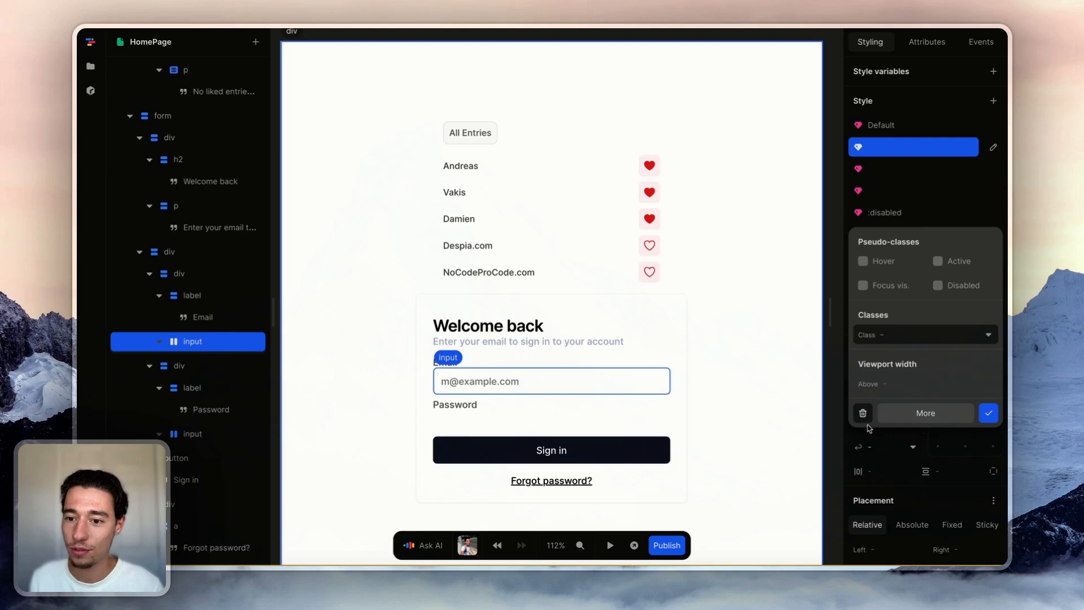
click(863, 412)
click(959, 148)
click(995, 147)
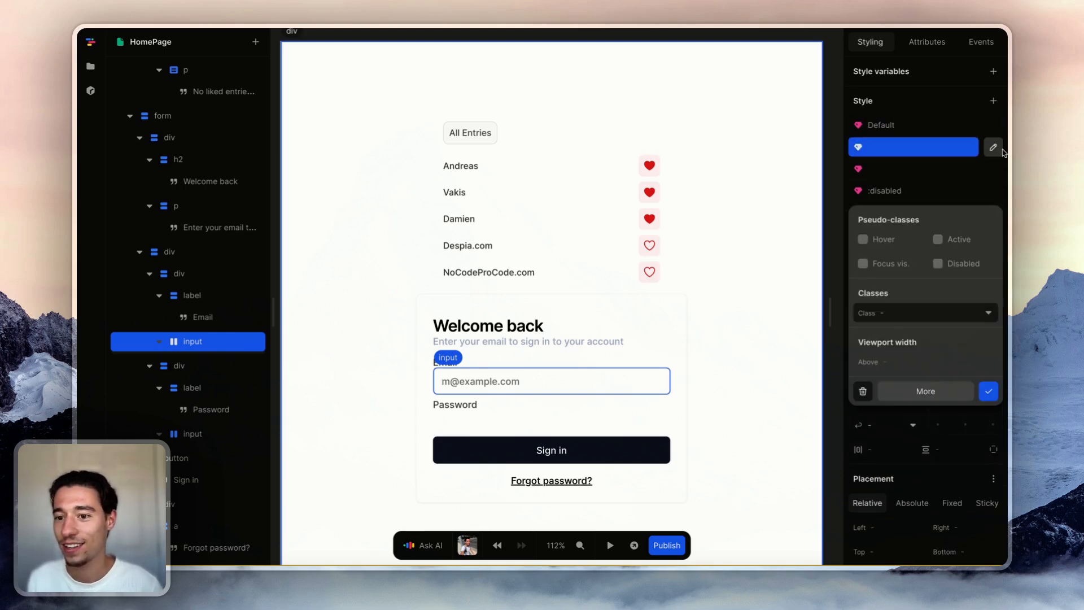
click(864, 391)
click(945, 148)
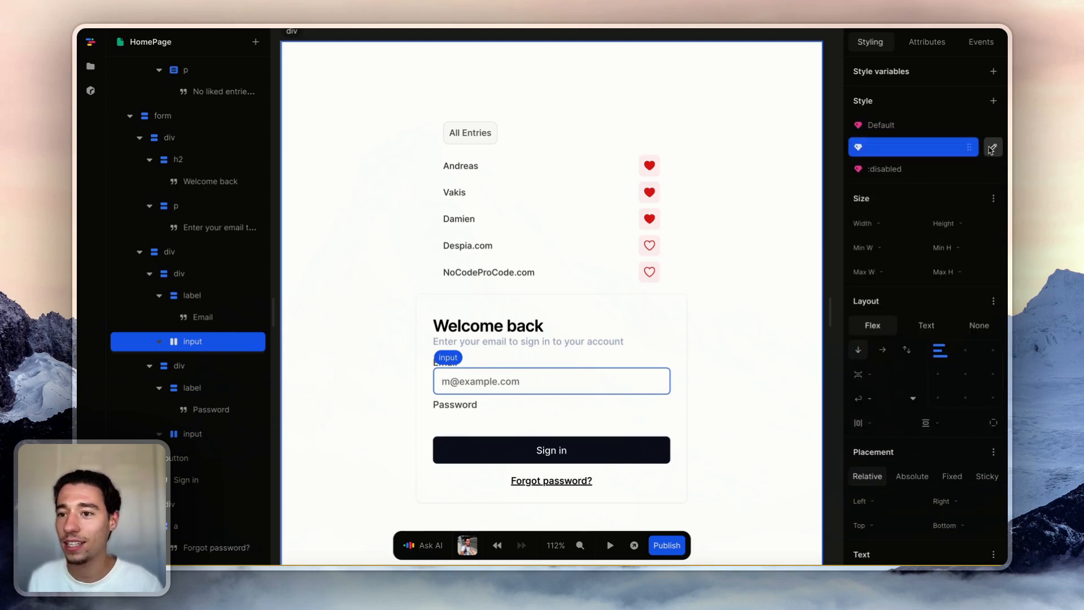
click(993, 147)
click(863, 370)
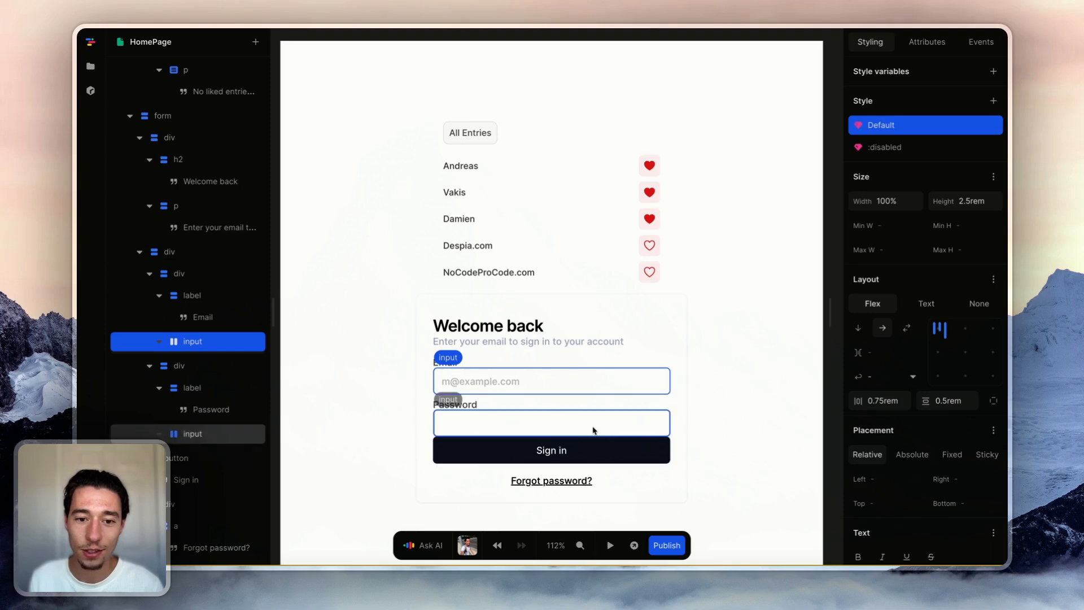
Delete the three unnamed style variants from the form's password input, keeping the default and disabled styles.
click(593, 430)
click(728, 381)
click(641, 424)
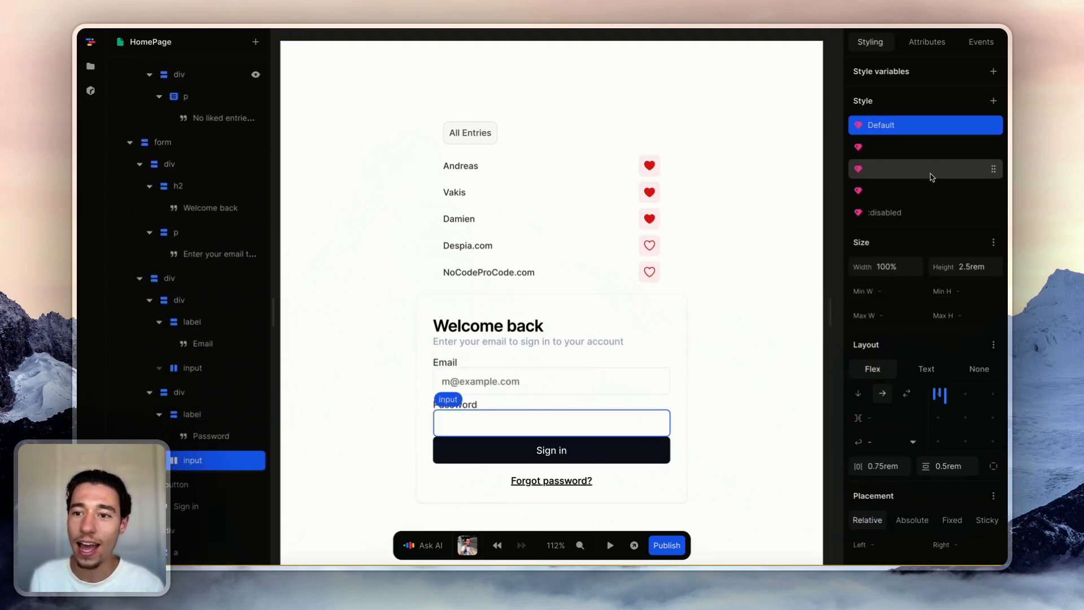
click(856, 146)
click(993, 147)
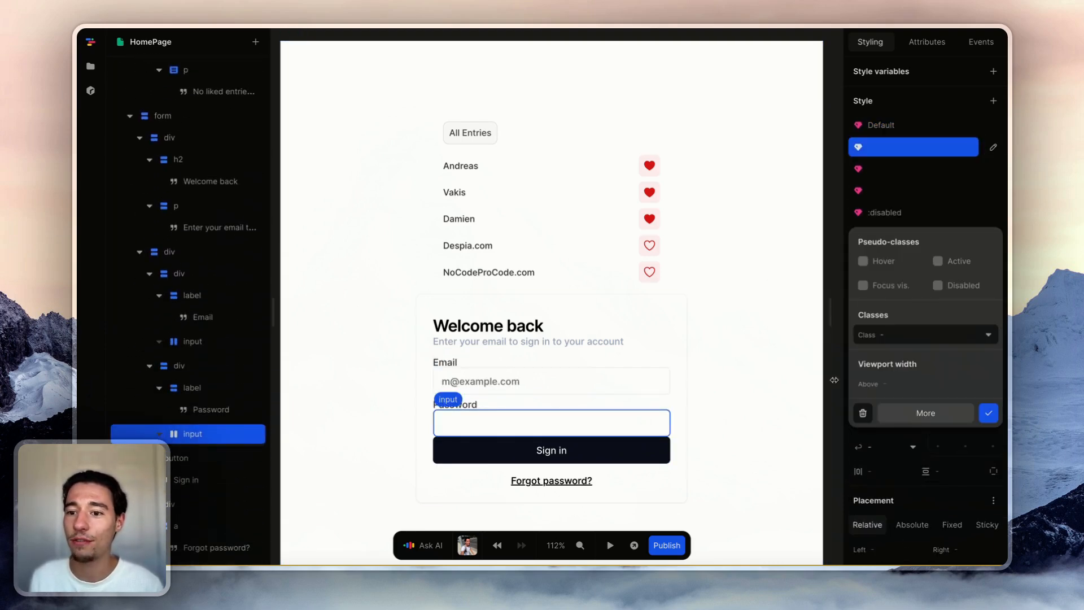
click(863, 414)
click(918, 149)
click(993, 147)
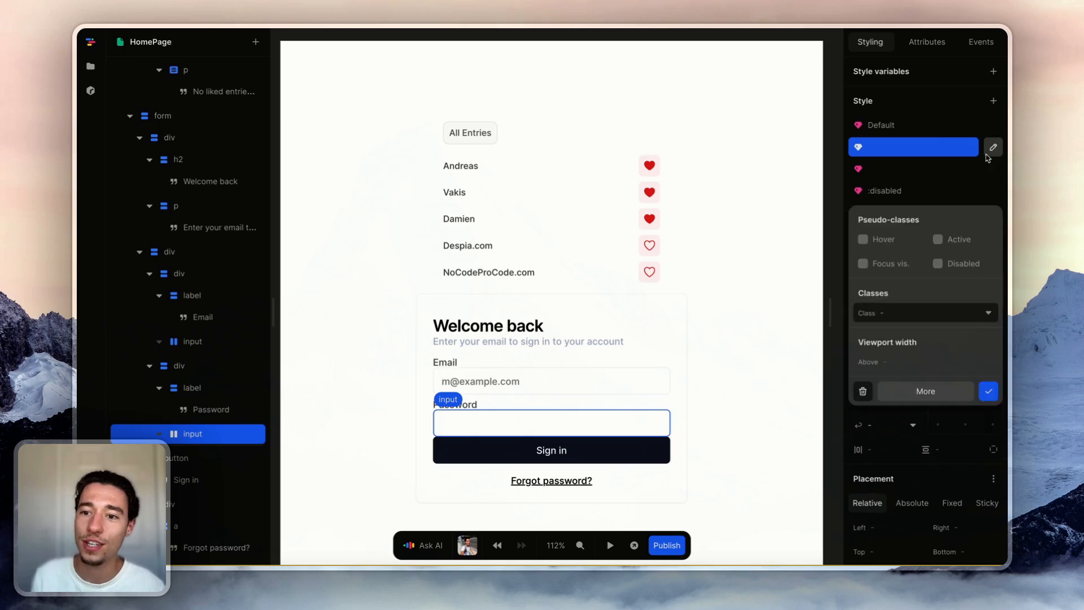
click(863, 391)
click(890, 149)
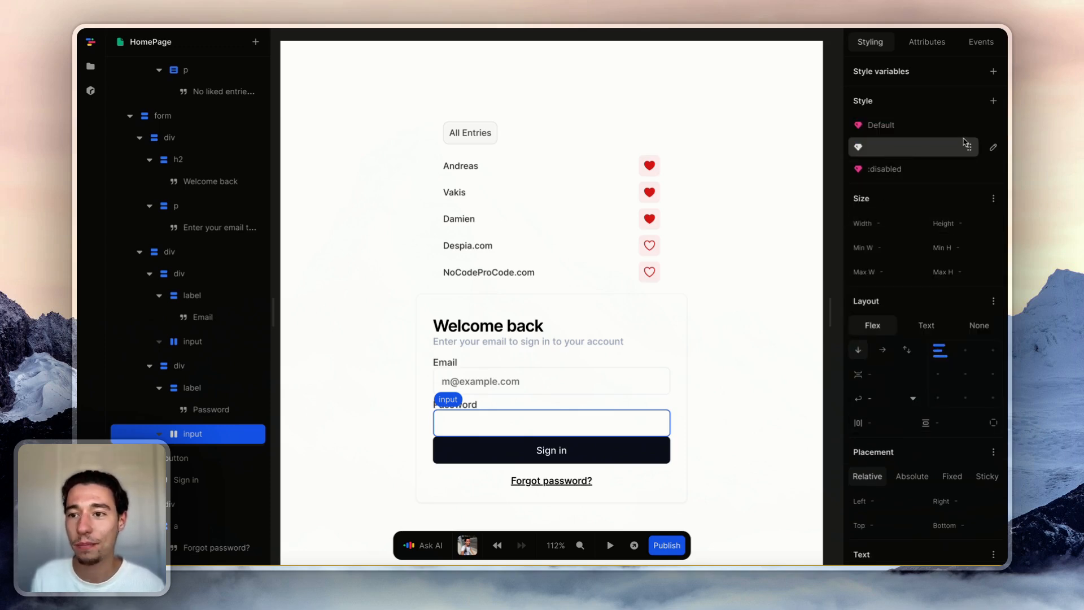
click(993, 146)
click(863, 369)
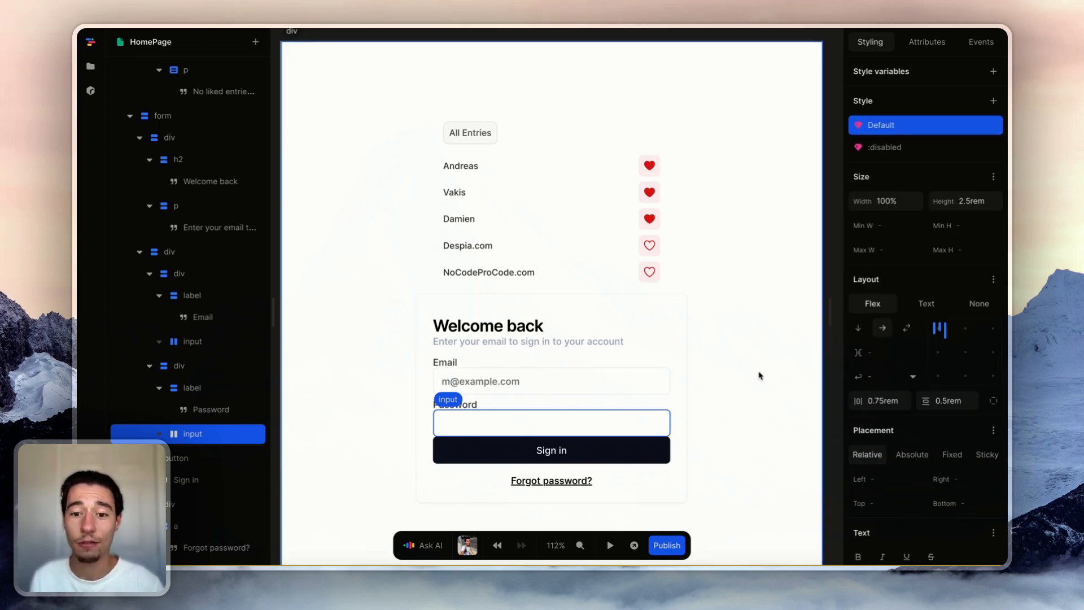
Lay out the div holding the email and password groups as a vertical flex column with a gap between them.
click(760, 375)
click(628, 400)
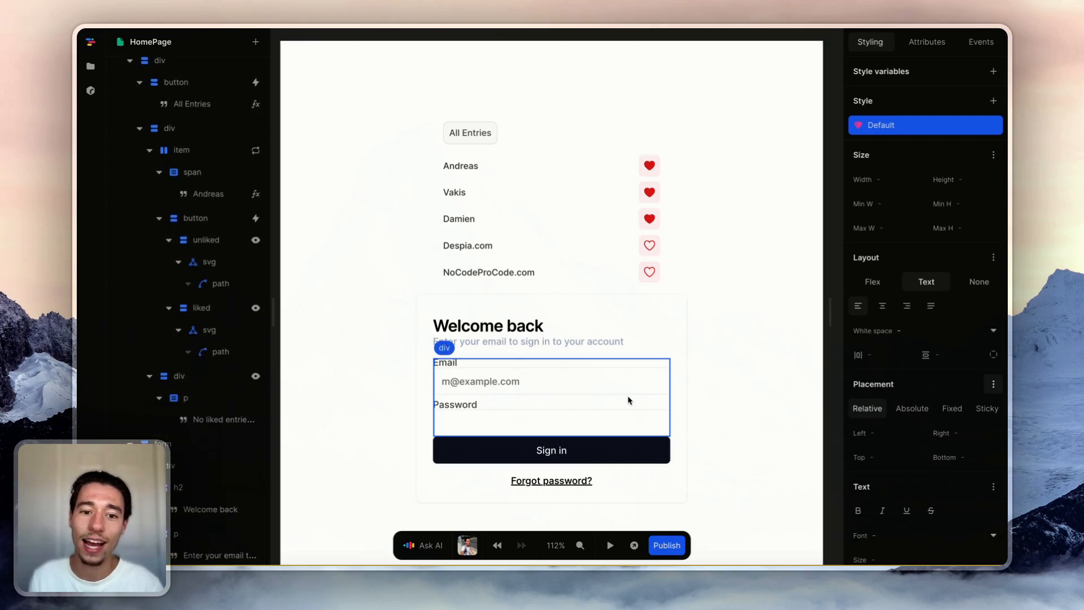
click(872, 284)
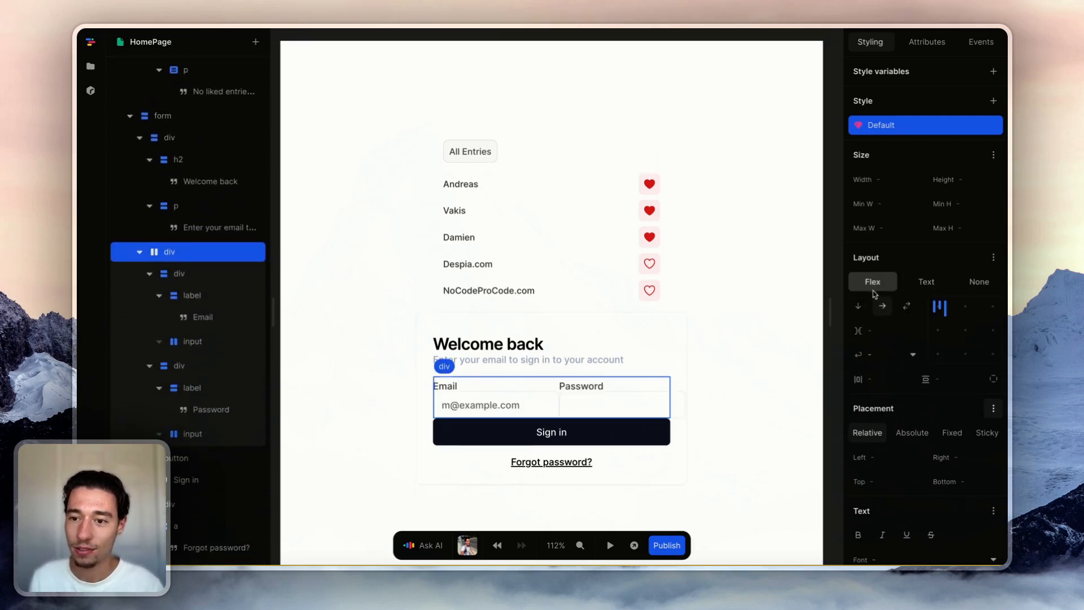
click(858, 305)
click(877, 329)
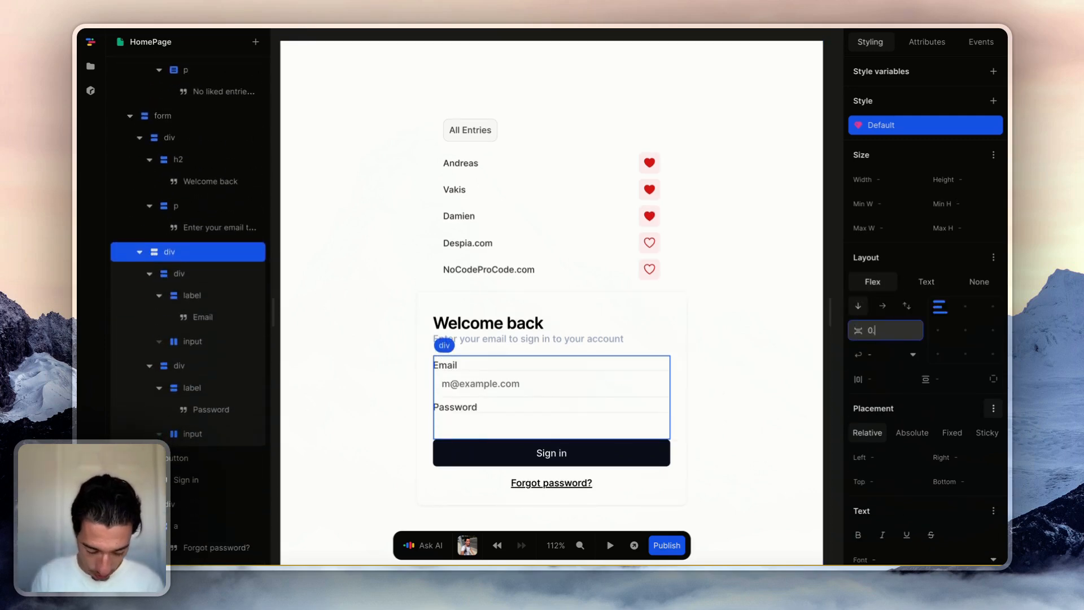
key(Return)
click(765, 358)
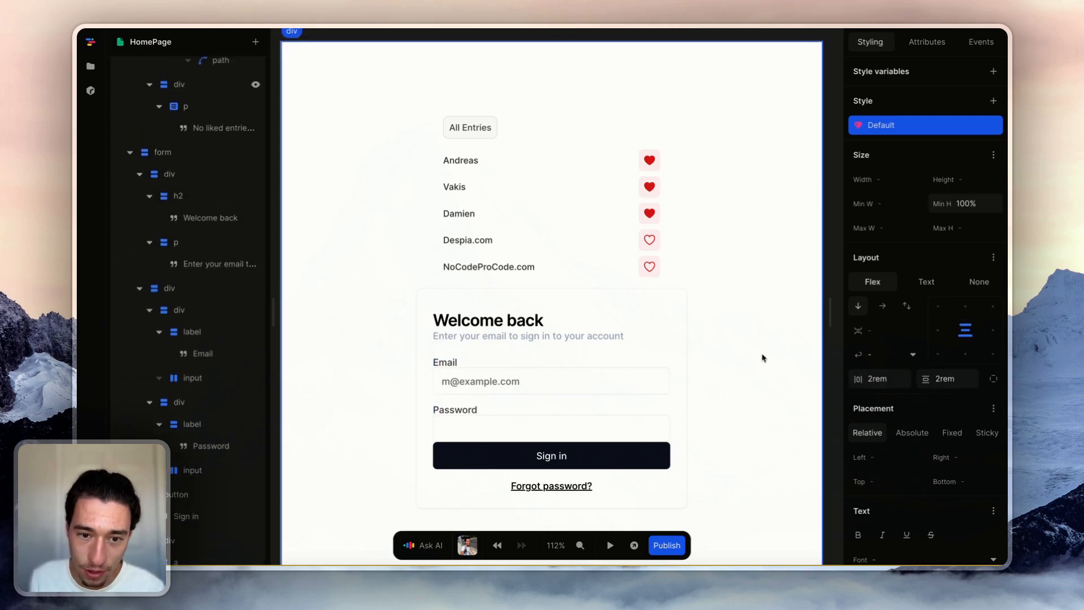
Make the div around the Email label and input a vertical flex layout with a 0.5rem gap.
click(590, 367)
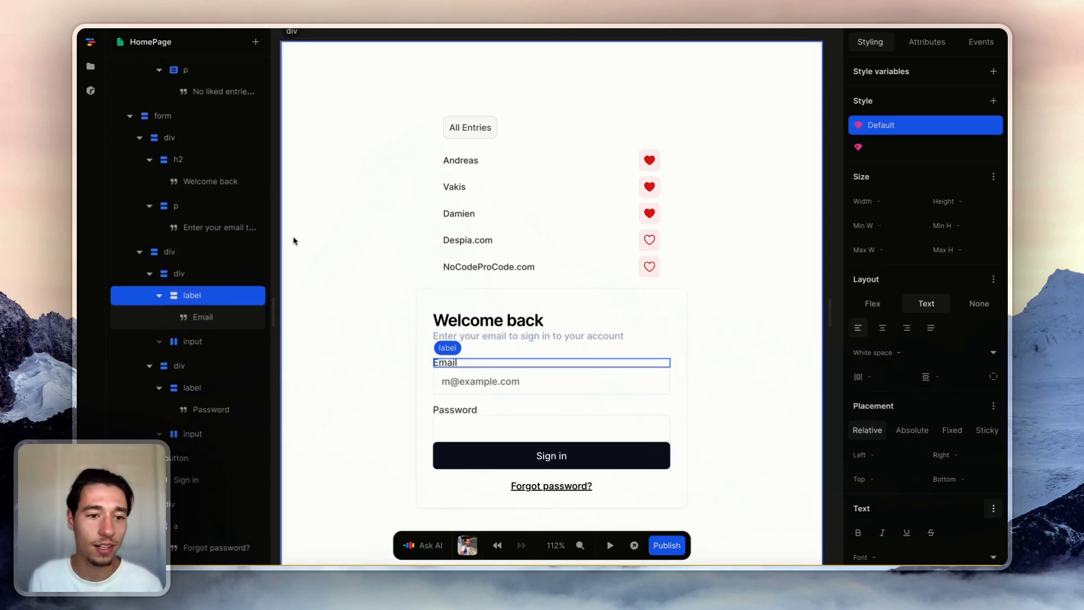
click(208, 277)
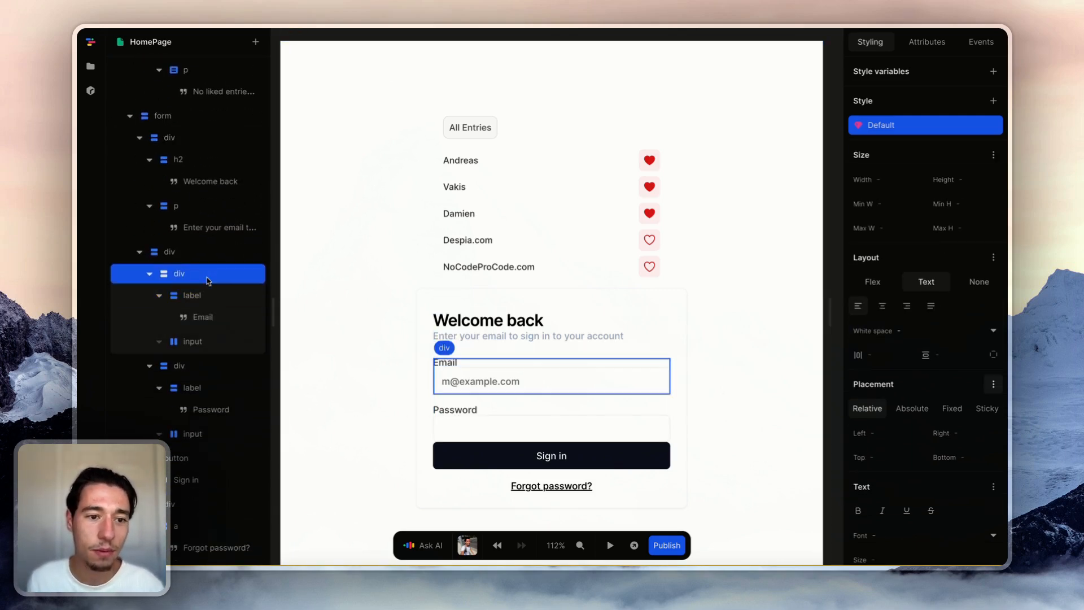
click(873, 282)
click(879, 332)
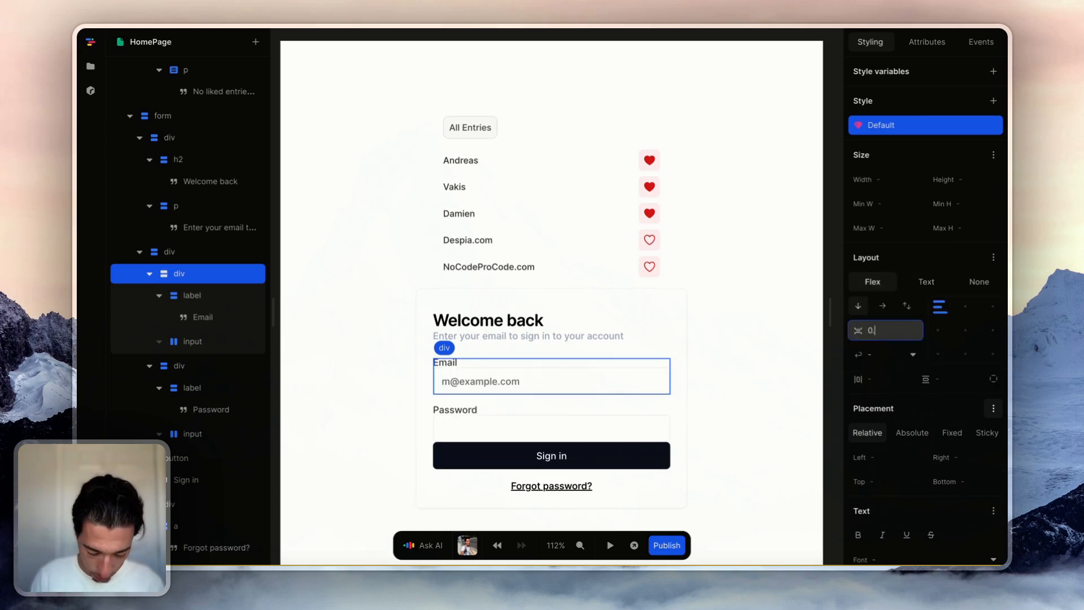
text(0.5rem)
key(Return)
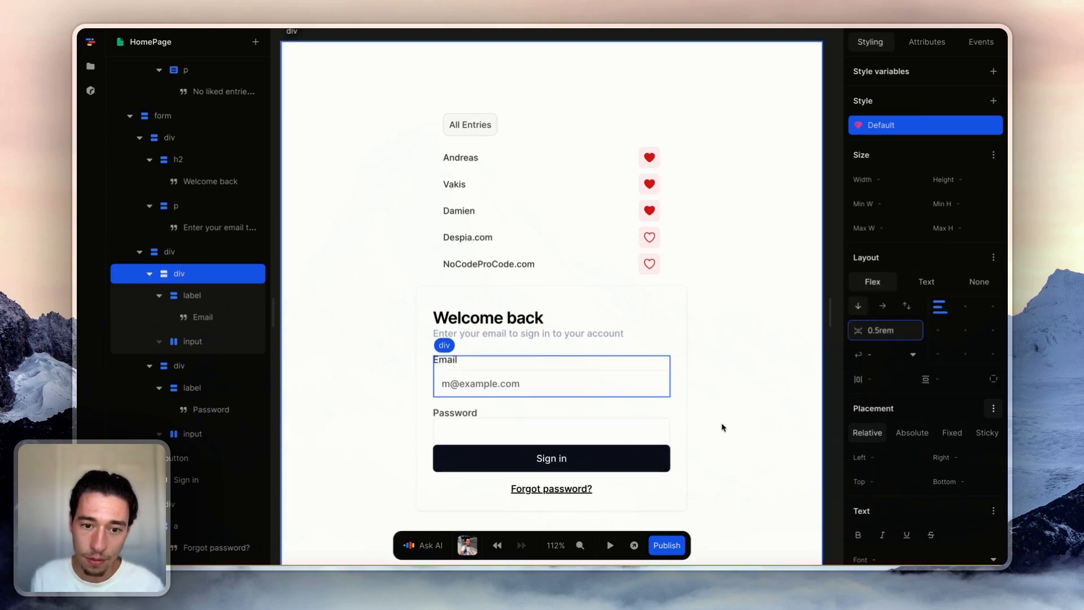
Make the div around the Password label and input a vertical flex layout with a 0.5rem gap.
click(547, 416)
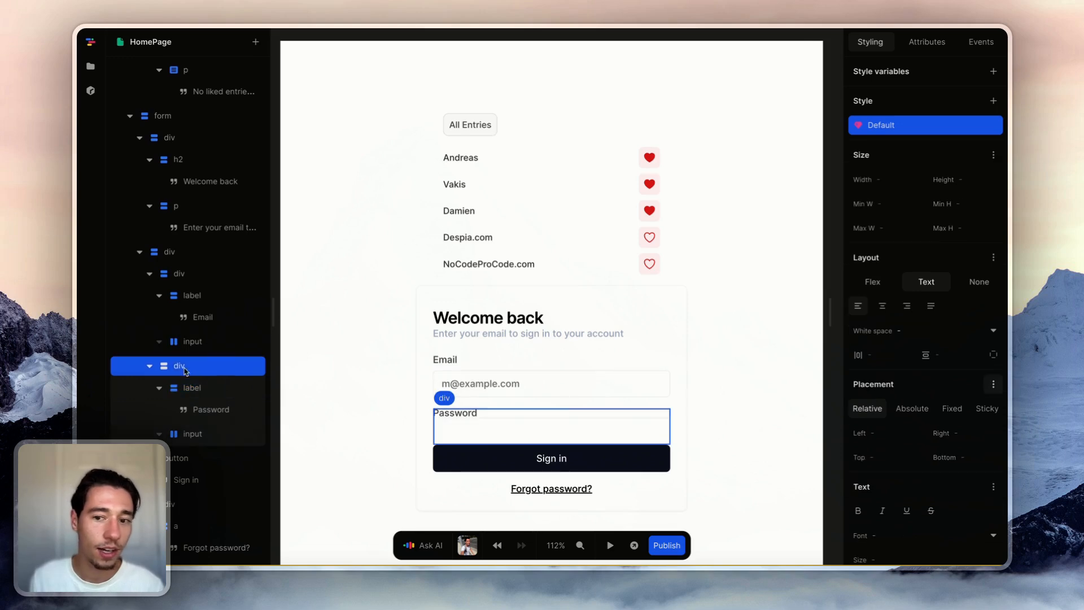
click(882, 306)
click(858, 306)
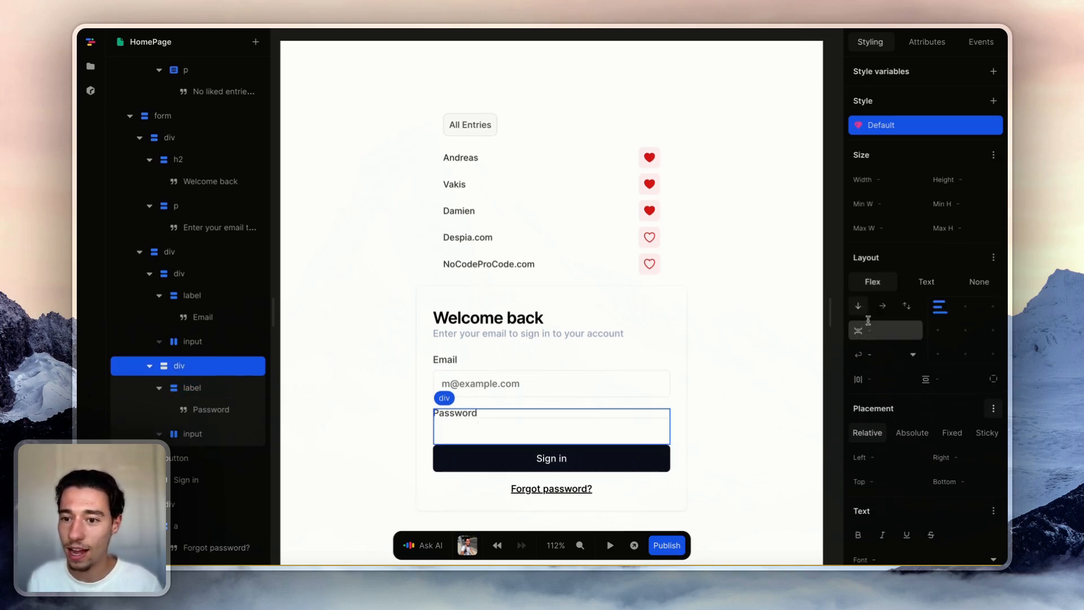
click(873, 329)
text(0.5rem)
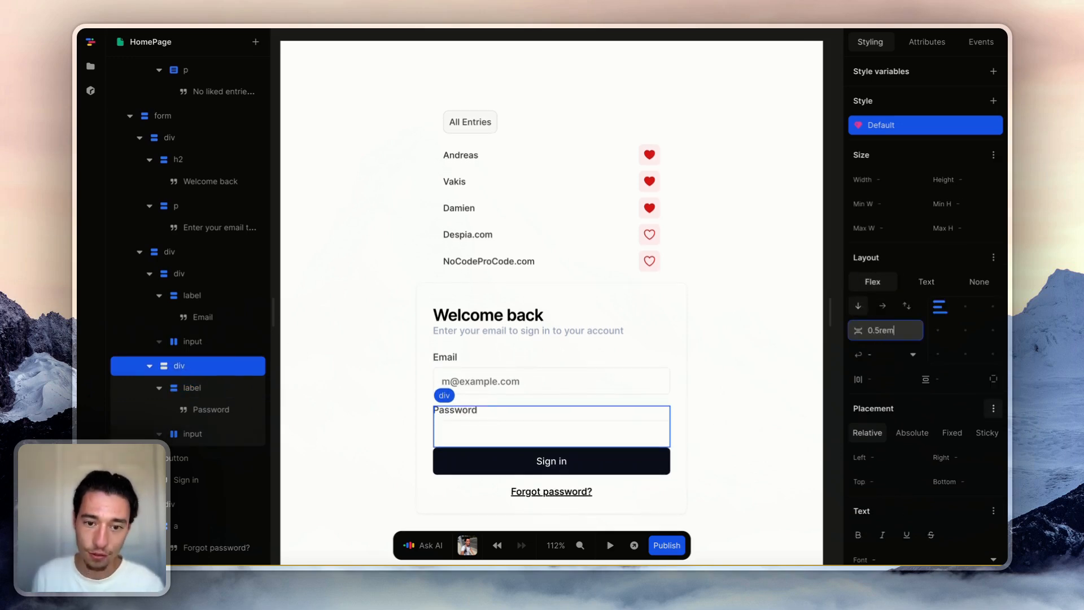
key(Return)
click(767, 360)
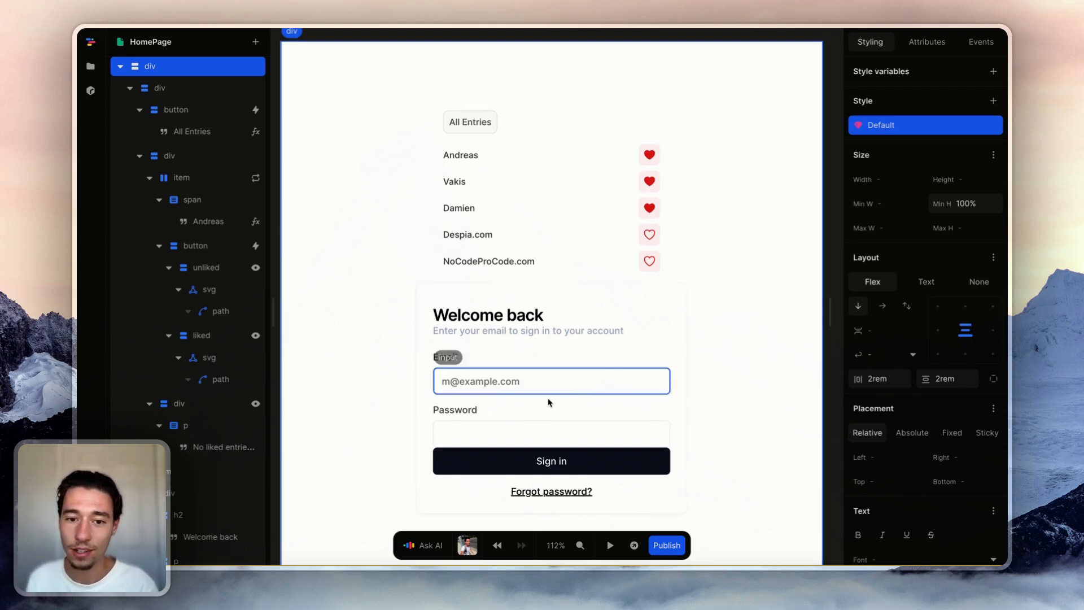
Select the Email label and the email input in turn to compare the two elements.
click(526, 362)
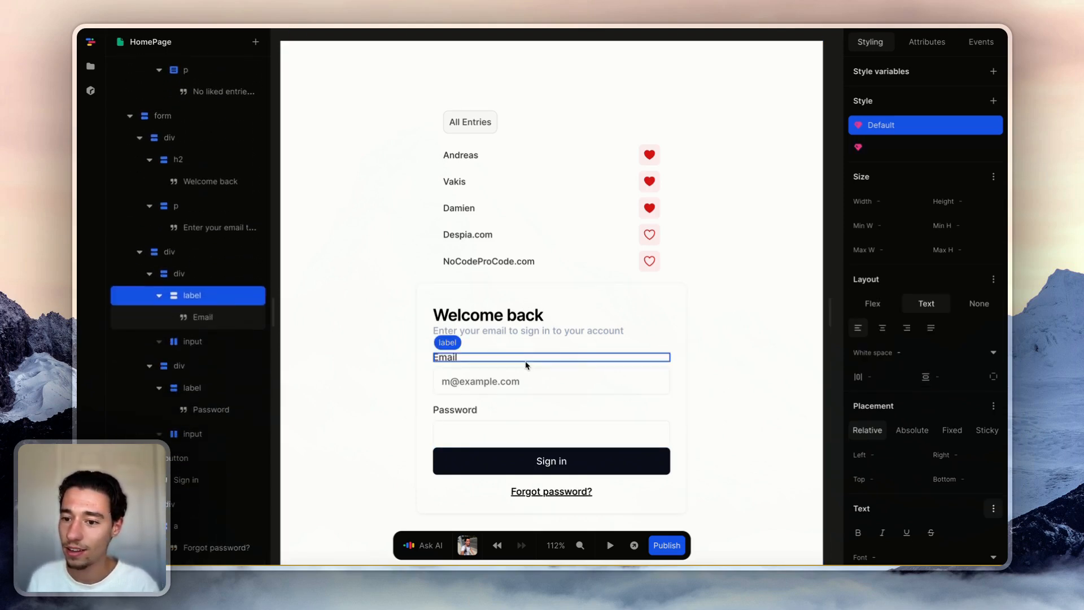
click(525, 380)
click(526, 364)
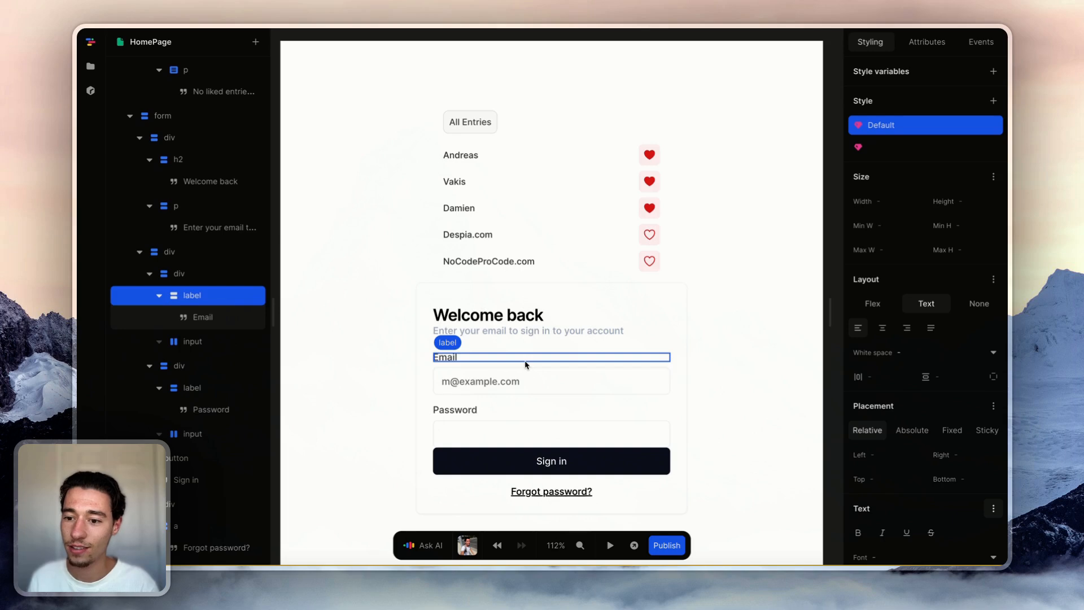
click(526, 384)
click(523, 359)
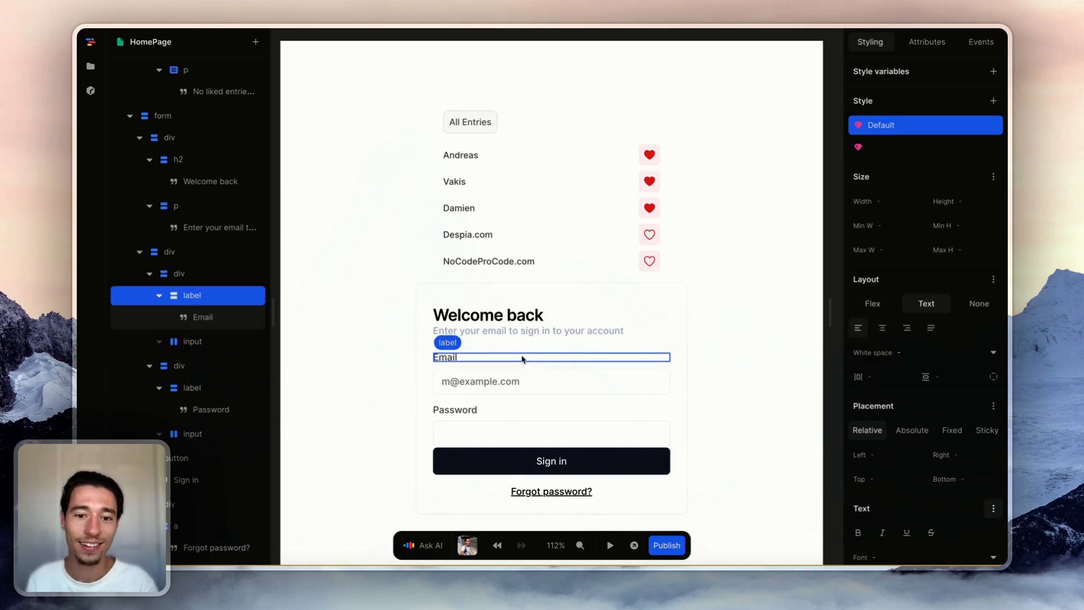
click(677, 331)
Preview the Sign in button's hover and disabled styles.
scroll(676, 332, down, 1)
click(605, 408)
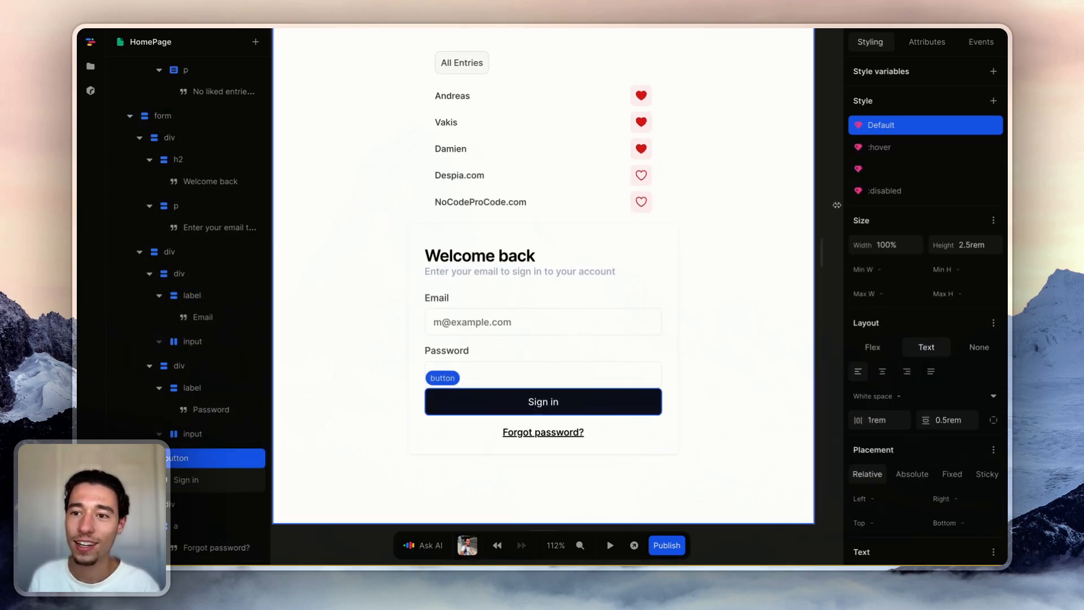
click(893, 153)
click(896, 196)
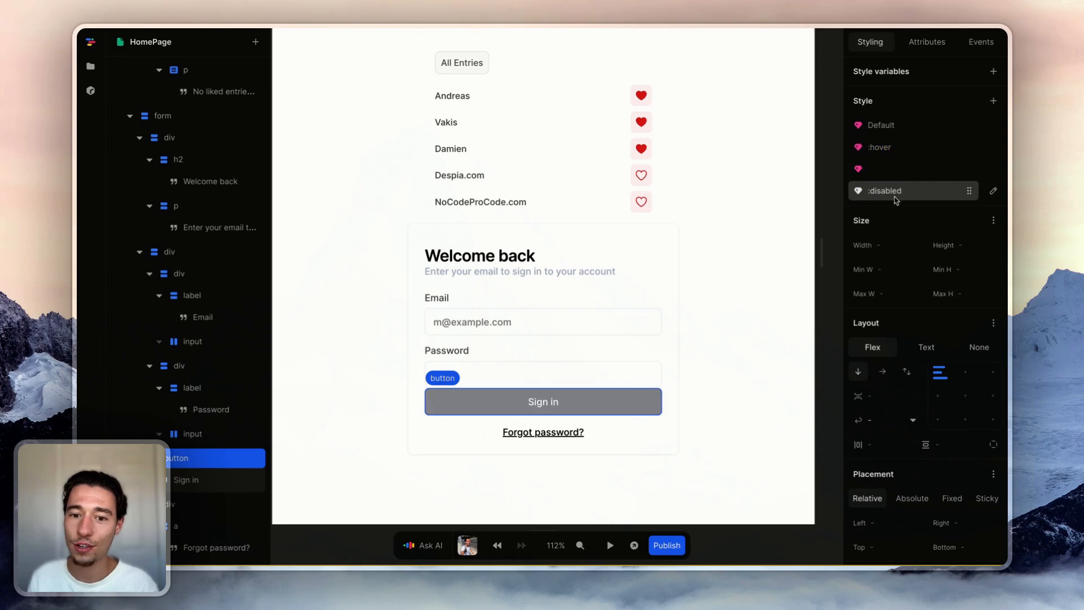
click(897, 150)
click(899, 196)
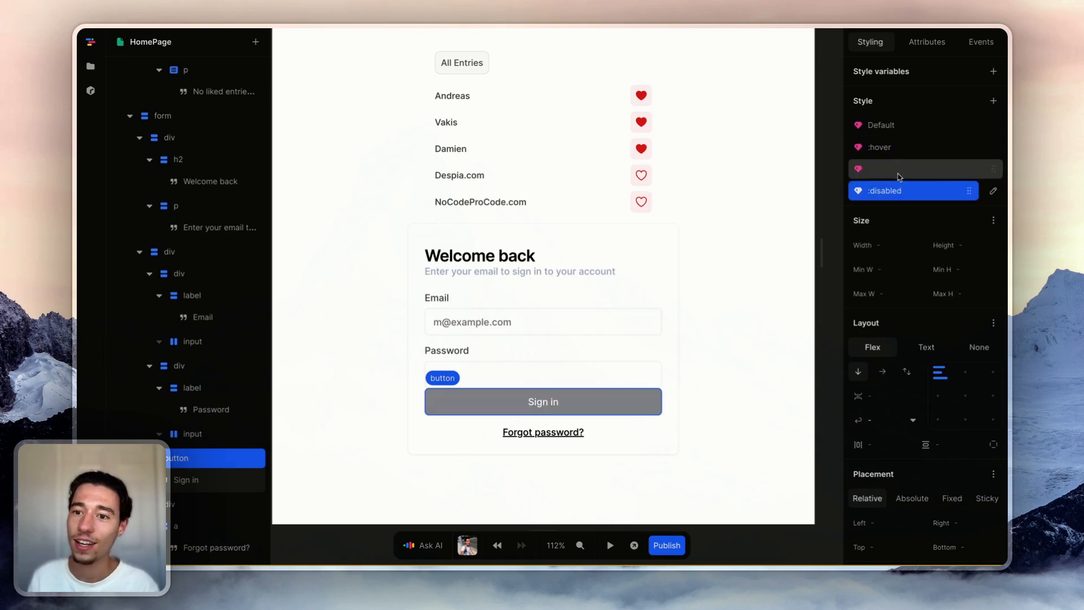
Delete the unnamed style variant from the Sign in button, keeping its hover and disabled styles.
click(898, 168)
click(994, 169)
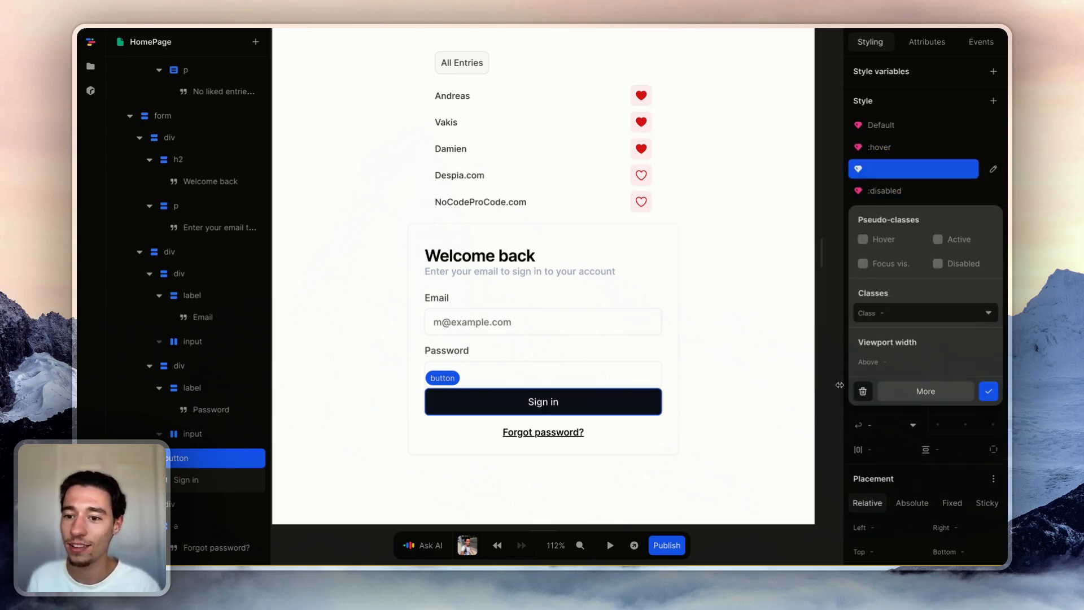
click(862, 391)
Remove all classes from the Sign in button's attributes, from inline-flex through disabled:opacity-50.
click(927, 42)
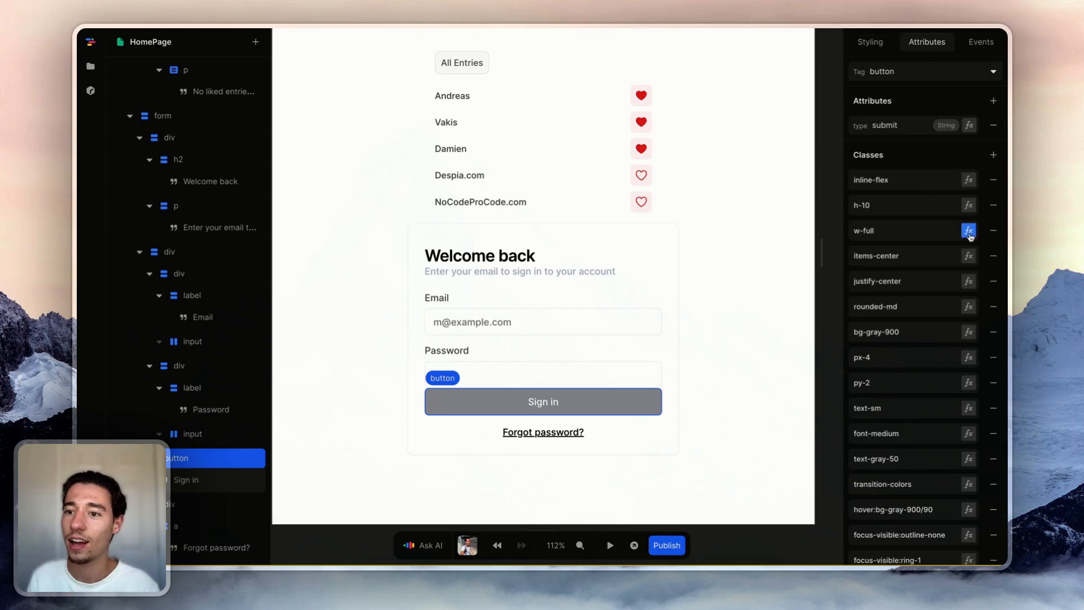
triple_click(993, 179)
triple_click(992, 179)
triple_click(993, 180)
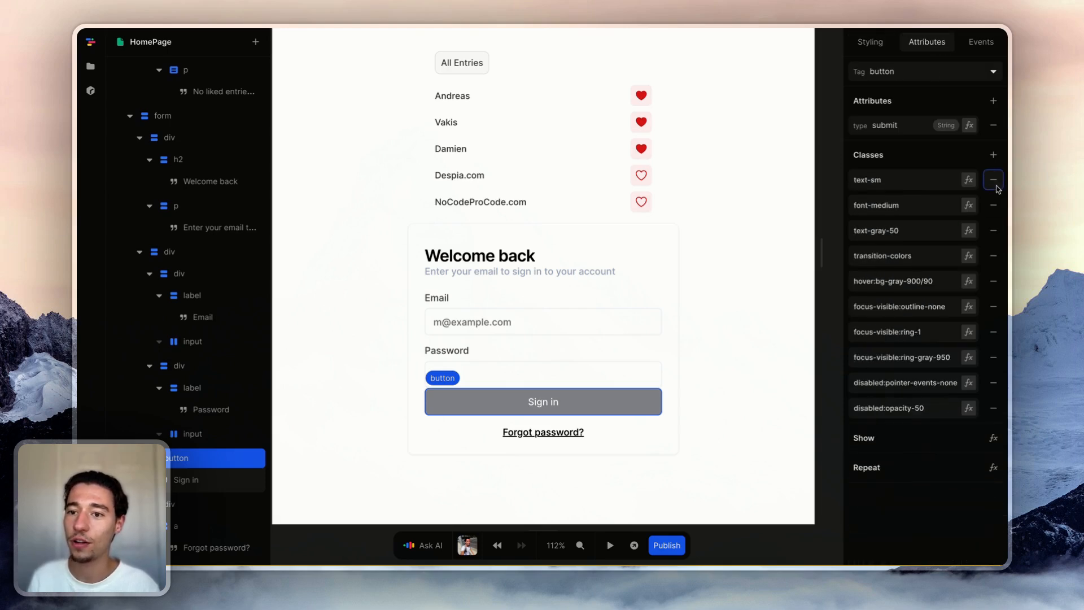
triple_click(993, 179)
double_click(992, 180)
triple_click(993, 180)
click(993, 180)
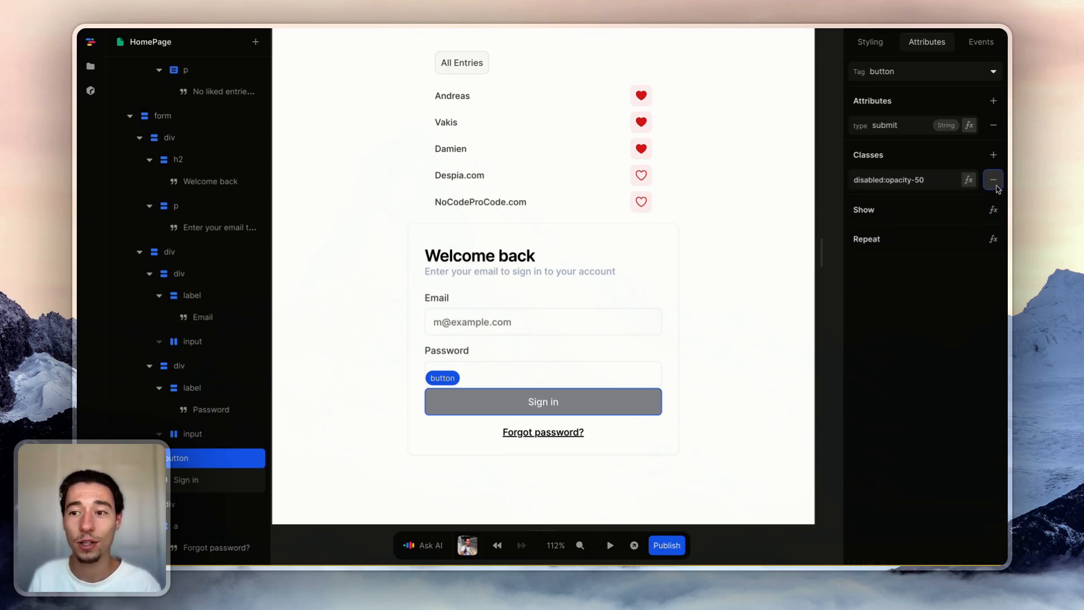
click(993, 179)
Remove all classes from the password input's attributes, from flex through disabled:opacity-50.
click(536, 374)
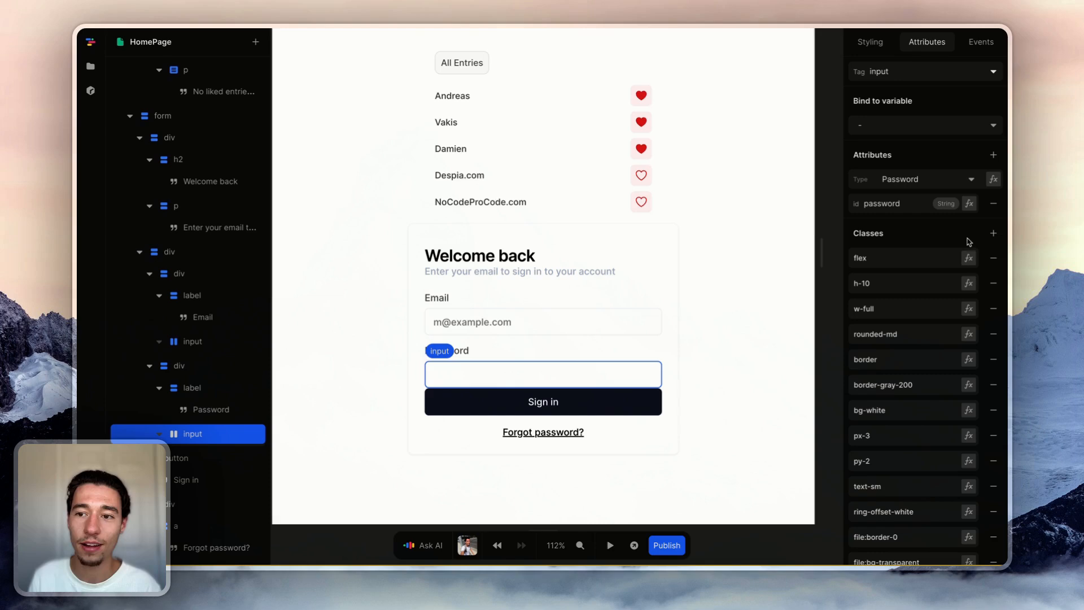
triple_click(994, 258)
triple_click(994, 258)
triple_click(994, 258)
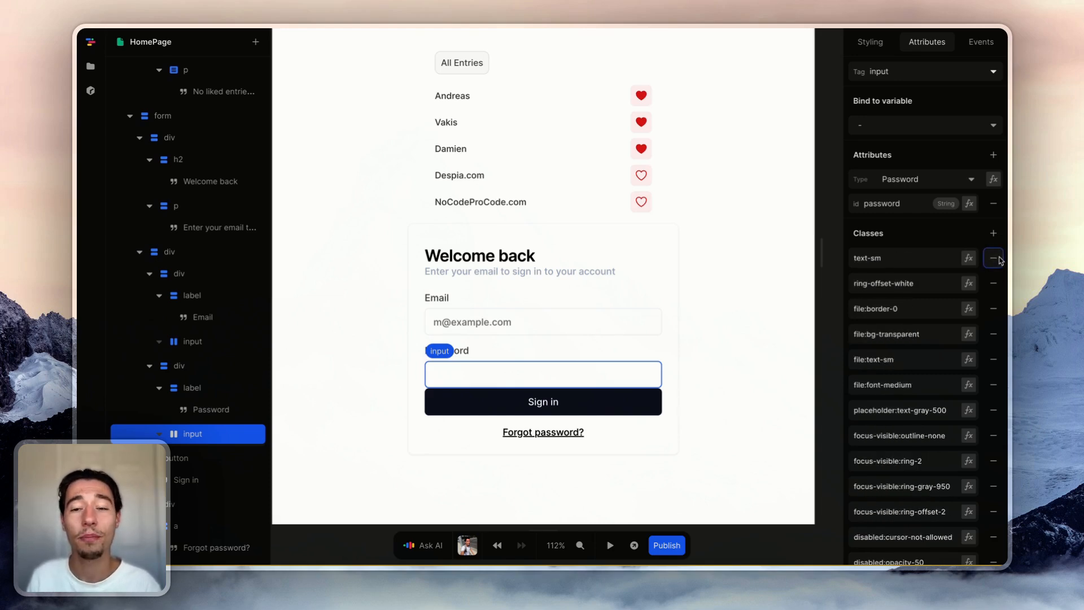
triple_click(994, 258)
triple_click(993, 258)
triple_click(993, 258)
triple_click(994, 258)
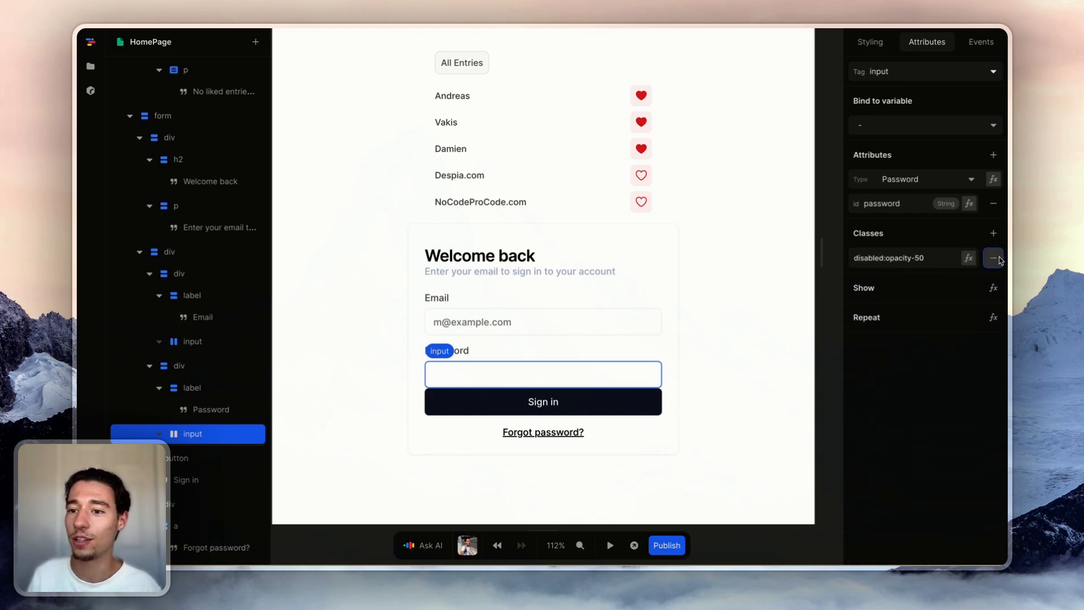
click(994, 258)
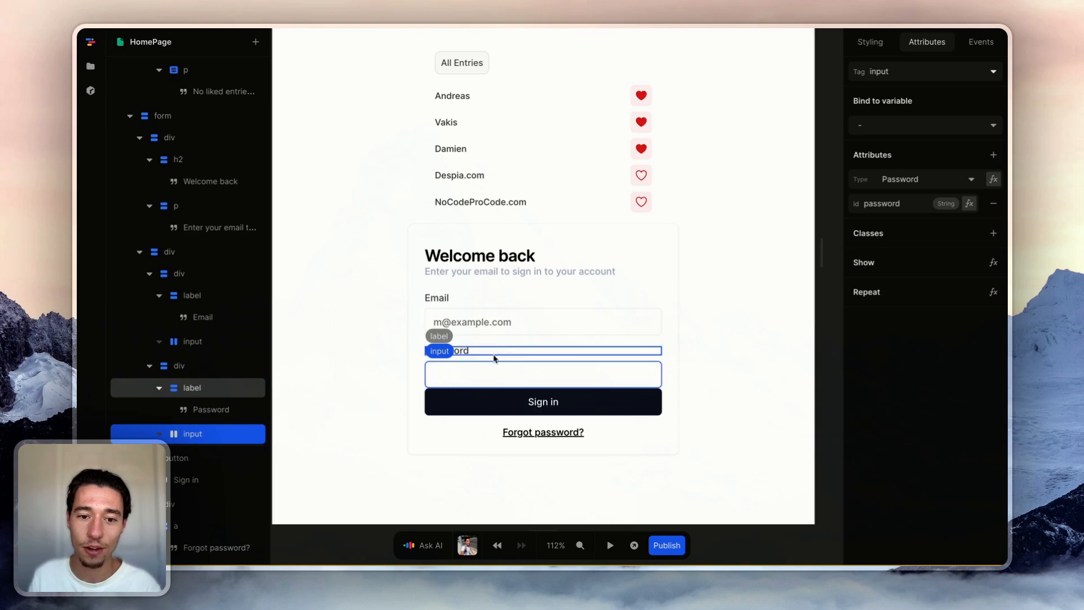
Remove all classes from the Password label's attributes, through peer-disabled:opacity-70.
click(494, 363)
click(994, 155)
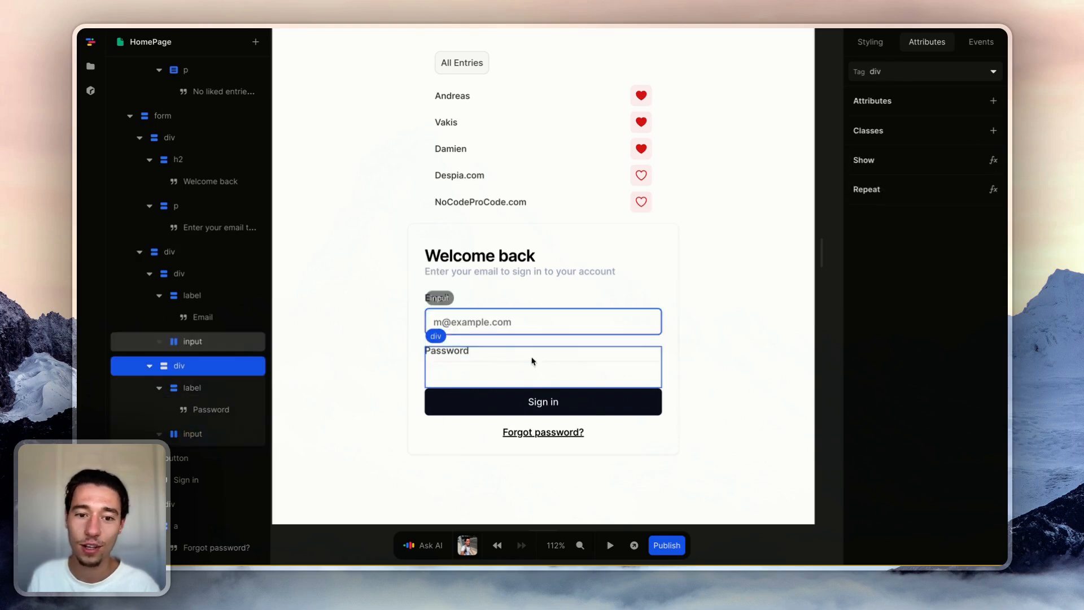
click(500, 353)
click(995, 181)
click(995, 180)
click(995, 181)
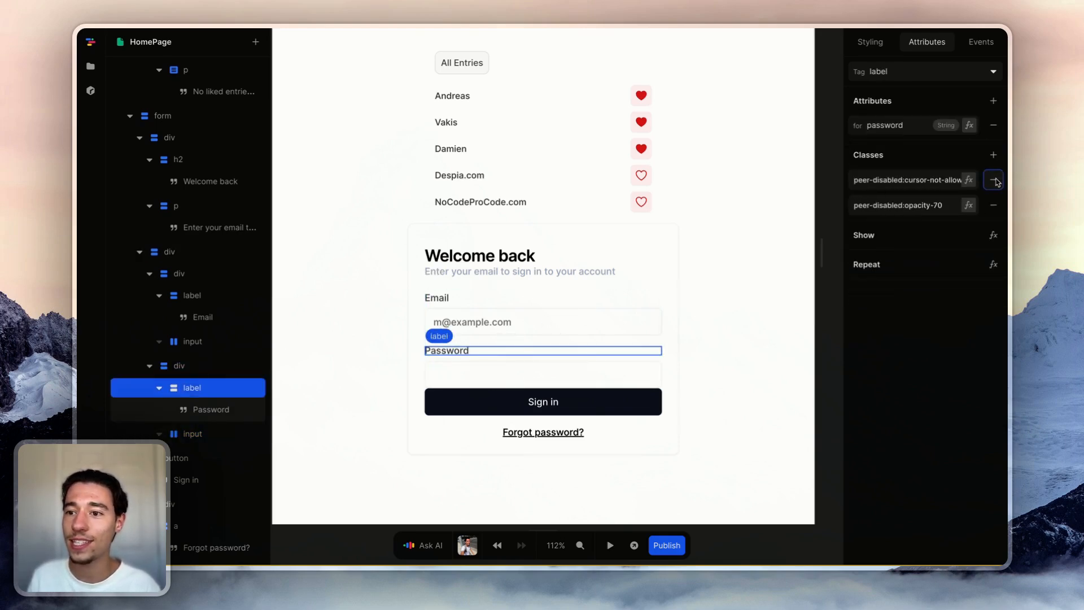
click(996, 181)
click(996, 181)
Remove all classes from the email input's attributes, from flex through disabled:opacity-50.
click(513, 331)
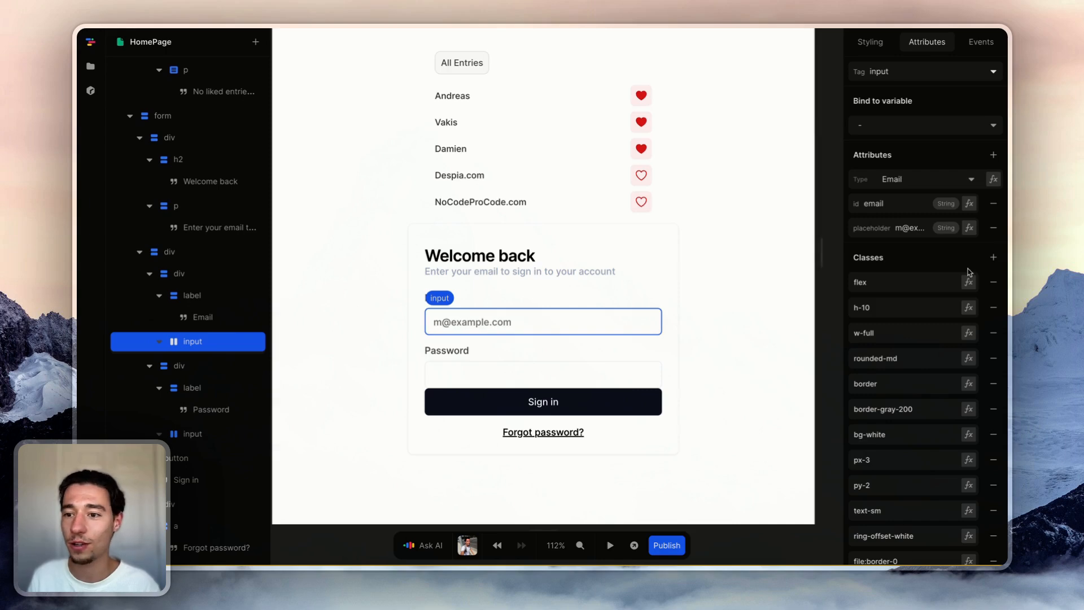
click(993, 282)
click(994, 282)
click(994, 282)
click(993, 283)
click(994, 282)
click(993, 282)
click(994, 282)
click(993, 282)
click(993, 282)
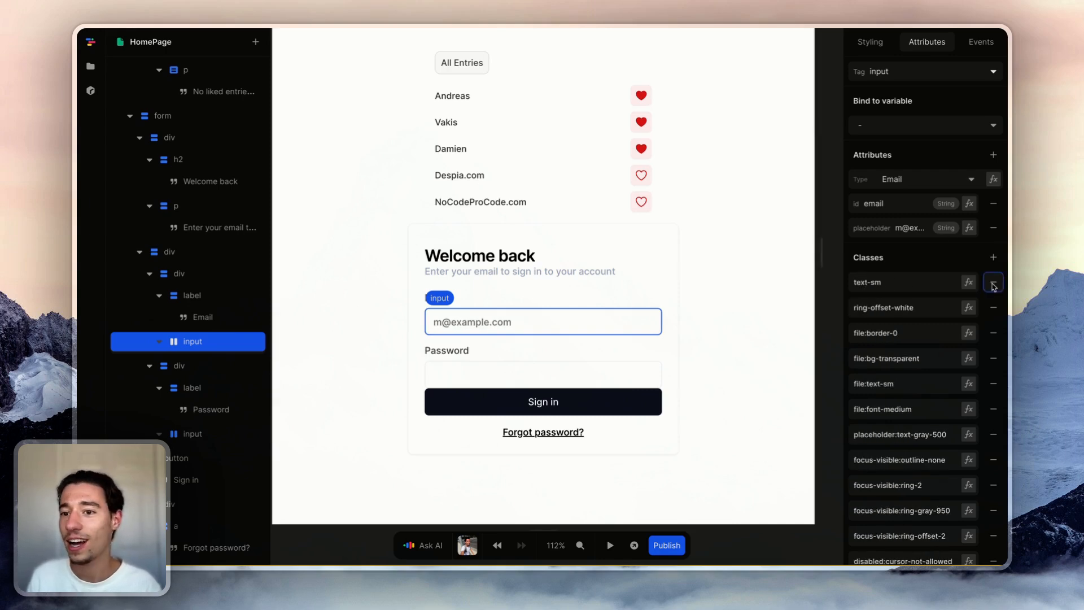
click(994, 282)
click(994, 283)
click(993, 283)
click(994, 282)
click(994, 283)
click(994, 282)
click(994, 282)
click(993, 282)
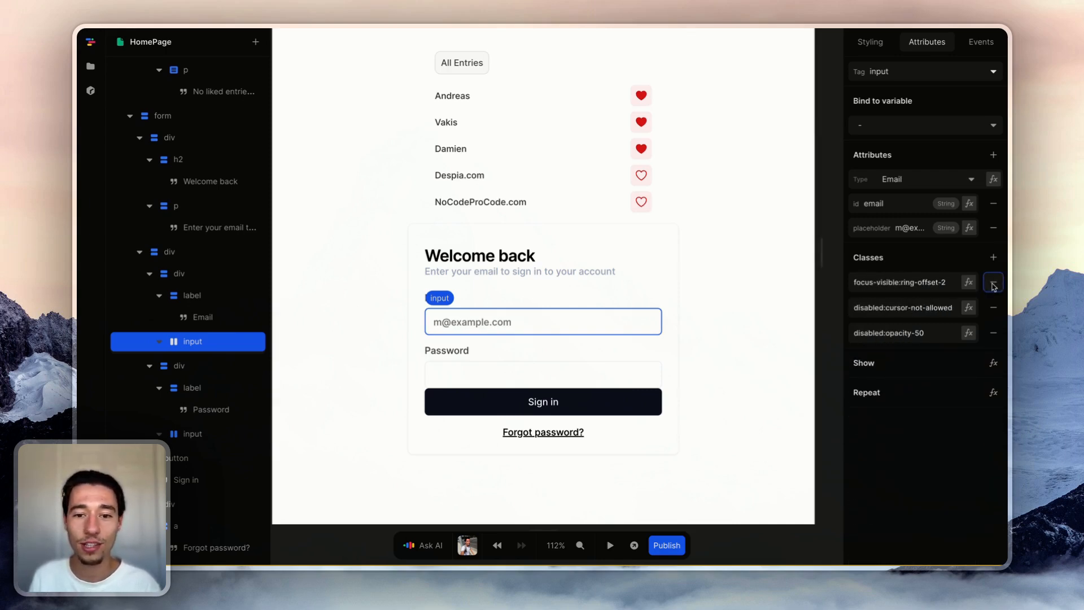
click(993, 282)
click(994, 282)
click(993, 282)
Remove all classes from the Email label's attributes, from text-sm through peer-disabled:opacity-70, and leave the formula editor closed.
click(494, 298)
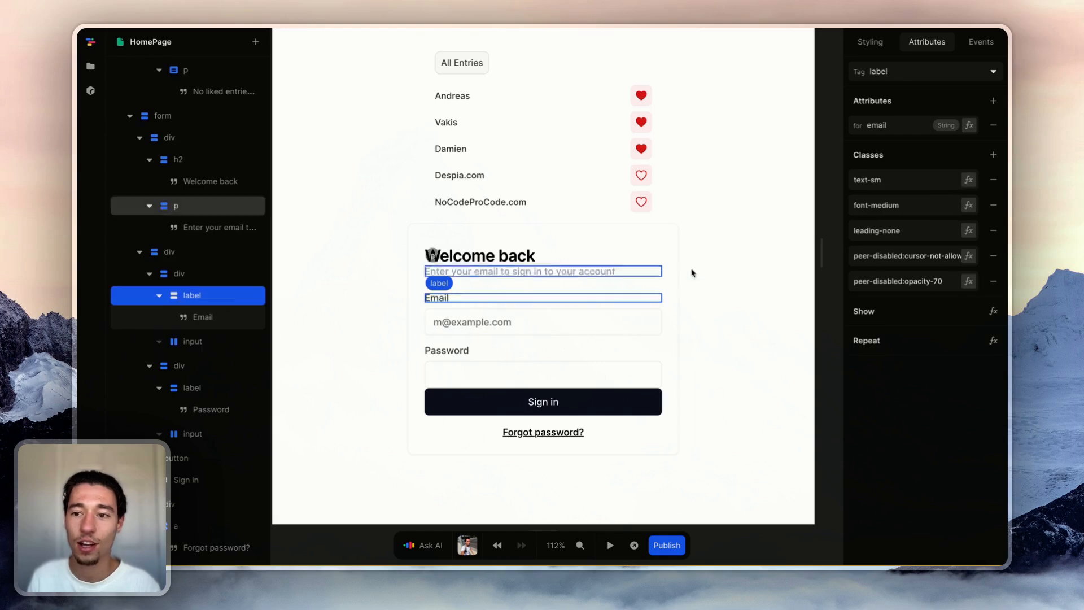
click(992, 179)
click(992, 179)
click(993, 180)
click(992, 179)
click(993, 180)
click(992, 179)
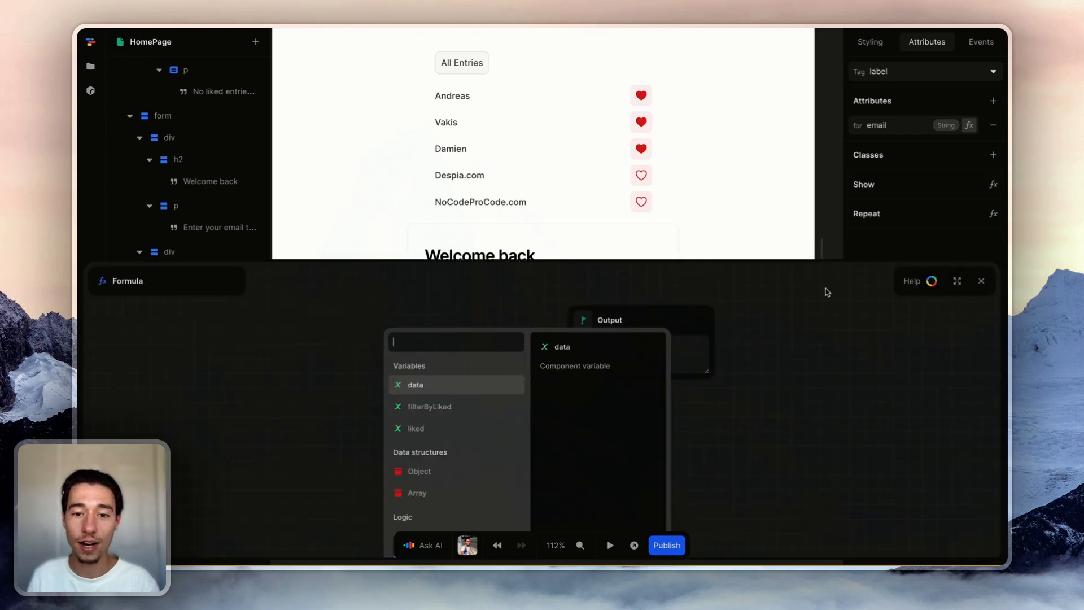
click(981, 280)
Test the form in preview mode by filling in a saved e-mail and a password, submitting it, and declining to save the password.
click(610, 545)
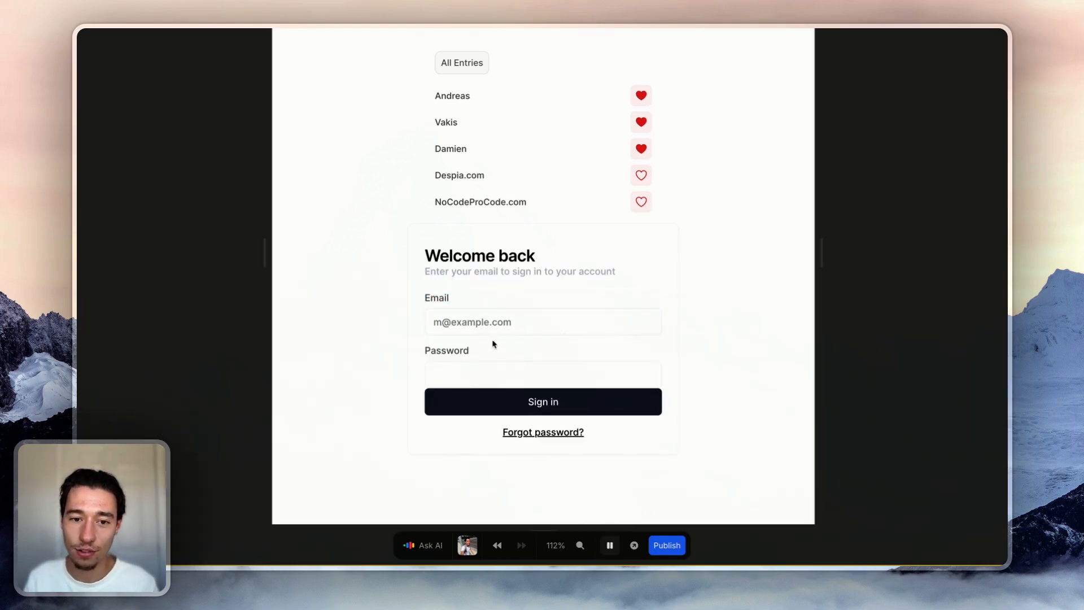
click(481, 321)
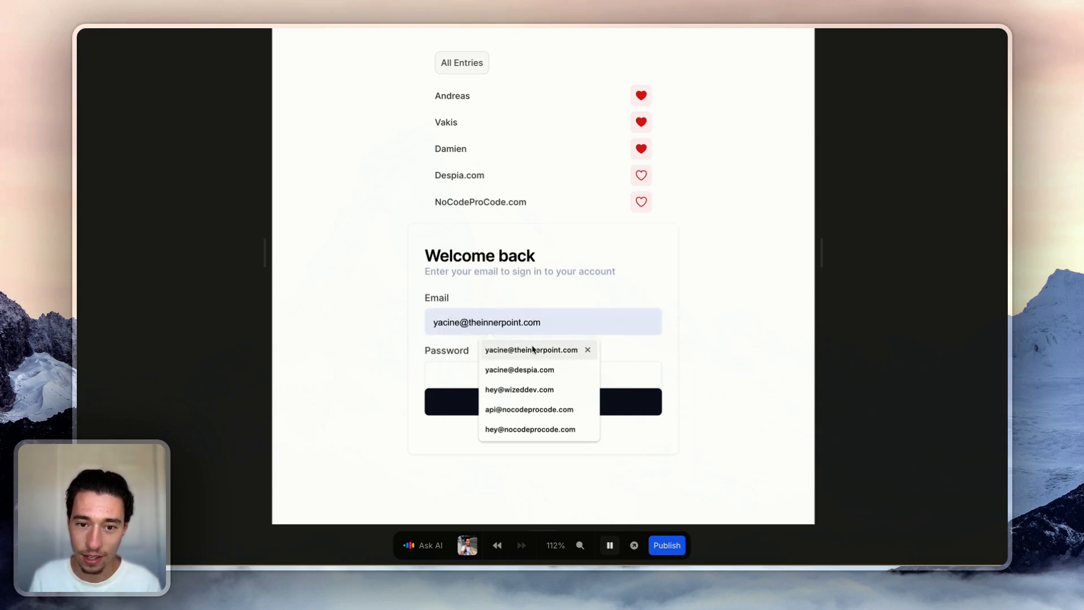
click(520, 410)
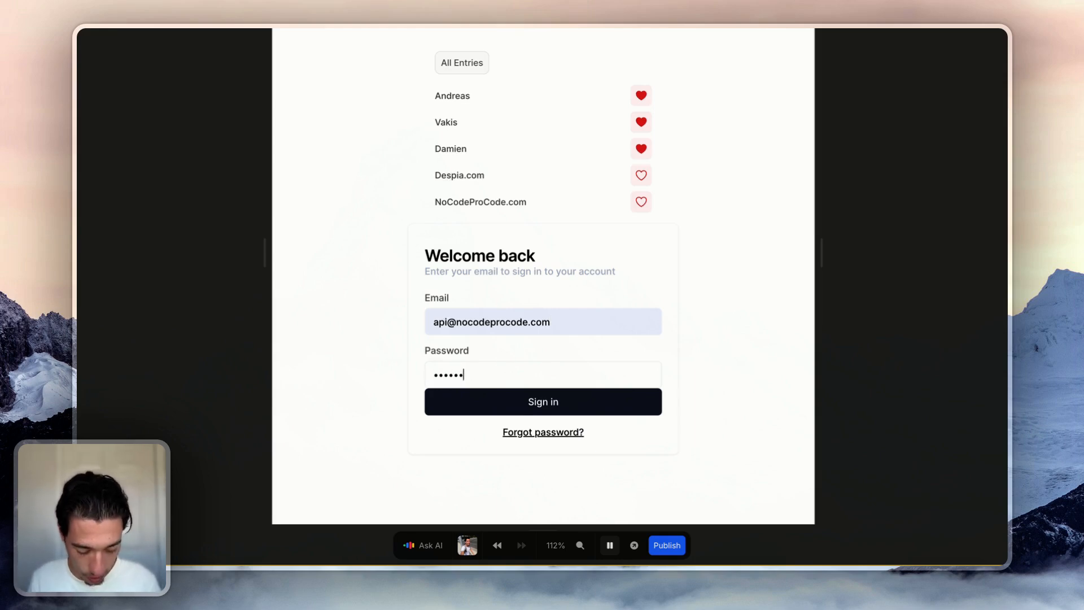
click(486, 406)
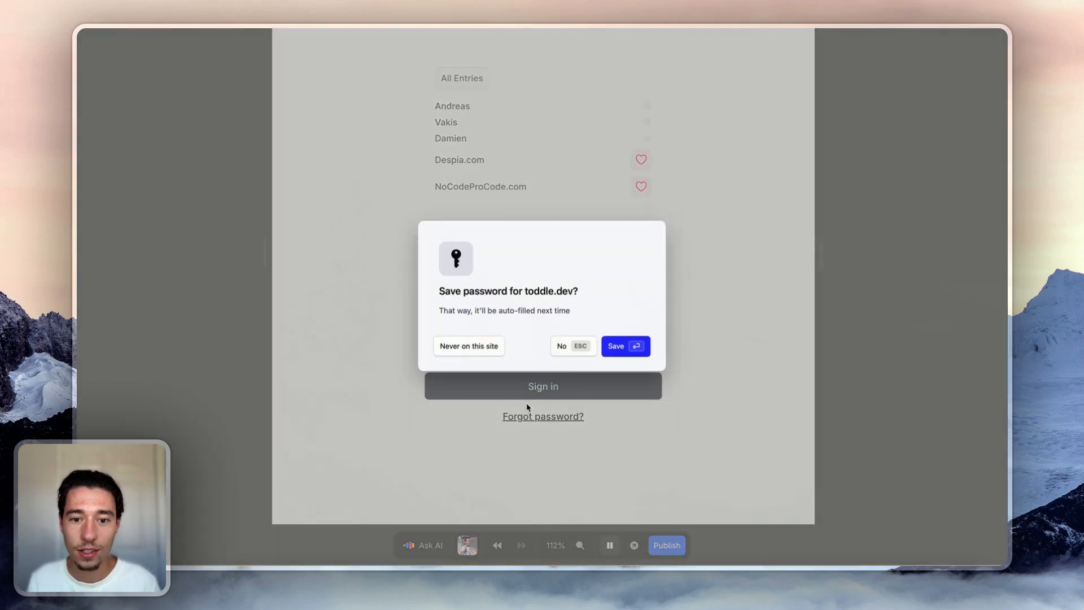
click(568, 346)
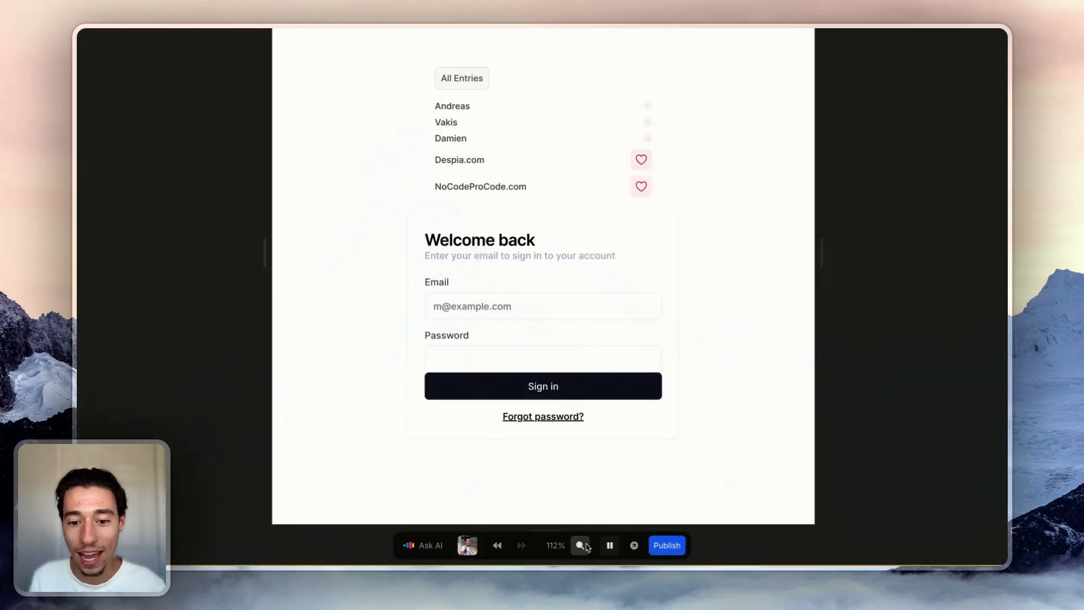
click(610, 545)
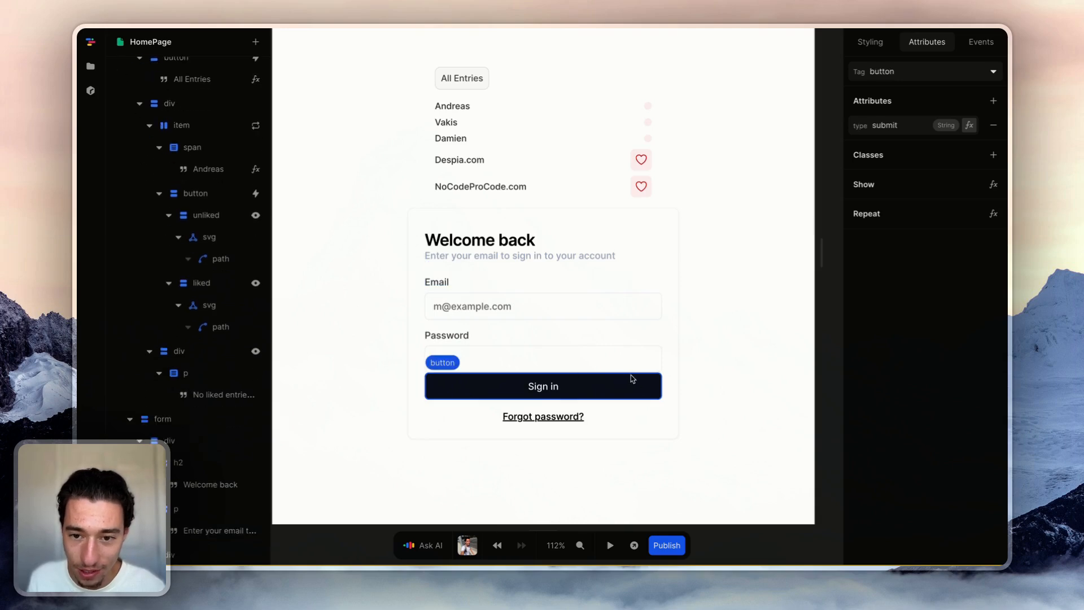
Set the auth form's layout to a vertical flex column with a 1rem gap.
click(657, 327)
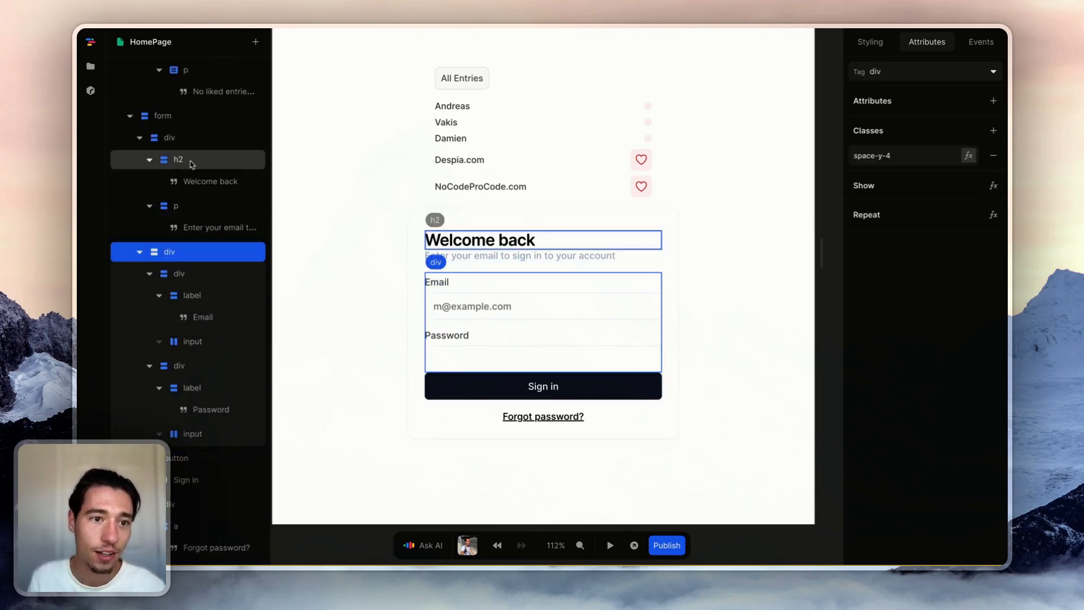
click(182, 139)
click(169, 116)
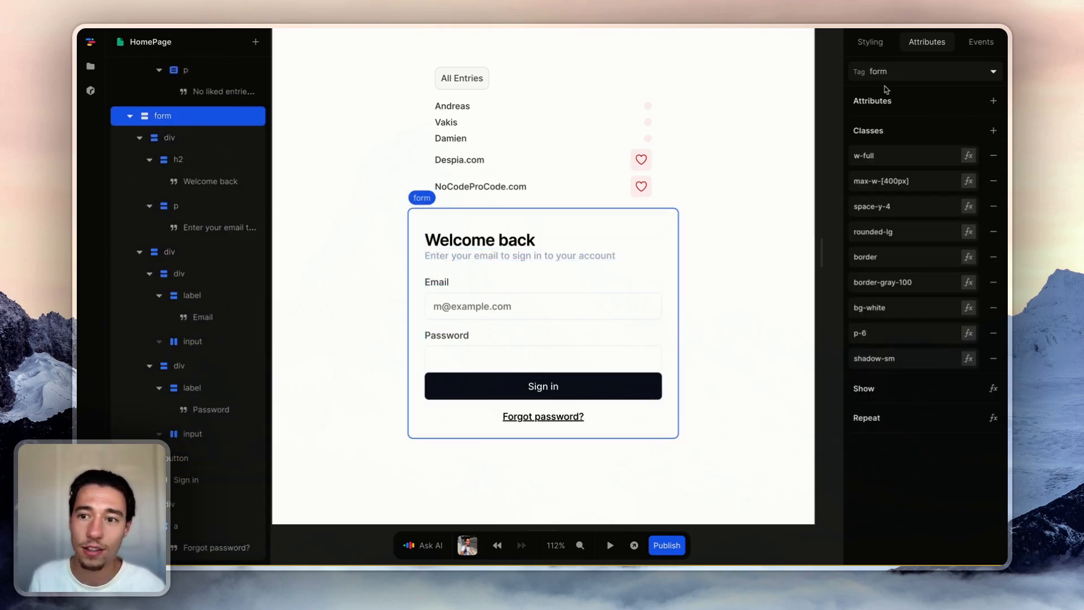
click(870, 42)
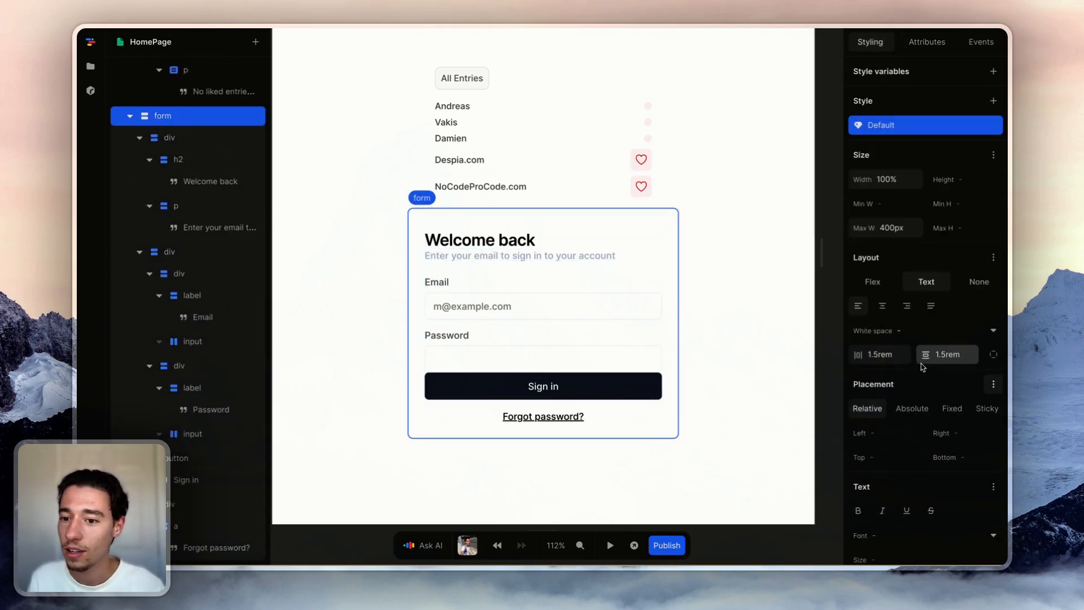
click(881, 281)
click(860, 306)
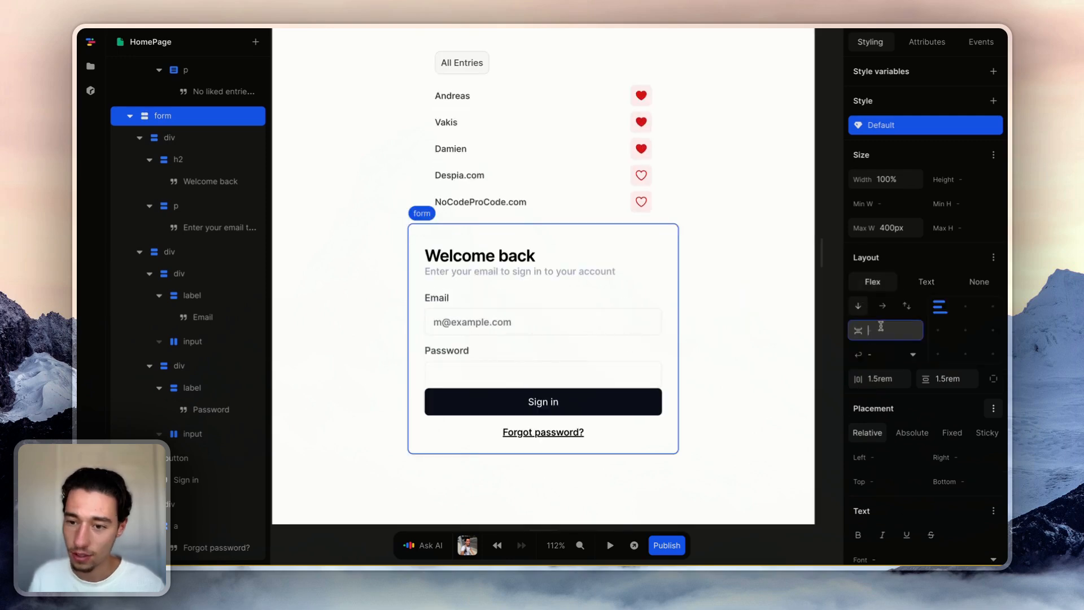
key(Return)
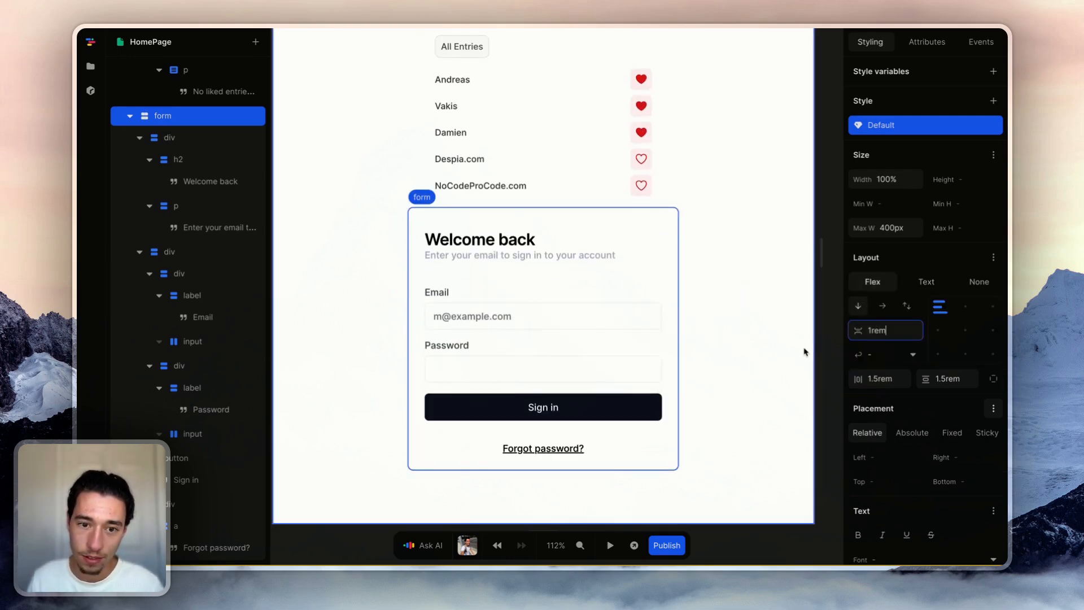
click(757, 357)
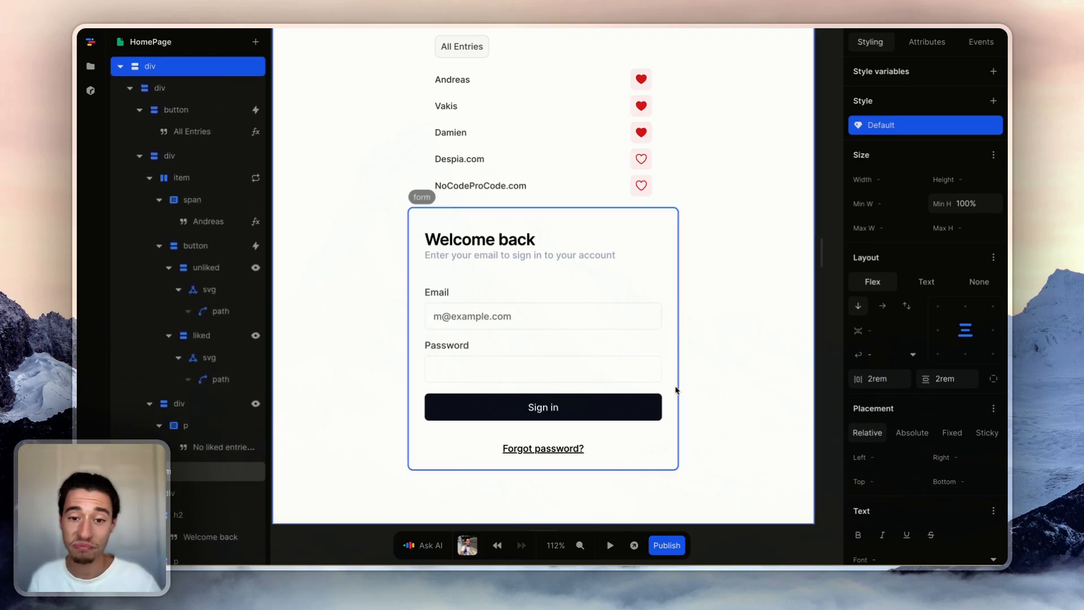
Delete the whole auth form from the home page.
click(672, 261)
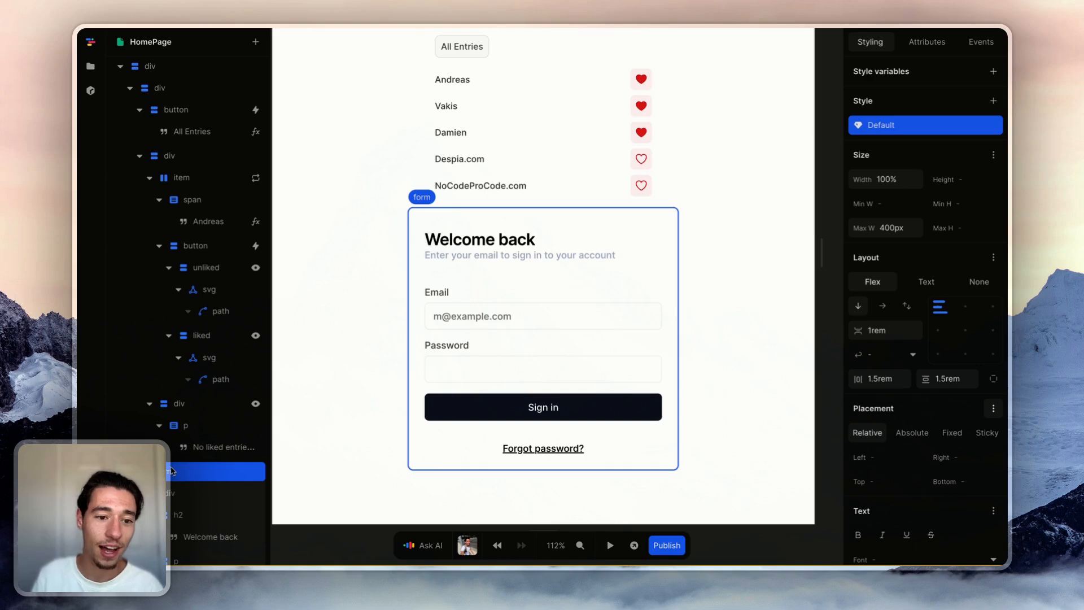
key(Delete)
click(620, 400)
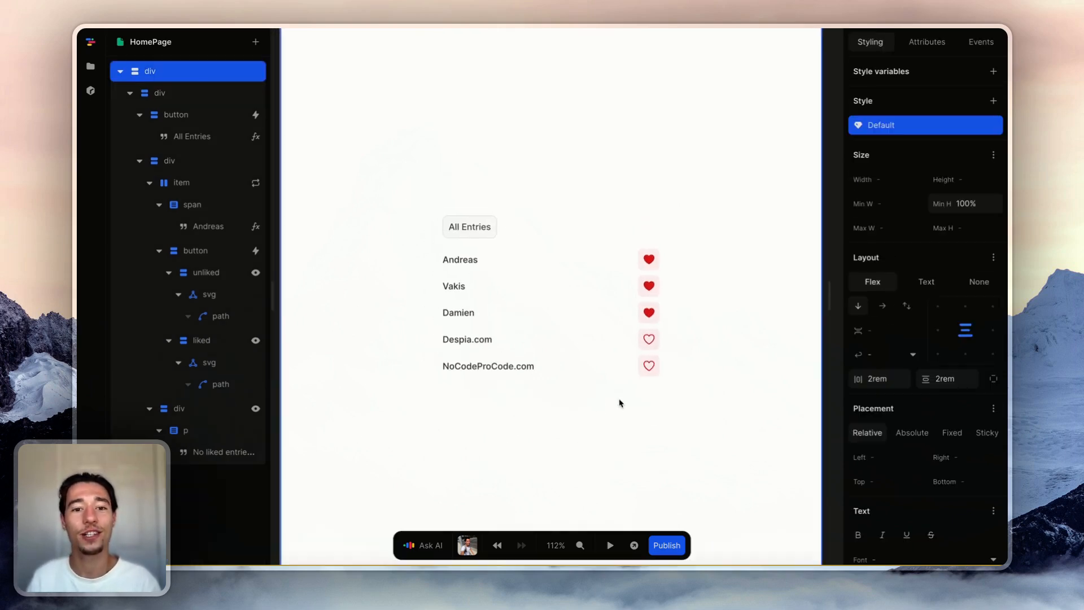
Switch to the NoCode ProCode community feed and look through its tutorial, office hours and help posts.
key(super+s)
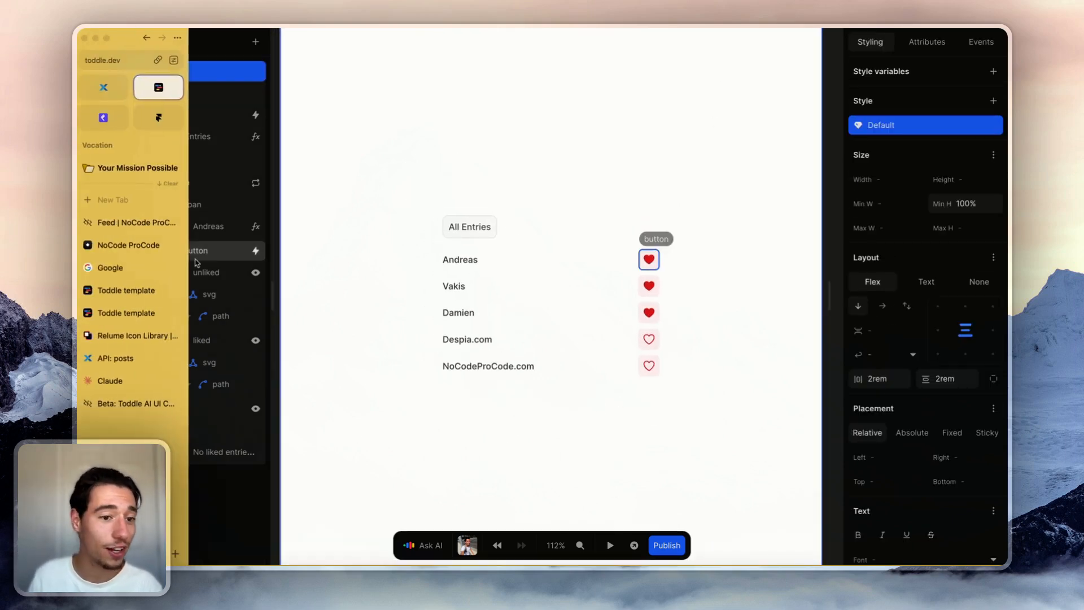
click(130, 243)
click(128, 223)
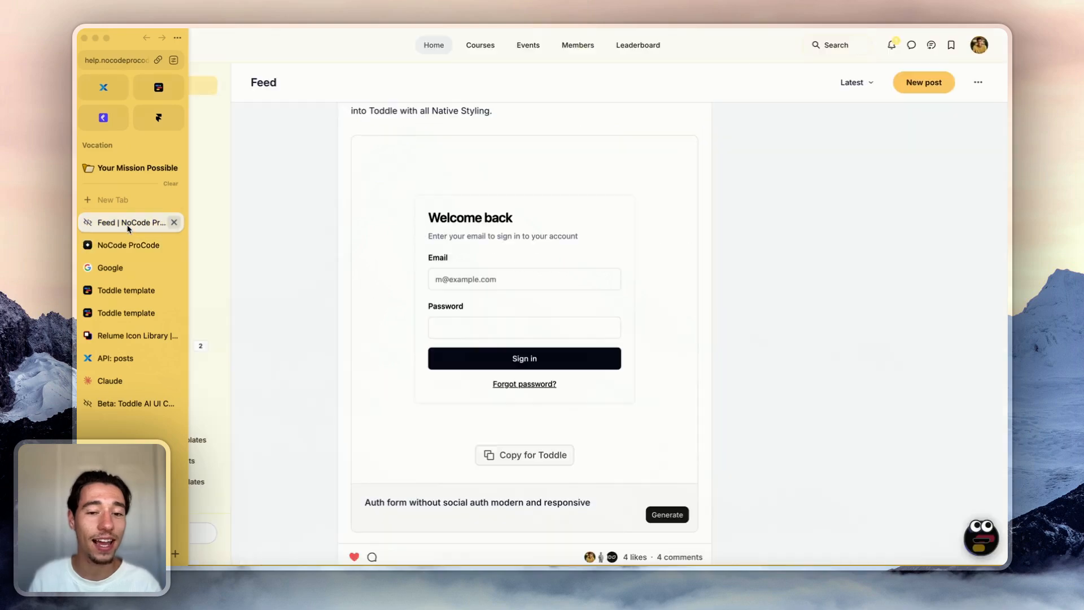
scroll(675, 305, down, 3)
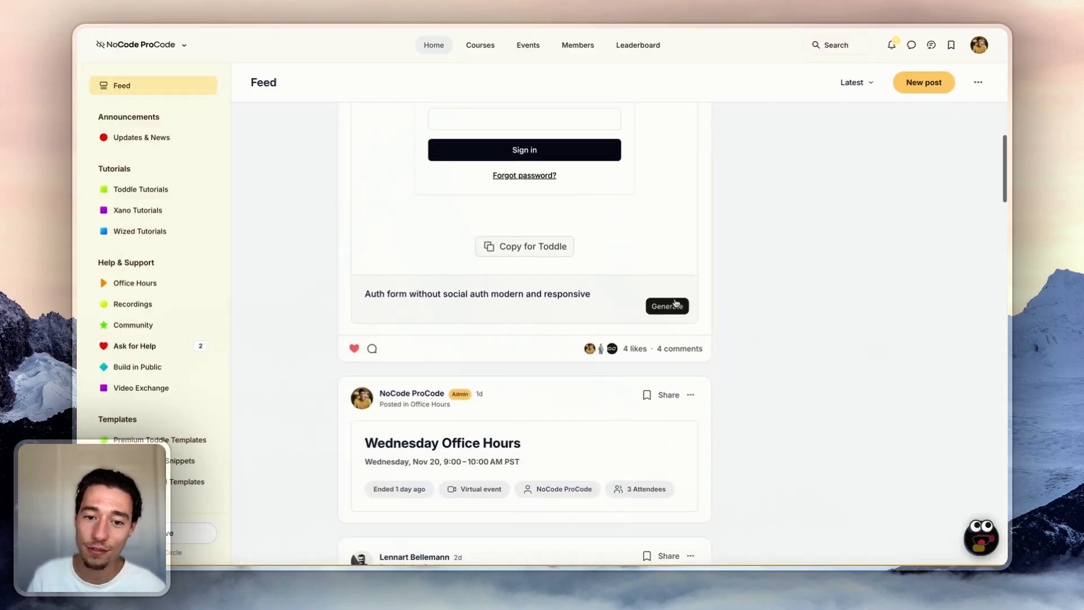
scroll(675, 304, down, 15)
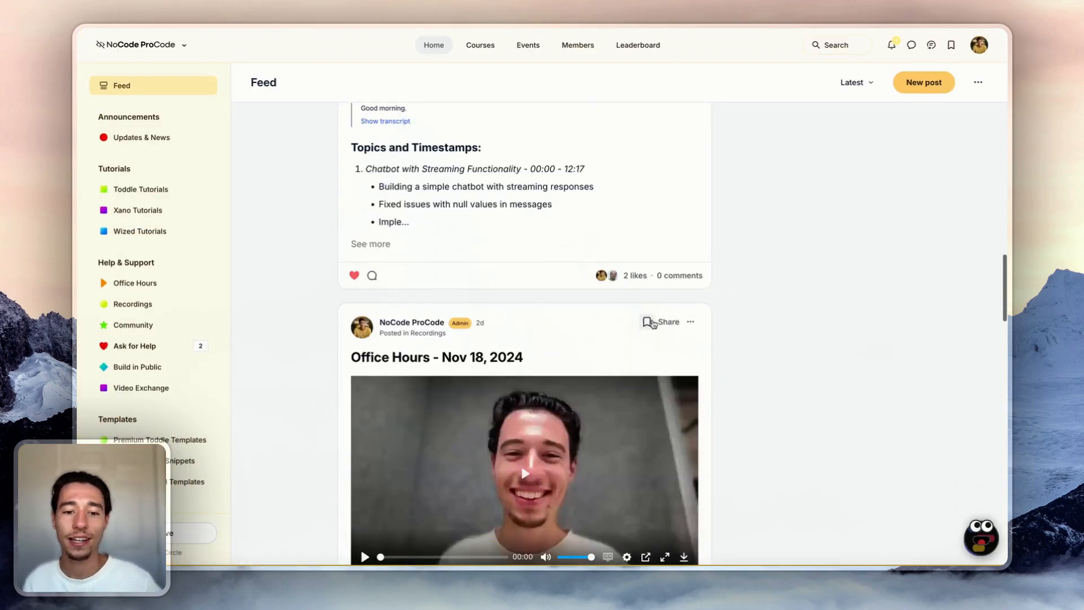
scroll(652, 324, down, 20)
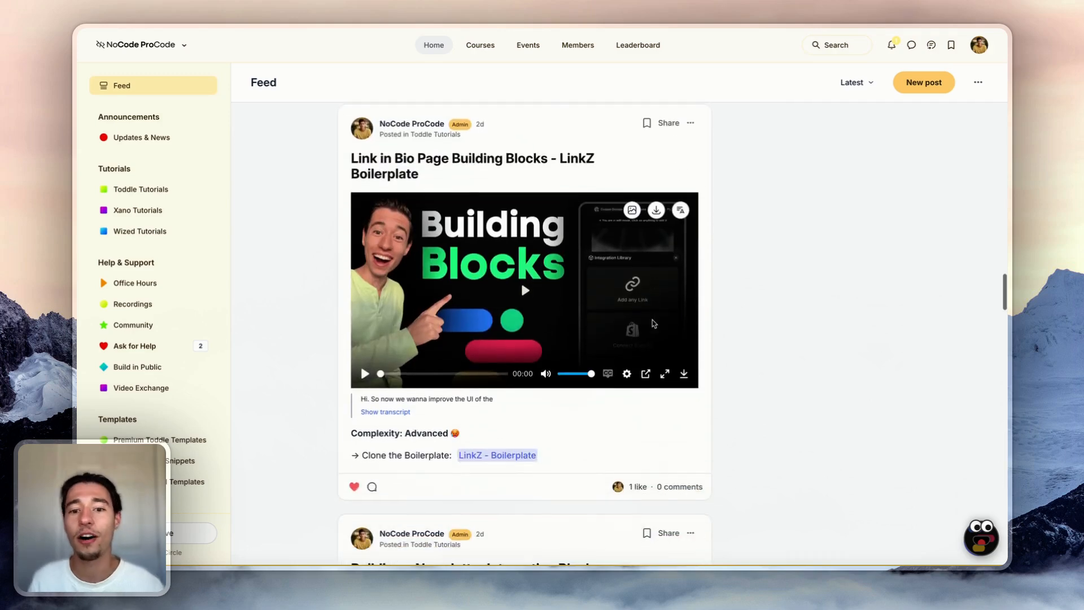
scroll(653, 323, down, 7)
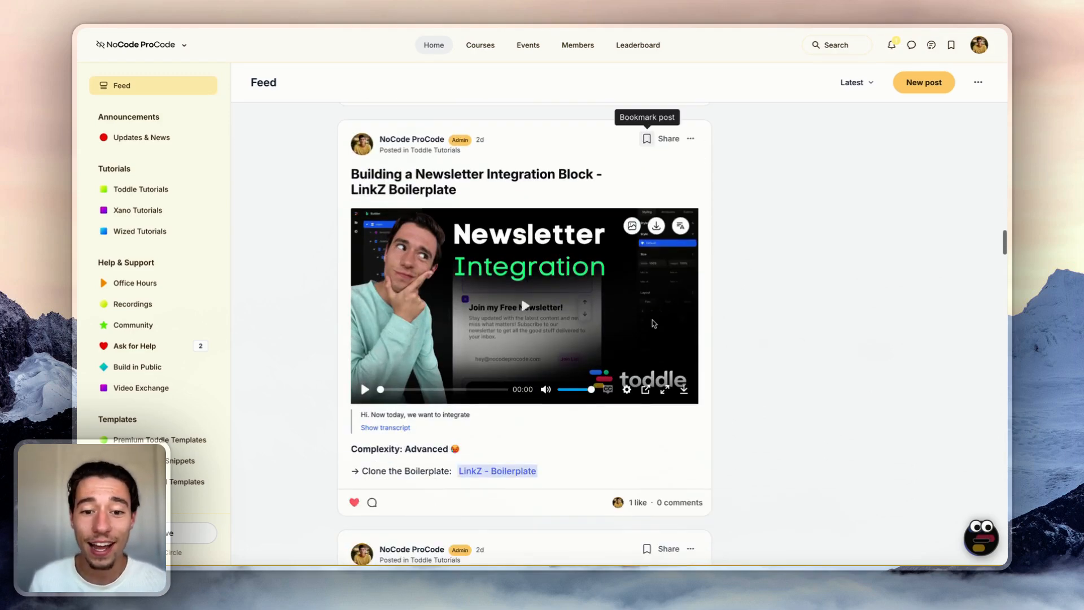
scroll(652, 323, down, 10)
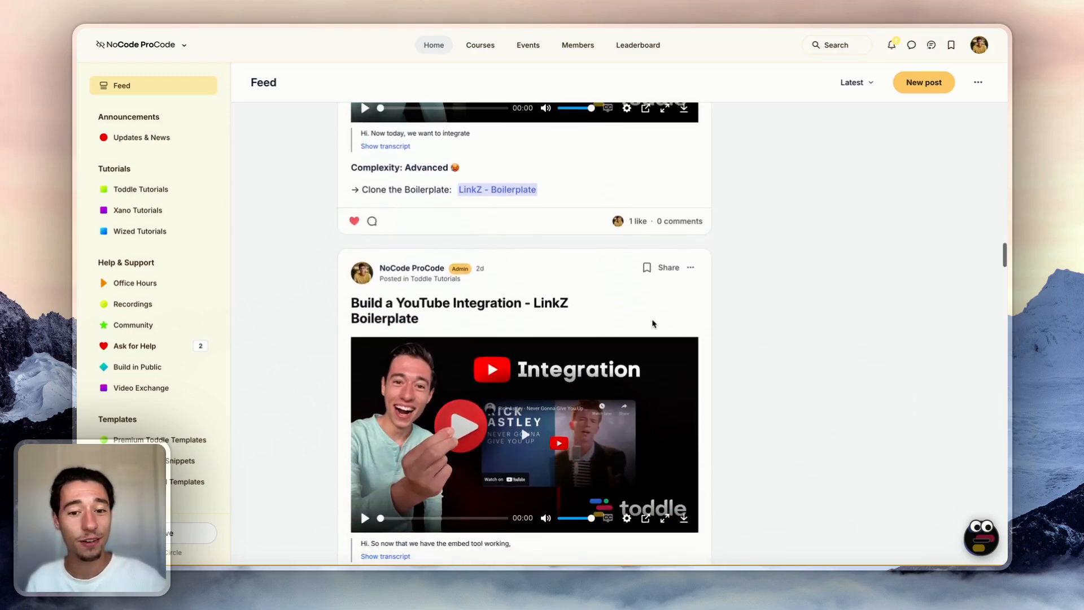
scroll(653, 324, up, 2)
scroll(653, 324, down, 14)
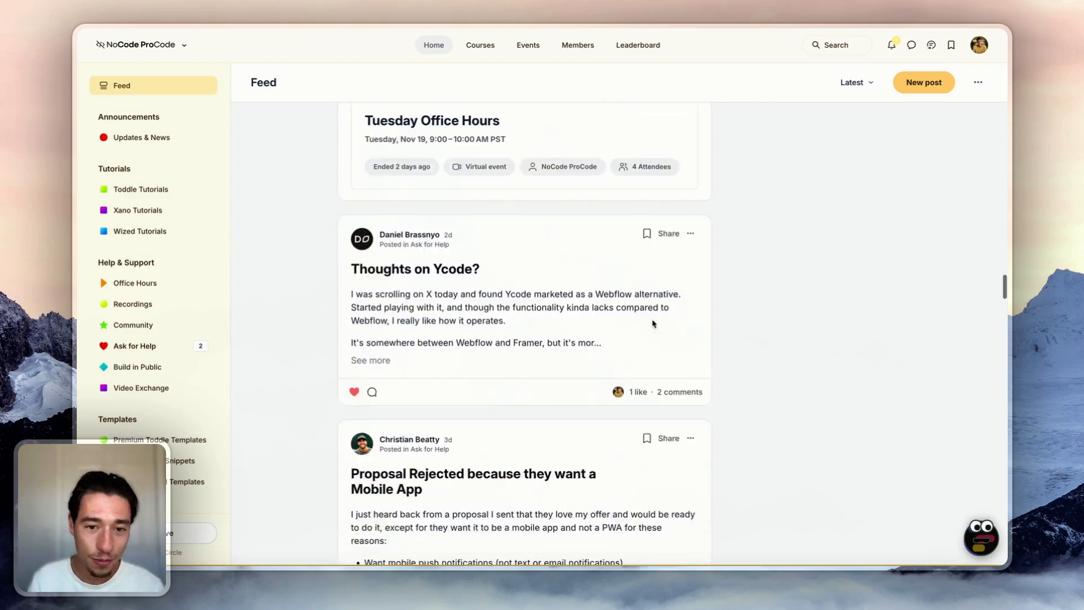
scroll(653, 321, down, 14)
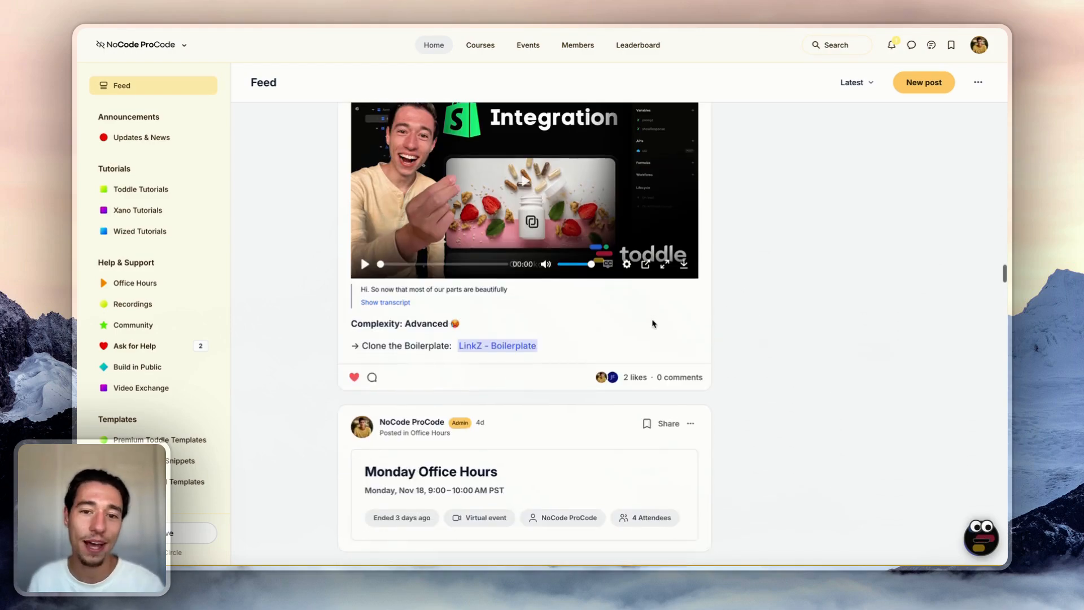
scroll(653, 324, down, 15)
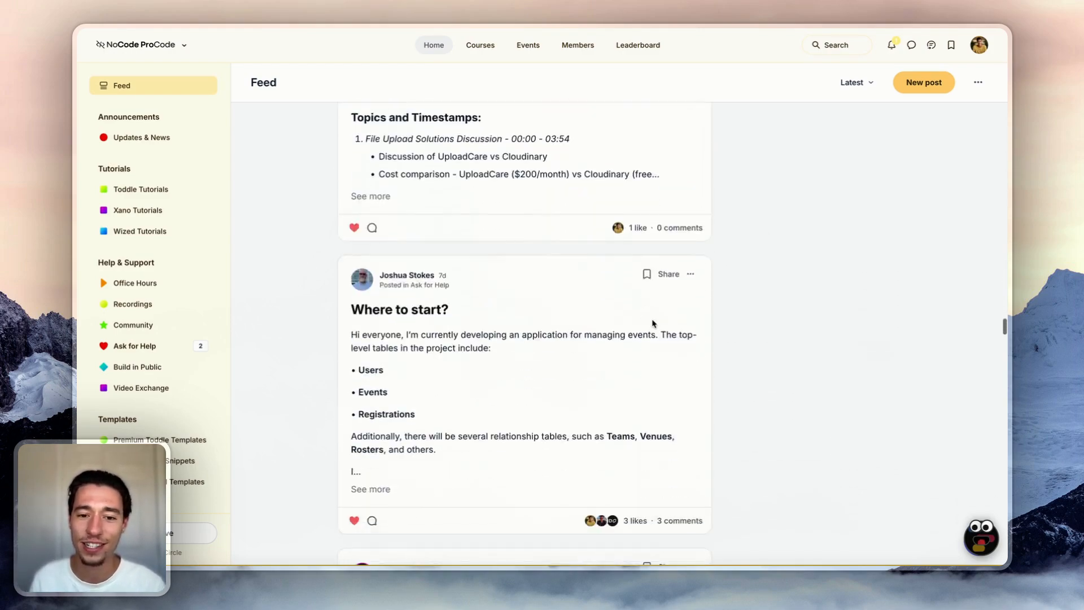
scroll(653, 324, down, 15)
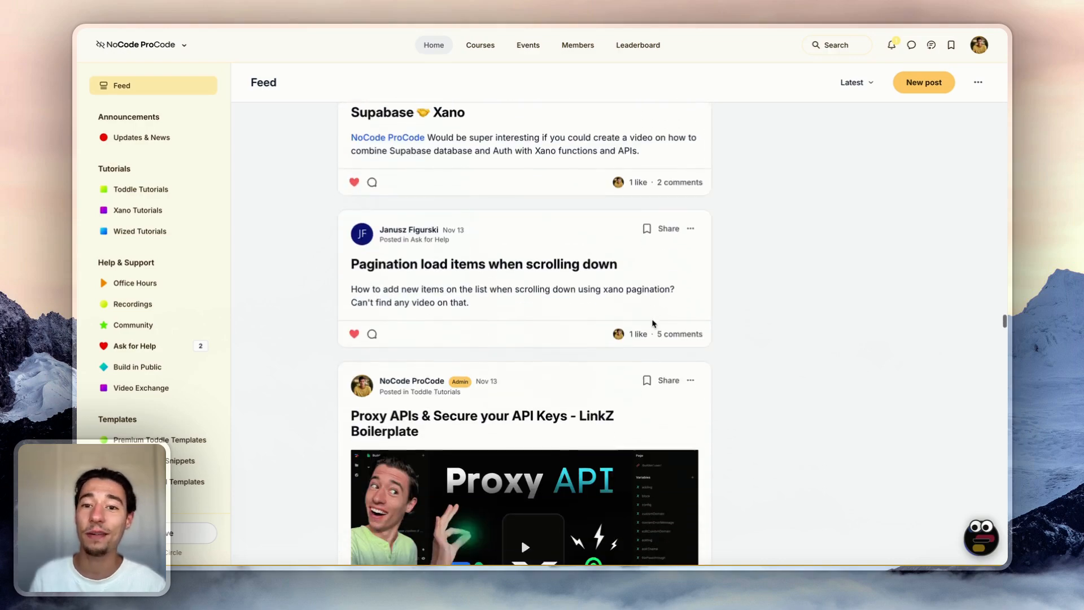
scroll(653, 323, down, 15)
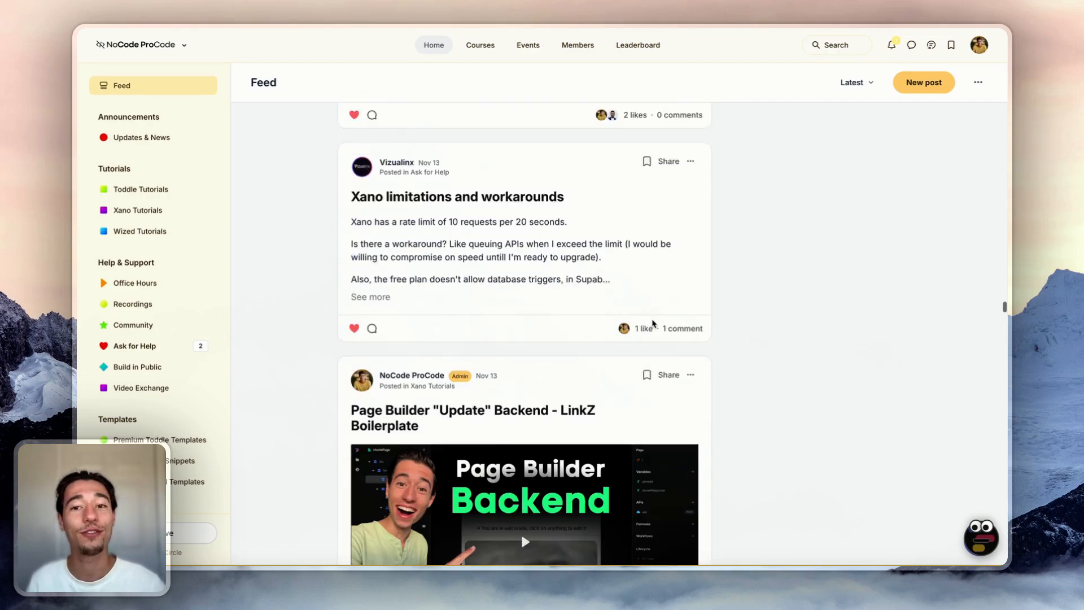
scroll(654, 323, down, 15)
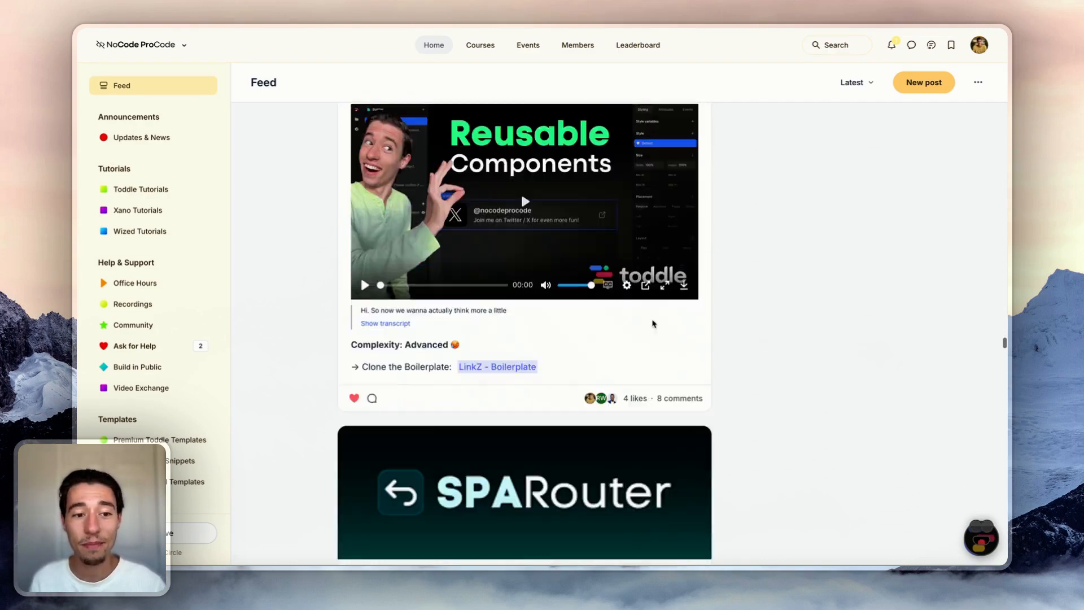
scroll(653, 324, down, 15)
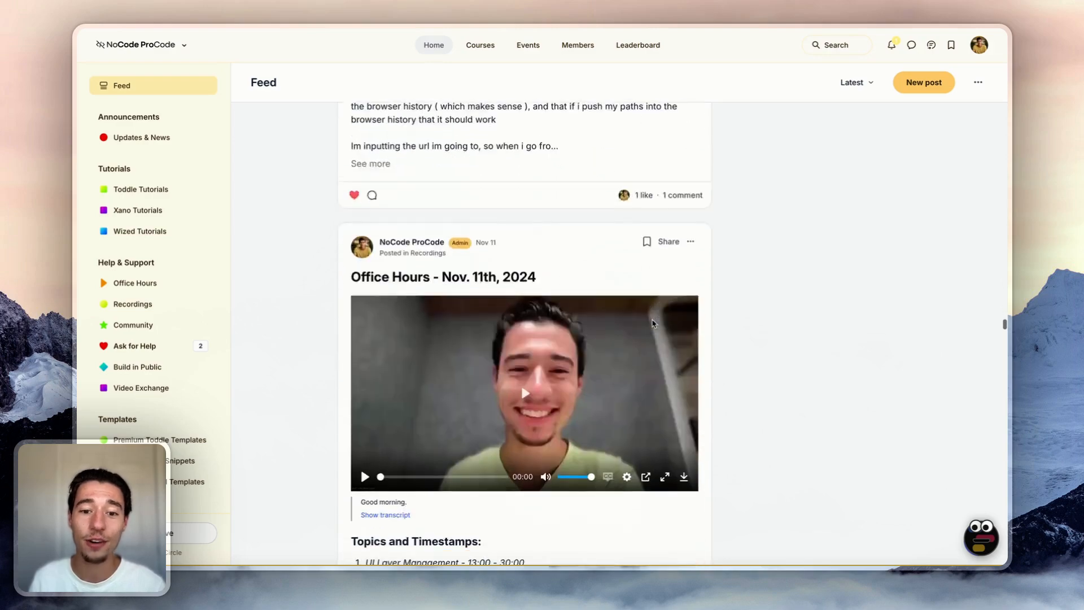
Copy the tagz custom package from the TagZ - Tag Input post in the community feed and bring it into the Toddle project.
scroll(654, 323, up, 4)
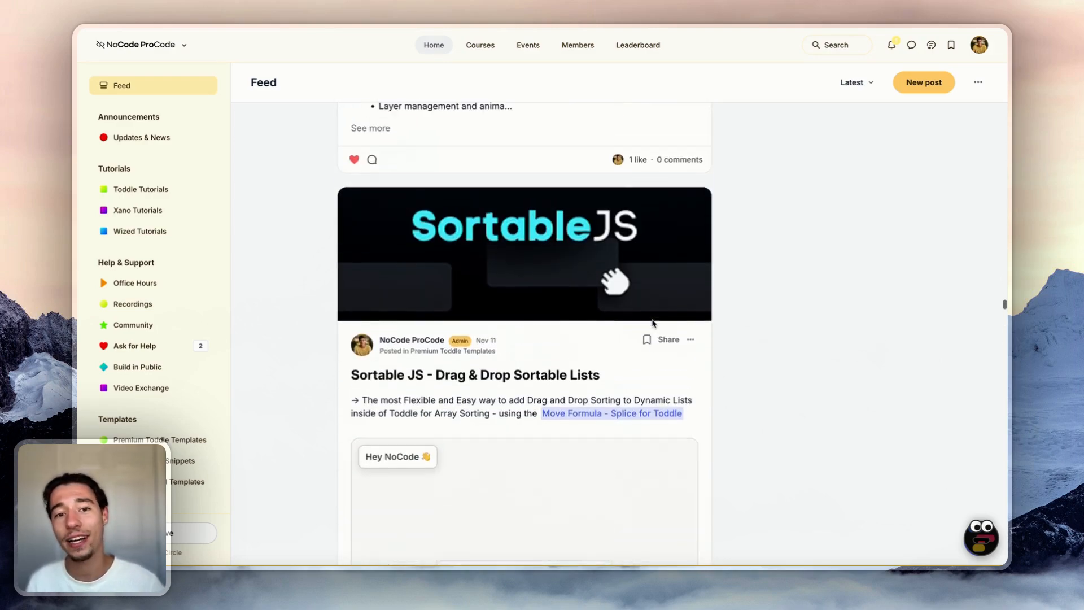
scroll(509, 249, down, 10)
scroll(509, 294, up, 5)
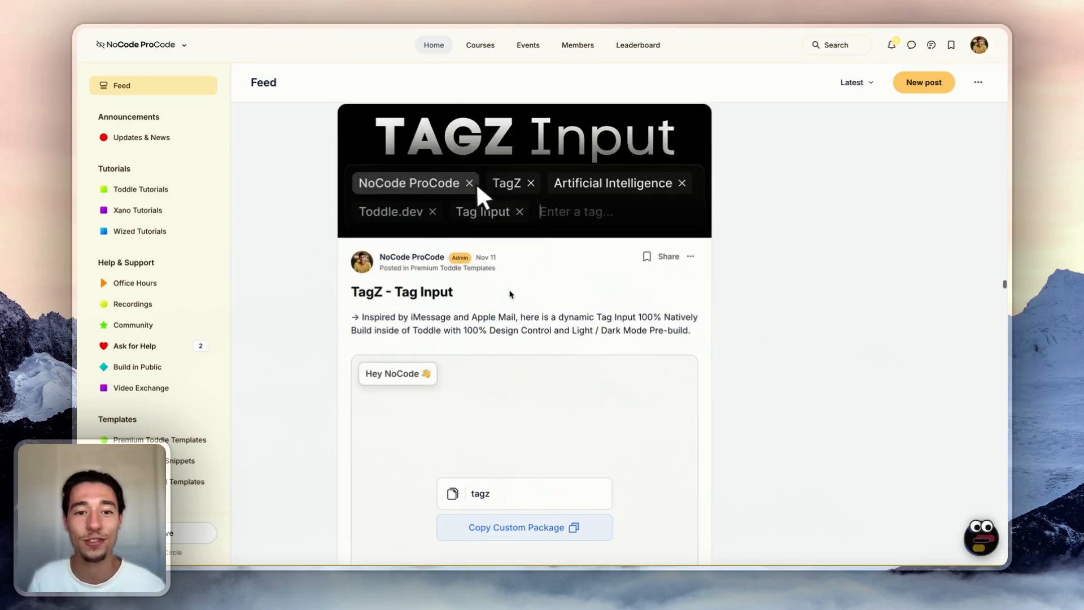
scroll(509, 294, down, 6)
scroll(510, 293, up, 4)
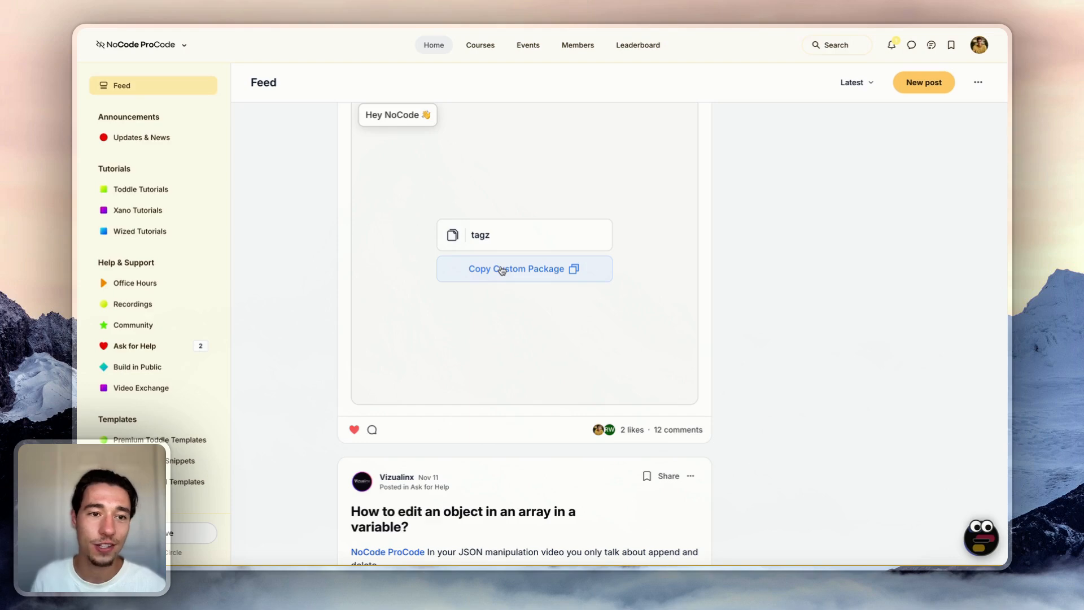
mouse_move(128, 141)
click(148, 86)
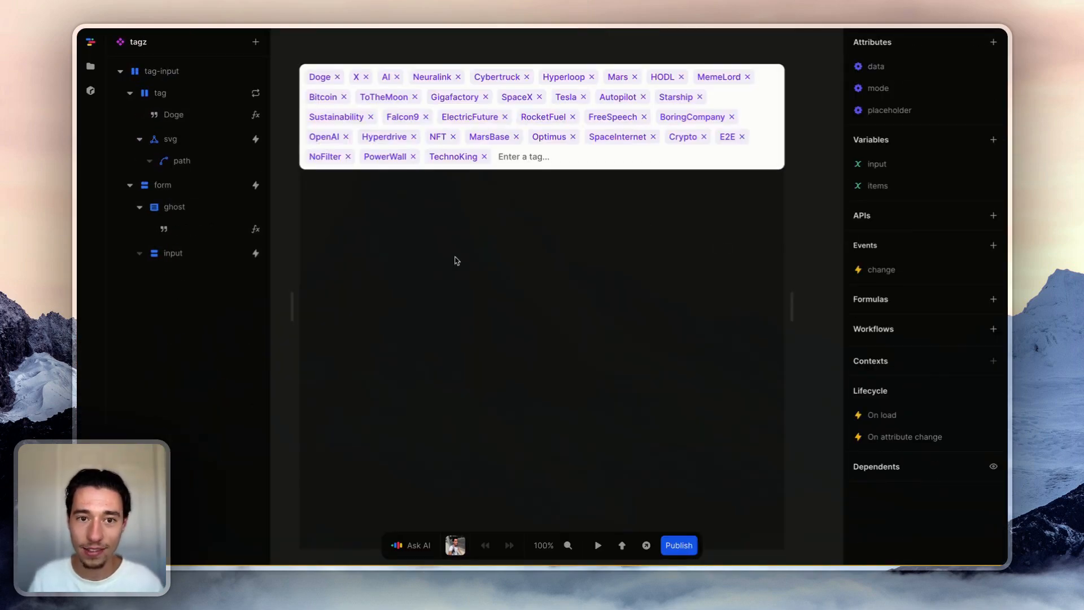
Open HomePage from the project files and reload the Toddle editor.
click(90, 67)
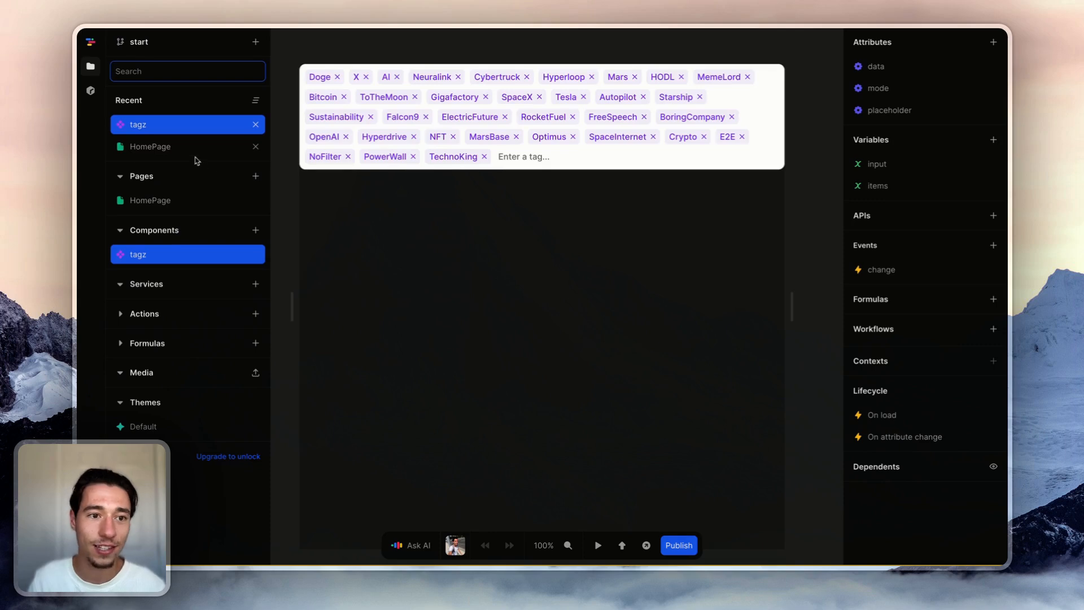
click(191, 148)
click(542, 389)
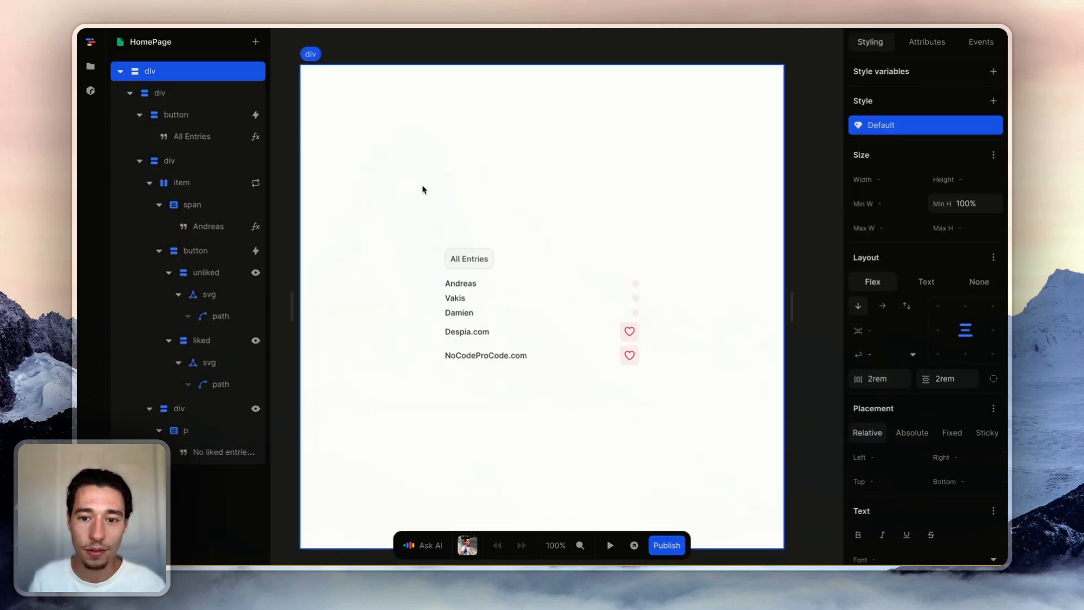
mouse_move(78, 86)
click(110, 61)
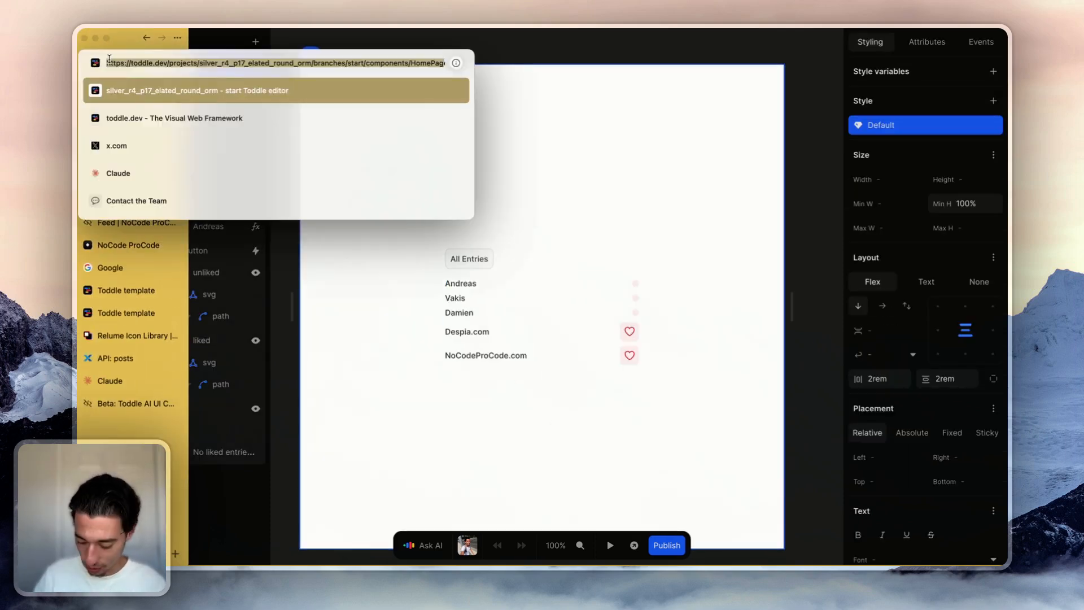
key(Return)
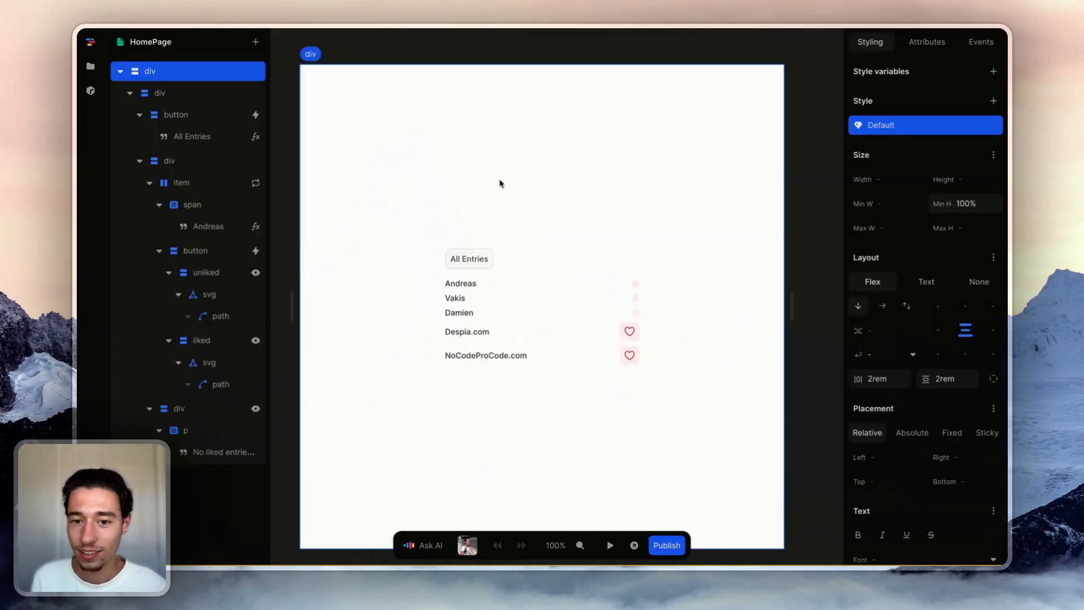
Find the tagz component among the elements and add it to the home page below the entries list.
scroll(425, 185, down, 2)
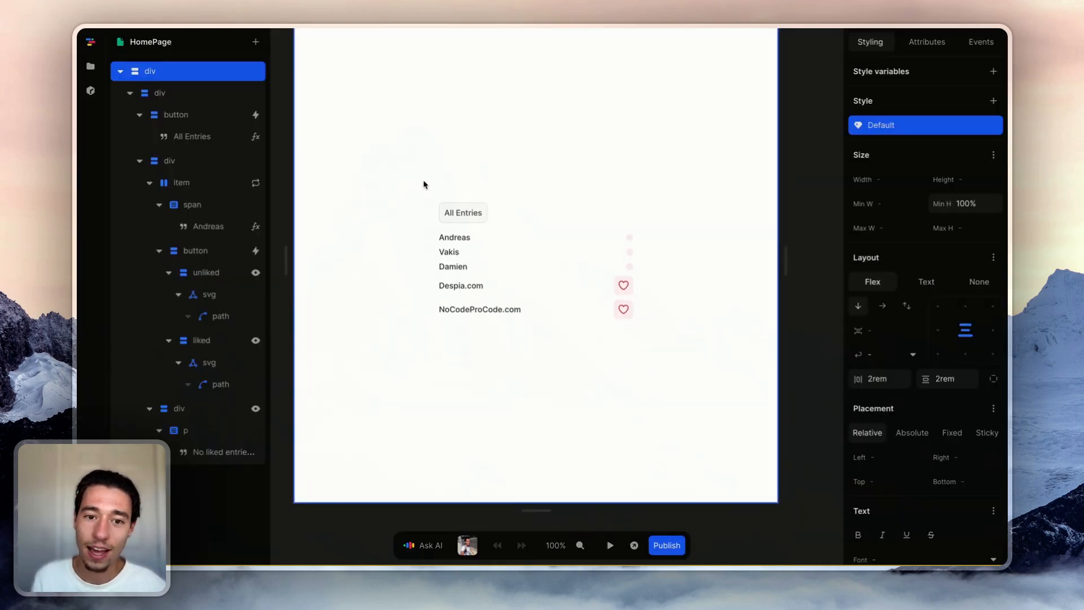
click(257, 43)
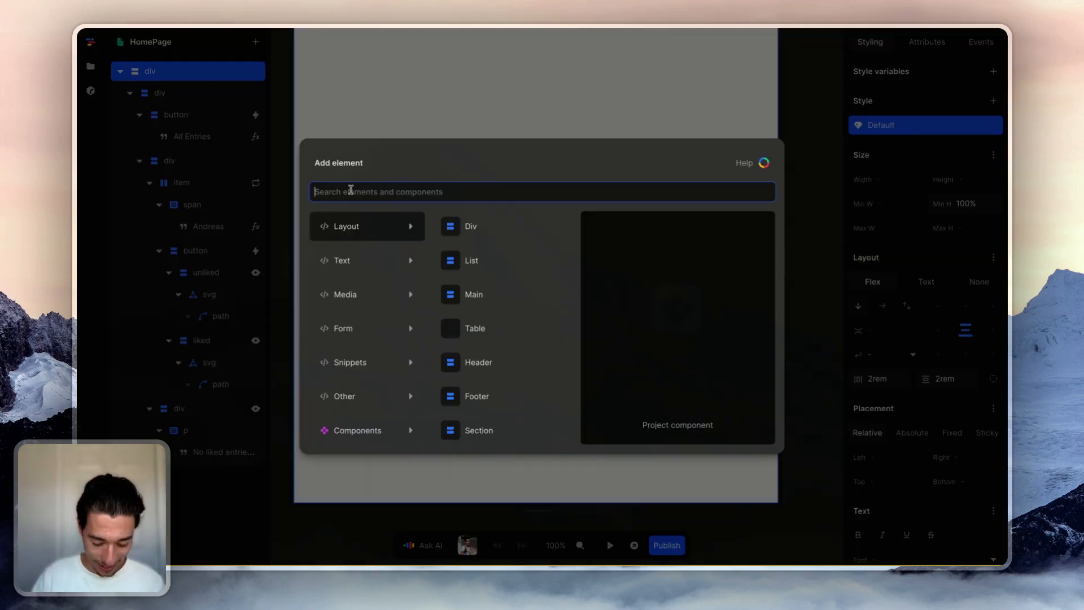
text(tag)
click(364, 238)
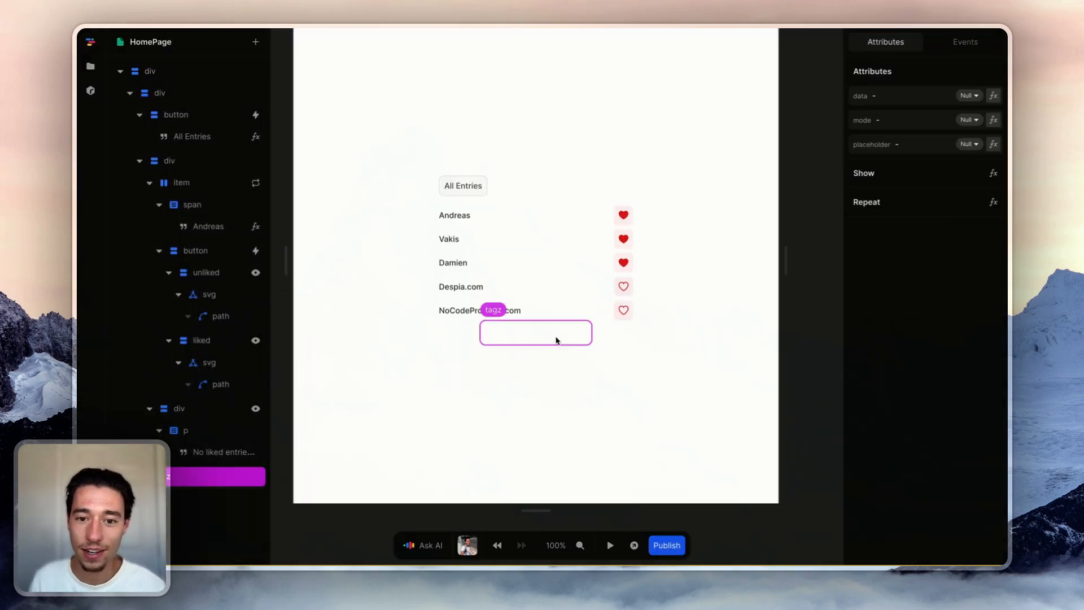
Set the tagz component's mode to light and its placeholder to "Your tags...", and check it in preview mode.
click(906, 119)
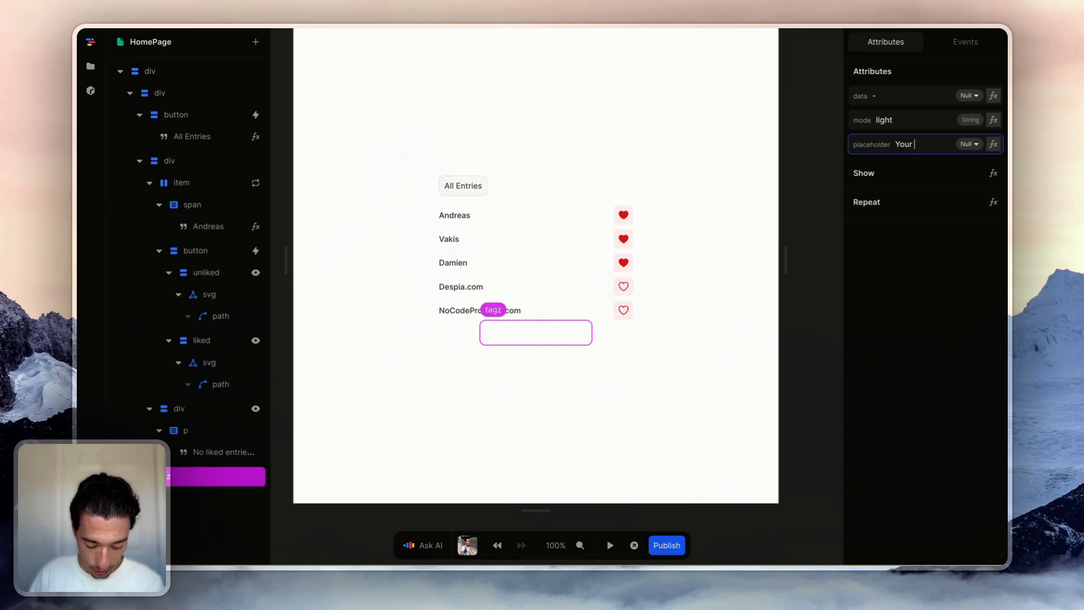
click(936, 369)
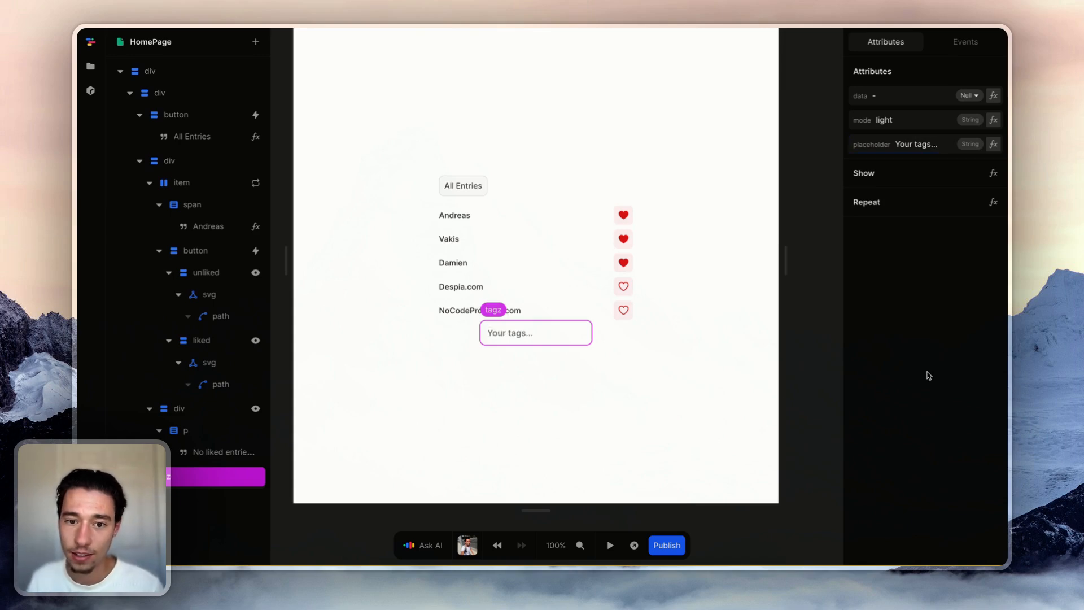
click(611, 546)
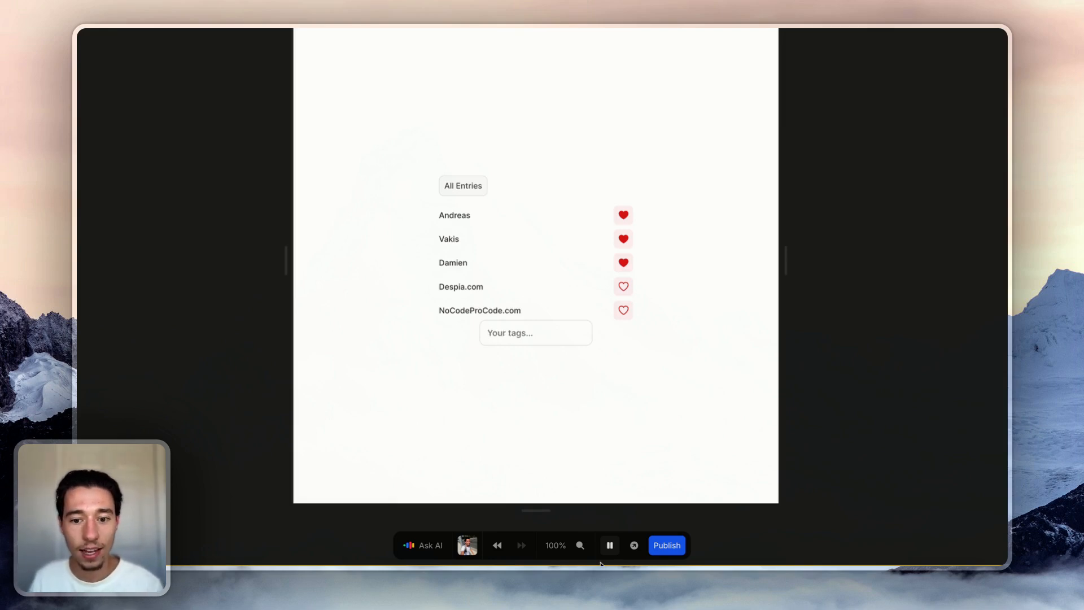
click(611, 545)
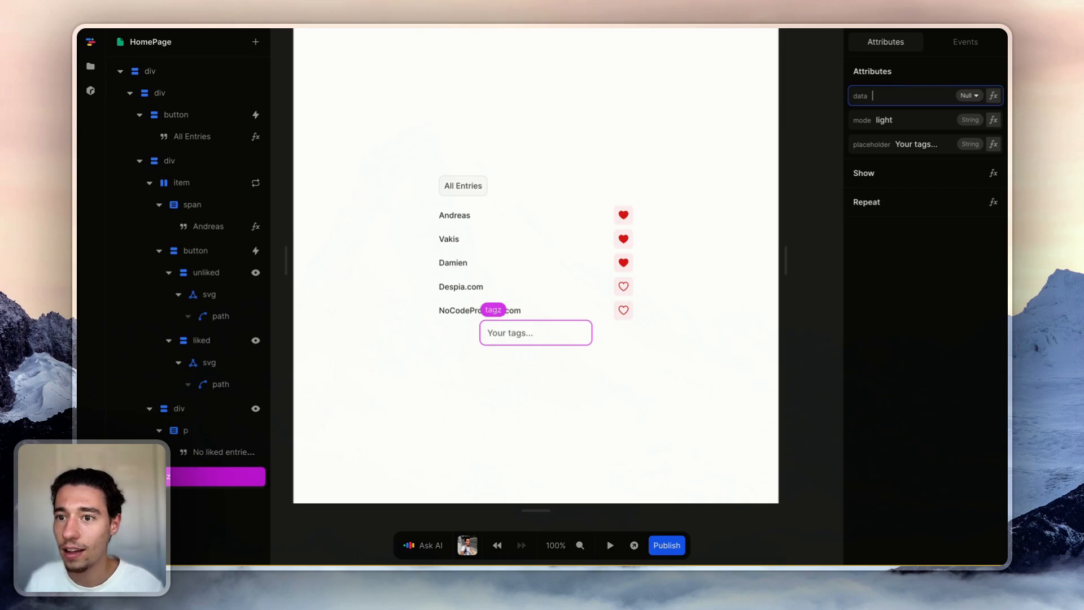
Create a page variable named tags with an empty array [] as its initial value.
click(817, 271)
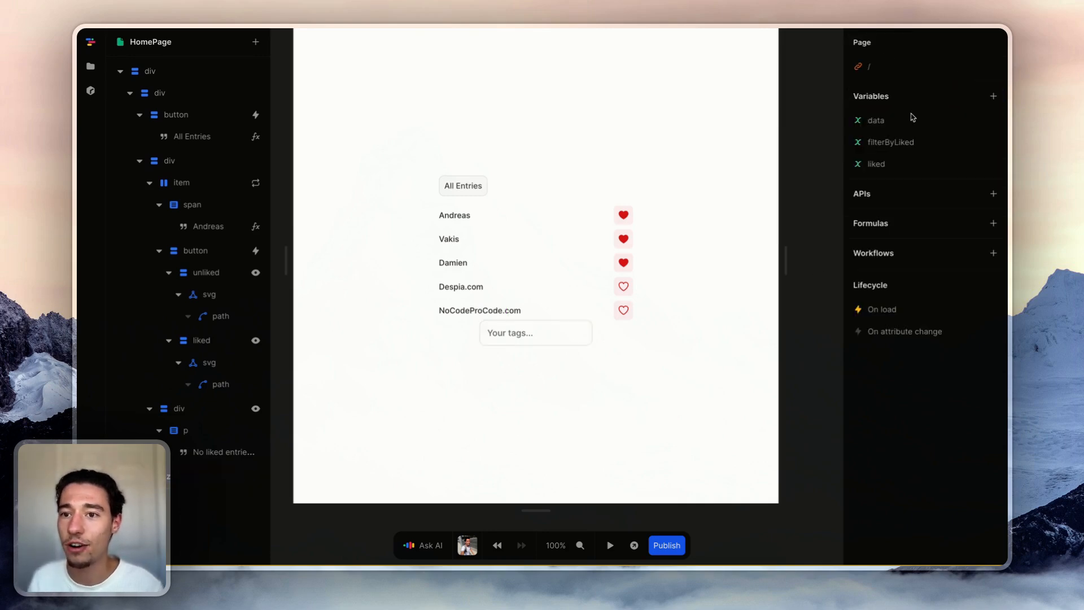
click(992, 96)
click(395, 82)
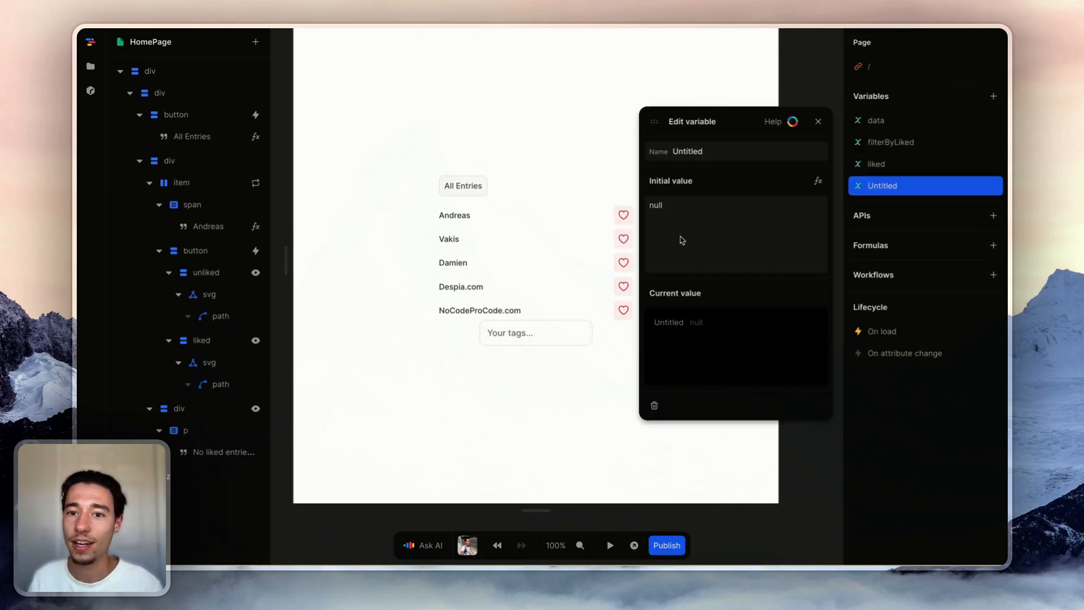
click(683, 210)
text([])
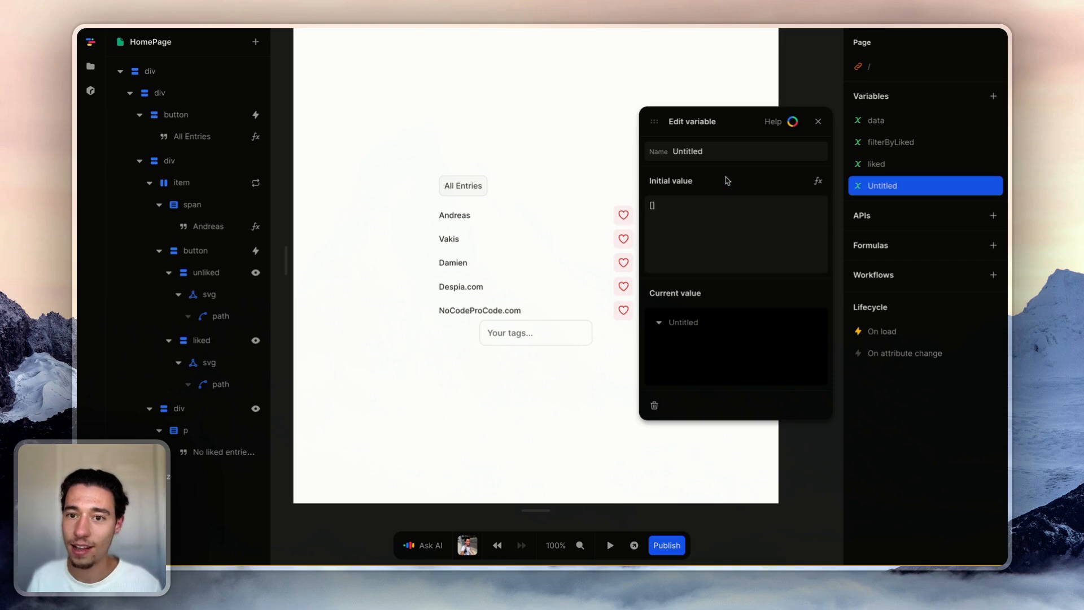
click(713, 149)
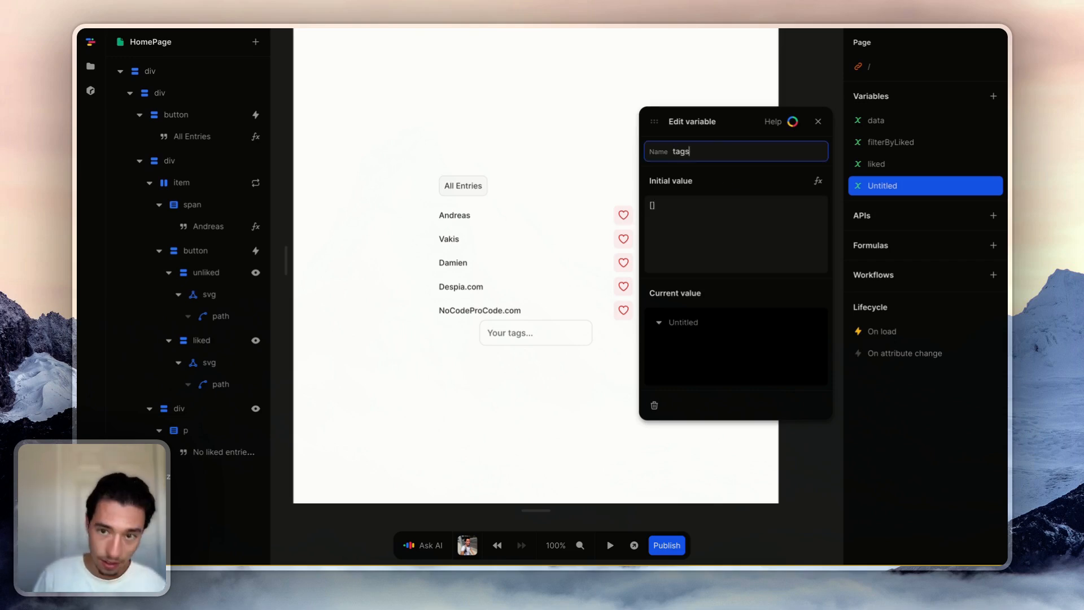
click(817, 129)
Bind the tagz component's data attribute to the tags variable with a formula.
click(561, 331)
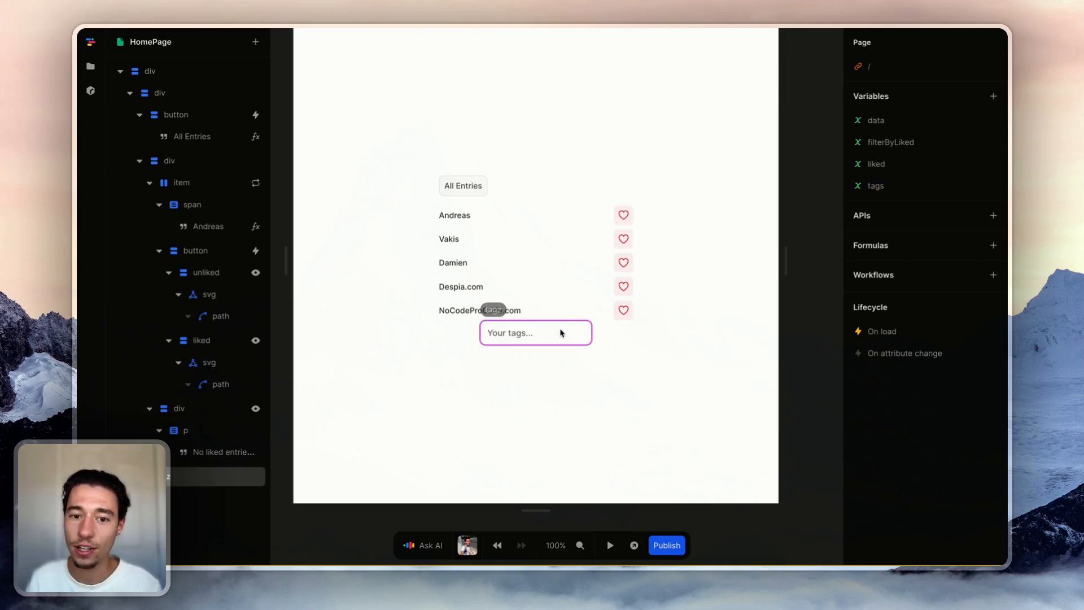
click(993, 96)
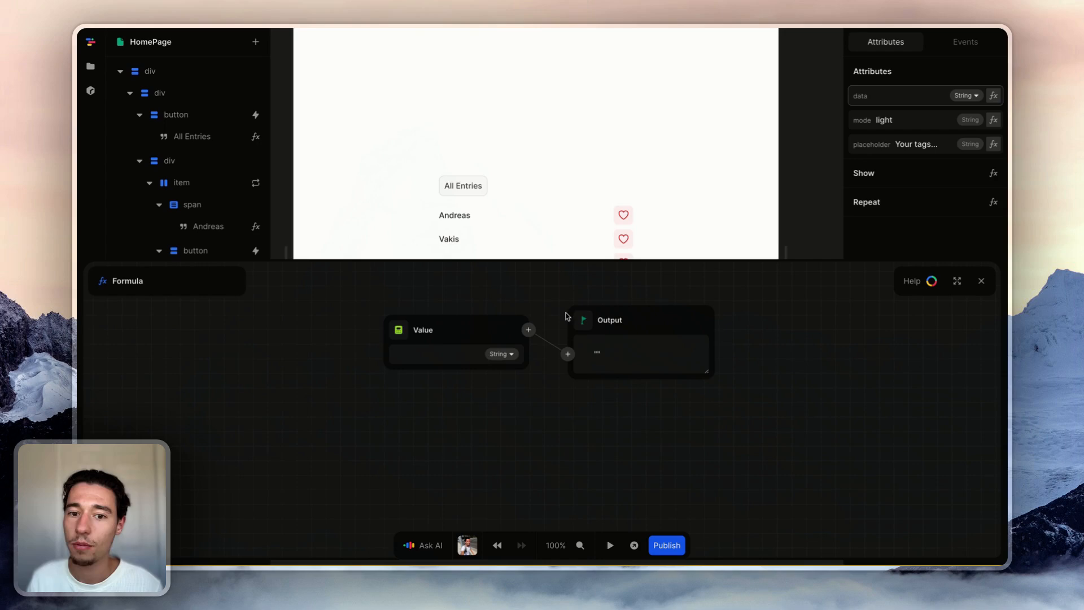
click(401, 337)
click(420, 439)
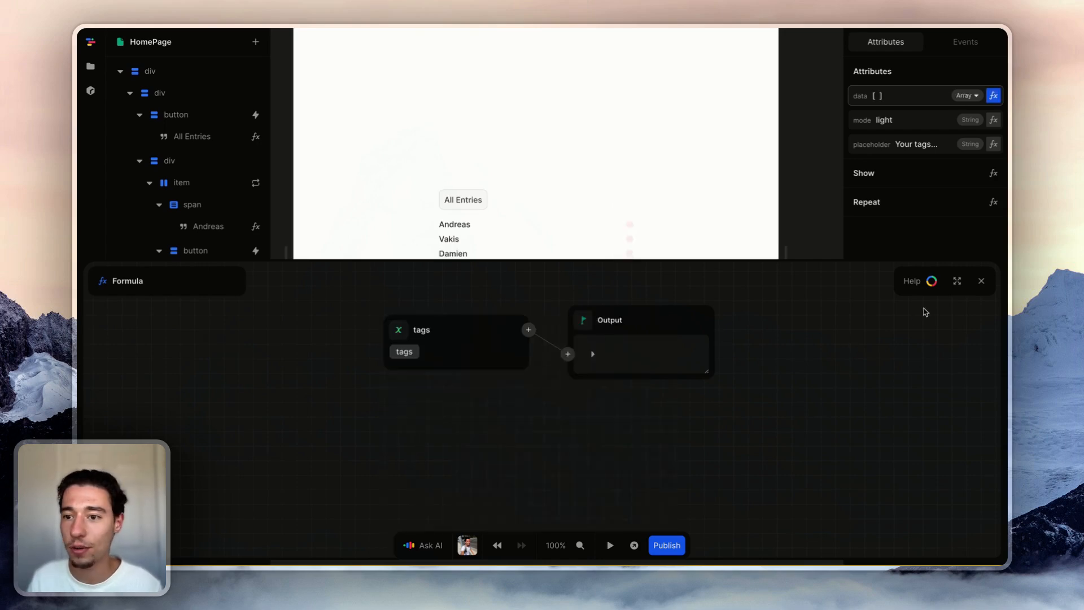
click(981, 281)
Test the tag input in preview mode by entering a long series of random tags such as "nvjdenbv", "nhvhsdnv" and "bhbv".
click(610, 545)
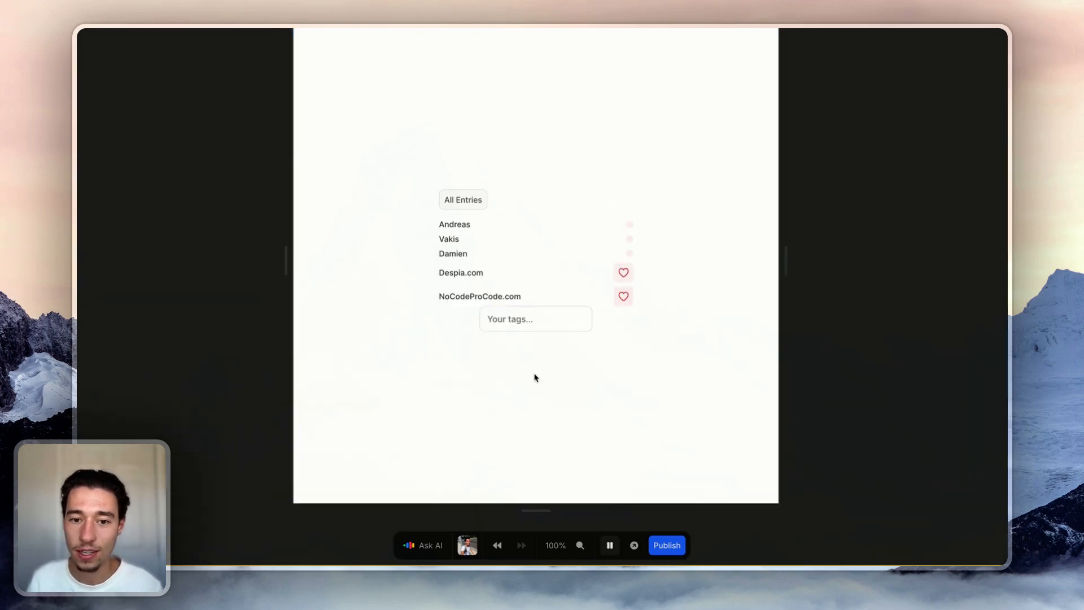
key(Return)
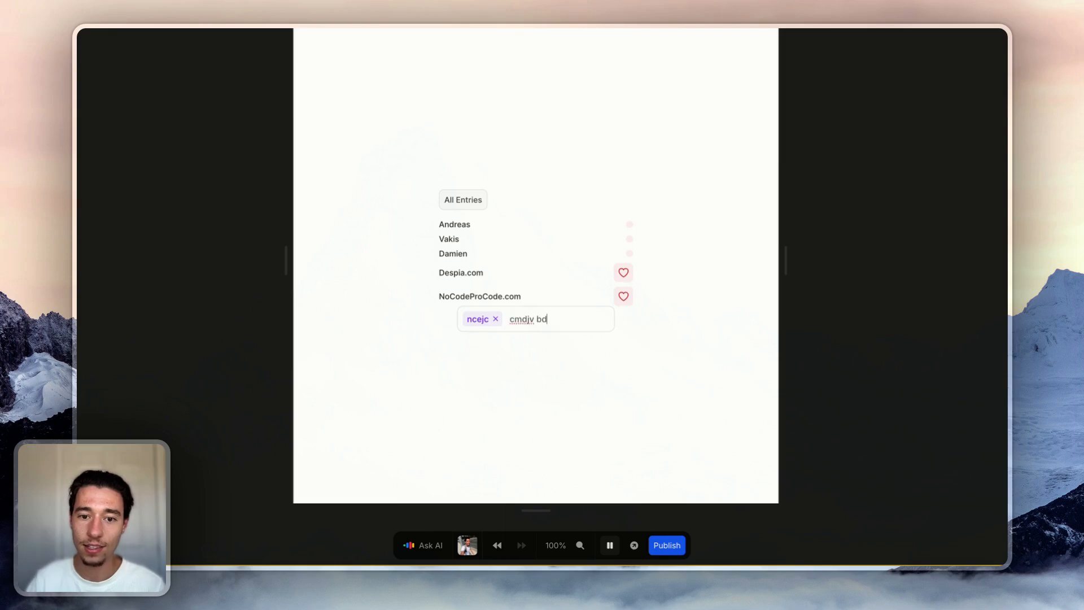
key(Return)
text(nvjdenbv)
key(Return)
text(nhvhsdnv)
key(Return)
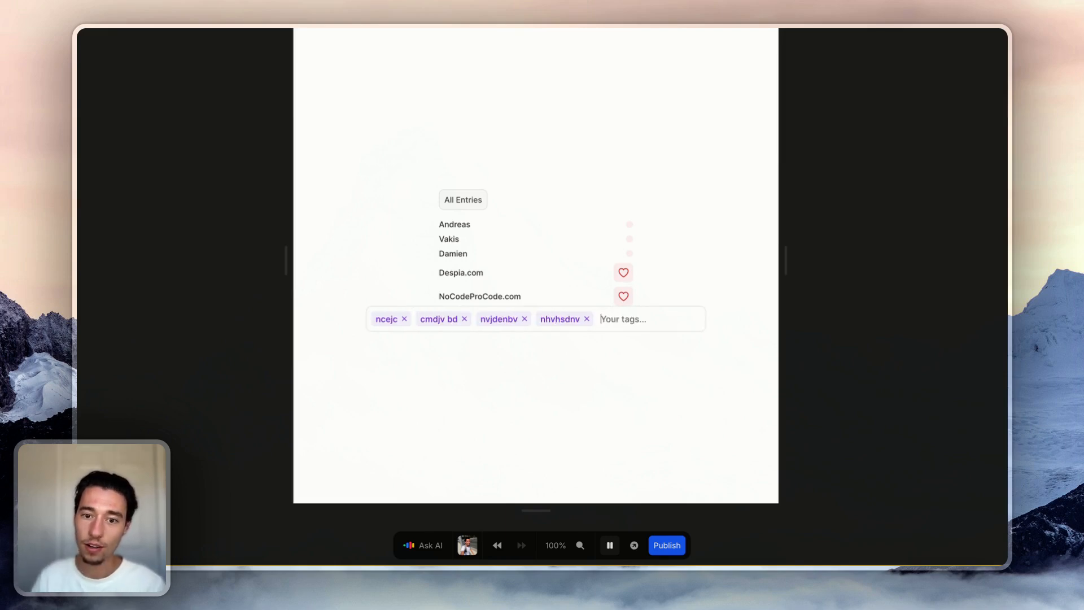
text(bhbv)
key(Return)
text(nbjvdebv)
key(Return)
text(bhvedv)
key(Return)
text(dbvhedvd)
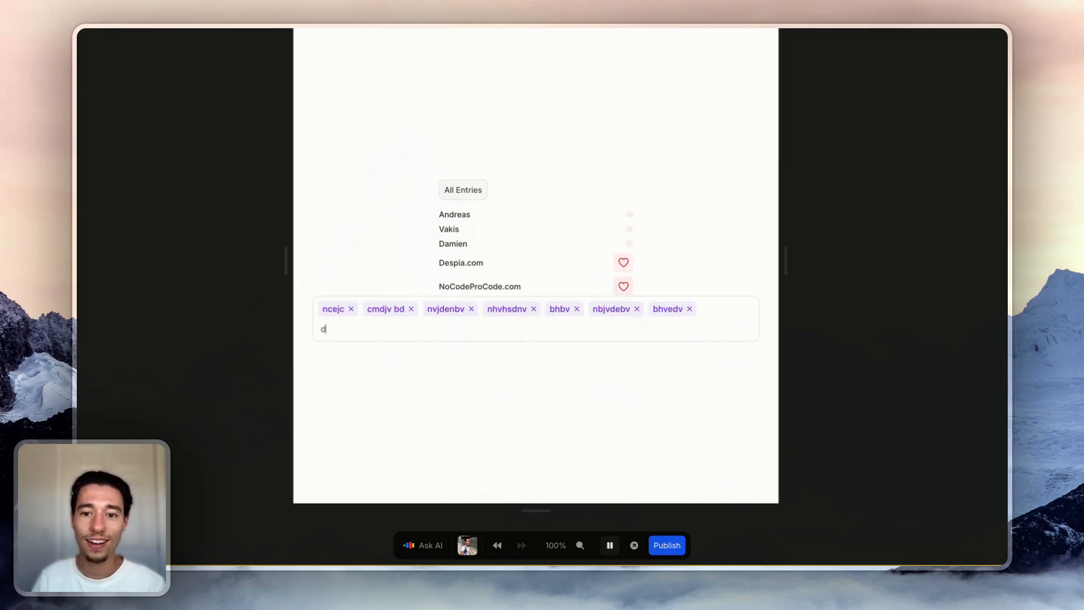
key(Return)
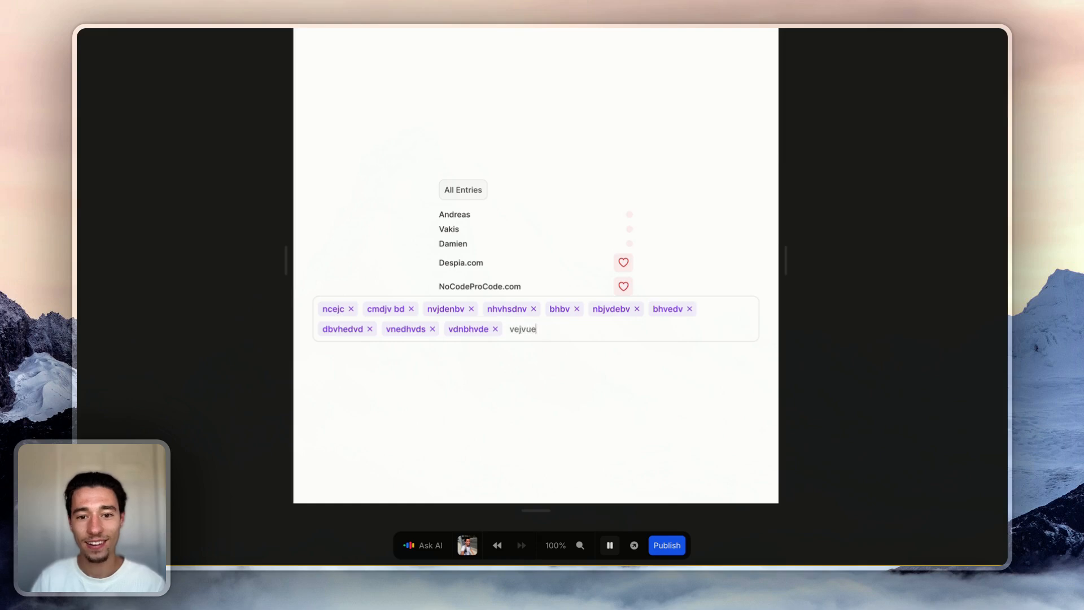
text(v rbgv r ebh re bh rt n gt g)
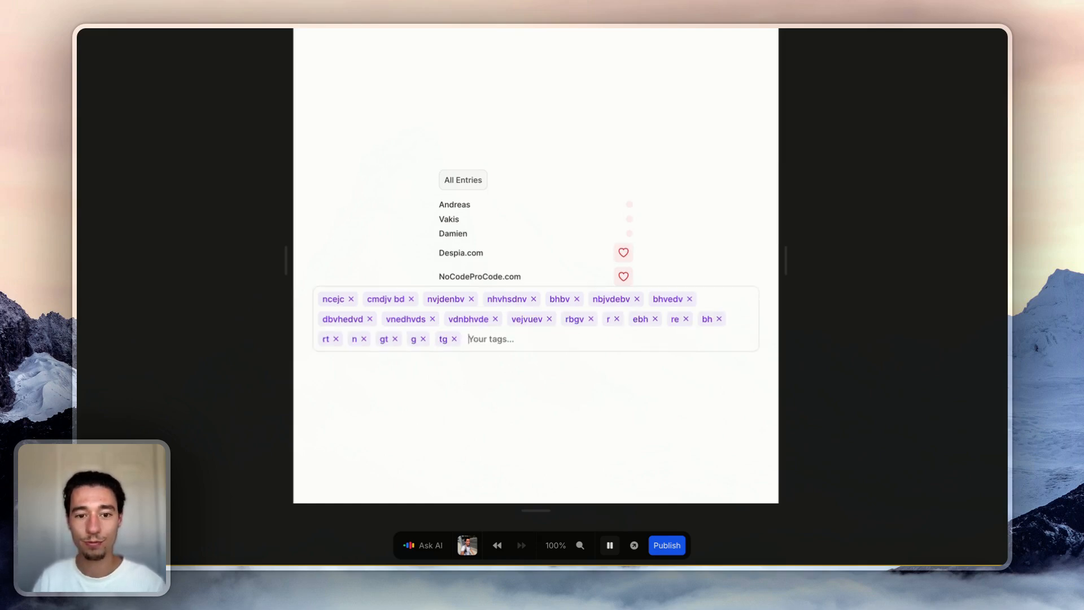
Remove all the test tags from the tag input and leave preview mode.
key(BackSpace)
key(BackSpace)
key(BackSpace)
key(BackSpace)
key(BackSpace)
key(BackSpace)
key(BackSpace)
key(BackSpace)
key(BackSpace)
key(BackSpace)
key(BackSpace)
key(BackSpace)
key(BackSpace)
key(BackSpace)
key(BackSpace)
key(BackSpace)
key(BackSpace)
key(BackSpace)
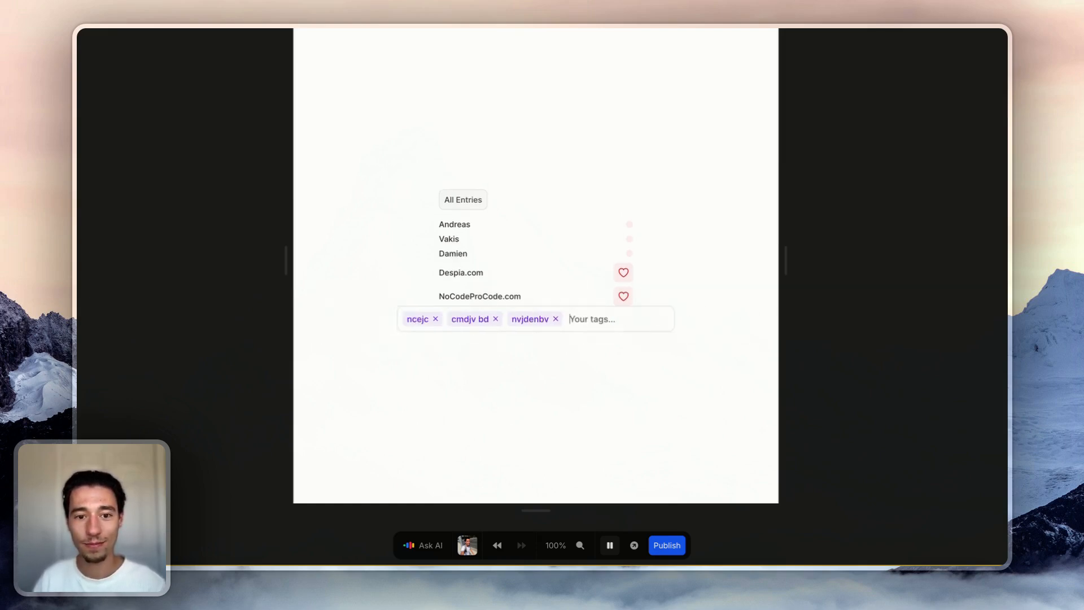
key(BackSpace)
key(BackSpace)
key(BackSpace)
click(609, 545)
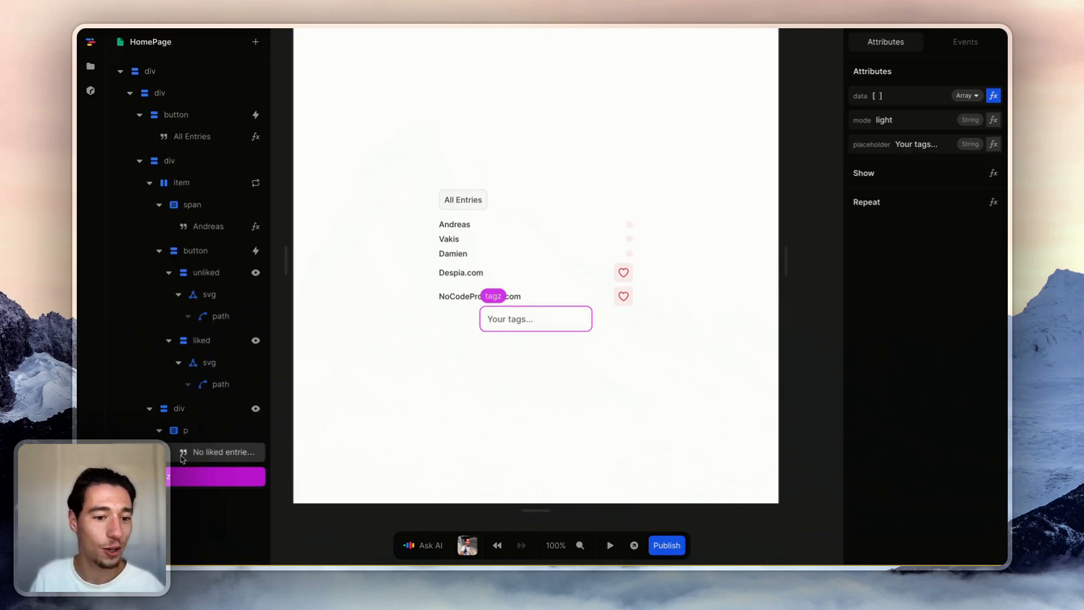
Delete the tagz component from the home page and select the root div.
key(Delete)
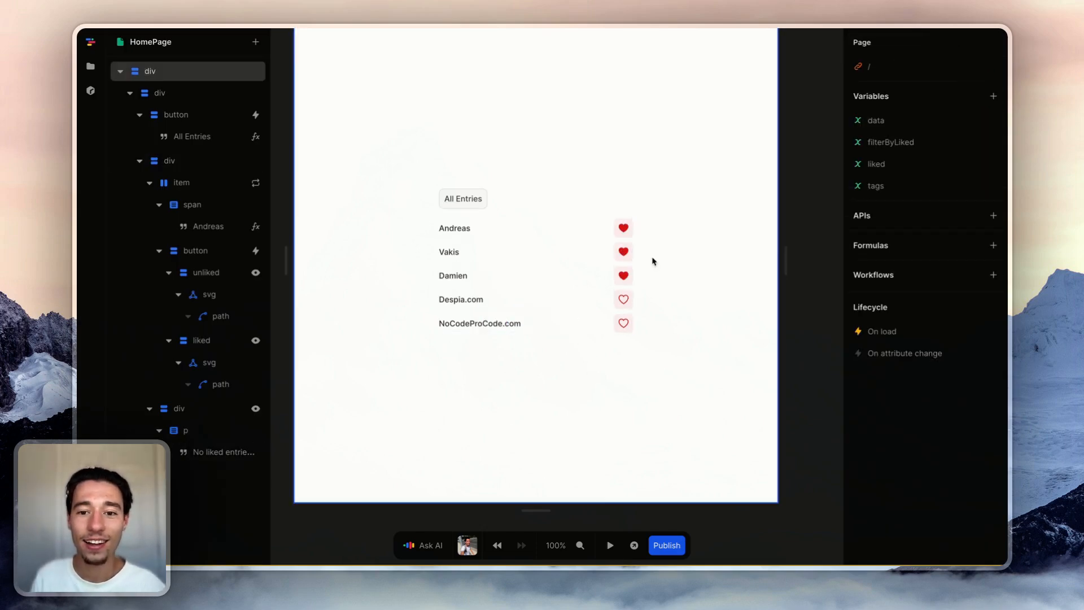
click(668, 353)
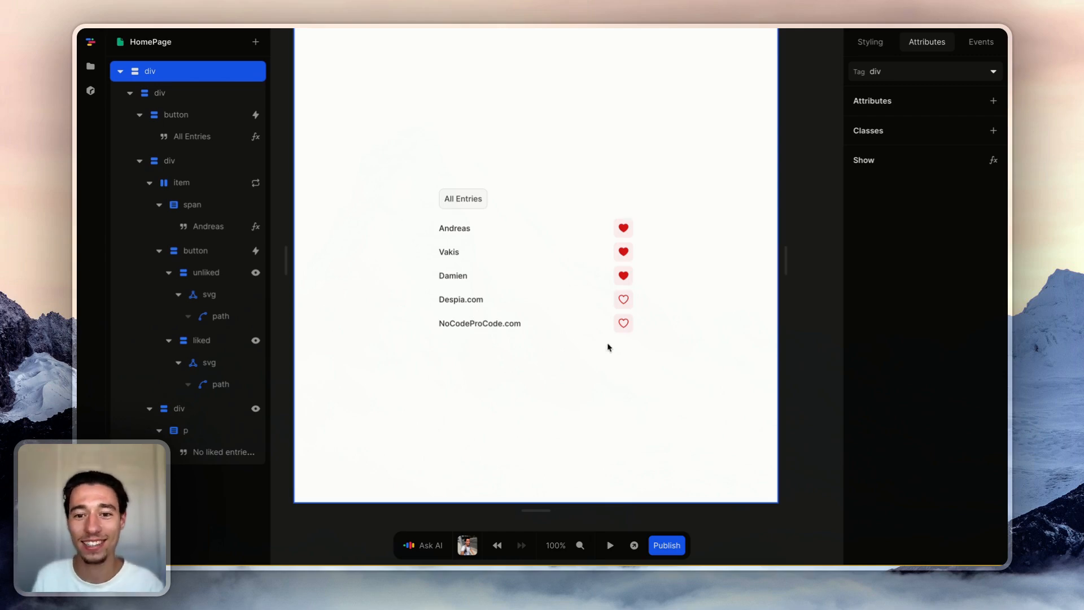
Switch back to the NoCode ProCode community feed and look through its older office hours and tutorial posts.
mouse_move(79, 294)
click(117, 222)
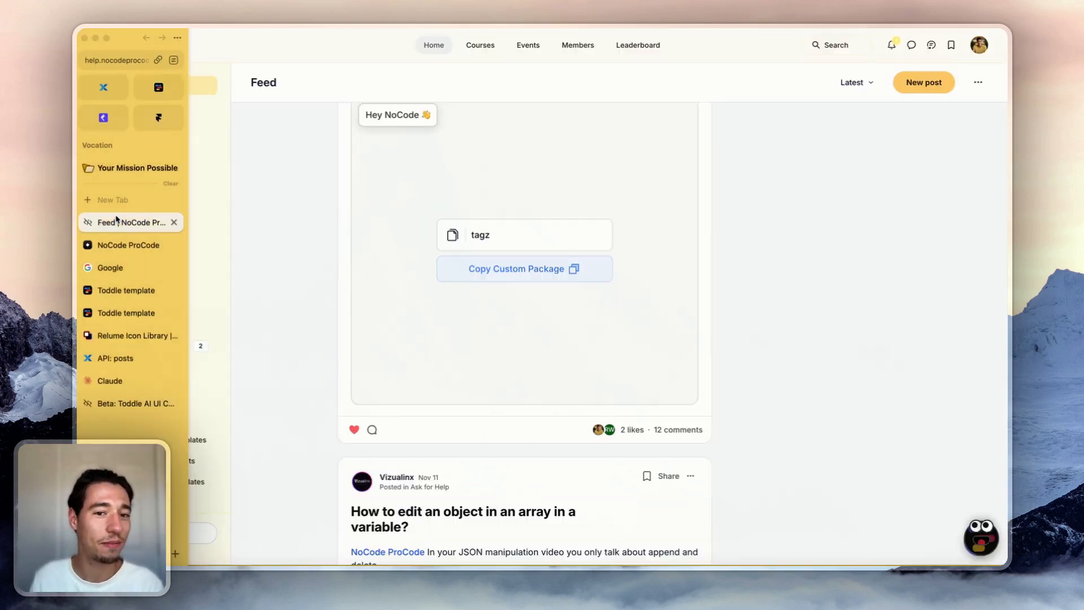
scroll(760, 305, down, 10)
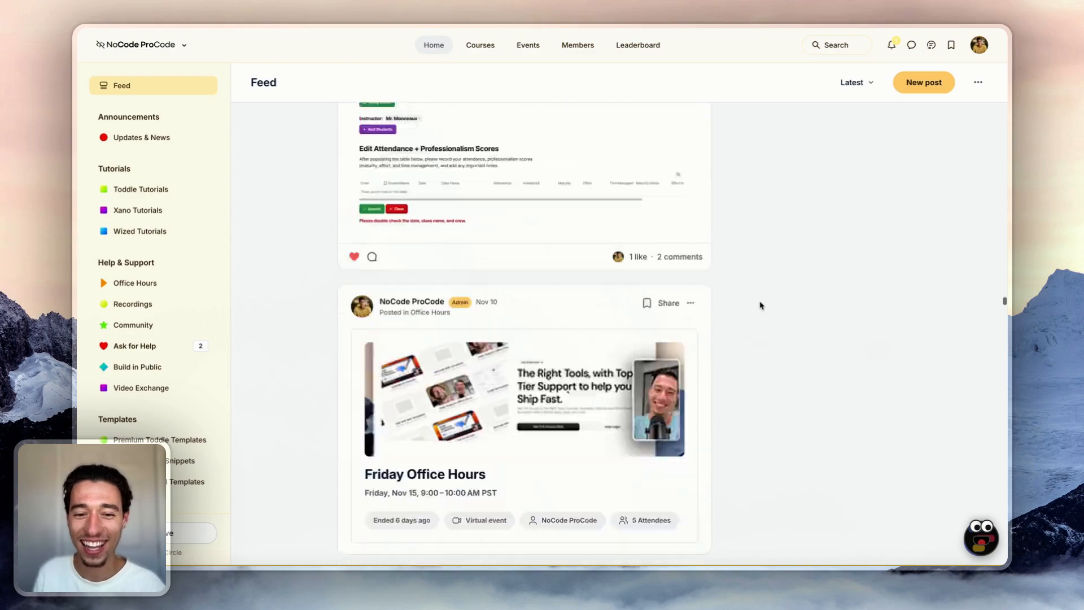
scroll(760, 305, down, 15)
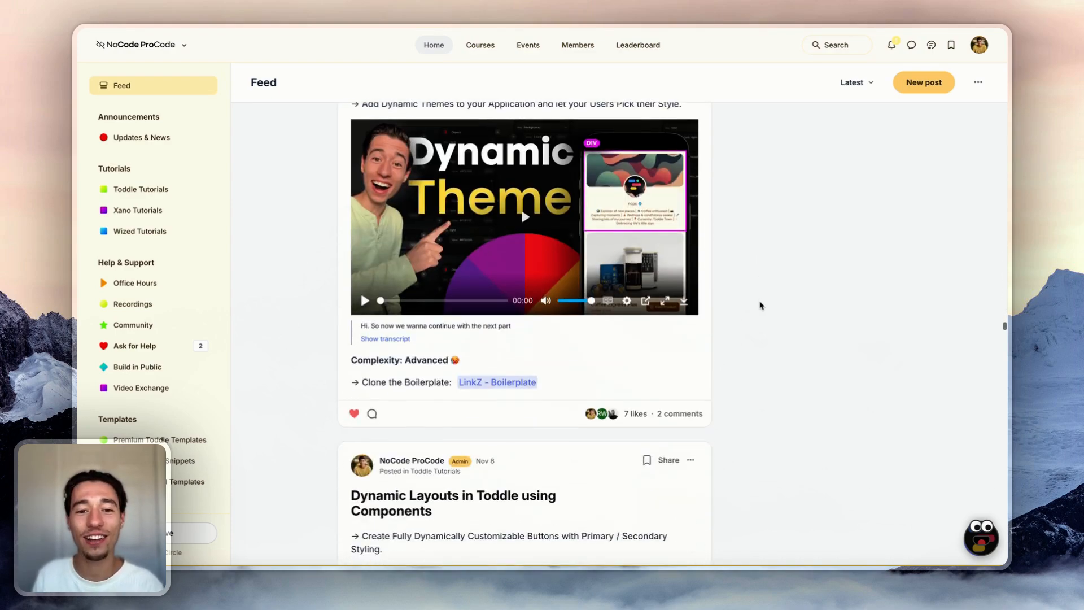
Look through the remaining feed posts and open the Premium Toddle Templates space.
scroll(760, 305, down, 15)
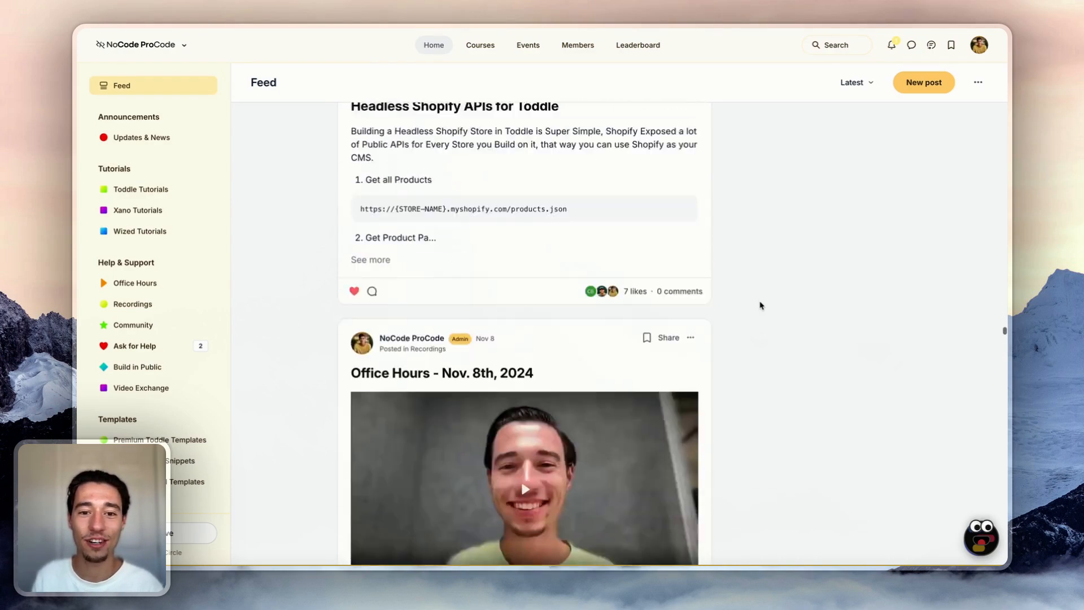
scroll(760, 304, down, 5)
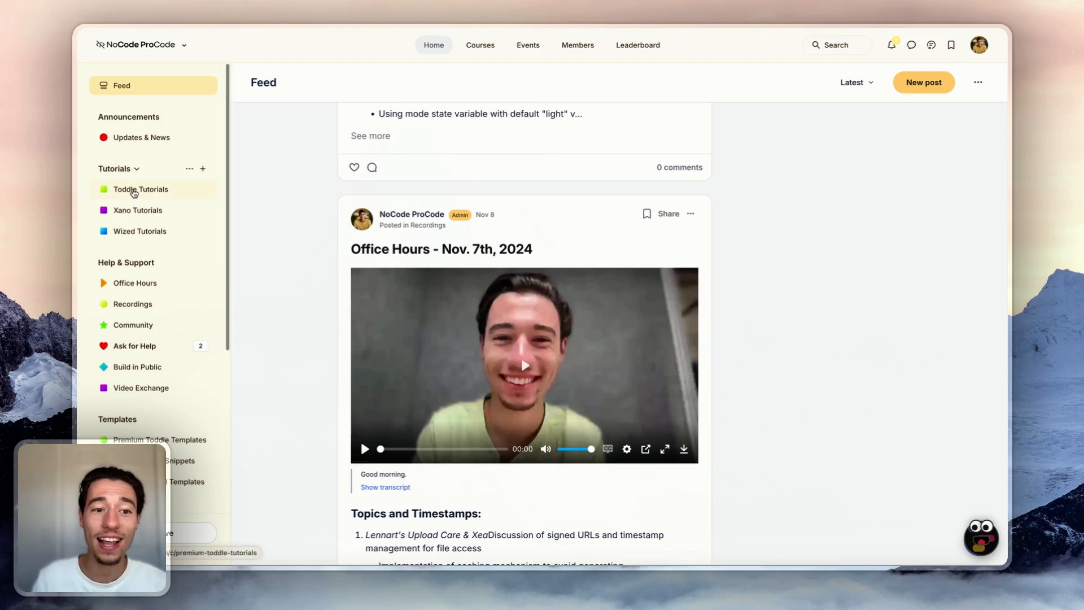
scroll(149, 404, down, 2)
click(148, 384)
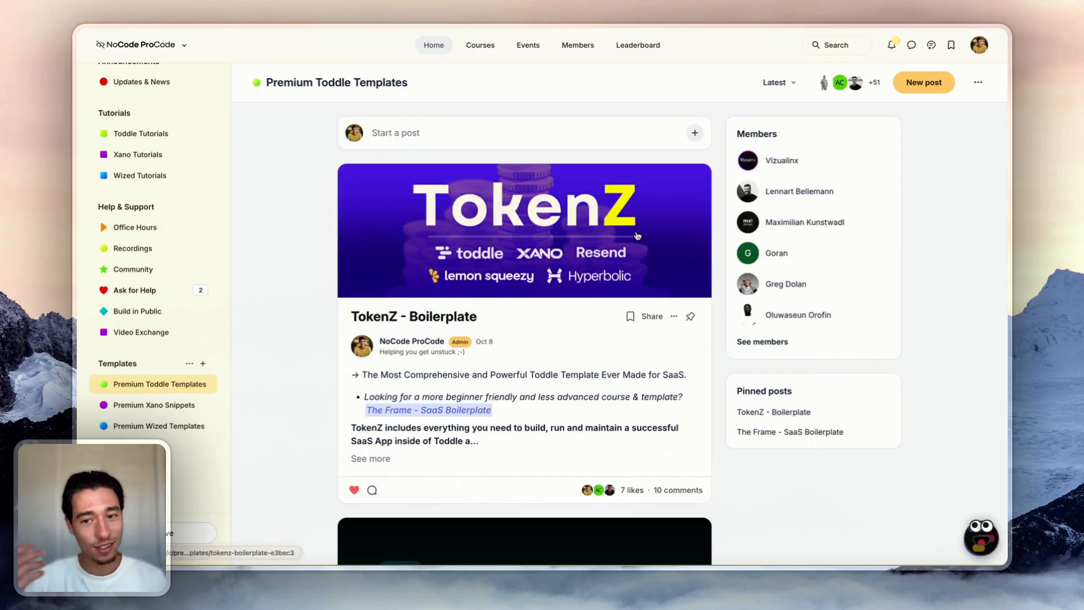
Open the full TokenZ - Boilerplate post to view its description, and close it.
scroll(637, 236, down, 1)
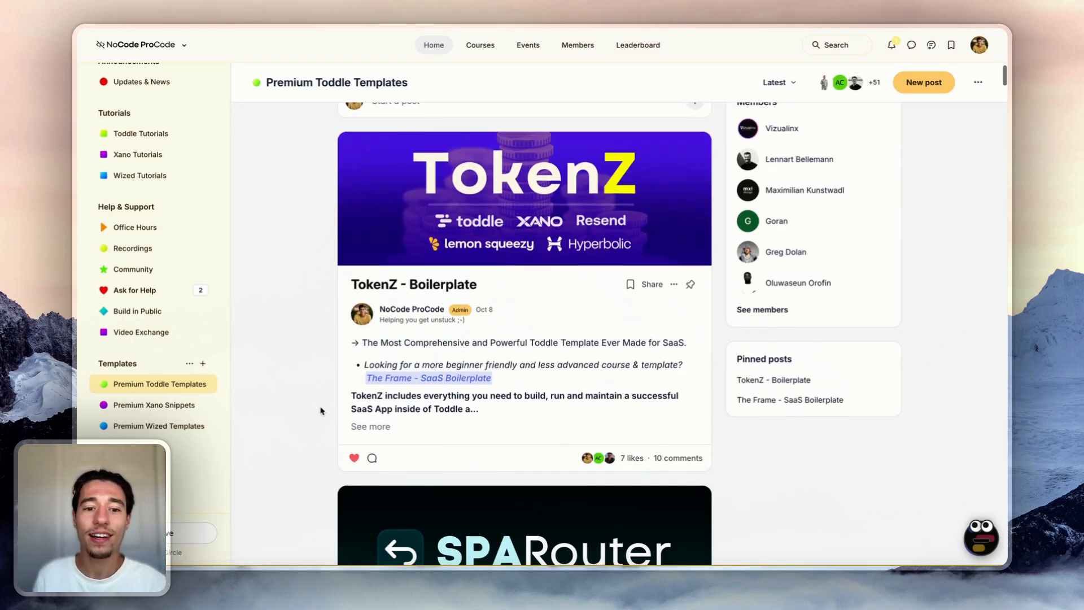
click(383, 429)
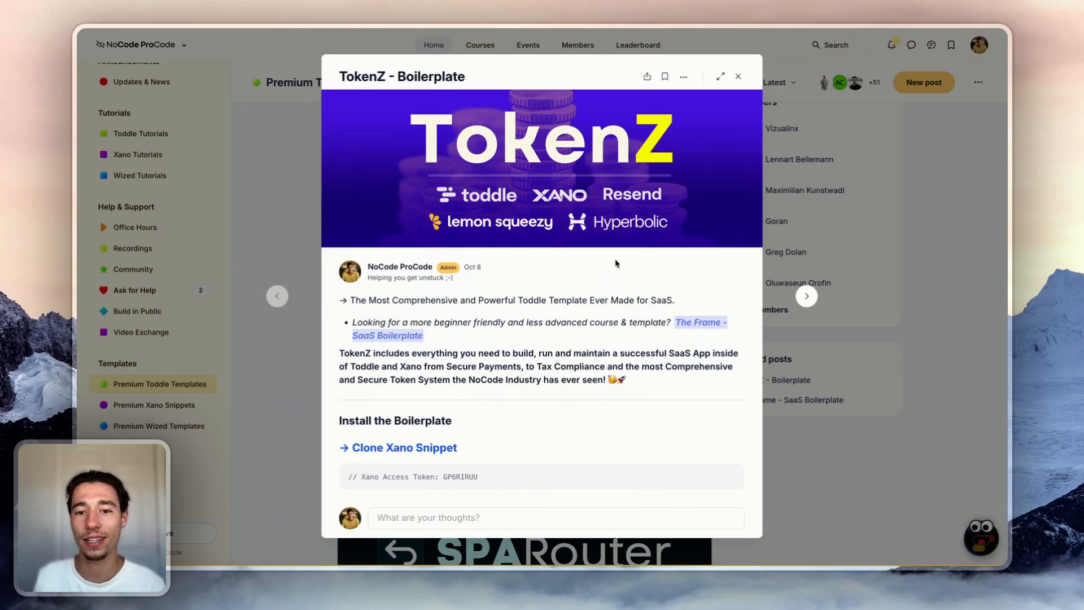
click(741, 75)
Look through the Premium Toddle Templates posts, from SPA Router and AutoClick to The Frame - SaaS Boilerplate and Fancy File Uploader.
scroll(632, 254, down, 15)
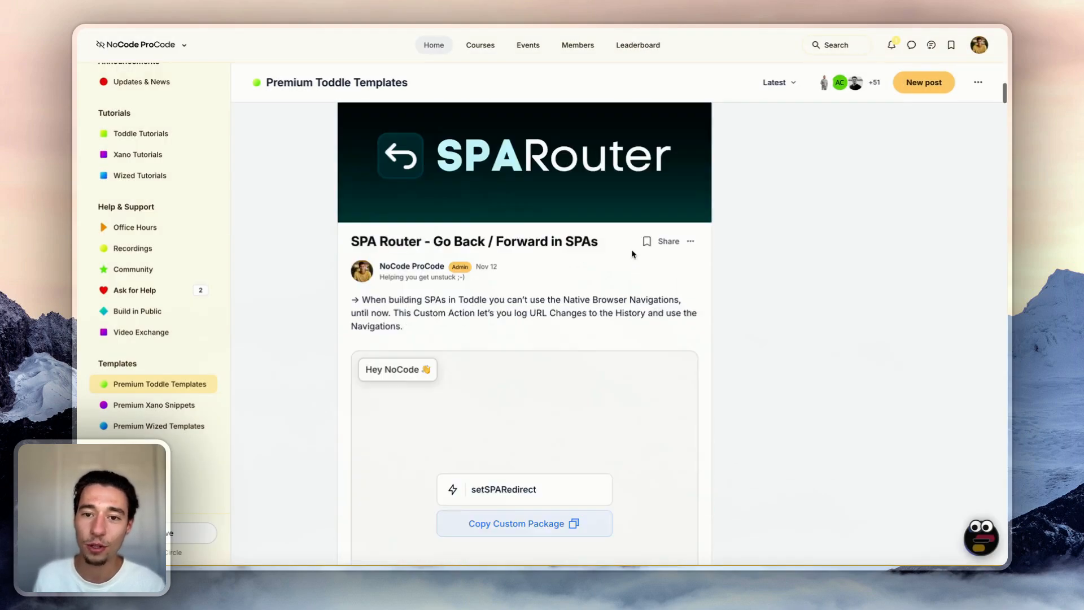
scroll(633, 254, up, 15)
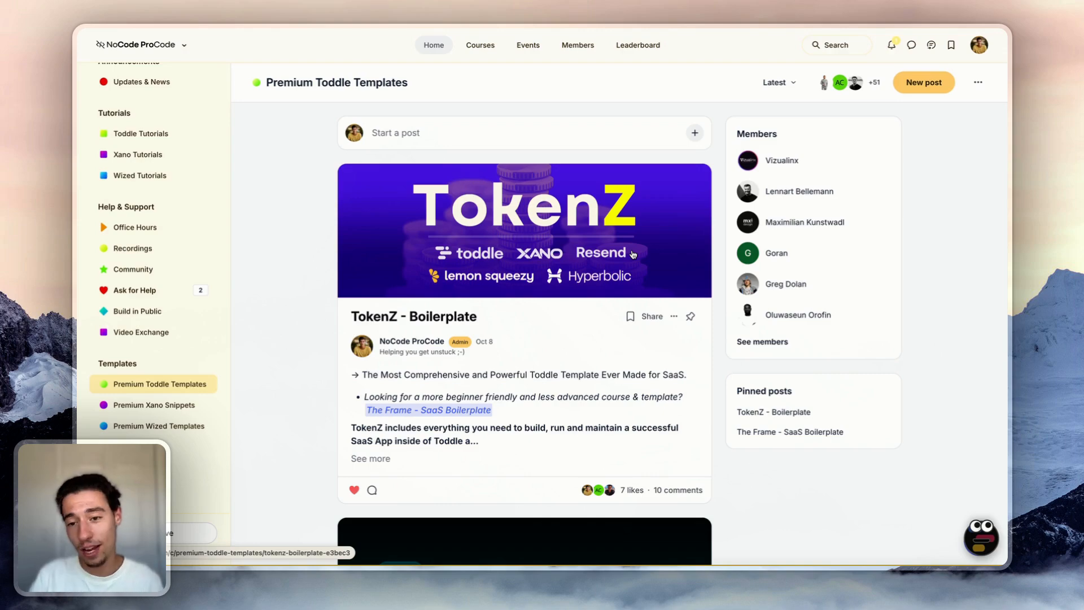
scroll(633, 254, down, 20)
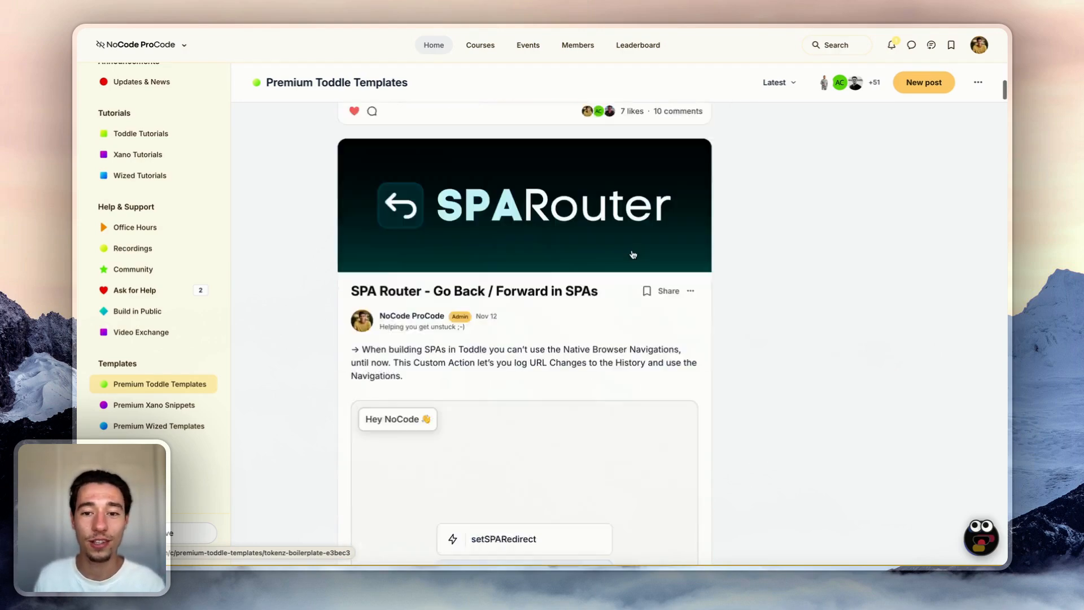
scroll(632, 253, down, 20)
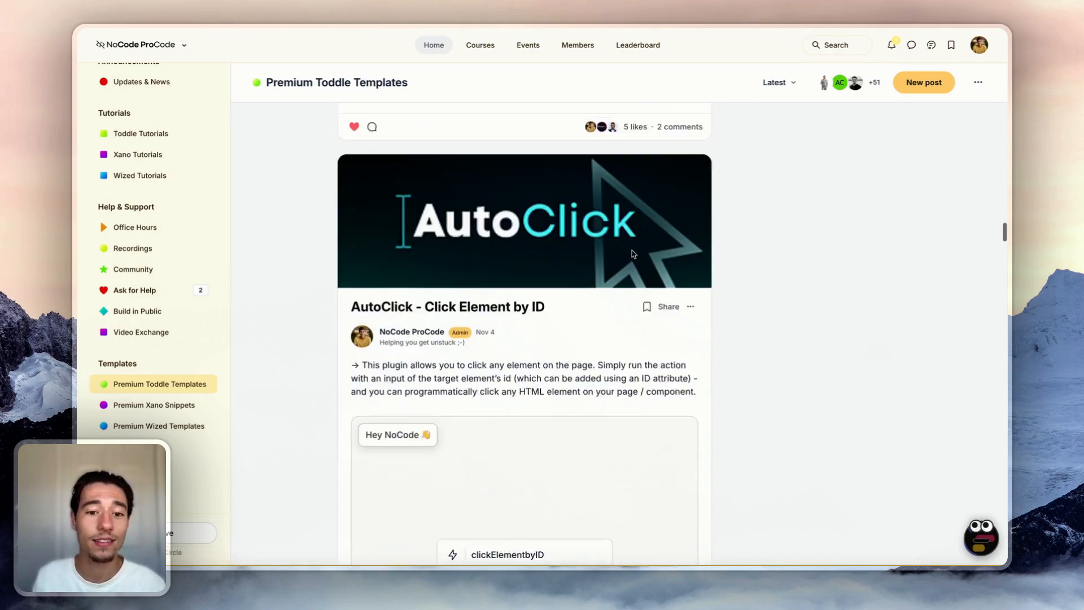
scroll(632, 254, down, 20)
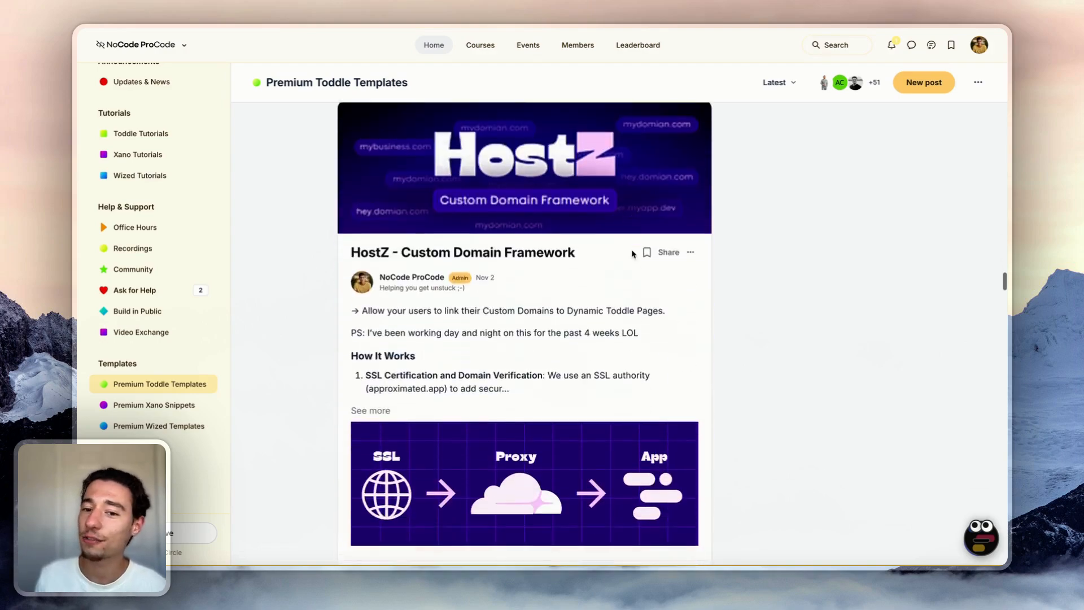
scroll(633, 255, down, 20)
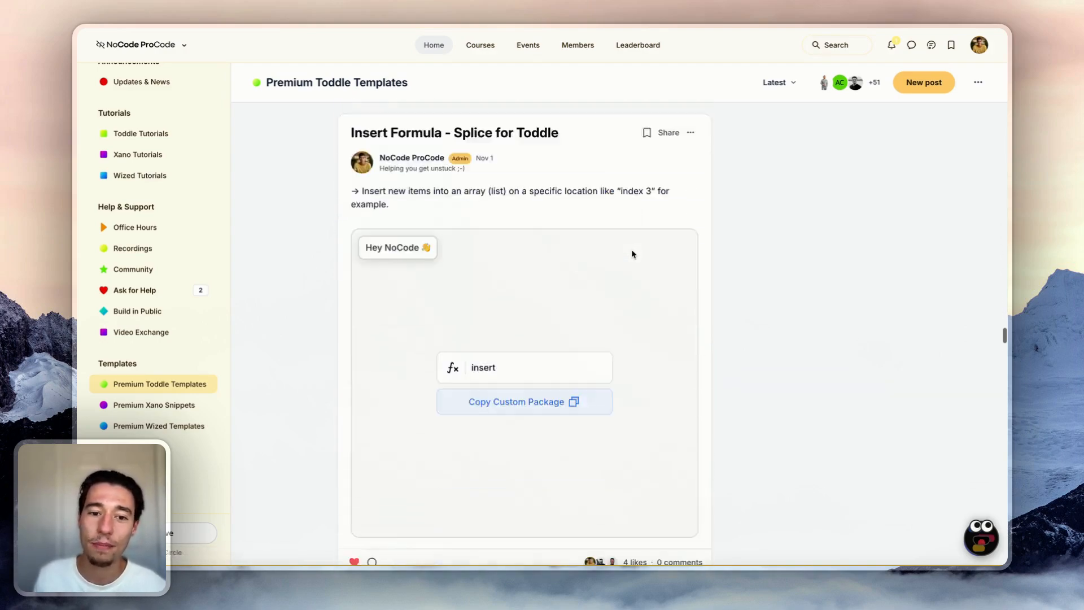
scroll(632, 253, down, 20)
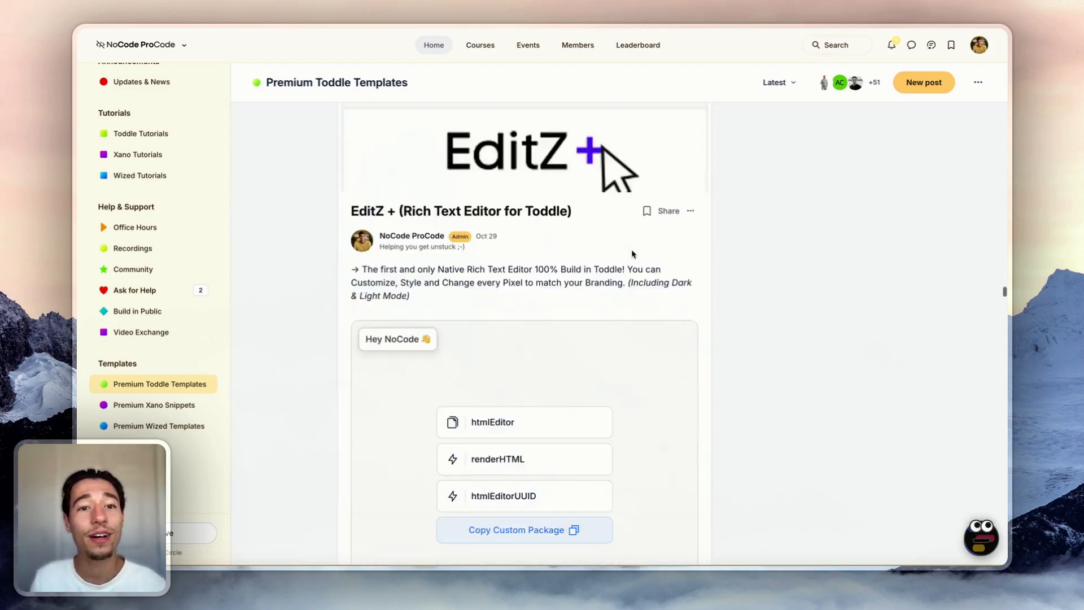
scroll(635, 223, down, 20)
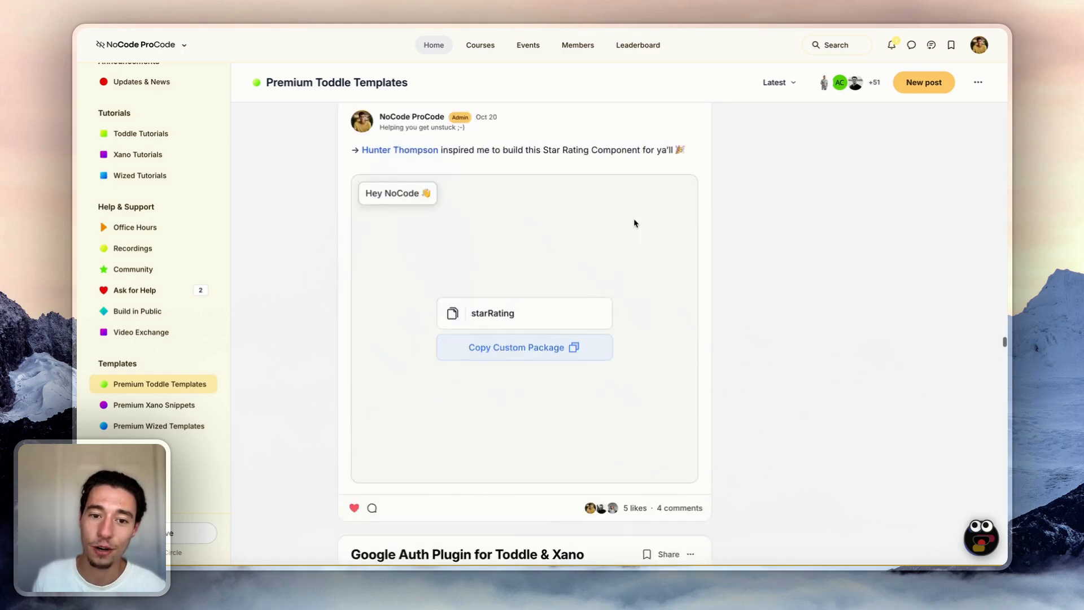
scroll(634, 224, up, 7)
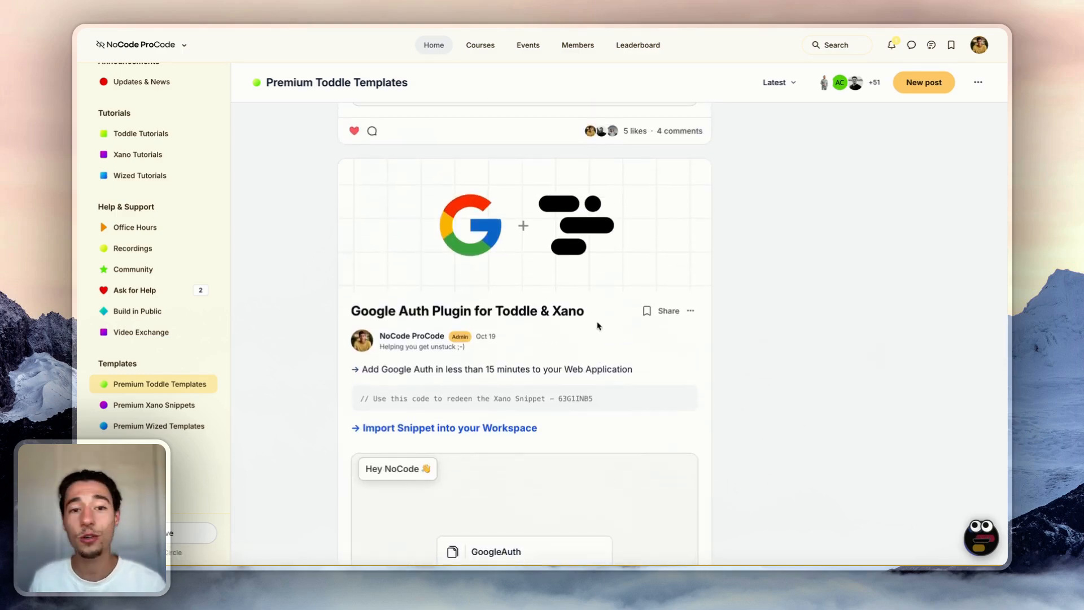
scroll(598, 326, down, 7)
scroll(766, 389, down, 10)
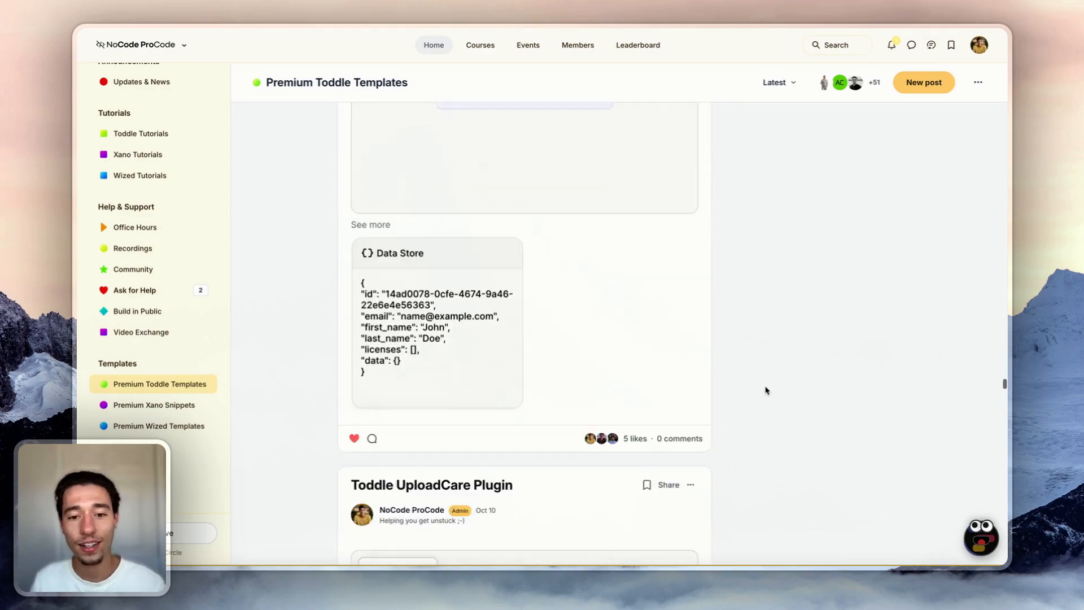
scroll(766, 390, down, 10)
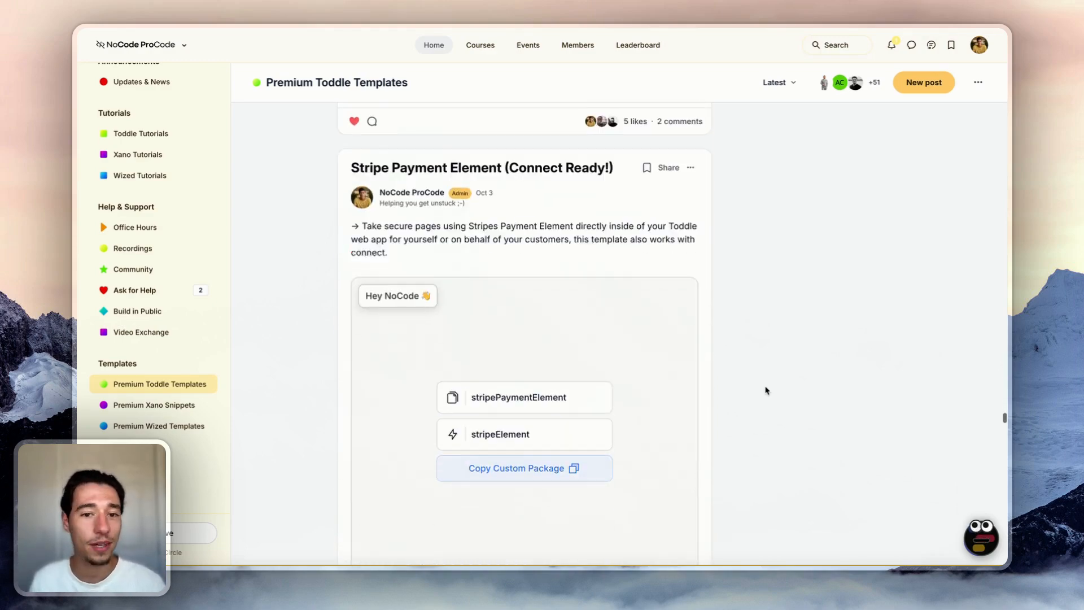
scroll(766, 390, down, 5)
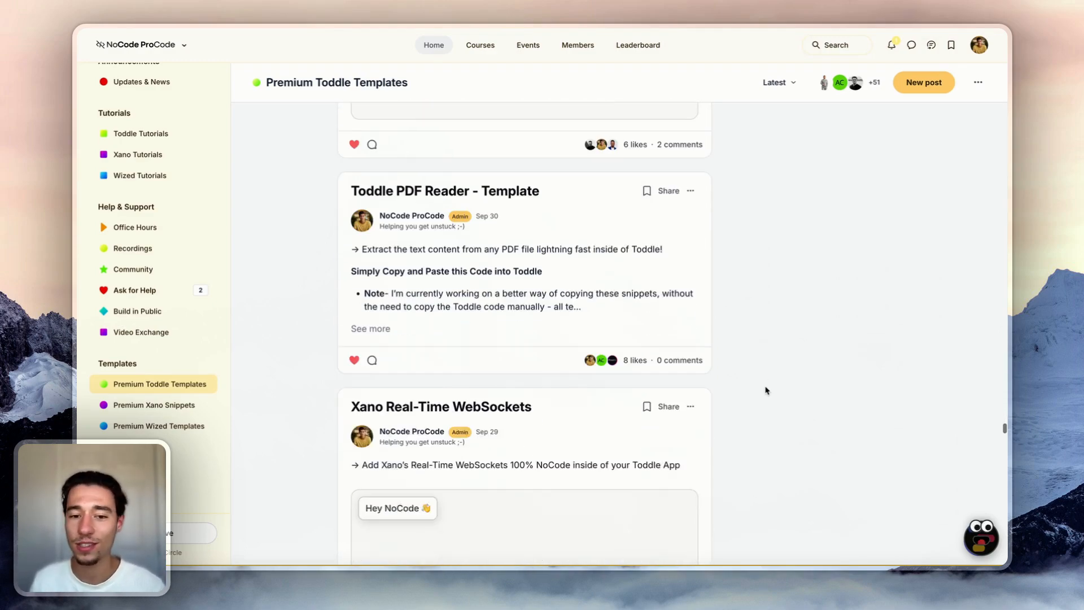
scroll(766, 390, up, 3)
scroll(766, 390, down, 10)
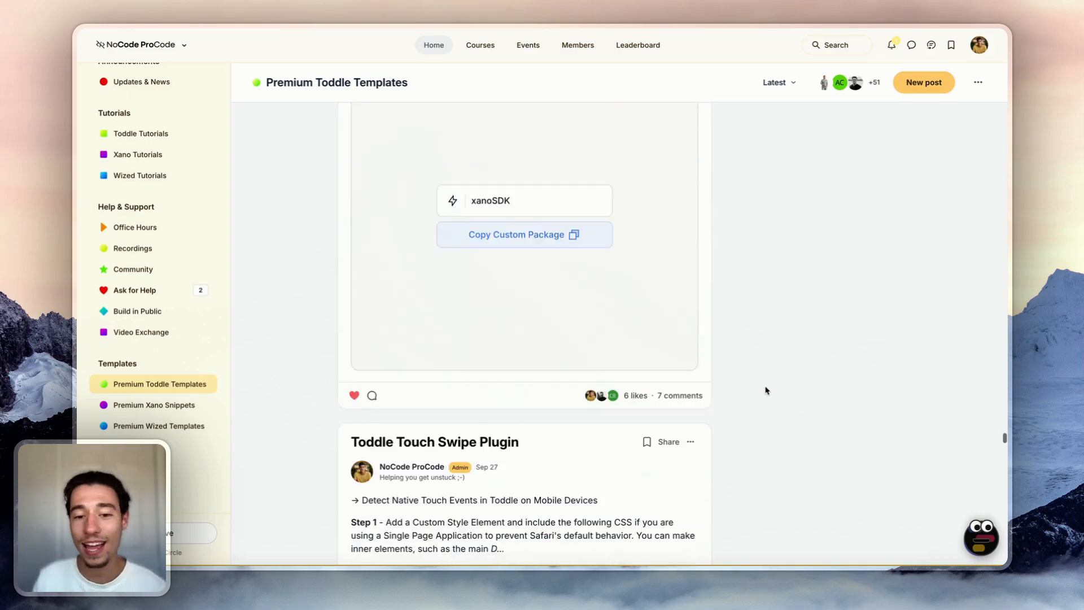
scroll(766, 391, down, 5)
scroll(766, 390, down, 7)
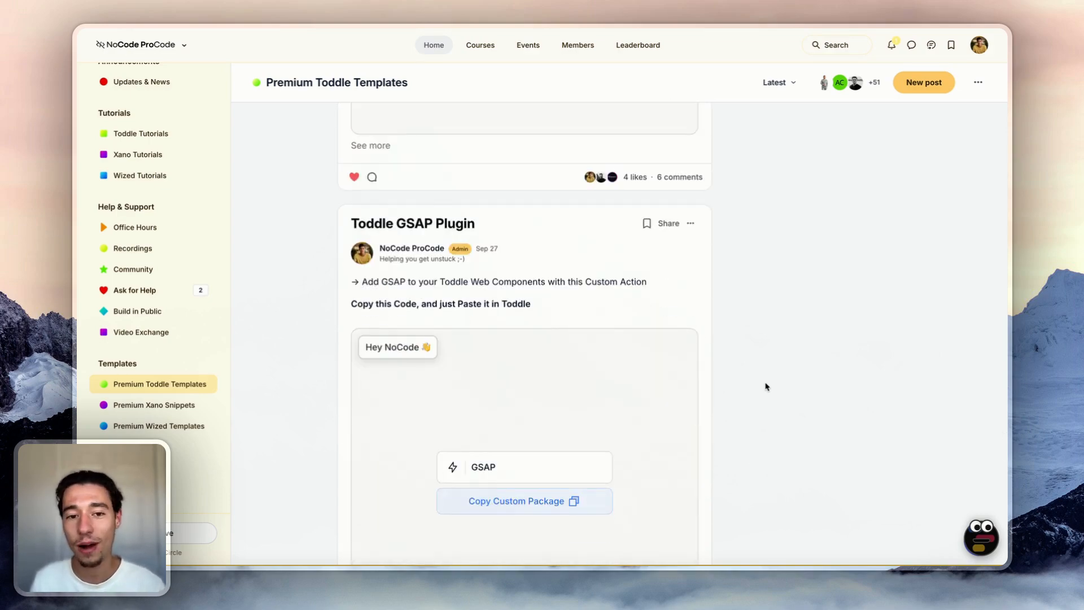
scroll(766, 386, down, 20)
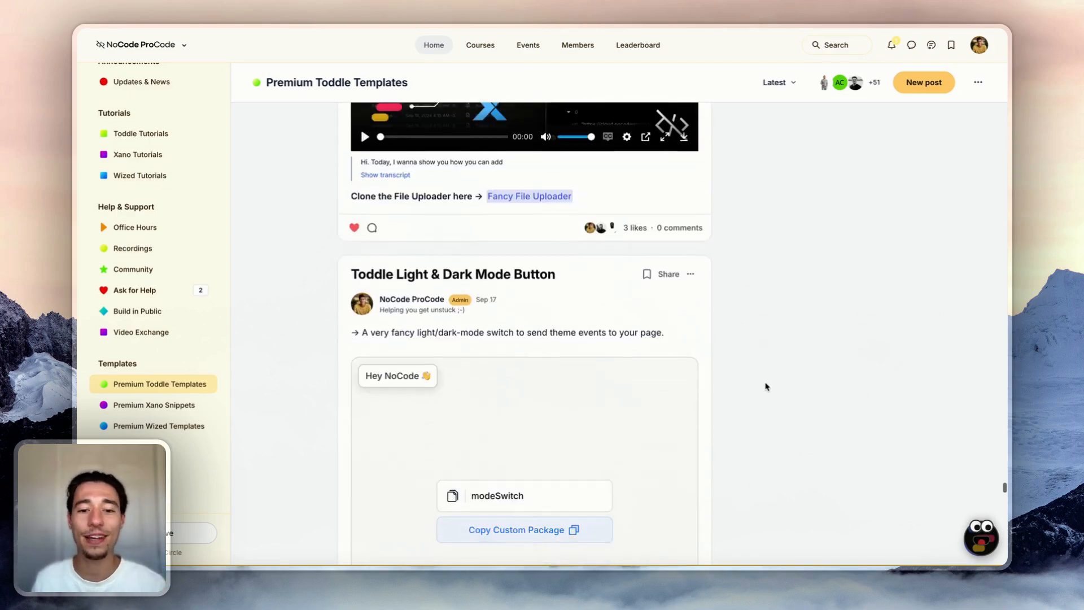
scroll(766, 387, down, 15)
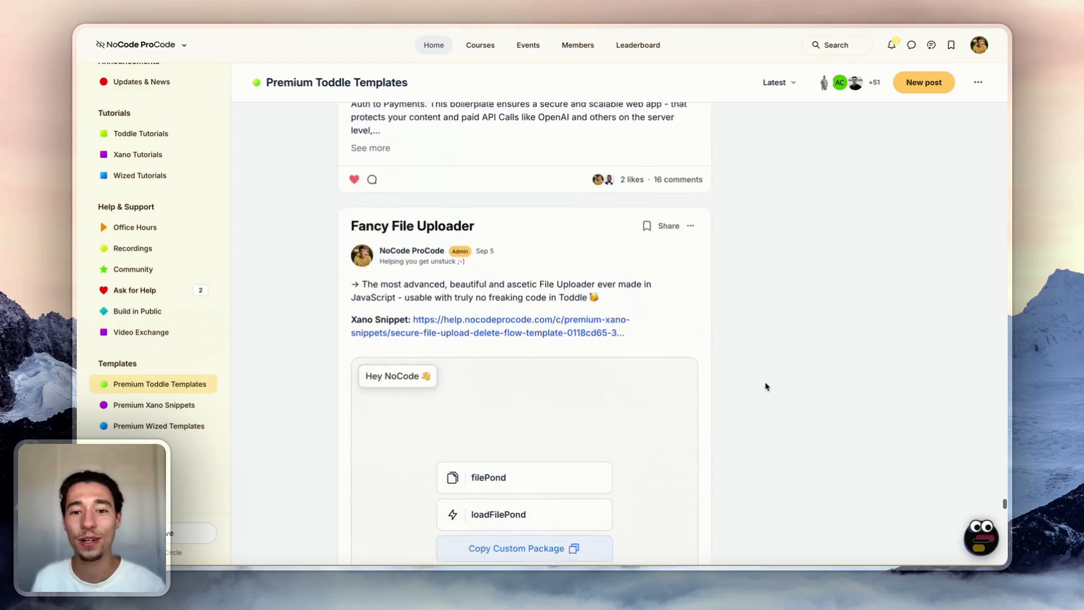
scroll(766, 386, up, 5)
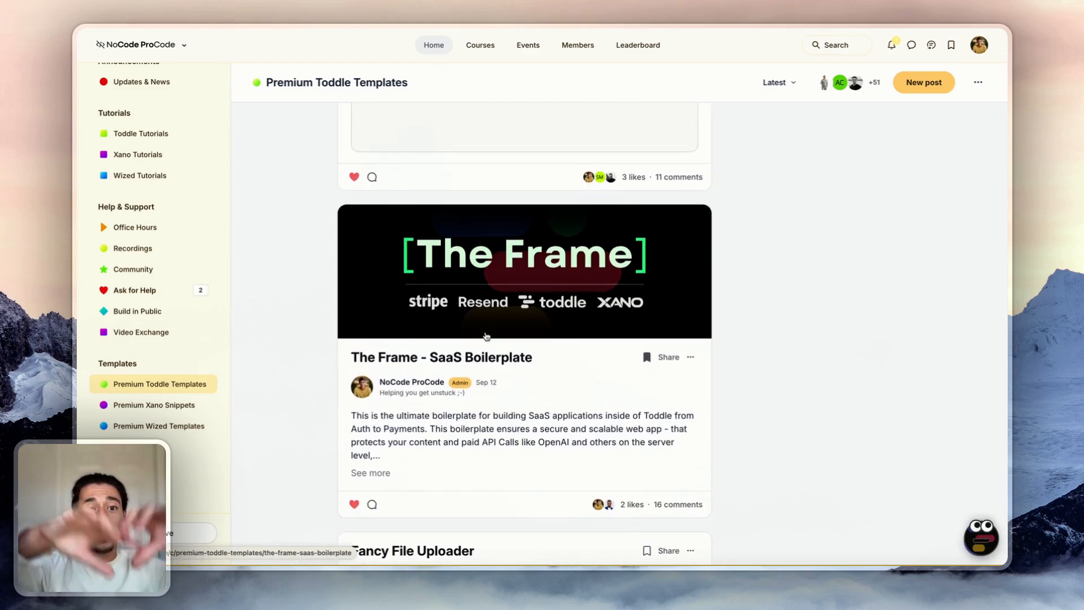
scroll(785, 290, down, 15)
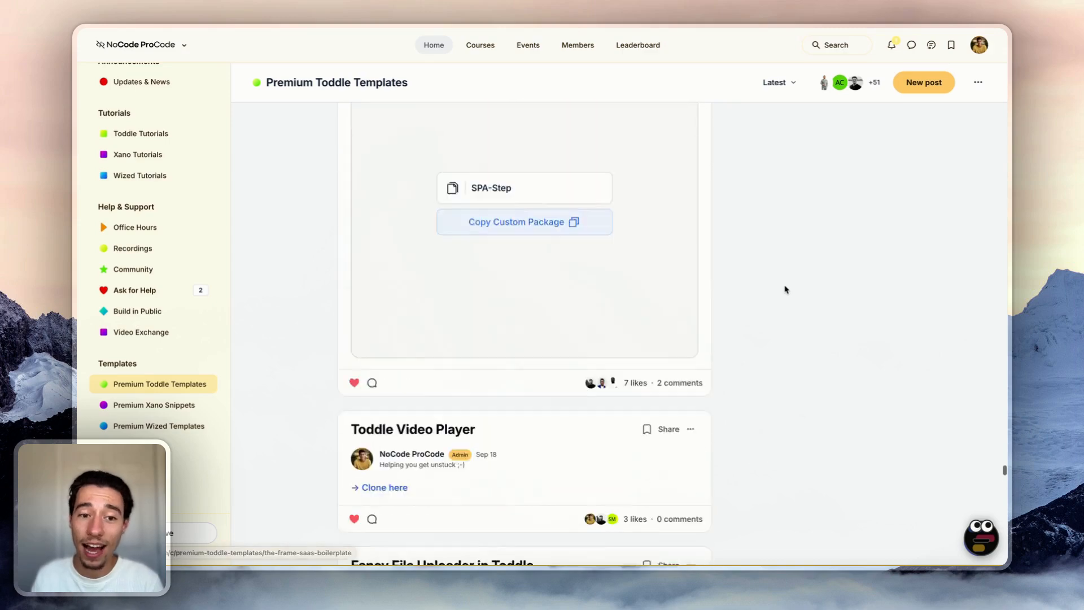
scroll(785, 290, up, 15)
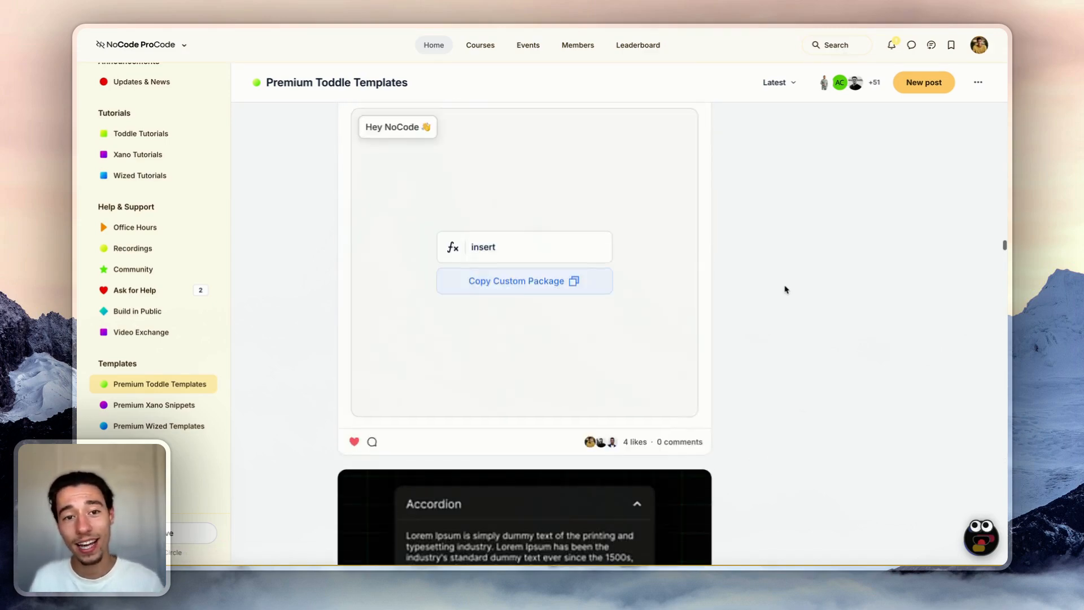
Return to the community feed and bring the Beta: Toddle AI UI Component Builder post into view.
scroll(164, 181, up, 2)
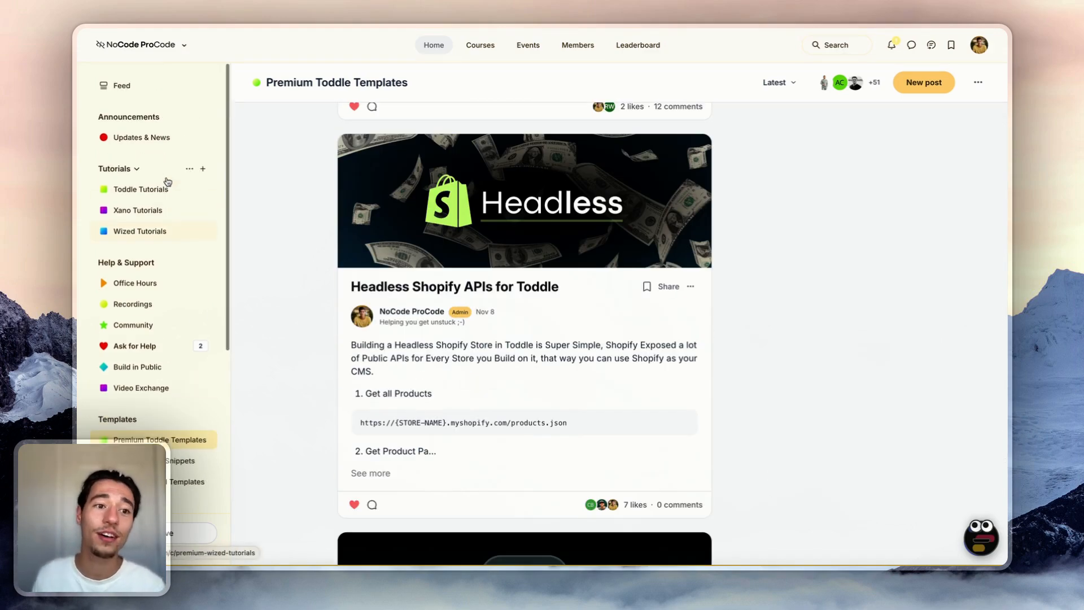
click(132, 89)
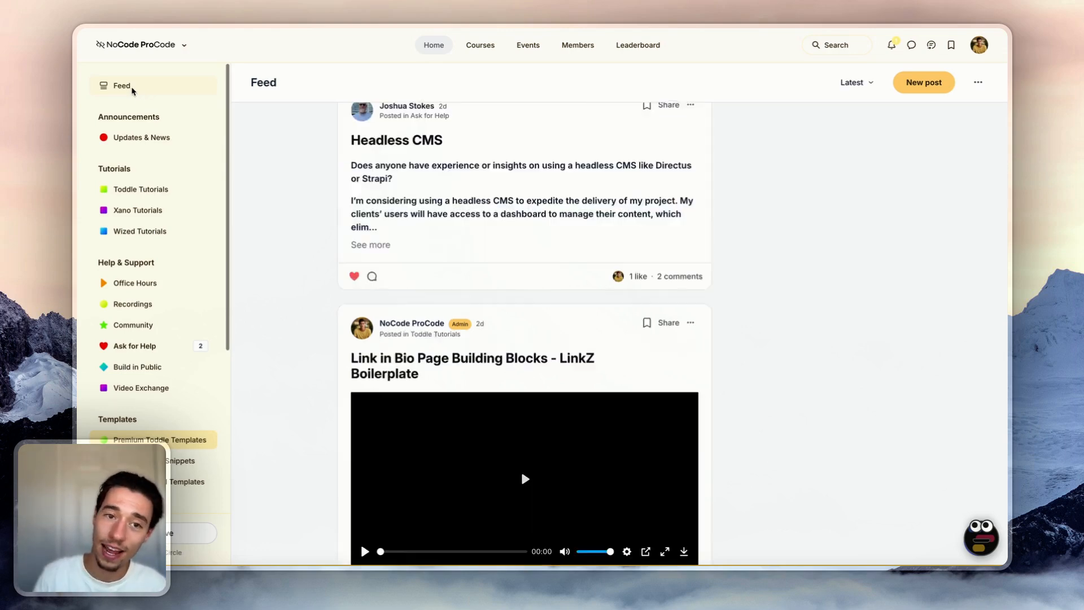
scroll(574, 254, up, 15)
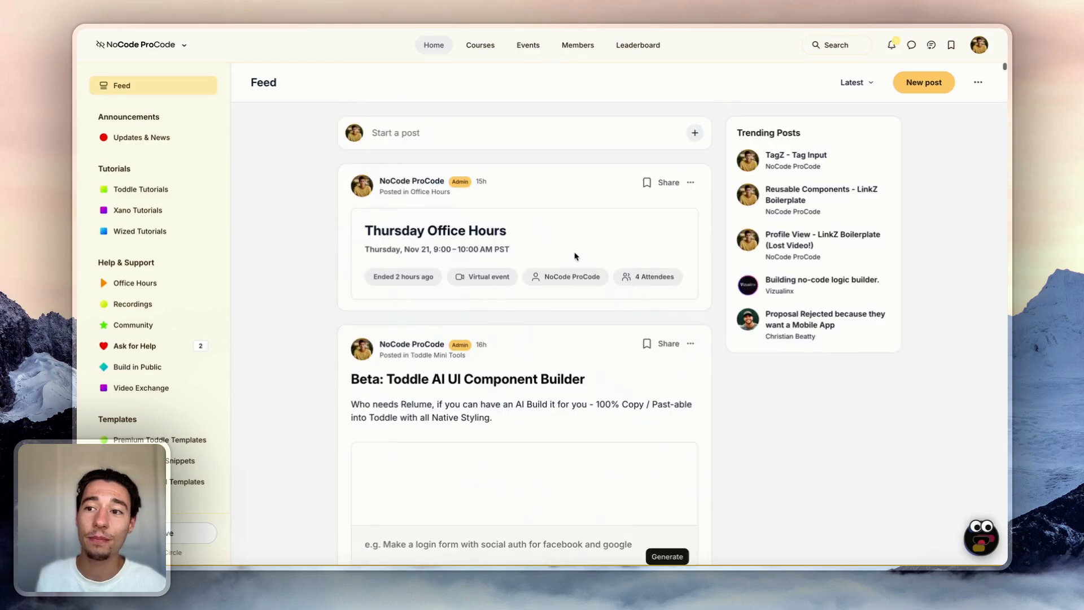
scroll(511, 364, down, 4)
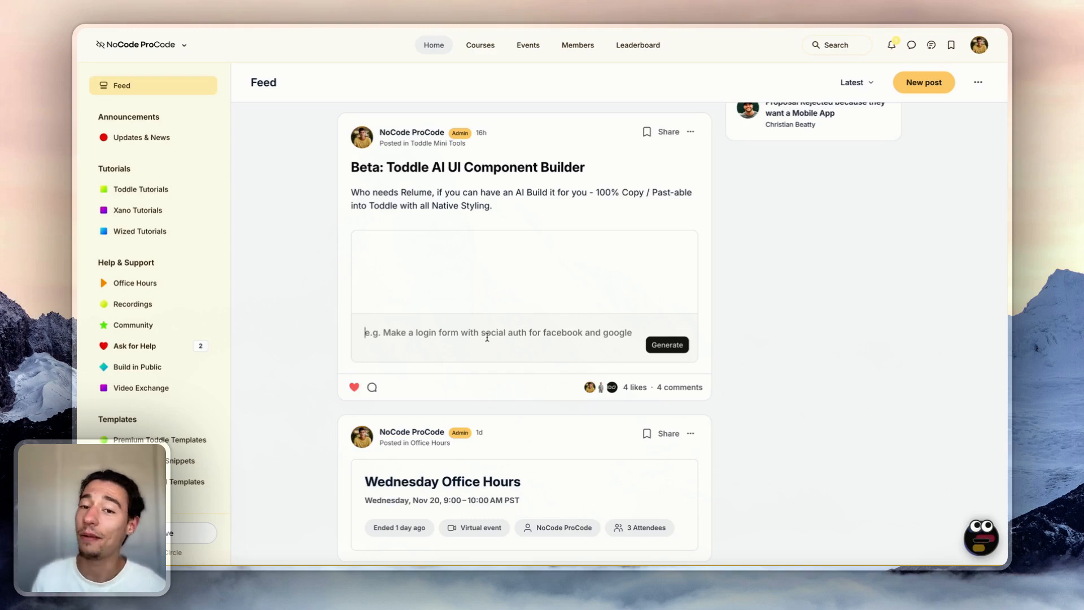
Switch to the open NoCode ProCode website with its landing page.
mouse_move(79, 254)
click(170, 244)
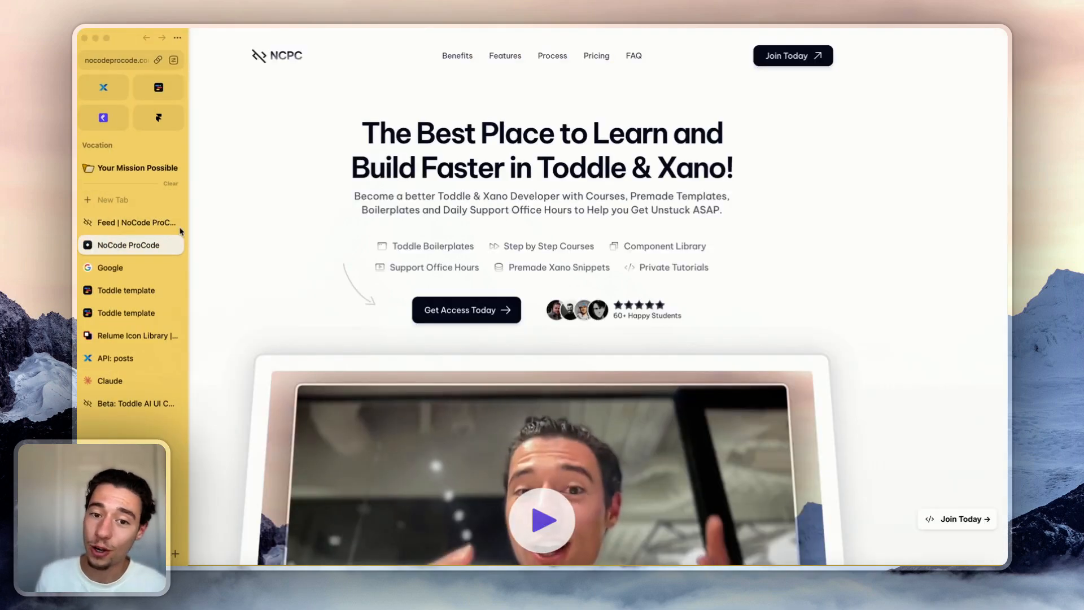